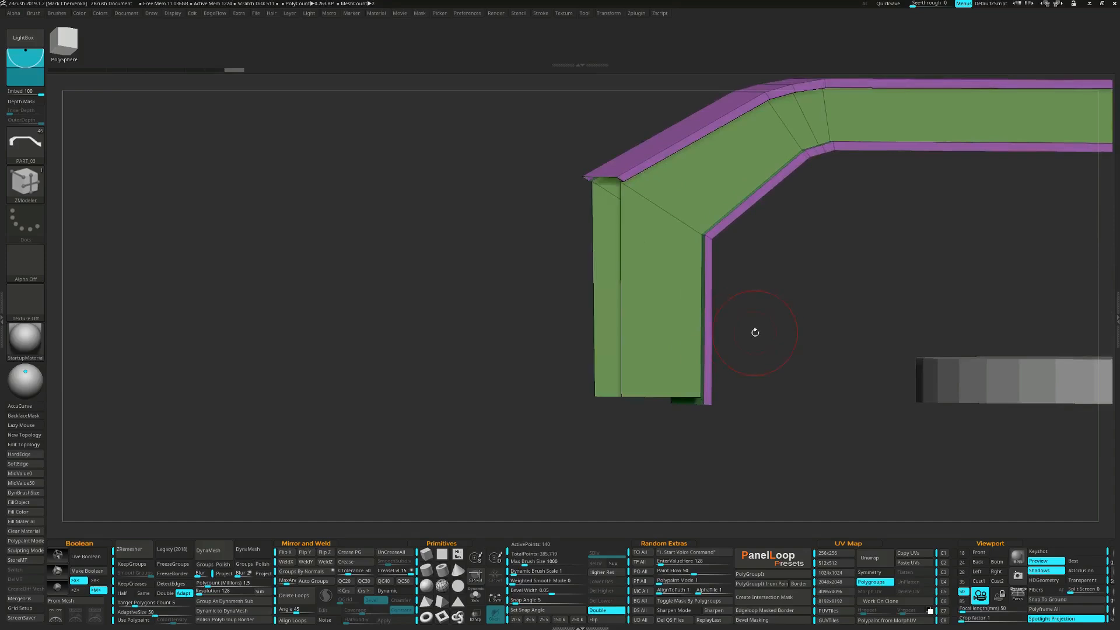
- Bridge the open edges at the arm's front end to close its end face
{"action": "left_click_drag", "start_coordinate": [756, 341], "coordinate": [763, 285]}
{"action": "mouse_move", "coordinate": [599, 254]}
{"action": "right_mouse_down", "text": "ctrl"}
{"action": "mouse_move", "coordinate": [600, 274]}
{"action": "mouse_move", "coordinate": [601, 243]}
{"action": "right_mouse_up", "text": "ctrl"}
{"action": "key", "text": "space"}
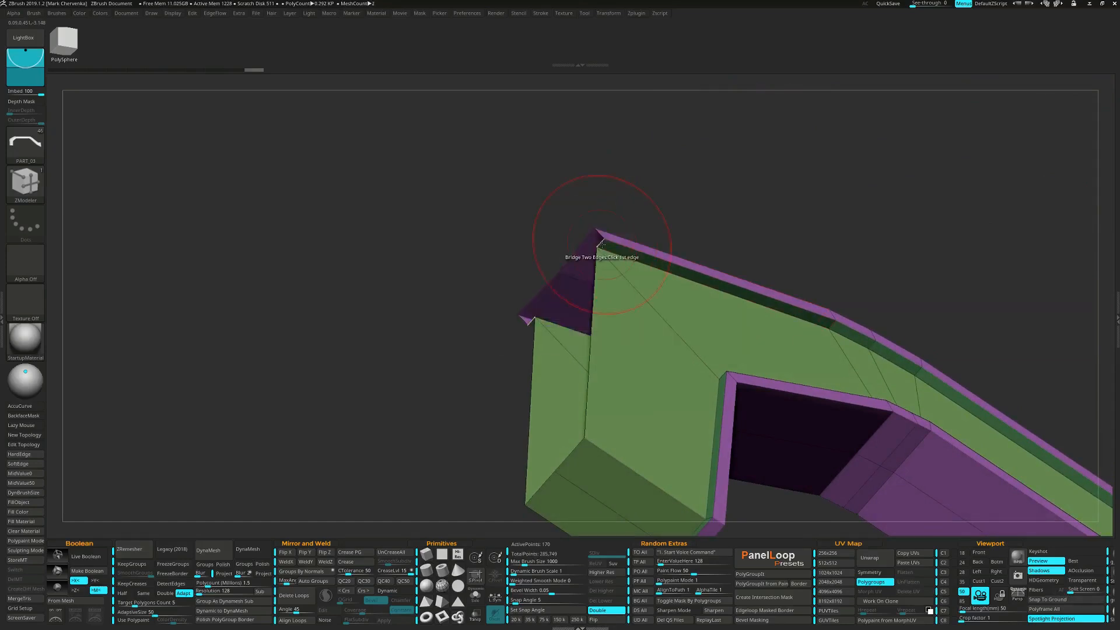
{"action": "left_click", "coordinate": [596, 242]}
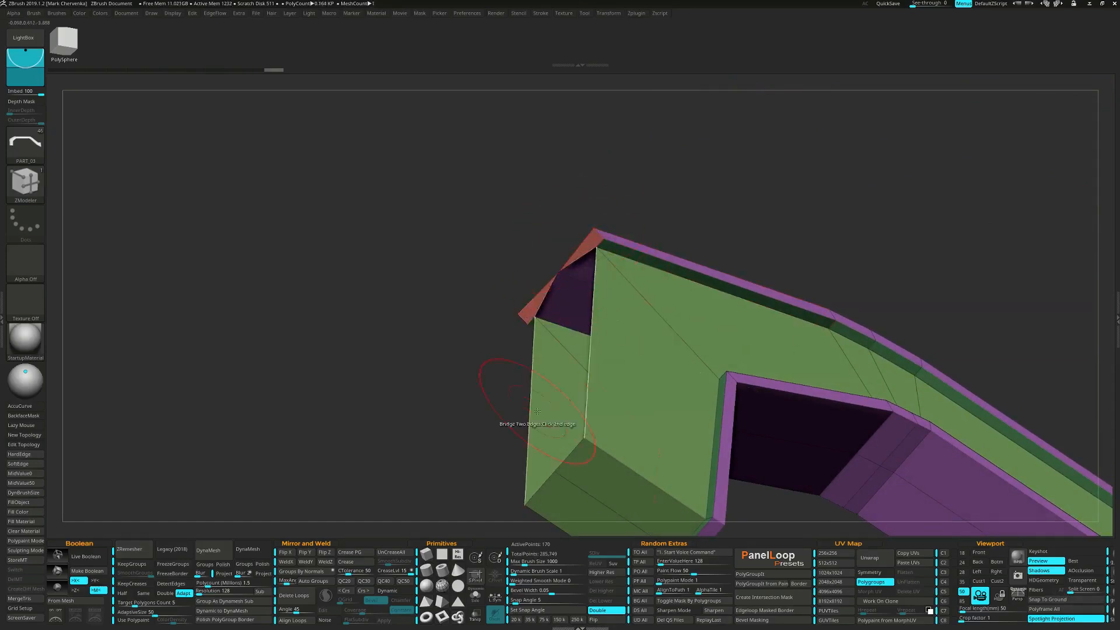
{"action": "left_click", "coordinate": [564, 464]}
- Mask everything except the arm's upper front corner, move that corner about 0.0233 inward, and clear the mask
{"action": "right_click_drag", "start_coordinate": [576, 420], "coordinate": [597, 360]}
{"action": "key", "text": "ctrl"}
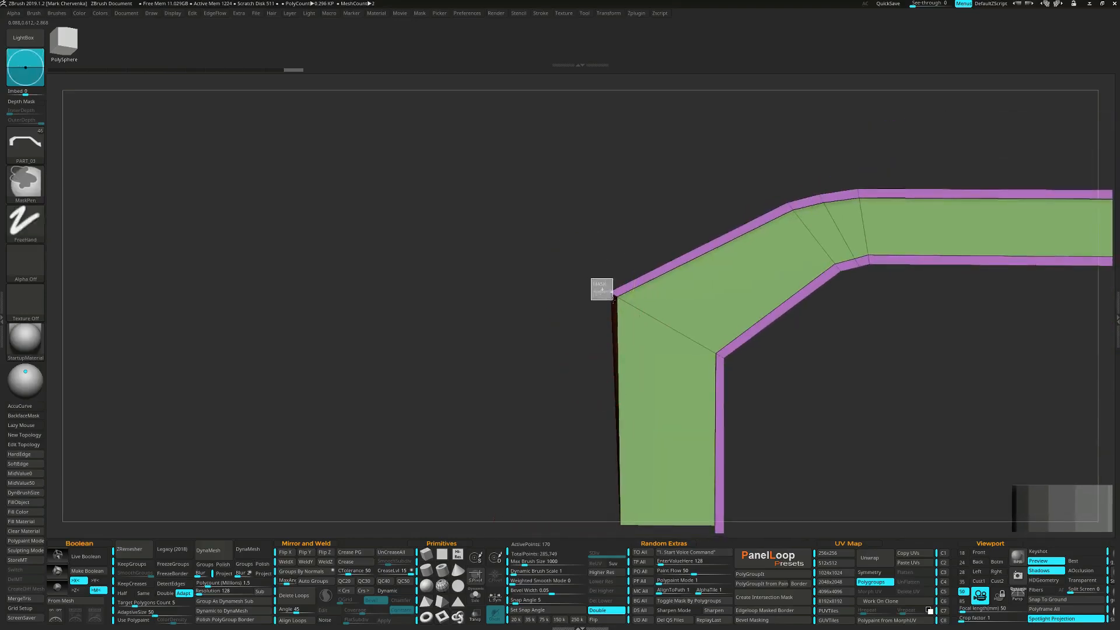
{"action": "left_click", "coordinate": [601, 289], "text": "ctrl"}
{"action": "left_click", "coordinate": [657, 336], "text": "alt"}
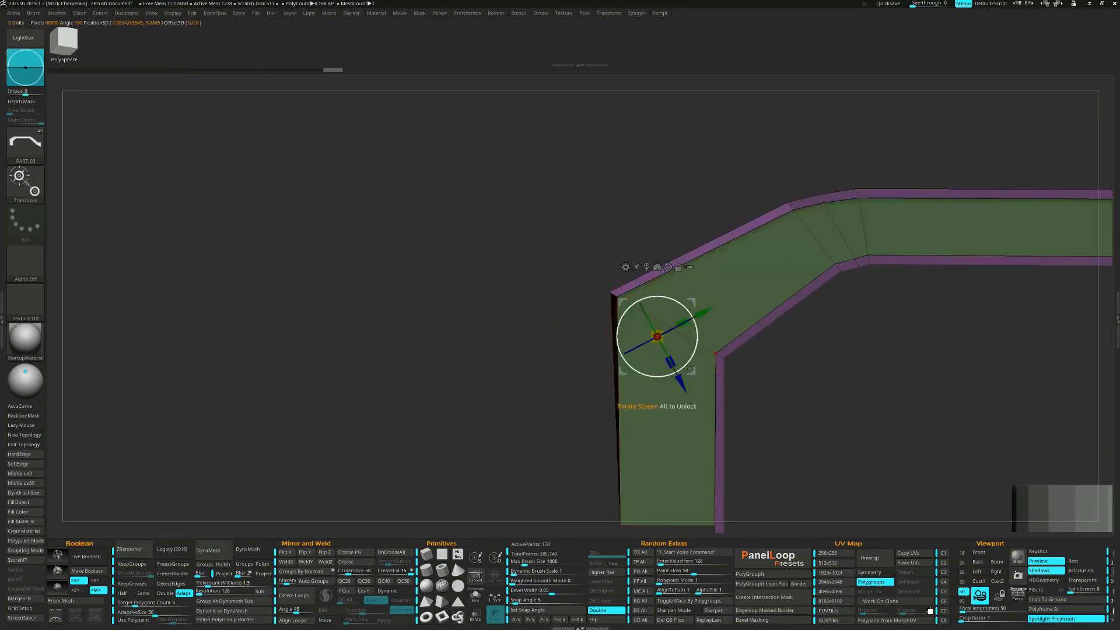
{"action": "left_click_drag", "start_coordinate": [692, 373], "coordinate": [698, 370]}
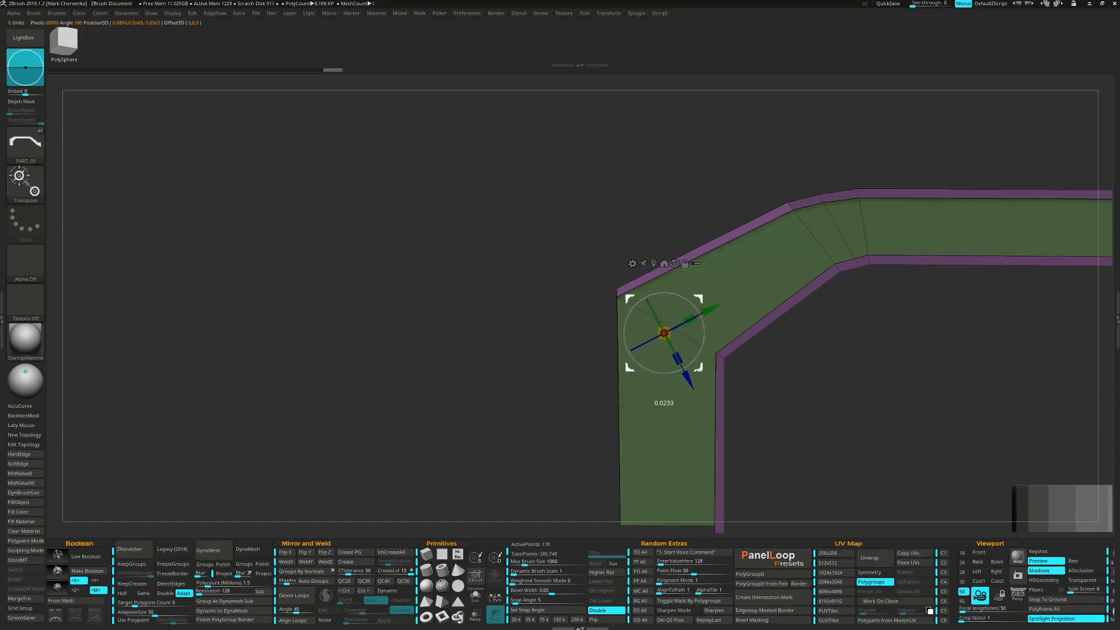
{"action": "left_click_drag", "start_coordinate": [532, 350], "coordinate": [559, 389], "text": "ctrl"}
{"action": "left_click_drag", "start_coordinate": [557, 389], "coordinate": [580, 315], "text": "alt"}
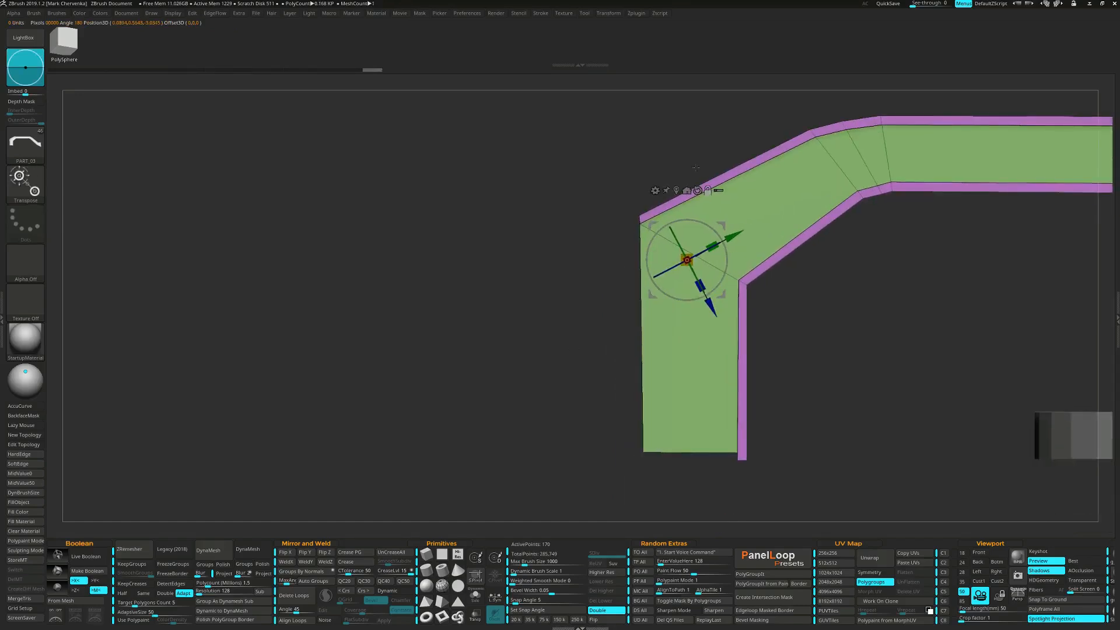
- Unmask the points along the arm's front face and flatten them into a straight vertical line
{"action": "left_click", "coordinate": [698, 190], "text": "alt"}
{"action": "left_click_drag", "start_coordinate": [559, 170], "coordinate": [666, 474], "text": "ctrl+alt"}
{"action": "left_click", "coordinate": [676, 190], "text": "alt"}
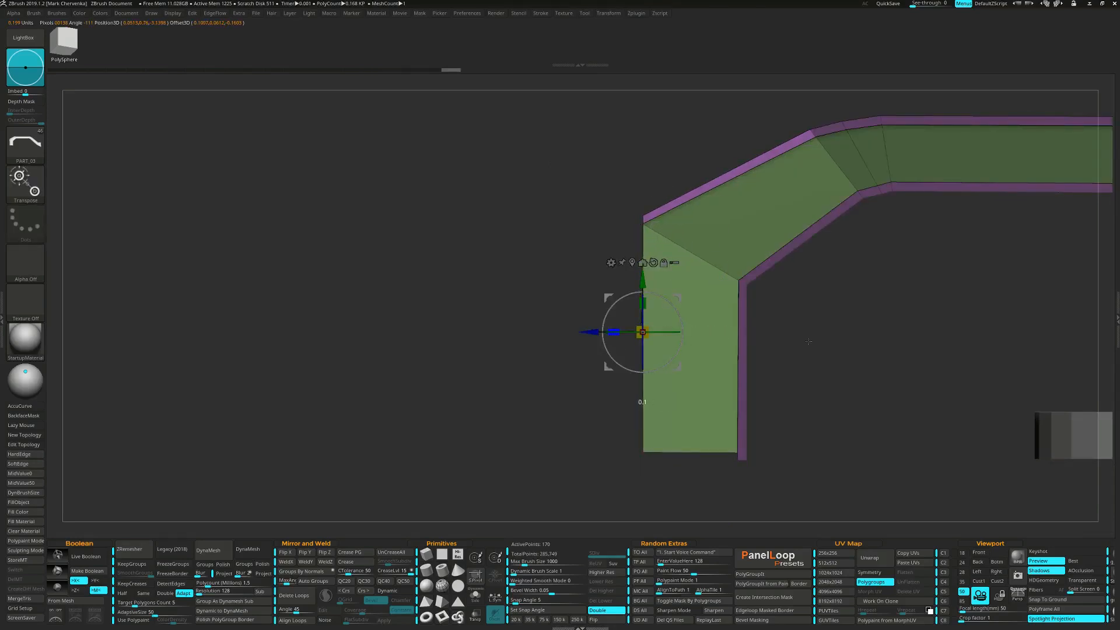
{"action": "left_click_drag", "start_coordinate": [798, 339], "coordinate": [736, 356]}
{"action": "key", "text": "q"}
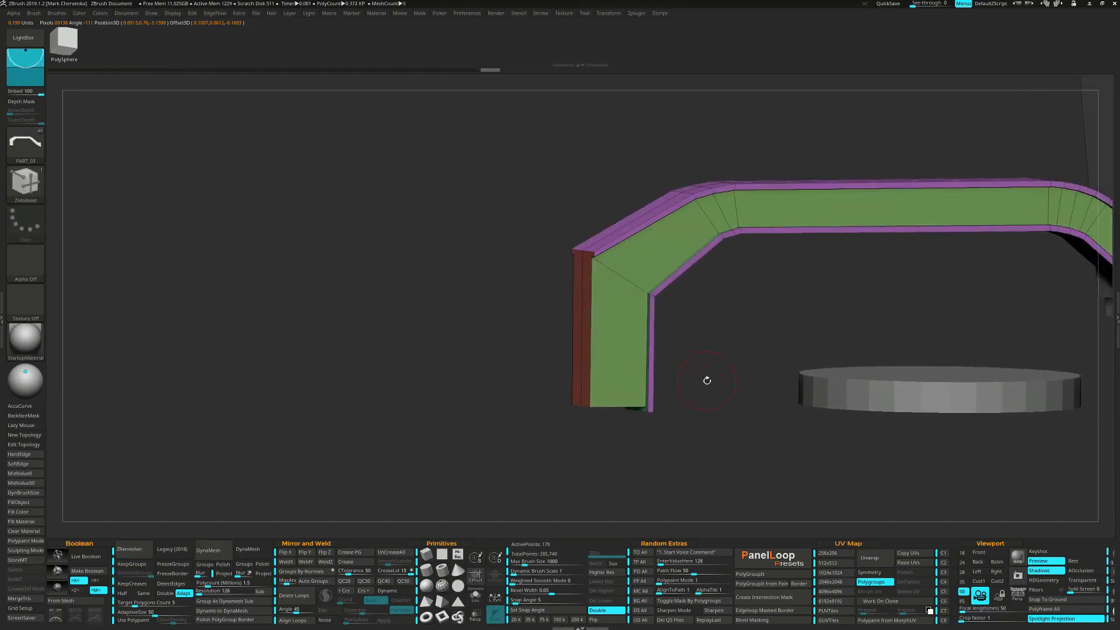
- Turn on dynamic subdivision and crease the edges around the arm's closed front end with the ZModeler Crease action
{"action": "left_click", "coordinate": [391, 590]}
{"action": "right_click_drag", "start_coordinate": [654, 354], "coordinate": [650, 315], "text": "ctrl"}
{"action": "key", "text": "space"}
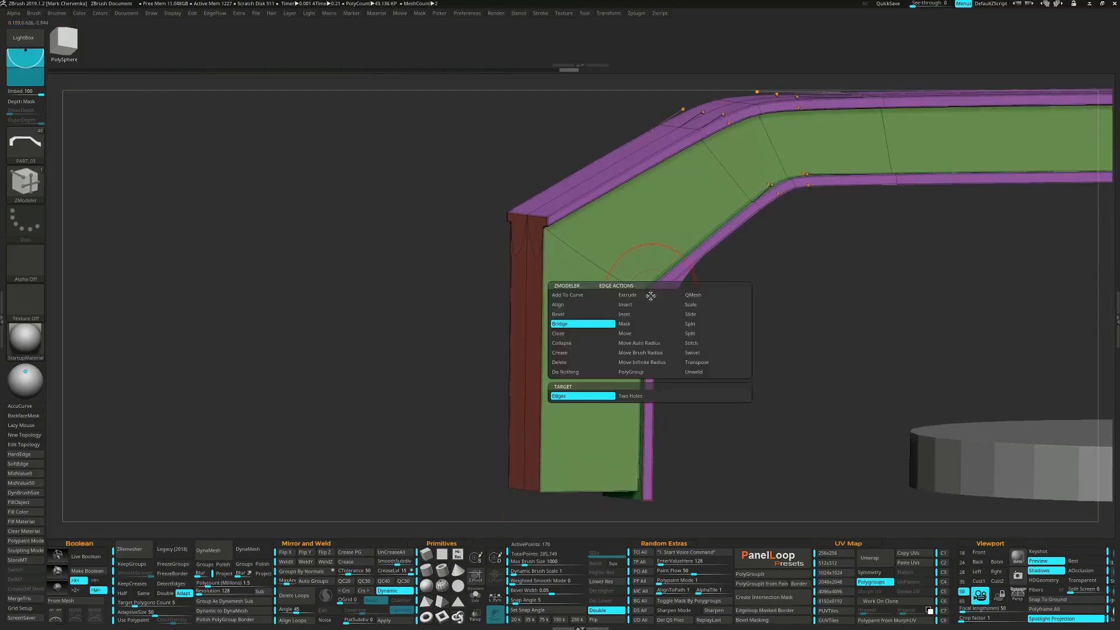
{"action": "left_click", "coordinate": [584, 353]}
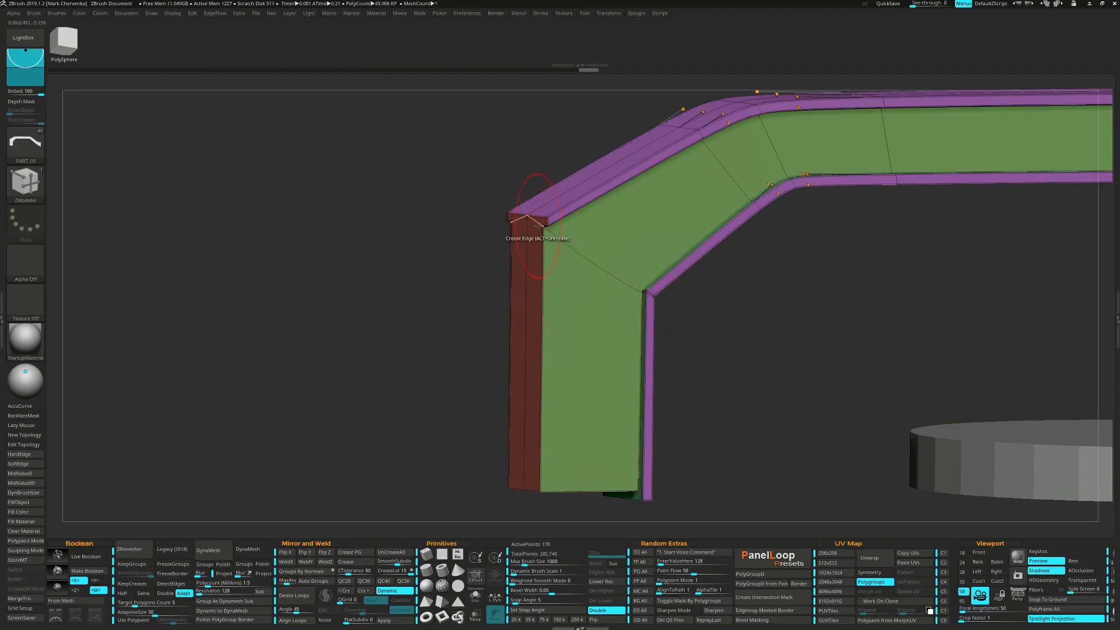
{"action": "right_click_drag", "start_coordinate": [577, 303], "coordinate": [582, 373]}
- Insert a single edge loop across the lower part of the arm beneath the hopper
{"action": "right_click_drag", "start_coordinate": [849, 265], "coordinate": [683, 361], "text": "alt"}
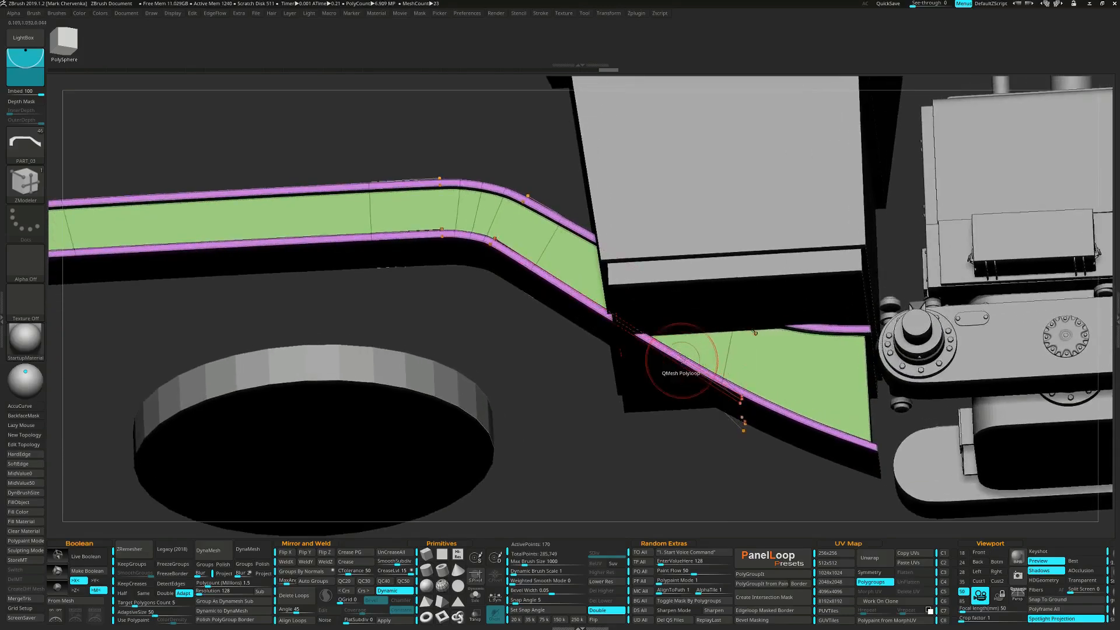
{"action": "key", "text": "space"}
{"action": "left_click", "coordinate": [677, 368]}
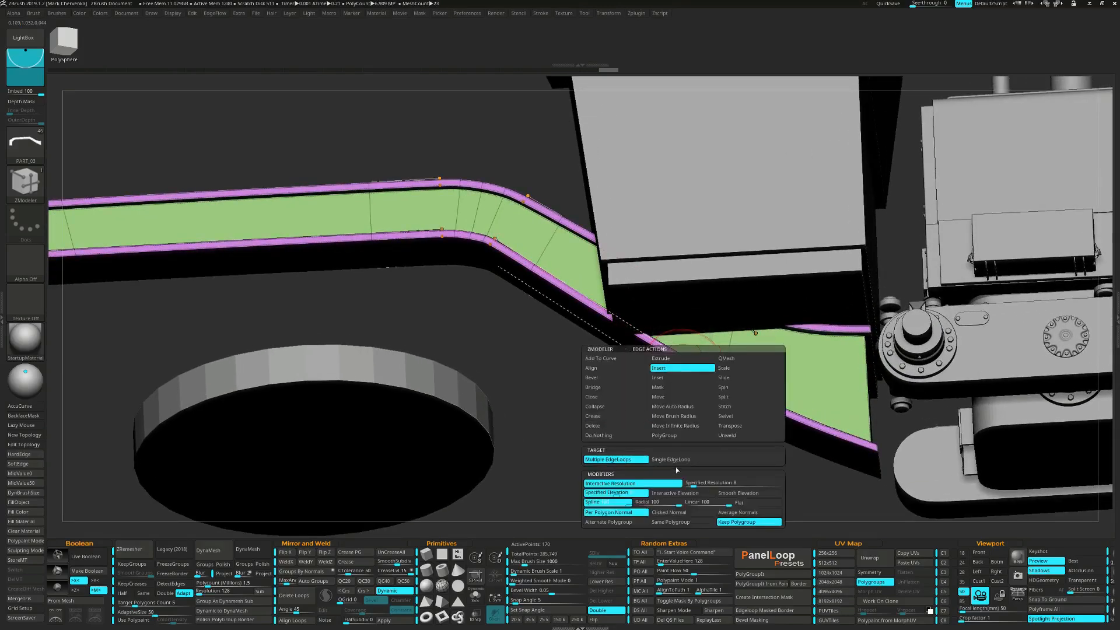
{"action": "left_click", "coordinate": [671, 460]}
{"action": "left_click", "coordinate": [684, 356]}
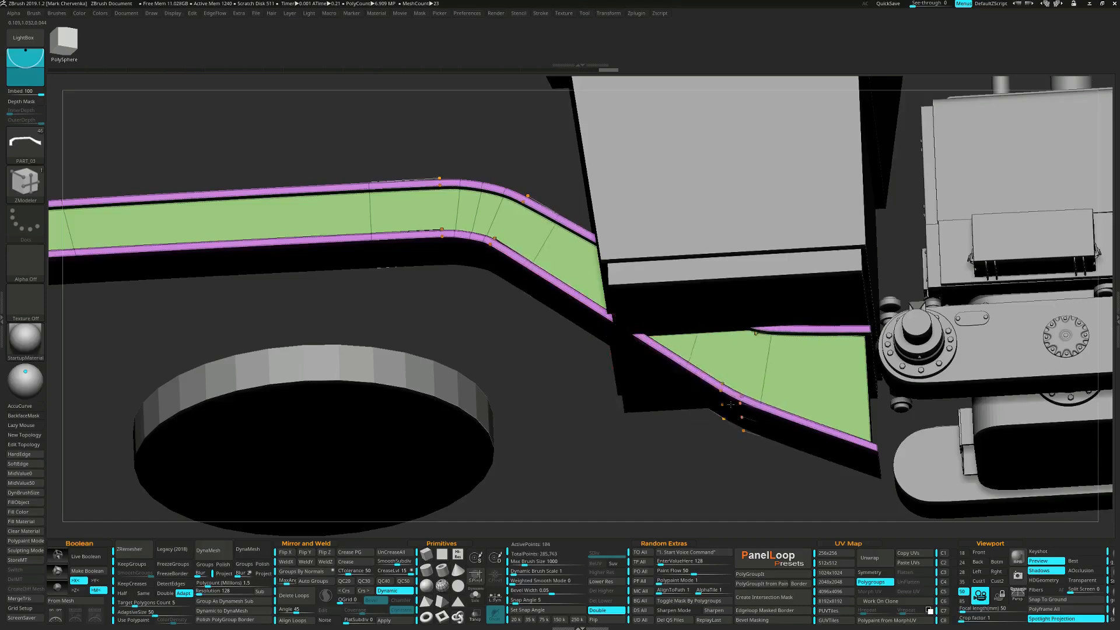
- Slice the arm vertically through its straight upper section in side view and turn off dynamic subdivision
{"action": "right_click_drag", "start_coordinate": [713, 440], "coordinate": [700, 369], "text": "ctrl"}
{"action": "mouse_move", "coordinate": [700, 369]}
{"action": "right_mouse_down"}
{"action": "mouse_move", "coordinate": [647, 407]}
{"action": "mouse_move", "coordinate": [688, 374]}
{"action": "right_mouse_up"}
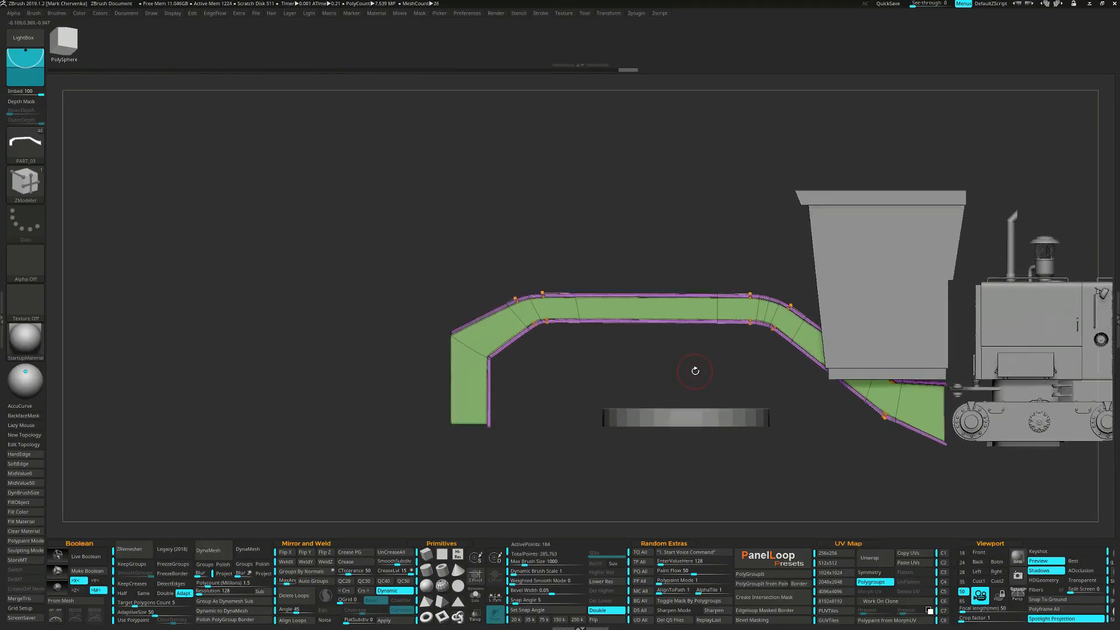
{"action": "left_click_drag", "start_coordinate": [719, 199], "coordinate": [722, 349], "text": "ctrl+shift"}
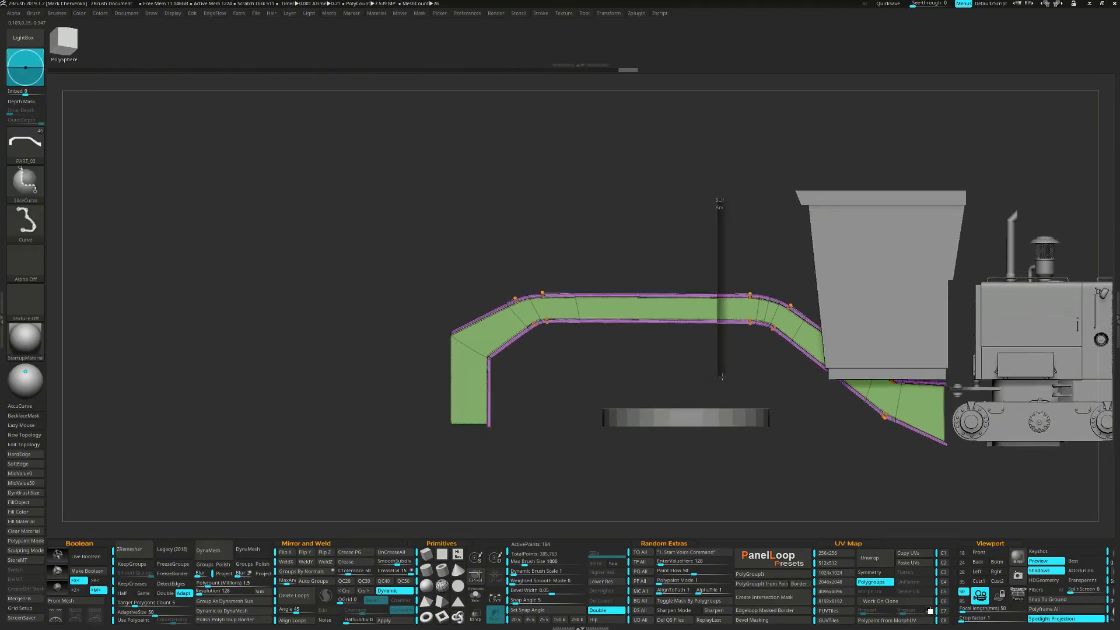
{"action": "left_click_drag", "start_coordinate": [721, 490], "coordinate": [721, 489], "text": "ctrl+shift"}
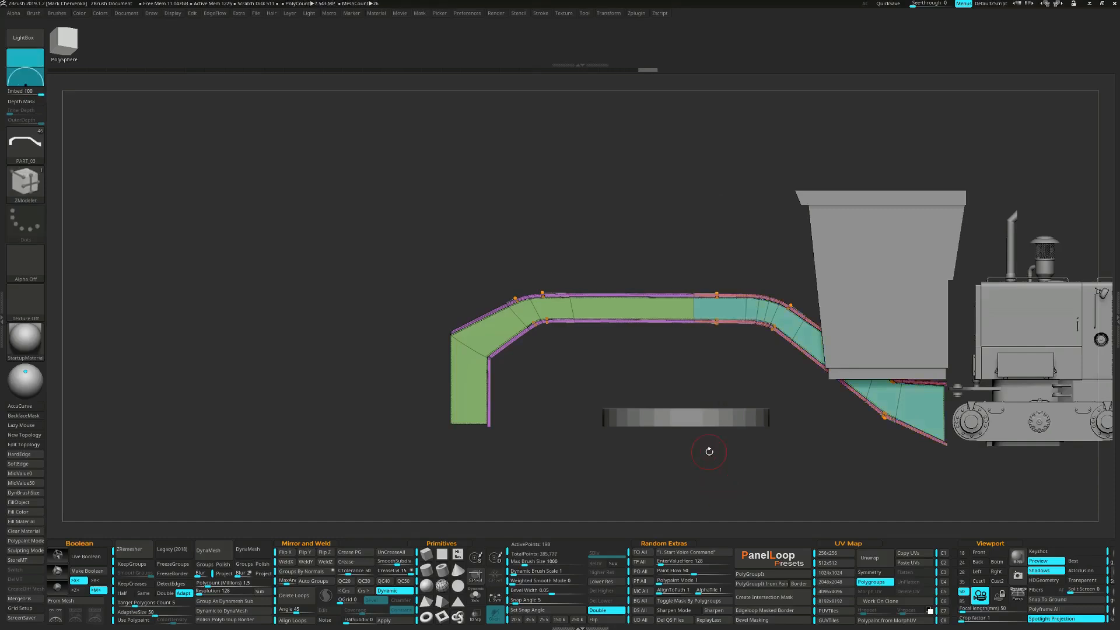
{"action": "key", "text": "shift+d"}
- Merge the arm into one polygroup and pull a separate thick panel from its straight side face using QMesh on a single poly
{"action": "right_click_drag", "start_coordinate": [680, 371], "coordinate": [648, 315], "text": "ctrl"}
{"action": "key", "text": "space"}
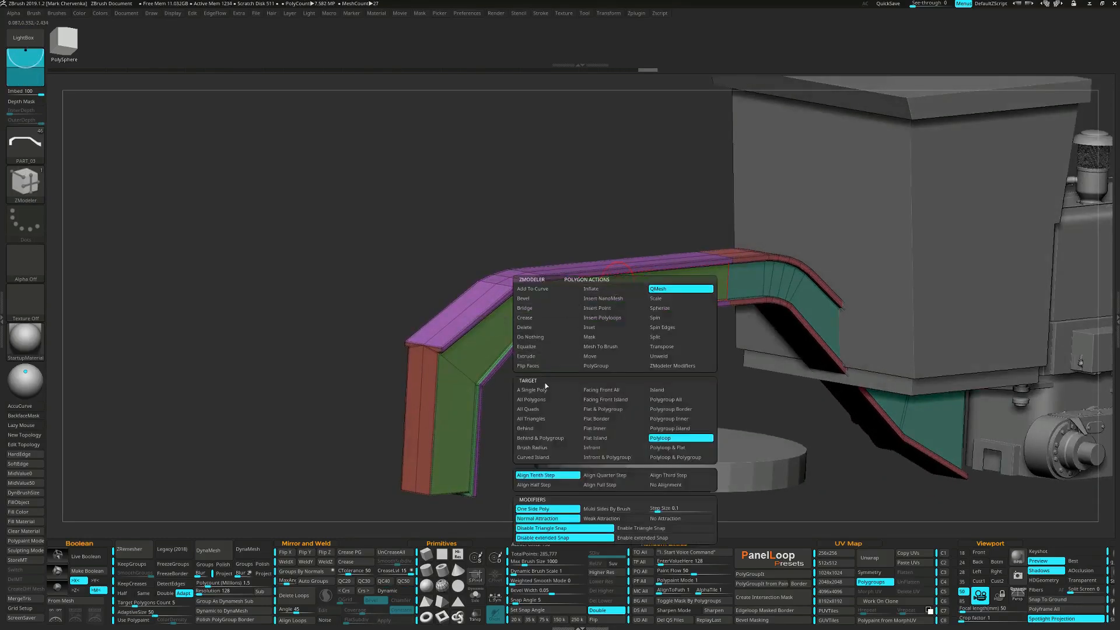
{"action": "left_click", "coordinate": [539, 389]}
{"action": "right_click_drag", "start_coordinate": [650, 259], "coordinate": [693, 318], "text": "ctrl"}
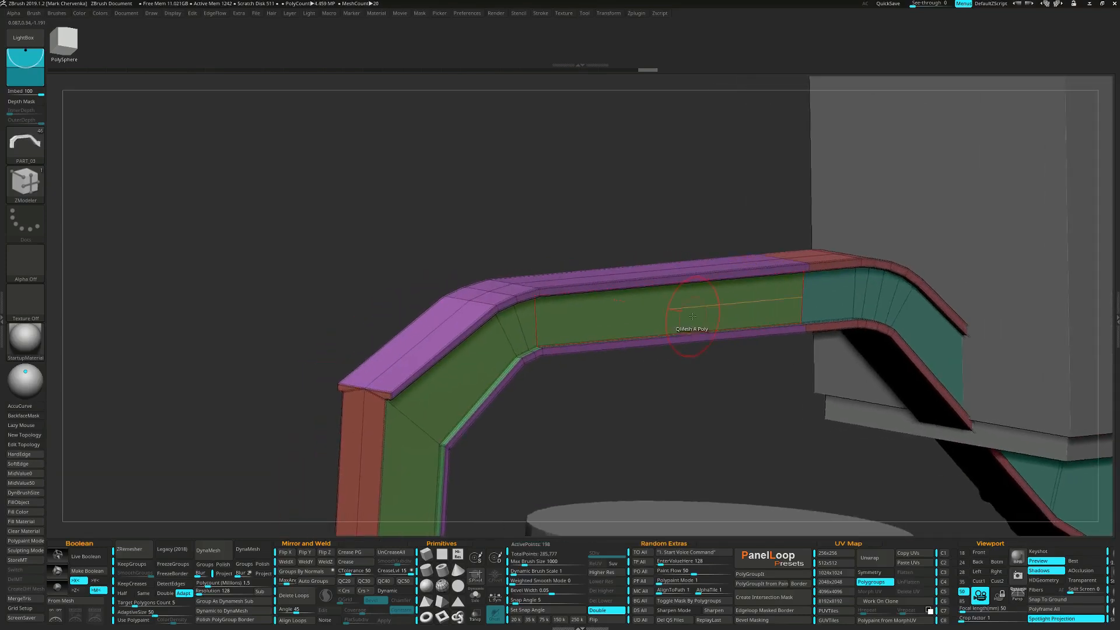
{"action": "key", "text": "ctrl+w"}
{"action": "left_click", "coordinate": [680, 311]}
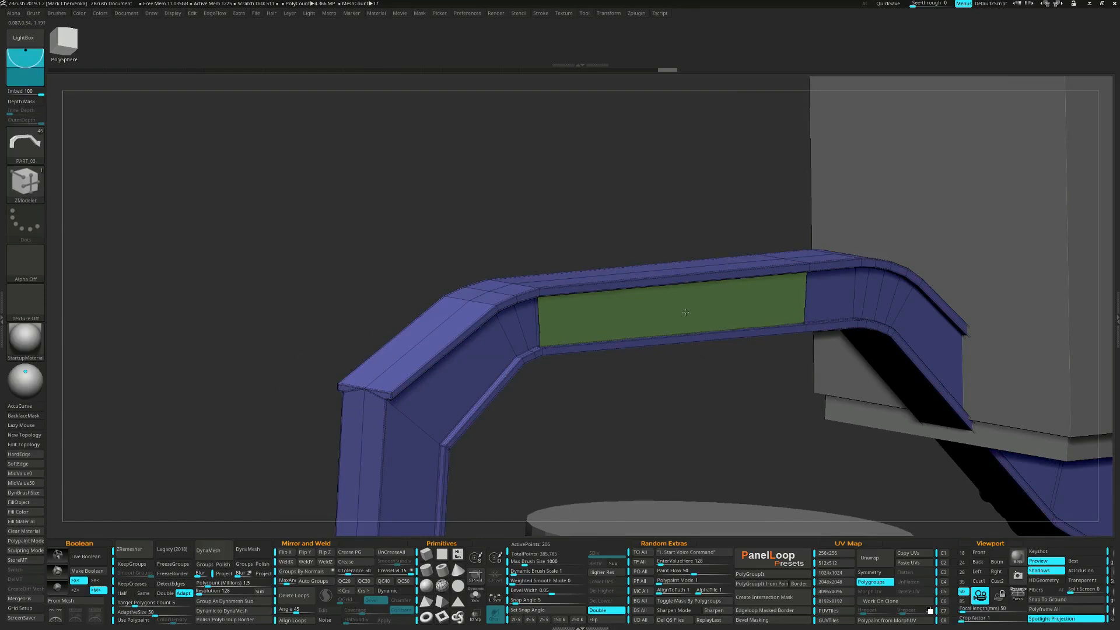
{"action": "right_click_drag", "start_coordinate": [685, 312], "coordinate": [607, 312]}
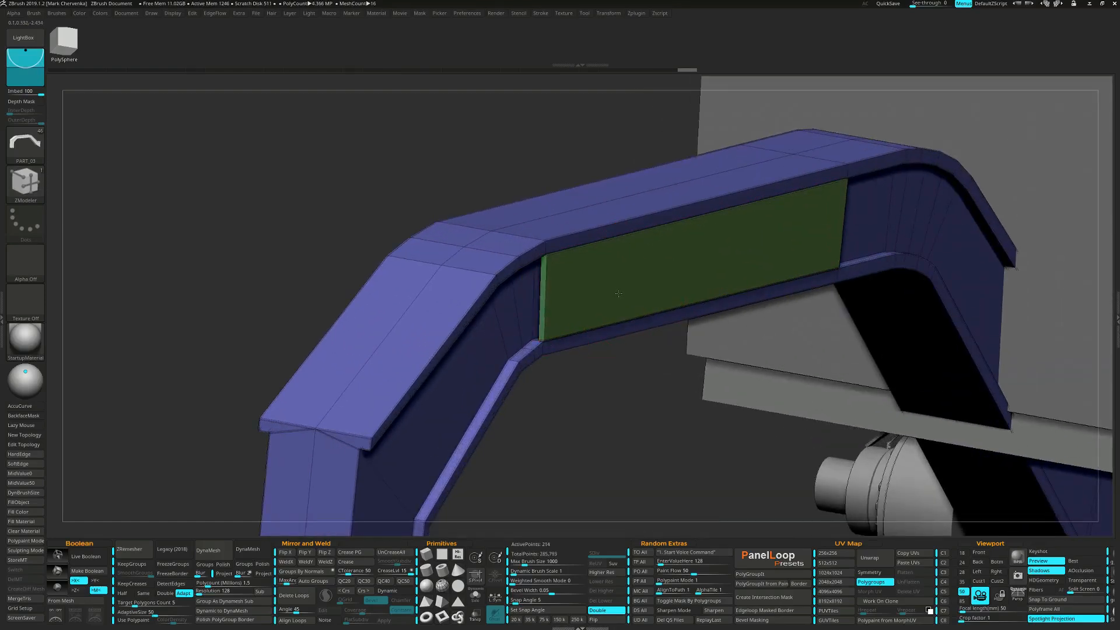
- Adjust the side panel's depth against the arm with the Move action on Island, aligned to normal
{"action": "right_click_drag", "start_coordinate": [627, 390], "coordinate": [587, 362]}
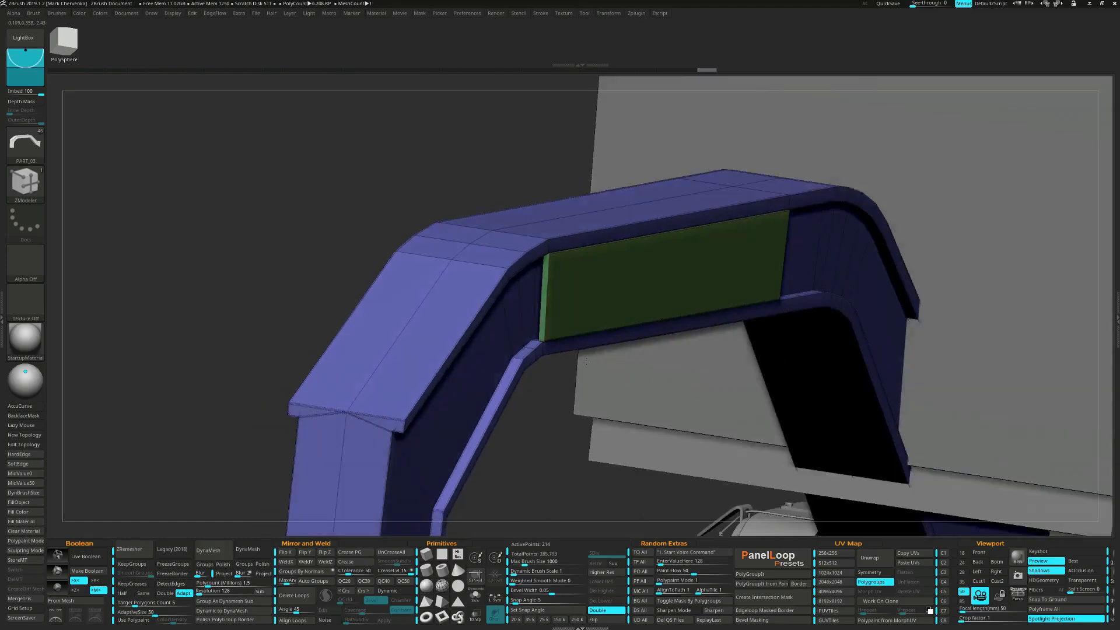
{"action": "key", "text": "space"}
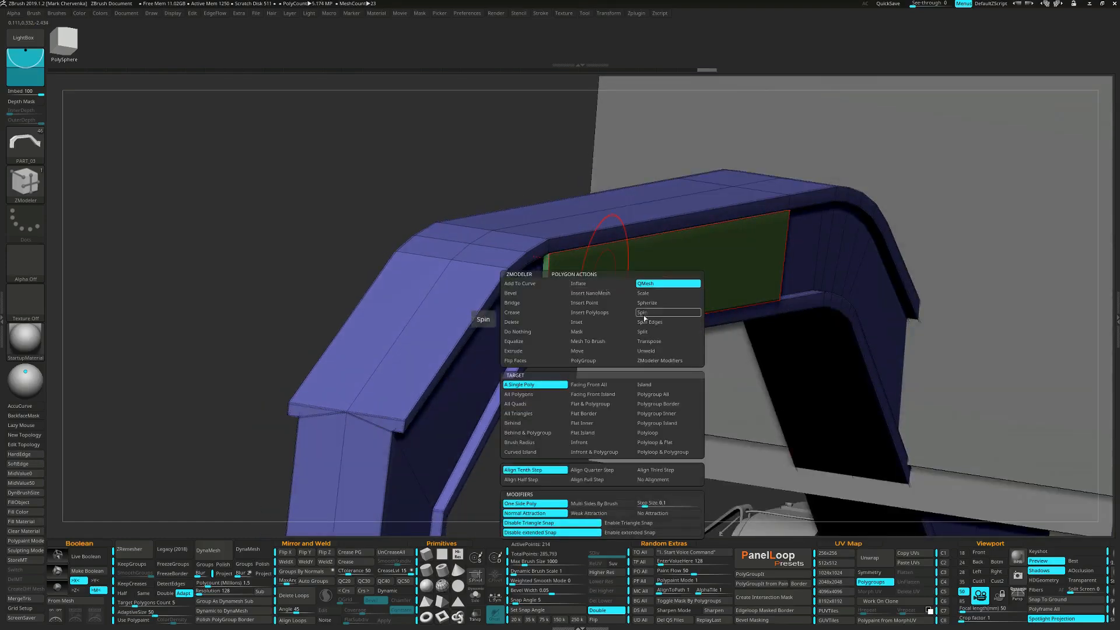
{"action": "left_click", "coordinate": [583, 350]}
{"action": "left_click", "coordinate": [644, 384]}
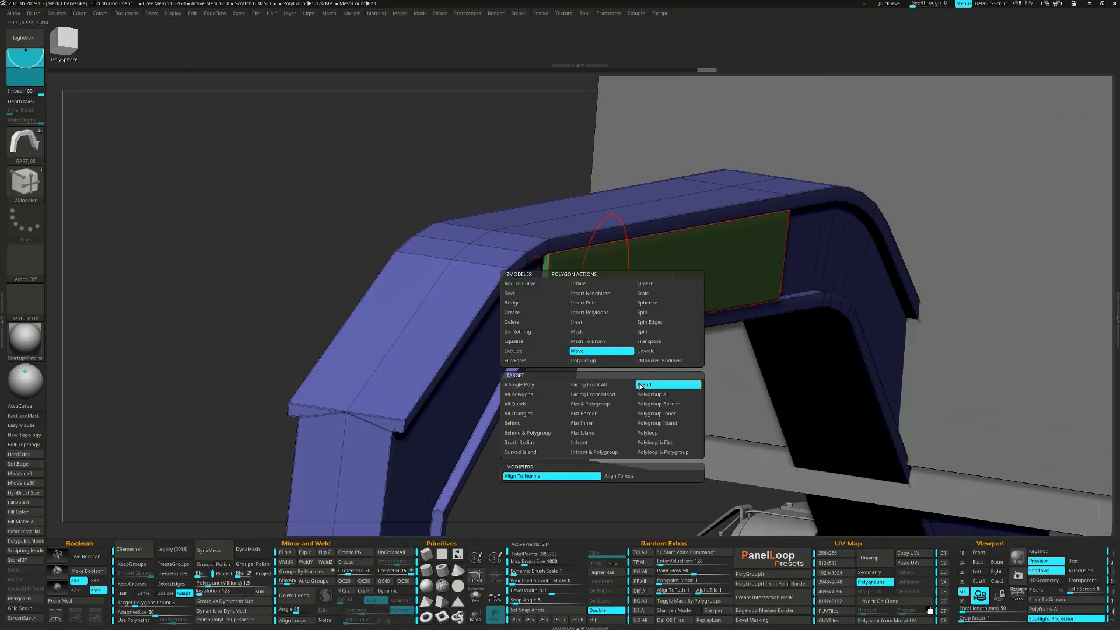
{"action": "left_click_drag", "start_coordinate": [602, 301], "coordinate": [601, 301]}
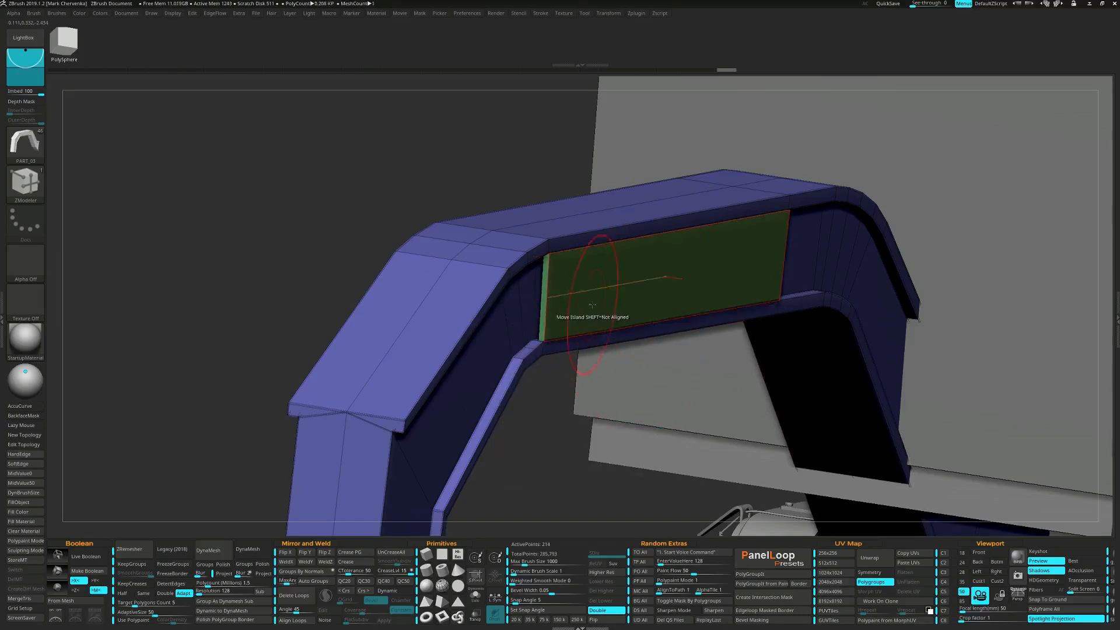
{"action": "right_click_drag", "start_coordinate": [575, 380], "coordinate": [542, 399], "text": "ctrl"}
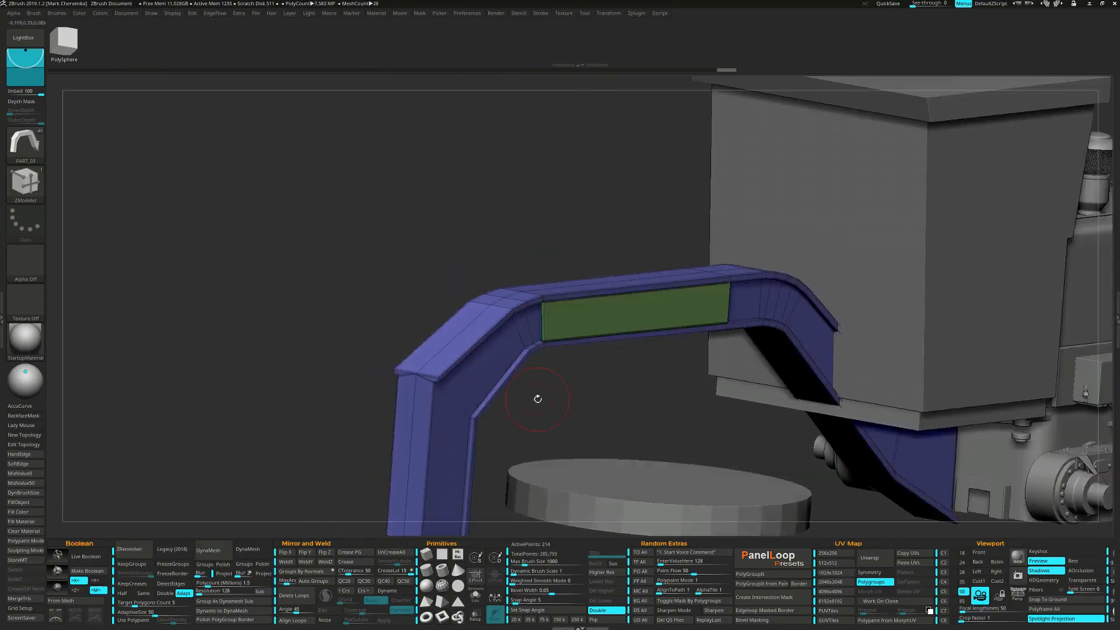
- Regroup the arm and panels, isolate the two side panels, and split them off as a separate subtool
{"action": "key", "text": "ctrl+w"}
{"action": "left_click", "coordinate": [524, 306], "text": "ctrl+shift"}
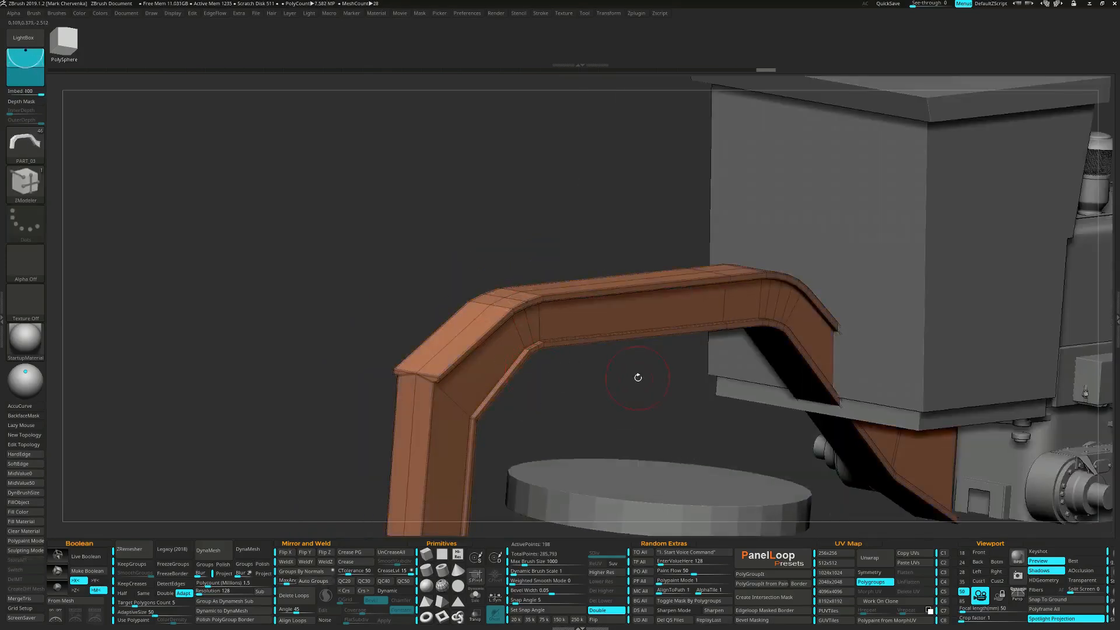
{"action": "right_click_drag", "start_coordinate": [589, 385], "coordinate": [632, 370], "text": "alt"}
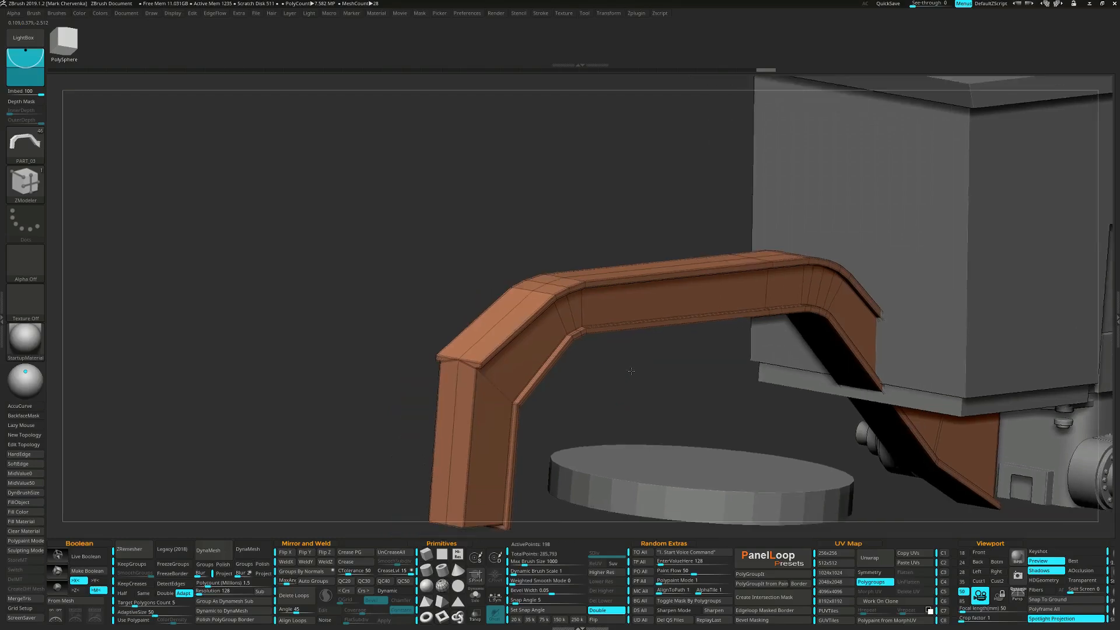
{"action": "left_click_drag", "start_coordinate": [612, 362], "coordinate": [653, 409], "text": "ctrl+shift"}
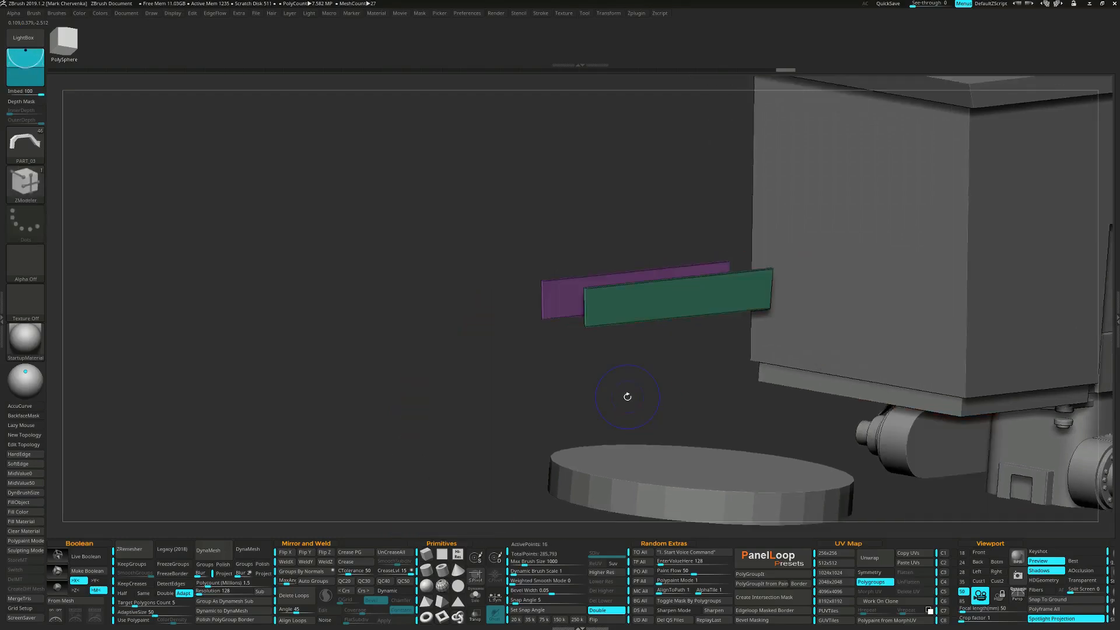
{"action": "key", "text": "ctrl+shift+s"}
- Trim the panel's slanted front end to a straight vertical edge in side view
{"action": "right_click_drag", "start_coordinate": [588, 289], "coordinate": [597, 365], "text": "ctrl"}
{"action": "right_click_drag", "start_coordinate": [597, 432], "coordinate": [639, 349], "text": "alt"}
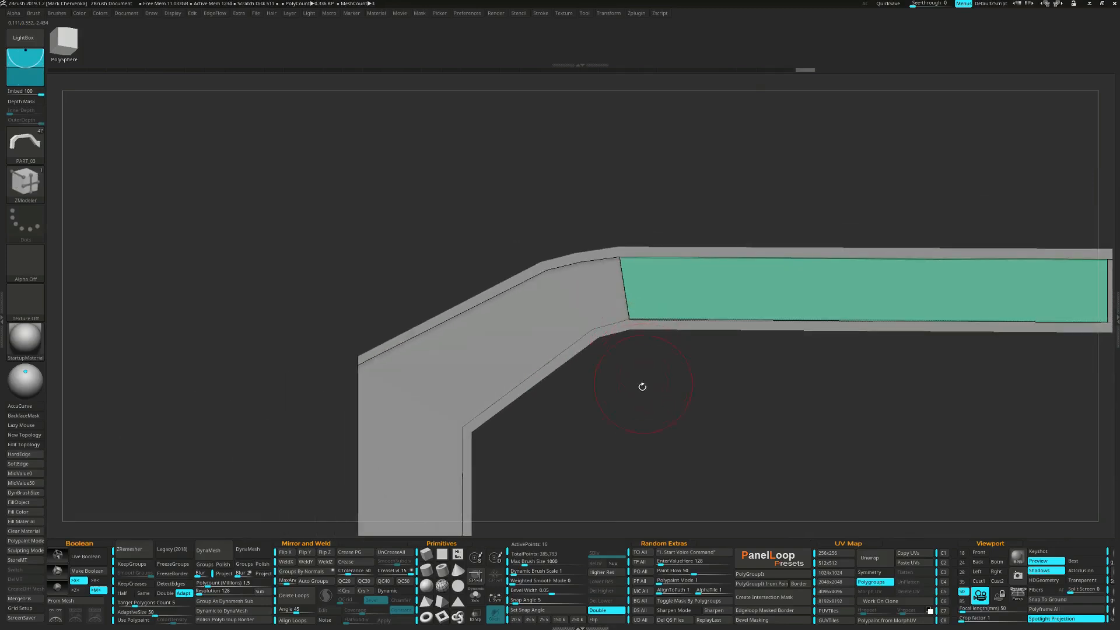
{"action": "left_click_drag", "start_coordinate": [628, 425], "coordinate": [633, 158], "text": "ctrl+shift"}
{"action": "mouse_move", "coordinate": [621, 291]}
{"action": "right_mouse_down"}
{"action": "mouse_move", "coordinate": [648, 315]}
{"action": "mouse_move", "coordinate": [628, 293]}
{"action": "right_mouse_up"}
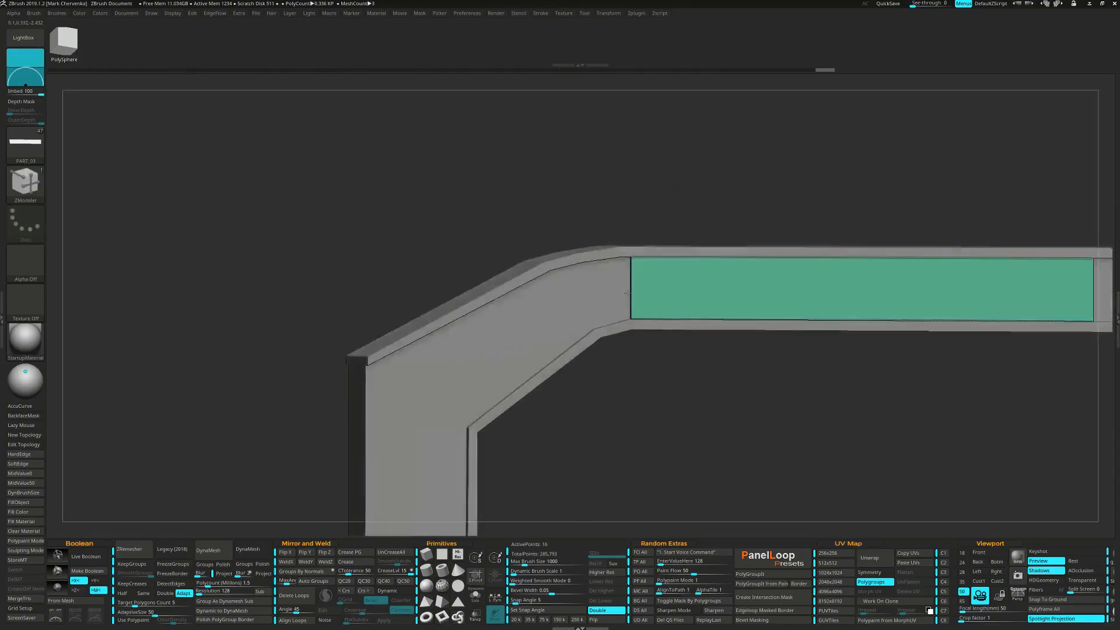
- Isolate the panels and insert an edge loop along the middle of their thickness using Multiple EdgeLoops
{"action": "right_click_drag", "start_coordinate": [690, 338], "coordinate": [613, 317]}
{"action": "key", "text": "shift+s"}
{"action": "key", "text": "space"}
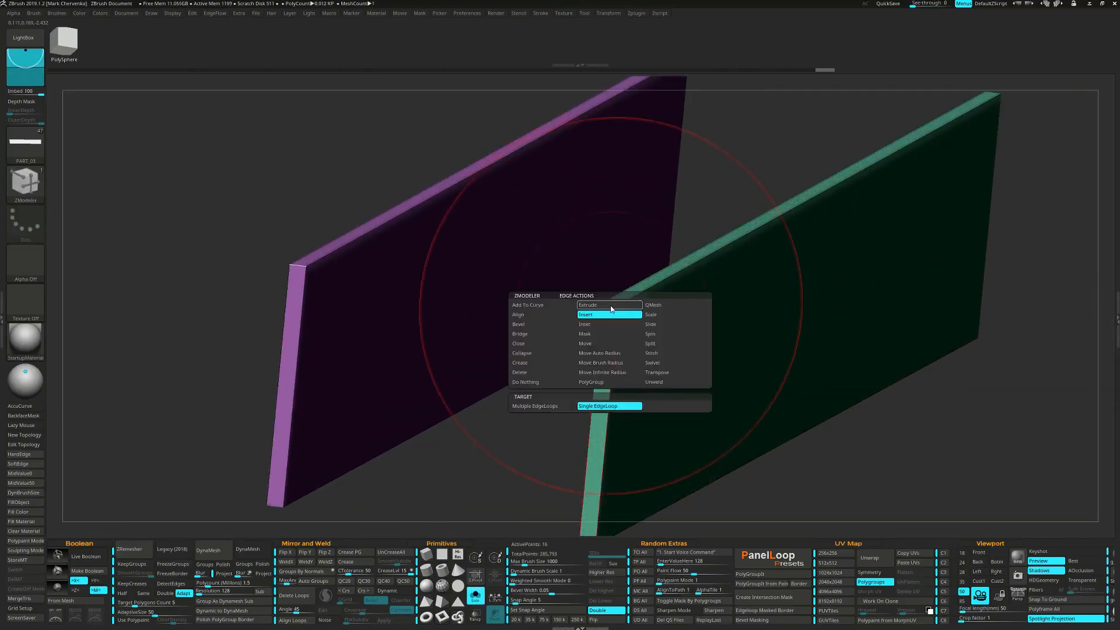
{"action": "left_click", "coordinate": [535, 406]}
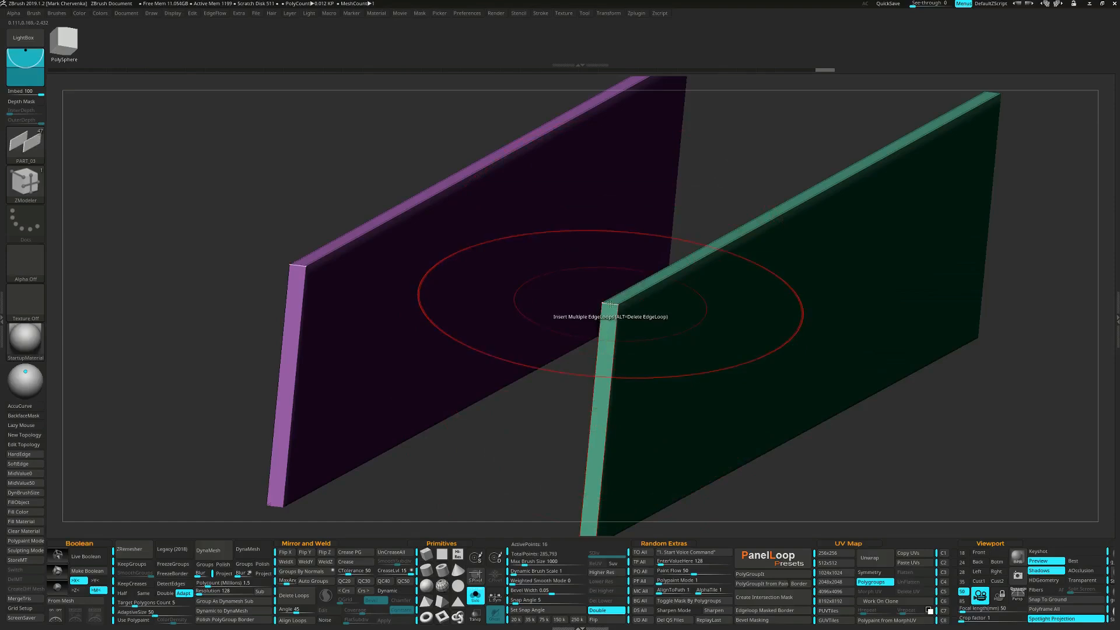
{"action": "left_click", "coordinate": [610, 304]}
- Extrude one half-thickness strip outward at both short ends of the panels with QMesh and show the other parts again
{"action": "key", "text": "space"}
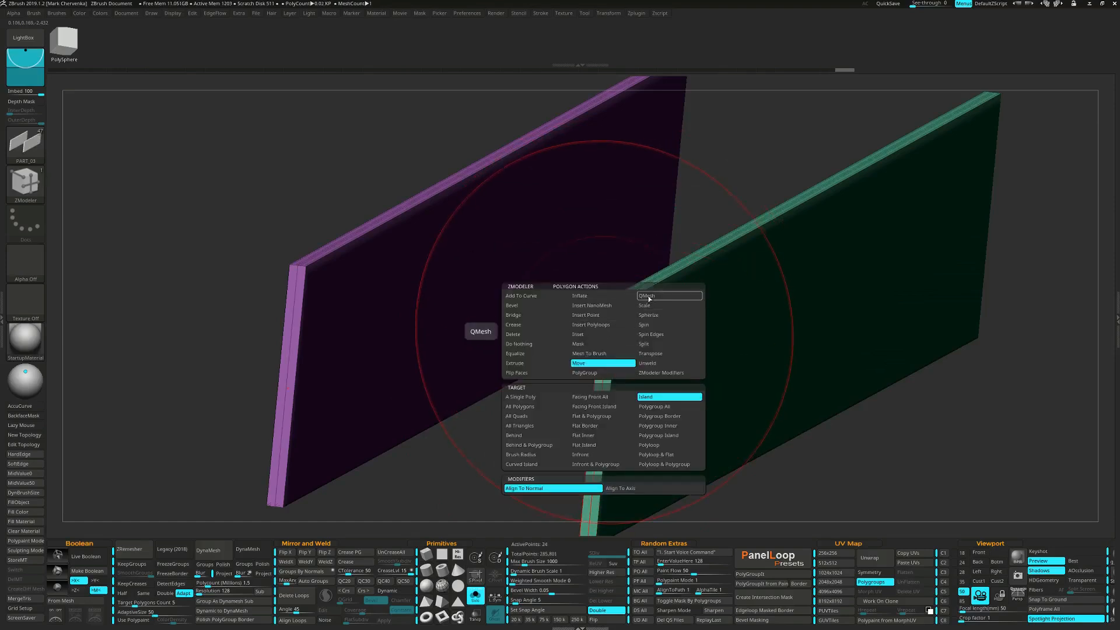
{"action": "left_click", "coordinate": [647, 296]}
{"action": "left_click_drag", "start_coordinate": [604, 323], "coordinate": [517, 398]}
{"action": "right_click_drag", "start_coordinate": [711, 371], "coordinate": [785, 290], "text": "ctrl"}
{"action": "left_click_drag", "start_coordinate": [785, 286], "coordinate": [783, 359]}
{"action": "right_click_drag", "start_coordinate": [782, 359], "coordinate": [766, 278], "text": "ctrl"}
{"action": "key", "text": "shift+s"}
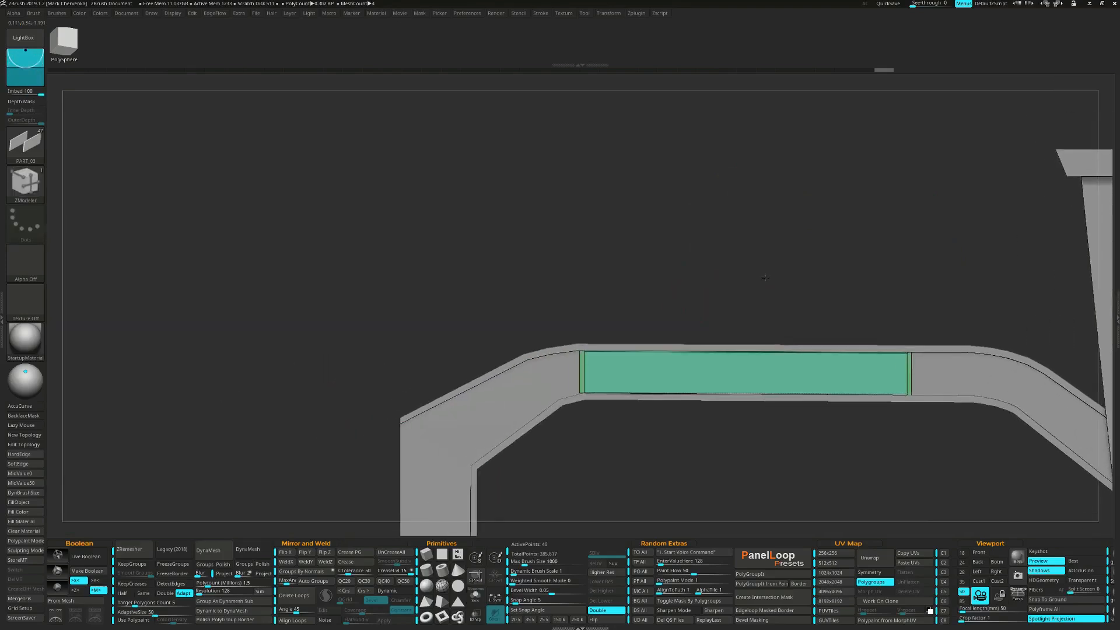
- Crease the panels' sharp edges and turn on dynamic subdivision for them
{"action": "left_click", "coordinate": [408, 581]}
{"action": "key", "text": "d"}
{"action": "mouse_move", "coordinate": [678, 430]}
{"action": "right_mouse_down", "text": "ctrl"}
{"action": "mouse_move", "coordinate": [722, 456]}
{"action": "mouse_move", "coordinate": [658, 414]}
{"action": "mouse_move", "coordinate": [668, 418]}
{"action": "right_mouse_up", "text": "ctrl"}
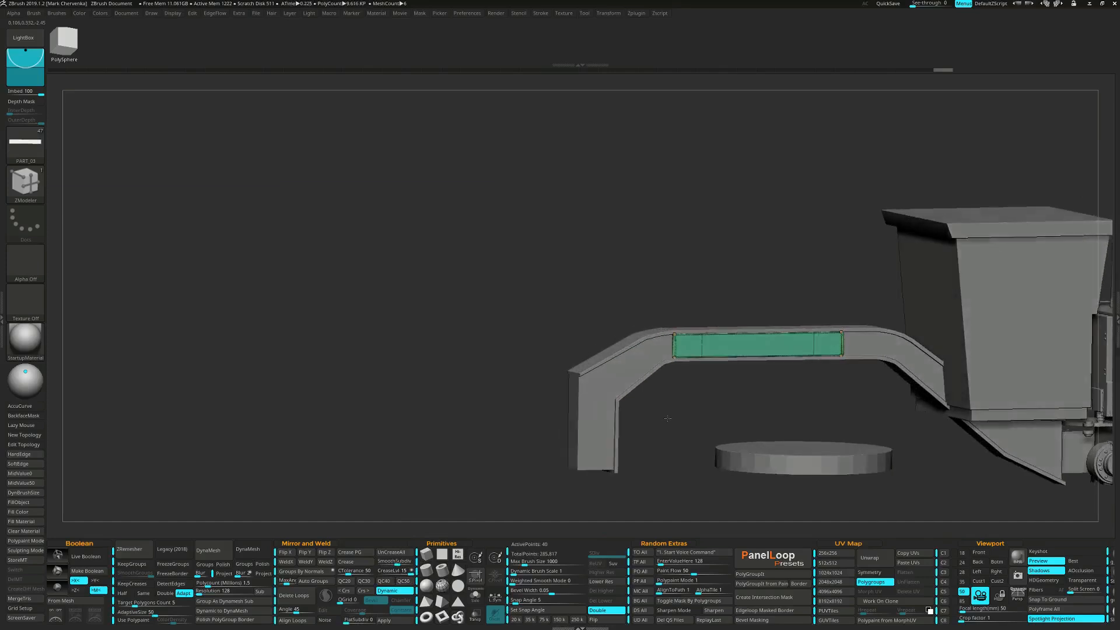
- Turn on dynamic subdivision for the support arm and slide the edge loop at its rear bend with Slide EdgeLoop Complete
{"action": "left_click", "coordinate": [632, 372], "text": "alt"}
{"action": "key", "text": "d"}
{"action": "right_click_drag", "start_coordinate": [680, 415], "coordinate": [622, 399]}
{"action": "right_click_drag", "start_coordinate": [758, 345], "coordinate": [688, 375], "text": "ctrl"}
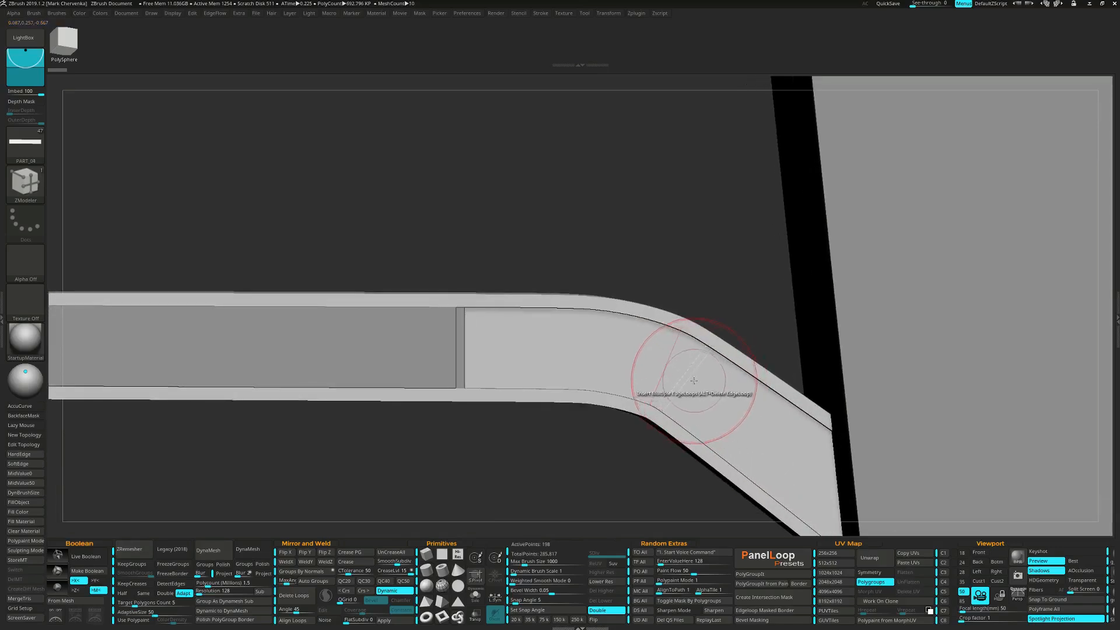
{"action": "key", "text": "space"}
{"action": "left_click", "coordinate": [732, 399]}
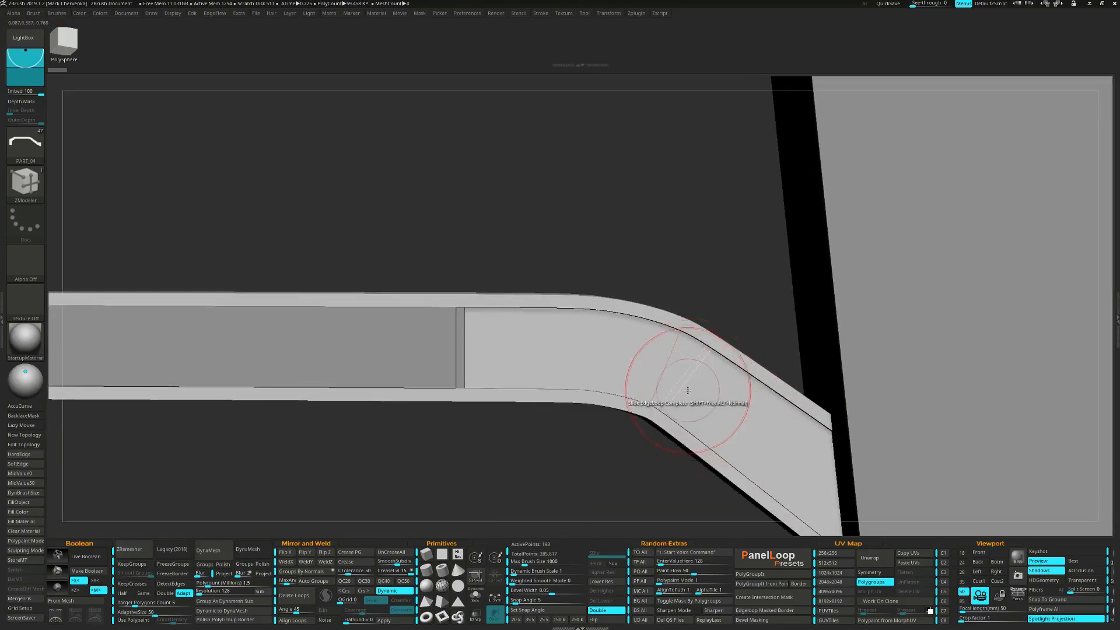
{"action": "left_click_drag", "start_coordinate": [684, 388], "coordinate": [685, 388]}
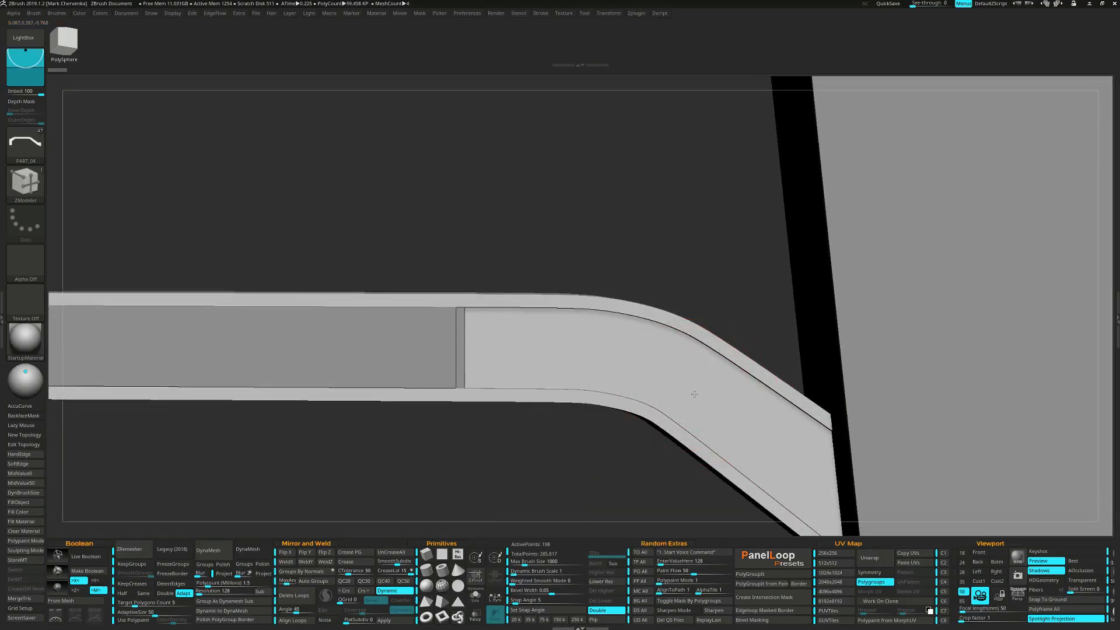
{"action": "right_click_drag", "start_coordinate": [703, 402], "coordinate": [988, 239], "text": "ctrl"}
{"action": "right_click_drag", "start_coordinate": [650, 316], "coordinate": [605, 402]}
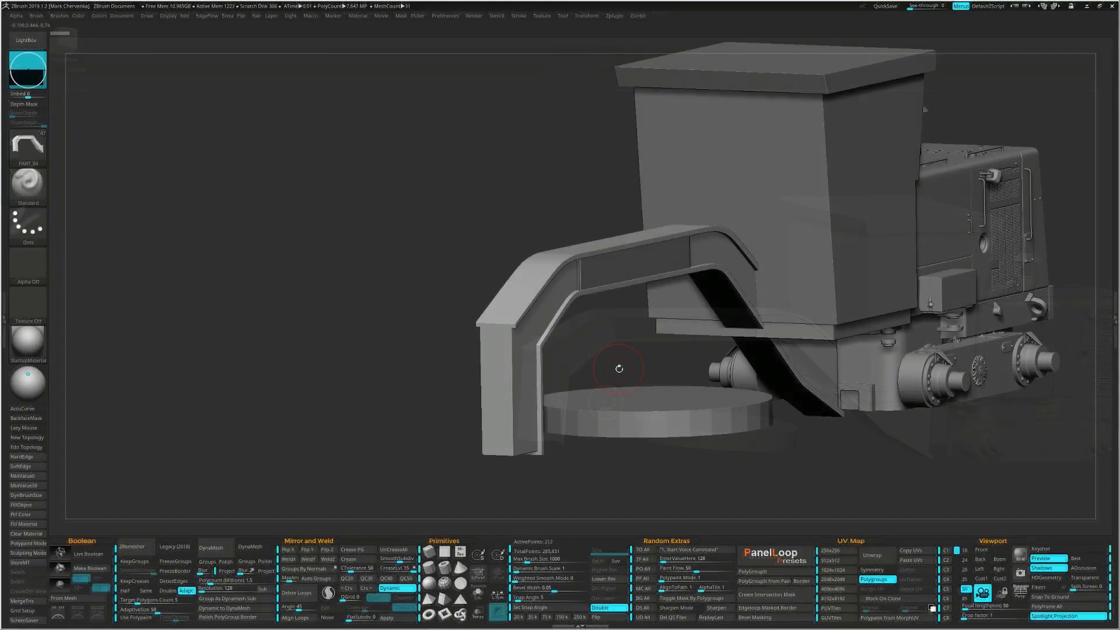
- Recess the side walls of the arm's front leg with ZModeler QMesh, targeting the polyloop
{"action": "right_click_drag", "start_coordinate": [595, 357], "coordinate": [596, 357], "text": "ctrl"}
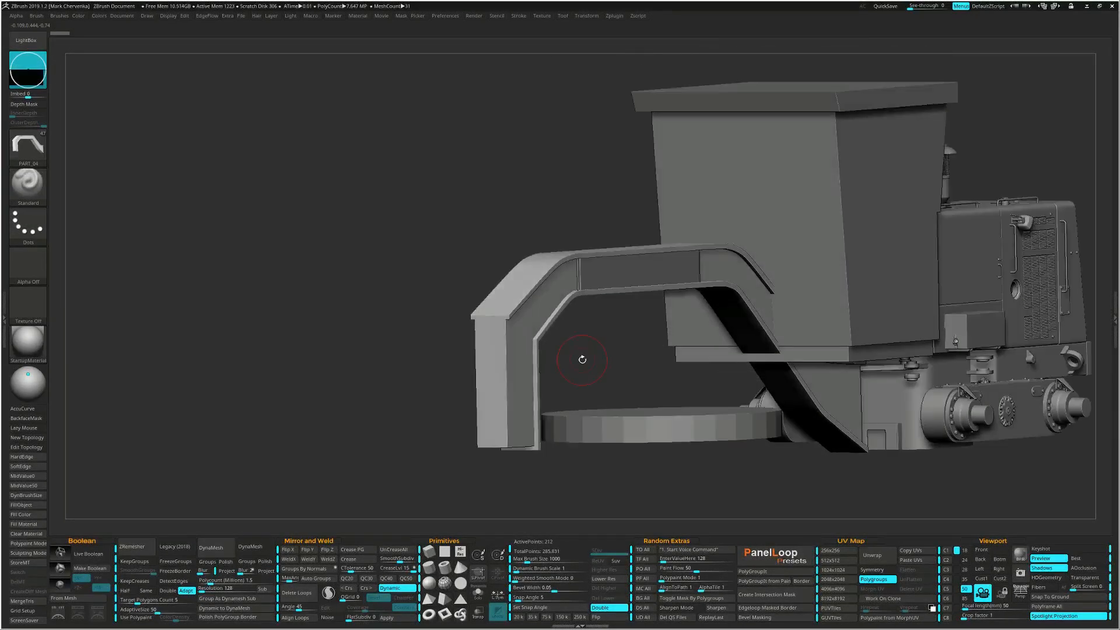
{"action": "key", "text": "b"}
{"action": "key", "text": "z"}
{"action": "key", "text": "m"}
{"action": "mouse_move", "coordinate": [515, 358]}
{"action": "right_mouse_down", "text": "ctrl"}
{"action": "mouse_move", "coordinate": [529, 387]}
{"action": "mouse_move", "coordinate": [517, 356]}
{"action": "right_mouse_up", "text": "ctrl"}
{"action": "right_click_drag", "start_coordinate": [513, 397], "coordinate": [534, 351], "text": "alt"}
{"action": "key", "text": "space"}
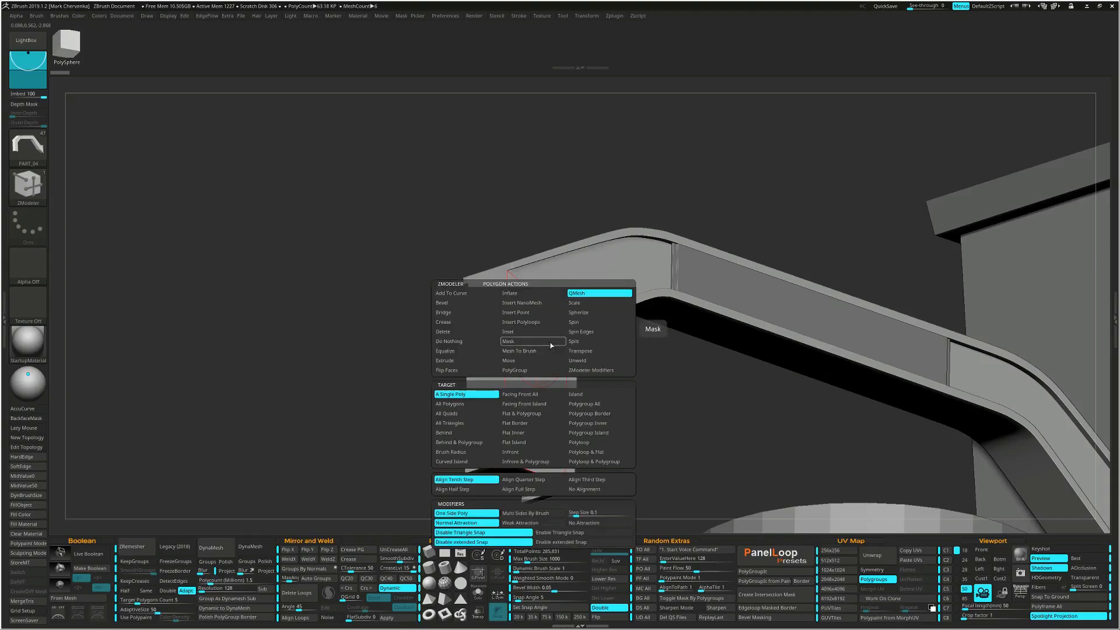
{"action": "left_click", "coordinate": [579, 443]}
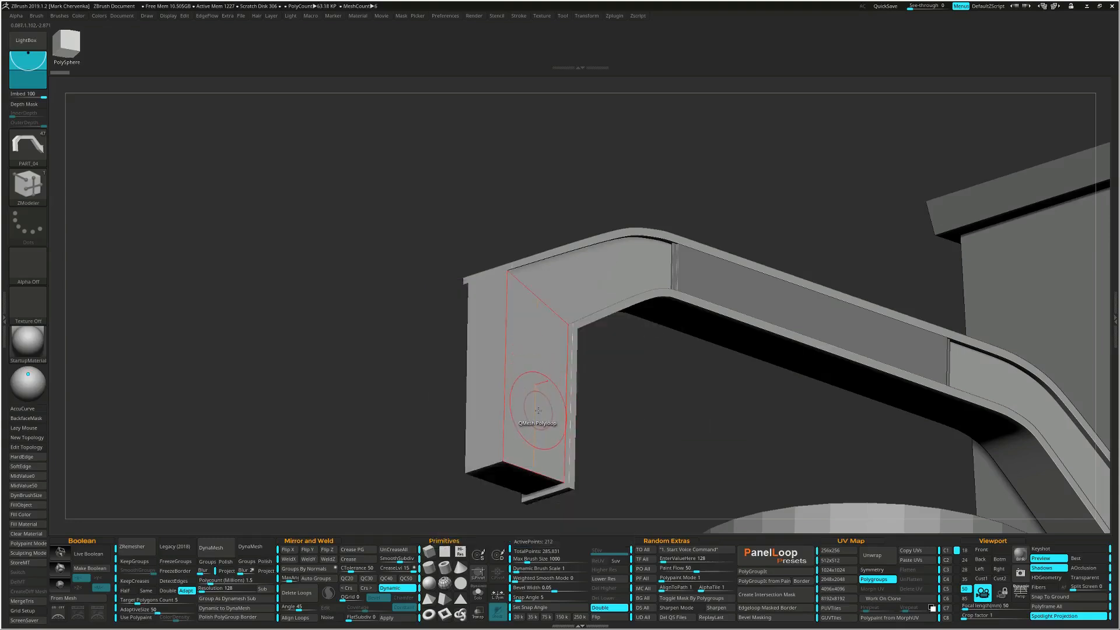
{"action": "left_click_drag", "start_coordinate": [538, 410], "coordinate": [527, 406]}
{"action": "right_click_drag", "start_coordinate": [527, 406], "coordinate": [543, 375]}
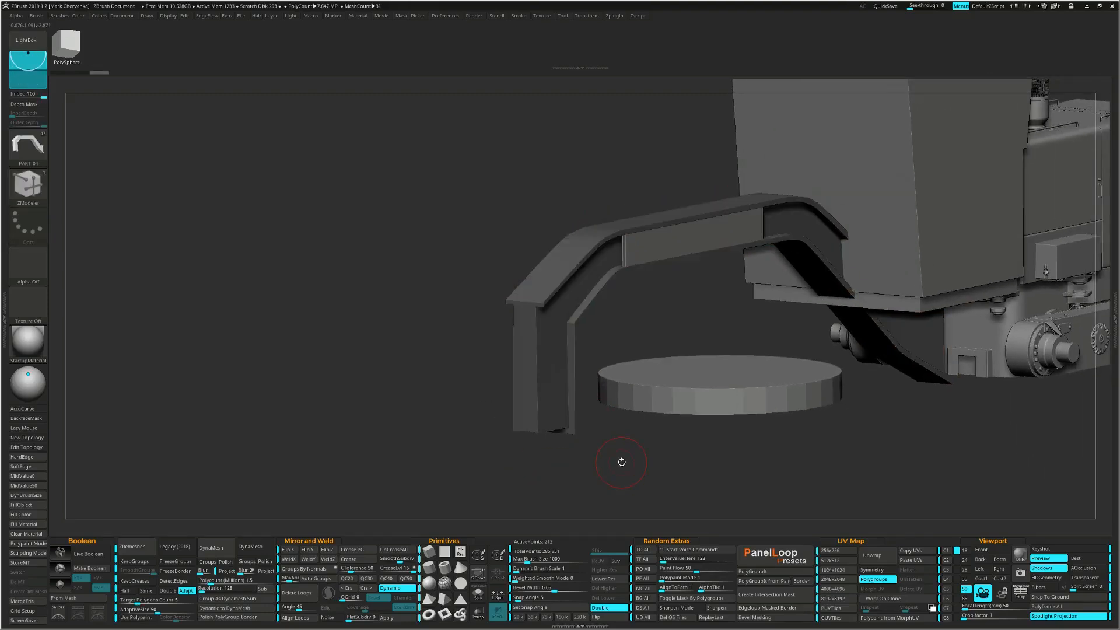
- Place the gizmo on the arm's front leg in front view and add a cube there as a separate part
{"action": "key", "text": "w"}
{"action": "right_click_drag", "start_coordinate": [561, 421], "coordinate": [546, 420]}
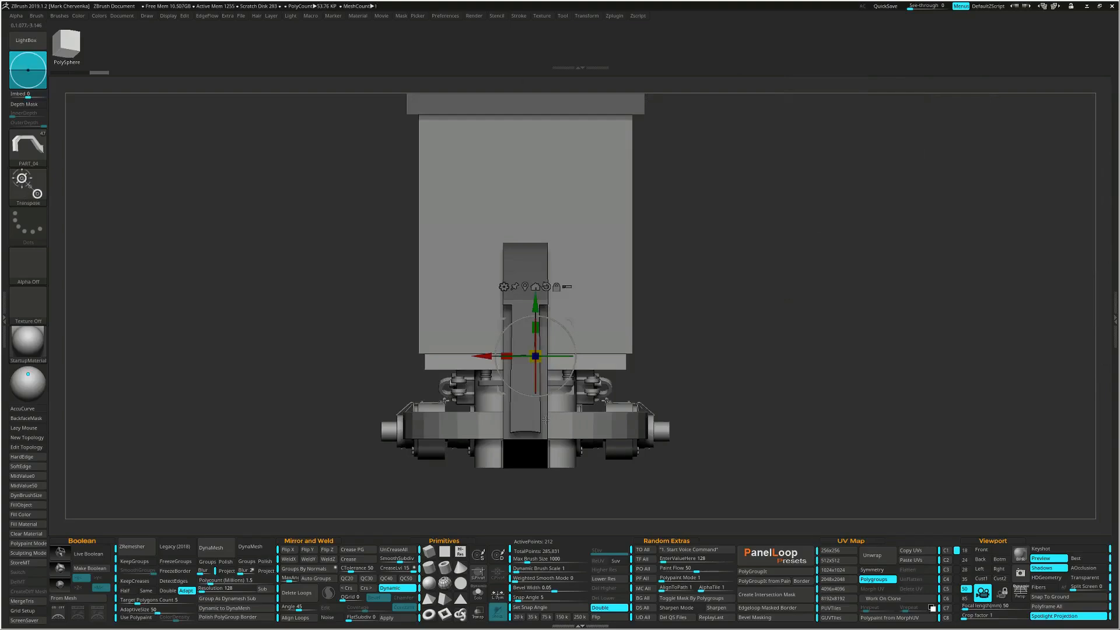
{"action": "right_click_drag", "start_coordinate": [554, 372], "coordinate": [642, 431], "text": "ctrl"}
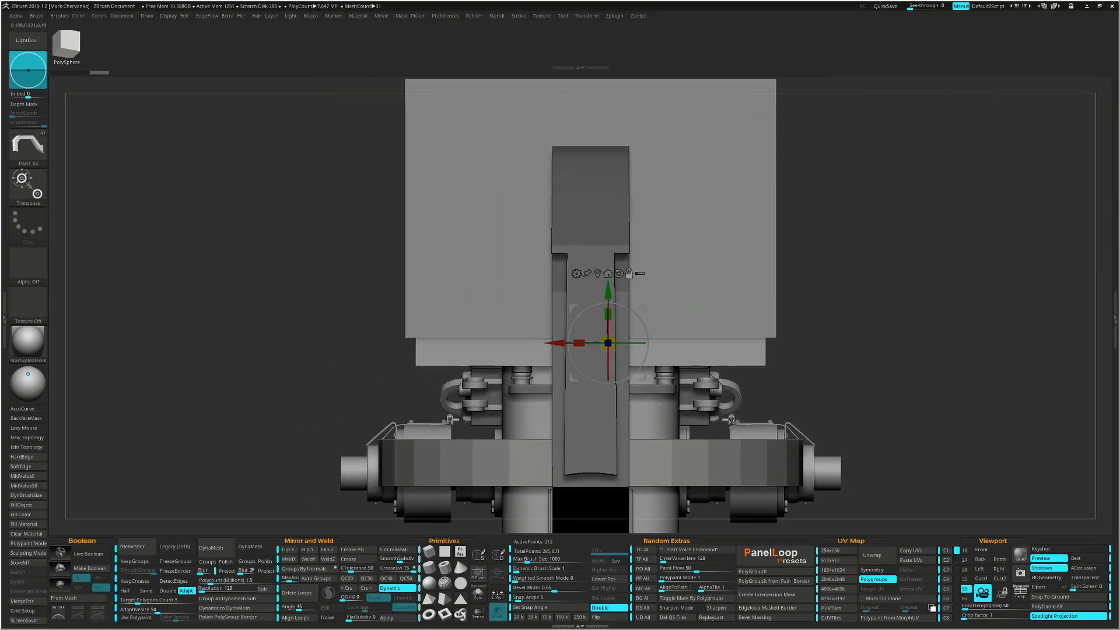
{"action": "left_click_drag", "start_coordinate": [637, 383], "coordinate": [619, 390], "text": "alt"}
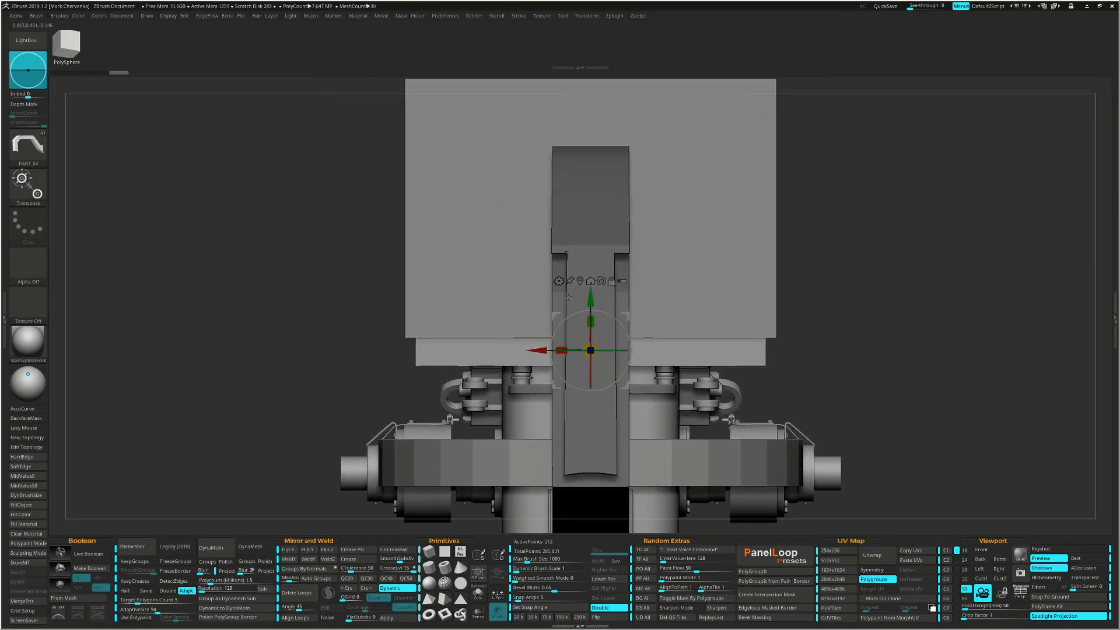
{"action": "left_click", "coordinate": [557, 282]}
{"action": "left_click", "coordinate": [640, 283]}
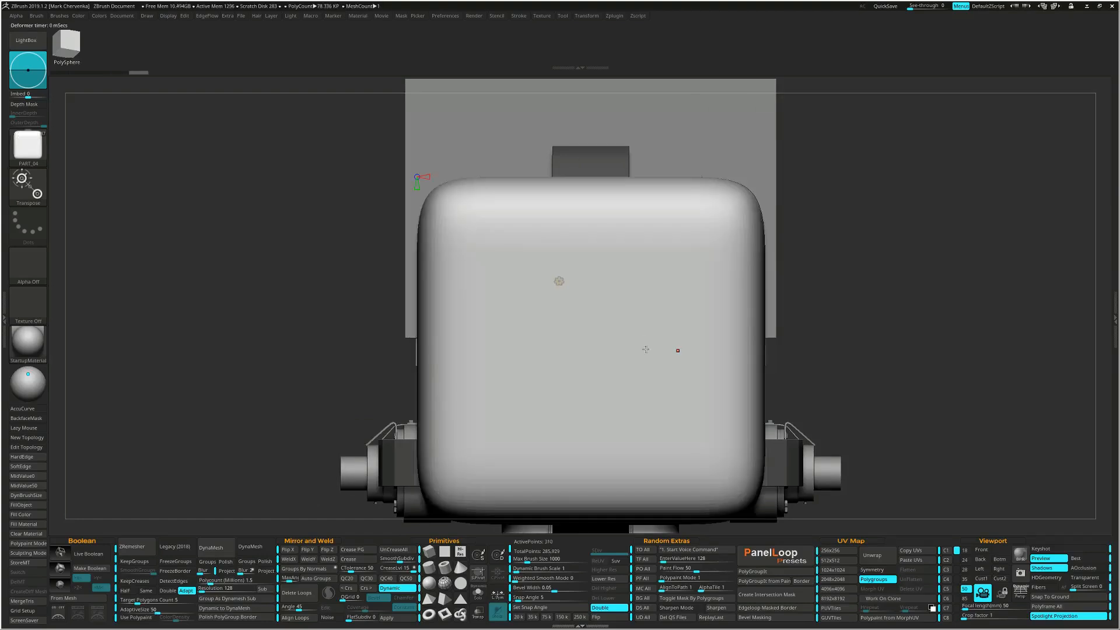
{"action": "right_click_drag", "start_coordinate": [878, 361], "coordinate": [873, 306], "text": "ctrl"}
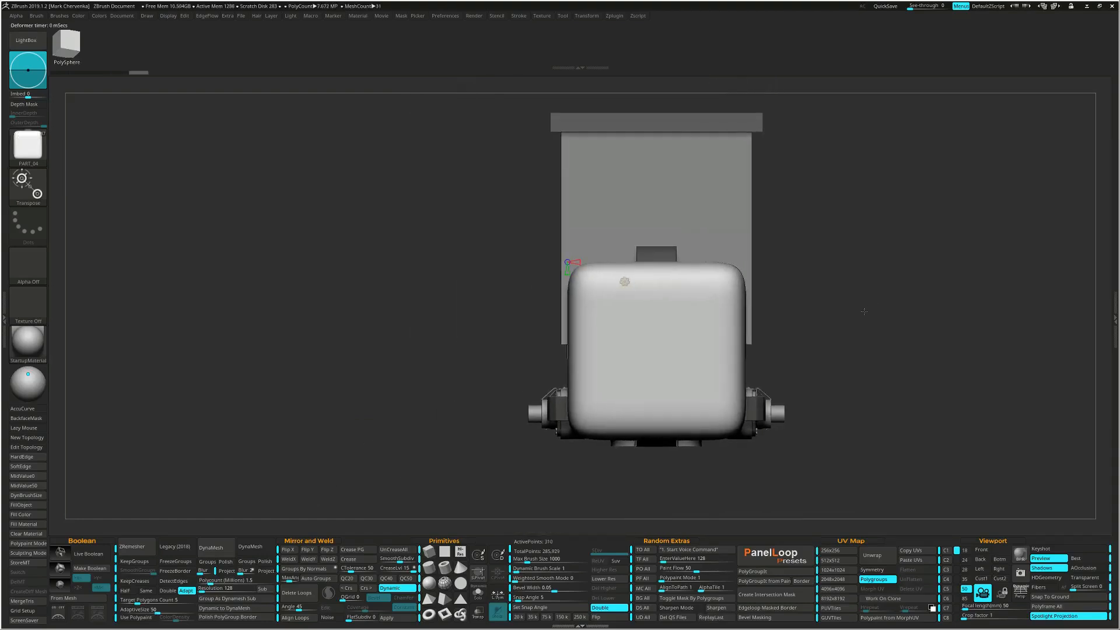
- Remove the cube's smoothing to leave plain flat faces and display its polyframe
{"action": "key", "text": "ctrl+shift+s"}
{"action": "key", "text": "shift+d"}
{"action": "right_click_drag", "start_coordinate": [864, 312], "coordinate": [803, 354]}
{"action": "key", "text": "shift+f"}
- Narrow and flatten the cube into a thin vertical plate and place it against the front face of the arm's leg
{"action": "key", "text": "w"}
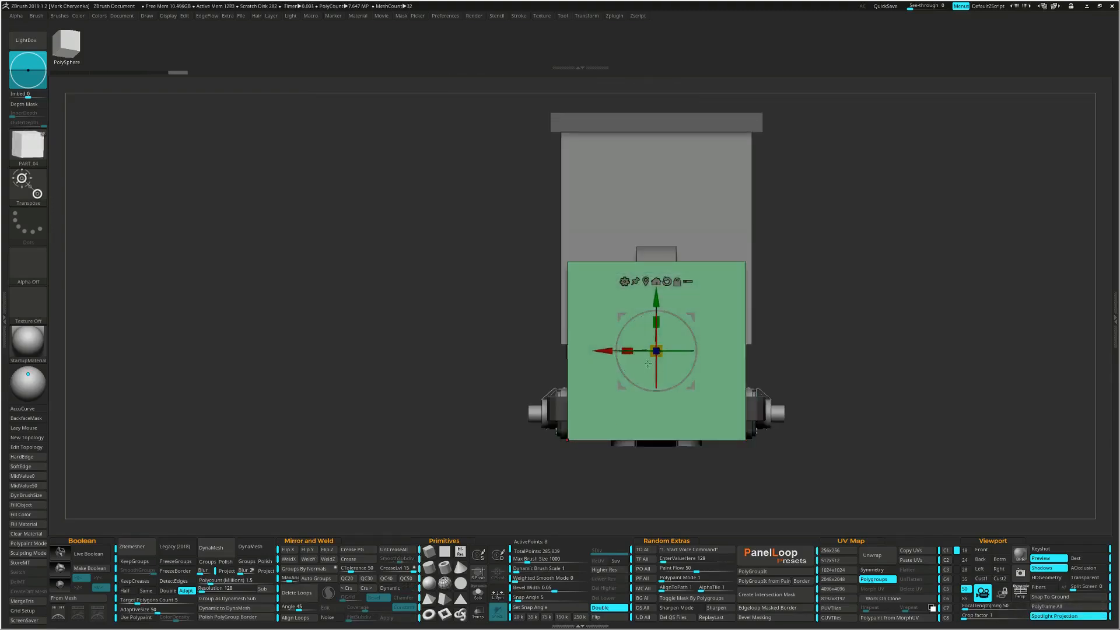
{"action": "mouse_move", "coordinate": [627, 352]}
{"action": "left_mouse_down"}
{"action": "mouse_move", "coordinate": [654, 352]}
{"action": "mouse_move", "coordinate": [644, 353]}
{"action": "left_mouse_up"}
{"action": "right_click_drag", "start_coordinate": [694, 376], "coordinate": [756, 377]}
{"action": "left_click_drag", "start_coordinate": [809, 353], "coordinate": [785, 352]}
{"action": "right_click_drag", "start_coordinate": [788, 342], "coordinate": [801, 361], "text": "ctrl"}
{"action": "left_click_drag", "start_coordinate": [810, 351], "coordinate": [837, 351]}
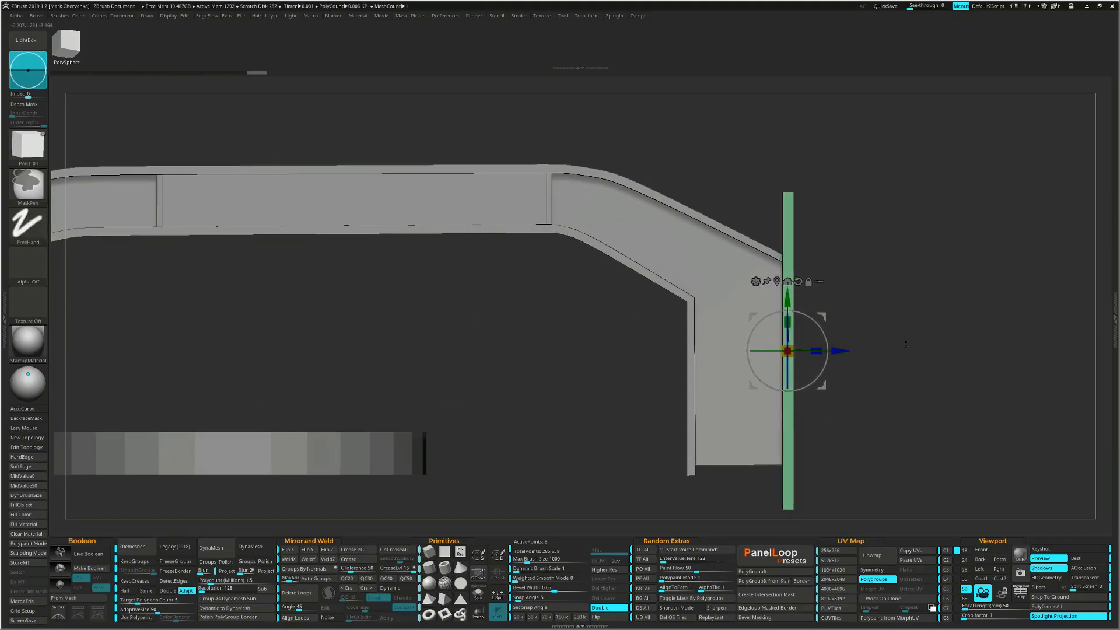
- Reduce the plate's height and width in front view so that it extends slightly beyond the arm's width
{"action": "right_click_drag", "start_coordinate": [906, 344], "coordinate": [683, 352], "text": "shift"}
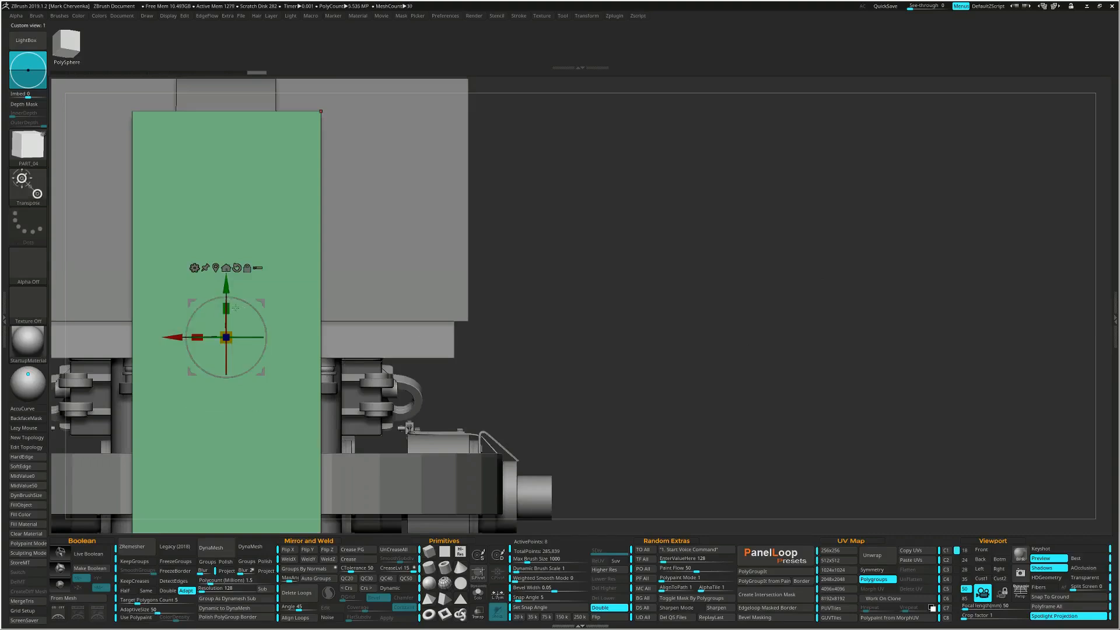
{"action": "left_click_drag", "start_coordinate": [230, 308], "coordinate": [231, 333]}
{"action": "left_click_drag", "start_coordinate": [233, 342], "coordinate": [212, 332]}
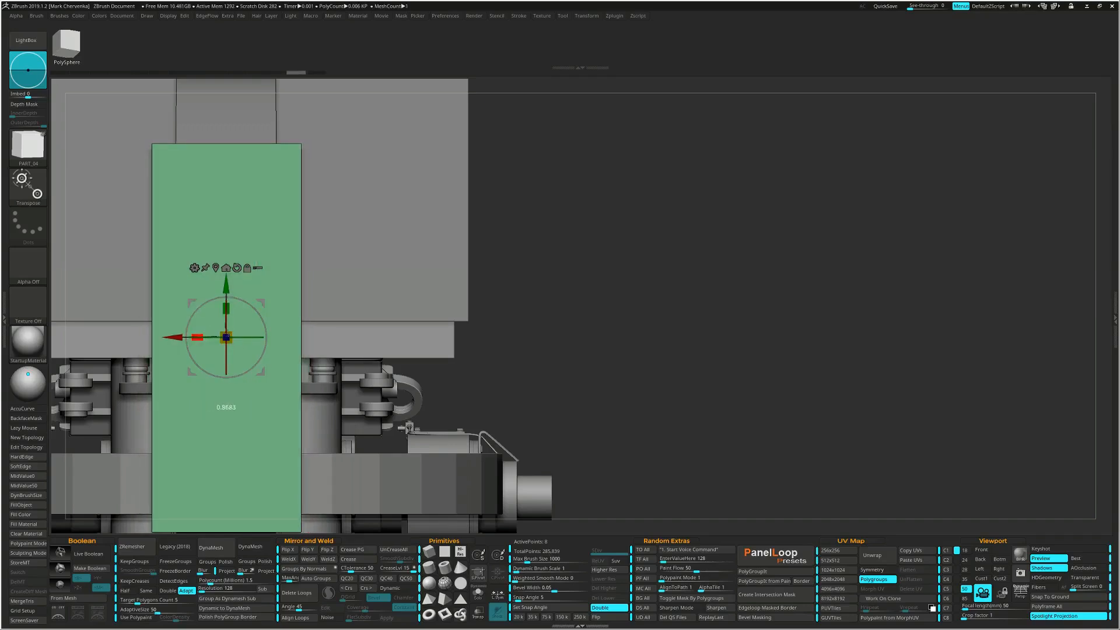
- Mask the plate's upper part, raise its bottom edge and narrow that edge to taper the lower corners, clearing the mask
{"action": "left_click_drag", "start_coordinate": [546, 121], "coordinate": [114, 227], "text": "ctrl"}
{"action": "left_click_drag", "start_coordinate": [224, 298], "coordinate": [232, 271]}
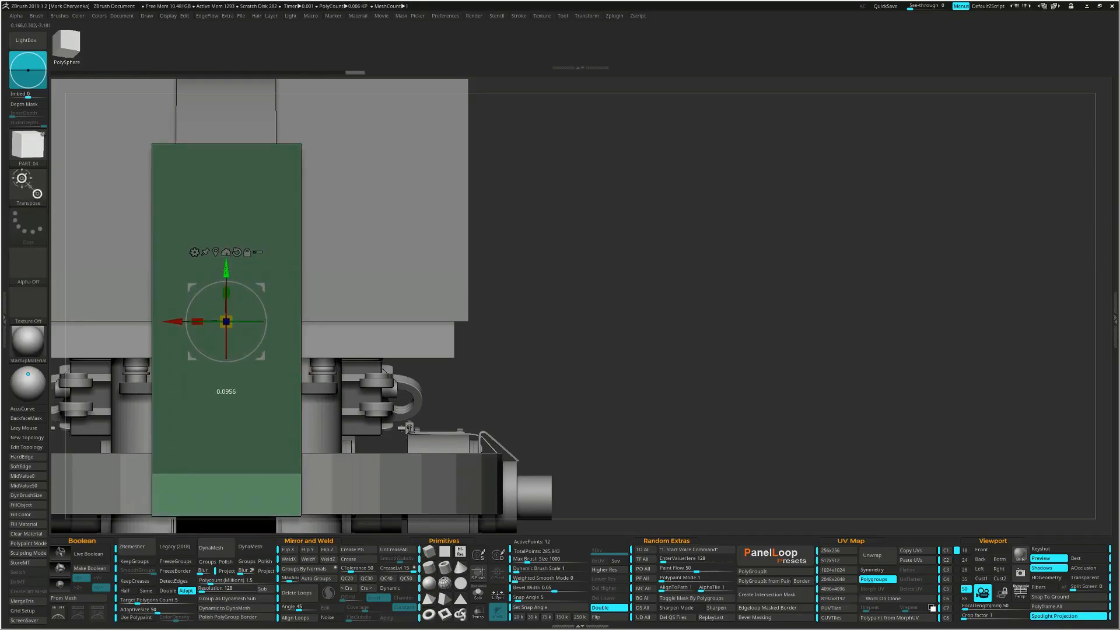
{"action": "left_click", "coordinate": [216, 252]}
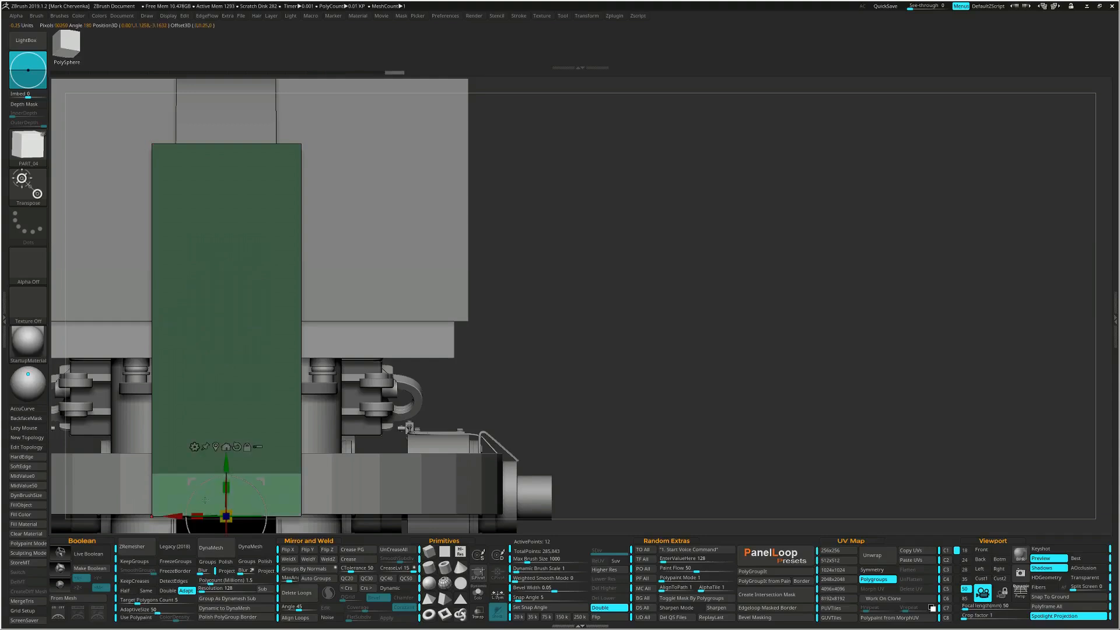
{"action": "left_click_drag", "start_coordinate": [194, 509], "coordinate": [235, 502]}
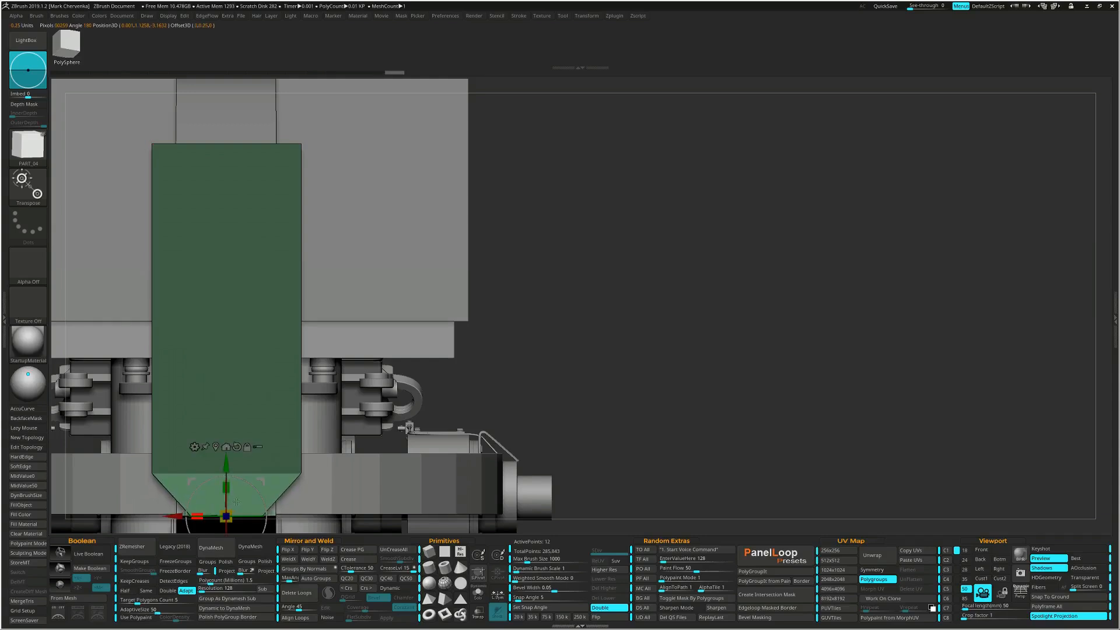
{"action": "left_click_drag", "start_coordinate": [573, 375], "coordinate": [591, 328], "text": "ctrl"}
- Make the plate slightly thinner in side view and check its fit against the arm's front leg
{"action": "left_click_drag", "start_coordinate": [687, 265], "coordinate": [737, 317], "text": "alt"}
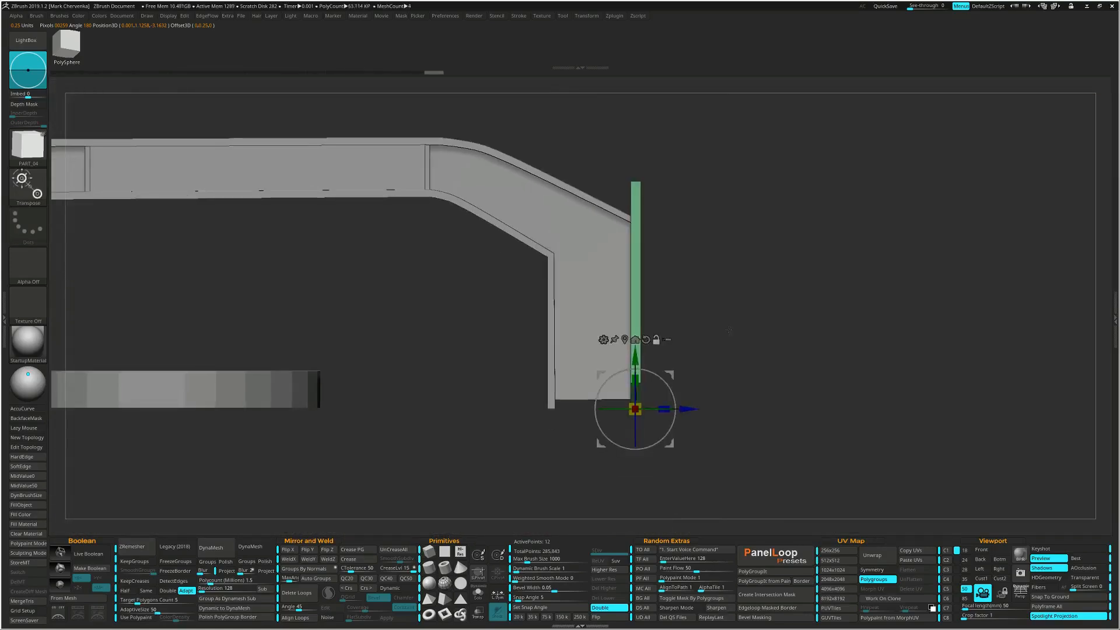
{"action": "left_click_drag", "start_coordinate": [664, 413], "coordinate": [661, 413]}
{"action": "left_click_drag", "start_coordinate": [733, 356], "coordinate": [690, 403]}
{"action": "left_click_drag", "start_coordinate": [776, 385], "coordinate": [694, 343]}
{"action": "left_click_drag", "start_coordinate": [859, 347], "coordinate": [798, 356], "text": "alt"}
{"action": "left_click_drag", "start_coordinate": [787, 308], "coordinate": [1045, 370]}
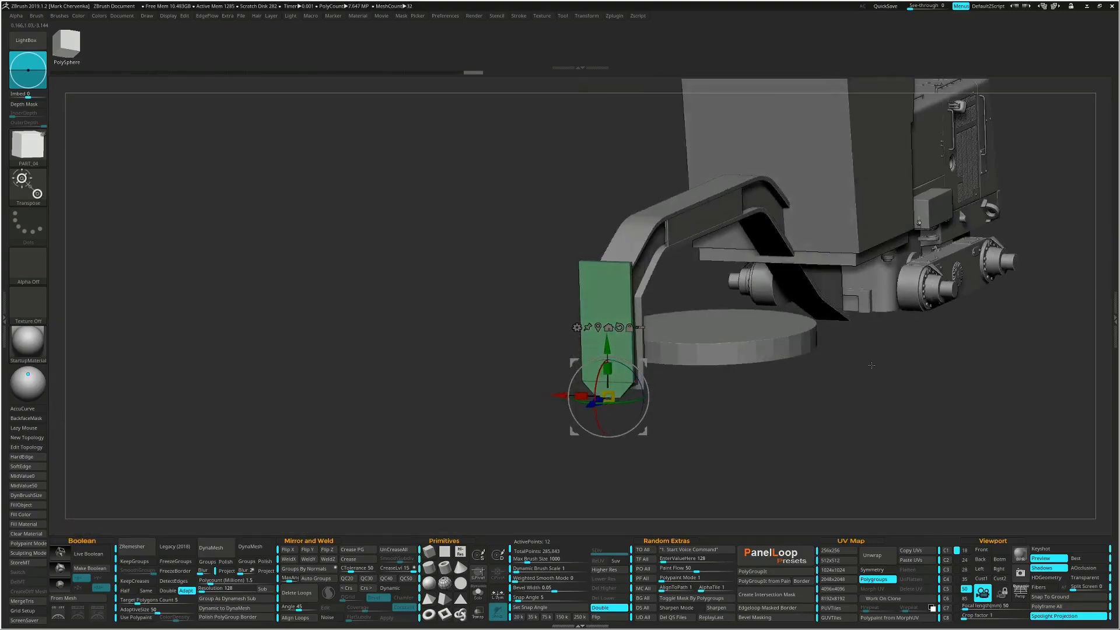
- Switch to the plate's standalone PART_04 tool and mirror and weld it across its vertical centre line in front view
{"action": "left_click", "coordinate": [1112, 319]}
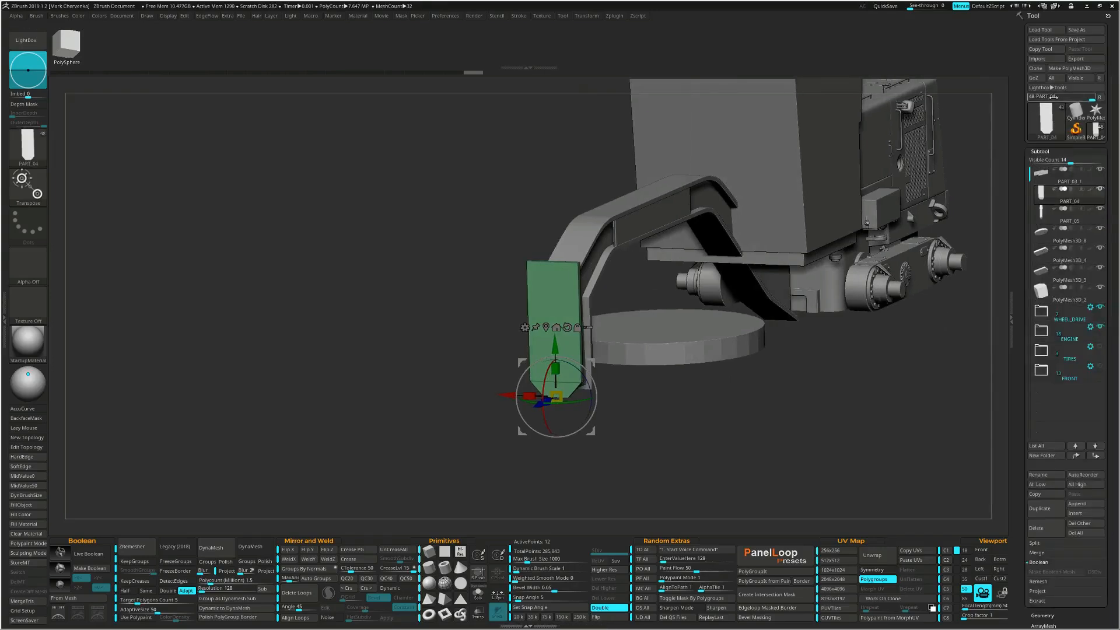
{"action": "left_click", "coordinate": [1097, 129]}
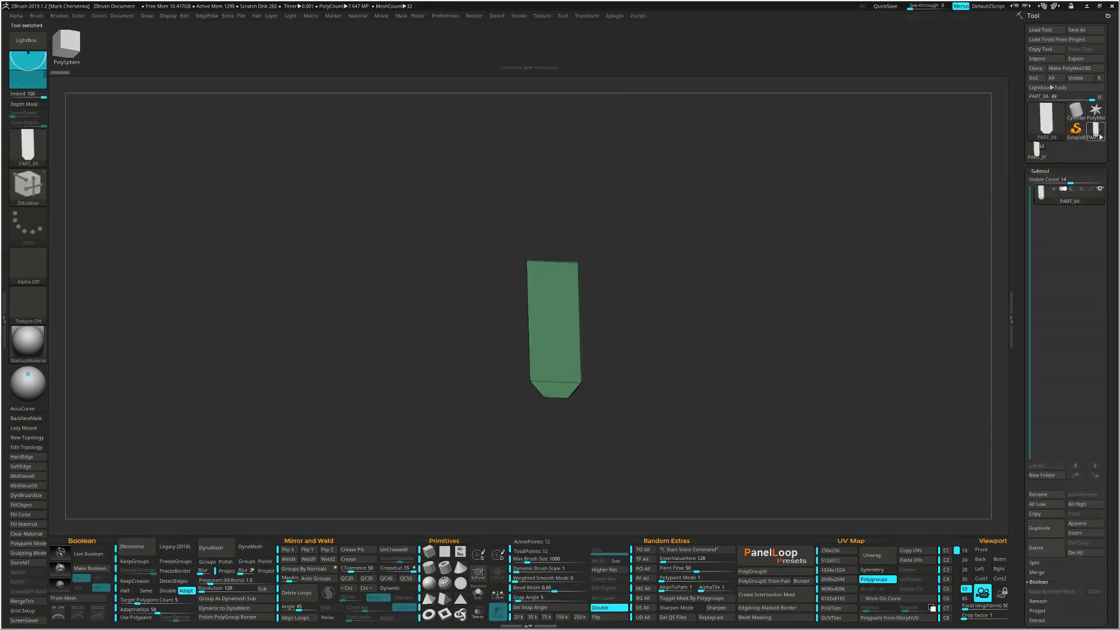
{"action": "left_click", "coordinate": [1010, 300]}
{"action": "left_click_drag", "start_coordinate": [807, 294], "coordinate": [816, 294], "text": "shift"}
{"action": "right_click_drag", "start_coordinate": [816, 294], "coordinate": [800, 357], "text": "alt"}
{"action": "right_click_drag", "start_coordinate": [800, 357], "coordinate": [718, 291], "text": "alt"}
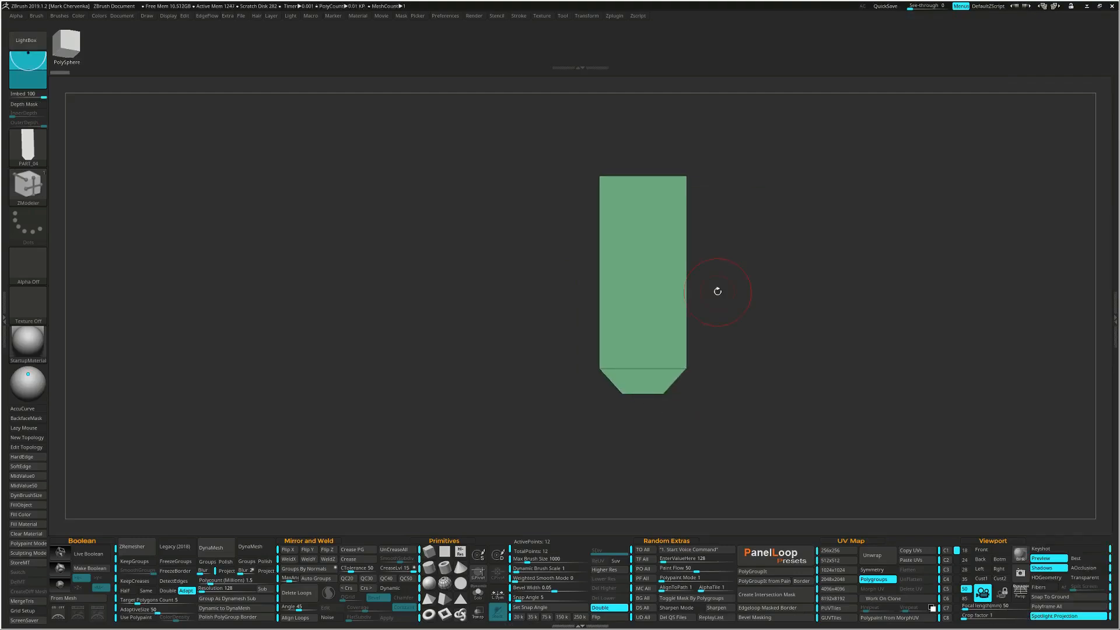
{"action": "key", "text": "ctrl+shift+m"}
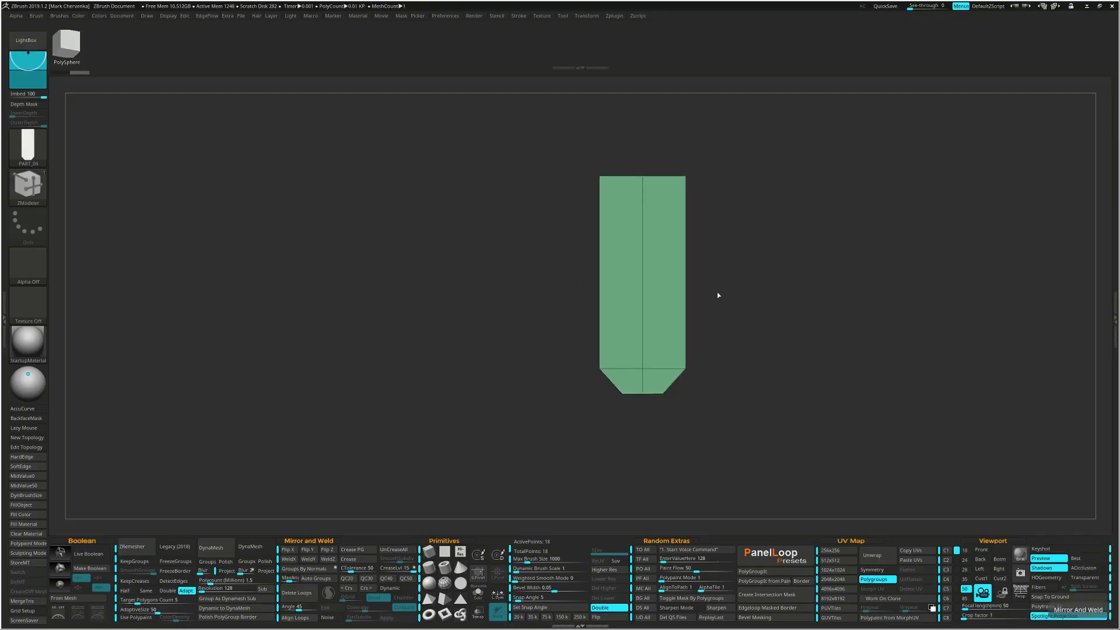
{"action": "right_click_drag", "start_coordinate": [660, 193], "coordinate": [660, 239], "text": "ctrl"}
- Set the gizmo at one of the masked plate's upper corners and insert a symmetrical pair of cylinders
{"action": "key", "text": "w"}
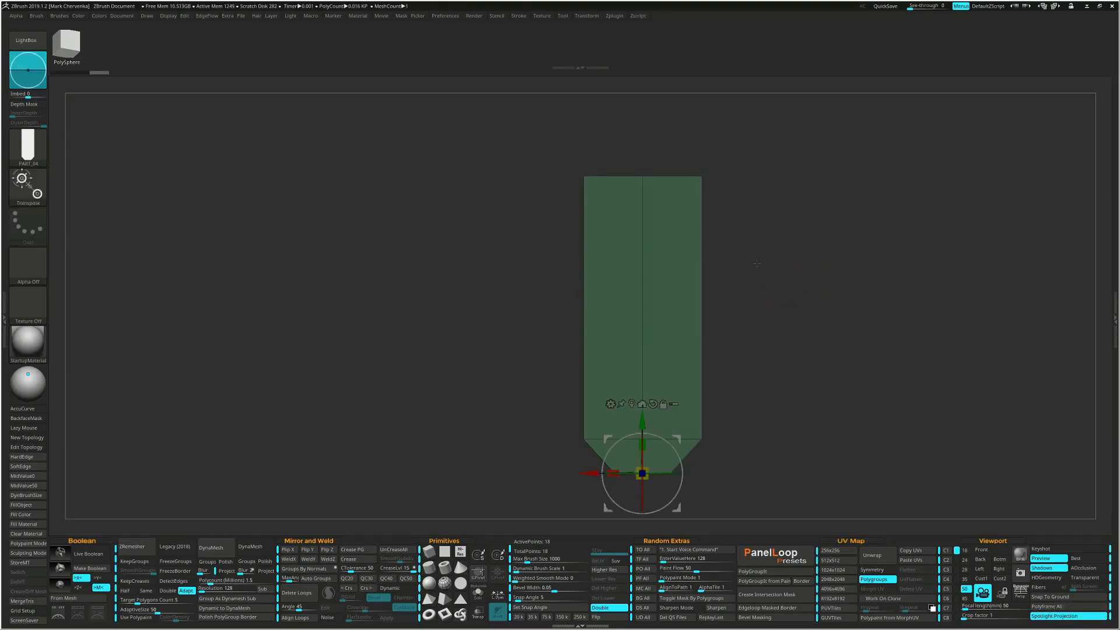
{"action": "left_click", "coordinate": [690, 186], "text": "alt"}
{"action": "right_click_drag", "start_coordinate": [633, 113], "coordinate": [620, 161], "text": "alt"}
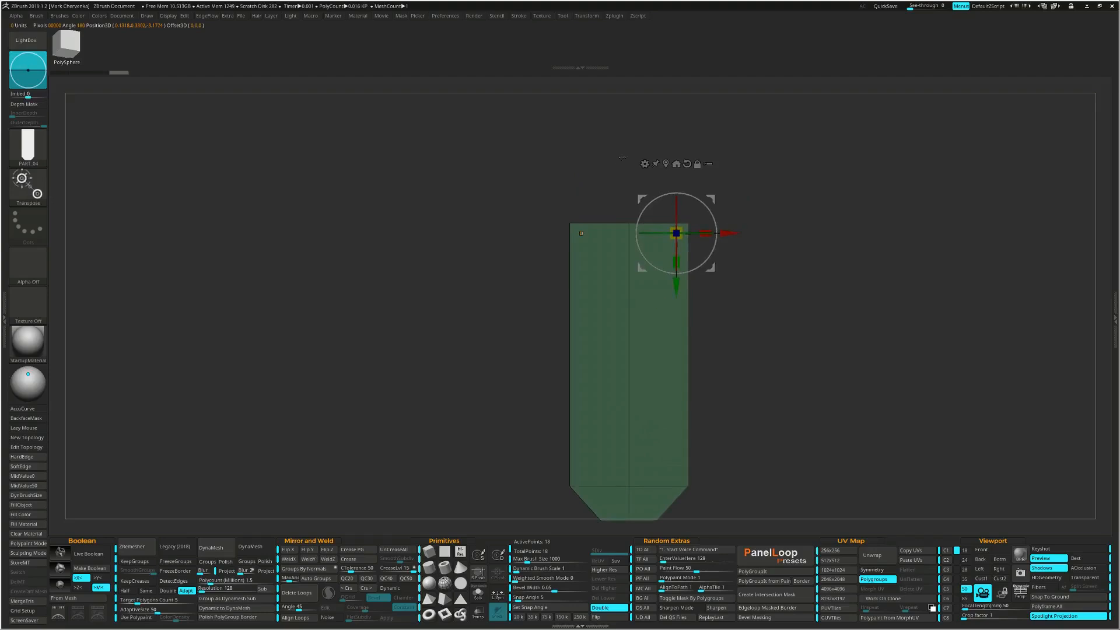
{"action": "left_click", "coordinate": [644, 164]}
{"action": "left_click", "coordinate": [680, 158]}
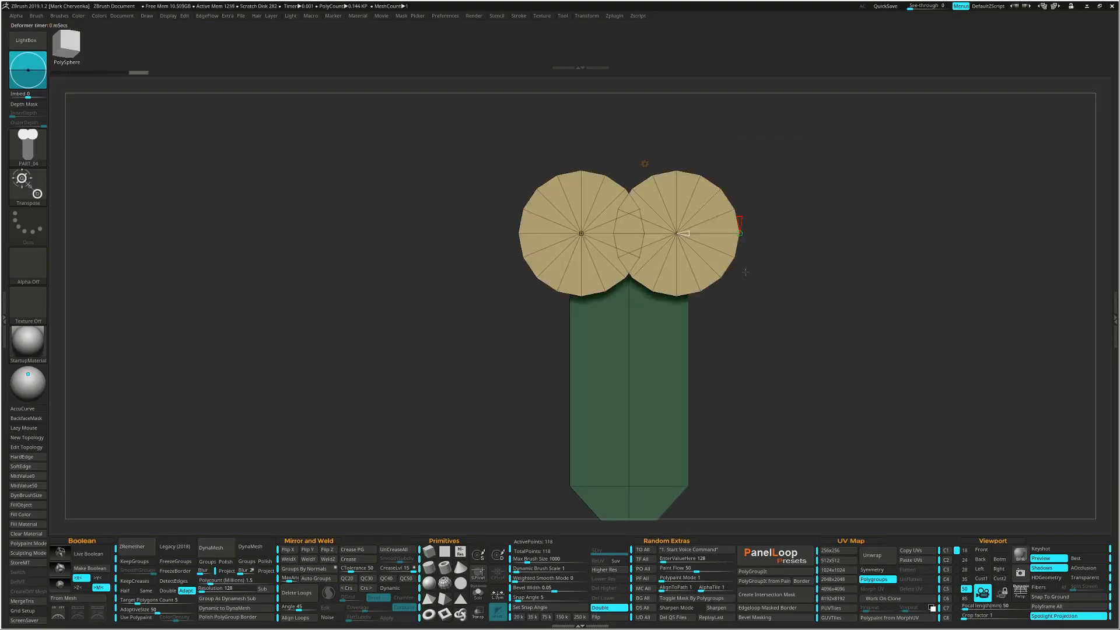
- Scale the two cylinders down to small bolt size and position them close to the plate's upper corners
{"action": "key", "text": "w"}
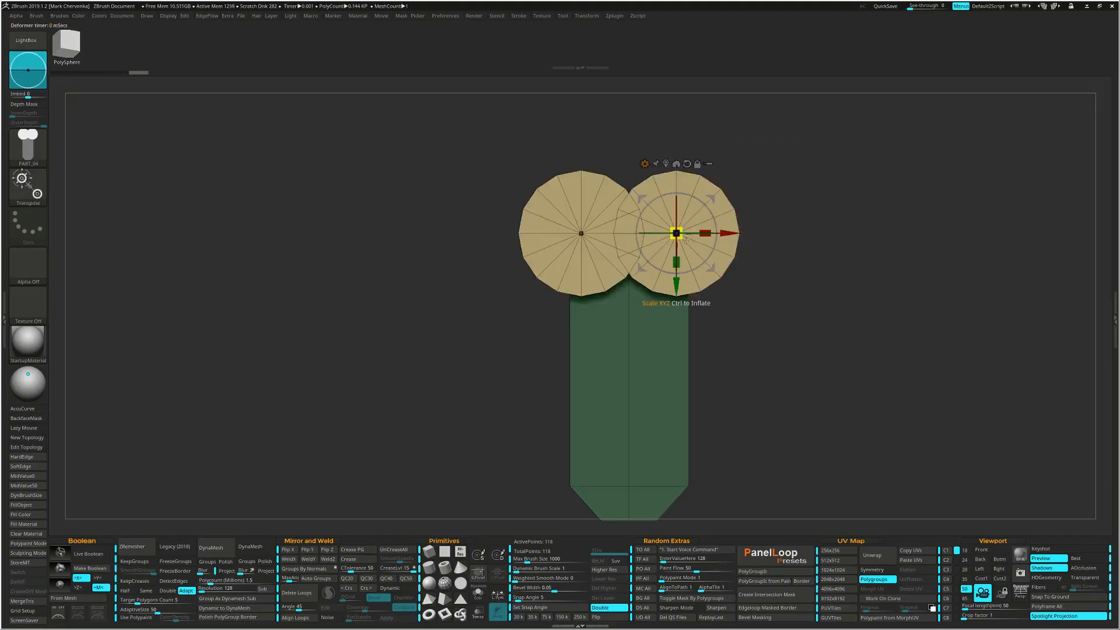
{"action": "left_click_drag", "start_coordinate": [684, 241], "coordinate": [633, 175]}
{"action": "left_click_drag", "start_coordinate": [793, 241], "coordinate": [641, 237]}
{"action": "left_click_drag", "start_coordinate": [554, 259], "coordinate": [649, 235]}
{"action": "left_click_drag", "start_coordinate": [758, 245], "coordinate": [636, 231]}
{"action": "left_click_drag", "start_coordinate": [583, 274], "coordinate": [765, 281]}
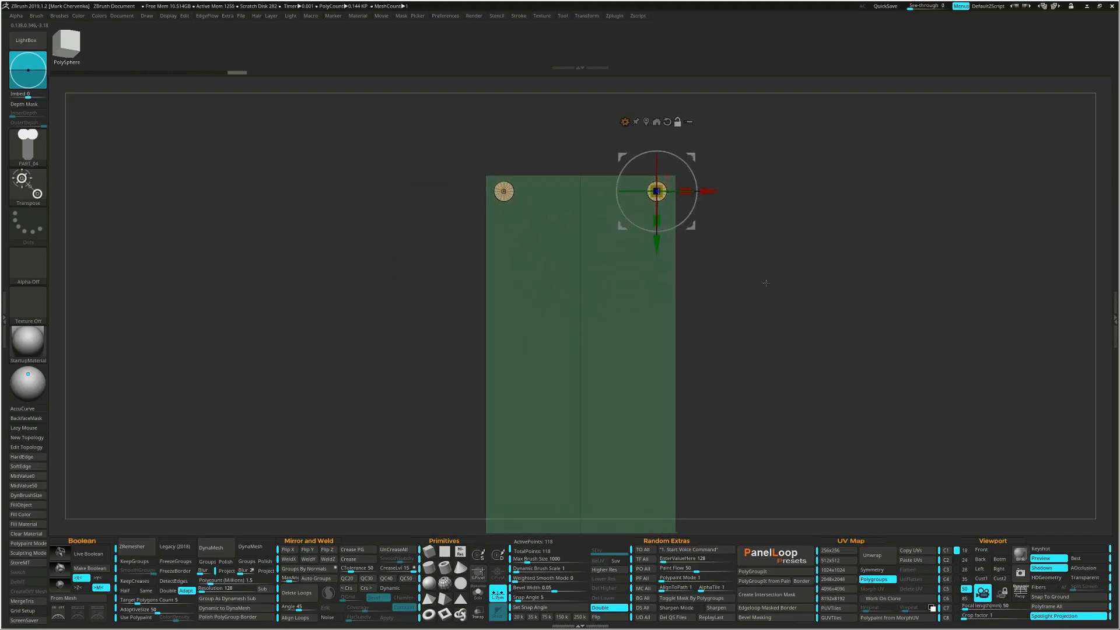
- Reset the gizmo's orientation, centre it on the unmasked bolt cylinders and move them slightly closer to the plate's upper corners
{"action": "key", "text": "f"}
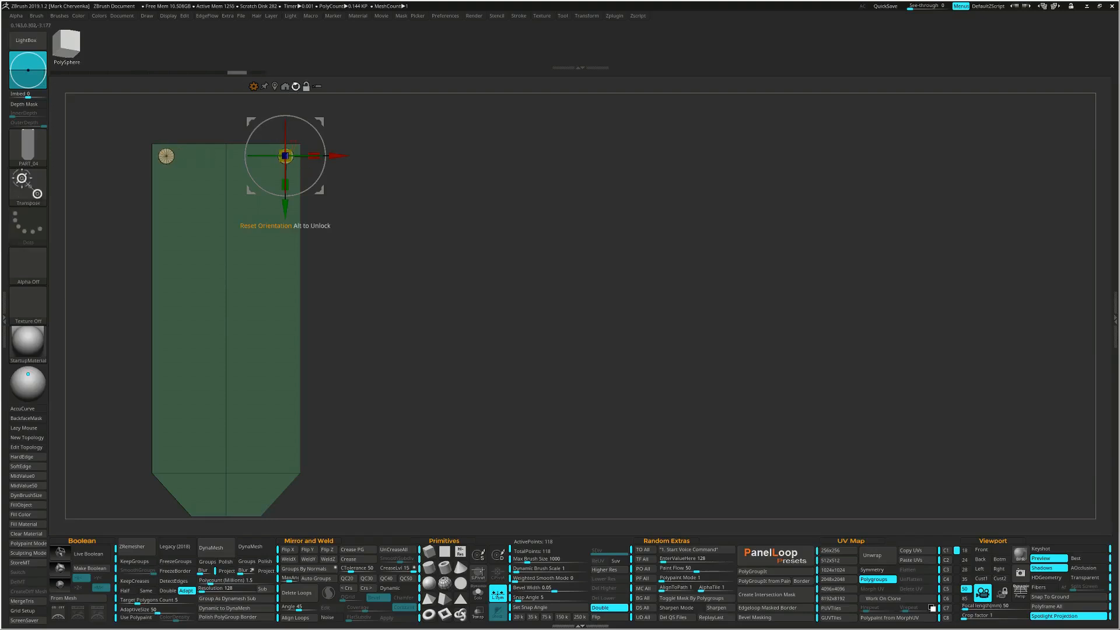
{"action": "left_click", "coordinate": [296, 86]}
{"action": "left_click", "coordinate": [274, 86]}
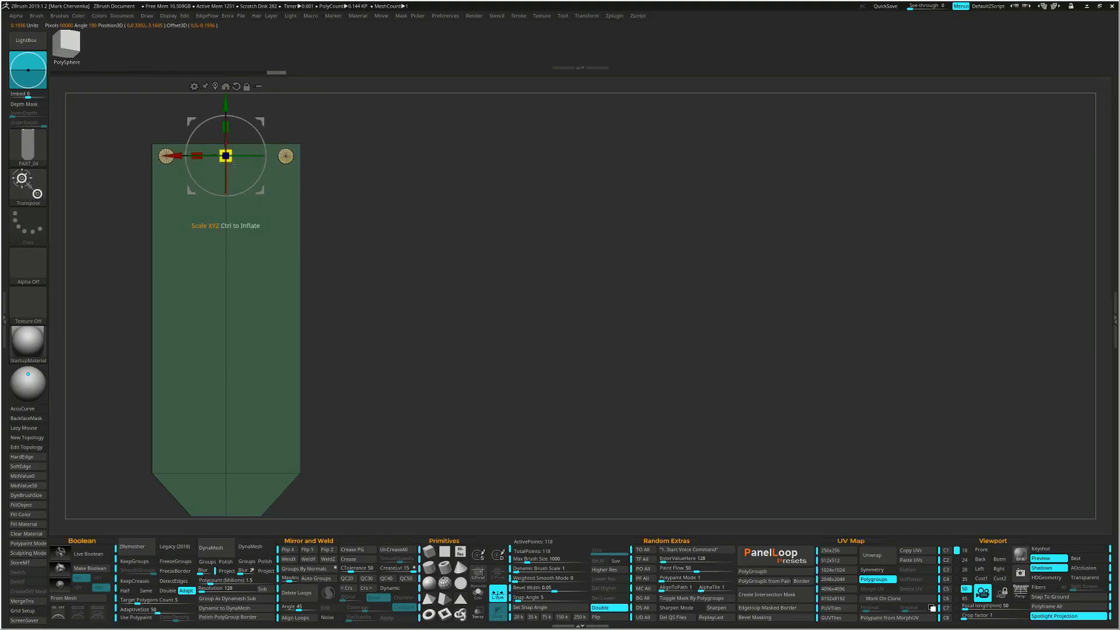
{"action": "key", "text": "x"}
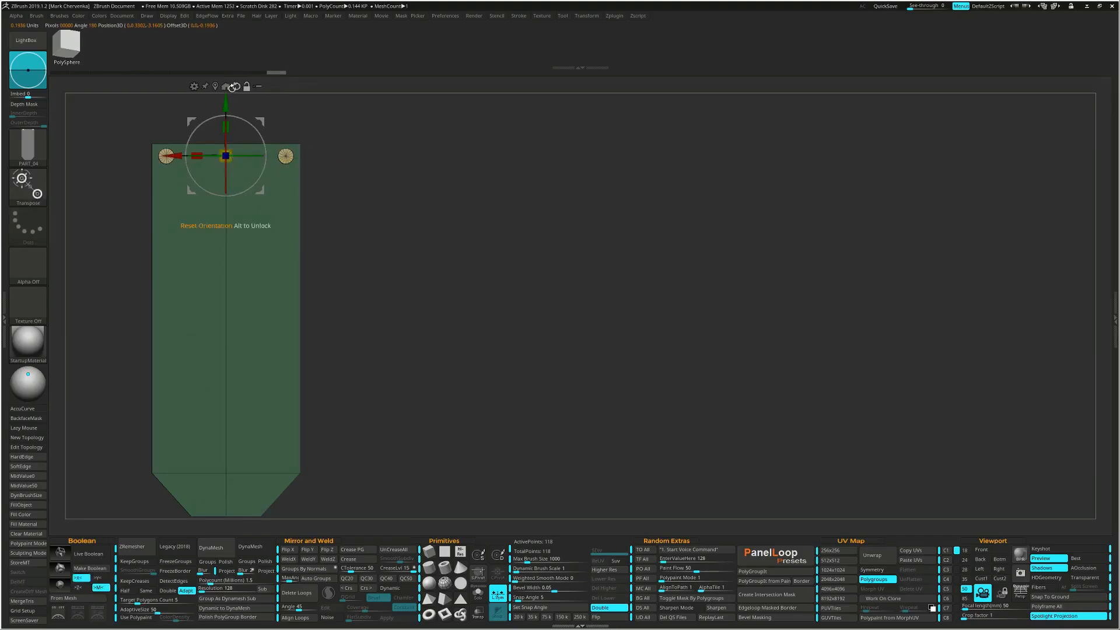
{"action": "left_click", "coordinate": [216, 86]}
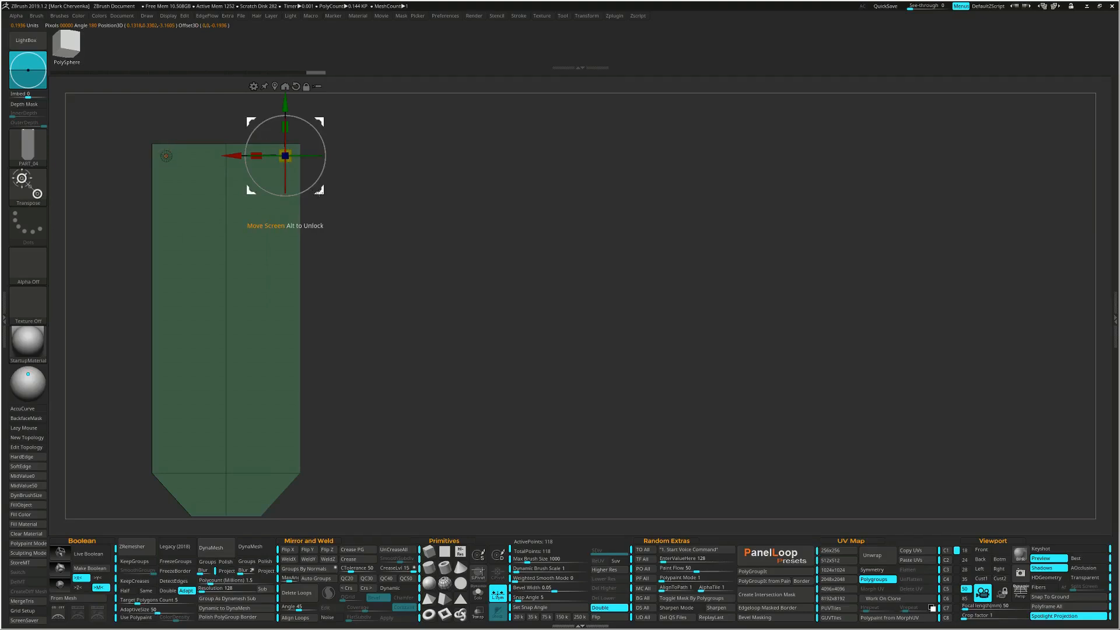
{"action": "left_click_drag", "start_coordinate": [320, 190], "coordinate": [322, 188]}
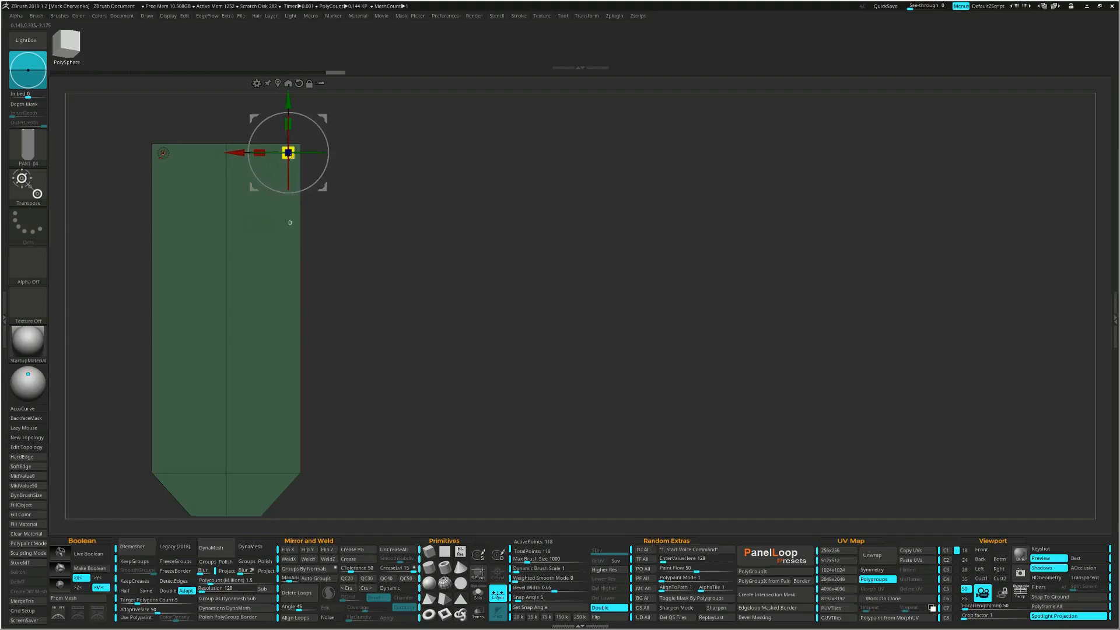
{"action": "left_click_drag", "start_coordinate": [323, 188], "coordinate": [393, 214]}
- Lengthen the bolt cylinders through the plate's thickness in side view by a factor of about 1.11
{"action": "right_click_drag", "start_coordinate": [447, 245], "coordinate": [915, 344], "text": "alt"}
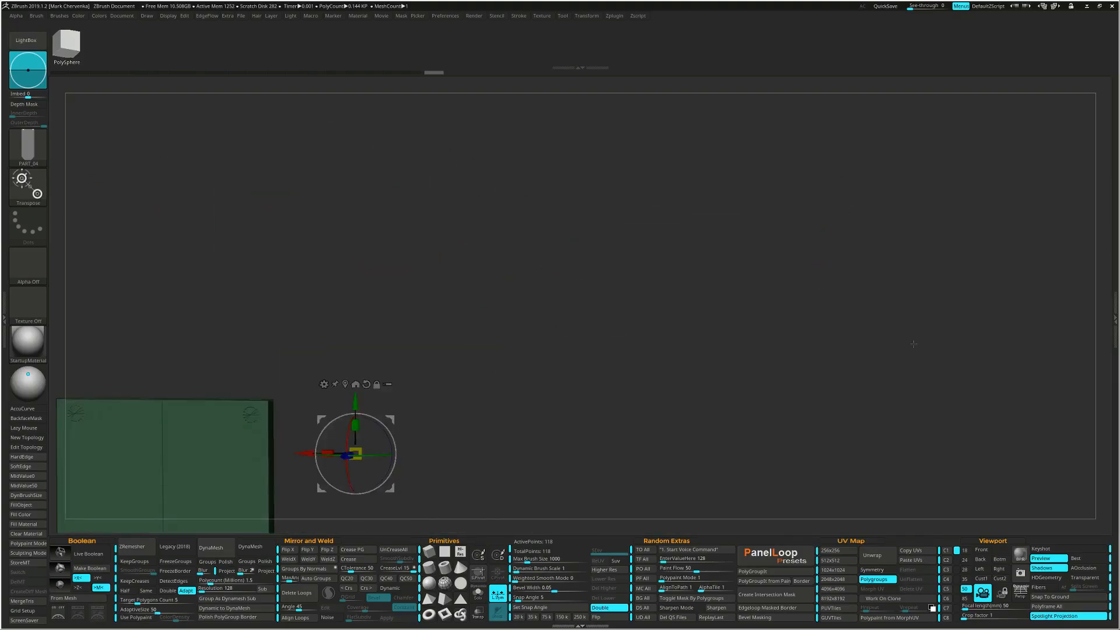
{"action": "key", "text": "f"}
{"action": "left_click", "coordinate": [716, 157], "text": "alt"}
{"action": "mouse_move", "coordinate": [672, 195]}
{"action": "right_mouse_down"}
{"action": "mouse_move", "coordinate": [695, 198]}
{"action": "mouse_move", "coordinate": [683, 175]}
{"action": "mouse_move", "coordinate": [657, 193]}
{"action": "right_mouse_up"}
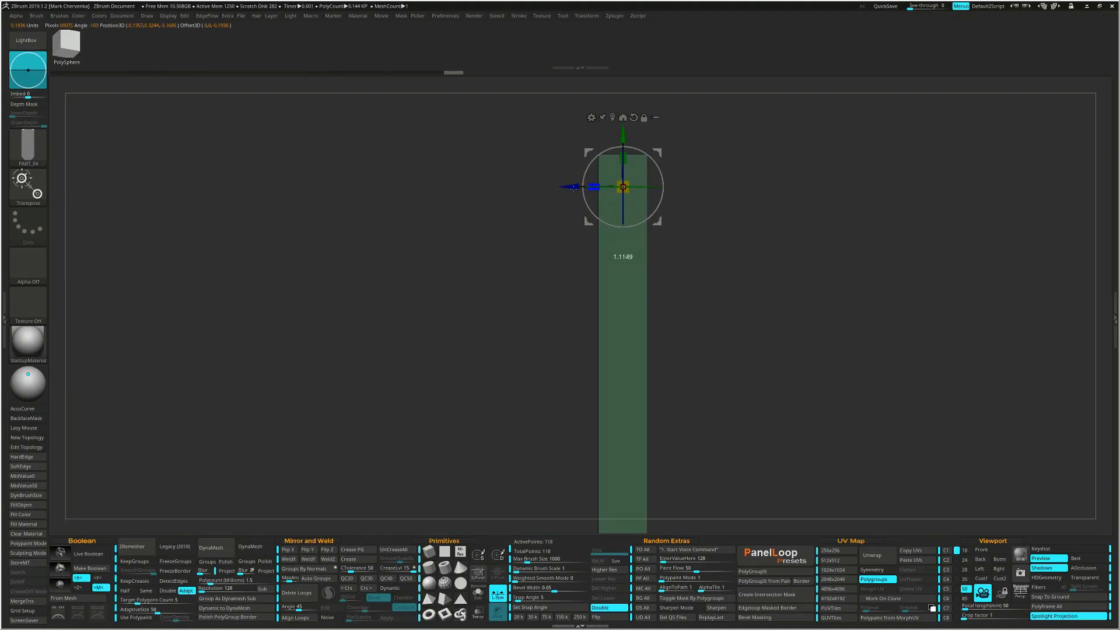
{"action": "right_click_drag", "start_coordinate": [510, 193], "coordinate": [796, 246]}
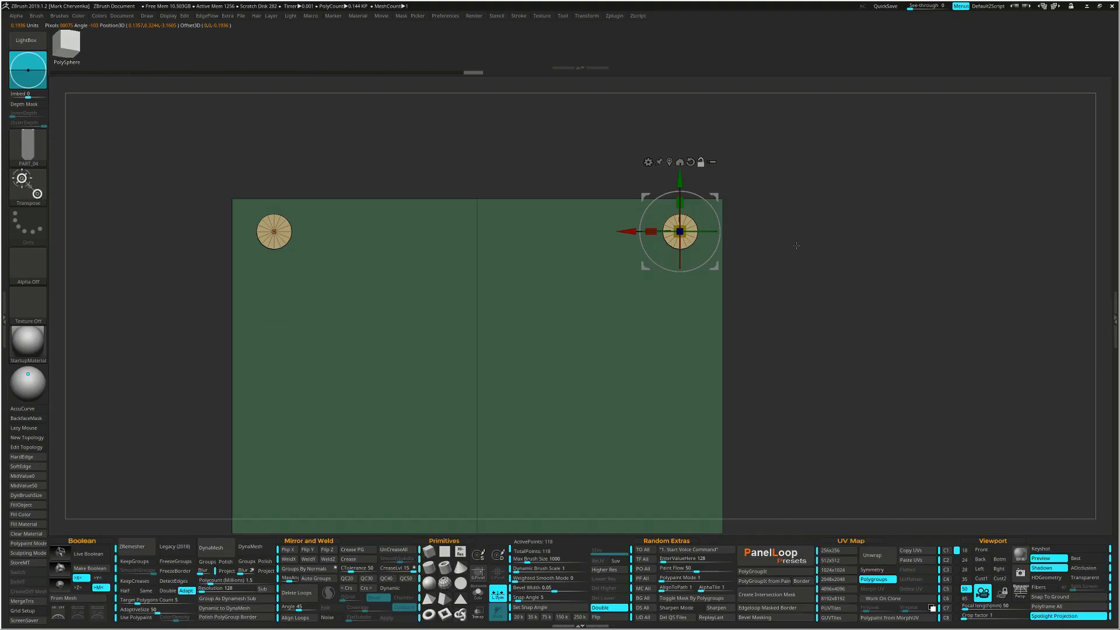
- Split the cylinders from the plate and give each one a narrow block reaching up past the plate's upper edge
{"action": "key", "text": "ctrl+shift+s"}
{"action": "right_click_drag", "start_coordinate": [797, 245], "coordinate": [783, 230], "text": "ctrl"}
{"action": "mouse_move", "coordinate": [658, 133]}
{"action": "left_mouse_down", "text": "ctrl"}
{"action": "mouse_move", "coordinate": [697, 211]}
{"action": "mouse_move", "coordinate": [676, 120]}
{"action": "mouse_move", "coordinate": [685, 144]}
{"action": "left_mouse_up", "text": "ctrl"}
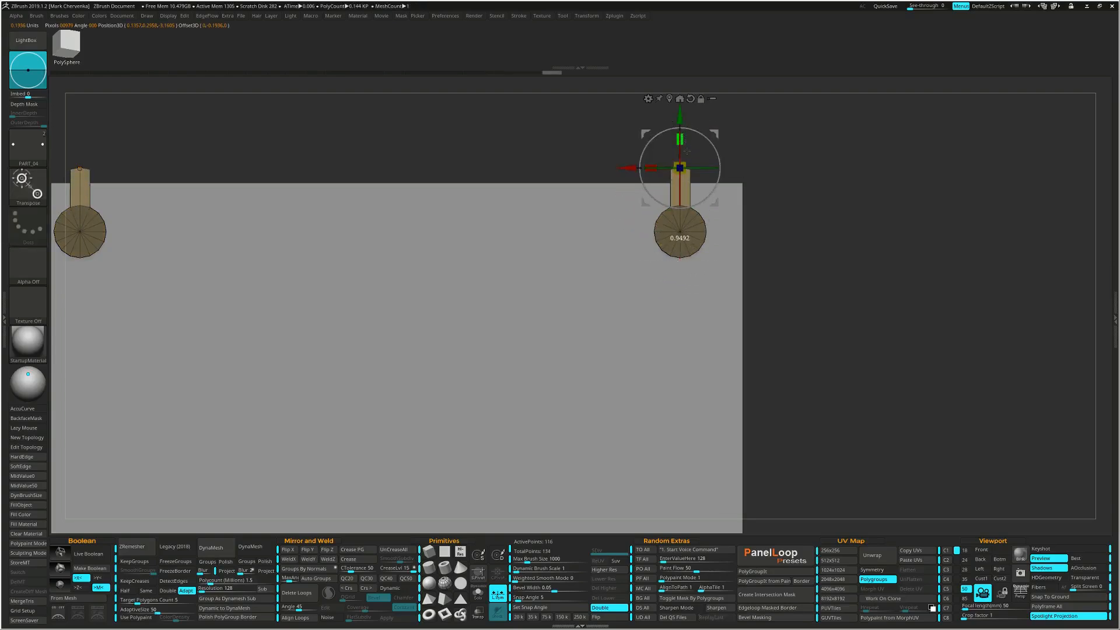
{"action": "mouse_move", "coordinate": [772, 407]}
{"action": "left_mouse_down"}
{"action": "mouse_move", "coordinate": [810, 250]}
{"action": "mouse_move", "coordinate": [831, 285]}
{"action": "left_mouse_up"}
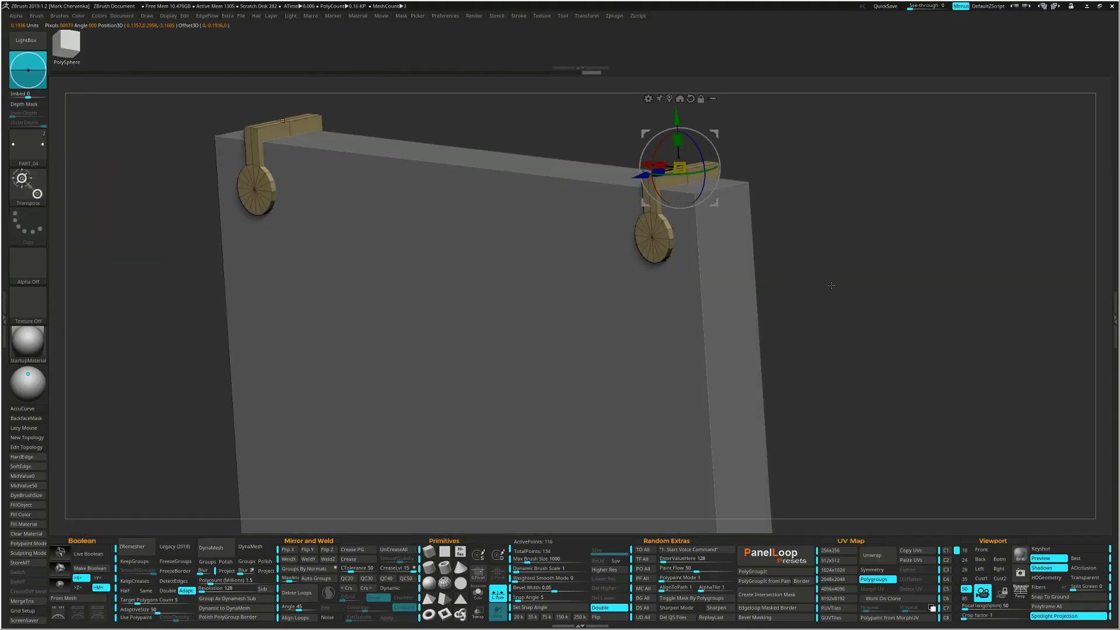
- Regroup the bolt shapes with their blocks and scale their depth in side view by about 0.965 to match the plate's thickness
{"action": "key", "text": "ctrl+w"}
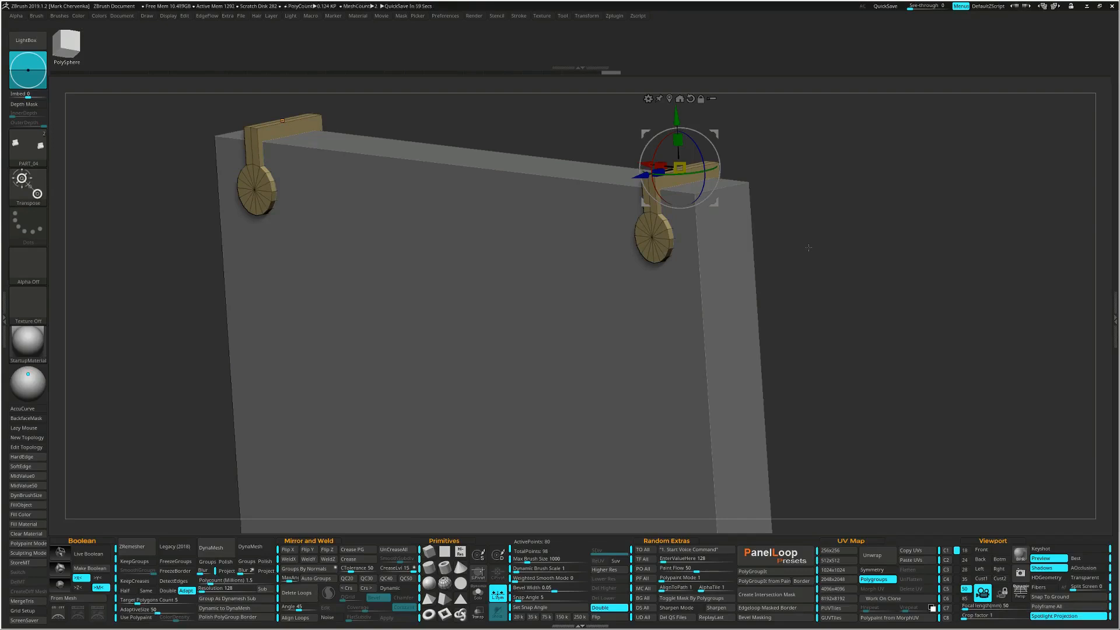
{"action": "key", "text": "ctrl+g"}
{"action": "left_click_drag", "start_coordinate": [809, 248], "coordinate": [729, 229]}
{"action": "mouse_move", "coordinate": [658, 206]}
{"action": "left_mouse_down"}
{"action": "mouse_move", "coordinate": [693, 209]}
{"action": "mouse_move", "coordinate": [632, 204]}
{"action": "mouse_move", "coordinate": [668, 208]}
{"action": "left_mouse_up"}
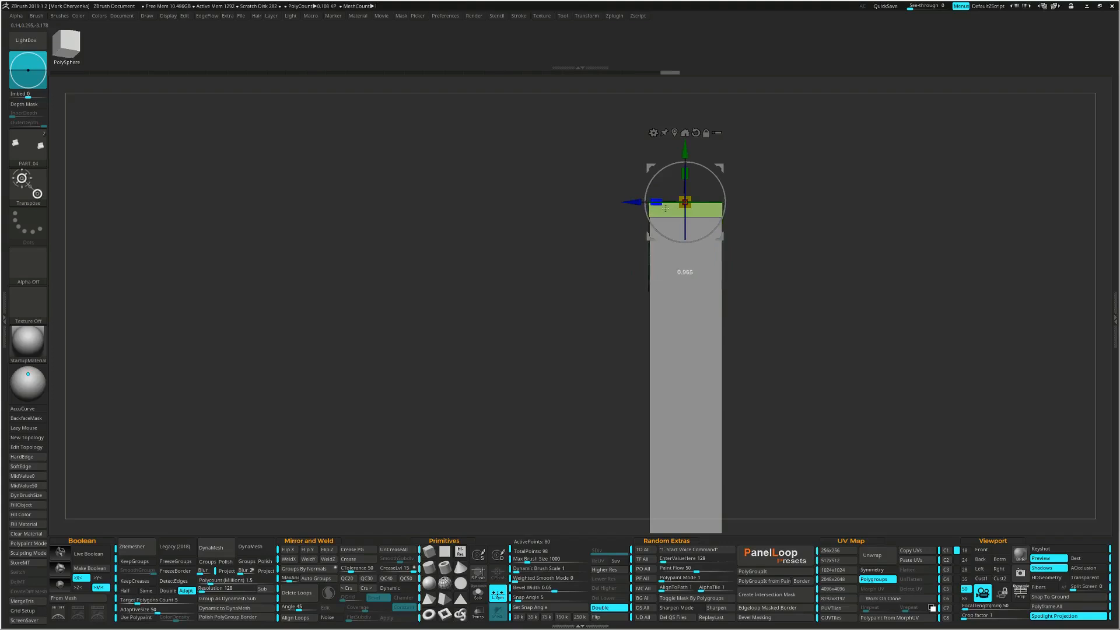
- Clip the narrow blocks above the bolt cylinders flush with the plate's upper edge in front view
{"action": "right_click_drag", "start_coordinate": [641, 271], "coordinate": [796, 241]}
{"action": "key", "text": "1"}
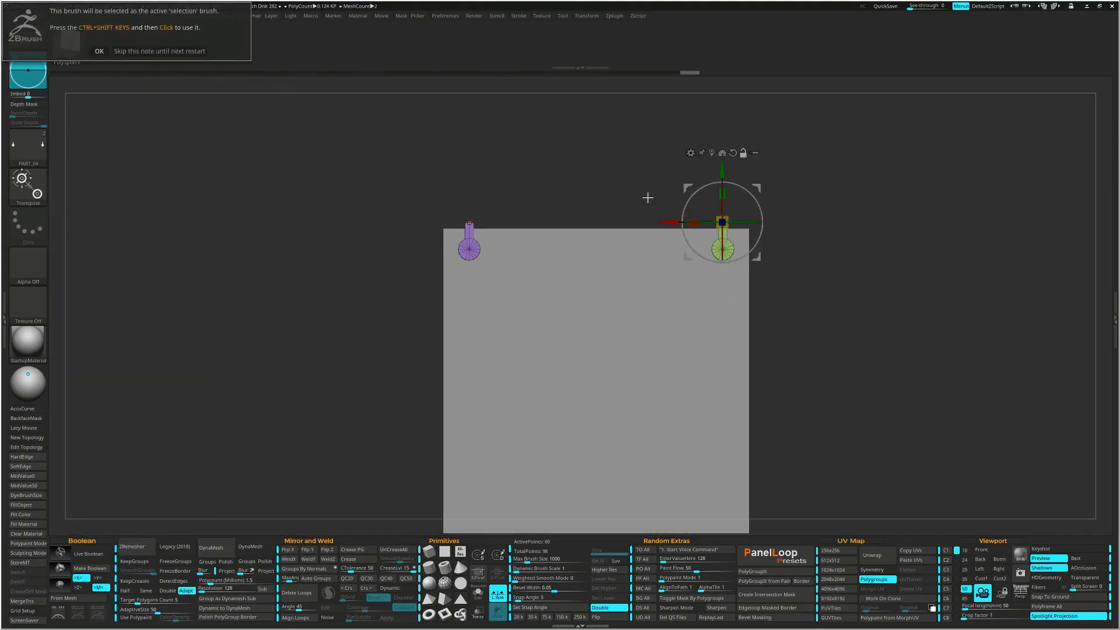
{"action": "mouse_move", "coordinate": [620, 213]}
{"action": "left_mouse_down", "text": "ctrl+shift"}
{"action": "mouse_move", "coordinate": [818, 203]}
{"action": "mouse_move", "coordinate": [826, 255]}
{"action": "left_mouse_up", "text": "ctrl+shift"}
{"action": "left_click_drag", "start_coordinate": [673, 335], "coordinate": [723, 312], "text": "alt"}
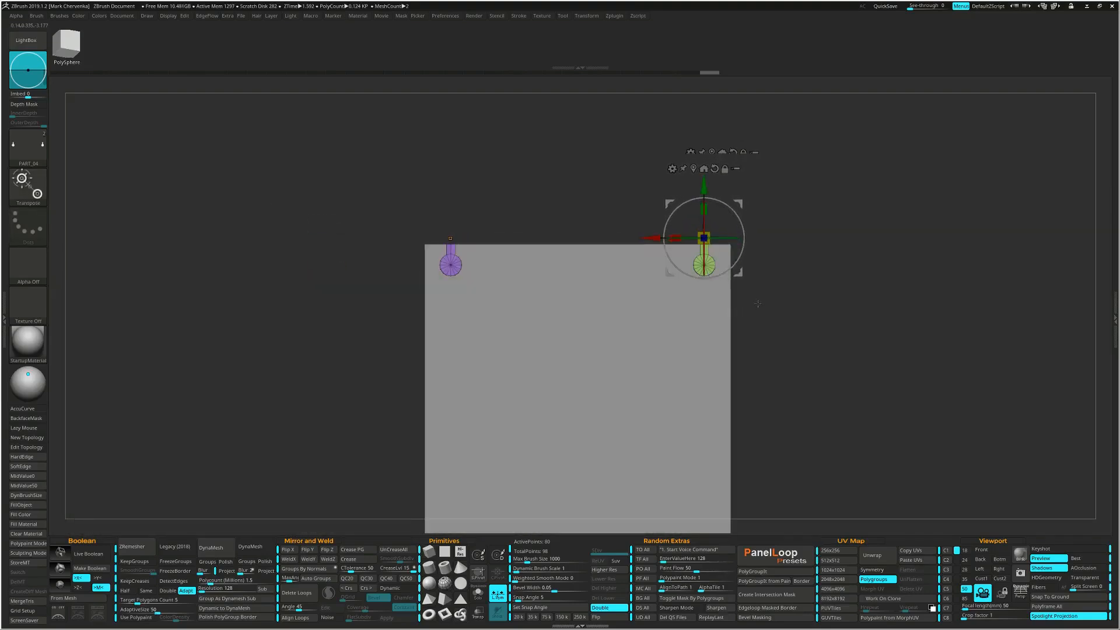
- Centre the gizmo on the bolt pair and copy it about 0.043 units inward along the plate's upper edge
{"action": "key", "text": "shift+1"}
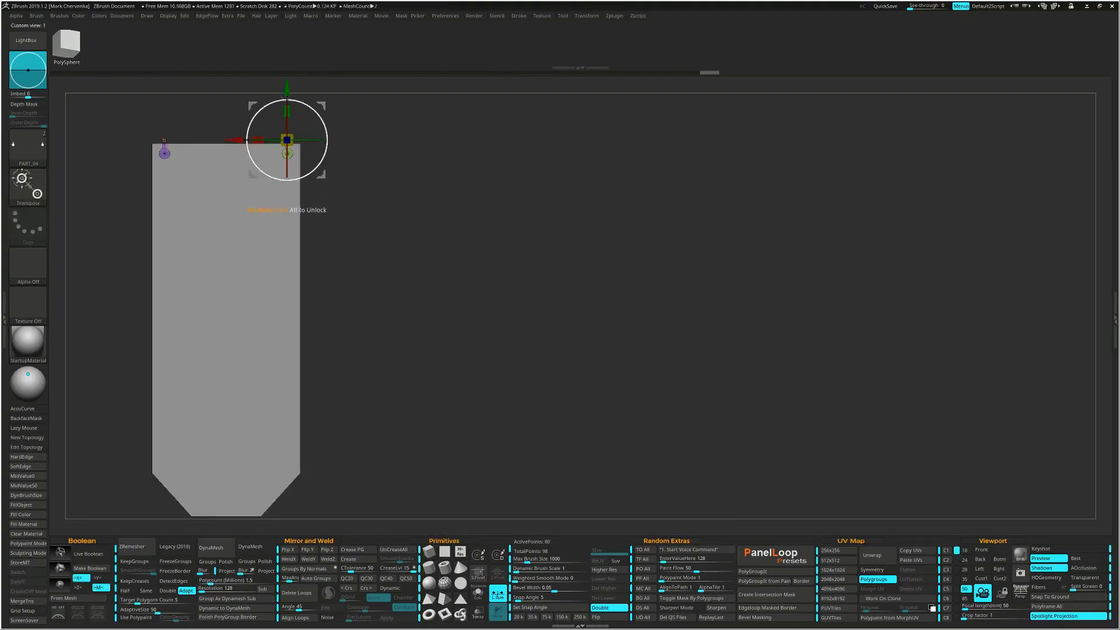
{"action": "left_click_drag", "start_coordinate": [287, 89], "coordinate": [287, 120], "text": "alt"}
{"action": "left_click", "coordinate": [278, 103]}
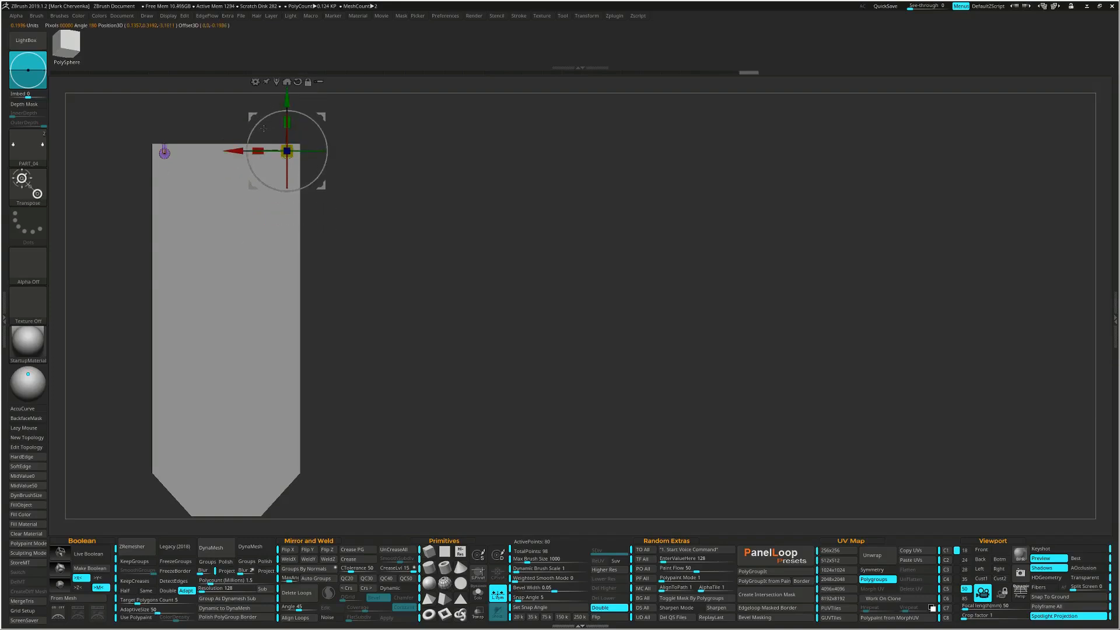
{"action": "left_click_drag", "start_coordinate": [235, 146], "coordinate": [203, 148], "text": "ctrl"}
{"action": "key", "text": "ctrl+z"}
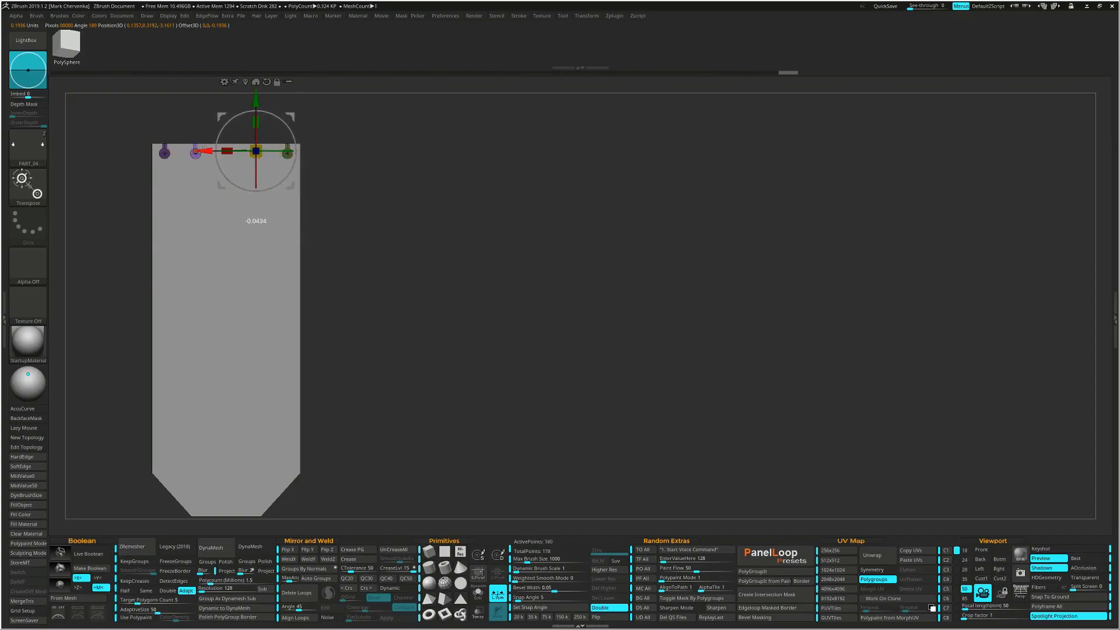
- Copy the bolt pair to the plate's side edges with the blocks facing outward and duplicate it downward, making five pairs
{"action": "left_click", "coordinate": [245, 81]}
{"action": "left_click_drag", "start_coordinate": [287, 99], "coordinate": [397, 281], "text": "ctrl"}
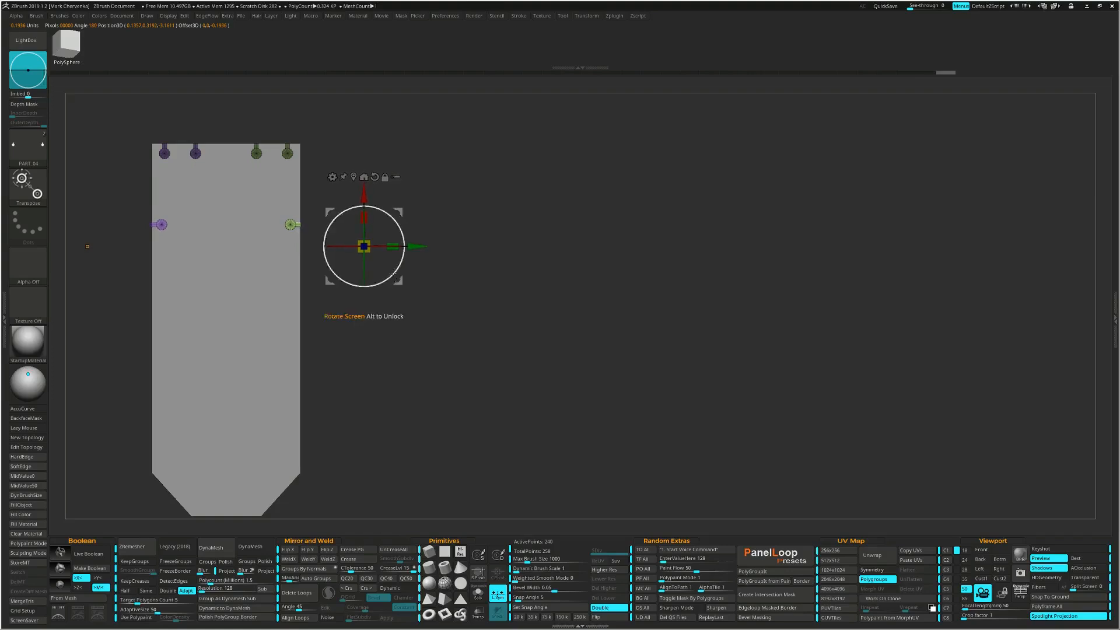
{"action": "left_click_drag", "start_coordinate": [369, 195], "coordinate": [370, 392], "text": "ctrl"}
{"action": "left_click_drag", "start_coordinate": [486, 370], "coordinate": [856, 371], "text": "alt"}
{"action": "left_click_drag", "start_coordinate": [748, 400], "coordinate": [844, 393], "text": "alt"}
{"action": "mouse_move", "coordinate": [694, 285]}
{"action": "right_mouse_down"}
{"action": "mouse_move", "coordinate": [627, 292]}
{"action": "mouse_move", "coordinate": [695, 288]}
{"action": "mouse_move", "coordinate": [705, 305]}
{"action": "mouse_move", "coordinate": [693, 294]}
{"action": "right_mouse_up"}
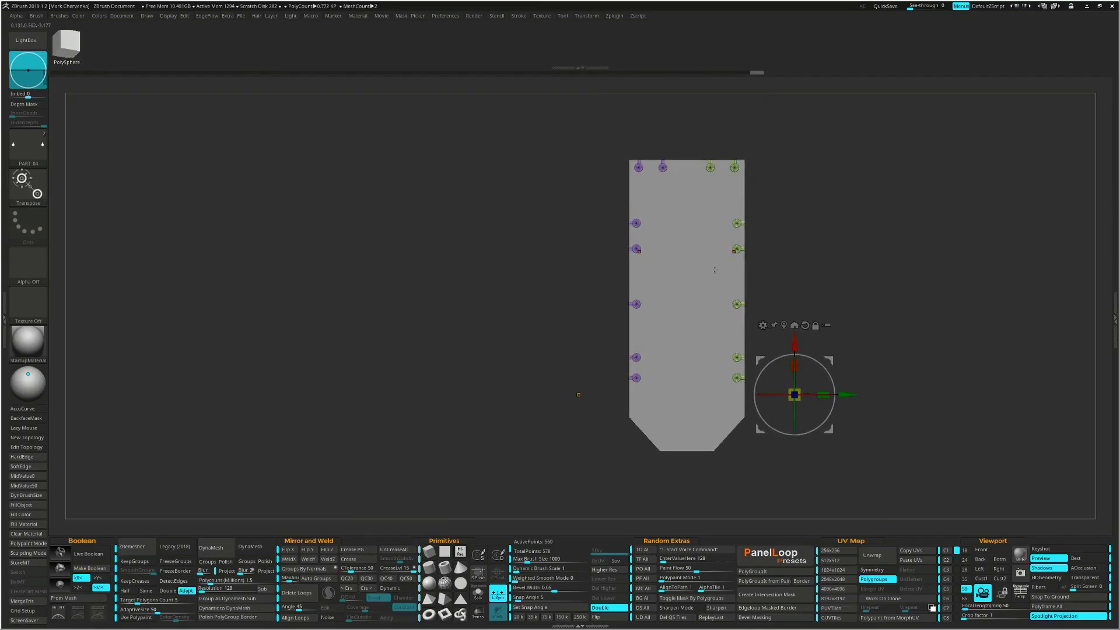
- Isolate the bolt subtool, switch to the ZModeler brush and set its polygon action to Bridge
{"action": "key", "text": "shift+s"}
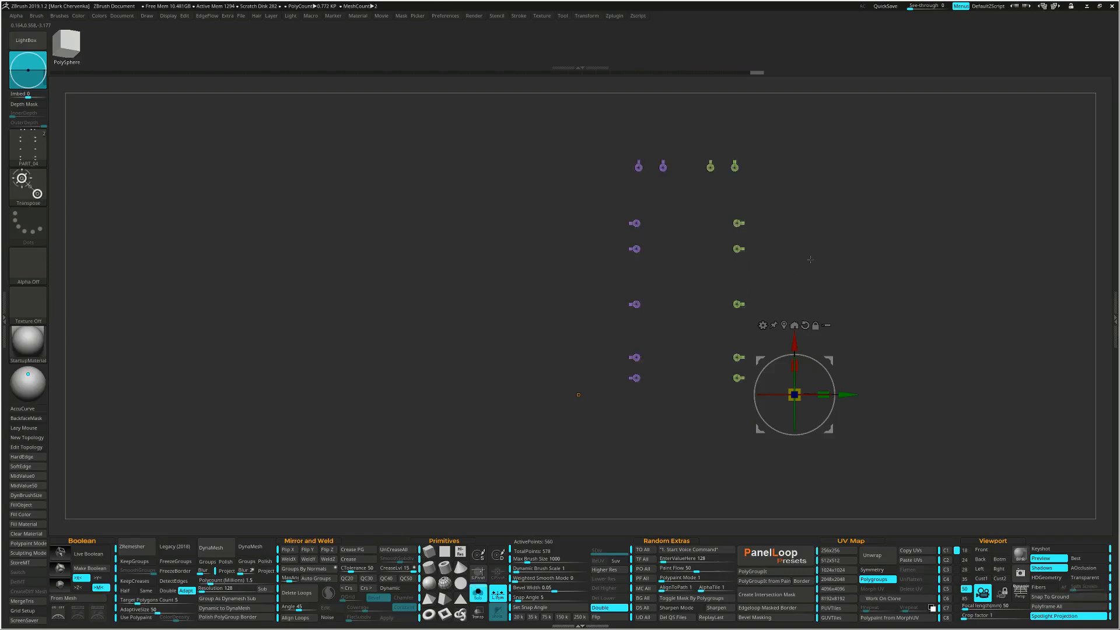
{"action": "key", "text": "q"}
{"action": "right_click_drag", "start_coordinate": [708, 172], "coordinate": [733, 277], "text": "ctrl"}
{"action": "mouse_move", "coordinate": [717, 182]}
{"action": "right_mouse_down", "text": "alt"}
{"action": "mouse_move", "coordinate": [738, 266]}
{"action": "mouse_move", "coordinate": [740, 257]}
{"action": "right_mouse_up", "text": "alt"}
{"action": "key", "text": "space"}
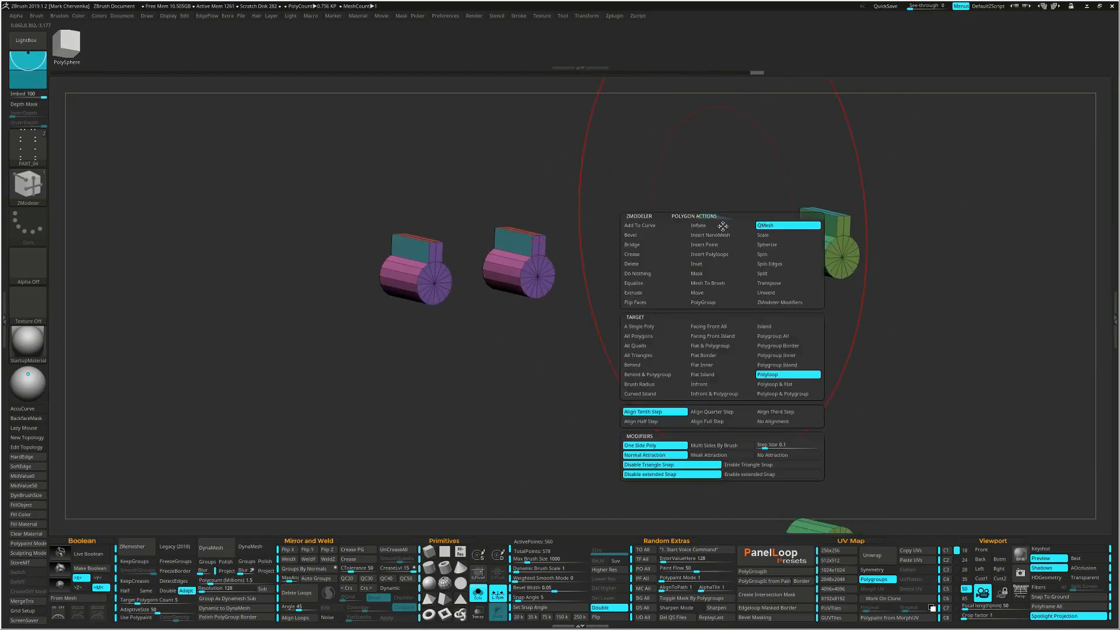
{"action": "left_click", "coordinate": [652, 246]}
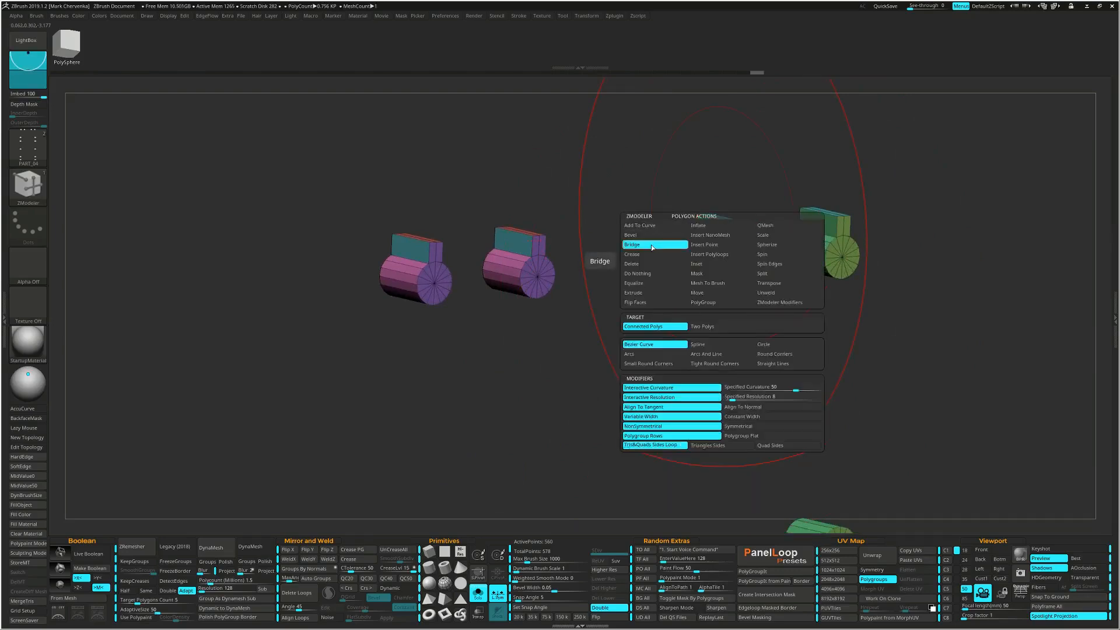
{"action": "right_click_drag", "start_coordinate": [622, 301], "coordinate": [605, 279], "text": "ctrl"}
- Put the bolt shapes' flat end caps and their remaining side faces into separate polygroups using side-view selections
{"action": "right_click_drag", "start_coordinate": [688, 280], "coordinate": [736, 259]}
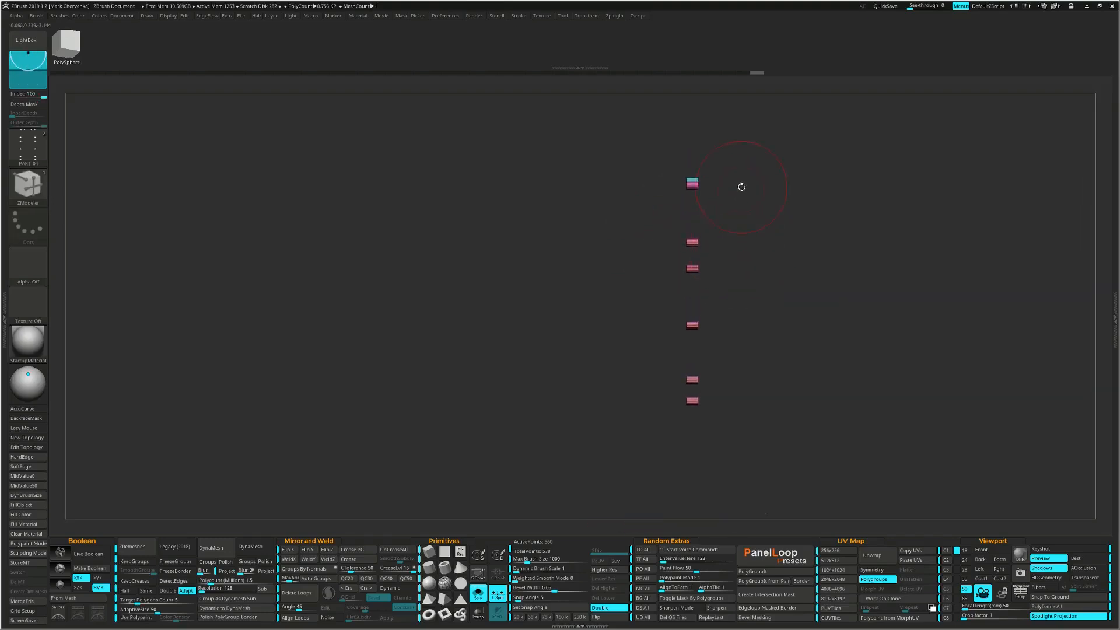
{"action": "mouse_move", "coordinate": [776, 147]}
{"action": "left_mouse_down", "text": "ctrl+shift"}
{"action": "mouse_move", "coordinate": [766, 281]}
{"action": "mouse_move", "coordinate": [778, 302]}
{"action": "left_mouse_up", "text": "ctrl+shift"}
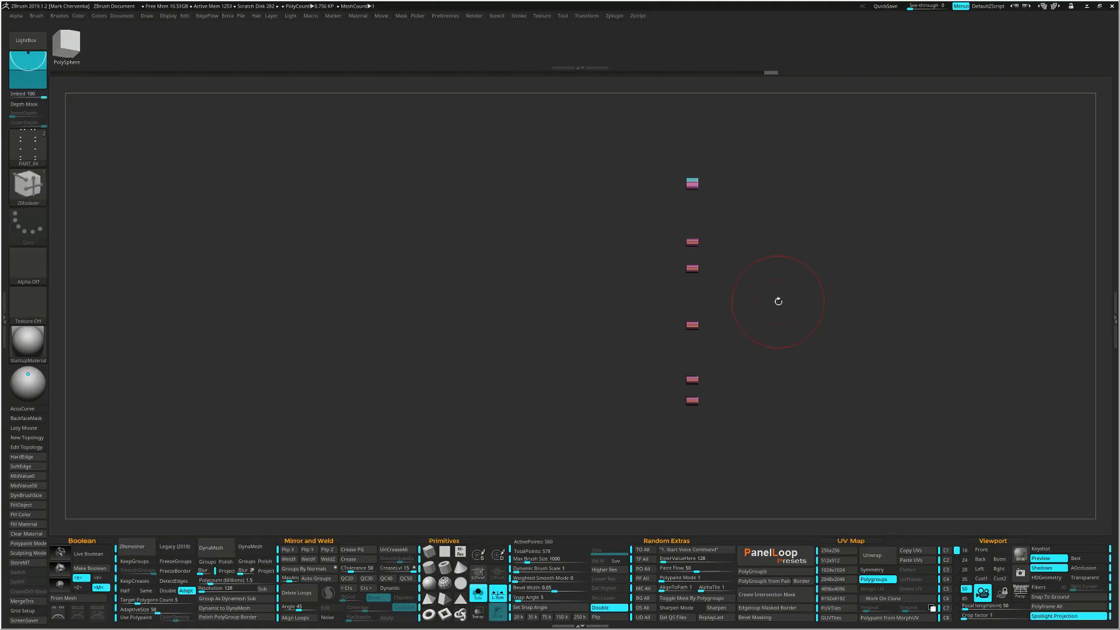
{"action": "left_click_drag", "start_coordinate": [795, 134], "coordinate": [695, 455], "text": "ctrl+shift"}
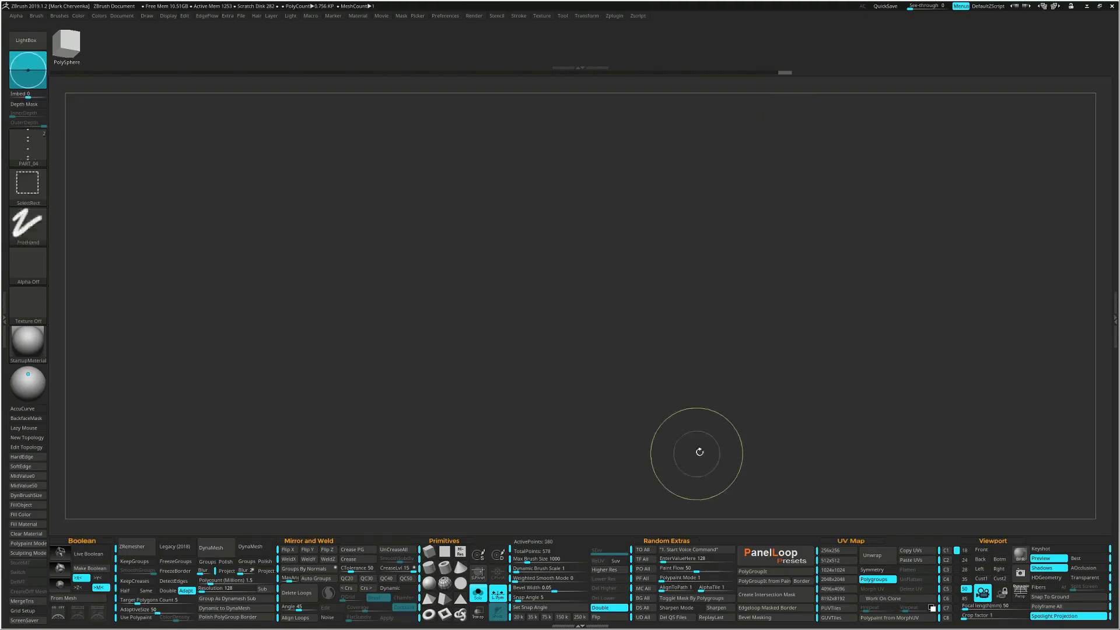
{"action": "left_click_drag", "start_coordinate": [783, 416], "coordinate": [776, 415]}
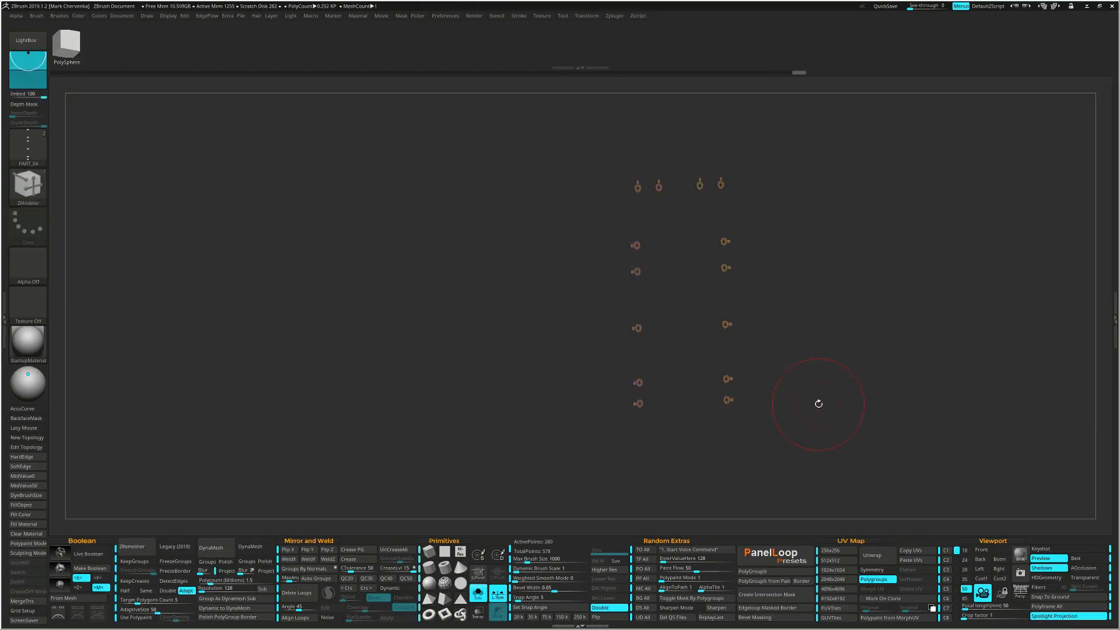
{"action": "left_click", "coordinate": [847, 390], "text": "ctrl+shift"}
{"action": "left_click", "coordinate": [848, 391], "text": "ctrl+shift"}
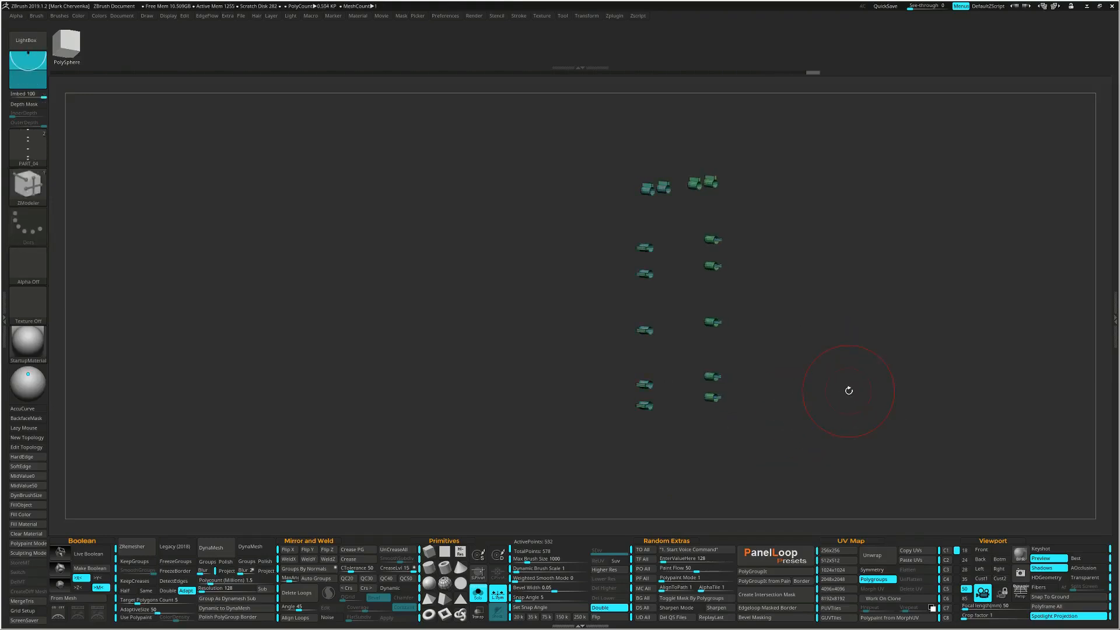
{"action": "left_click_drag", "start_coordinate": [677, 198], "coordinate": [713, 306], "text": "alt"}
- Set Bridge to Two Polys and join the facing block sides of the two inner top bolts
{"action": "key", "text": "space"}
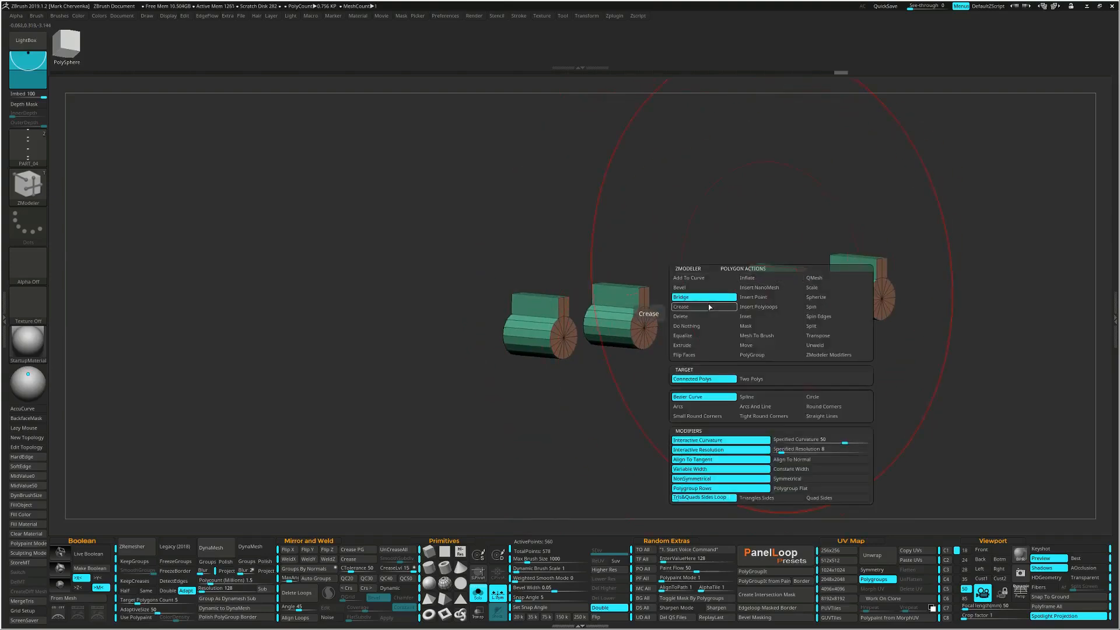
{"action": "left_click", "coordinate": [758, 377]}
{"action": "left_click_drag", "start_coordinate": [720, 325], "coordinate": [707, 325]}
{"action": "left_click_drag", "start_coordinate": [768, 303], "coordinate": [657, 290]}
{"action": "left_click", "coordinate": [612, 296]}
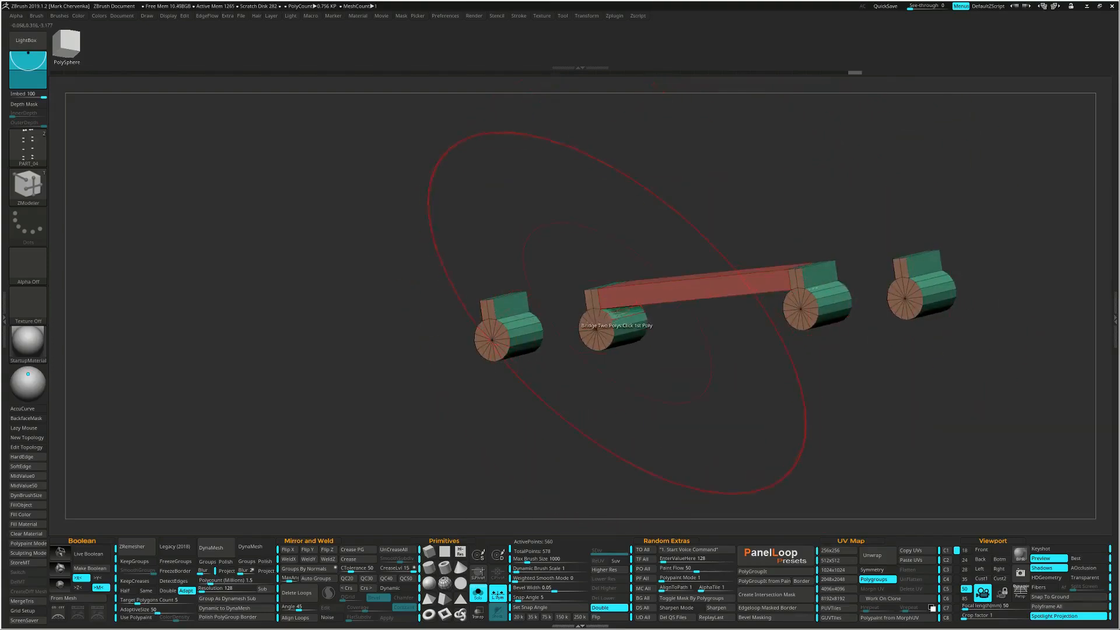
- Bridge the facing side polygons of the two inner top cylinders to fill the gap beneath the joined blocks
{"action": "left_click", "coordinate": [610, 310]}
{"action": "mouse_move", "coordinate": [613, 312]}
{"action": "right_mouse_down"}
{"action": "mouse_move", "coordinate": [738, 321]}
{"action": "mouse_move", "coordinate": [630, 344]}
{"action": "mouse_move", "coordinate": [771, 338]}
{"action": "mouse_move", "coordinate": [715, 338]}
{"action": "mouse_move", "coordinate": [702, 372]}
{"action": "right_mouse_up"}
{"action": "left_click", "coordinate": [782, 299]}
{"action": "left_click", "coordinate": [644, 315]}
- Bridge the blocks and cylinder sides of the outer top bolts to the inner ones, completing the row across the top
{"action": "left_click", "coordinate": [634, 344]}
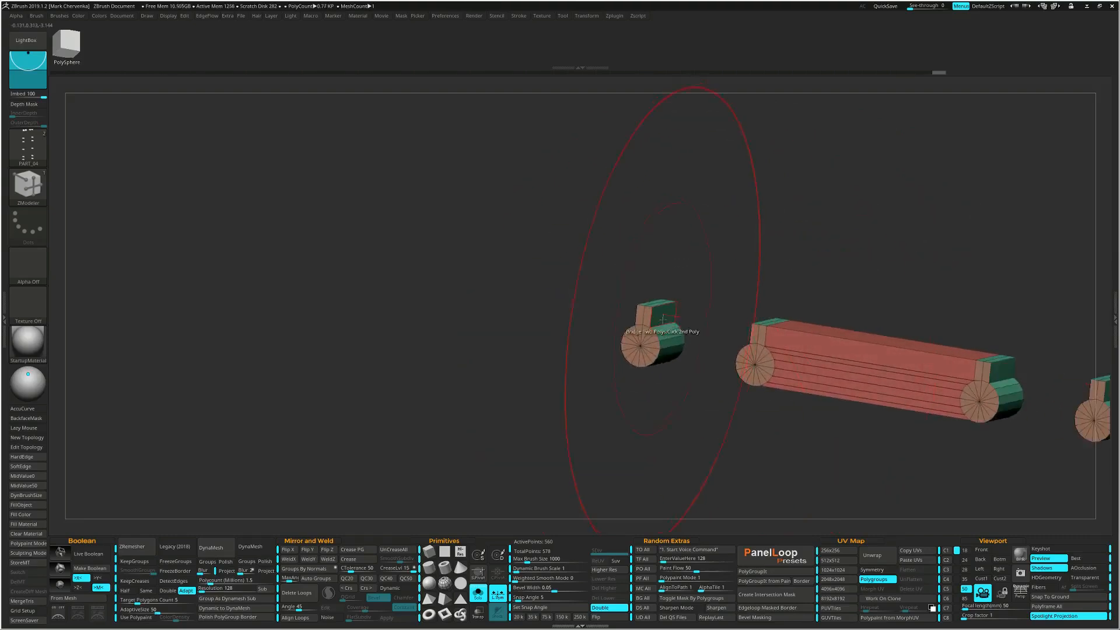
{"action": "right_click_drag", "start_coordinate": [661, 314], "coordinate": [692, 339]}
{"action": "left_click", "coordinate": [784, 336]}
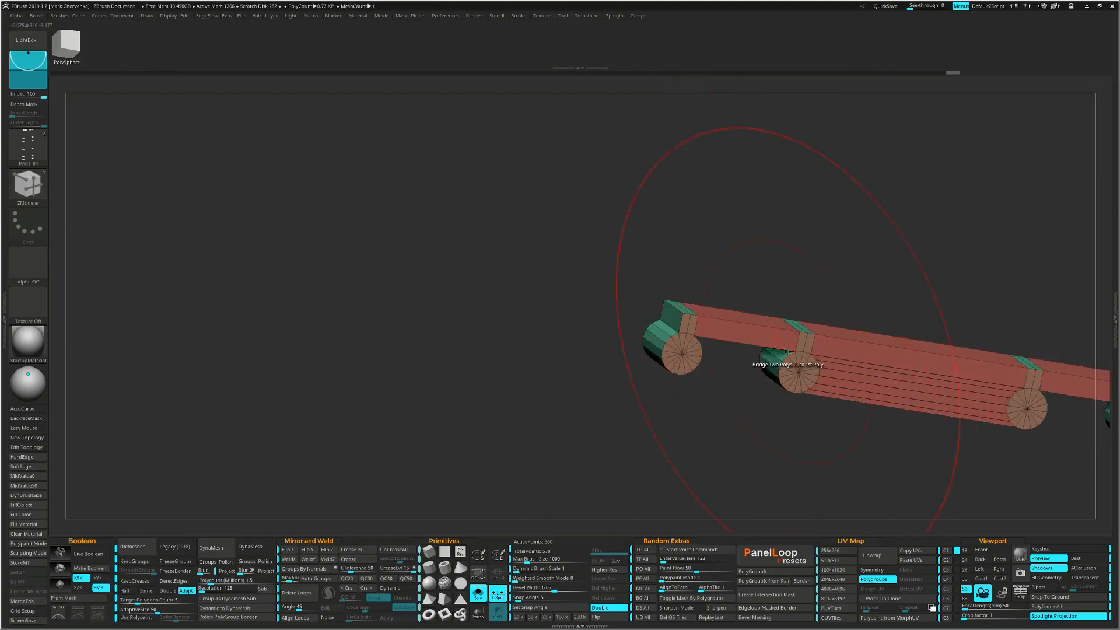
{"action": "right_click_drag", "start_coordinate": [762, 363], "coordinate": [671, 365]}
{"action": "left_click", "coordinate": [787, 354]}
{"action": "left_click", "coordinate": [681, 345]}
{"action": "left_click", "coordinate": [685, 350]}
{"action": "left_click", "coordinate": [731, 353]}
{"action": "left_click", "coordinate": [670, 366]}
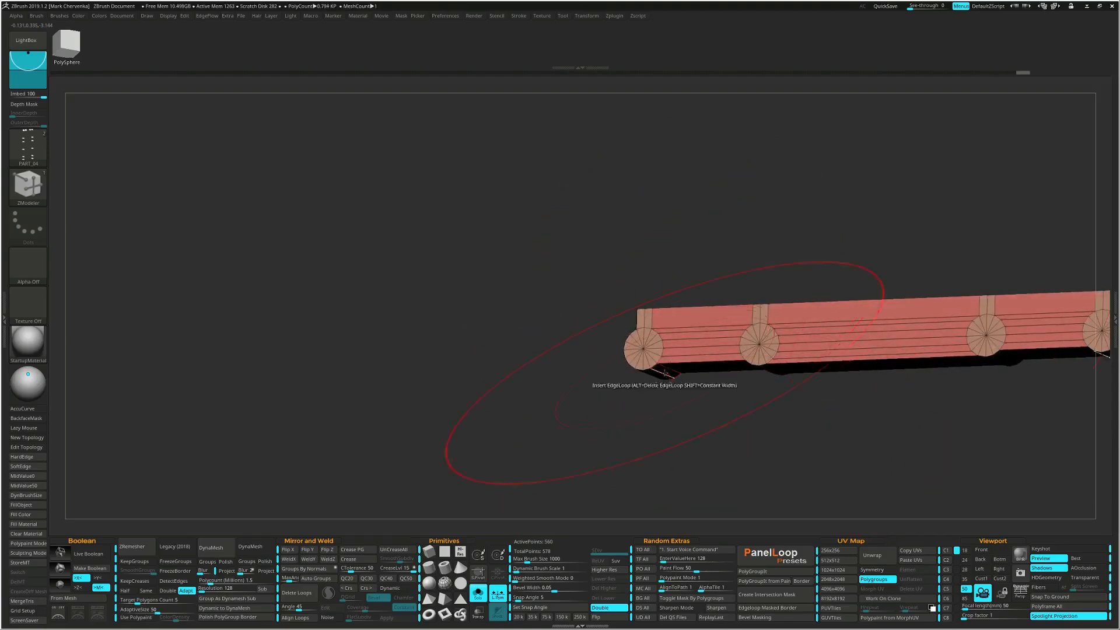
- Set QMesh to A Single Poly and extrude the outer side faces of the bolt row's two end bolts outward
{"action": "right_click_drag", "start_coordinate": [743, 376], "coordinate": [682, 328]}
{"action": "left_click", "coordinate": [754, 367]}
{"action": "key", "text": "space"}
{"action": "left_click", "coordinate": [749, 293]}
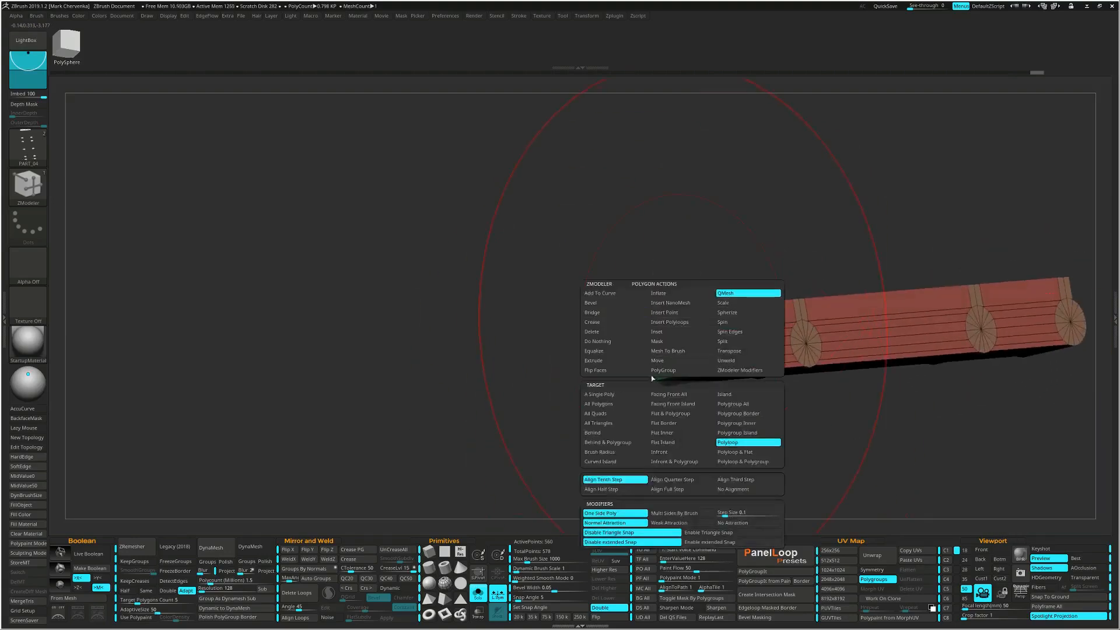
{"action": "left_click", "coordinate": [624, 396]}
{"action": "right_click_drag", "start_coordinate": [673, 356], "coordinate": [673, 315]}
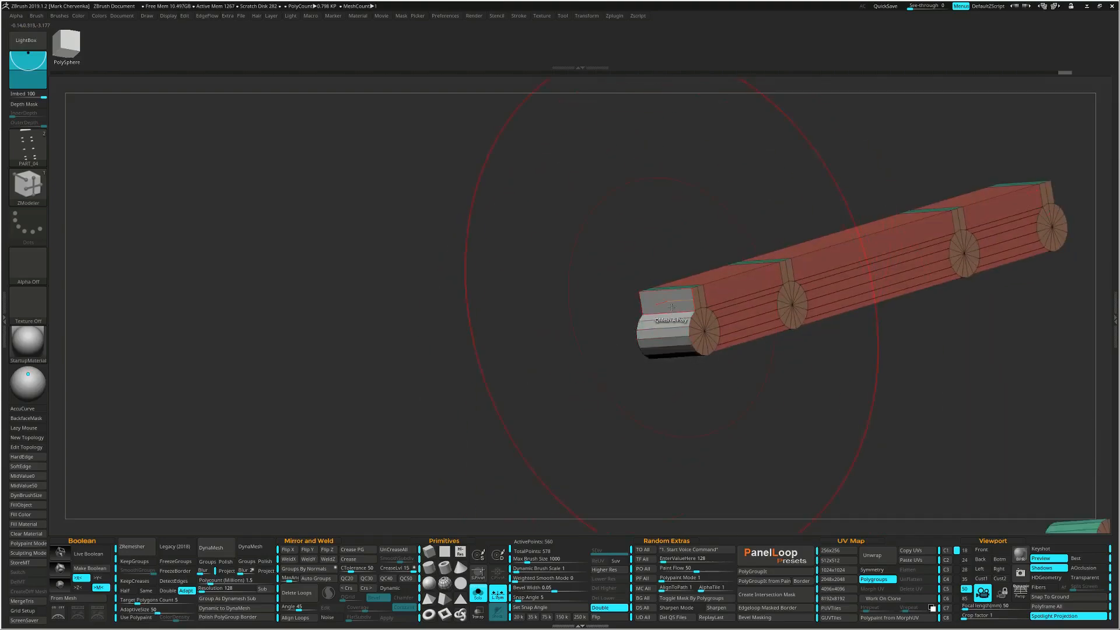
{"action": "left_click_drag", "start_coordinate": [673, 304], "coordinate": [665, 303]}
- Isolate the extruded end faces with Transpose on Polygroup Island and flatten them by scaling along Z
{"action": "key", "text": "space"}
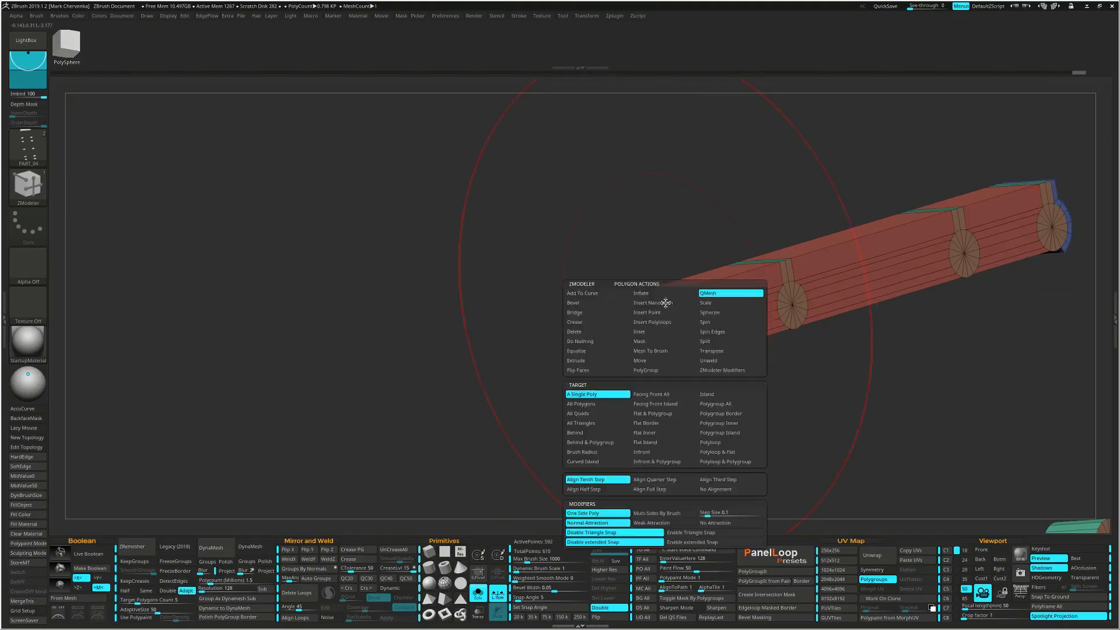
{"action": "left_click", "coordinate": [726, 351]}
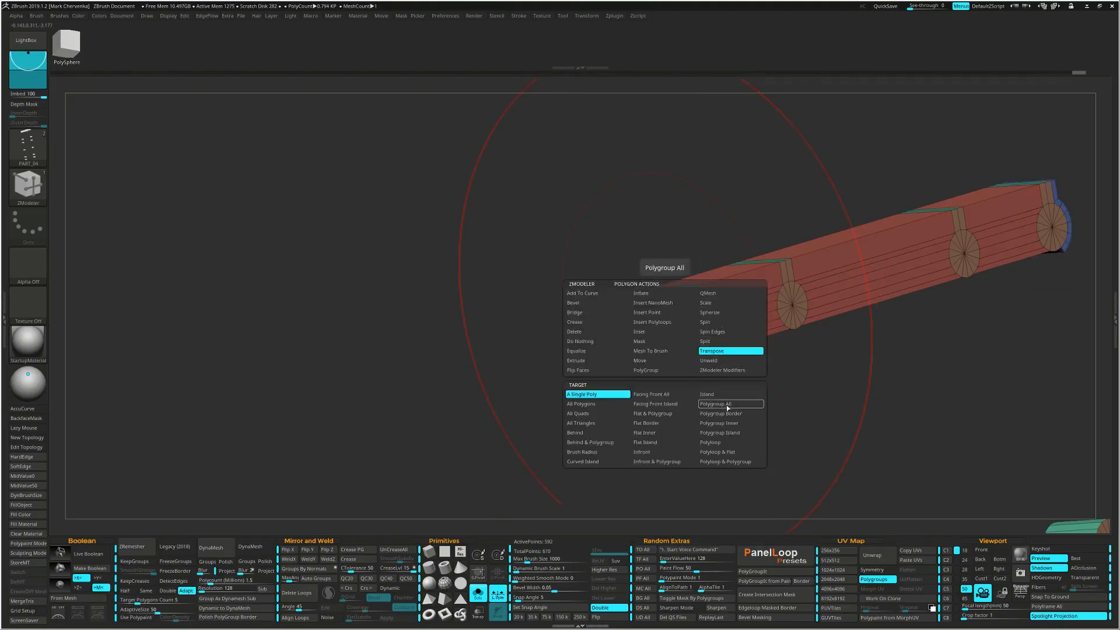
{"action": "left_click", "coordinate": [720, 432]}
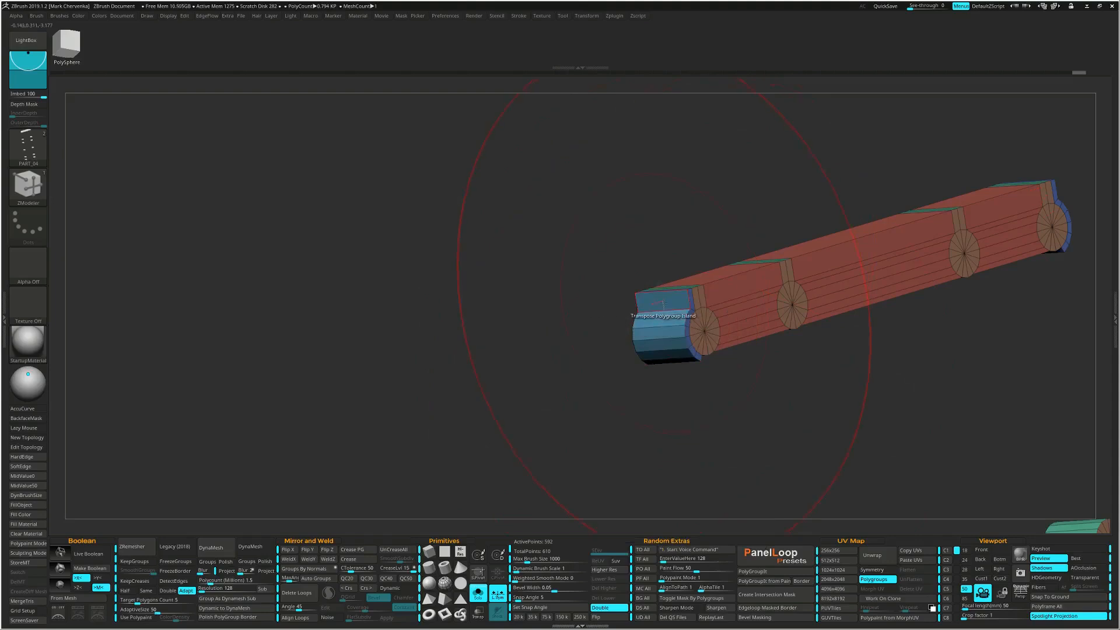
{"action": "left_click", "coordinate": [663, 302]}
{"action": "right_click_drag", "start_coordinate": [663, 302], "coordinate": [640, 308]}
{"action": "left_click_drag", "start_coordinate": [646, 299], "coordinate": [812, 297]}
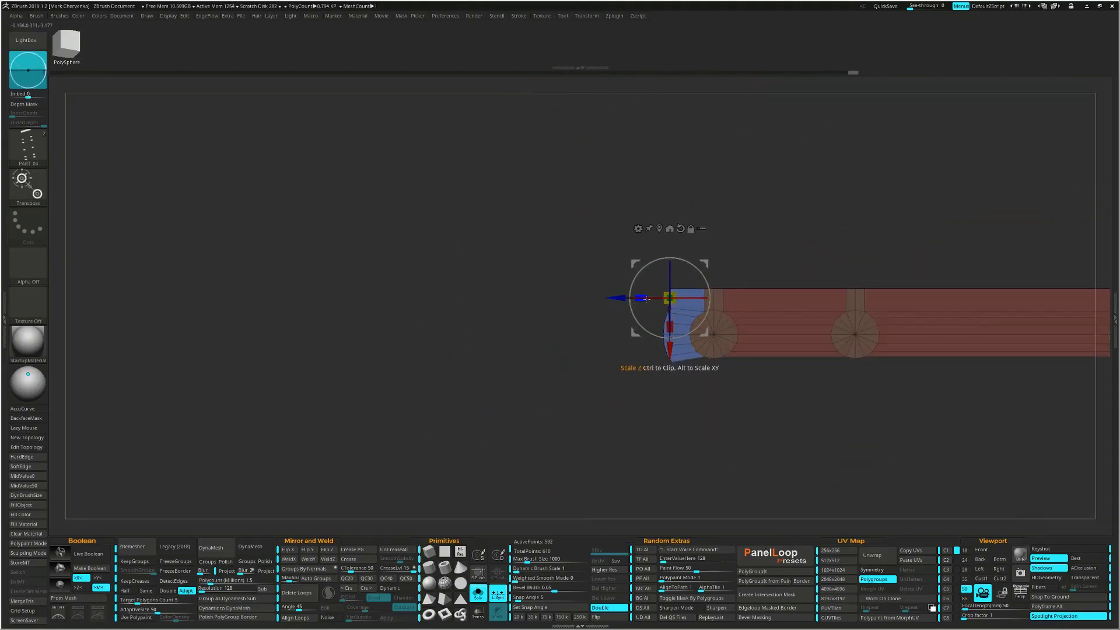
- Show the surrounding plate, move the flattened end faces out to its side edges and straighten their lower edges
{"action": "key", "text": "y"}
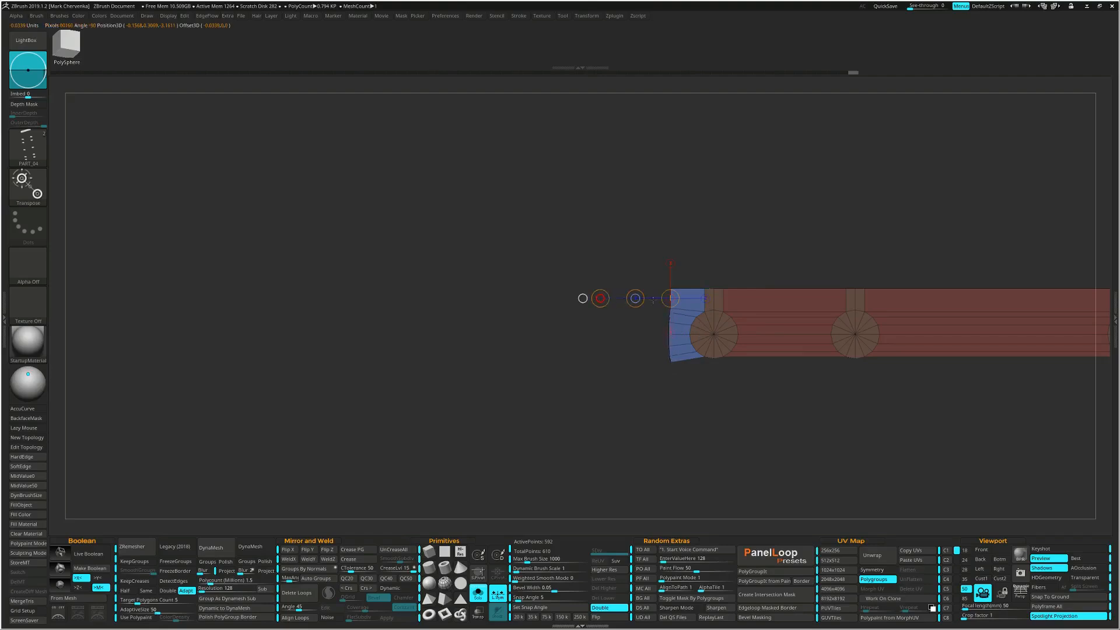
{"action": "right_click_drag", "start_coordinate": [669, 300], "coordinate": [634, 345], "text": "ctrl"}
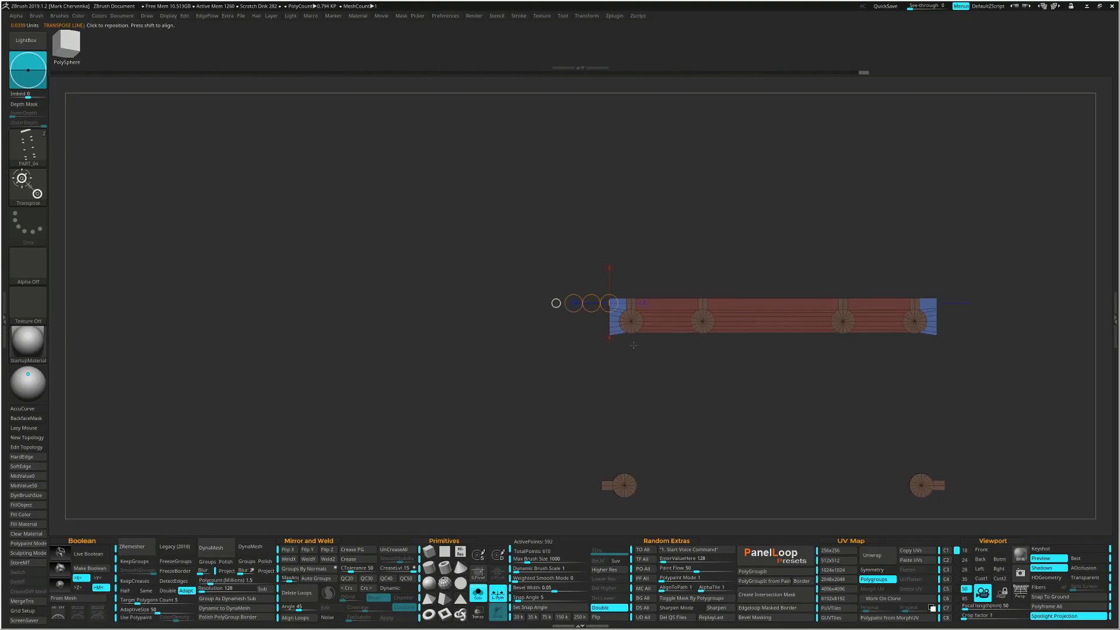
{"action": "key", "text": "shift+s"}
{"action": "left_click", "coordinate": [591, 304]}
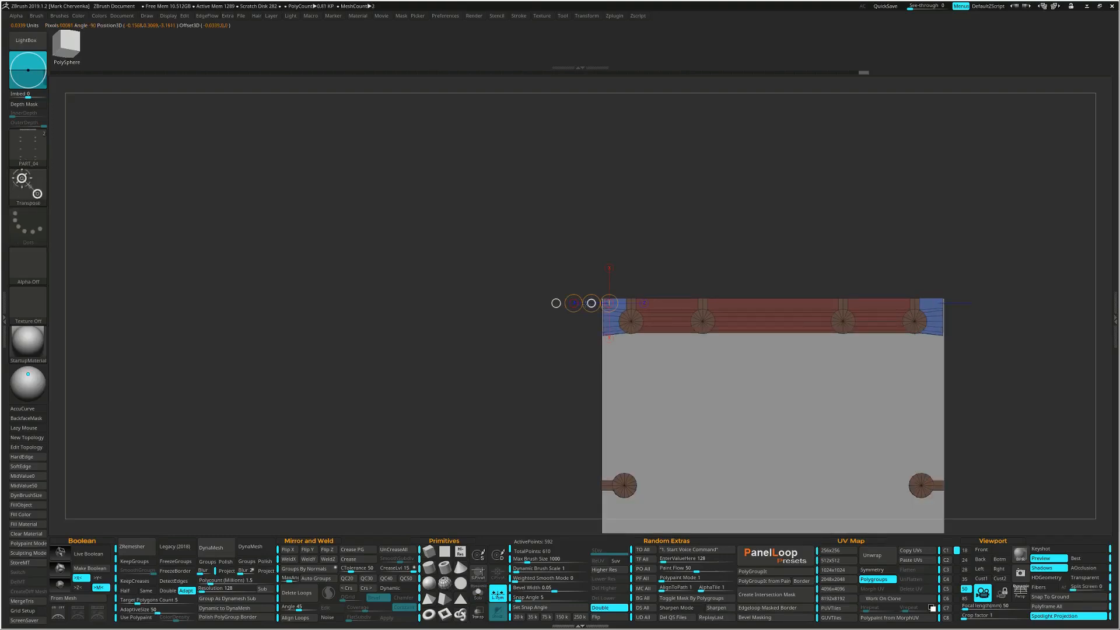
{"action": "left_click_drag", "start_coordinate": [586, 303], "coordinate": [593, 303]}
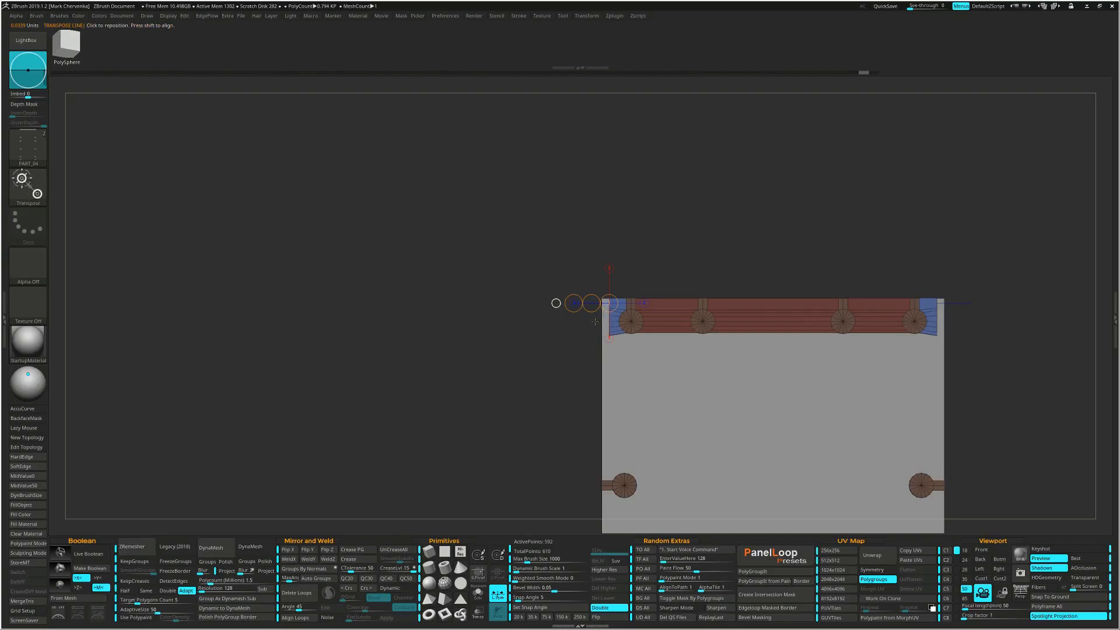
{"action": "key", "text": "y"}
{"action": "left_click_drag", "start_coordinate": [561, 303], "coordinate": [465, 304], "text": "alt"}
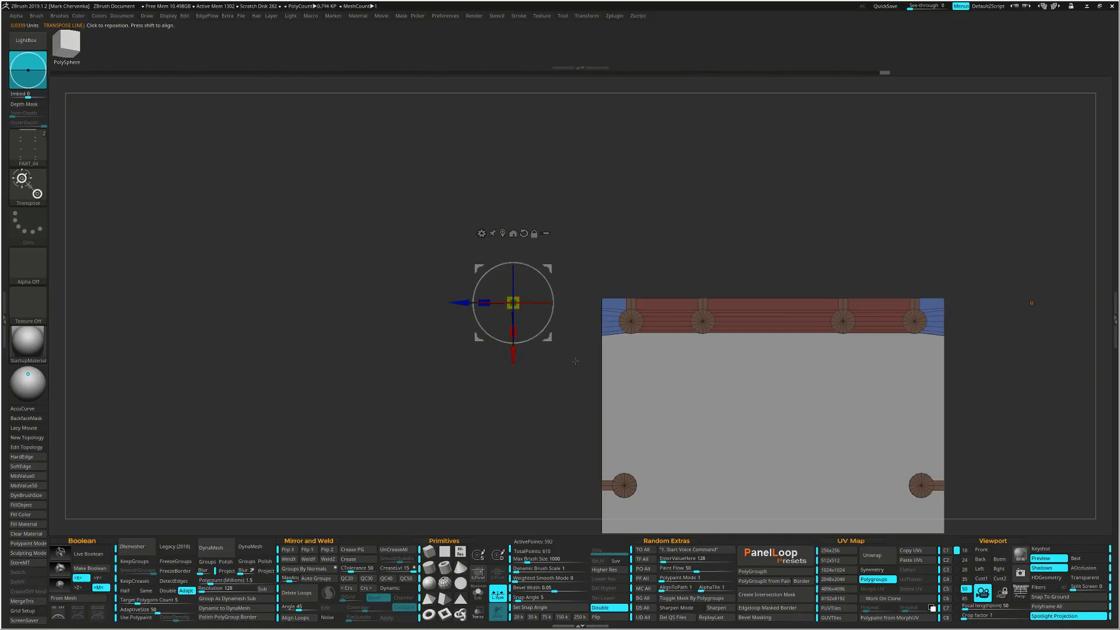
{"action": "key", "text": "ctrl"}
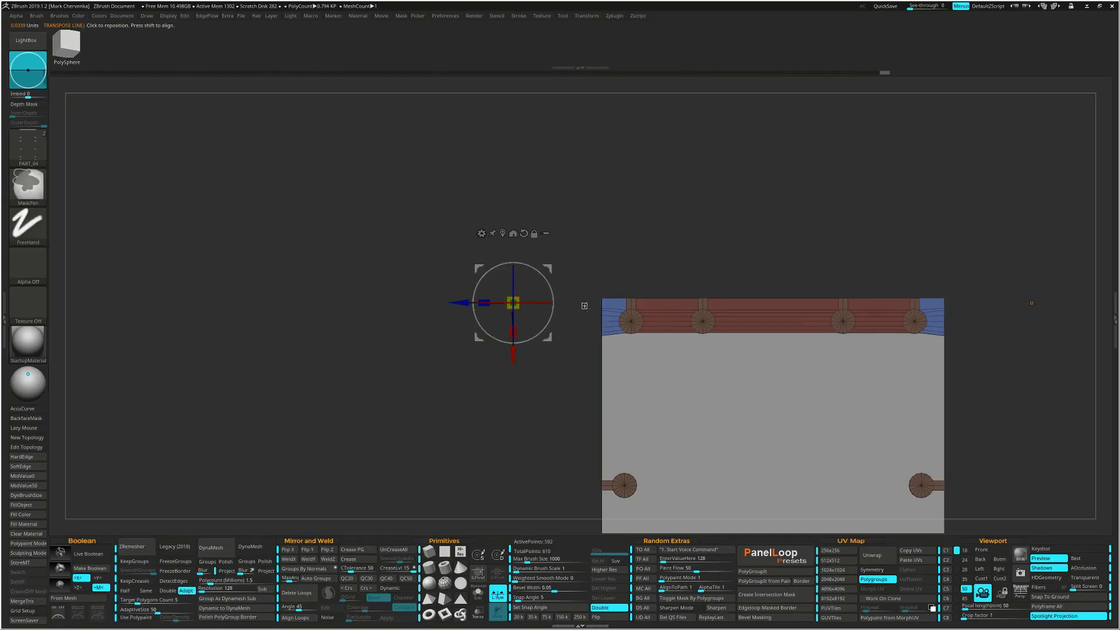
{"action": "left_click_drag", "start_coordinate": [513, 354], "coordinate": [570, 393]}
{"action": "key", "text": "q"}
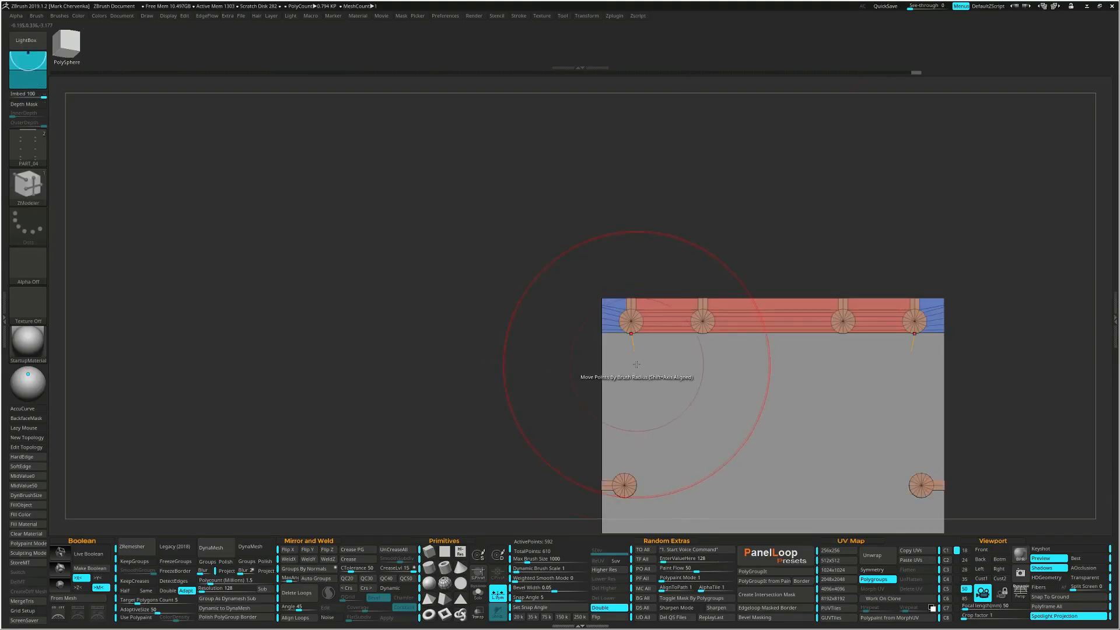
- Slice the plate lengthwise into three polygroup bands, with cuts level with the two inner bolts of the end row
{"action": "key", "text": "ctrl"}
{"action": "left_click_drag", "start_coordinate": [567, 279], "coordinate": [733, 260], "text": "ctrl+shift"}
{"action": "left_click_drag", "start_coordinate": [733, 260], "coordinate": [941, 287], "text": "ctrl+shift"}
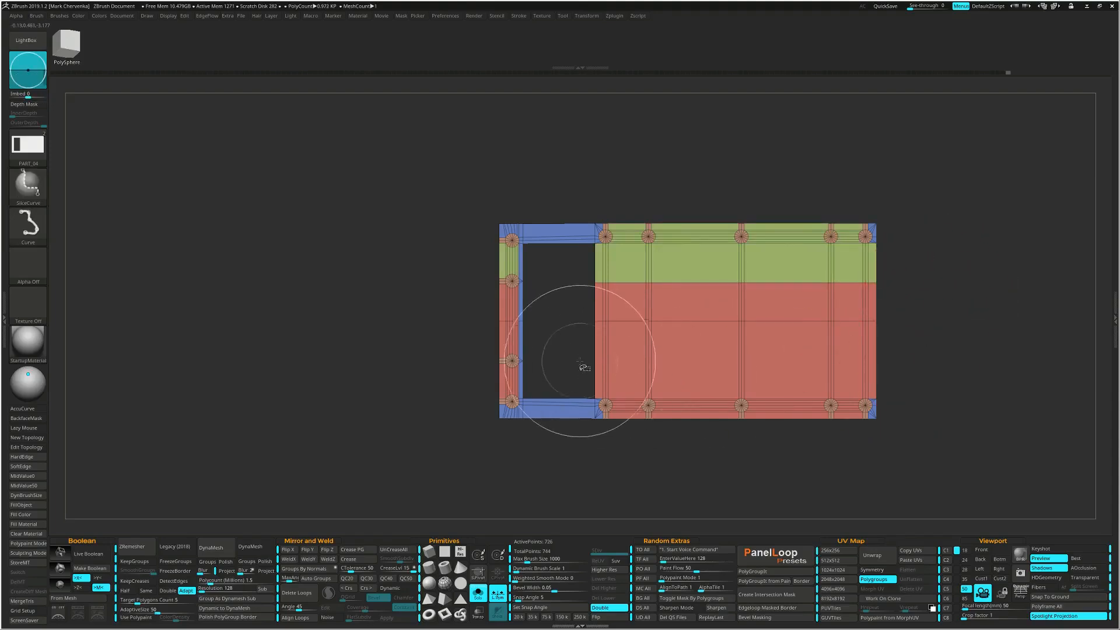
{"action": "mouse_move", "coordinate": [561, 358]}
{"action": "left_mouse_down", "text": "ctrl+shift"}
{"action": "mouse_move", "coordinate": [912, 317]}
{"action": "mouse_move", "coordinate": [968, 360]}
{"action": "left_mouse_up", "text": "ctrl+shift"}
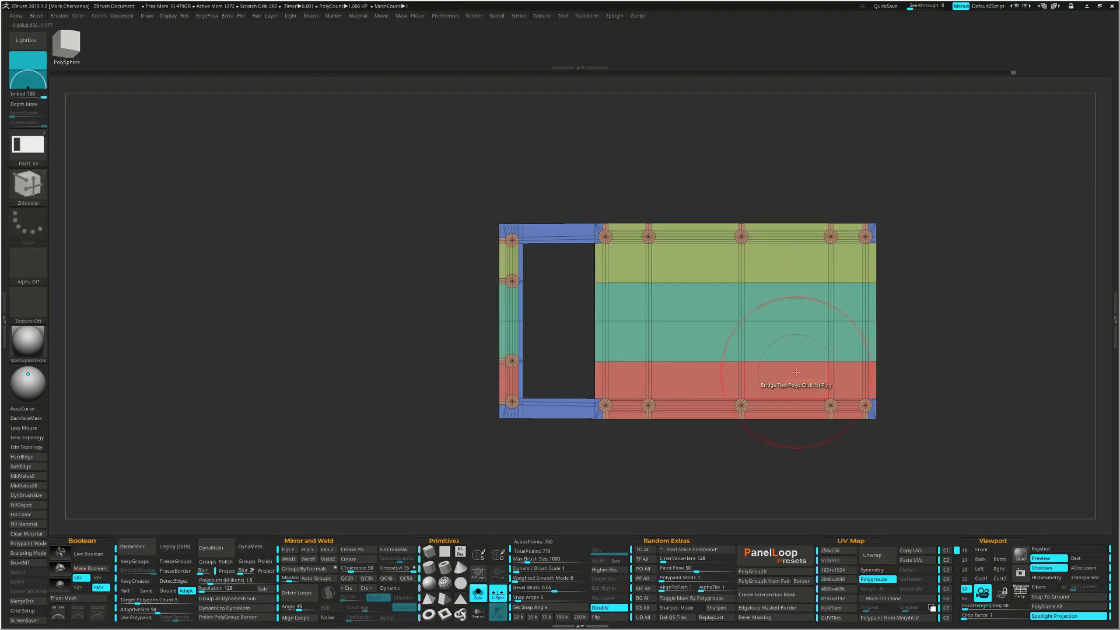
- Use QMesh on single polys along the inner side of the end row to close the rectangular opening
{"action": "right_click_drag", "start_coordinate": [607, 311], "coordinate": [587, 259]}
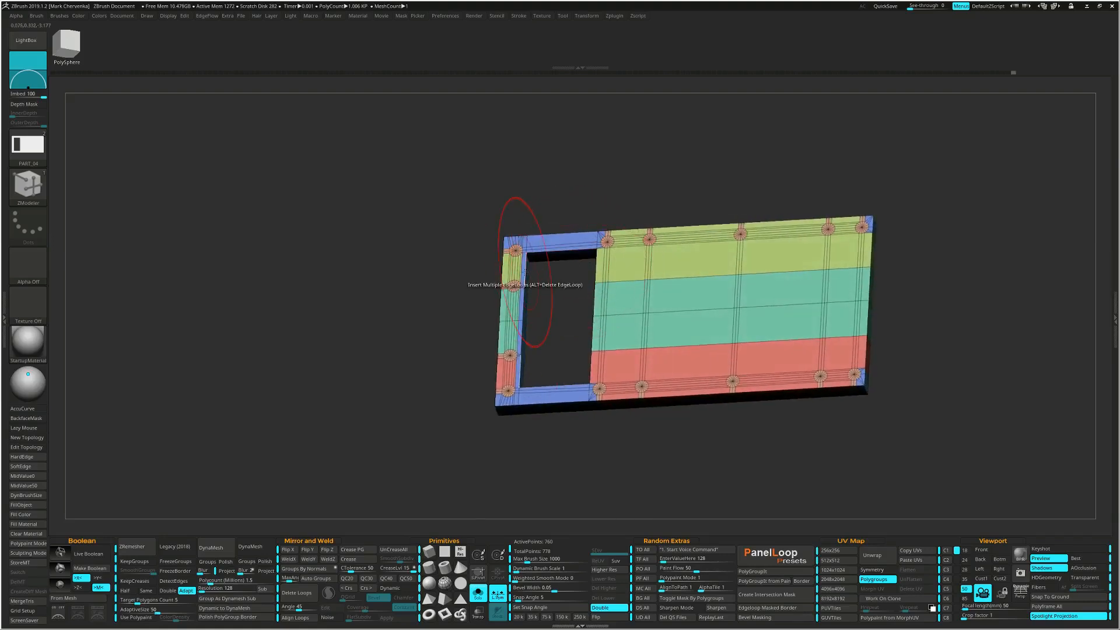
{"action": "key", "text": "space"}
{"action": "left_click", "coordinate": [568, 276]}
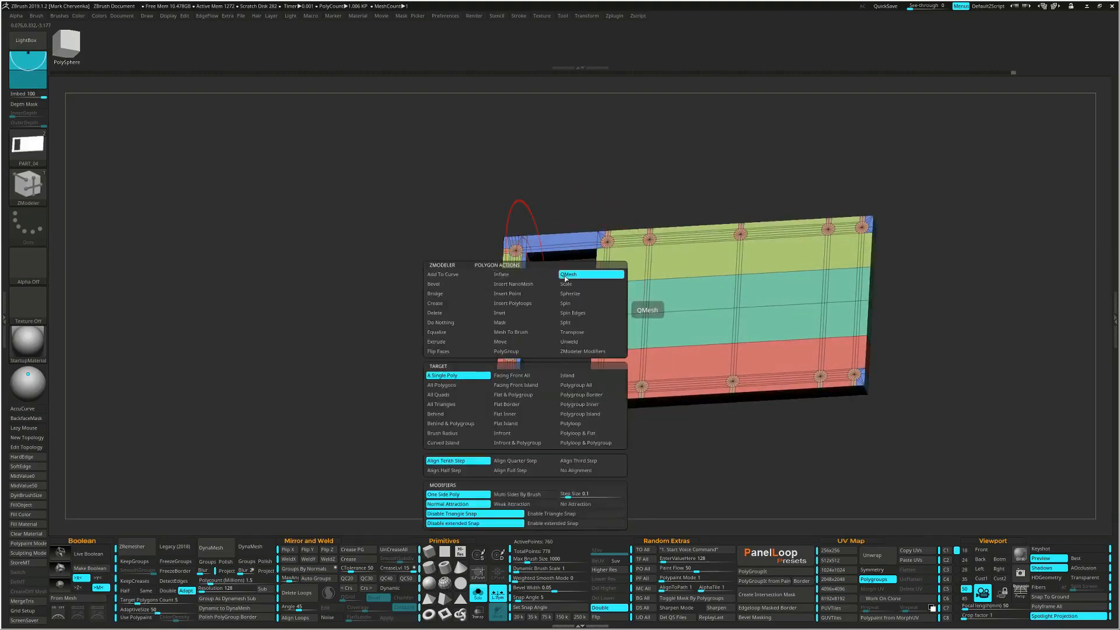
{"action": "left_click_drag", "start_coordinate": [528, 268], "coordinate": [594, 270]}
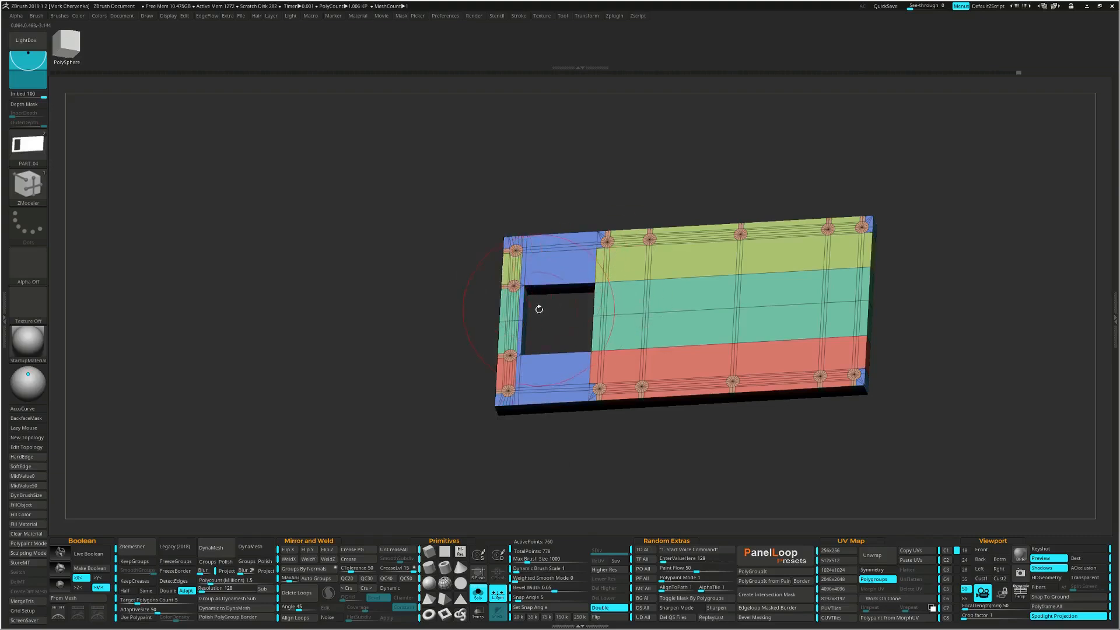
{"action": "left_click_drag", "start_coordinate": [527, 306], "coordinate": [634, 301]}
- Set QMesh to Polygroup All and push the bolt caps through the plate to cut out all bolt-shaped notches
{"action": "right_click_drag", "start_coordinate": [634, 301], "coordinate": [548, 269], "text": "ctrl"}
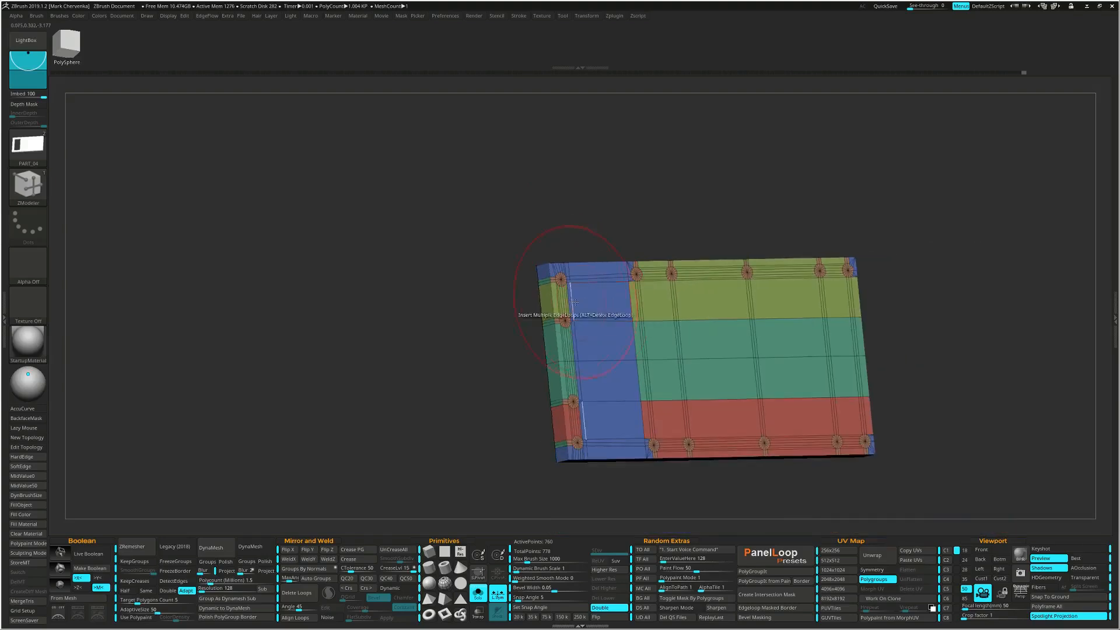
{"action": "right_click_drag", "start_coordinate": [588, 303], "coordinate": [574, 302], "text": "ctrl"}
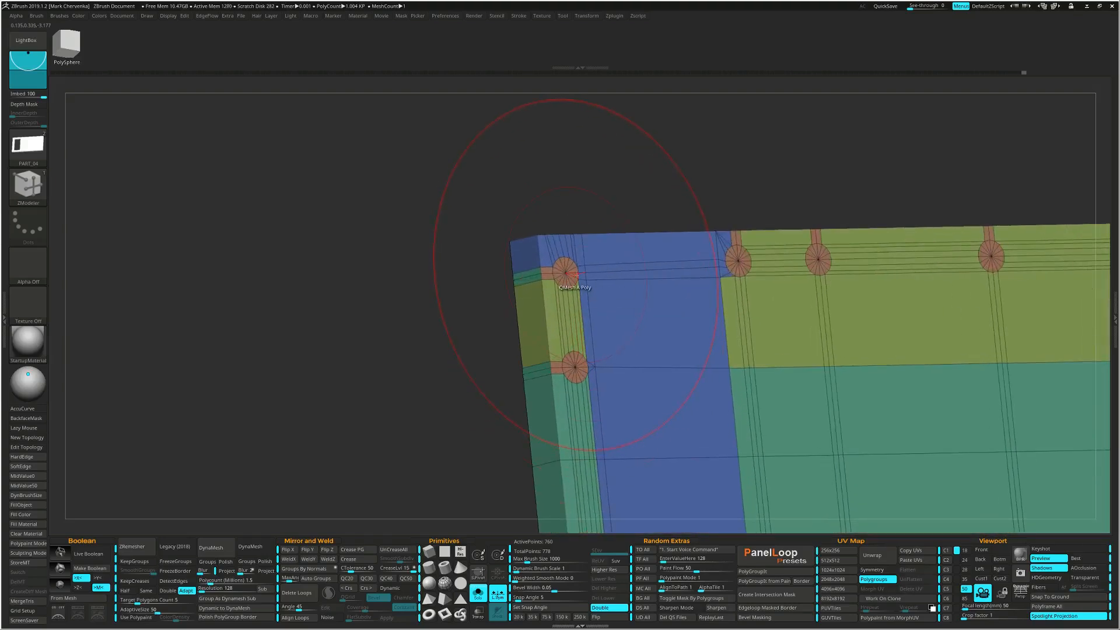
{"action": "key", "text": "space"}
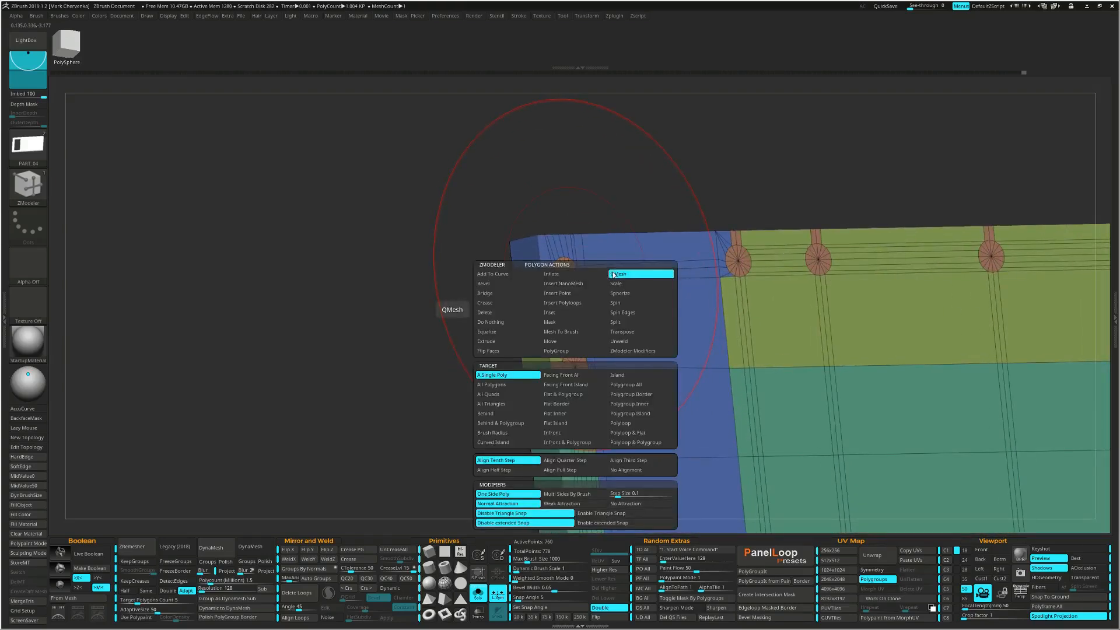
{"action": "left_click", "coordinate": [628, 385]}
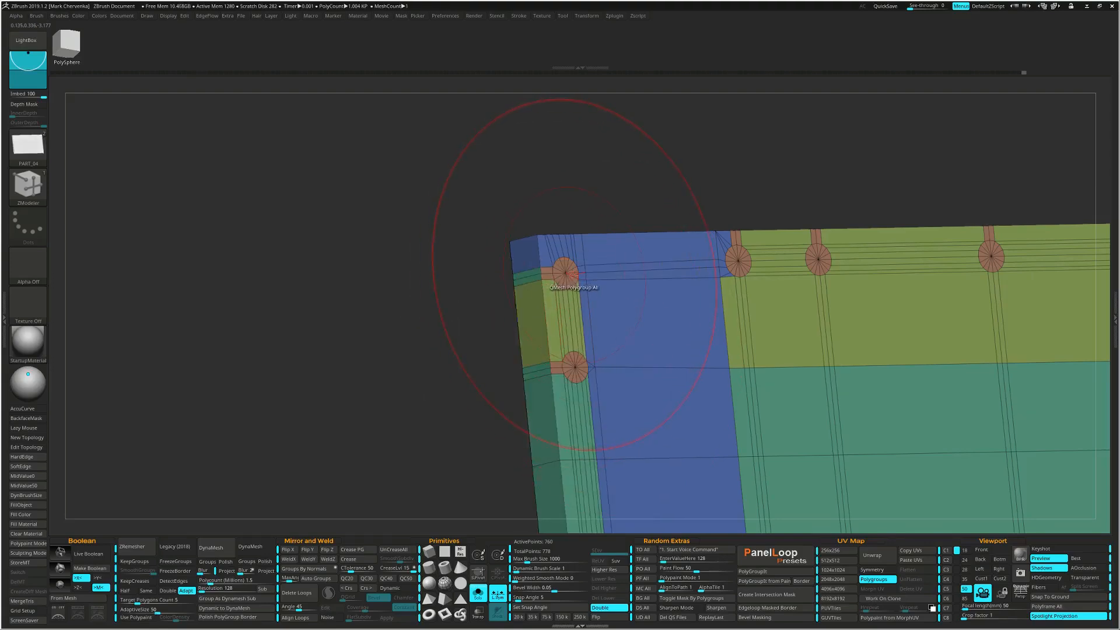
{"action": "left_click_drag", "start_coordinate": [575, 275], "coordinate": [533, 332]}
- Switch the edge action to Collapse and collapse the surplus edges around the plate's corner beside the bolt notches
{"action": "right_click_drag", "start_coordinate": [533, 333], "coordinate": [624, 379], "text": "ctrl"}
{"action": "right_click_drag", "start_coordinate": [517, 242], "coordinate": [599, 395], "text": "ctrl"}
{"action": "right_click_drag", "start_coordinate": [554, 268], "coordinate": [581, 344], "text": "ctrl"}
{"action": "key", "text": "space"}
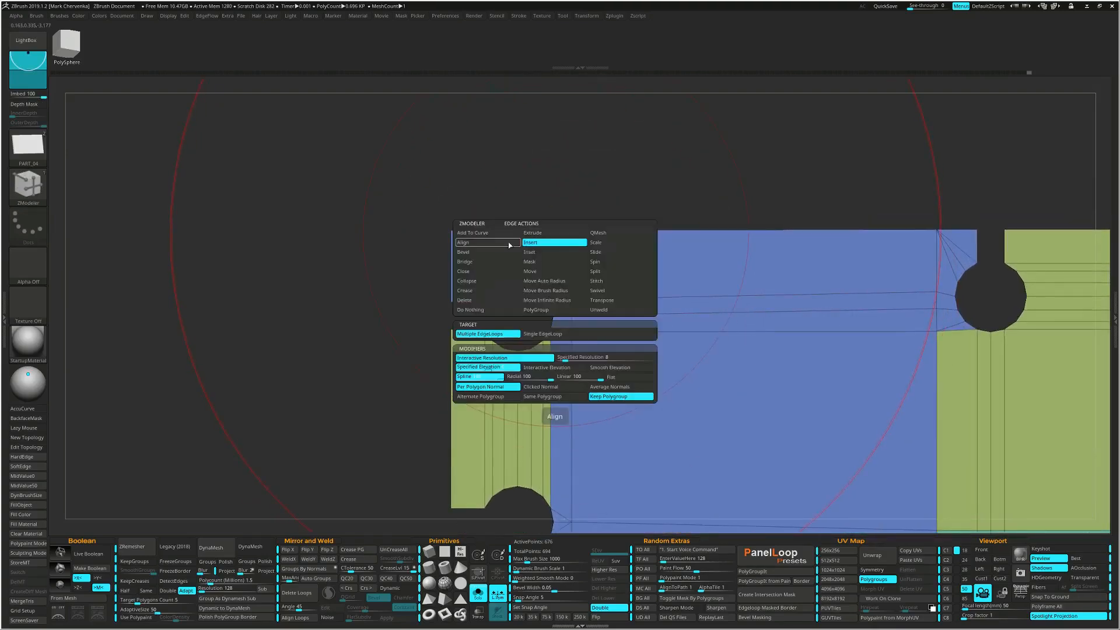
{"action": "left_click", "coordinate": [488, 281]}
{"action": "right_click_drag", "start_coordinate": [558, 236], "coordinate": [557, 260]}
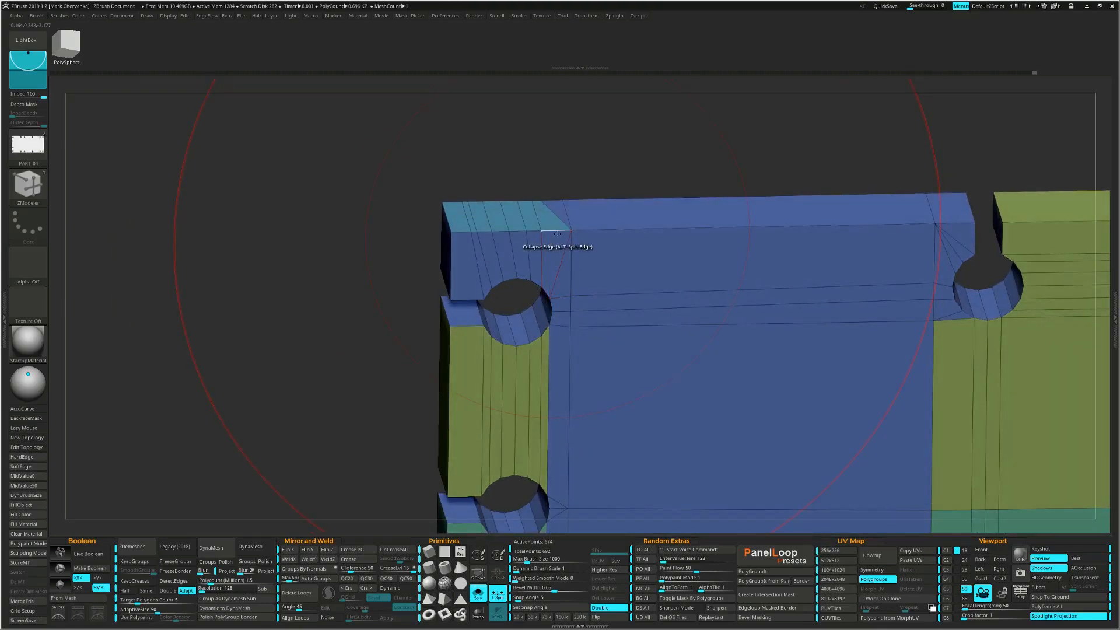
{"action": "right_click_drag", "start_coordinate": [543, 232], "coordinate": [574, 250], "text": "alt"}
{"action": "left_click", "coordinate": [494, 249]}
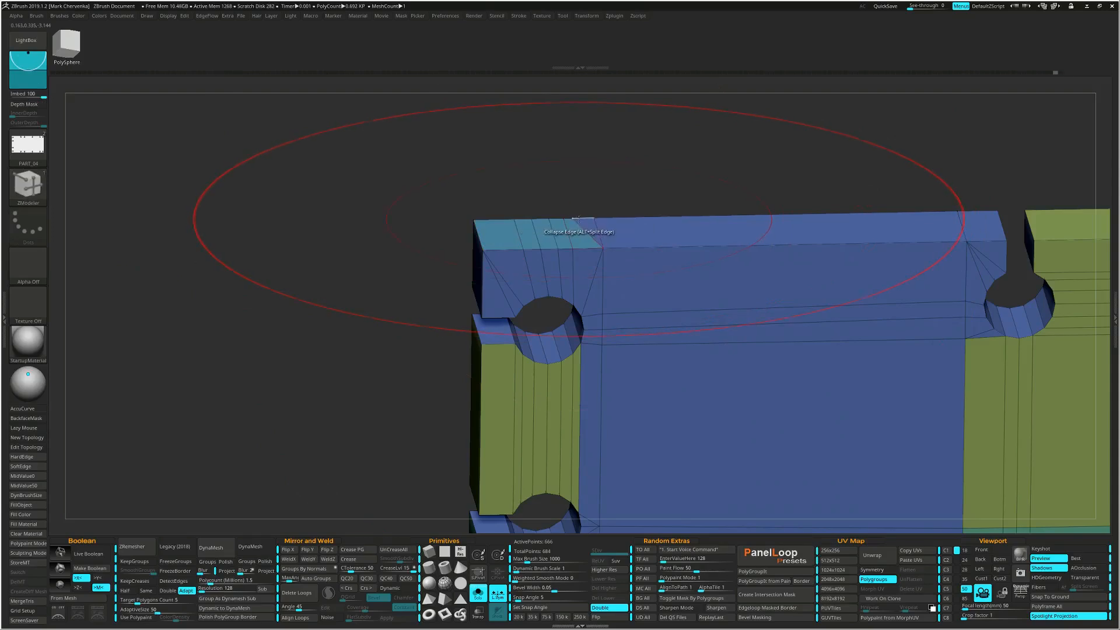
{"action": "mouse_move", "coordinate": [596, 260]}
{"action": "right_mouse_down", "text": "ctrl"}
{"action": "mouse_move", "coordinate": [574, 294]}
{"action": "mouse_move", "coordinate": [591, 254]}
{"action": "mouse_move", "coordinate": [604, 281]}
{"action": "right_mouse_up", "text": "ctrl"}
{"action": "left_click", "coordinate": [587, 245]}
{"action": "right_click_drag", "start_coordinate": [587, 244], "coordinate": [617, 343]}
{"action": "left_click", "coordinate": [565, 198]}
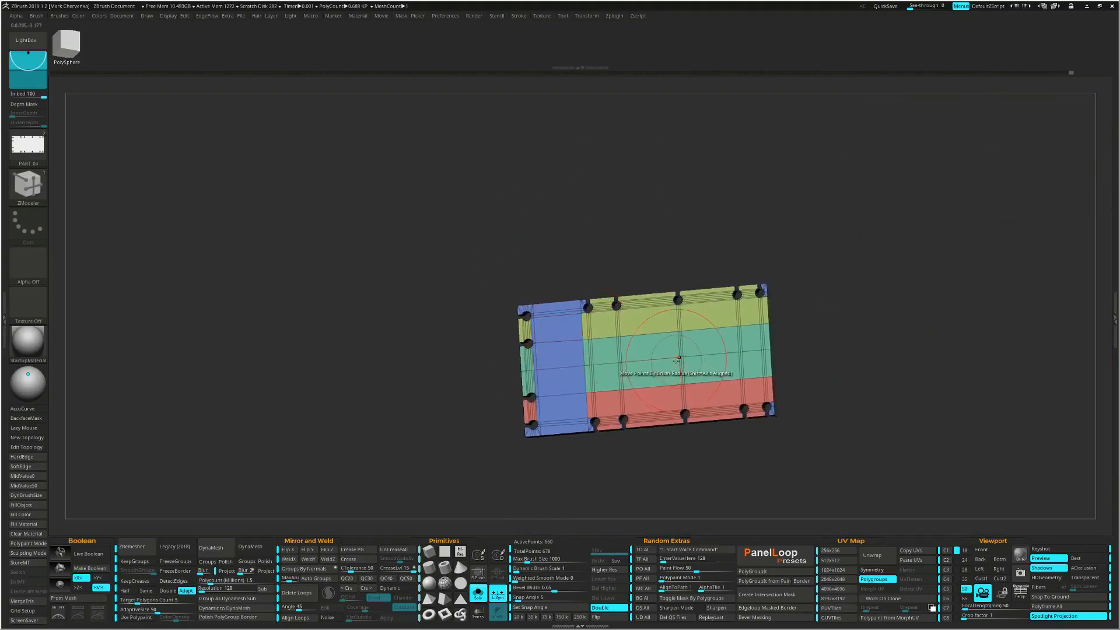
- Assign the plate one polygroup, mask all but its lower edge in the front view, and extrude that edge downward
{"action": "key", "text": "ctrl+w"}
{"action": "mouse_move", "coordinate": [822, 324]}
{"action": "right_mouse_down"}
{"action": "mouse_move", "coordinate": [806, 363]}
{"action": "mouse_move", "coordinate": [835, 308]}
{"action": "mouse_move", "coordinate": [776, 350]}
{"action": "mouse_move", "coordinate": [767, 381]}
{"action": "mouse_move", "coordinate": [778, 328]}
{"action": "mouse_move", "coordinate": [745, 393]}
{"action": "mouse_move", "coordinate": [508, 343]}
{"action": "mouse_move", "coordinate": [798, 370]}
{"action": "right_mouse_up"}
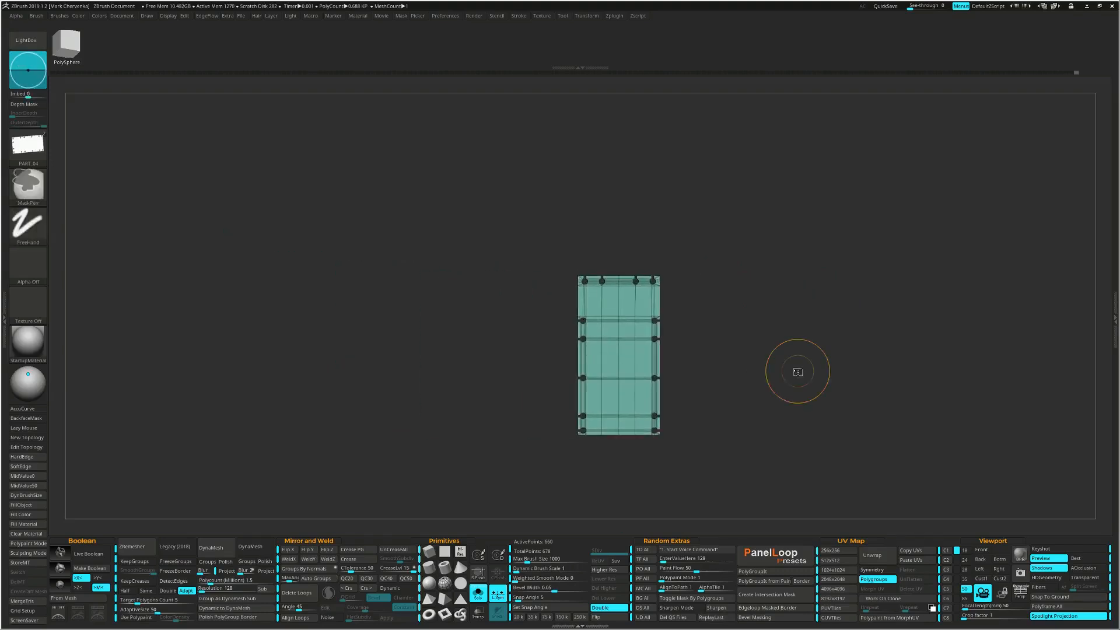
{"action": "key", "text": "ctrl+1"}
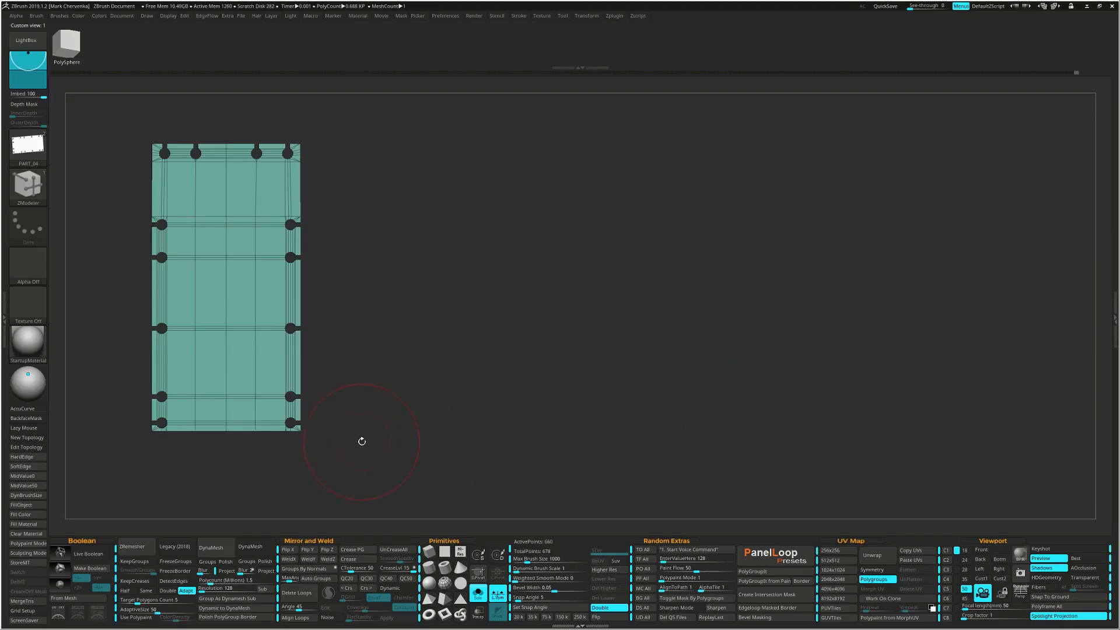
{"action": "mouse_move", "coordinate": [123, 428]}
{"action": "left_mouse_down", "text": "ctrl"}
{"action": "mouse_move", "coordinate": [185, 457]}
{"action": "mouse_move", "coordinate": [338, 488]}
{"action": "mouse_move", "coordinate": [298, 492]}
{"action": "left_mouse_up", "text": "ctrl"}
{"action": "left_click", "coordinate": [535, 430], "text": "ctrl"}
{"action": "key", "text": "w"}
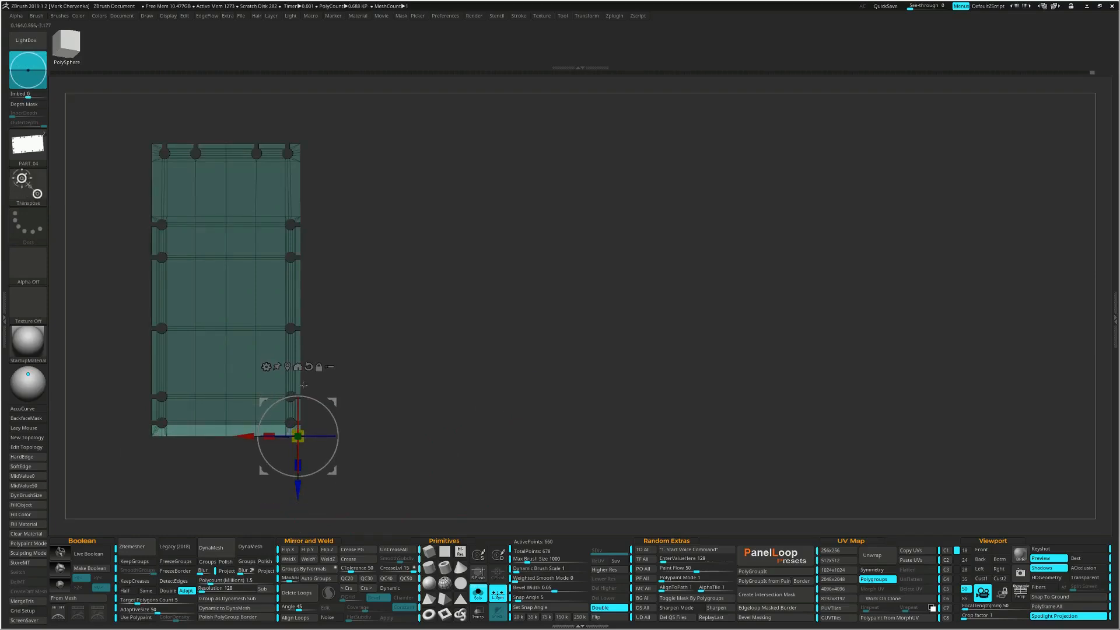
{"action": "left_click", "coordinate": [287, 366]}
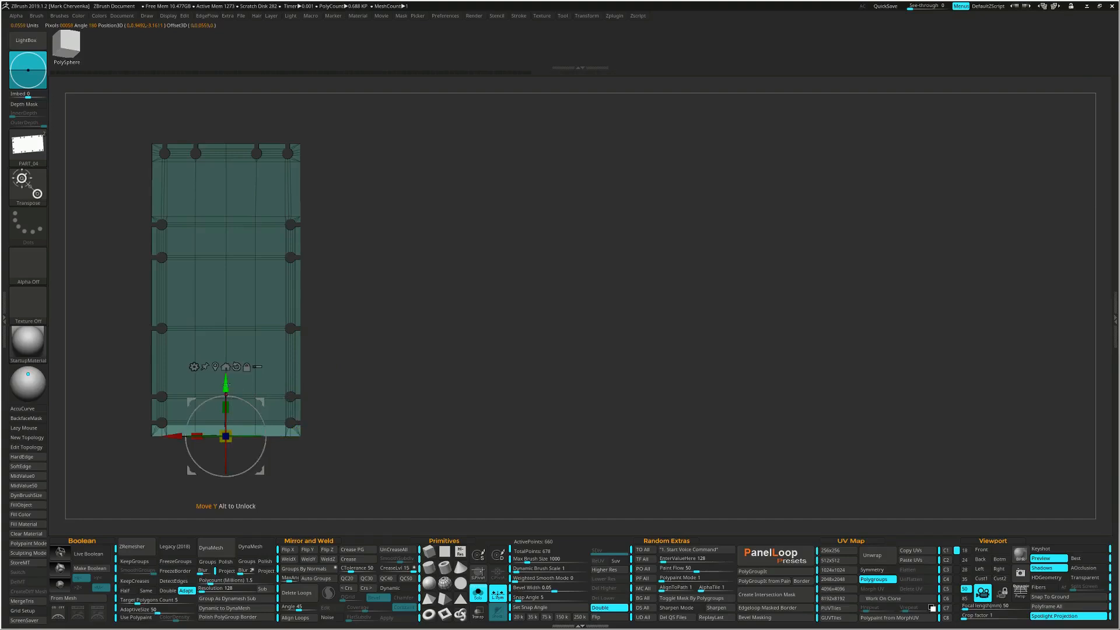
{"action": "left_click_drag", "start_coordinate": [225, 384], "coordinate": [224, 419]}
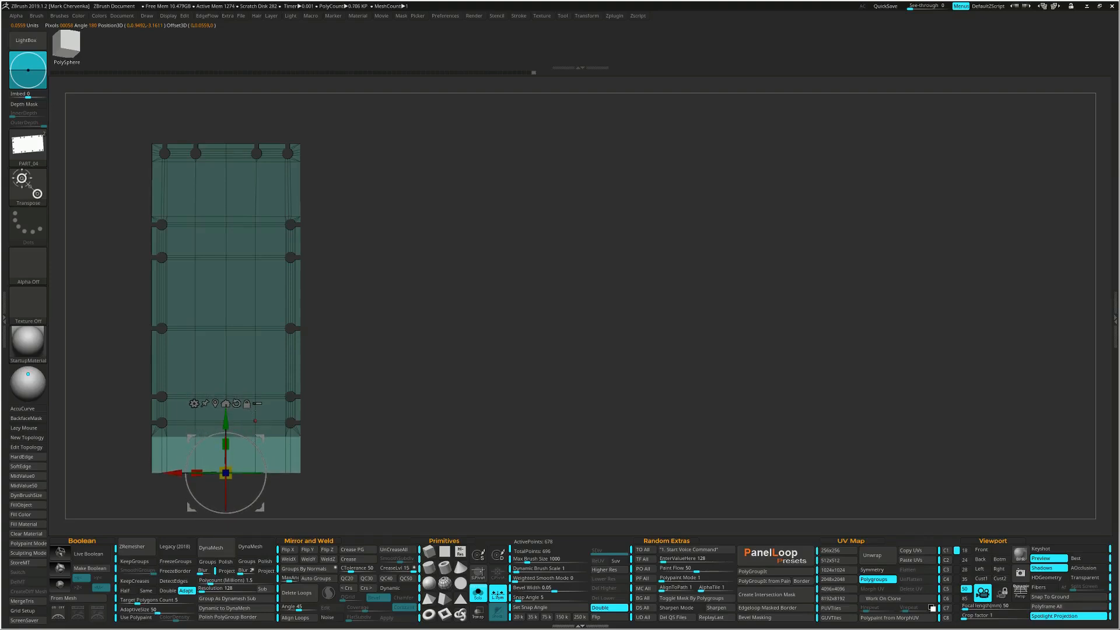
- Mask the outer points of the lower extension and pull the inner ones down in stages to form a tapered tip, clearing the mask
{"action": "left_click_drag", "start_coordinate": [336, 445], "coordinate": [295, 498], "text": "ctrl"}
{"action": "left_click_drag", "start_coordinate": [226, 417], "coordinate": [230, 432]}
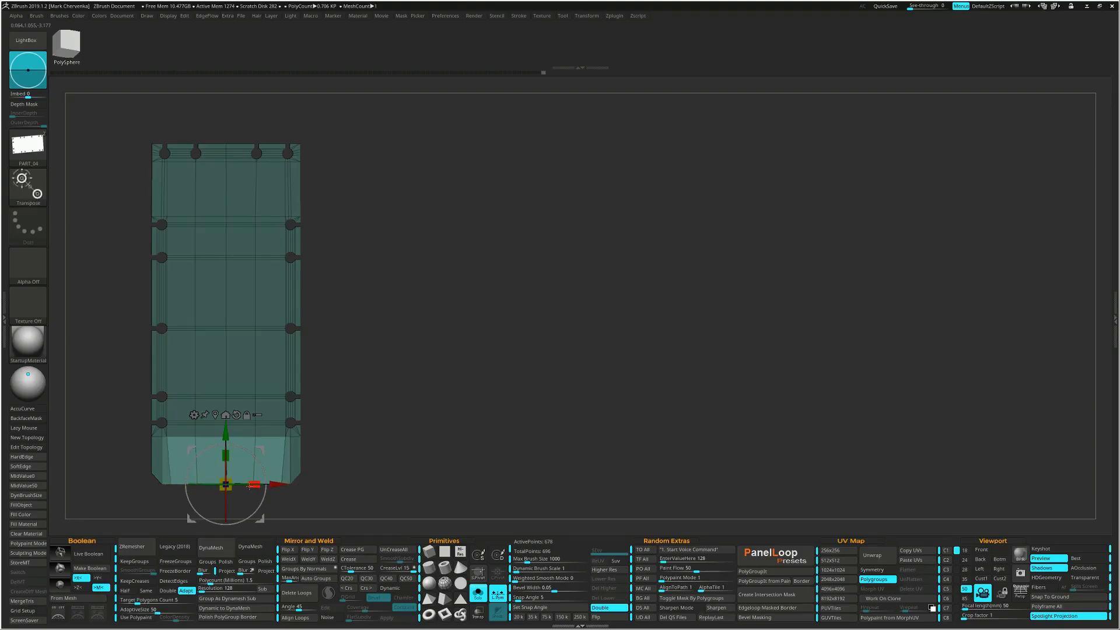
{"action": "left_click_drag", "start_coordinate": [226, 430], "coordinate": [226, 441]}
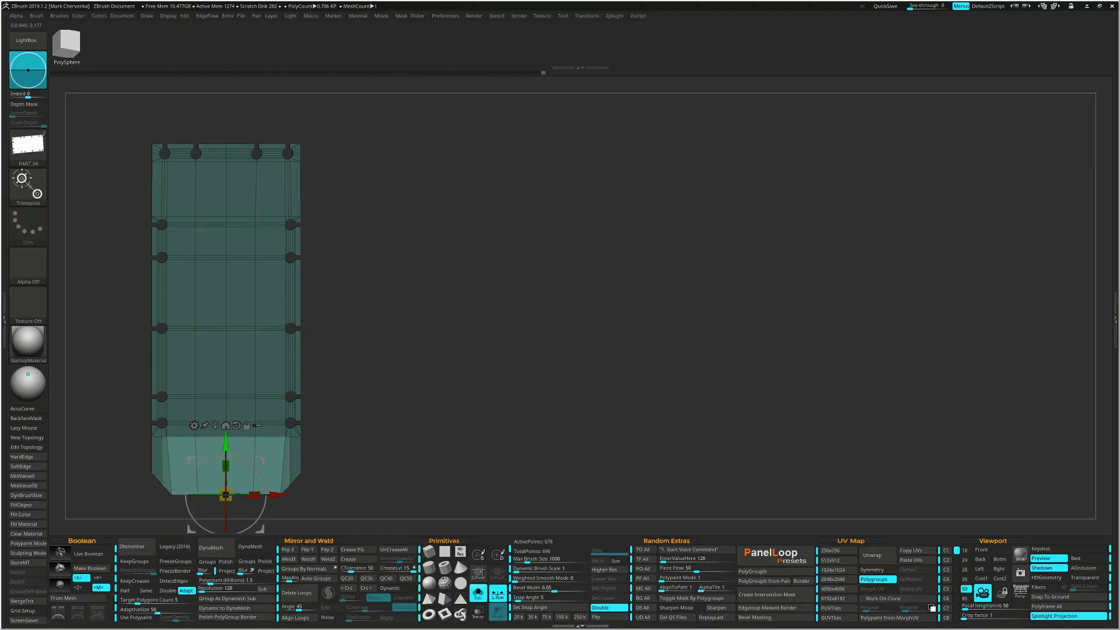
{"action": "left_click_drag", "start_coordinate": [328, 444], "coordinate": [275, 504], "text": "ctrl"}
{"action": "left_click_drag", "start_coordinate": [230, 442], "coordinate": [225, 465]}
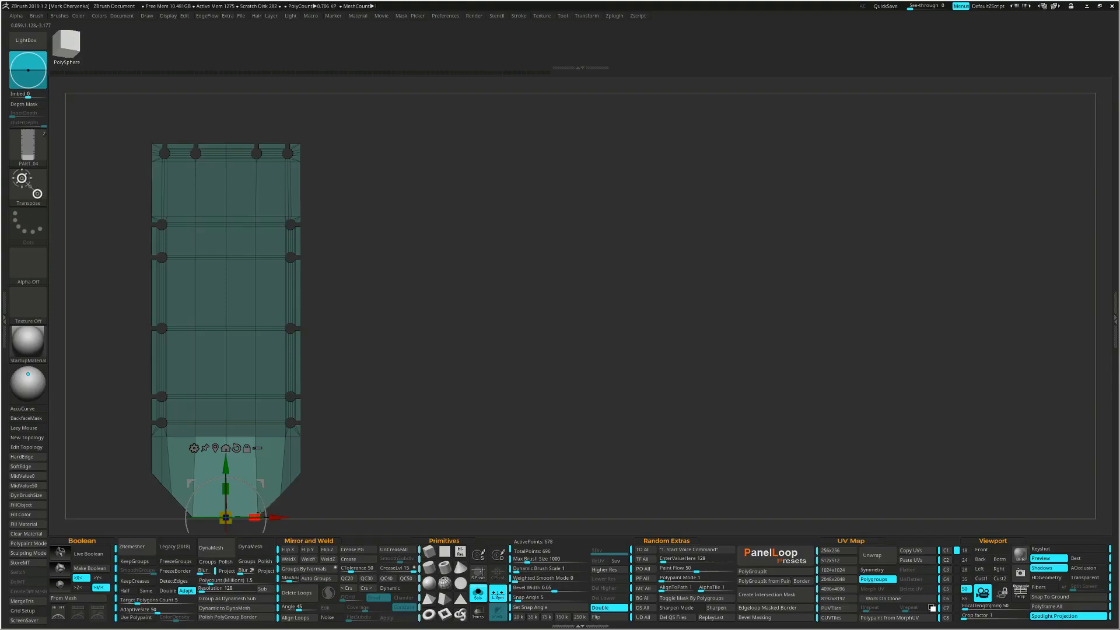
{"action": "left_click_drag", "start_coordinate": [461, 444], "coordinate": [474, 449], "text": "ctrl"}
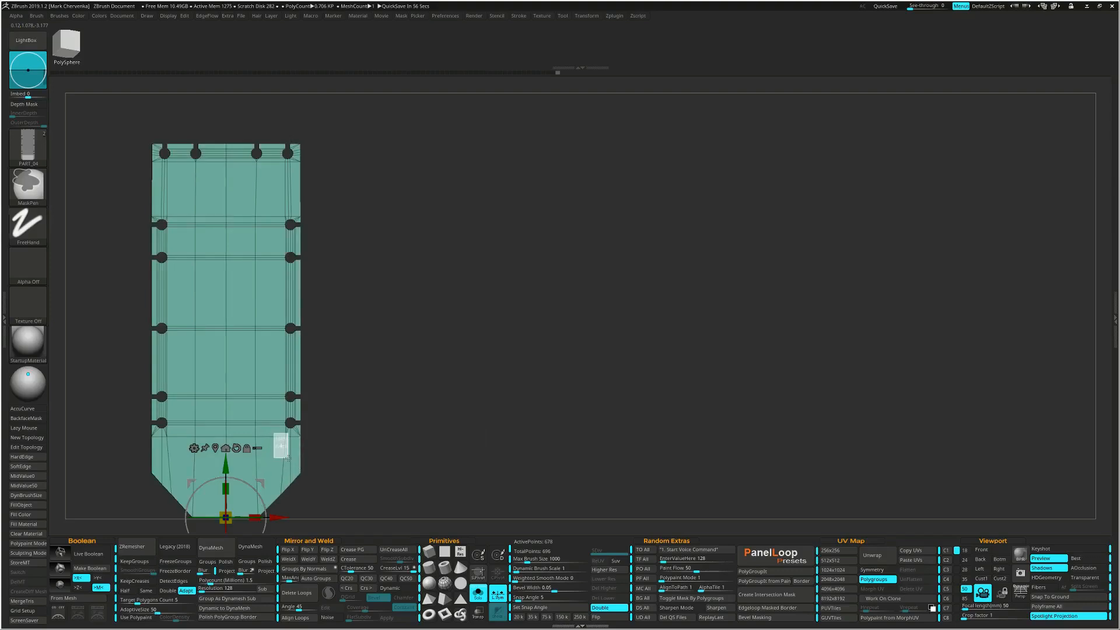
- Mask the plate except for selected points of the tapered tip, nudge those points sideways, and clear the mask
{"action": "left_click_drag", "start_coordinate": [288, 458], "coordinate": [268, 467], "text": "ctrl"}
{"action": "left_click_drag", "start_coordinate": [272, 517], "coordinate": [278, 517]}
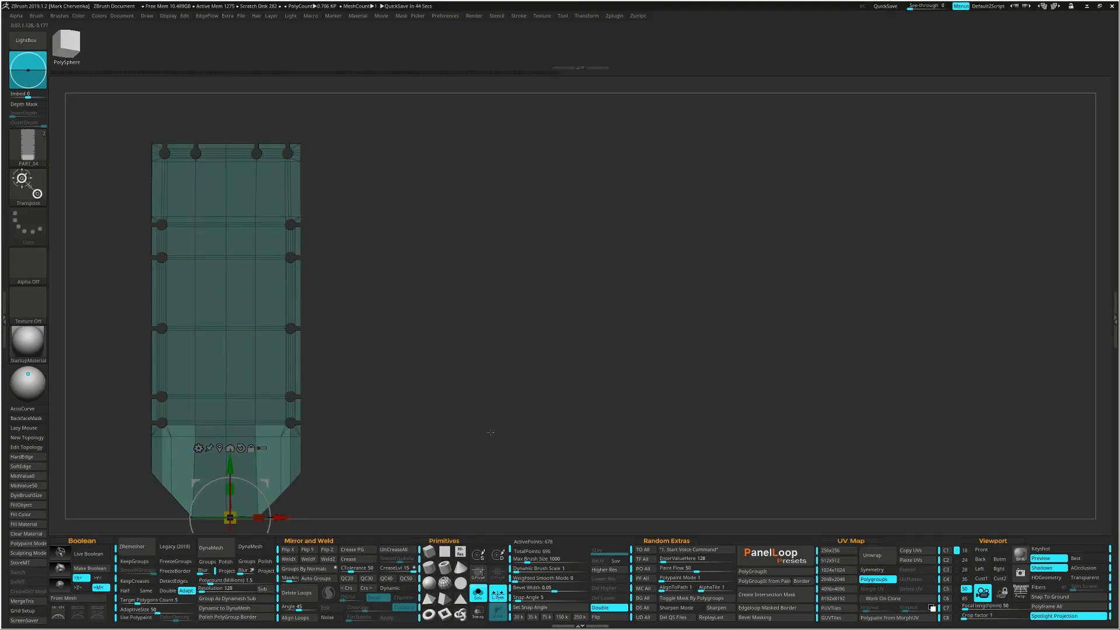
{"action": "left_click_drag", "start_coordinate": [489, 431], "coordinate": [834, 383], "text": "alt"}
{"action": "mouse_move", "coordinate": [785, 422]}
{"action": "left_mouse_down", "text": "alt"}
{"action": "mouse_move", "coordinate": [785, 436]}
{"action": "mouse_move", "coordinate": [788, 385]}
{"action": "mouse_move", "coordinate": [771, 369]}
{"action": "left_mouse_up", "text": "alt"}
{"action": "right_click", "coordinate": [748, 431]}
{"action": "left_click_drag", "start_coordinate": [755, 416], "coordinate": [775, 354], "text": "alt"}
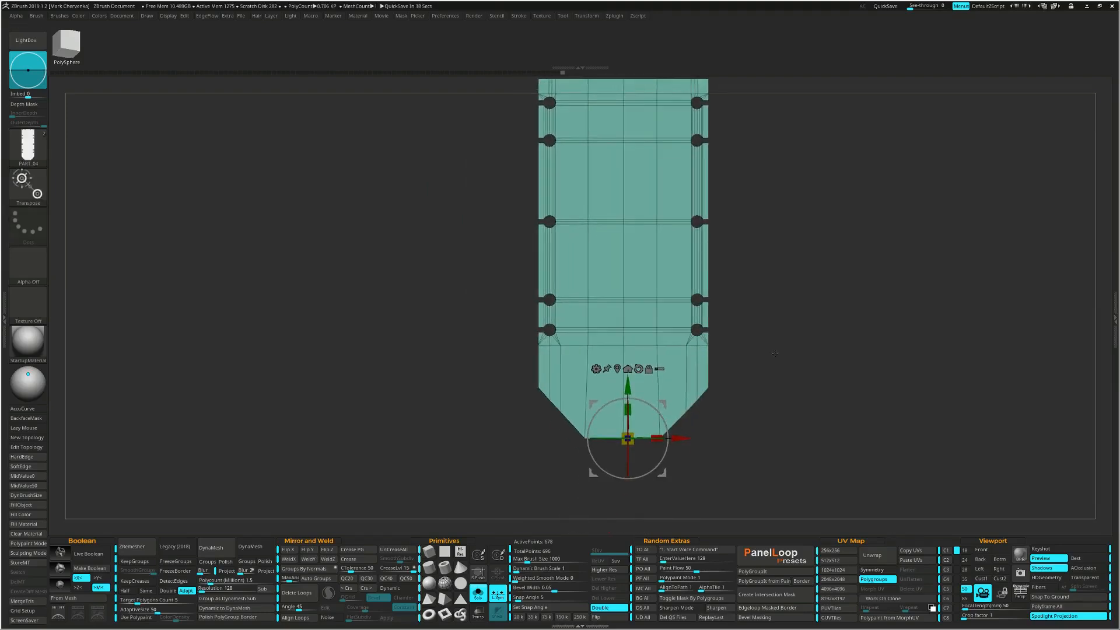
- Slice the lower extension straight across above the tip, and weld the plate's points
{"action": "key", "text": "q"}
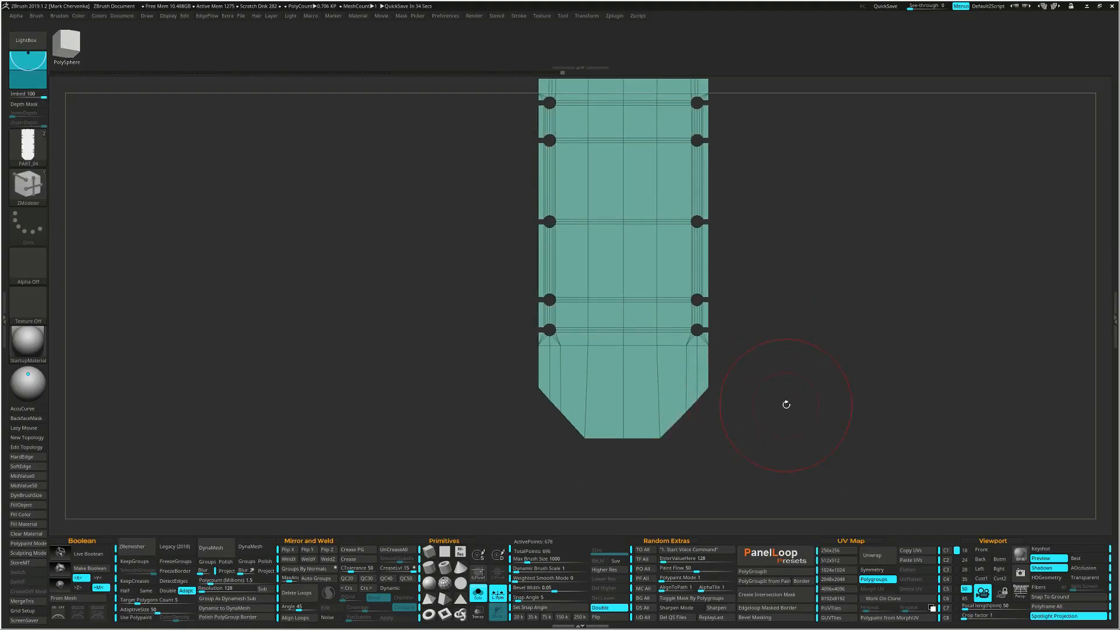
{"action": "left_click_drag", "start_coordinate": [798, 412], "coordinate": [462, 408], "text": "ctrl+shift"}
{"action": "right_click_drag", "start_coordinate": [660, 441], "coordinate": [769, 431], "text": "ctrl"}
{"action": "key", "text": "ctrl+w"}
{"action": "key", "text": "d"}
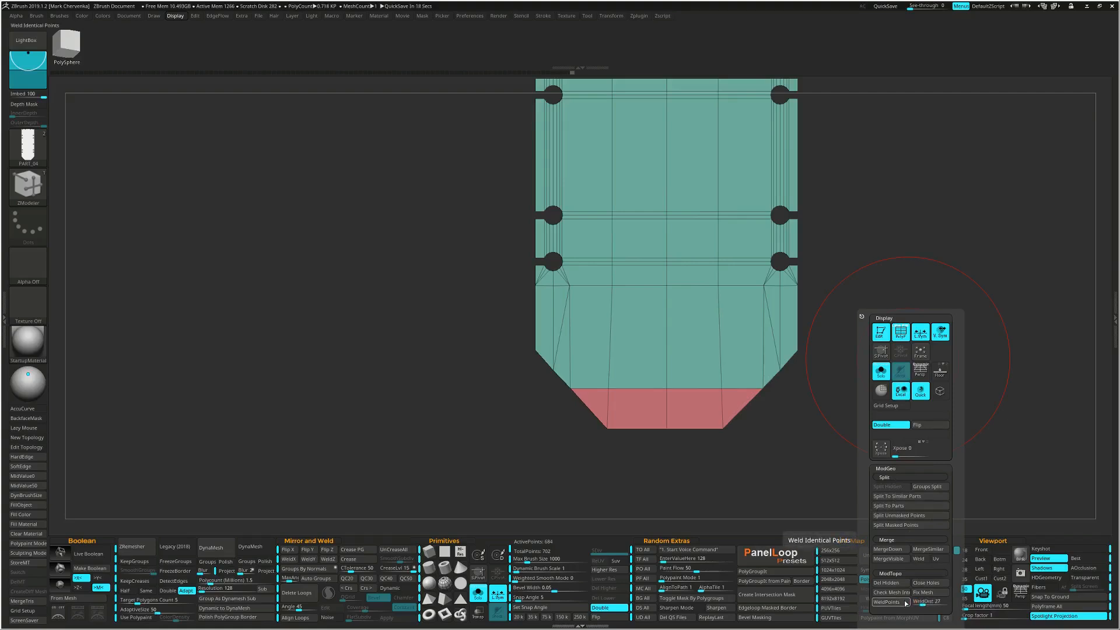
{"action": "left_click", "coordinate": [906, 603]}
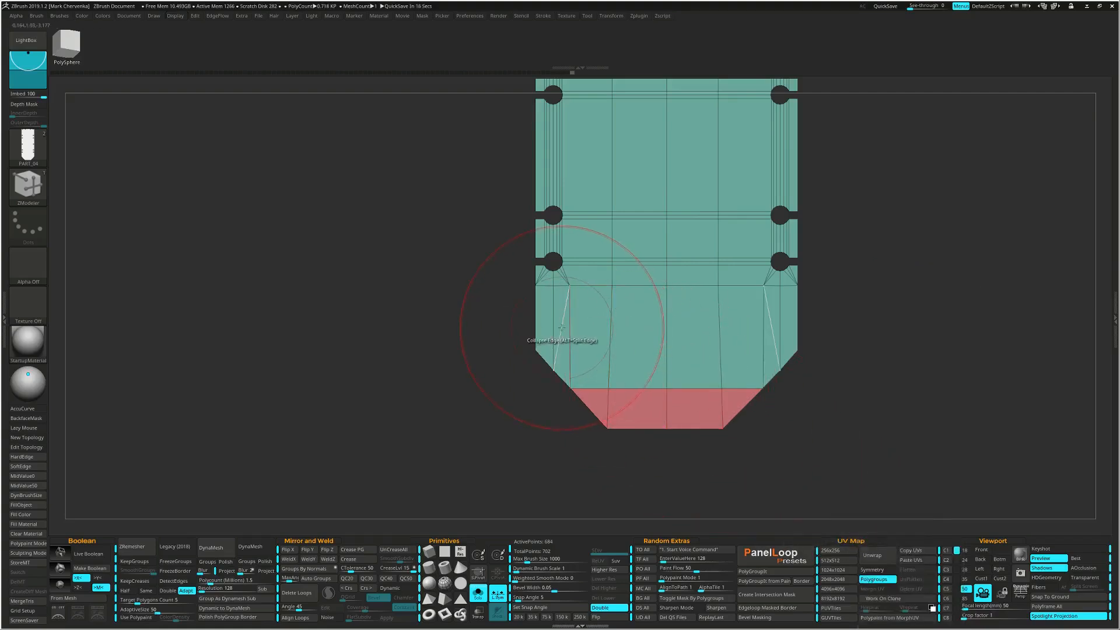
- Set the edge action to Delete and remove the surplus slanted edges from the front and back of the lower extension
{"action": "key", "text": "space"}
{"action": "left_click", "coordinate": [469, 395]}
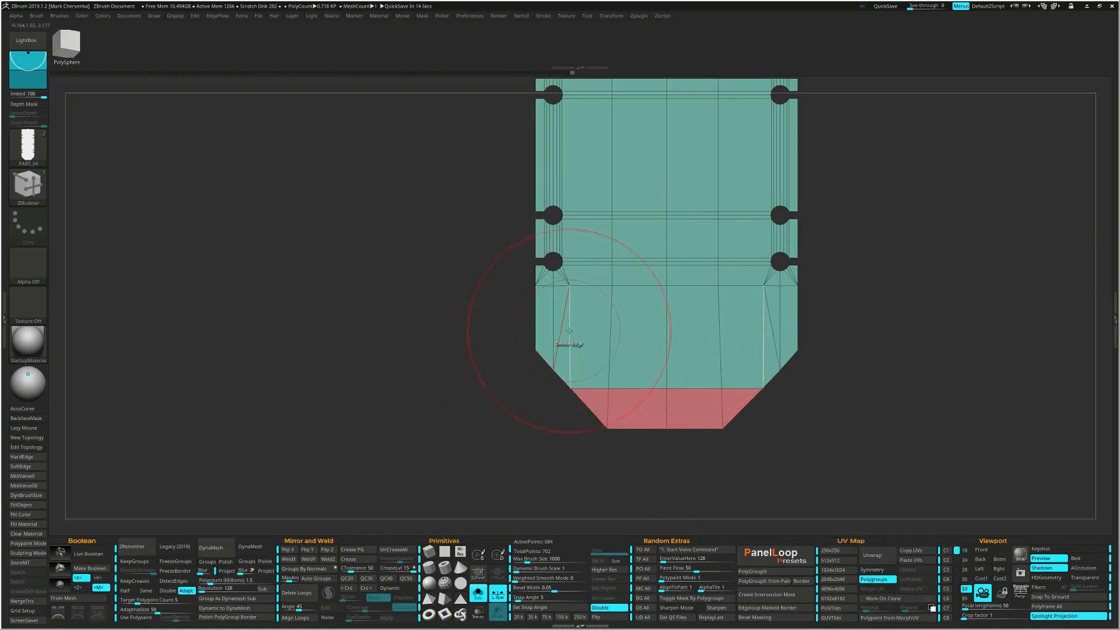
{"action": "left_click_drag", "start_coordinate": [444, 374], "coordinate": [562, 348]}
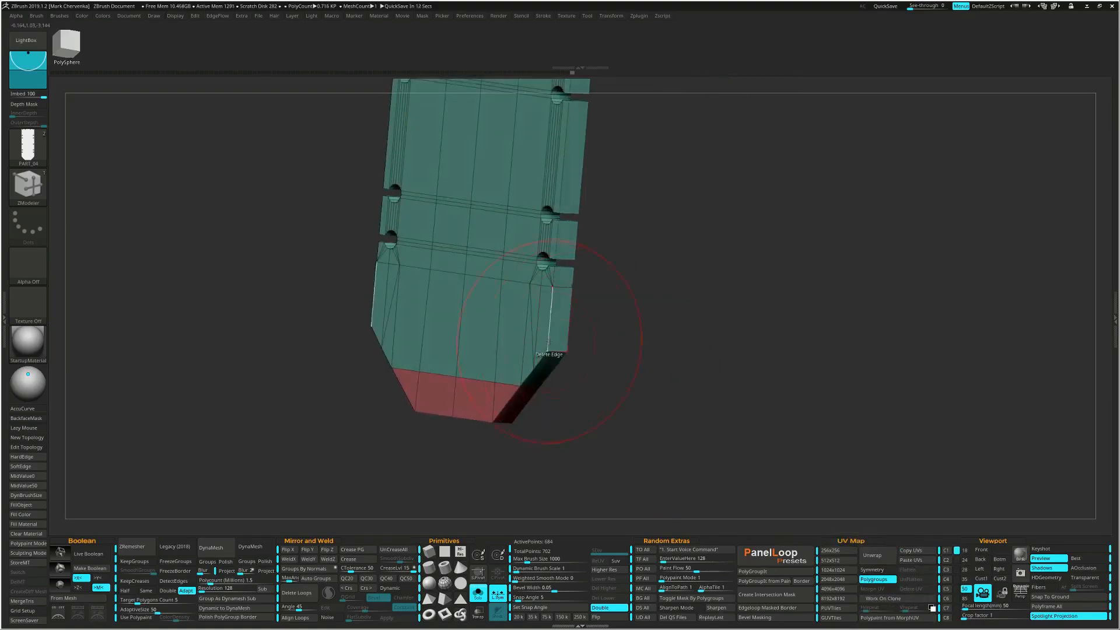
{"action": "left_click", "coordinate": [533, 330]}
{"action": "left_click_drag", "start_coordinate": [604, 401], "coordinate": [528, 326]}
{"action": "left_click", "coordinate": [530, 330]}
{"action": "left_click_drag", "start_coordinate": [600, 399], "coordinate": [545, 388]}
- Set the point action to Split and split the middle point of the slice line into a small octagon
{"action": "right_click_drag", "start_coordinate": [693, 389], "coordinate": [617, 362], "text": "alt"}
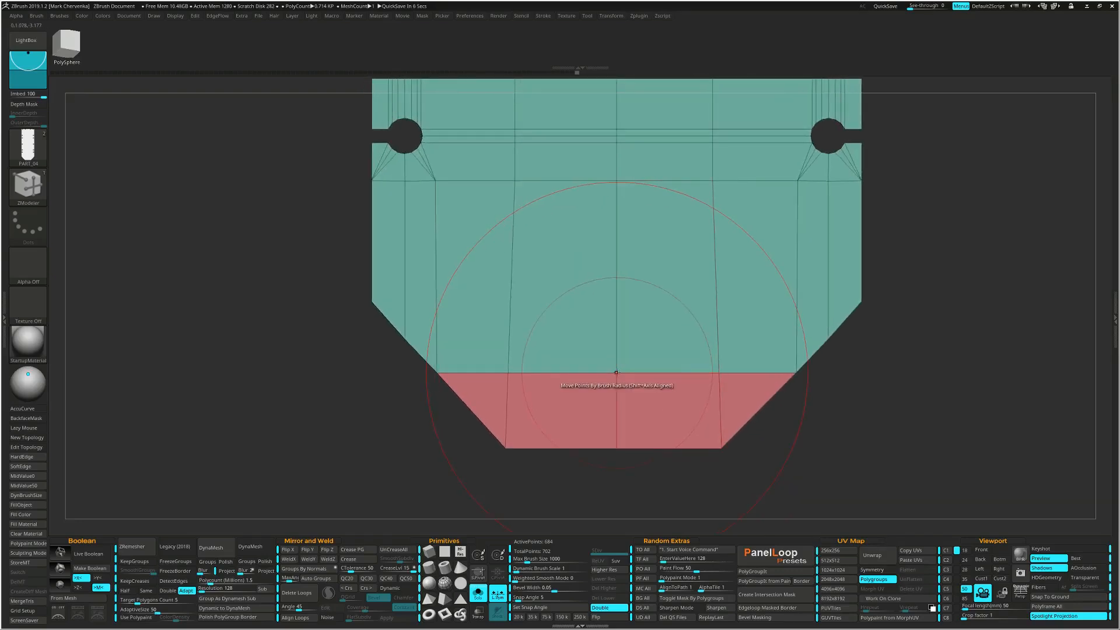
{"action": "key", "text": "space"}
{"action": "left_click", "coordinate": [669, 372]}
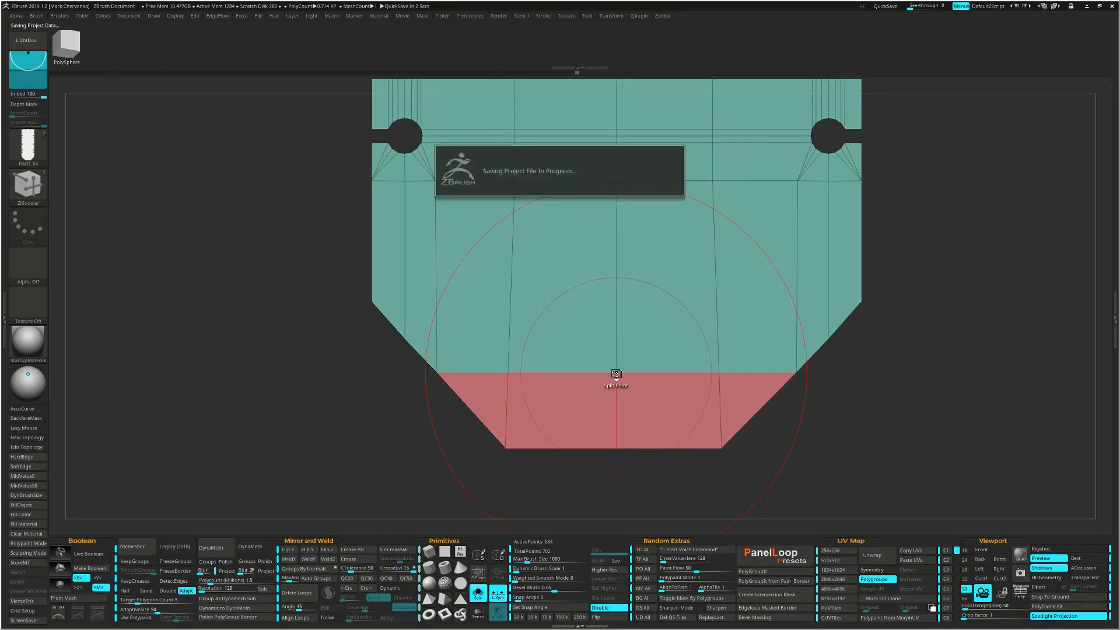
{"action": "left_click_drag", "start_coordinate": [616, 371], "coordinate": [625, 381]}
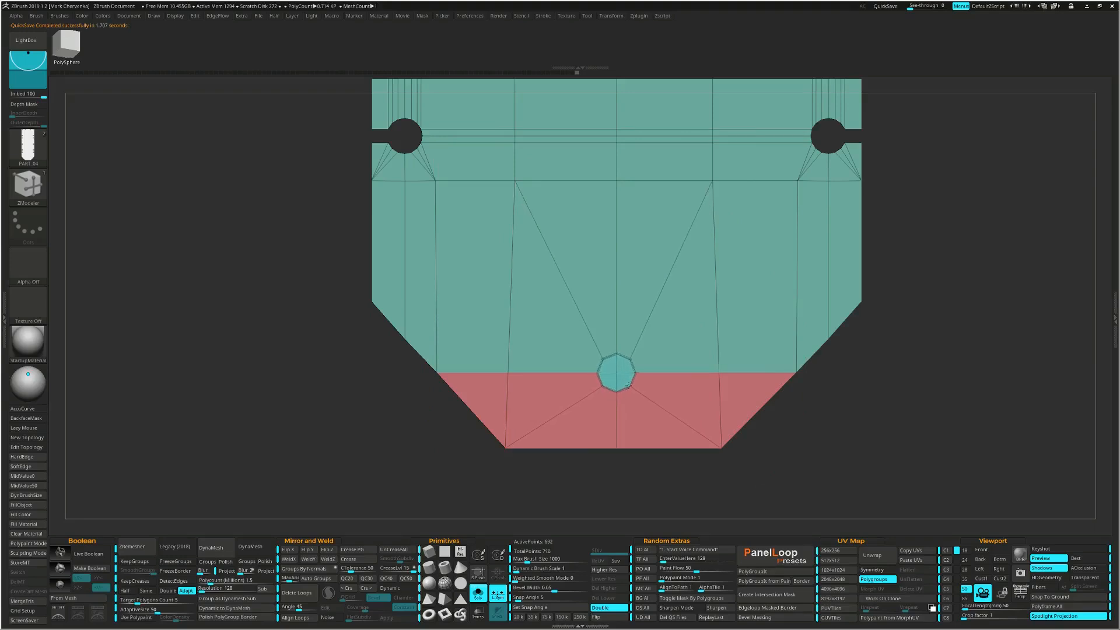
- Inset the octagon slightly as a single region, using the Polygroup All target with Inset Region
{"action": "right_click_drag", "start_coordinate": [631, 390], "coordinate": [678, 416]}
{"action": "key", "text": "space"}
{"action": "left_click", "coordinate": [648, 332]}
{"action": "left_click", "coordinate": [710, 407]}
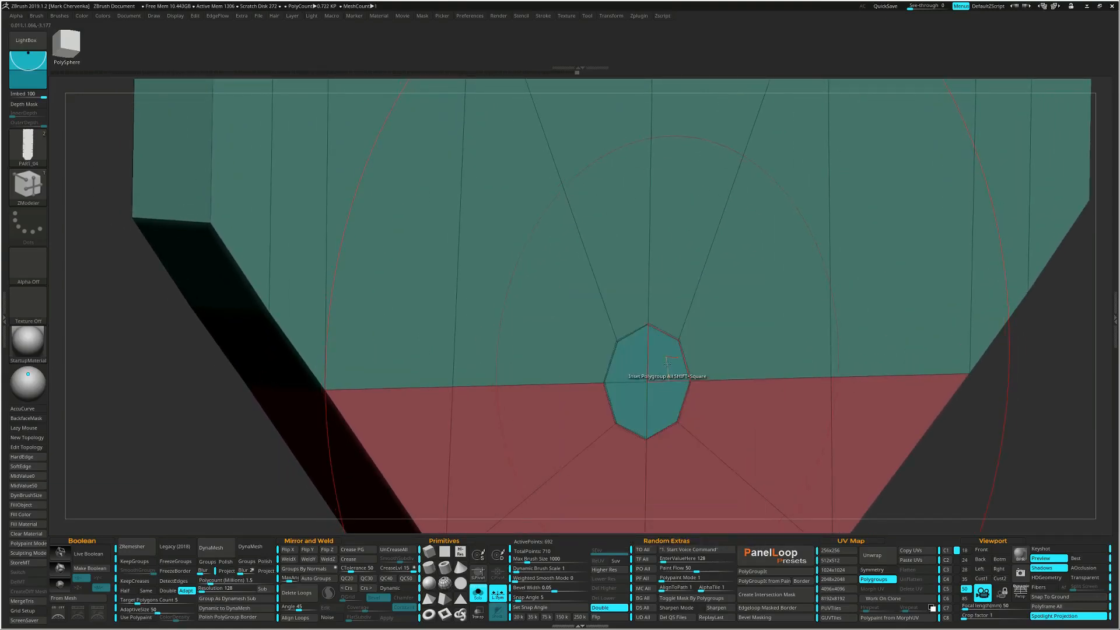
{"action": "left_click_drag", "start_coordinate": [668, 363], "coordinate": [666, 363]}
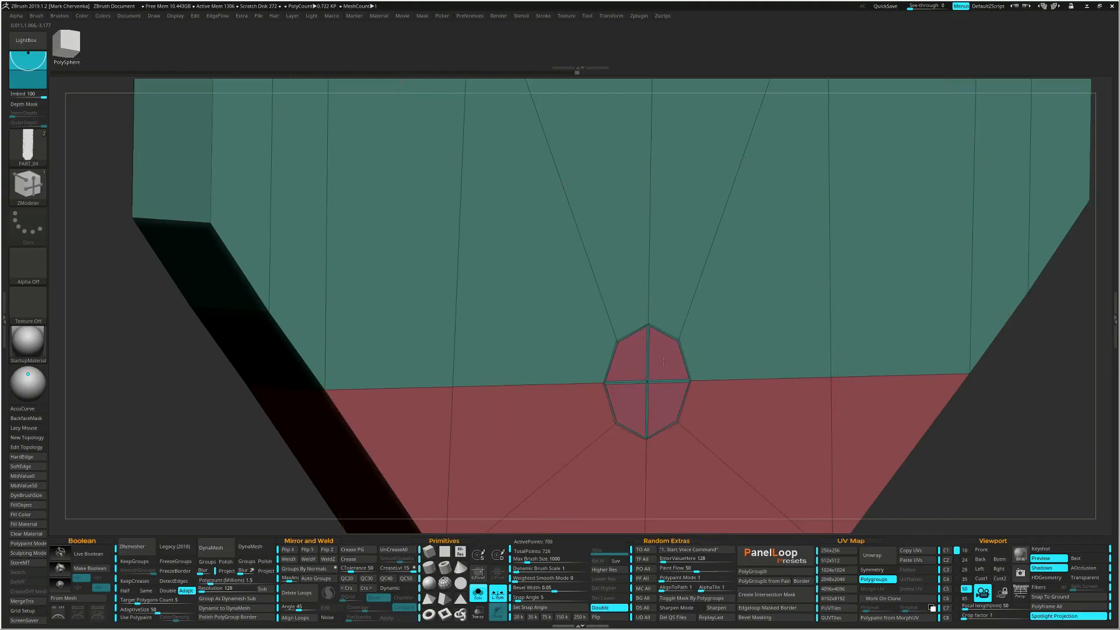
{"action": "key", "text": "space"}
{"action": "key", "text": "ctrl+z"}
{"action": "key", "text": "space"}
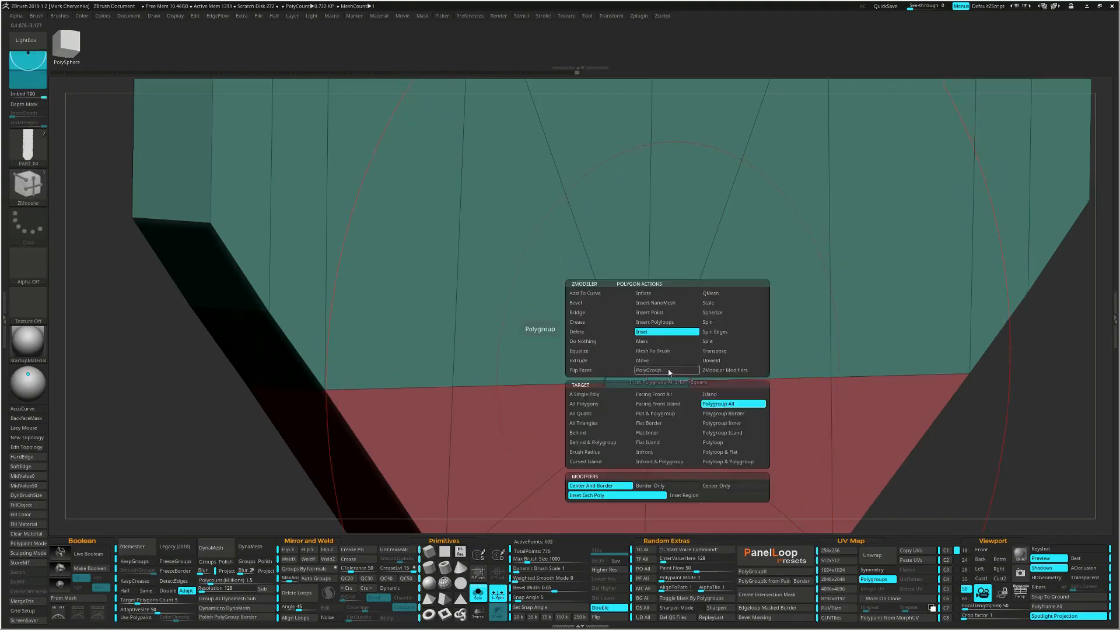
{"action": "left_click", "coordinate": [682, 495]}
{"action": "left_click_drag", "start_coordinate": [660, 370], "coordinate": [657, 367]}
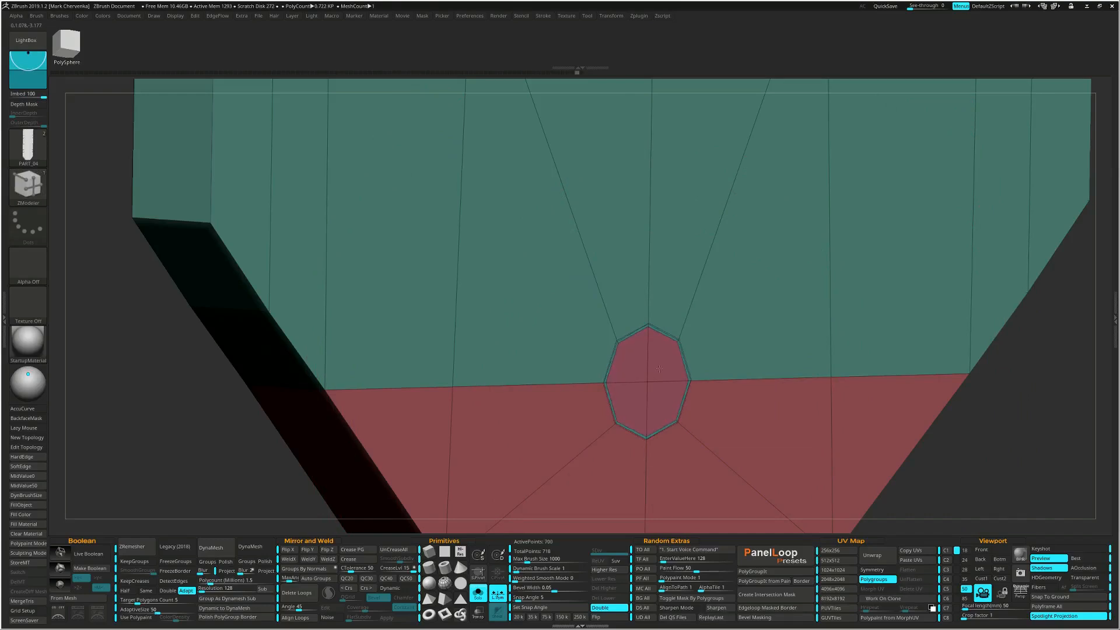
- Push the thin ring around the octagon inward using QMesh with the Polyloop target to form a narrow groove
{"action": "right_click_drag", "start_coordinate": [607, 341], "coordinate": [615, 362], "text": "ctrl"}
{"action": "key", "text": "space"}
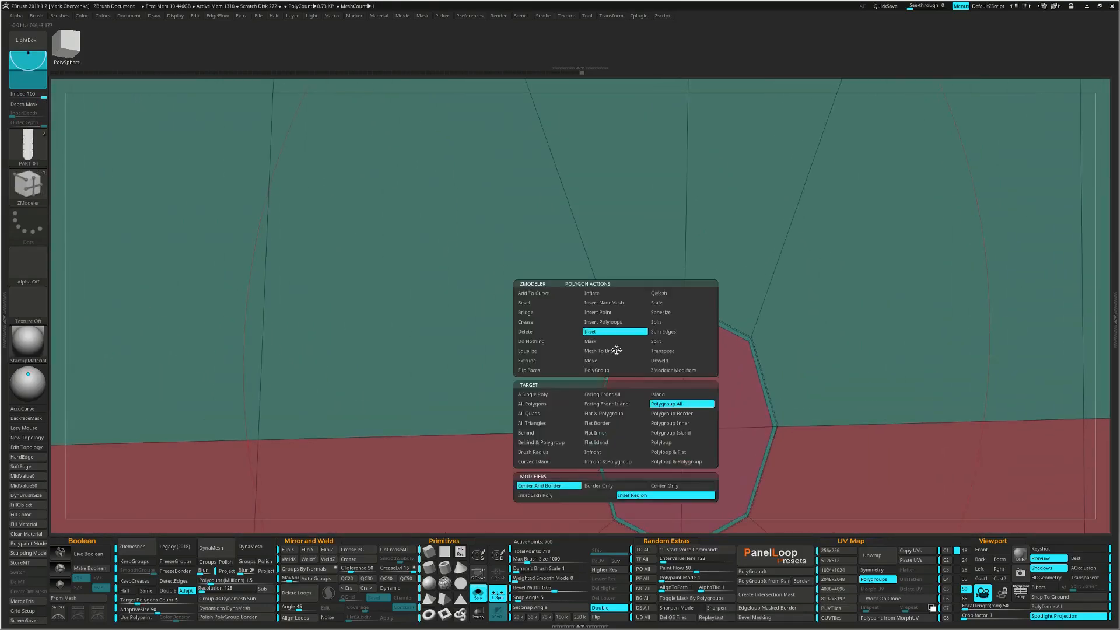
{"action": "left_click", "coordinate": [665, 295]}
{"action": "left_click", "coordinate": [678, 442]}
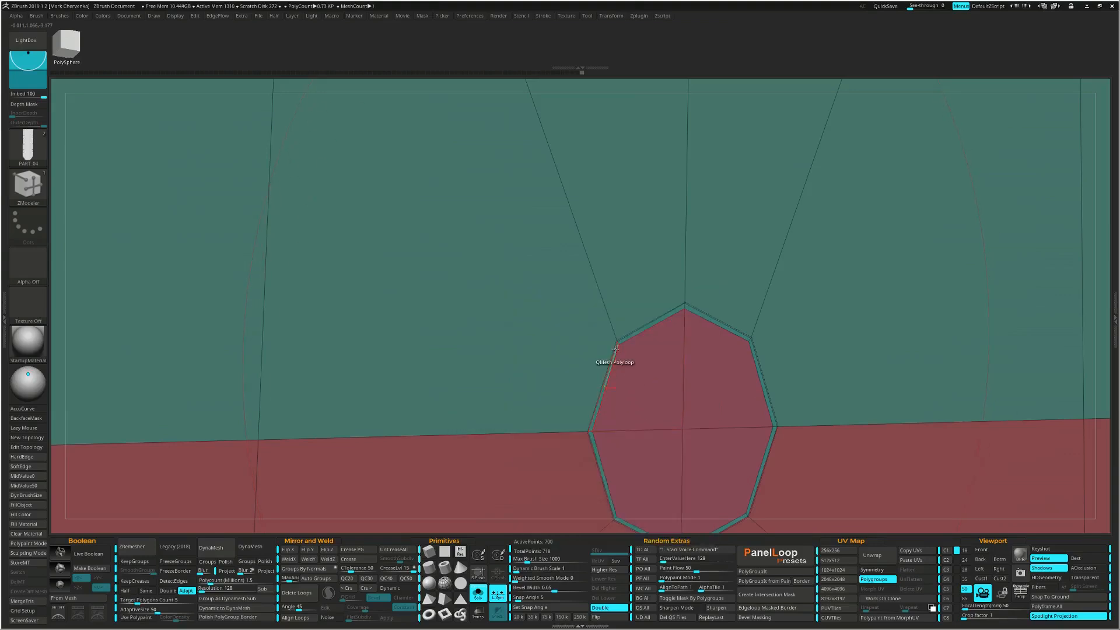
{"action": "left_click_drag", "start_coordinate": [616, 349], "coordinate": [599, 352]}
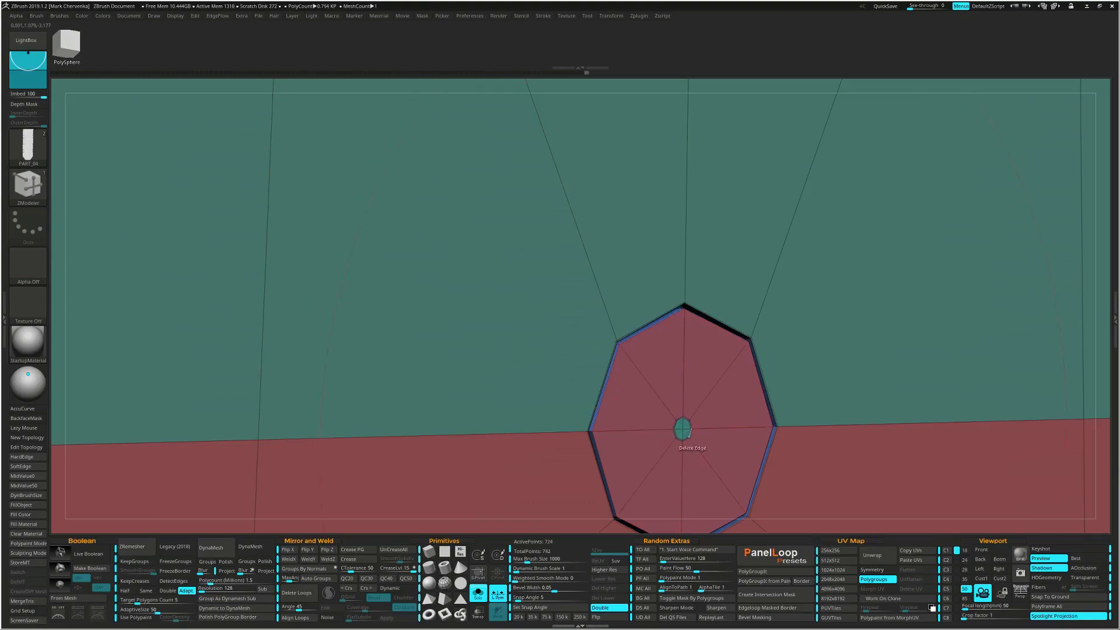
- Set the QMesh target to Polygroup Island and push in the small octagon at the disc's centre
{"action": "key", "text": "space"}
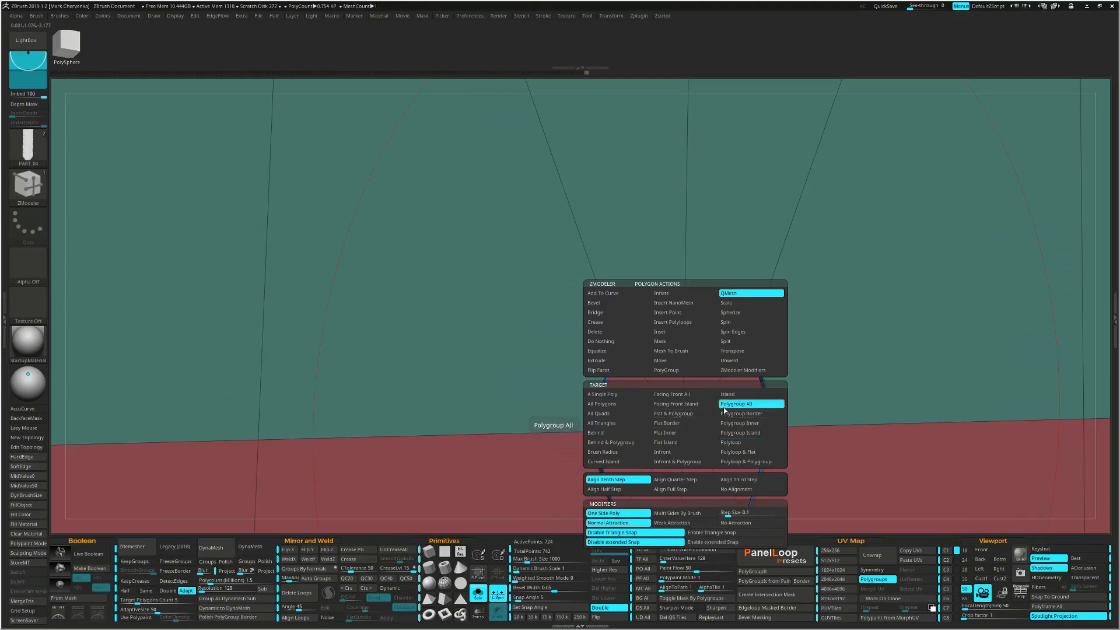
{"action": "left_click", "coordinate": [750, 409]}
{"action": "key", "text": "space"}
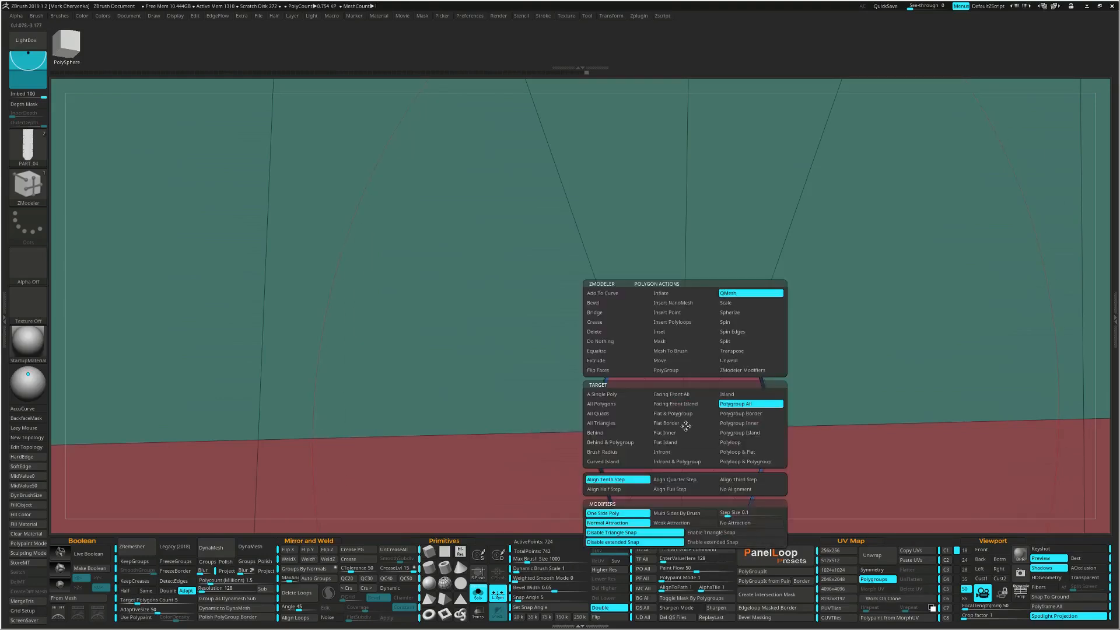
{"action": "left_click", "coordinate": [730, 435]}
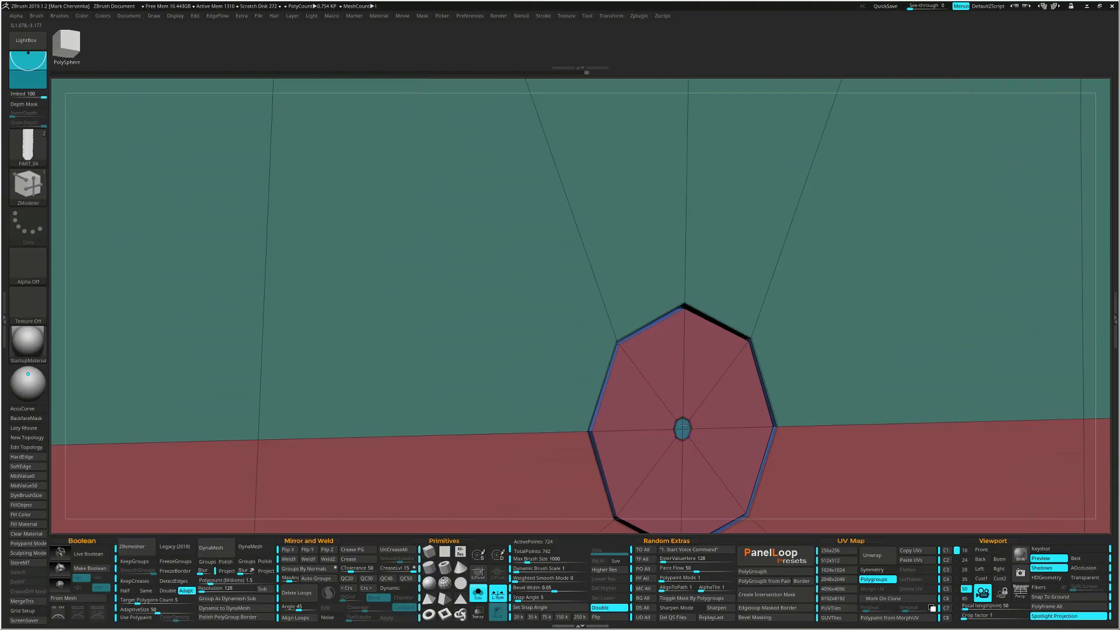
{"action": "right_click_drag", "start_coordinate": [672, 427], "coordinate": [655, 396], "text": "ctrl"}
{"action": "mouse_move", "coordinate": [803, 475]}
{"action": "right_mouse_down", "text": "ctrl"}
{"action": "mouse_move", "coordinate": [763, 418]}
{"action": "mouse_move", "coordinate": [709, 416]}
{"action": "mouse_move", "coordinate": [511, 498]}
{"action": "right_mouse_up", "text": "ctrl"}
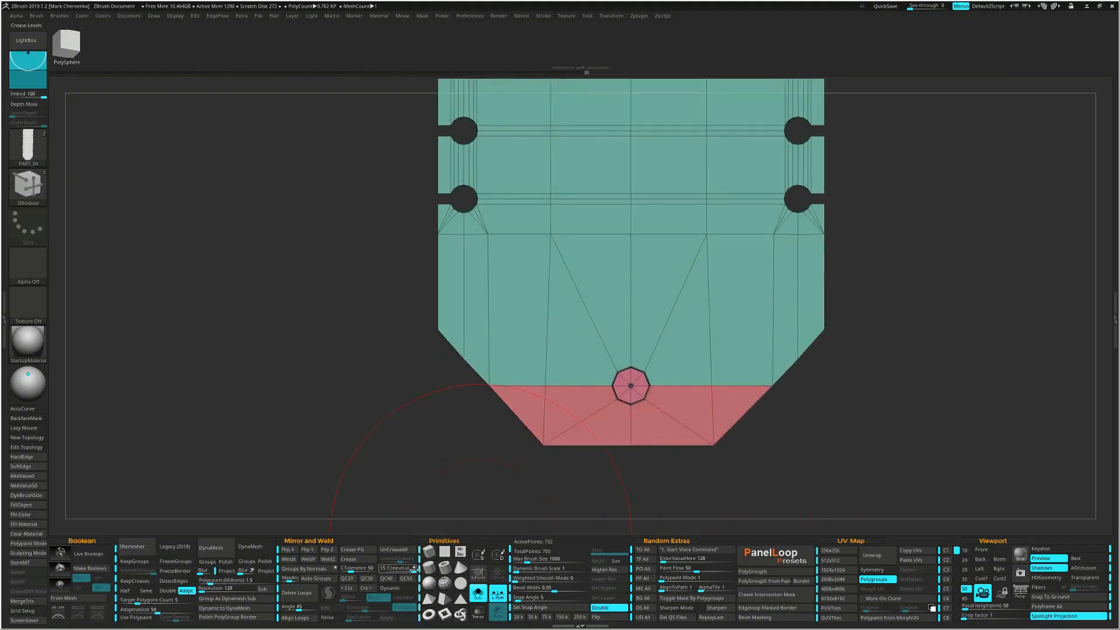
- Crease the plate with QC50 under dynamic subdivision, and crease the corner edges of its lower taper
{"action": "left_click", "coordinate": [408, 579]}
{"action": "right_click_drag", "start_coordinate": [672, 474], "coordinate": [670, 416], "text": "ctrl"}
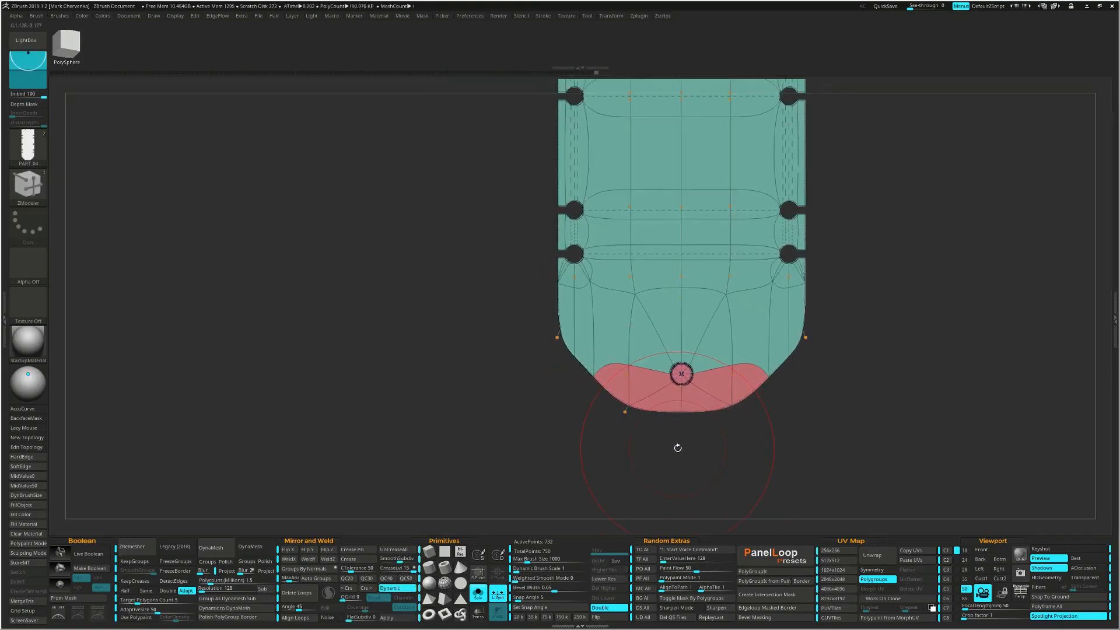
{"action": "right_click_drag", "start_coordinate": [570, 368], "coordinate": [591, 343]}
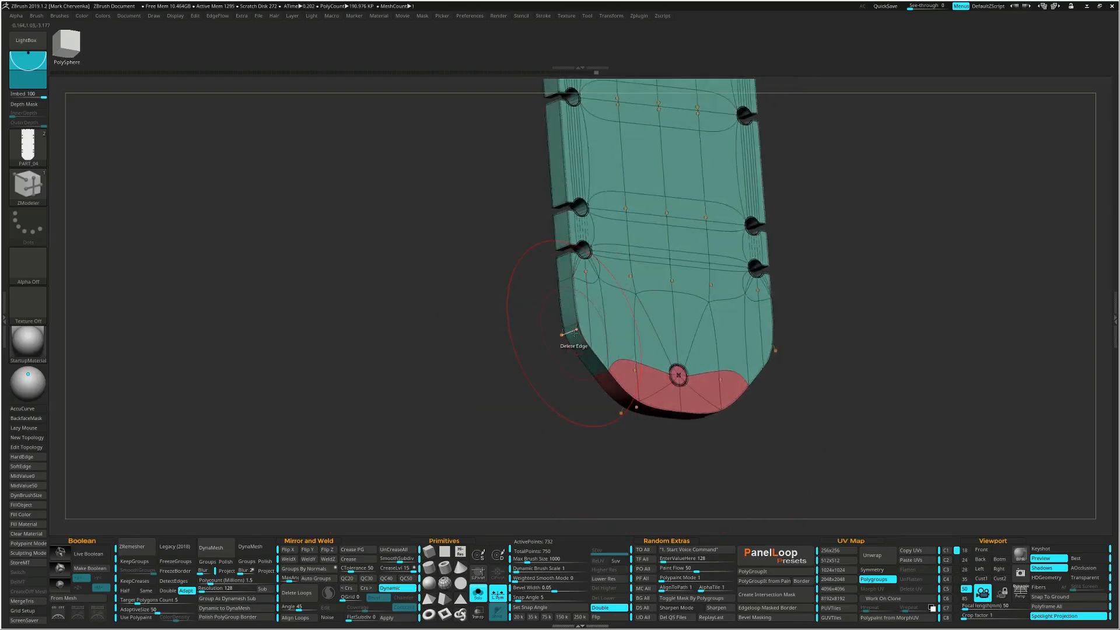
{"action": "right_click", "coordinate": [575, 331]}
{"action": "left_click", "coordinate": [492, 391]}
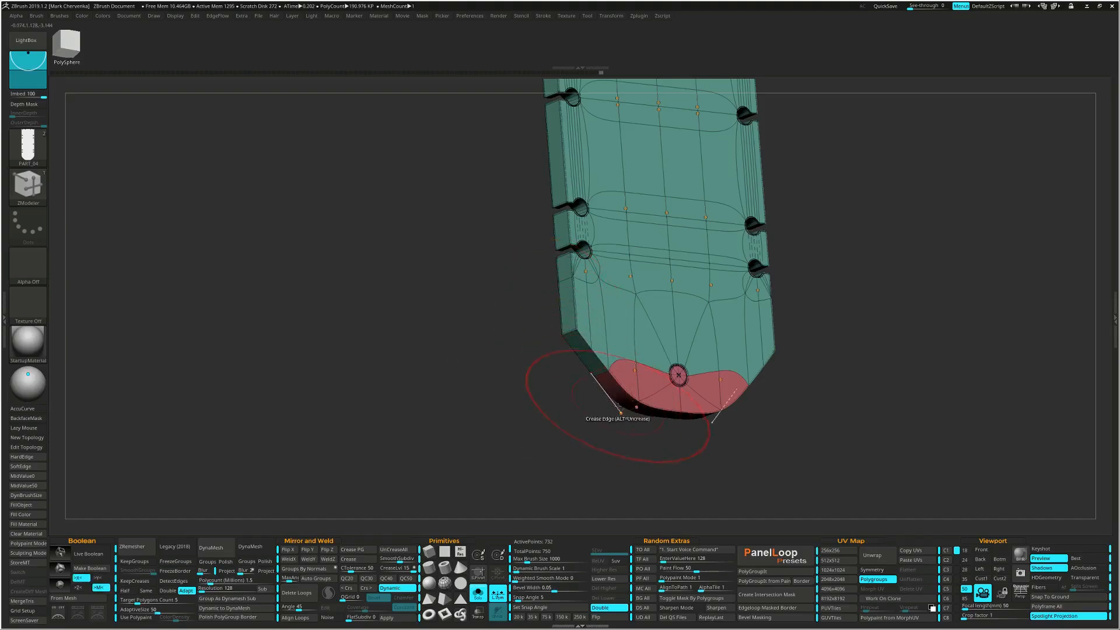
{"action": "right_click_drag", "start_coordinate": [632, 414], "coordinate": [613, 380]}
{"action": "left_click", "coordinate": [623, 389]}
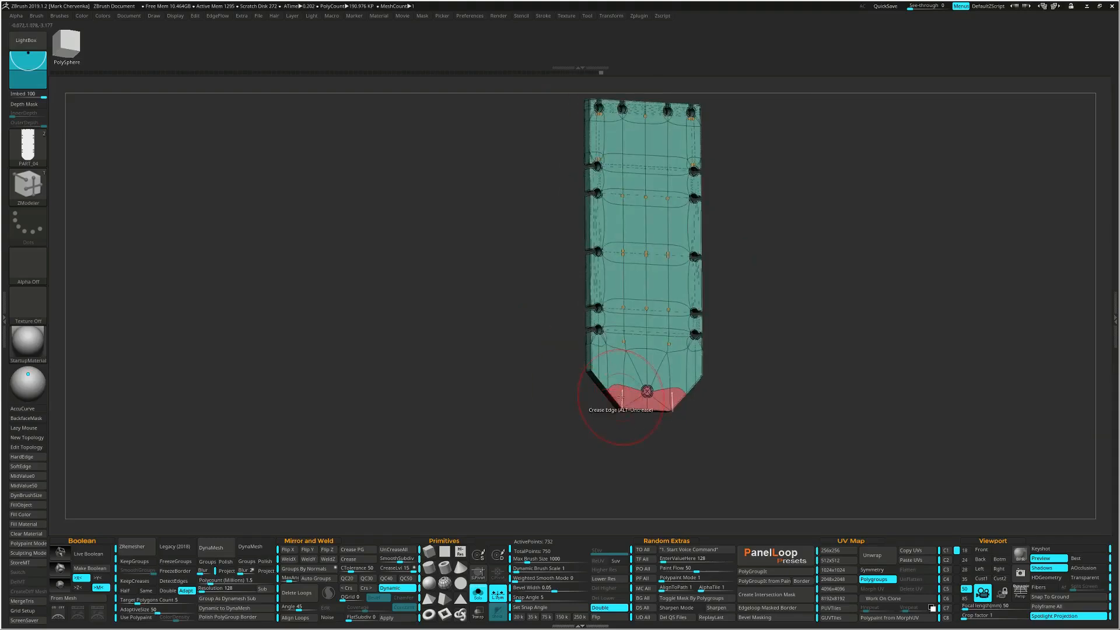
- Hide the polyframe and inspect the shape of the whole smoothed plate
{"action": "key", "text": "shift+f"}
{"action": "key", "text": "f"}
{"action": "mouse_move", "coordinate": [746, 386]}
{"action": "right_mouse_down"}
{"action": "mouse_move", "coordinate": [772, 387]}
{"action": "mouse_move", "coordinate": [765, 381]}
{"action": "right_mouse_up"}
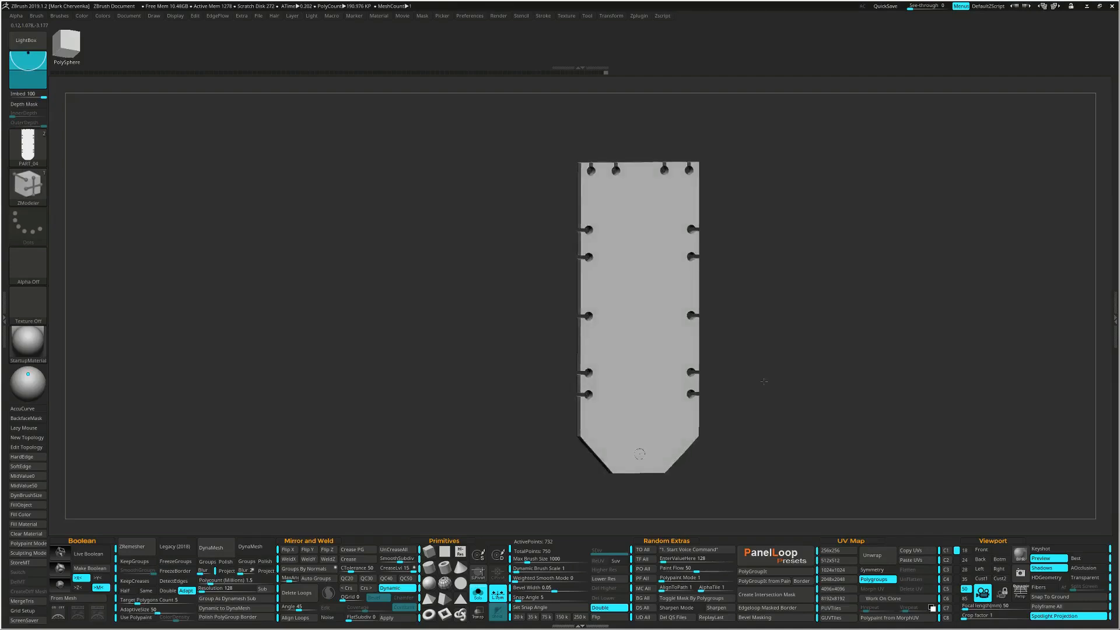
- Switch to the vehicle's full tool and insert the notched plate as a subtool below the plain front plate
{"action": "left_click", "coordinate": [1114, 319]}
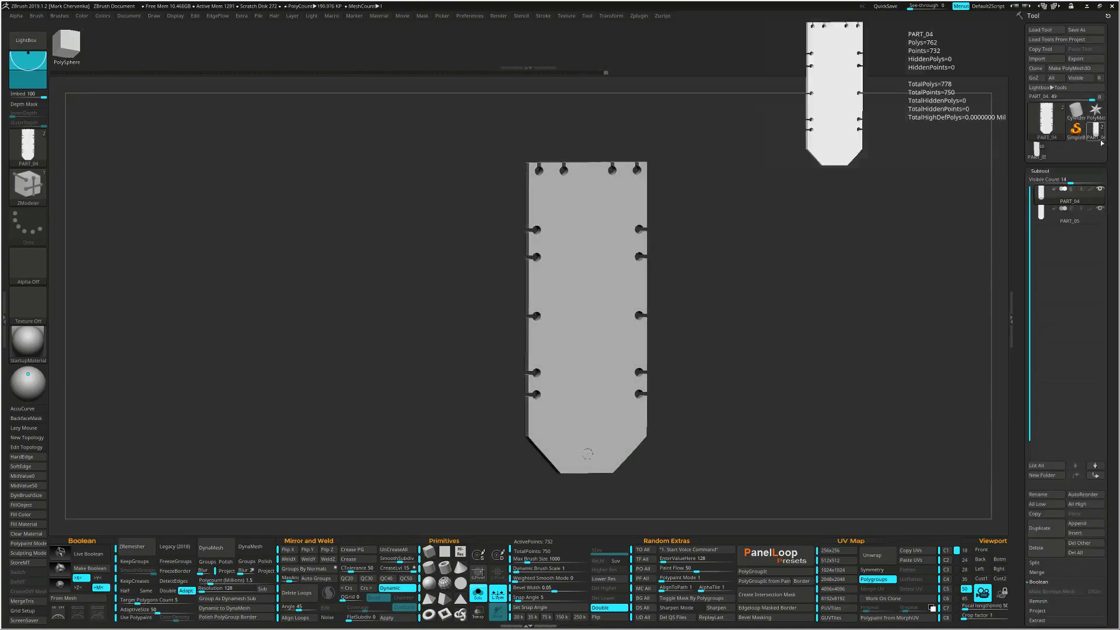
{"action": "left_click", "coordinate": [1043, 157]}
{"action": "right_click_drag", "start_coordinate": [743, 300], "coordinate": [814, 332]}
{"action": "key", "text": "ctrl+shift+s"}
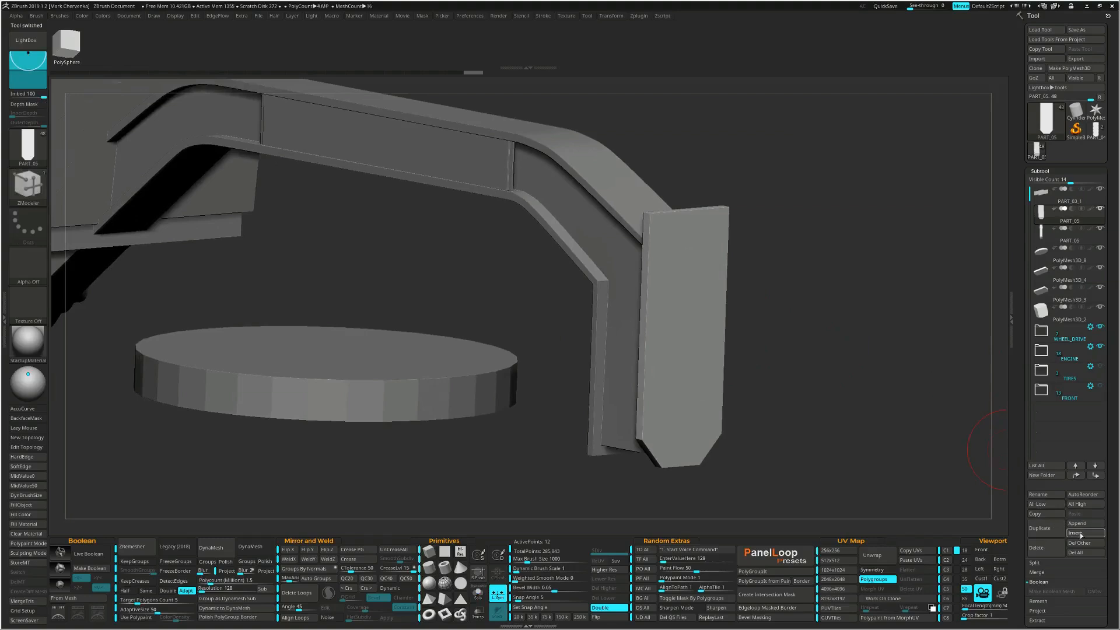
{"action": "left_click", "coordinate": [1080, 533]}
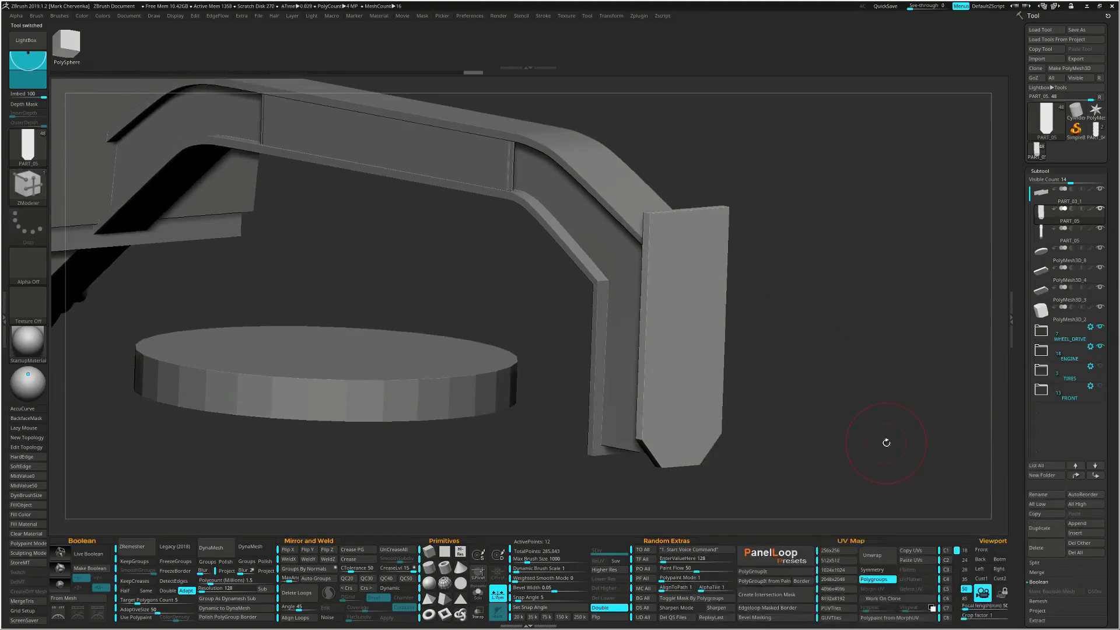
{"action": "left_click", "coordinate": [1090, 526]}
{"action": "left_click", "coordinate": [919, 512]}
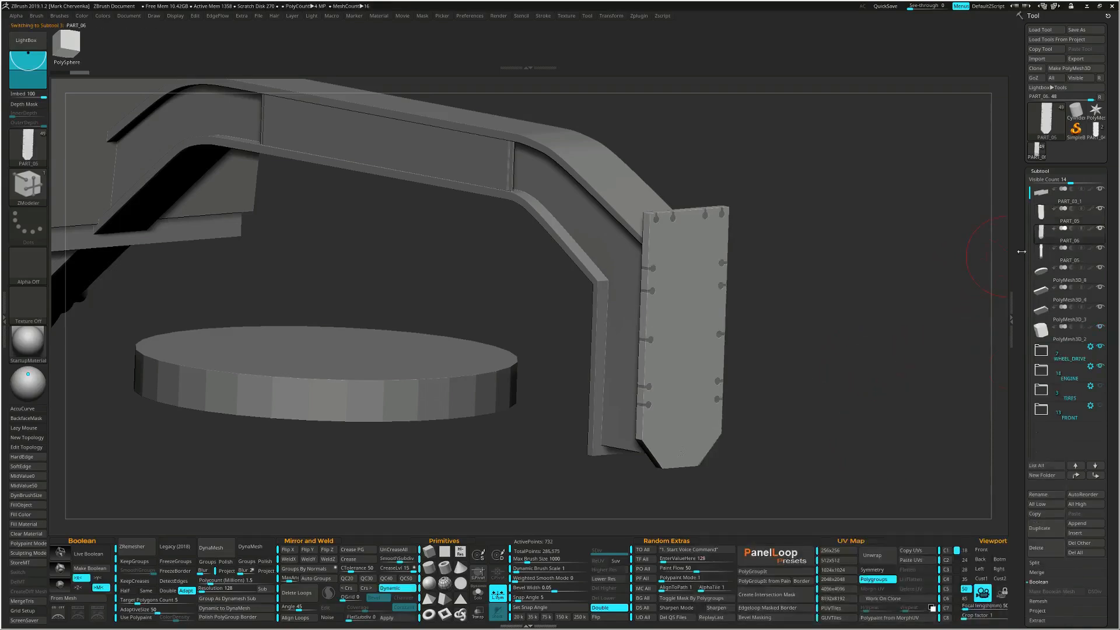
- Delete the old plain front plate subtool PART_05, accepting the deletion permanently for this session
{"action": "left_click", "coordinate": [1059, 219]}
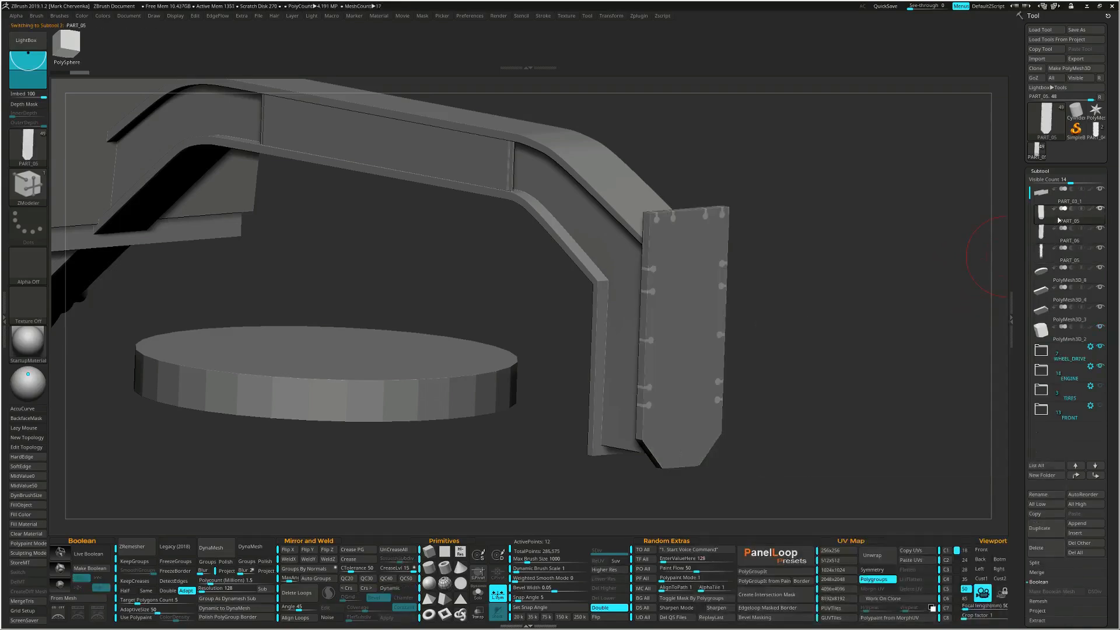
{"action": "left_click", "coordinate": [1043, 548]}
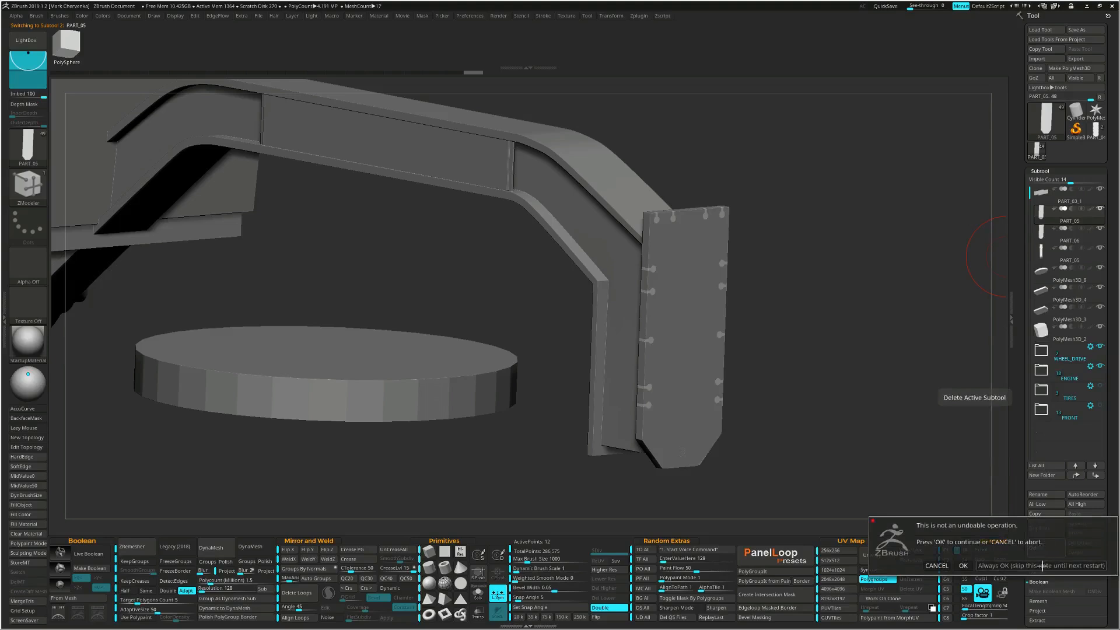
{"action": "left_click", "coordinate": [1042, 566]}
- Bevel the octagonal outline on the notched plate with ZModeler's edge Bevel, set to EdgeLoop Complete and Single Row
{"action": "left_click_drag", "start_coordinate": [803, 387], "coordinate": [695, 369]}
{"action": "mouse_move", "coordinate": [688, 431]}
{"action": "right_mouse_down", "text": "alt"}
{"action": "mouse_move", "coordinate": [662, 315]}
{"action": "mouse_move", "coordinate": [727, 424]}
{"action": "mouse_move", "coordinate": [675, 338]}
{"action": "mouse_move", "coordinate": [682, 382]}
{"action": "mouse_move", "coordinate": [671, 343]}
{"action": "mouse_move", "coordinate": [685, 370]}
{"action": "right_mouse_up", "text": "alt"}
{"action": "key", "text": "shift+f"}
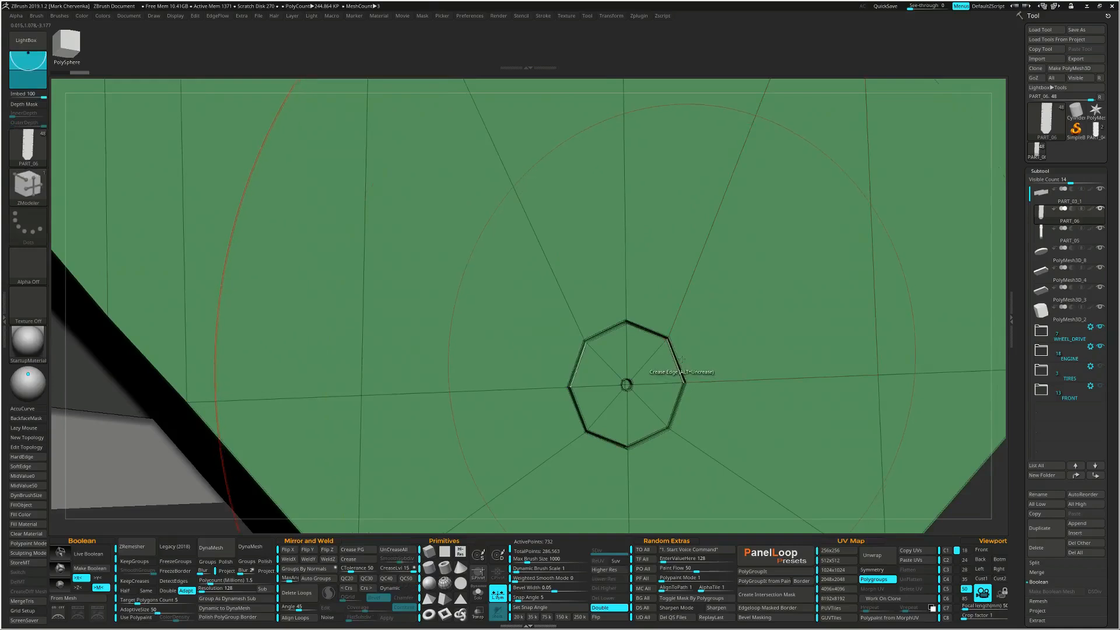
{"action": "key", "text": "space"}
{"action": "left_click", "coordinate": [618, 376]}
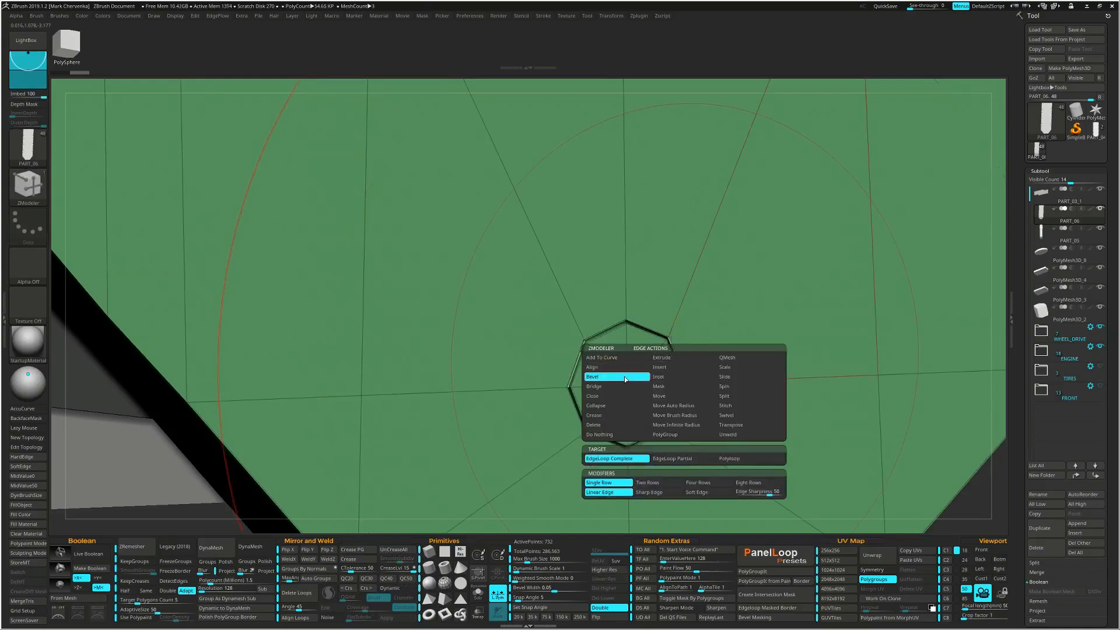
{"action": "left_click", "coordinate": [610, 469]}
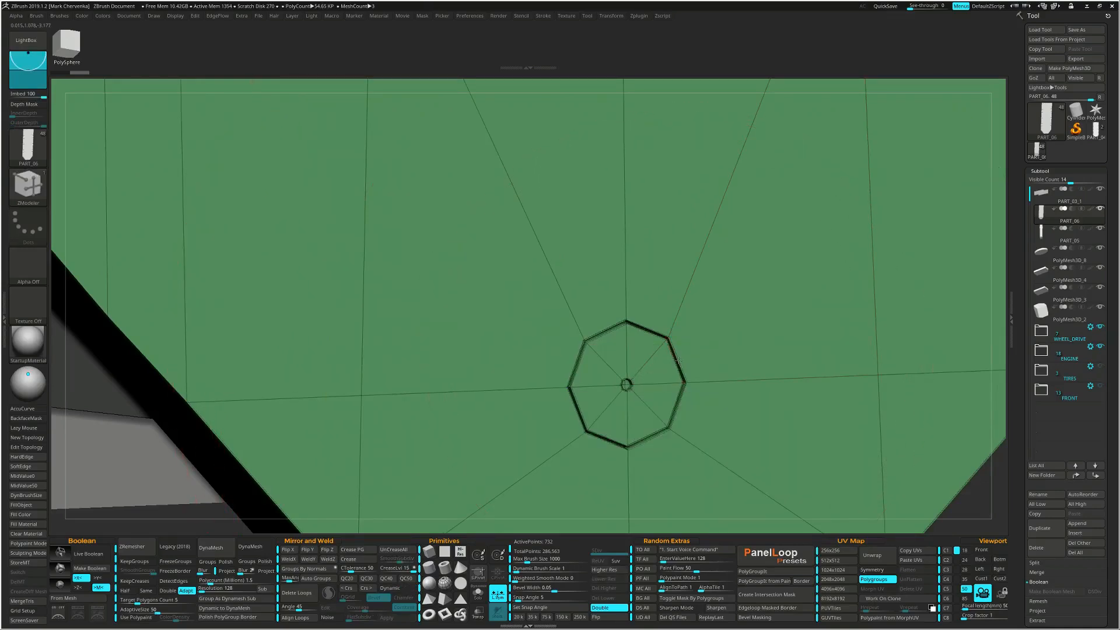
{"action": "key", "text": "ctrl"}
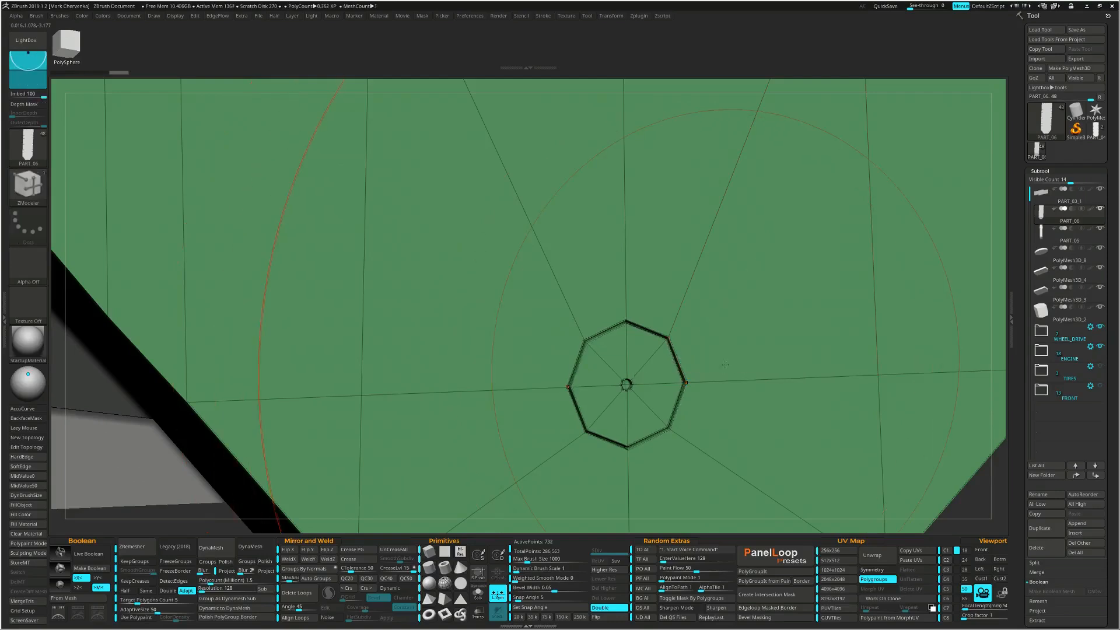
{"action": "right_click_drag", "start_coordinate": [693, 382], "coordinate": [731, 430], "text": "ctrl"}
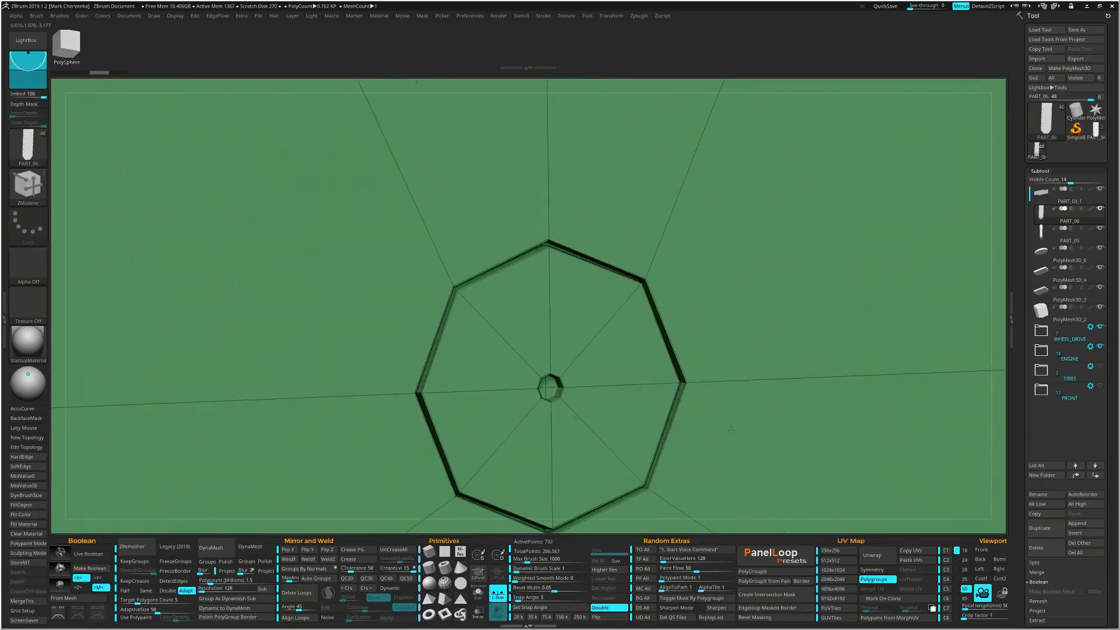
{"action": "left_click", "coordinate": [678, 346]}
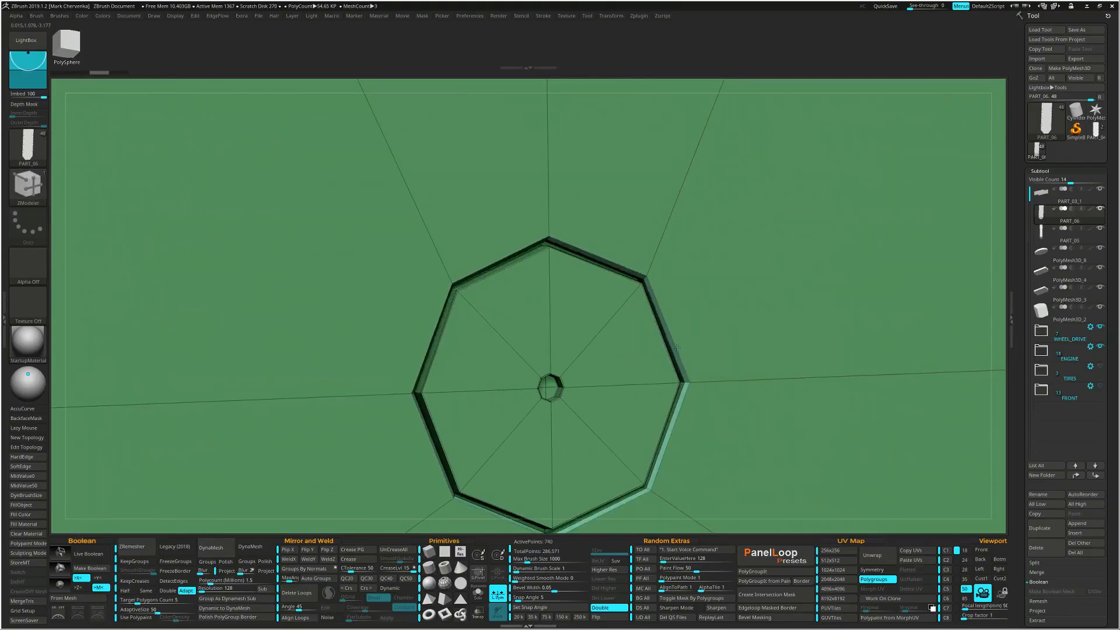
- Set the polygon action to Crease Polyloop for the bevelled ring, then enable dynamic subdivision with Always YES and hide the polyframe
{"action": "key", "text": "space"}
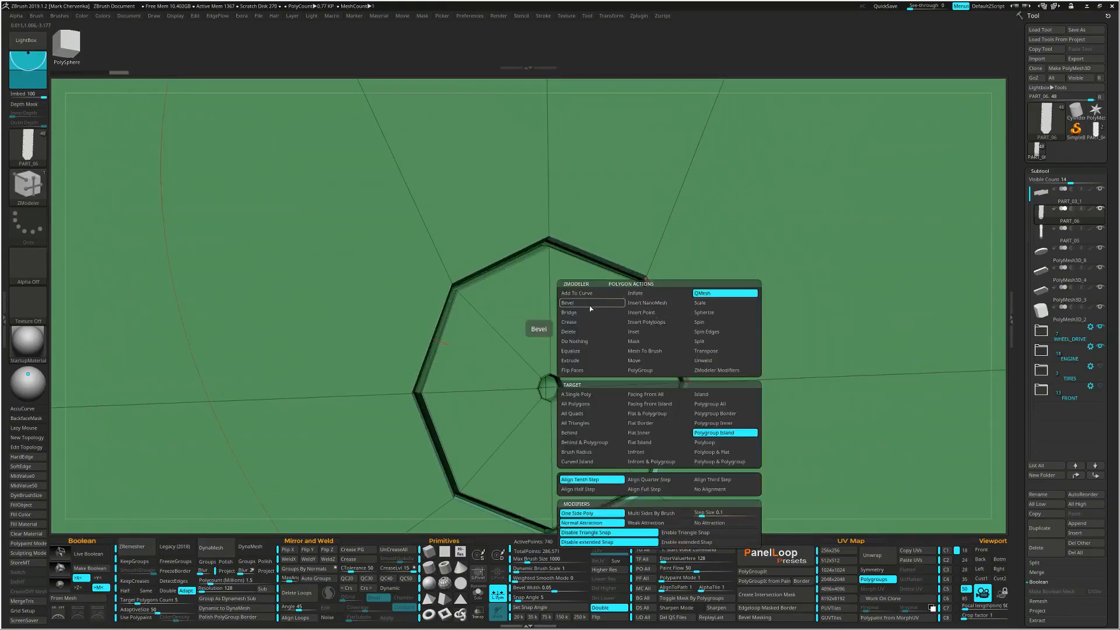
{"action": "left_click", "coordinate": [580, 323]}
{"action": "left_click", "coordinate": [704, 433]}
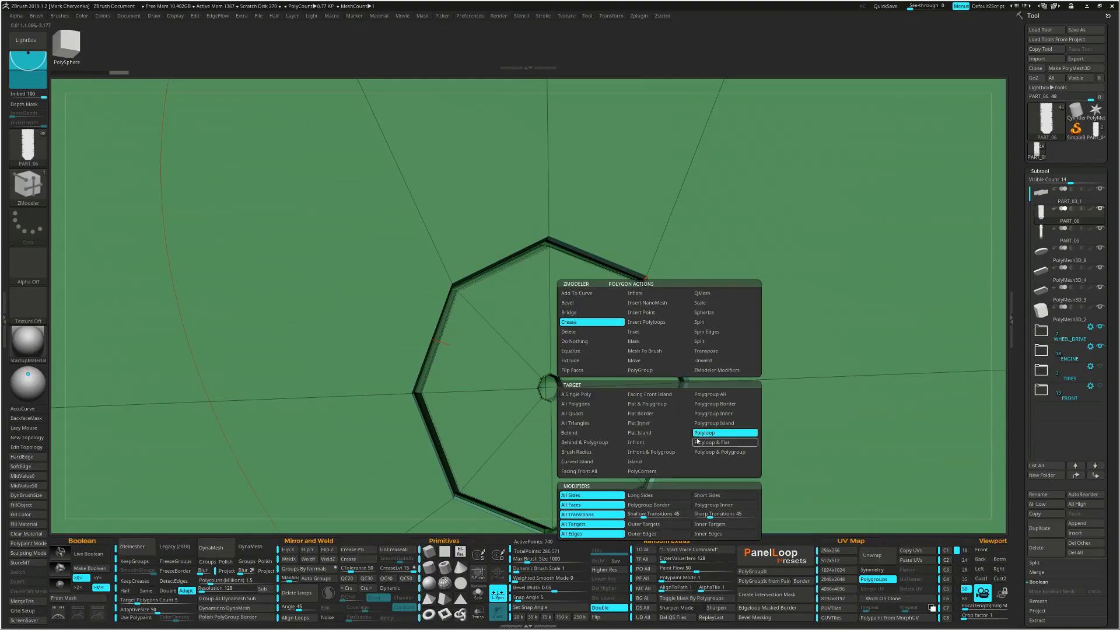
{"action": "left_click", "coordinate": [660, 314]}
{"action": "key", "text": "d"}
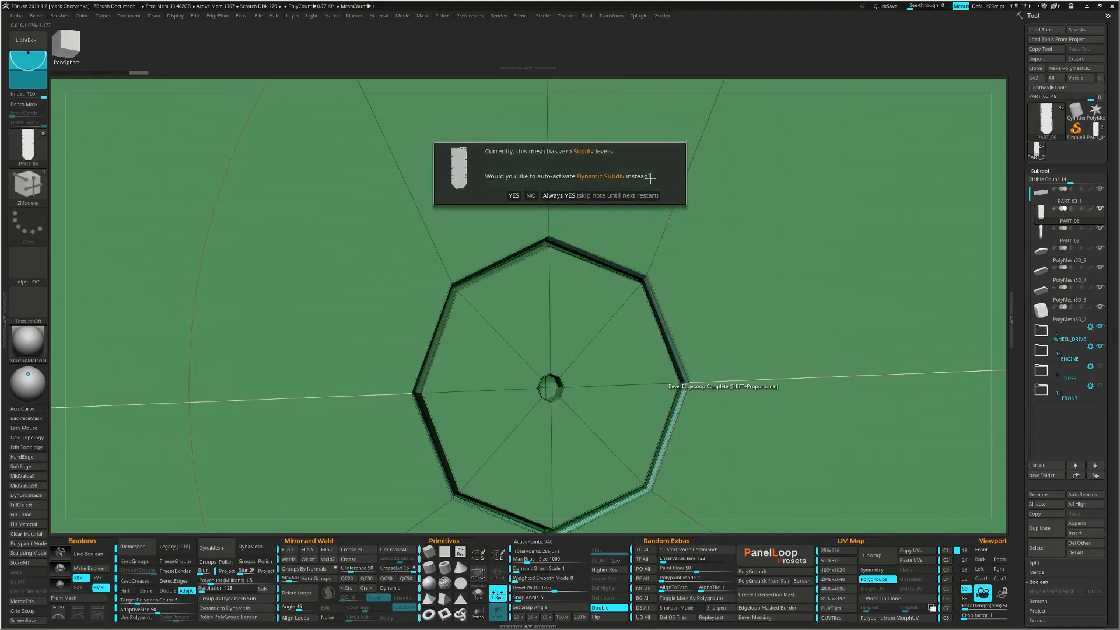
{"action": "left_click", "coordinate": [648, 198]}
{"action": "right_click_drag", "start_coordinate": [715, 321], "coordinate": [631, 226], "text": "ctrl"}
{"action": "key", "text": "shift+f"}
{"action": "right_click_drag", "start_coordinate": [723, 345], "coordinate": [612, 233], "text": "ctrl"}
{"action": "right_click_drag", "start_coordinate": [675, 285], "coordinate": [540, 347]}
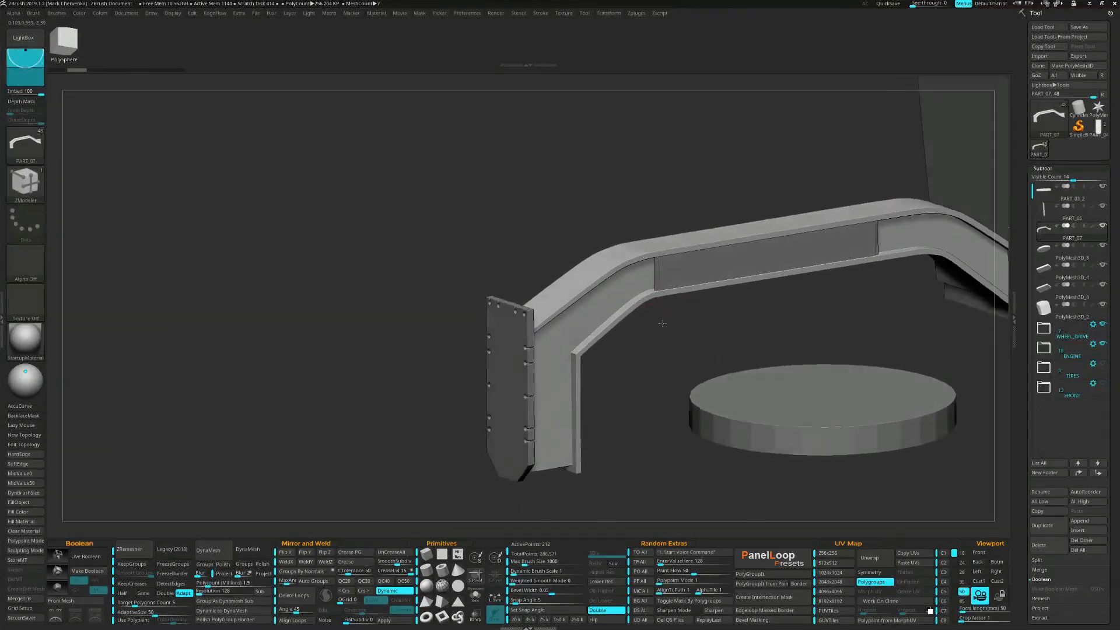
- Copy the recessed web faces at the arm's front bend into their own polygroup and split them off as a separate subtool
{"action": "left_click_drag", "start_coordinate": [662, 323], "coordinate": [672, 341]}
{"action": "key", "text": "shift+f"}
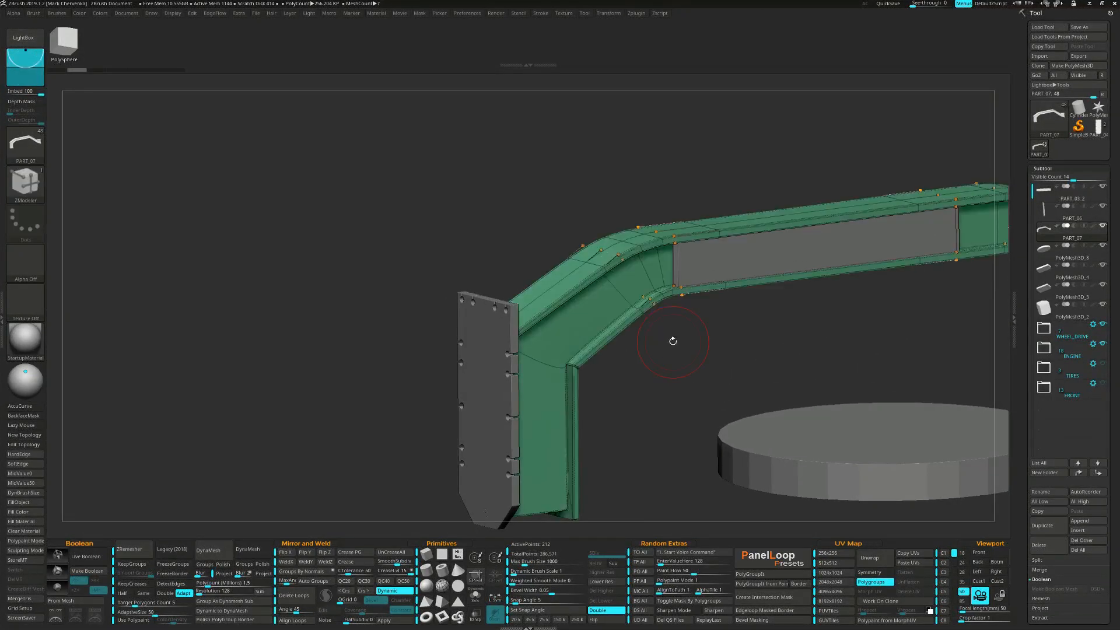
{"action": "key", "text": "shift+d"}
{"action": "right_click_drag", "start_coordinate": [662, 281], "coordinate": [639, 281]}
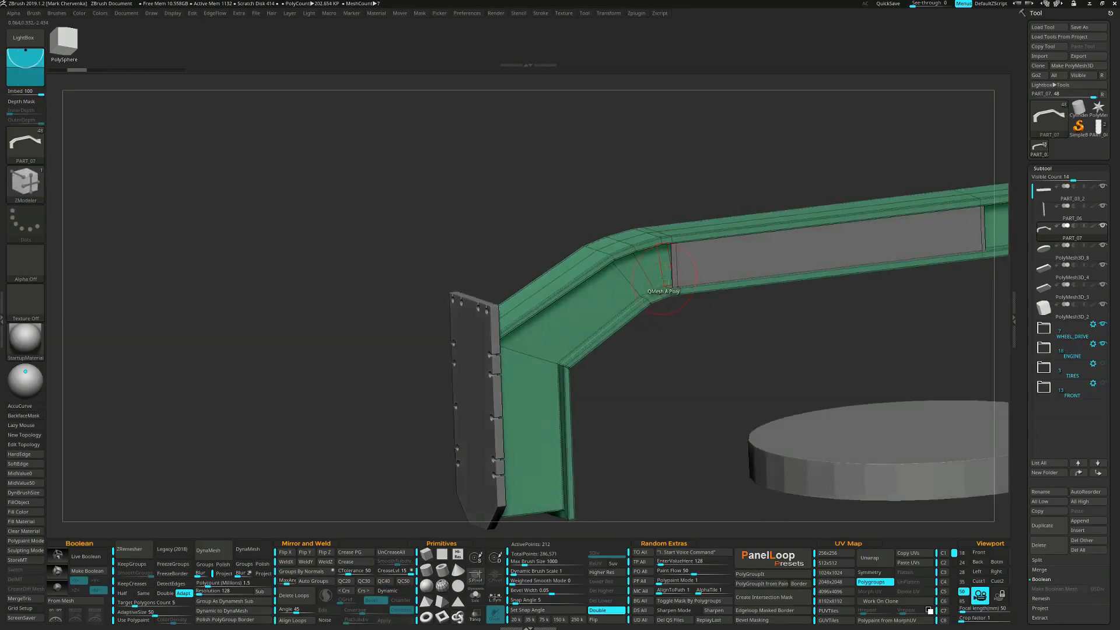
{"action": "left_click_drag", "start_coordinate": [666, 277], "coordinate": [596, 313]}
{"action": "right_click_drag", "start_coordinate": [596, 311], "coordinate": [597, 308]}
{"action": "left_click", "coordinate": [592, 310]}
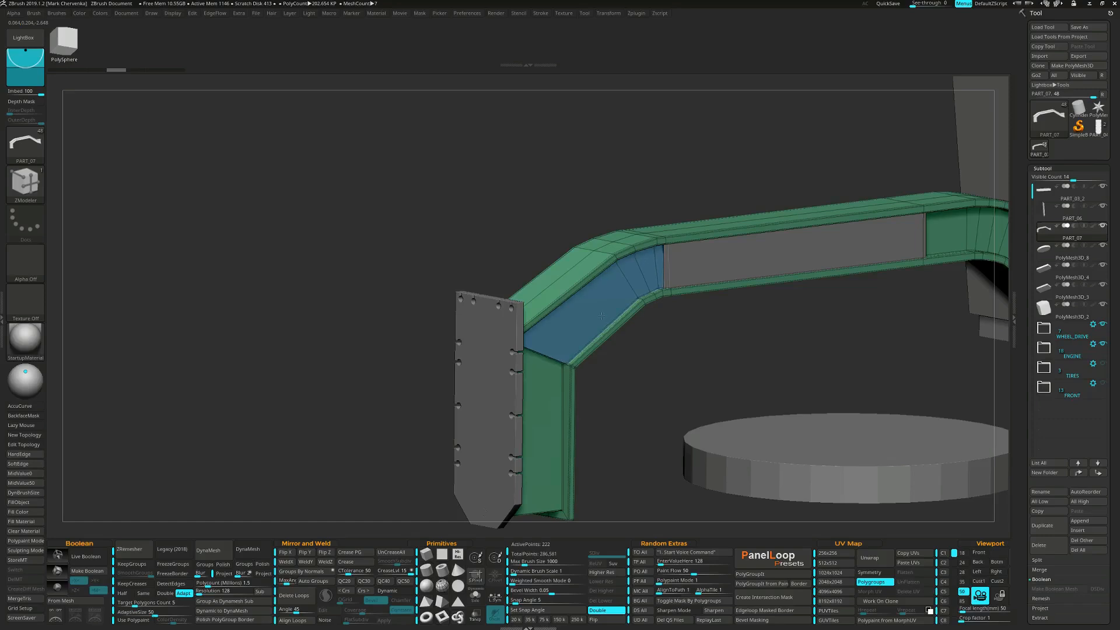
{"action": "right_click_drag", "start_coordinate": [650, 343], "coordinate": [644, 344]}
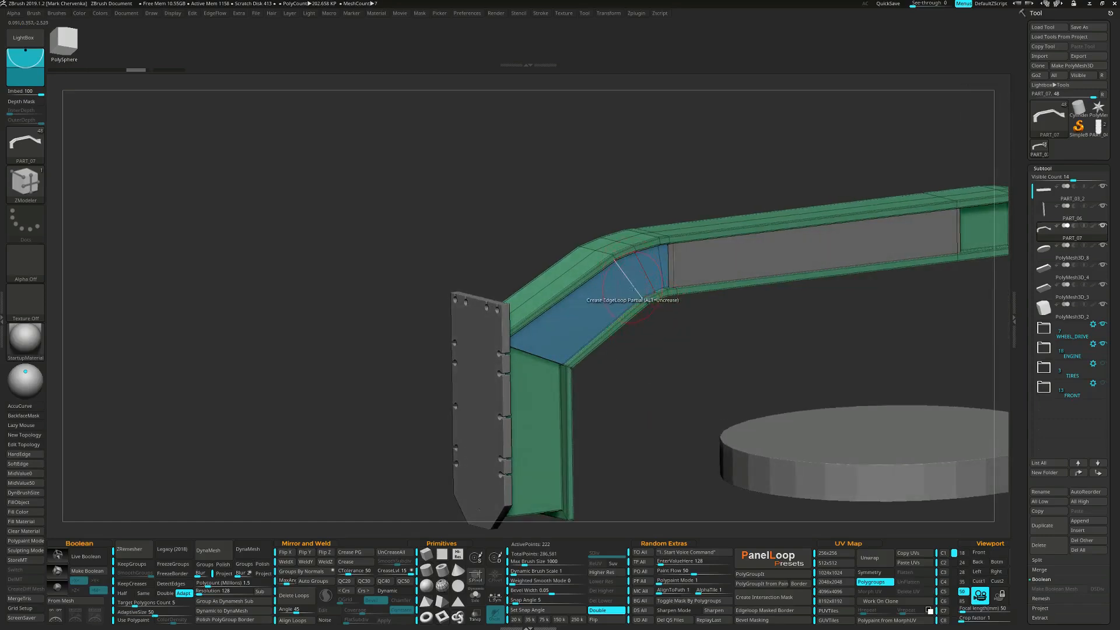
{"action": "left_click", "coordinate": [640, 295], "text": "ctrl+shift"}
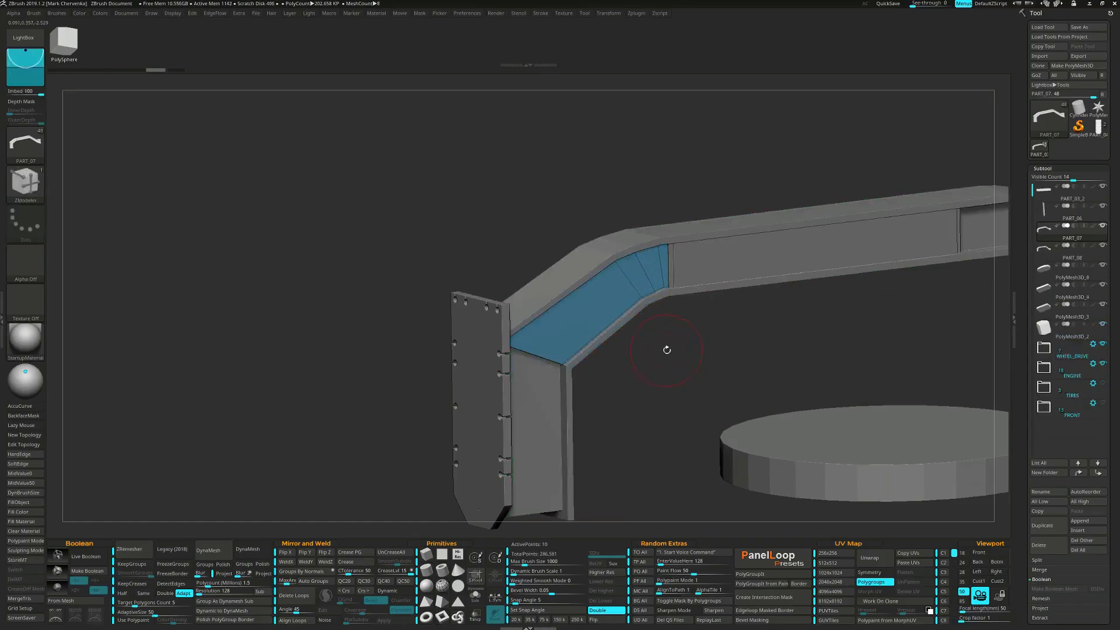
- Thicken the split-off bend panel using QMesh on All Polygons, keeping it thin enough to sit inside the arm's flanges
{"action": "mouse_move", "coordinate": [665, 348]}
{"action": "right_mouse_down"}
{"action": "mouse_move", "coordinate": [645, 366]}
{"action": "mouse_move", "coordinate": [710, 329]}
{"action": "mouse_move", "coordinate": [703, 292]}
{"action": "mouse_move", "coordinate": [666, 276]}
{"action": "mouse_move", "coordinate": [692, 339]}
{"action": "mouse_move", "coordinate": [685, 307]}
{"action": "right_mouse_up"}
{"action": "key", "text": "space"}
{"action": "left_click", "coordinate": [601, 407]}
{"action": "mouse_move", "coordinate": [674, 308]}
{"action": "right_mouse_down"}
{"action": "mouse_move", "coordinate": [685, 310]}
{"action": "mouse_move", "coordinate": [684, 324]}
{"action": "right_mouse_up"}
{"action": "left_click", "coordinate": [674, 295]}
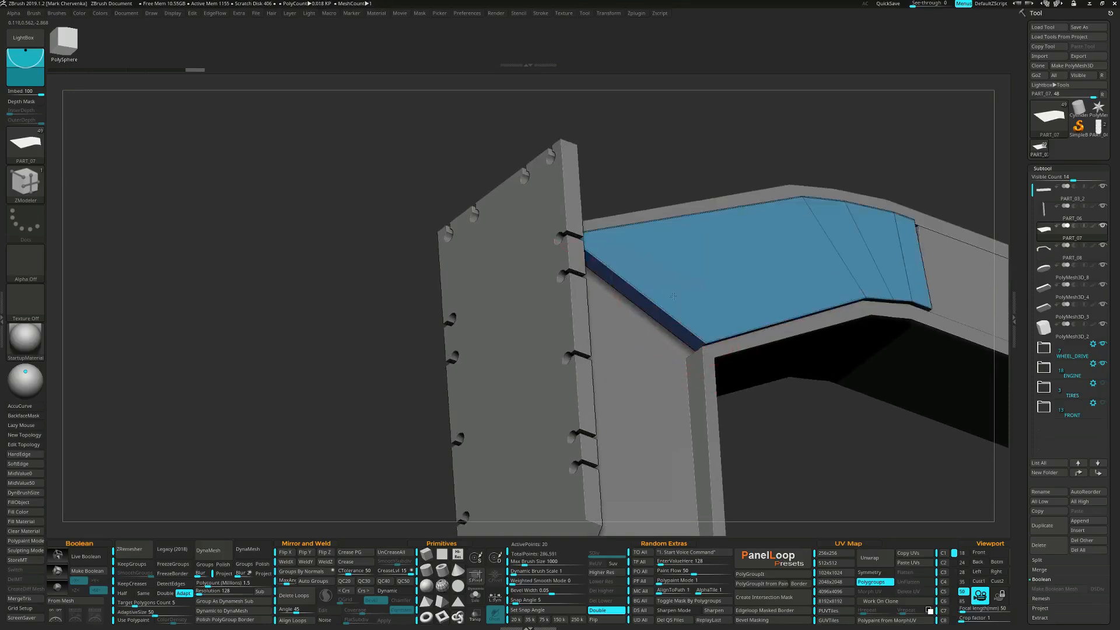
{"action": "key", "text": "ctrl+z"}
{"action": "key", "text": "ctrl+z"}
{"action": "left_click_drag", "start_coordinate": [674, 295], "coordinate": [670, 294]}
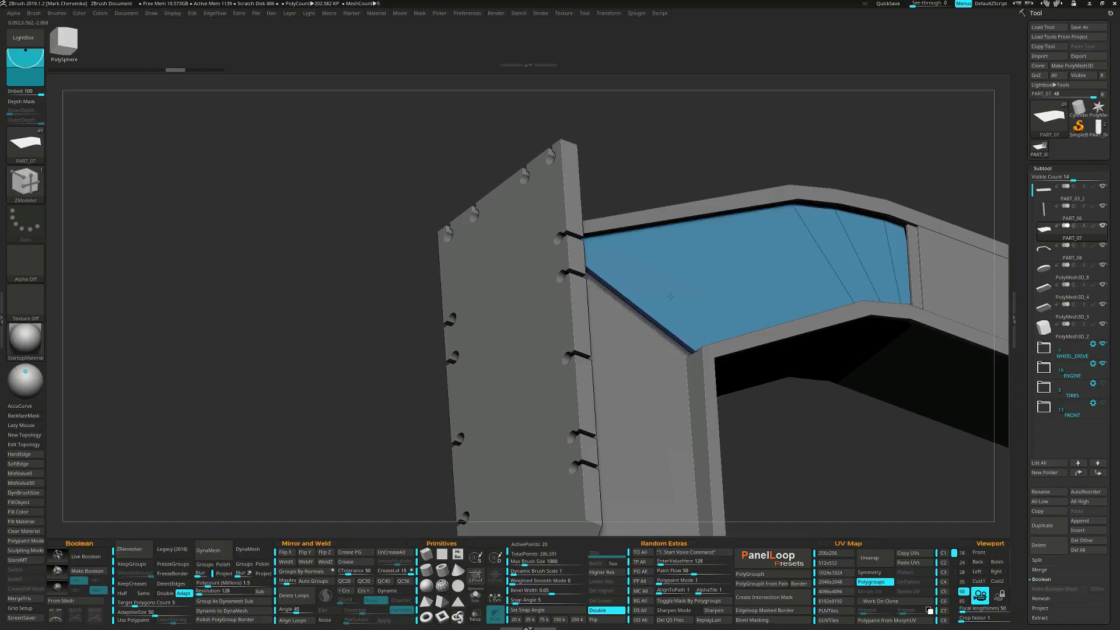
- Extrude the panel's slanted lower end downward with the Gizmo to a horizontal edge, then clear the mask
{"action": "right_click_drag", "start_coordinate": [671, 296], "coordinate": [721, 422]}
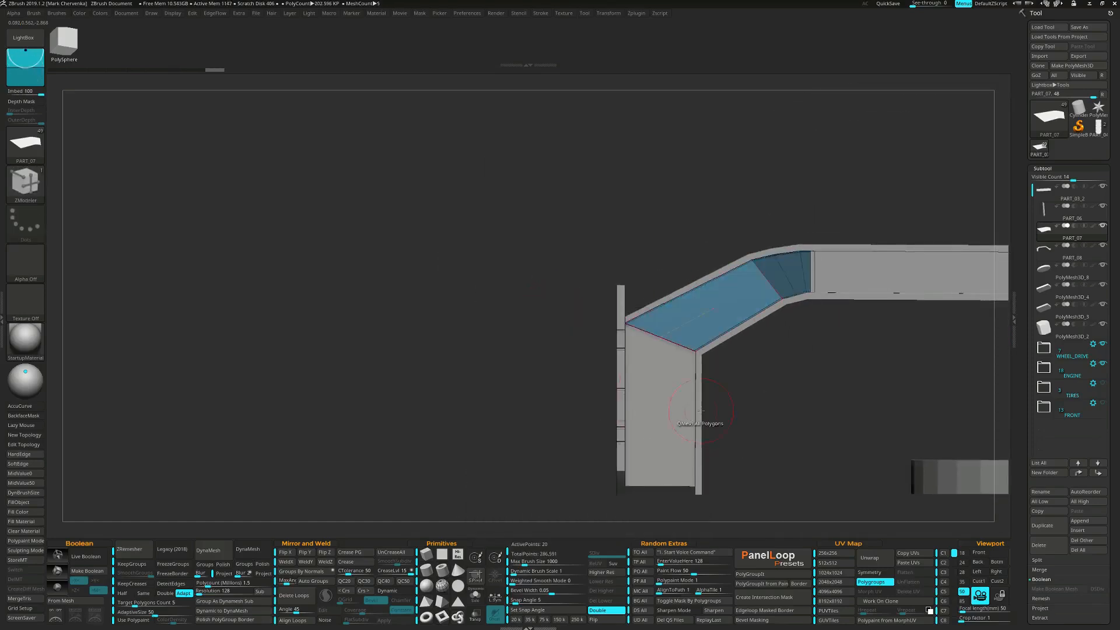
{"action": "key", "text": "w"}
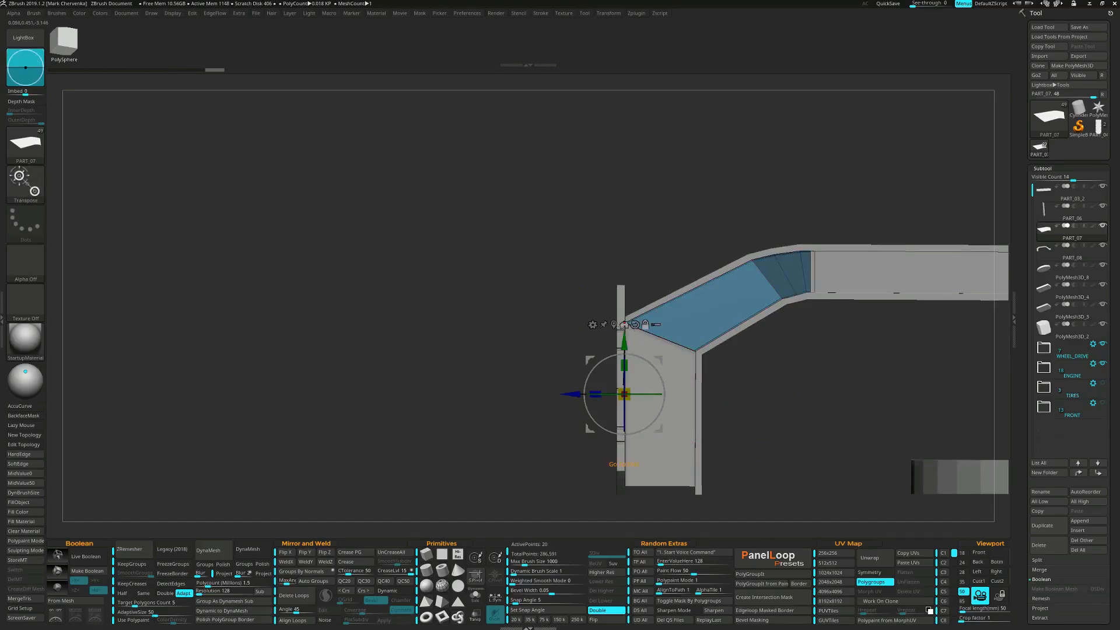
{"action": "left_click", "coordinate": [660, 336], "text": "alt"}
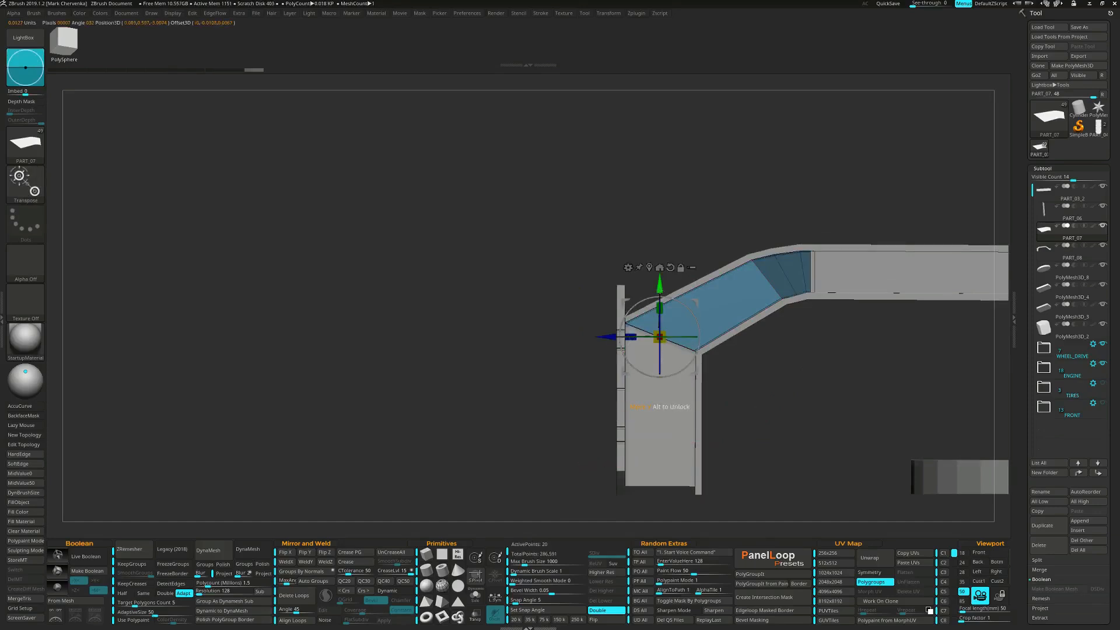
{"action": "key", "text": "ctrl"}
{"action": "left_click_drag", "start_coordinate": [660, 338], "coordinate": [660, 364], "text": "ctrl"}
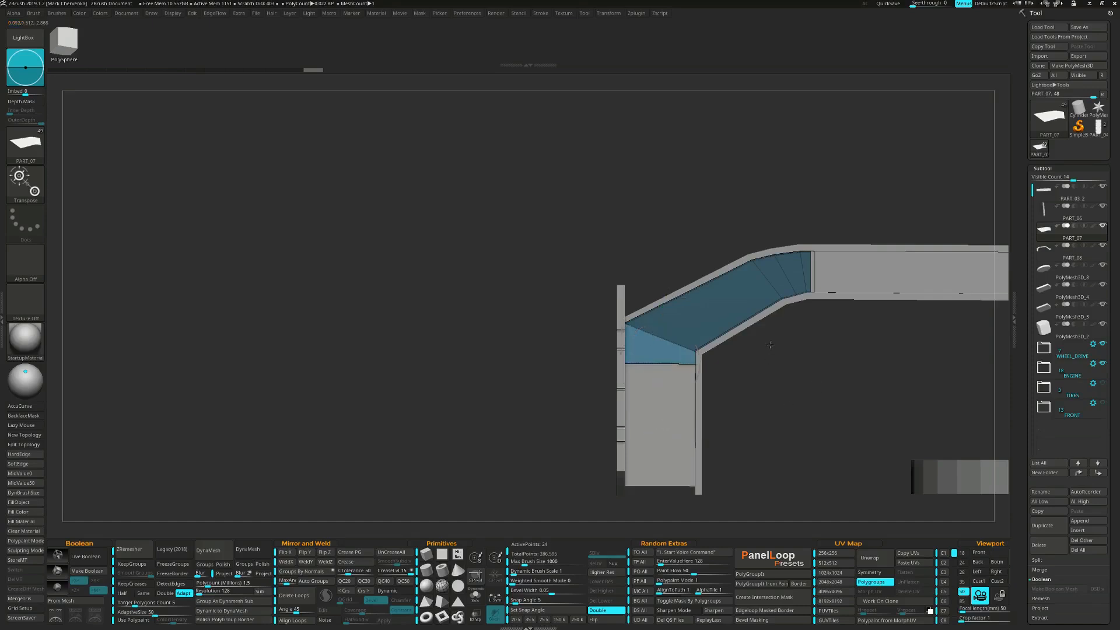
{"action": "right_click_drag", "start_coordinate": [753, 385], "coordinate": [758, 420], "text": "ctrl"}
{"action": "left_click_drag", "start_coordinate": [758, 385], "coordinate": [779, 403], "text": "ctrl"}
- Isolate the panel and delete one of its two face layers along with the side faces, leaving a single flat sheet
{"action": "right_click_drag", "start_coordinate": [750, 370], "coordinate": [762, 313]}
{"action": "key", "text": "shift+s"}
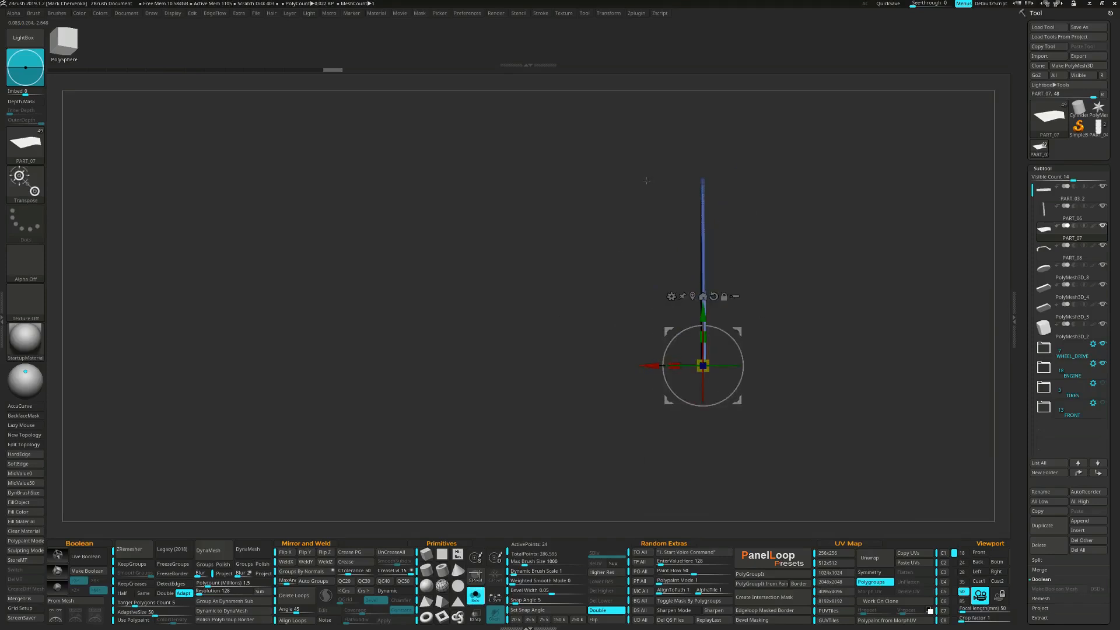
{"action": "mouse_move", "coordinate": [621, 136]}
{"action": "left_mouse_down", "text": "ctrl+shift"}
{"action": "mouse_move", "coordinate": [657, 350]}
{"action": "mouse_move", "coordinate": [702, 427]}
{"action": "left_mouse_up", "text": "ctrl+shift"}
{"action": "right_click_drag", "start_coordinate": [702, 427], "coordinate": [665, 435]}
{"action": "key", "text": "ctrl+Delete"}
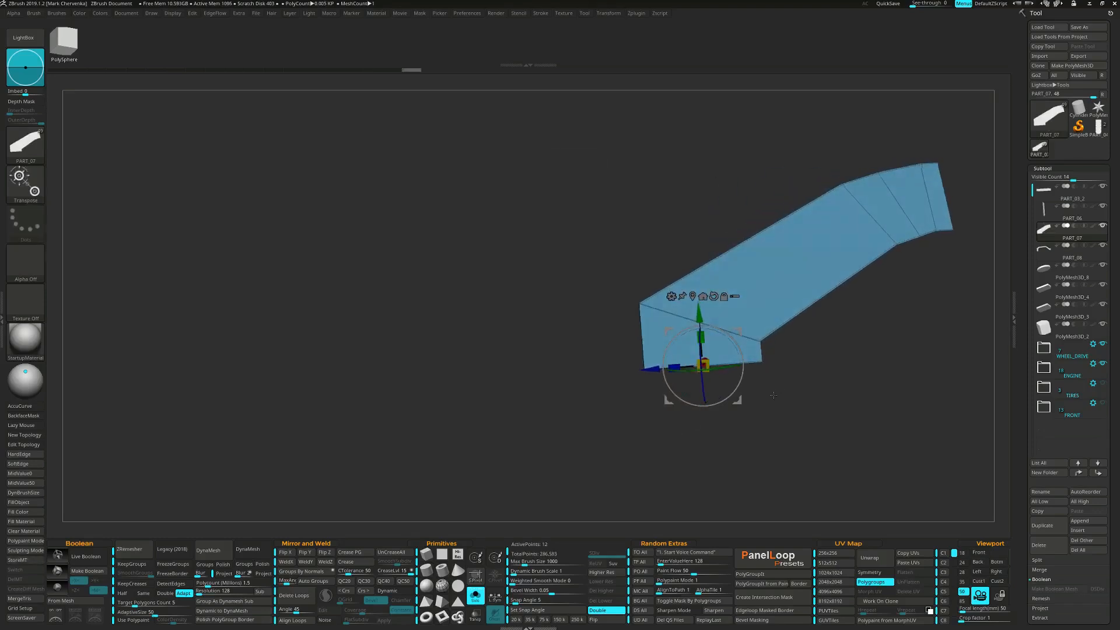
- Collapse the short edge at the panel's inner lower corner, then show the rest of the model again
{"action": "key", "text": "q"}
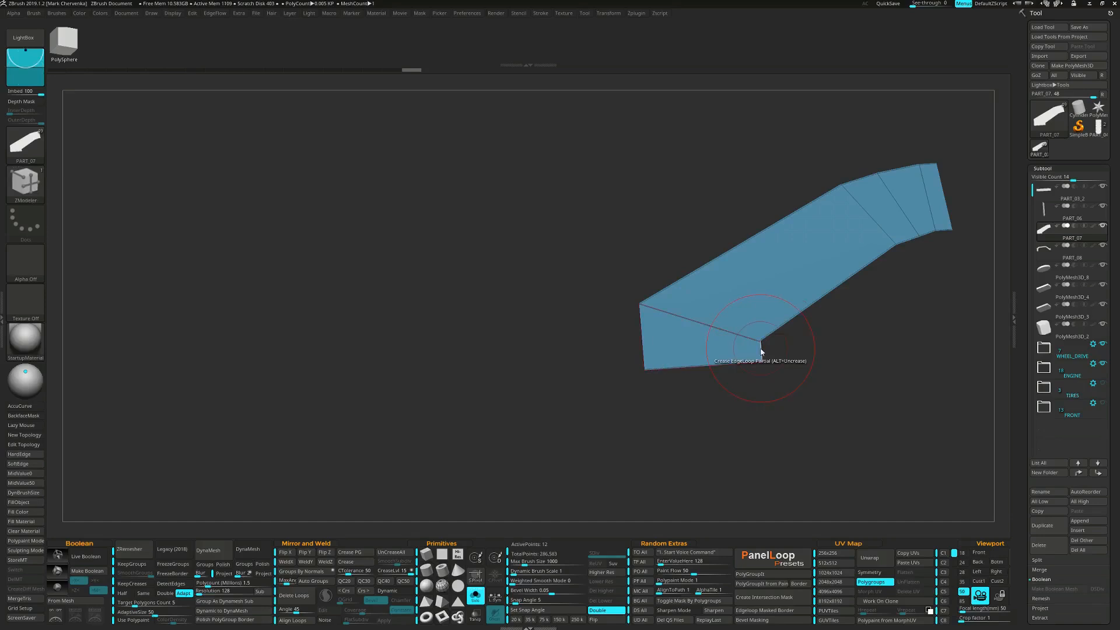
{"action": "key", "text": "space"}
{"action": "left_click", "coordinate": [709, 396]}
{"action": "left_click", "coordinate": [759, 348]}
{"action": "right_click_drag", "start_coordinate": [790, 390], "coordinate": [641, 355], "text": "ctrl"}
{"action": "key", "text": "shift+s"}
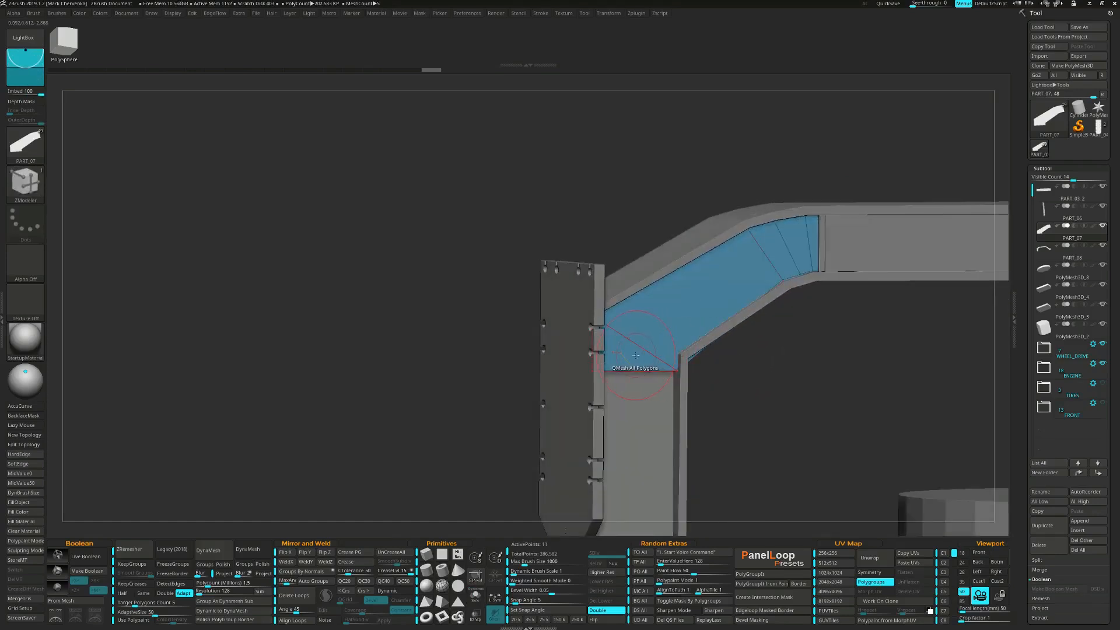
- Assign the panel's large sloping face and the small face below it to a separate polygroup
{"action": "key", "text": "space"}
{"action": "left_click", "coordinate": [573, 398]}
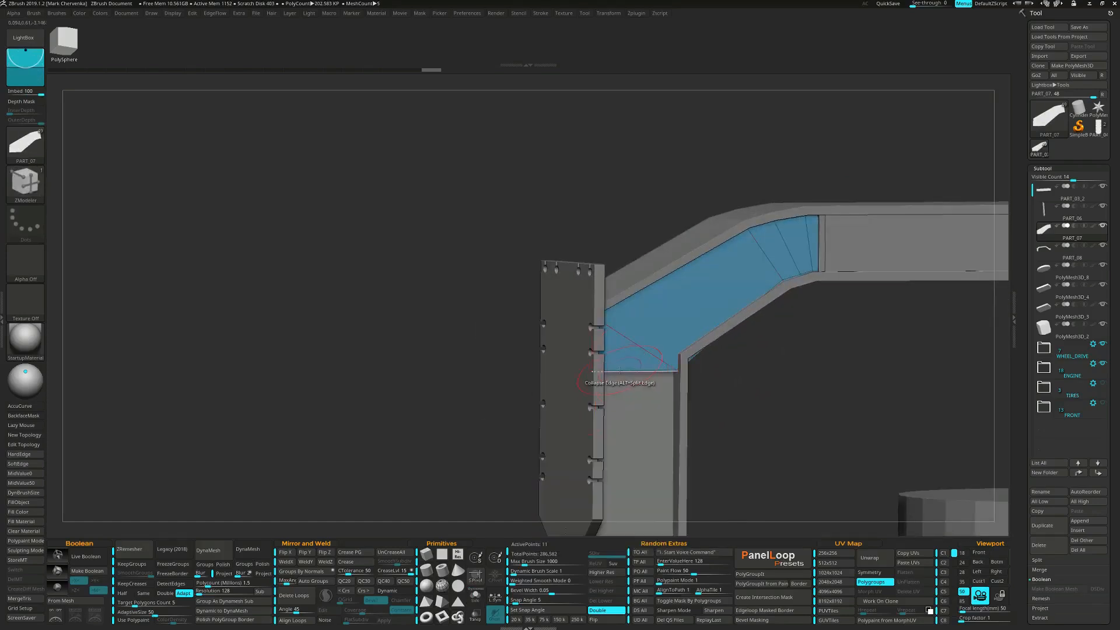
{"action": "left_click", "coordinate": [630, 359], "text": "alt"}
{"action": "left_click", "coordinate": [677, 317], "text": "alt"}
{"action": "right_click_drag", "start_coordinate": [677, 317], "coordinate": [730, 317]}
{"action": "left_click_drag", "start_coordinate": [677, 318], "coordinate": [715, 334]}
{"action": "mouse_move", "coordinate": [714, 334]}
{"action": "right_mouse_down"}
{"action": "mouse_move", "coordinate": [780, 336]}
{"action": "mouse_move", "coordinate": [731, 343]}
{"action": "right_mouse_up"}
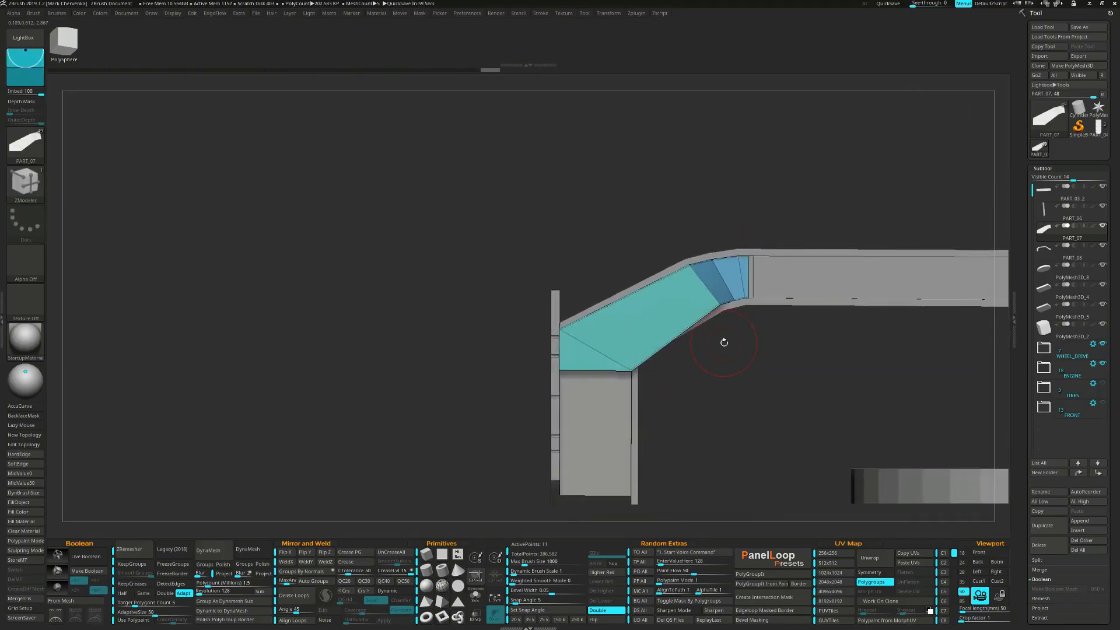
- Lower the panel's bottom edge slightly and shift its outer side inward, away from the front plate, masking the other points
{"action": "key", "text": "shift+1"}
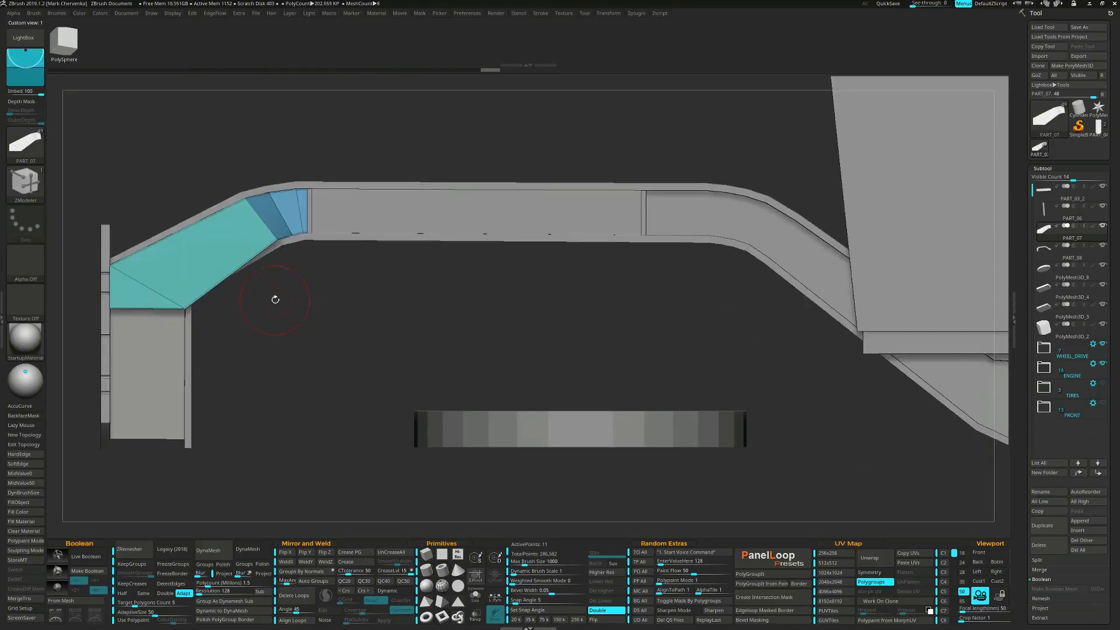
{"action": "key", "text": "w"}
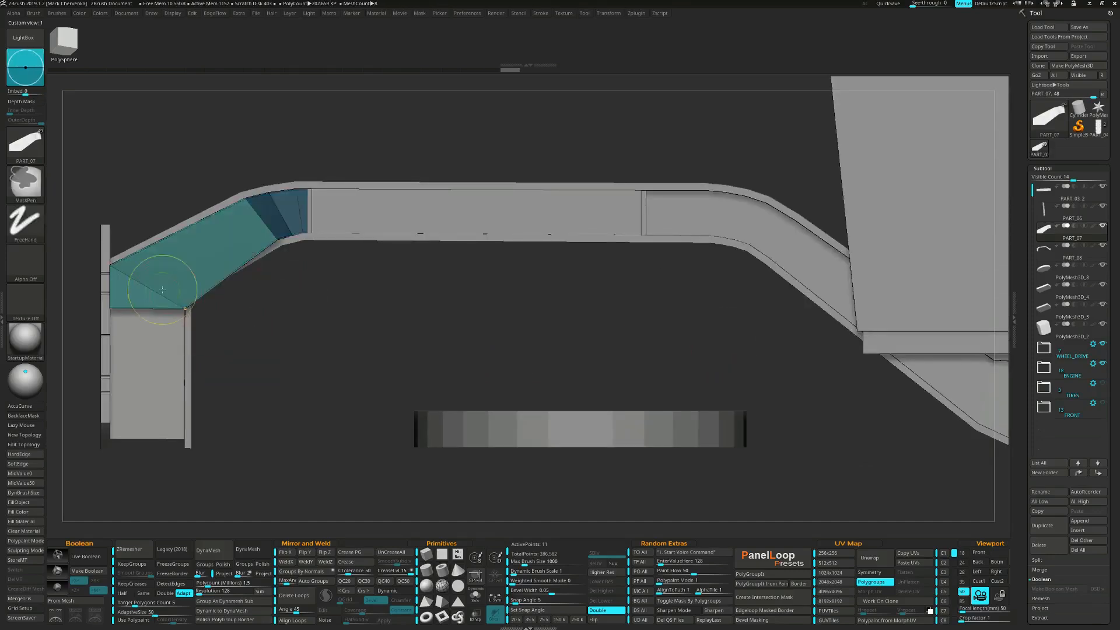
{"action": "left_click_drag", "start_coordinate": [178, 344], "coordinate": [176, 351]}
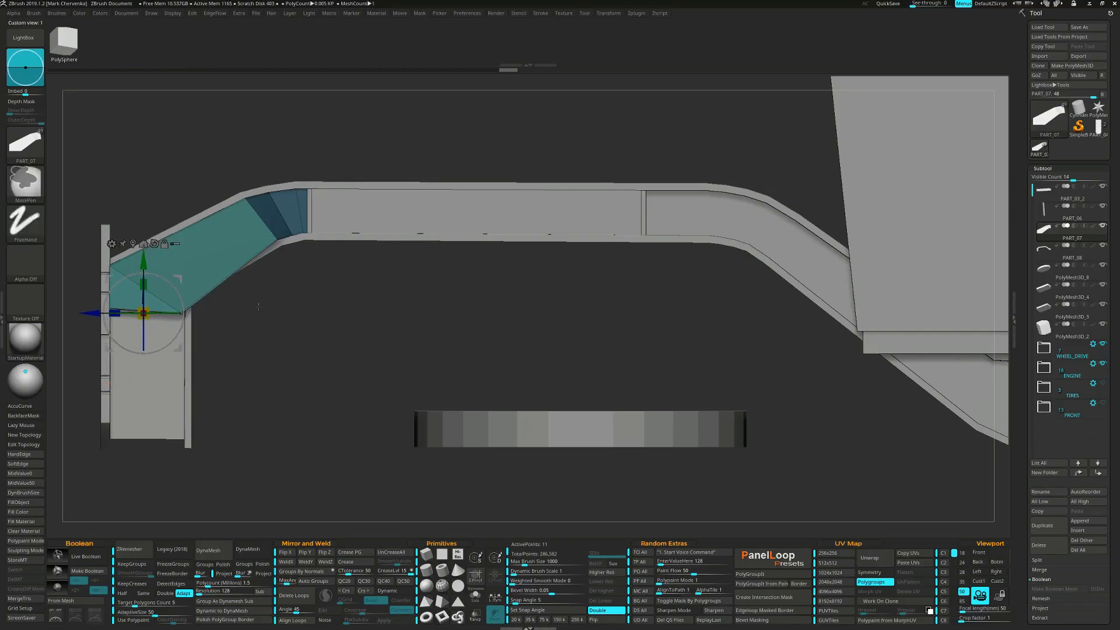
{"action": "mouse_move", "coordinate": [79, 221]}
{"action": "left_mouse_down", "text": "ctrl"}
{"action": "mouse_move", "coordinate": [126, 350]}
{"action": "mouse_move", "coordinate": [299, 359]}
{"action": "left_mouse_up", "text": "ctrl"}
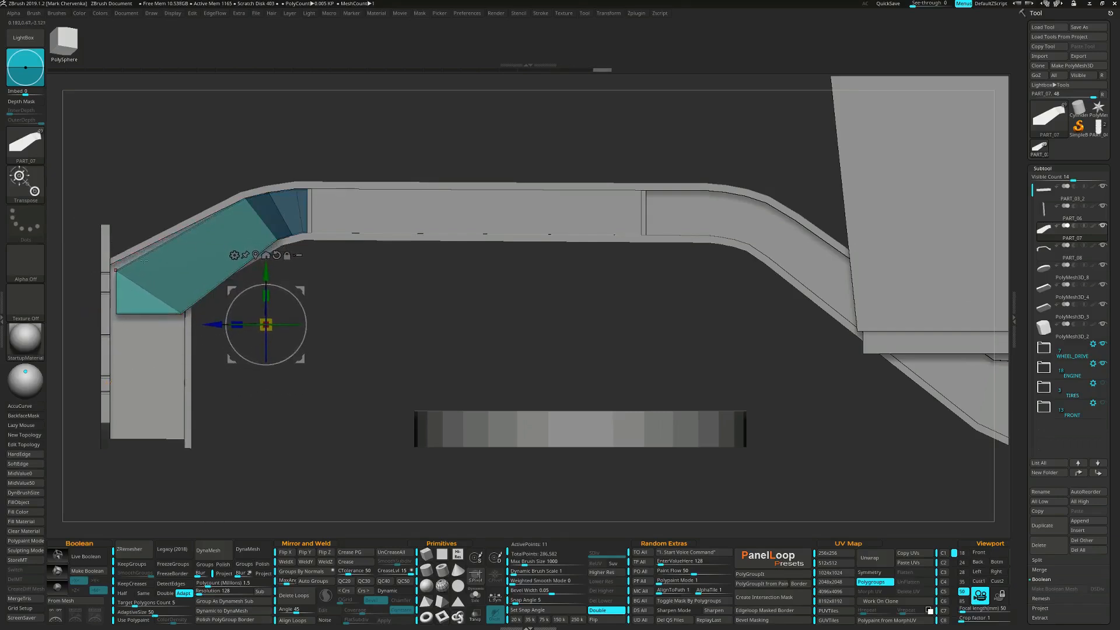
{"action": "left_click_drag", "start_coordinate": [88, 225], "coordinate": [140, 295], "text": "ctrl"}
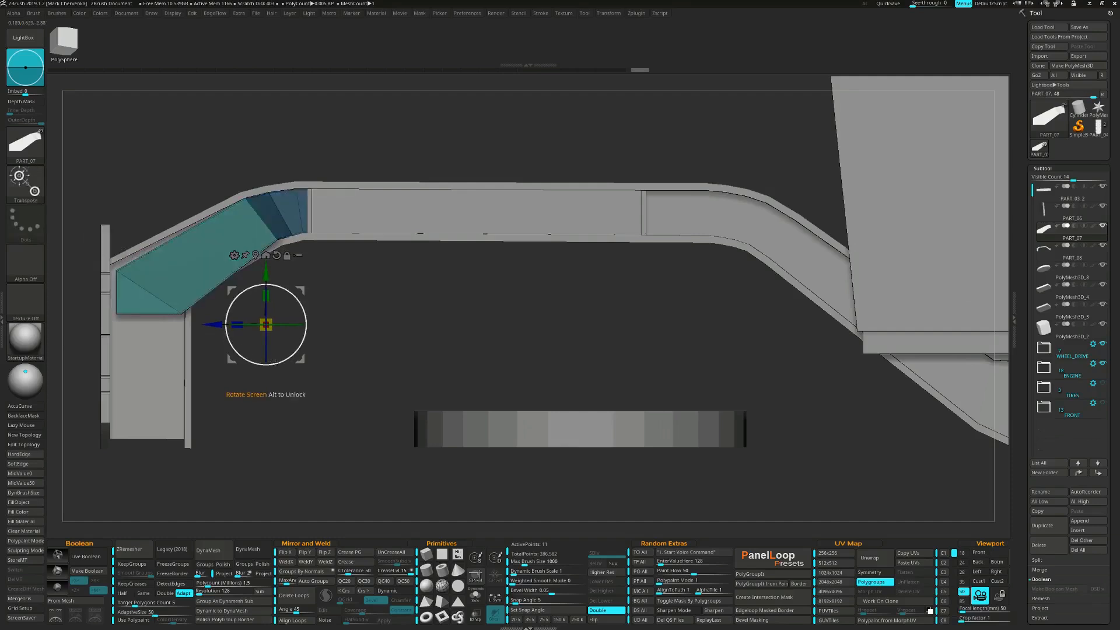
{"action": "left_click_drag", "start_coordinate": [79, 210], "coordinate": [140, 334], "text": "ctrl"}
{"action": "left_click_drag", "start_coordinate": [262, 352], "coordinate": [314, 362]}
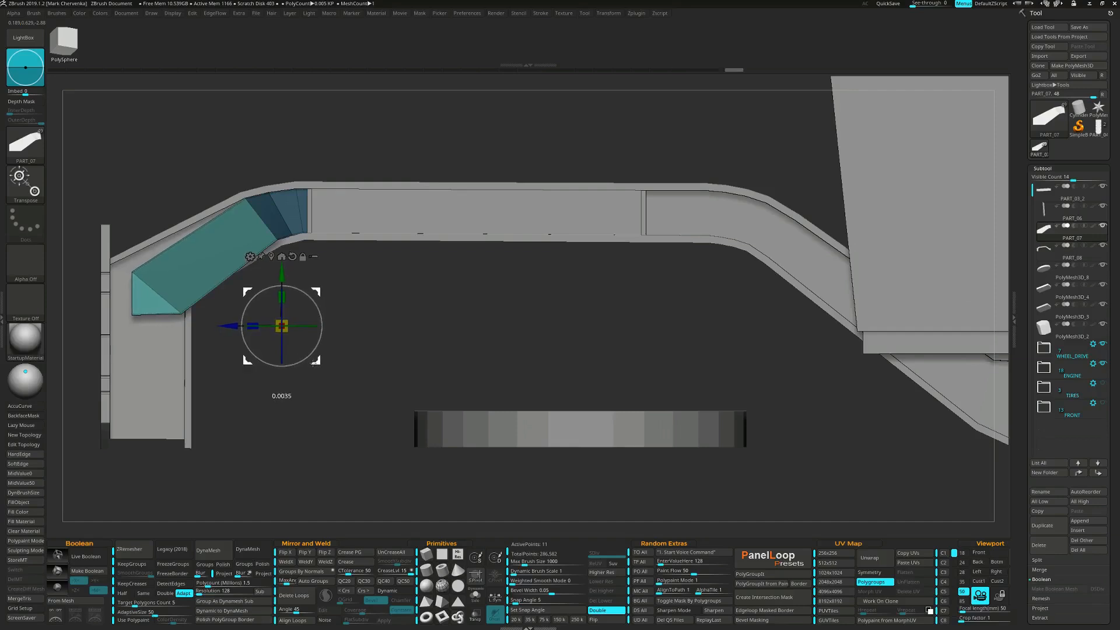
- Mask all but the panel's upper corner at the start of the bend and move it down, away from the top flange
{"action": "left_click_drag", "start_coordinate": [356, 308], "coordinate": [369, 309], "text": "ctrl"}
{"action": "left_click_drag", "start_coordinate": [231, 176], "coordinate": [255, 211], "text": "ctrl"}
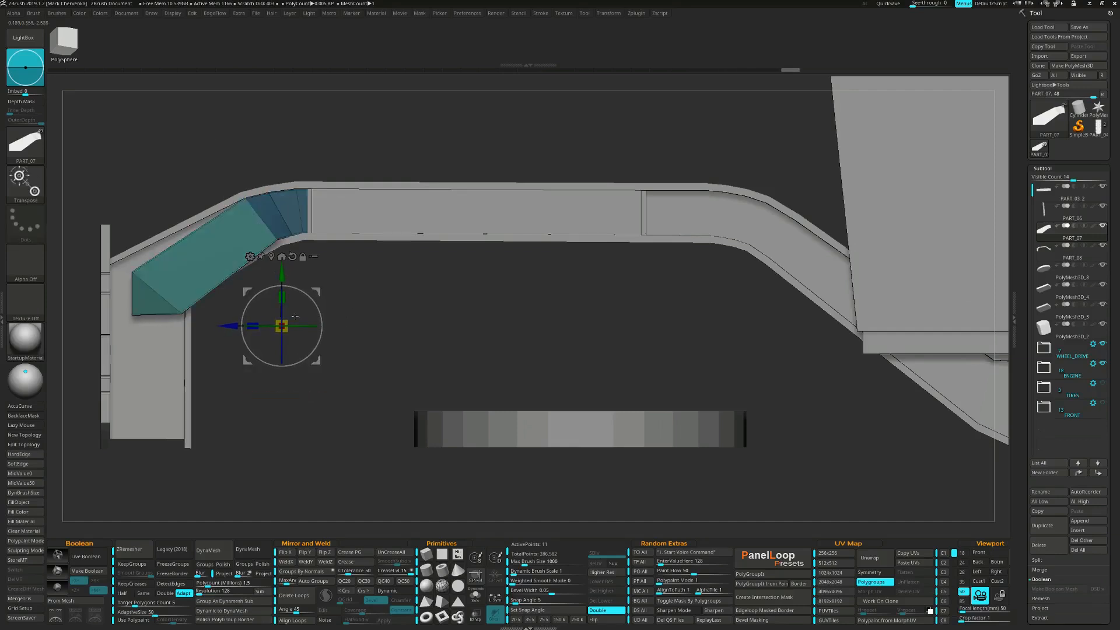
{"action": "mouse_move", "coordinate": [317, 287]}
{"action": "left_mouse_down"}
{"action": "mouse_move", "coordinate": [315, 305]}
{"action": "mouse_move", "coordinate": [261, 235]}
{"action": "mouse_move", "coordinate": [307, 306]}
{"action": "mouse_move", "coordinate": [288, 298]}
{"action": "mouse_move", "coordinate": [301, 316]}
{"action": "left_mouse_up"}
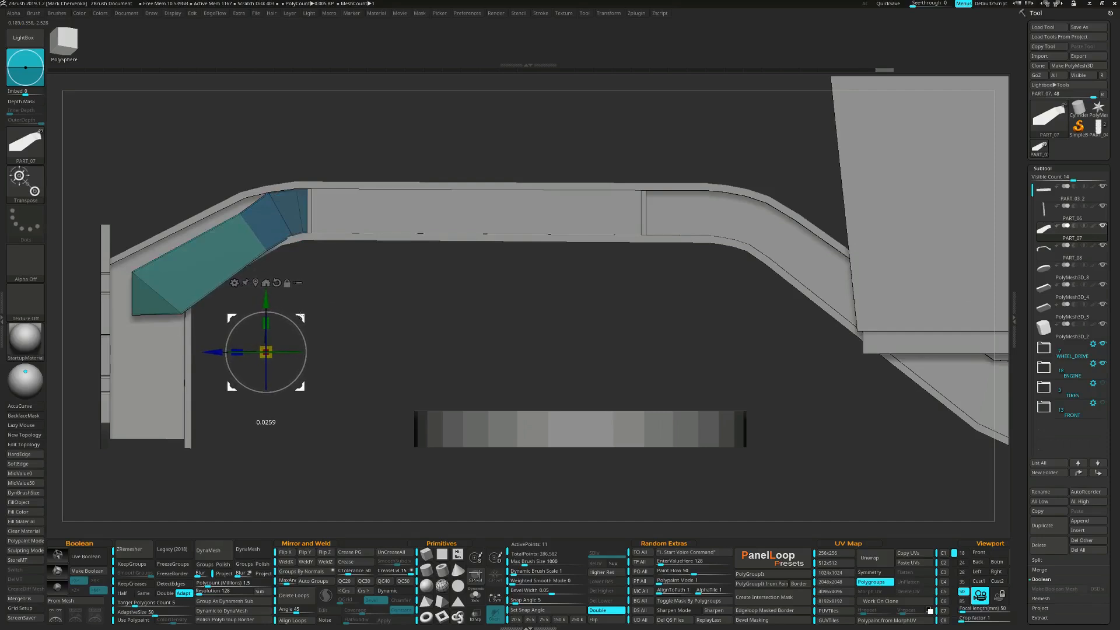
- Fine-tune the panel's upper corner at the start of the bend and clear the mask
{"action": "left_click_drag", "start_coordinate": [299, 316], "coordinate": [300, 315]}
{"action": "left_click_drag", "start_coordinate": [318, 285], "coordinate": [328, 297], "text": "ctrl"}
{"action": "left_click_drag", "start_coordinate": [210, 170], "coordinate": [270, 266], "text": "ctrl"}
{"action": "left_click_drag", "start_coordinate": [297, 314], "coordinate": [335, 297]}
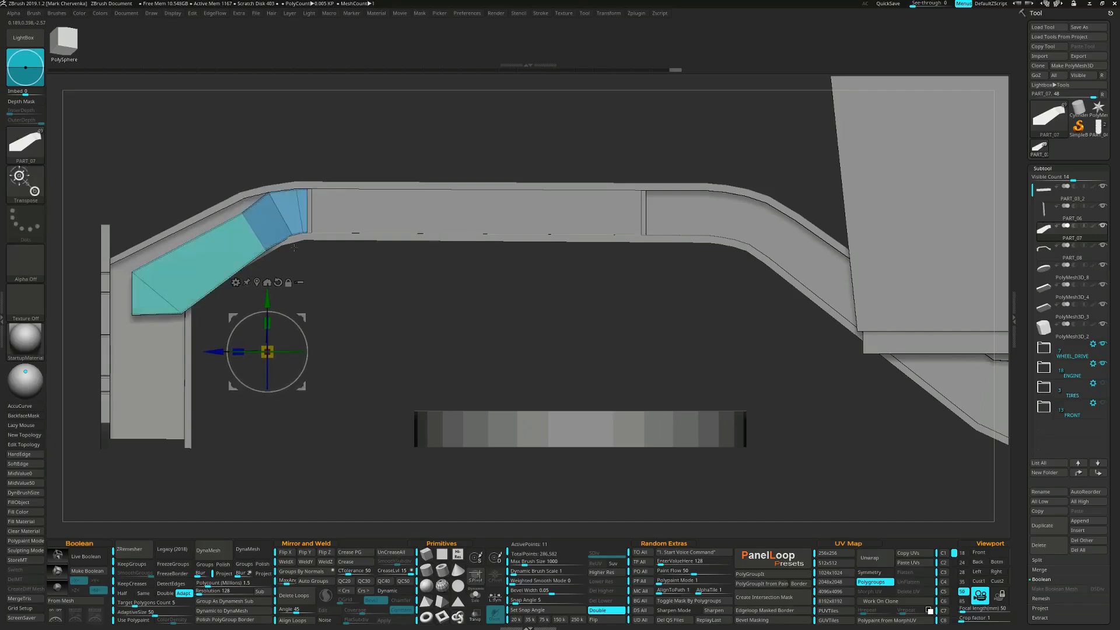
- Isolate the panel and extend its upper end edge slightly along the arm with the other points masked, then clear the mask
{"action": "right_click_drag", "start_coordinate": [318, 269], "coordinate": [688, 279], "text": "alt"}
{"action": "mouse_move", "coordinate": [613, 263]}
{"action": "right_mouse_down"}
{"action": "mouse_move", "coordinate": [661, 280]}
{"action": "mouse_move", "coordinate": [624, 309]}
{"action": "mouse_move", "coordinate": [639, 286]}
{"action": "mouse_move", "coordinate": [597, 287]}
{"action": "right_mouse_up"}
{"action": "key", "text": "q"}
{"action": "key", "text": "ctrl+shift+s"}
{"action": "right_click_drag", "start_coordinate": [680, 315], "coordinate": [595, 368], "text": "shift"}
{"action": "left_click_drag", "start_coordinate": [688, 193], "coordinate": [652, 236], "text": "ctrl"}
{"action": "key", "text": "w"}
{"action": "left_click_drag", "start_coordinate": [524, 476], "coordinate": [533, 474]}
{"action": "right_click_drag", "start_coordinate": [644, 397], "coordinate": [679, 299], "text": "alt"}
{"action": "left_click_drag", "start_coordinate": [679, 299], "coordinate": [671, 370], "text": "ctrl"}
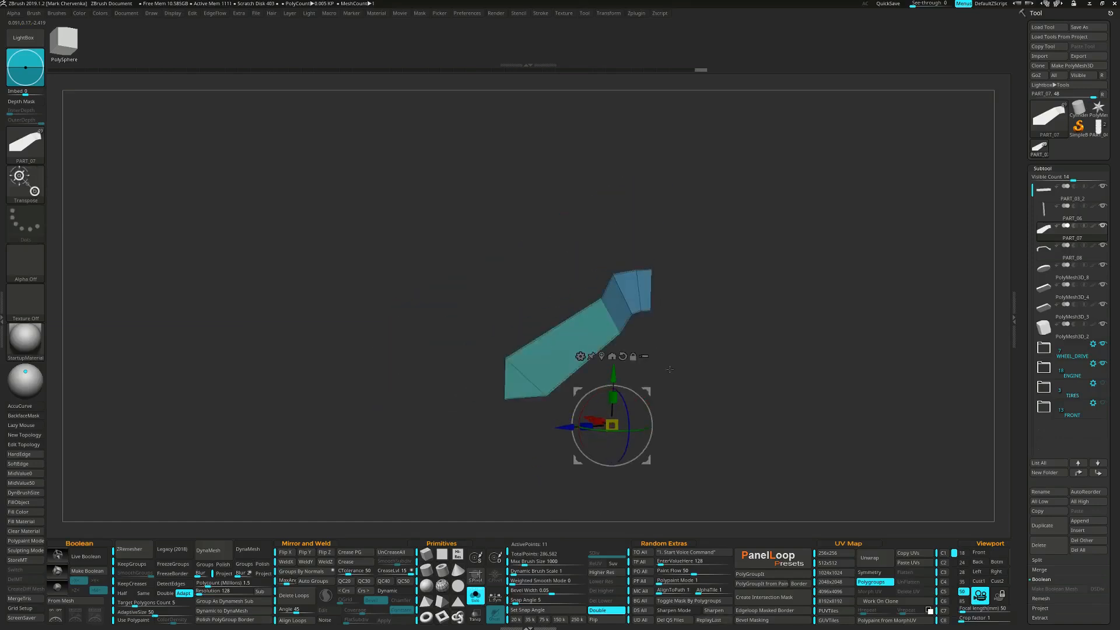
- Assign the whole panel to one polygroup and QMesh all its polygons into a thin plate
{"action": "right_click_drag", "start_coordinate": [670, 370], "coordinate": [689, 311], "text": "alt"}
{"action": "key", "text": "q"}
{"action": "key", "text": "ctrl+w"}
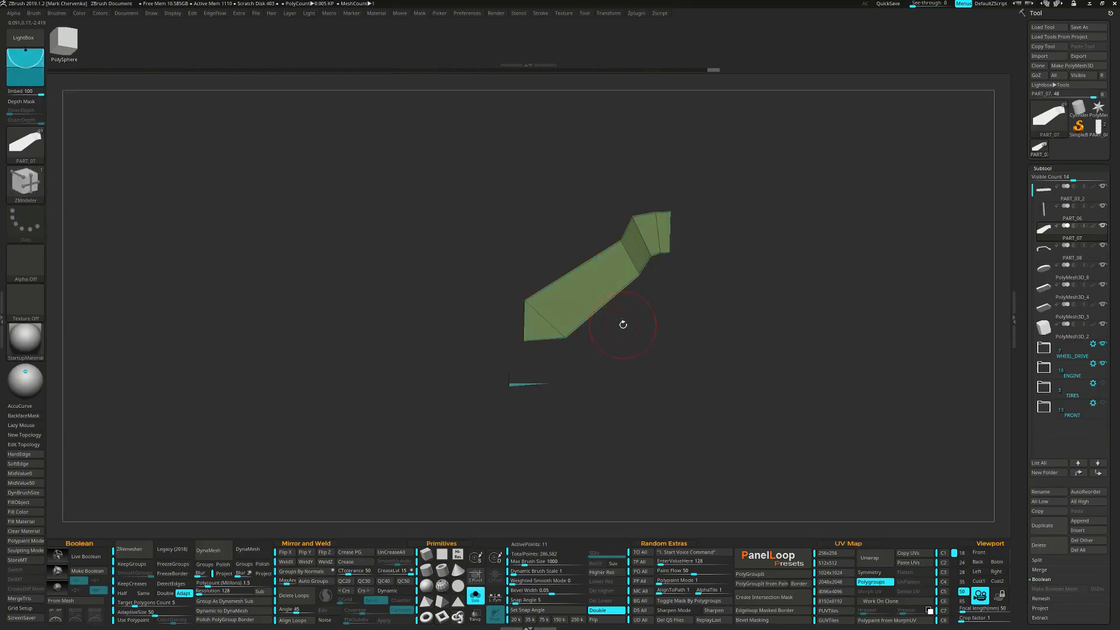
{"action": "key", "text": "space"}
{"action": "left_click", "coordinate": [486, 411]}
{"action": "left_click_drag", "start_coordinate": [569, 318], "coordinate": [569, 291]}
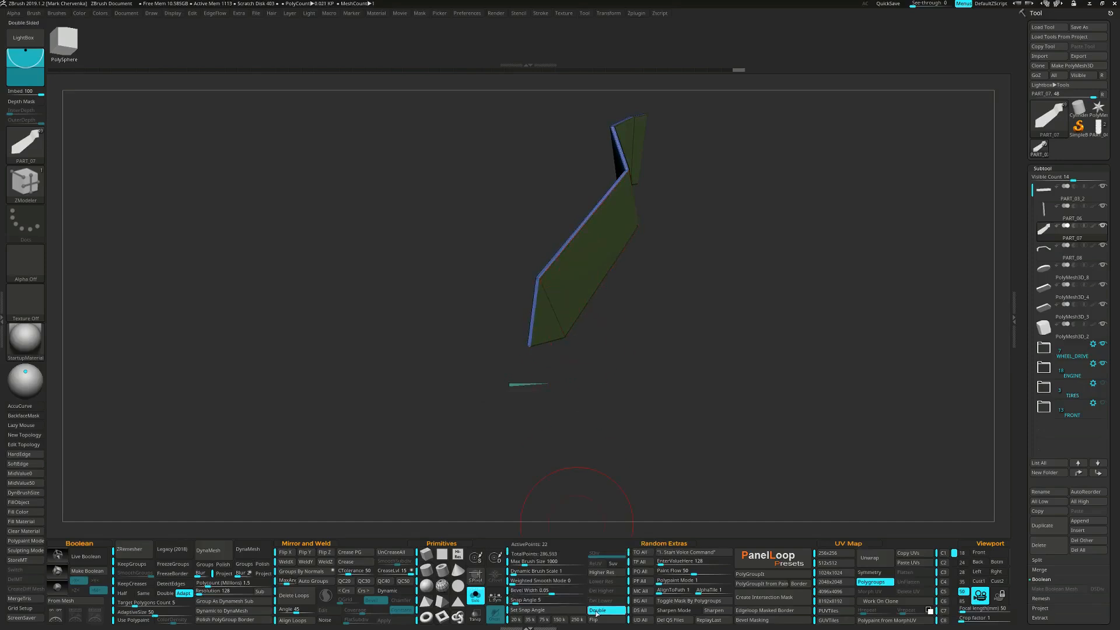
- Turn off double-sided display for the thickened panel and toggle the direction of its normals
{"action": "left_click", "coordinate": [596, 611]}
{"action": "left_click", "coordinate": [595, 620]}
{"action": "left_click", "coordinate": [596, 620]}
{"action": "mouse_move", "coordinate": [612, 402]}
{"action": "left_mouse_down"}
{"action": "mouse_move", "coordinate": [658, 394]}
{"action": "mouse_move", "coordinate": [633, 347]}
{"action": "mouse_move", "coordinate": [612, 394]}
{"action": "mouse_move", "coordinate": [598, 366]}
{"action": "mouse_move", "coordinate": [691, 222]}
{"action": "mouse_move", "coordinate": [709, 253]}
{"action": "mouse_move", "coordinate": [698, 288]}
{"action": "mouse_move", "coordinate": [700, 266]}
{"action": "left_mouse_up"}
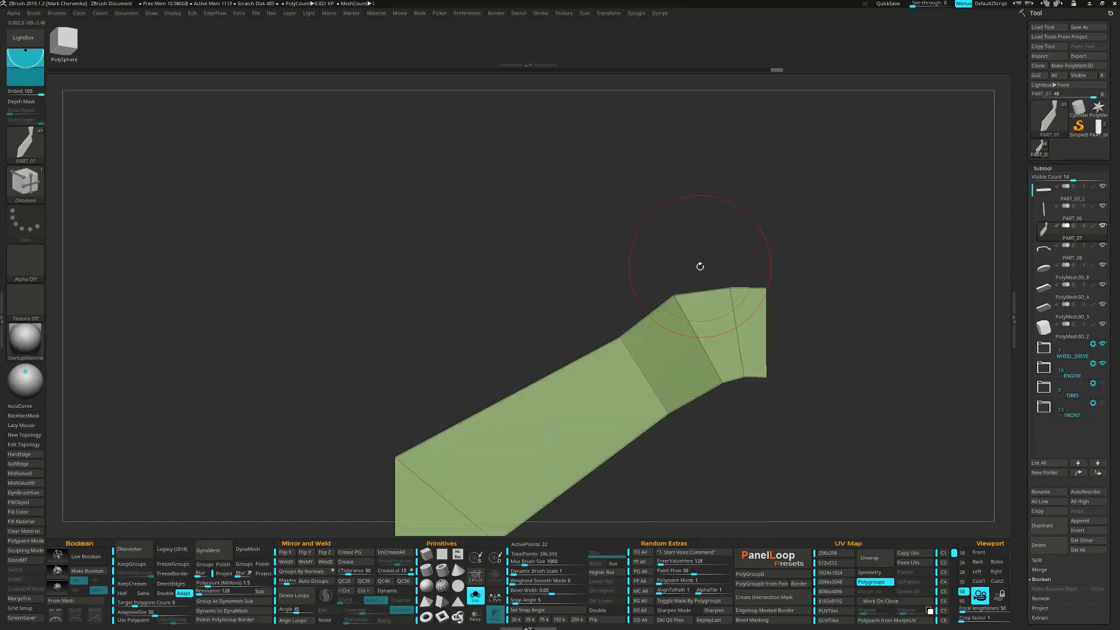
{"action": "key", "text": "f"}
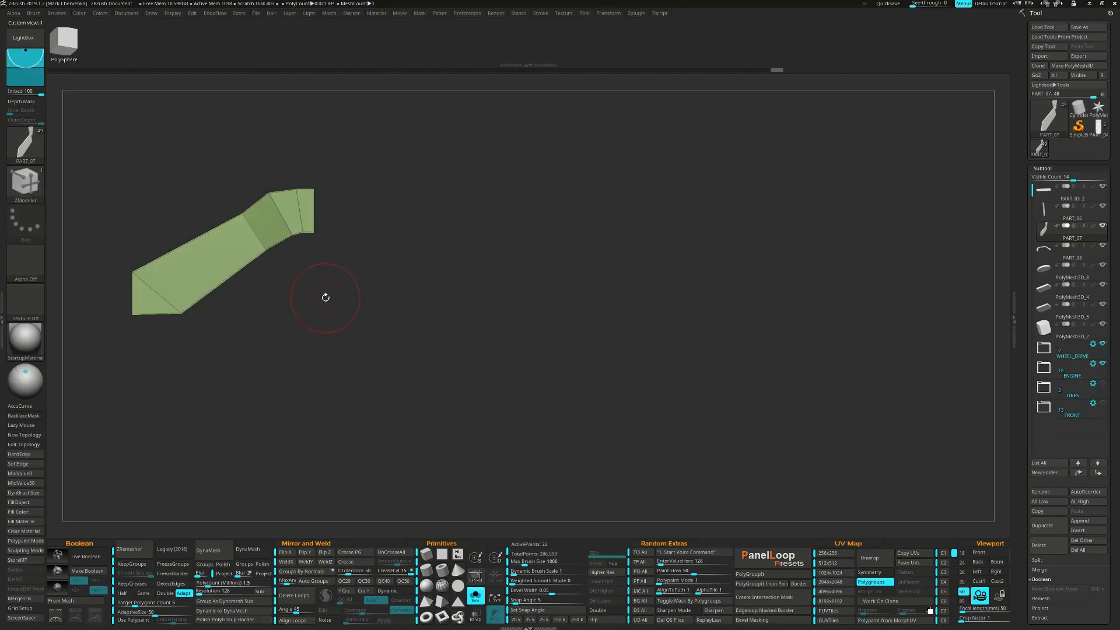
{"action": "left_click_drag", "start_coordinate": [355, 266], "coordinate": [690, 399], "text": "alt"}
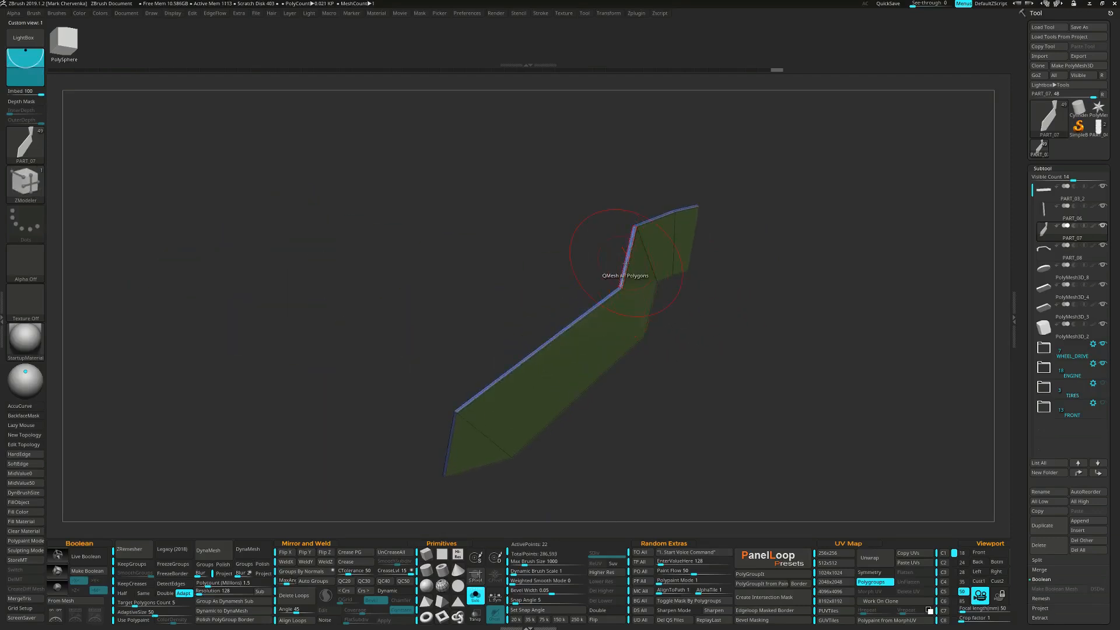
- QMesh the three narrow side faces along the panel's upper and outer edges outward into a thin rim
{"action": "key", "text": "space"}
{"action": "left_click", "coordinate": [543, 363]}
{"action": "left_click_drag", "start_coordinate": [452, 425], "coordinate": [541, 382], "text": "alt"}
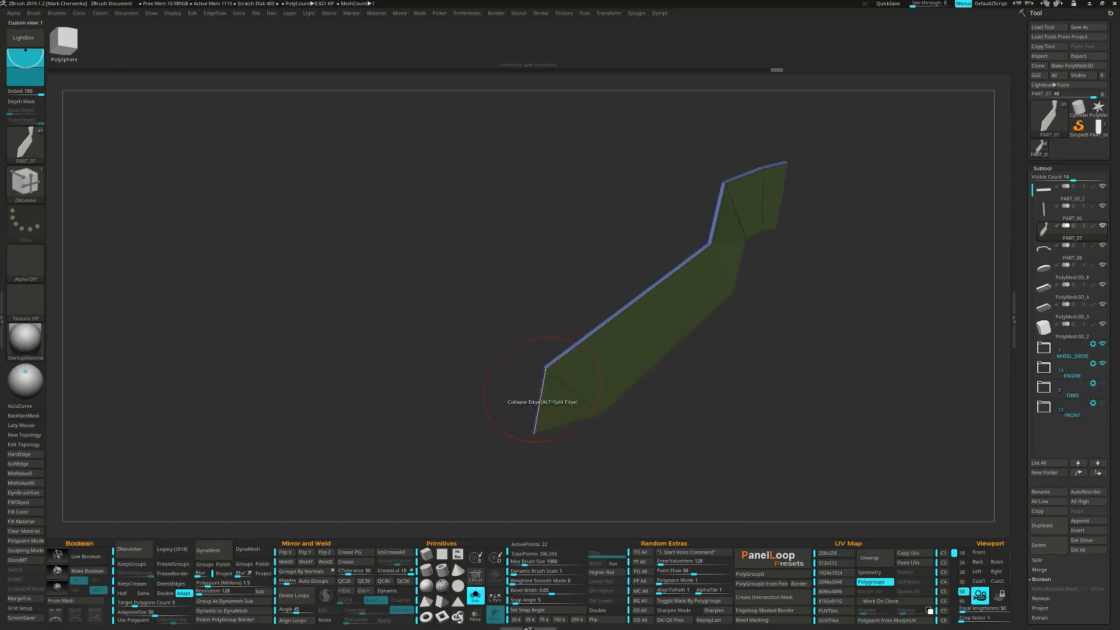
{"action": "right_click_drag", "start_coordinate": [550, 386], "coordinate": [553, 392]}
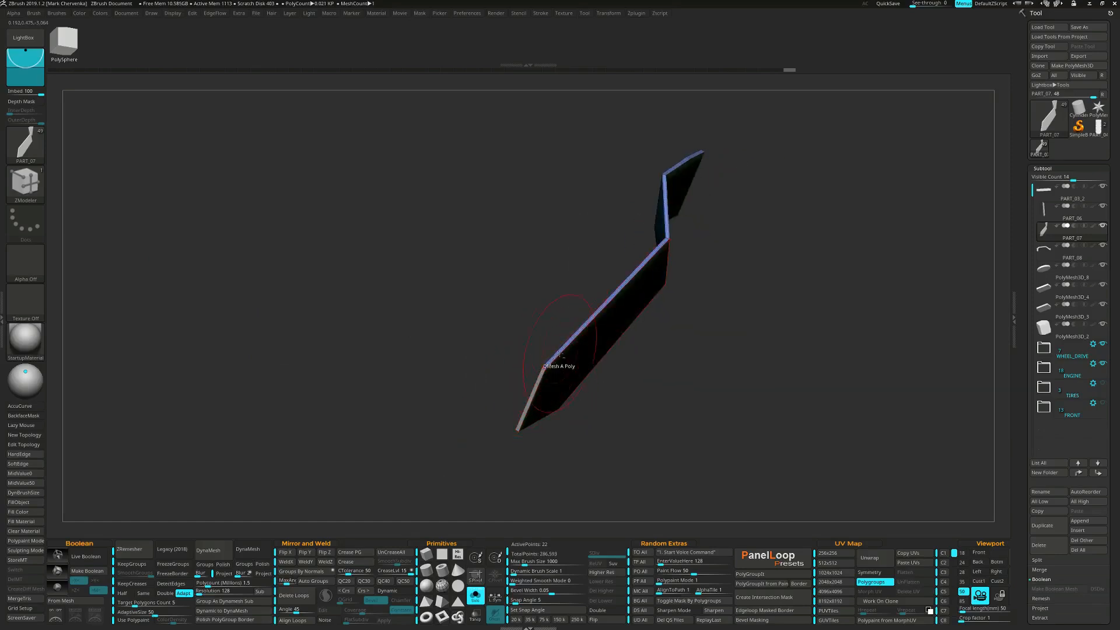
{"action": "left_click", "coordinate": [607, 304], "text": "alt"}
{"action": "right_click_drag", "start_coordinate": [677, 198], "coordinate": [619, 305], "text": "alt"}
{"action": "left_click", "coordinate": [600, 326], "text": "alt"}
{"action": "left_click_drag", "start_coordinate": [617, 306], "coordinate": [618, 301]}
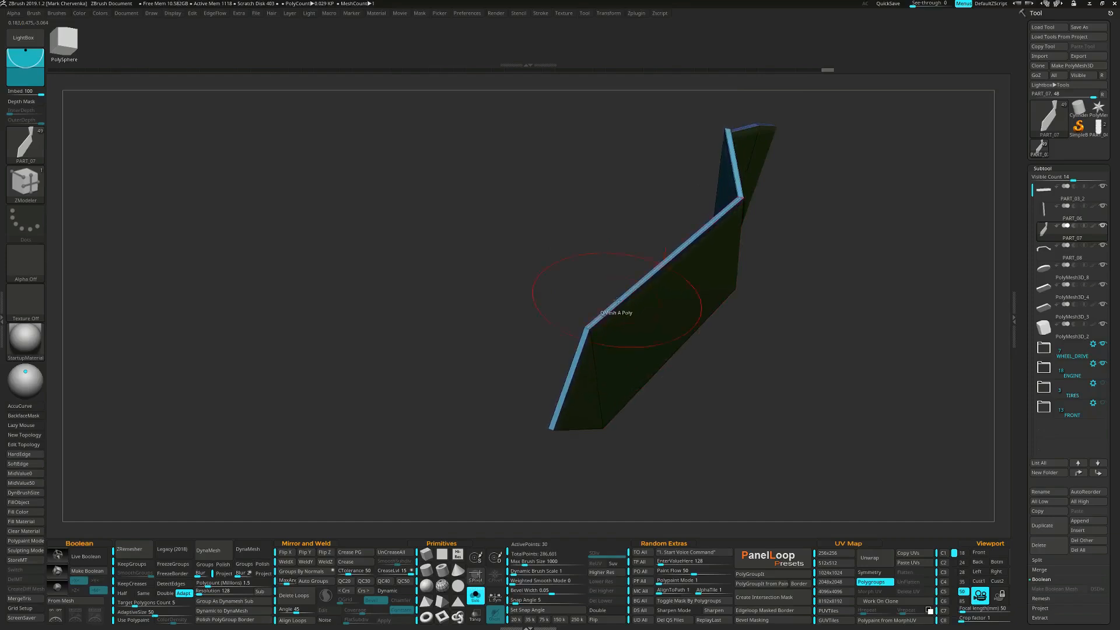
- Extrude the rim's three faces on the panel's back side into a raised lip
{"action": "right_click_drag", "start_coordinate": [617, 301], "coordinate": [690, 243]}
{"action": "right_click_drag", "start_coordinate": [591, 228], "coordinate": [701, 304], "text": "alt"}
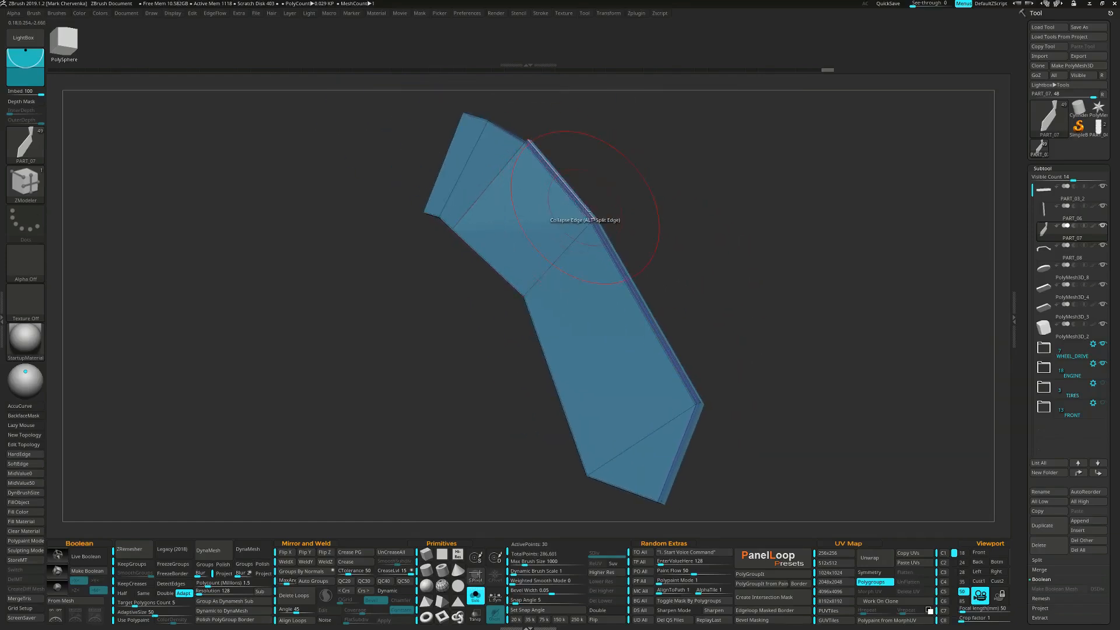
{"action": "right_click_drag", "start_coordinate": [641, 378], "coordinate": [610, 274], "text": "alt"}
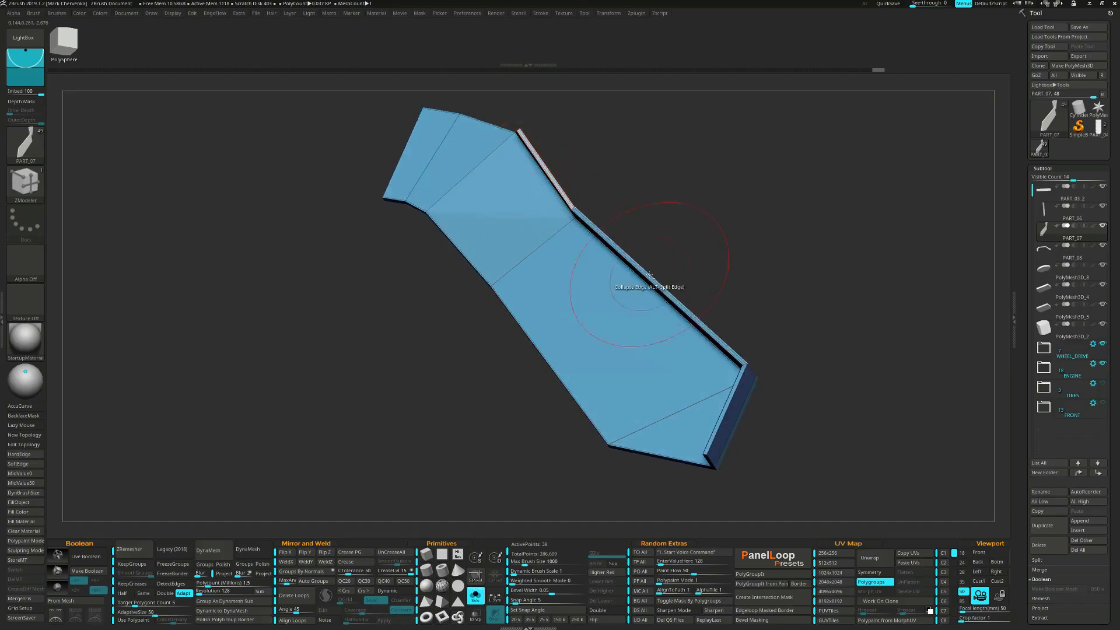
- Use Transpose to isolate the lip's end faces, flatten them into one plane and move them back in line with the panel's upper section
{"action": "left_click", "coordinate": [682, 309], "text": "alt"}
{"action": "right_click_drag", "start_coordinate": [700, 362], "coordinate": [581, 374]}
{"action": "left_click", "coordinate": [630, 305], "text": "alt"}
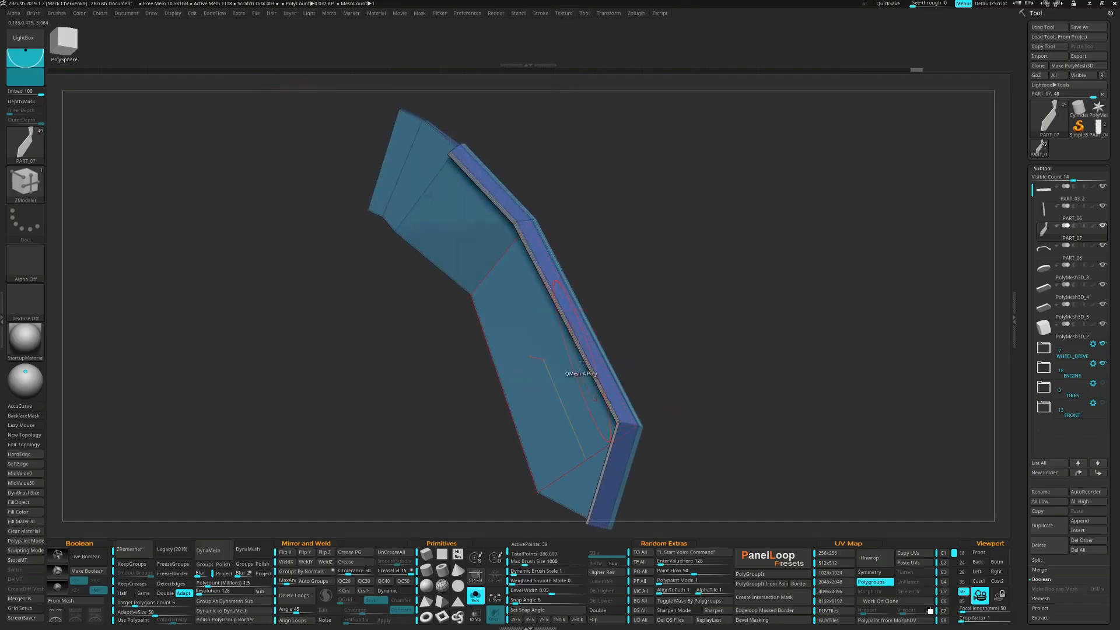
{"action": "key", "text": "space"}
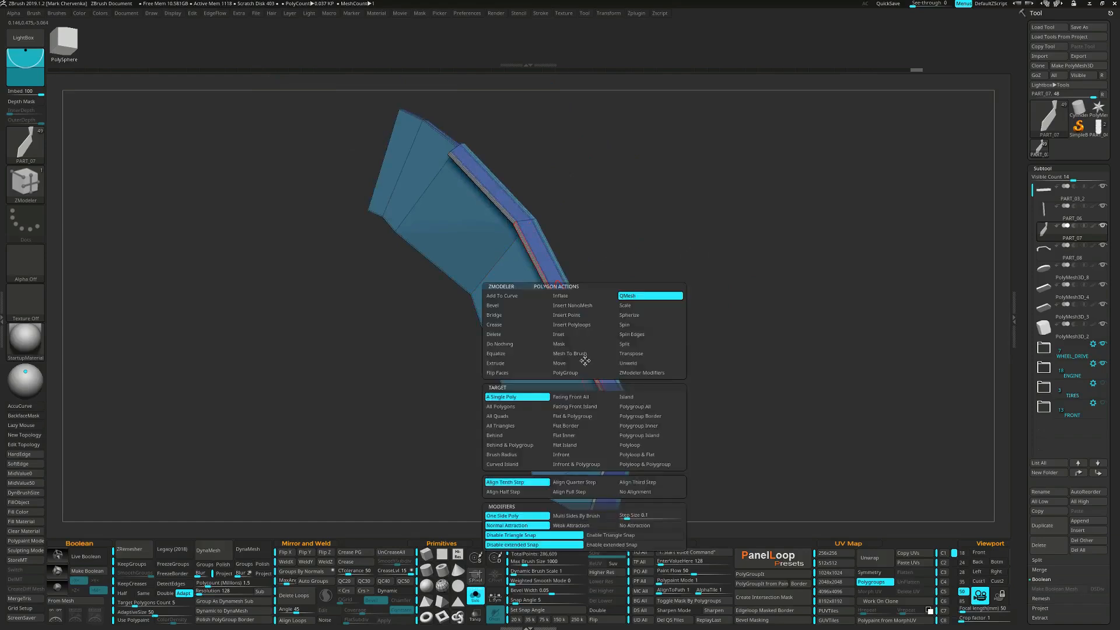
{"action": "left_click", "coordinate": [644, 354]}
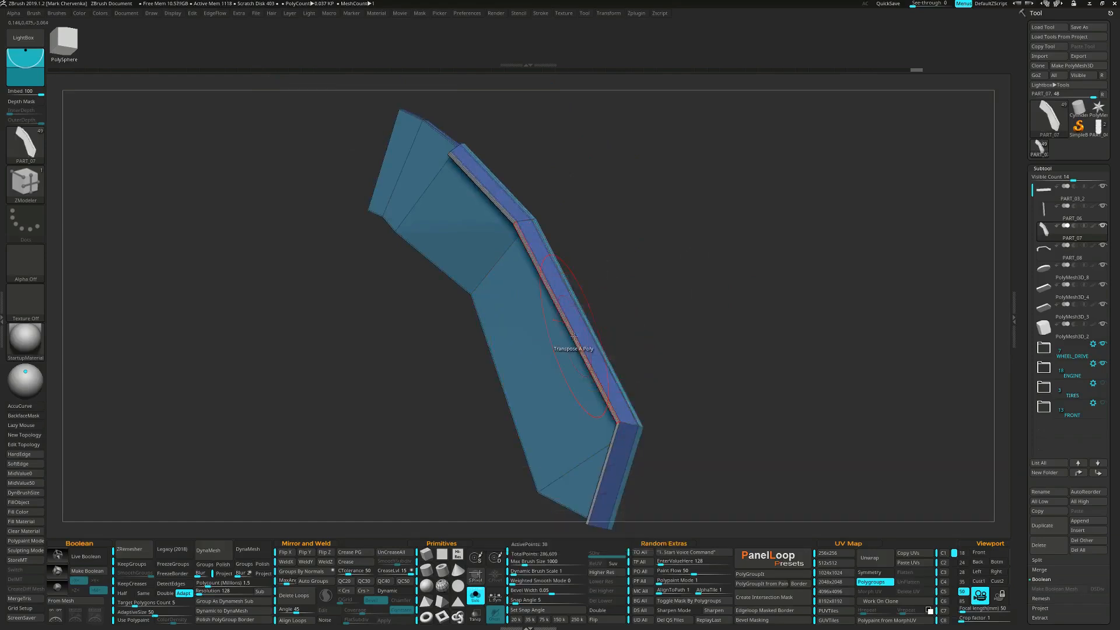
{"action": "left_click", "coordinate": [574, 337]}
{"action": "right_click_drag", "start_coordinate": [574, 337], "coordinate": [617, 341]}
{"action": "right_click_drag", "start_coordinate": [662, 279], "coordinate": [788, 267]}
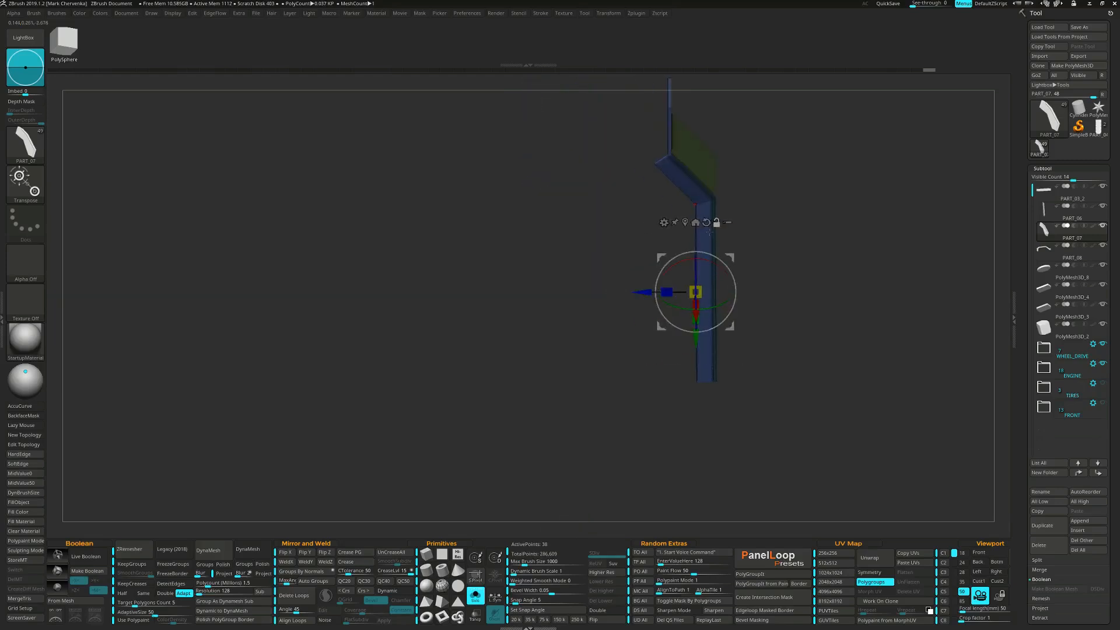
{"action": "left_click_drag", "start_coordinate": [642, 283], "coordinate": [623, 297]}
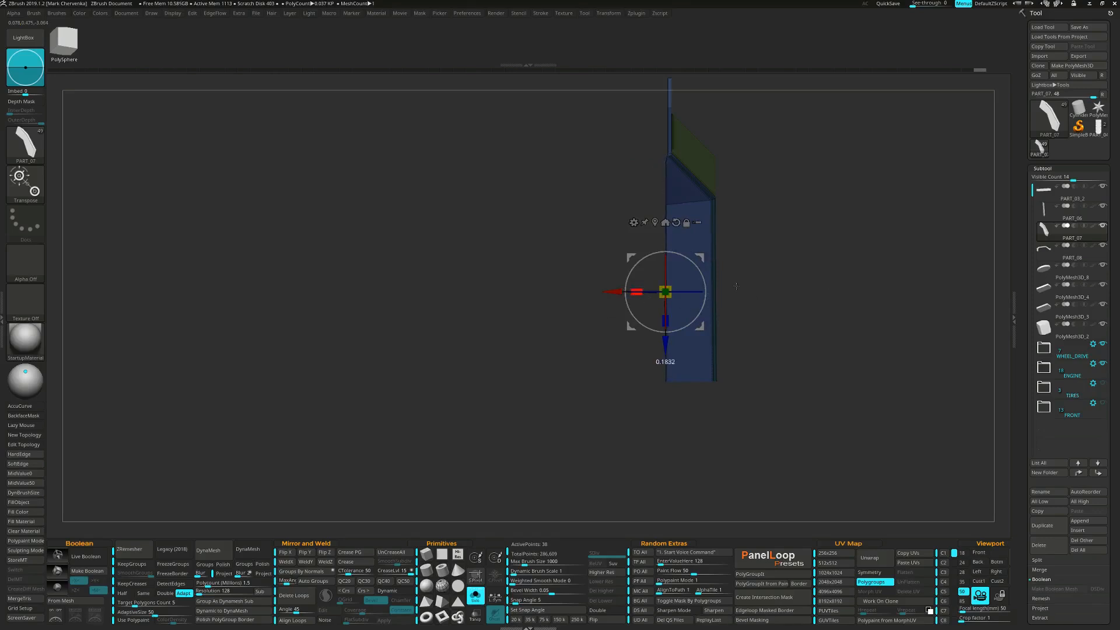
{"action": "left_click_drag", "start_coordinate": [607, 292], "coordinate": [609, 292]}
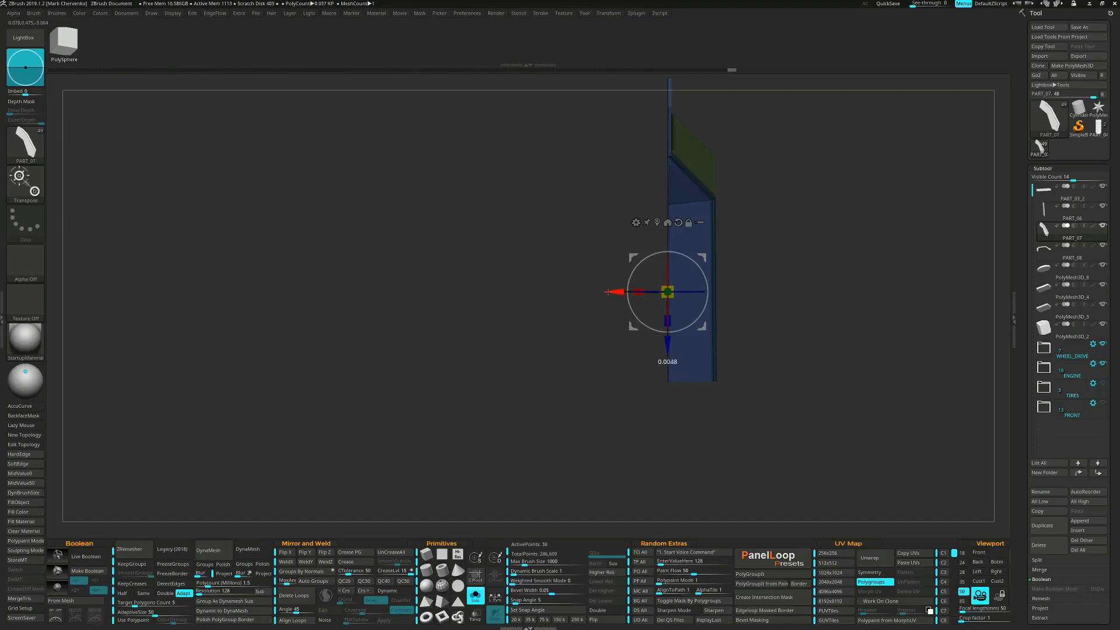
{"action": "left_click_drag", "start_coordinate": [730, 374], "coordinate": [727, 307]}
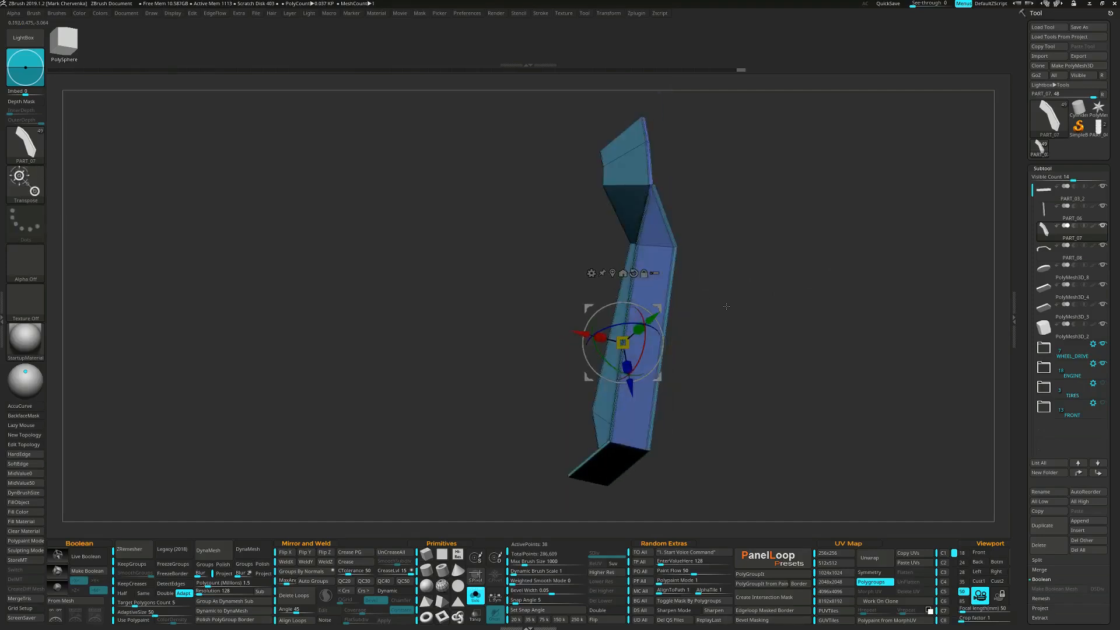
- Collapse the short leftover edges where the lip's upper end meets the panel's bend
{"action": "key", "text": "q"}
{"action": "left_click_drag", "start_coordinate": [723, 230], "coordinate": [662, 286], "text": "alt"}
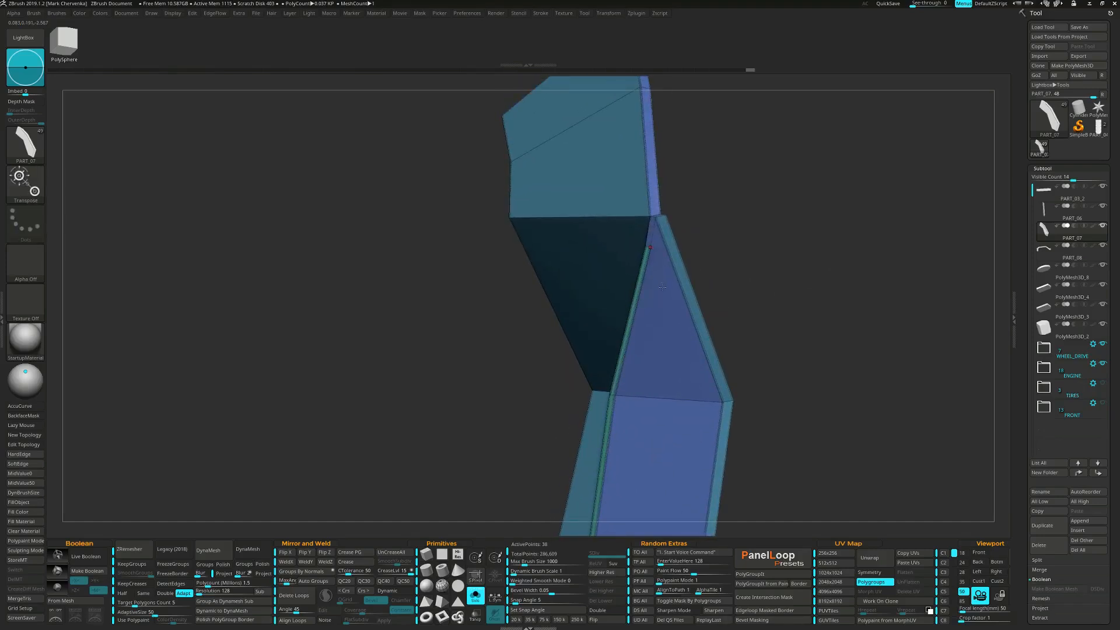
{"action": "key", "text": "space"}
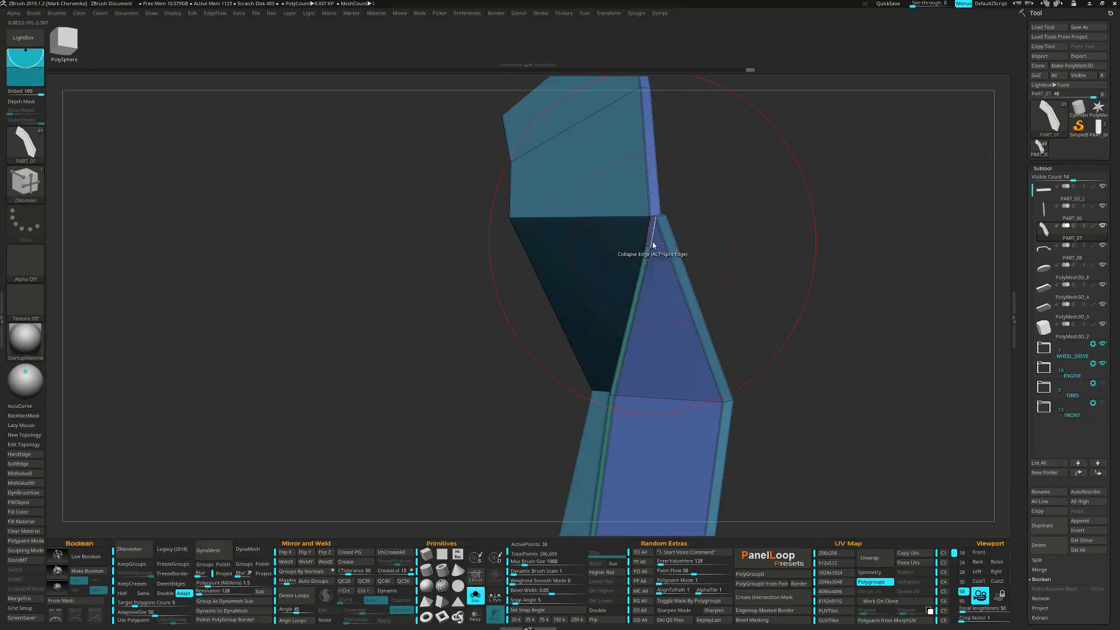
{"action": "mouse_move", "coordinate": [652, 241]}
{"action": "right_mouse_down"}
{"action": "mouse_move", "coordinate": [683, 257]}
{"action": "mouse_move", "coordinate": [663, 240]}
{"action": "right_mouse_up"}
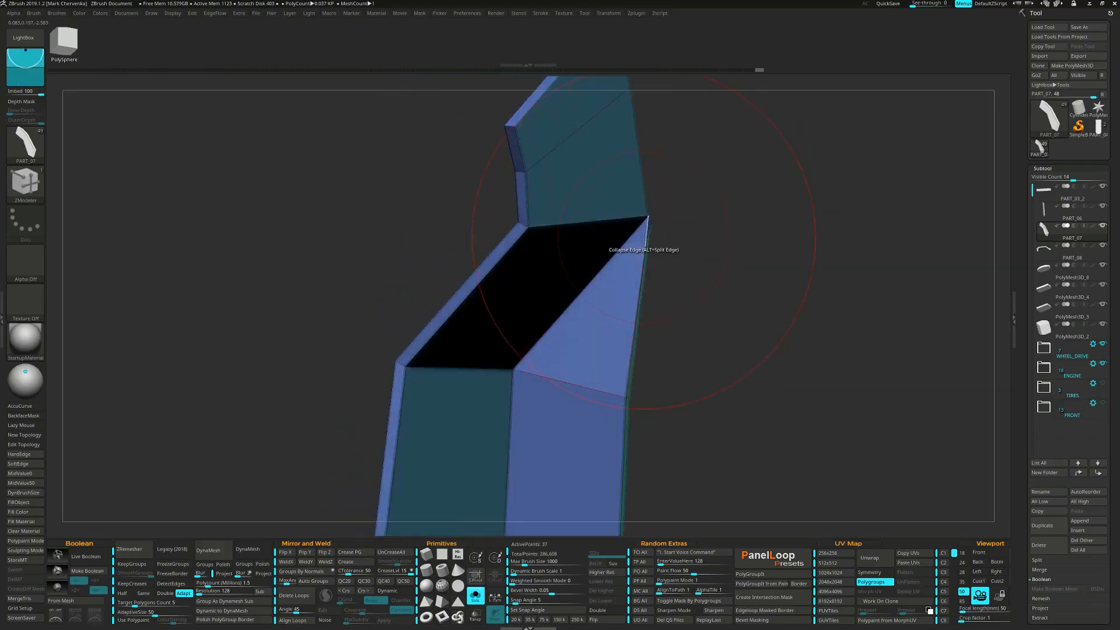
{"action": "mouse_move", "coordinate": [664, 299]}
{"action": "right_mouse_down"}
{"action": "mouse_move", "coordinate": [613, 271]}
{"action": "mouse_move", "coordinate": [598, 339]}
{"action": "mouse_move", "coordinate": [570, 293]}
{"action": "mouse_move", "coordinate": [632, 238]}
{"action": "mouse_move", "coordinate": [606, 278]}
{"action": "mouse_move", "coordinate": [671, 294]}
{"action": "mouse_move", "coordinate": [664, 345]}
{"action": "mouse_move", "coordinate": [612, 375]}
{"action": "right_mouse_up"}
{"action": "right_click_drag", "start_coordinate": [545, 300], "coordinate": [557, 362]}
- Mask the panel's front face and shift the lip's back edge outward toward the front plate so the side walls slope
{"action": "left_click_drag", "start_coordinate": [550, 288], "coordinate": [605, 466], "text": "ctrl"}
{"action": "right_click_drag", "start_coordinate": [605, 466], "coordinate": [672, 386]}
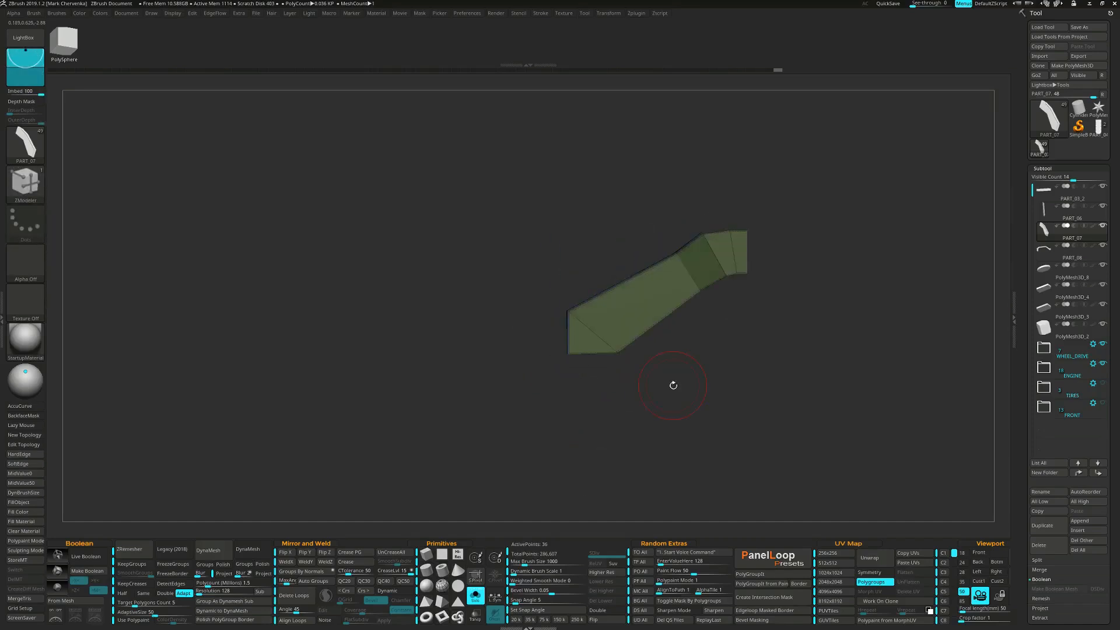
{"action": "key", "text": "shift+1"}
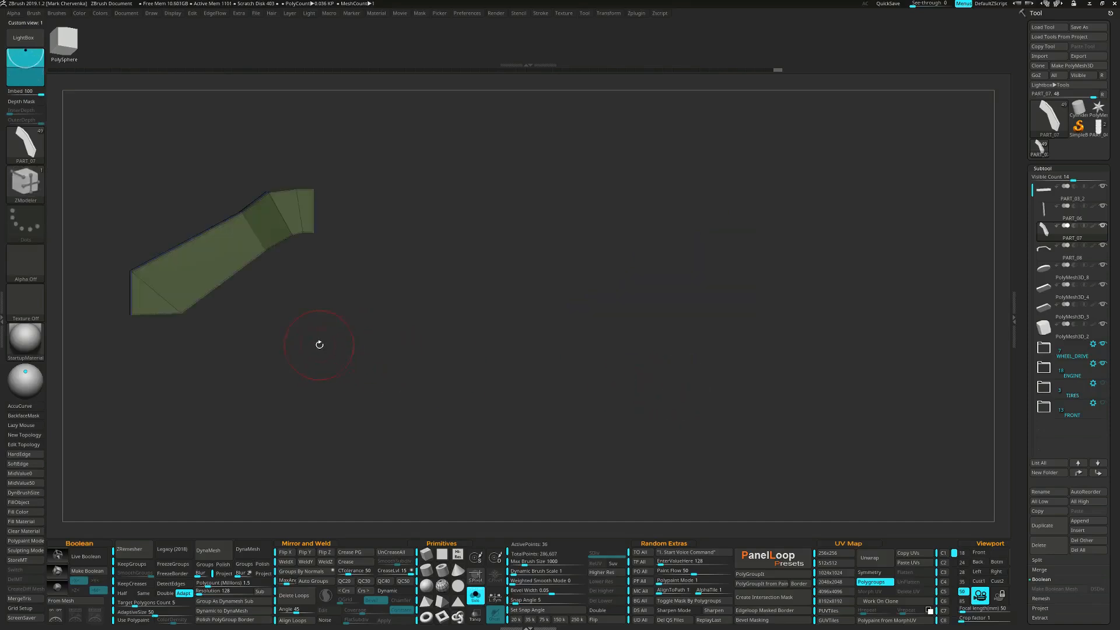
{"action": "key", "text": "w"}
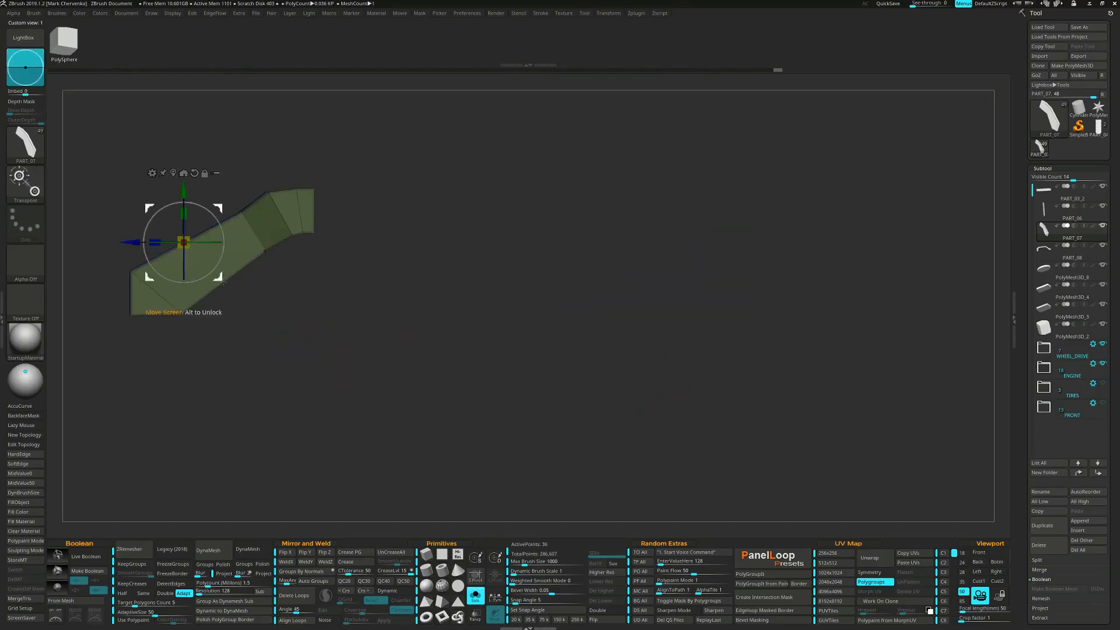
{"action": "left_click_drag", "start_coordinate": [219, 279], "coordinate": [204, 279]}
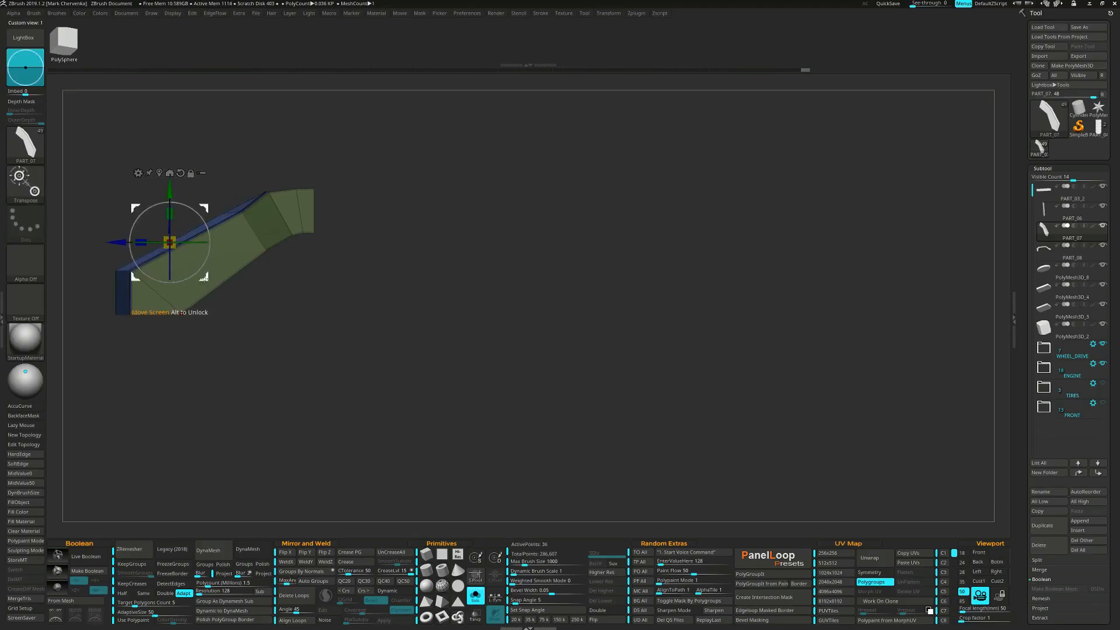
- Raise the lip's back edge slightly and shift its upper part inward with the front end masked, then clear the mask
{"action": "left_click_drag", "start_coordinate": [206, 281], "coordinate": [206, 272]}
{"action": "left_click_drag", "start_coordinate": [79, 214], "coordinate": [143, 317], "text": "ctrl"}
{"action": "left_click_drag", "start_coordinate": [206, 268], "coordinate": [213, 276]}
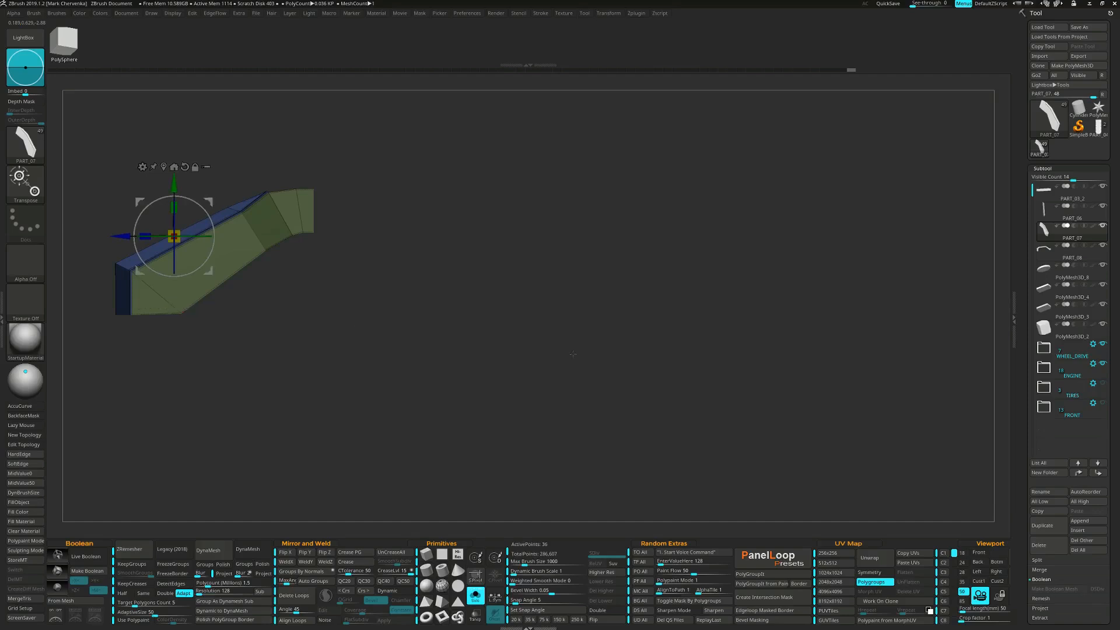
{"action": "left_click_drag", "start_coordinate": [470, 270], "coordinate": [515, 315], "text": "ctrl"}
{"action": "left_click_drag", "start_coordinate": [383, 293], "coordinate": [641, 401], "text": "alt"}
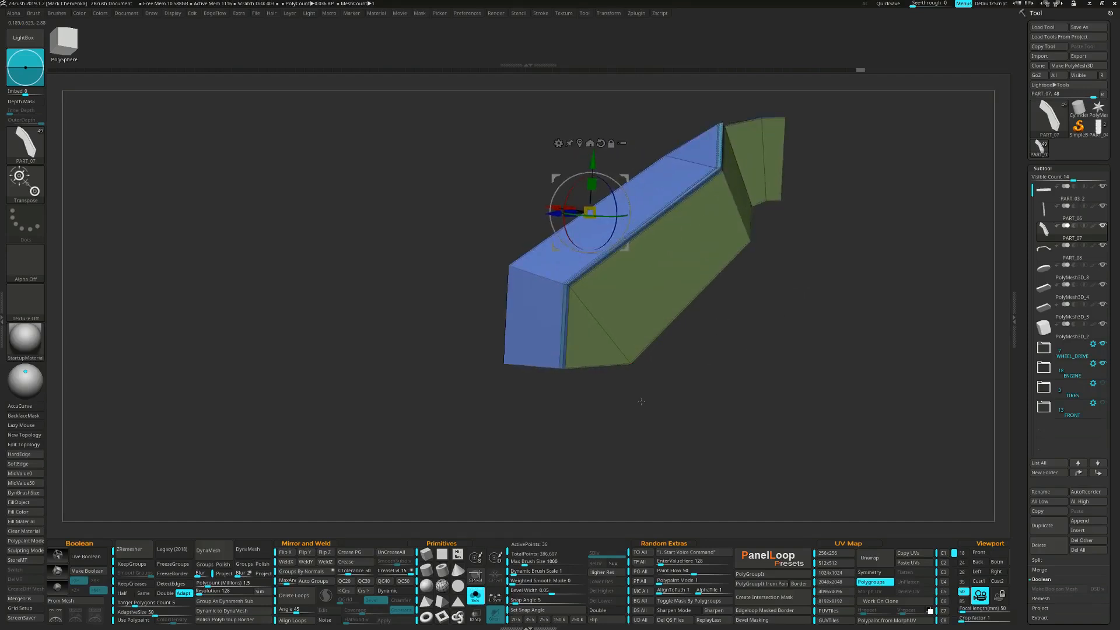
- Turn on dynamic subdivision for the panel, crease its edges with a tolerance of 50 and set the crease level to 3
{"action": "key", "text": "q"}
{"action": "mouse_move", "coordinate": [577, 333]}
{"action": "right_mouse_down"}
{"action": "mouse_move", "coordinate": [671, 329]}
{"action": "mouse_move", "coordinate": [574, 318]}
{"action": "right_mouse_up"}
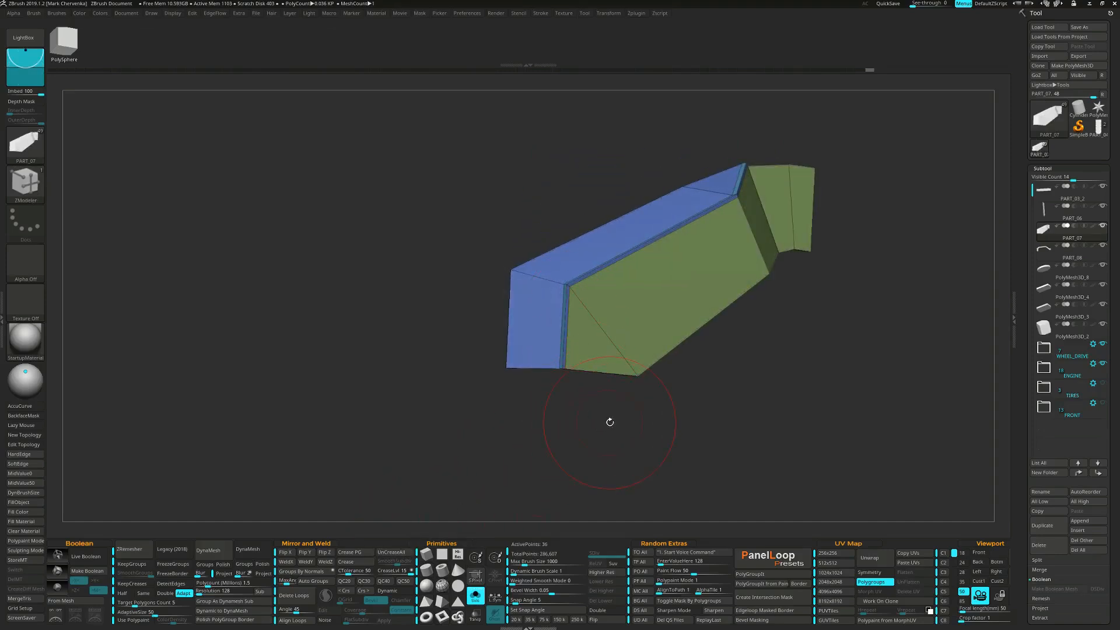
{"action": "left_click", "coordinate": [388, 590]}
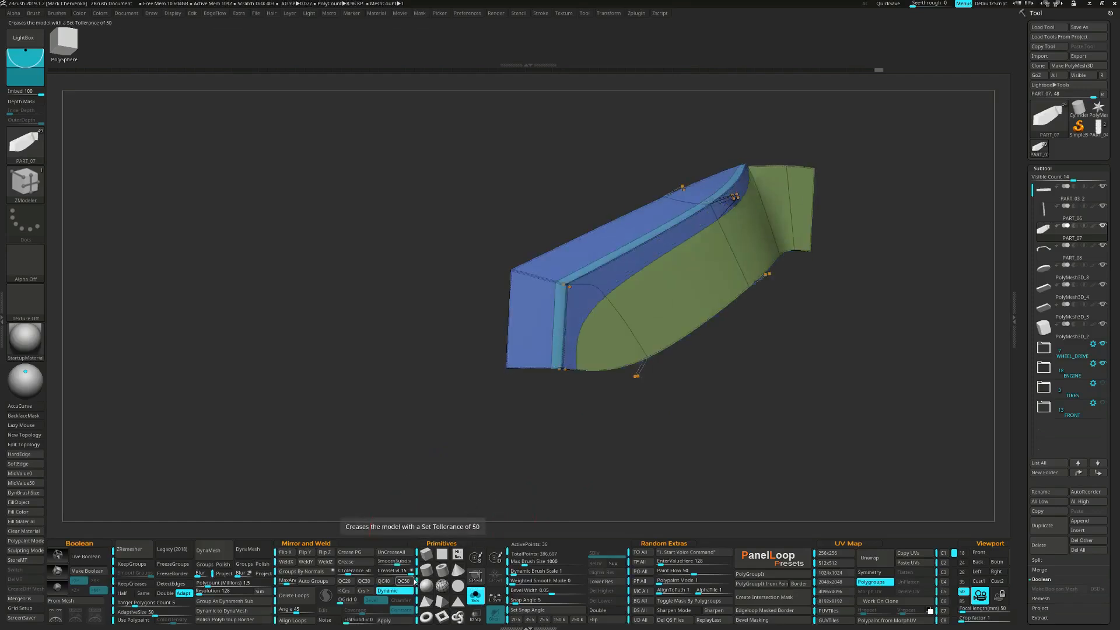
{"action": "left_click_drag", "start_coordinate": [601, 424], "coordinate": [463, 509]}
{"action": "key", "text": "shift+f"}
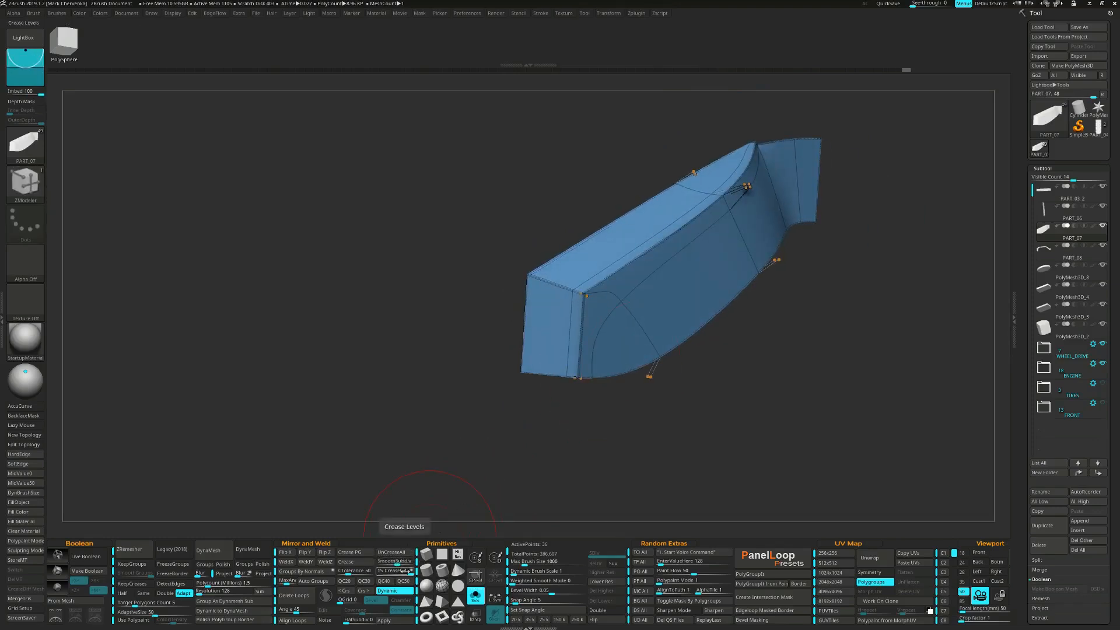
{"action": "left_click_drag", "start_coordinate": [397, 564], "coordinate": [404, 565]}
{"action": "left_click_drag", "start_coordinate": [607, 385], "coordinate": [594, 400]}
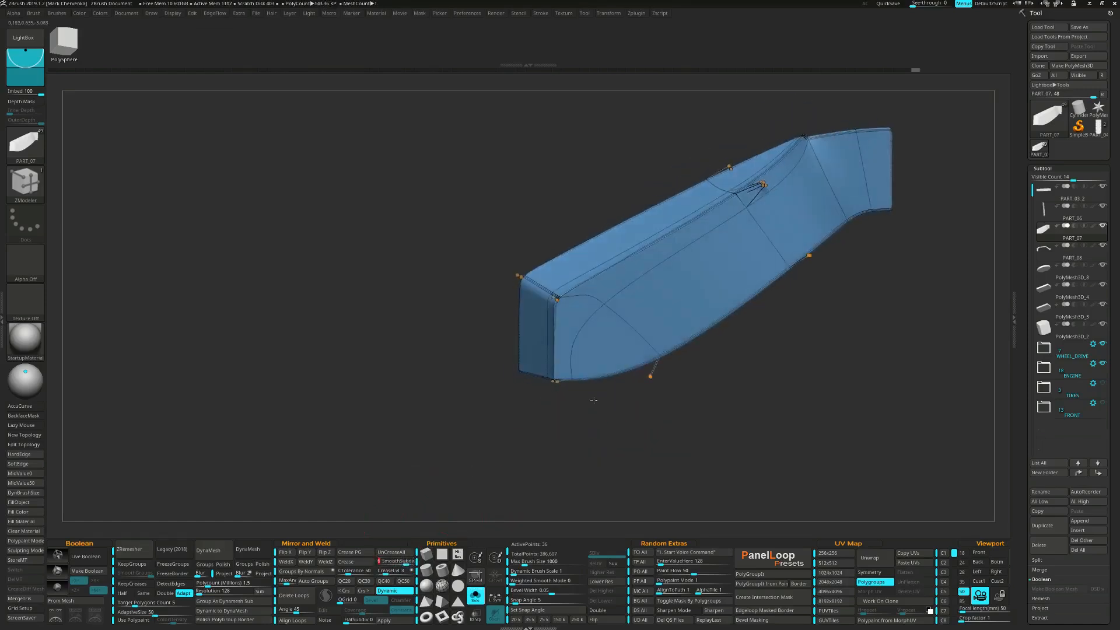
- Crease the partial edge loops along the diagonal at the panel's lower corner and across the start of the bend
{"action": "key", "text": "space"}
{"action": "left_click", "coordinate": [547, 397]}
{"action": "left_click", "coordinate": [546, 406]}
{"action": "left_click", "coordinate": [605, 352]}
{"action": "left_click_drag", "start_coordinate": [630, 412], "coordinate": [700, 286]}
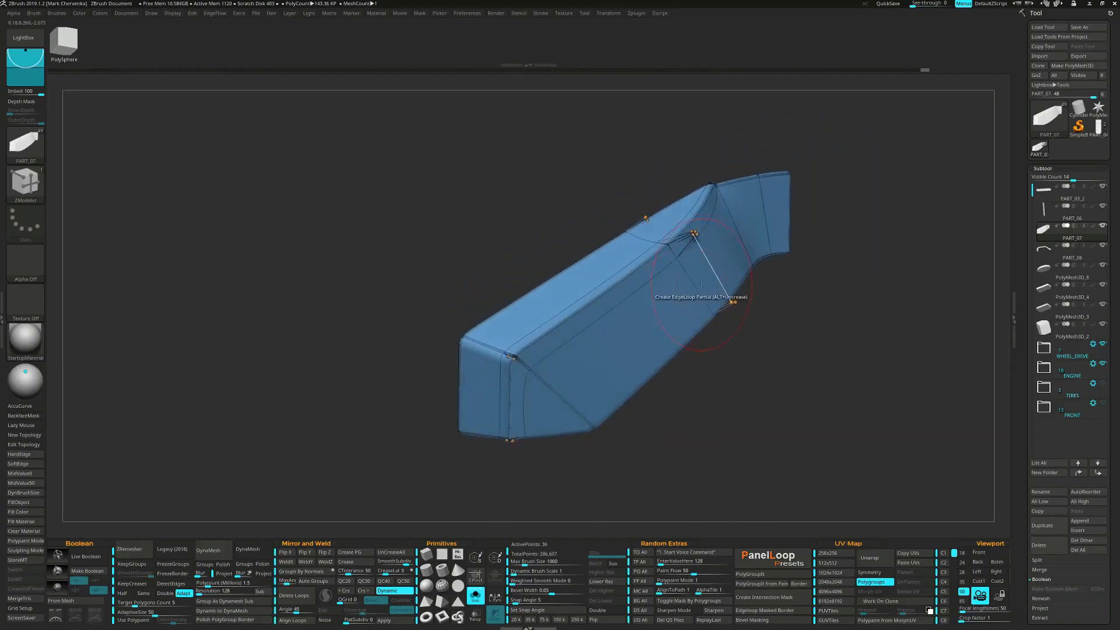
{"action": "left_click", "coordinate": [706, 276]}
- Show the rest of the model and shift the lip's upper bend points inward and up toward the arm's flange, masking the other points
{"action": "mouse_move", "coordinate": [721, 327]}
{"action": "left_mouse_down"}
{"action": "mouse_move", "coordinate": [715, 344]}
{"action": "mouse_move", "coordinate": [709, 315]}
{"action": "mouse_move", "coordinate": [699, 323]}
{"action": "mouse_move", "coordinate": [716, 358]}
{"action": "mouse_move", "coordinate": [701, 347]}
{"action": "mouse_move", "coordinate": [756, 351]}
{"action": "left_mouse_up"}
{"action": "key", "text": "ctrl+shift+s"}
{"action": "key", "text": "w"}
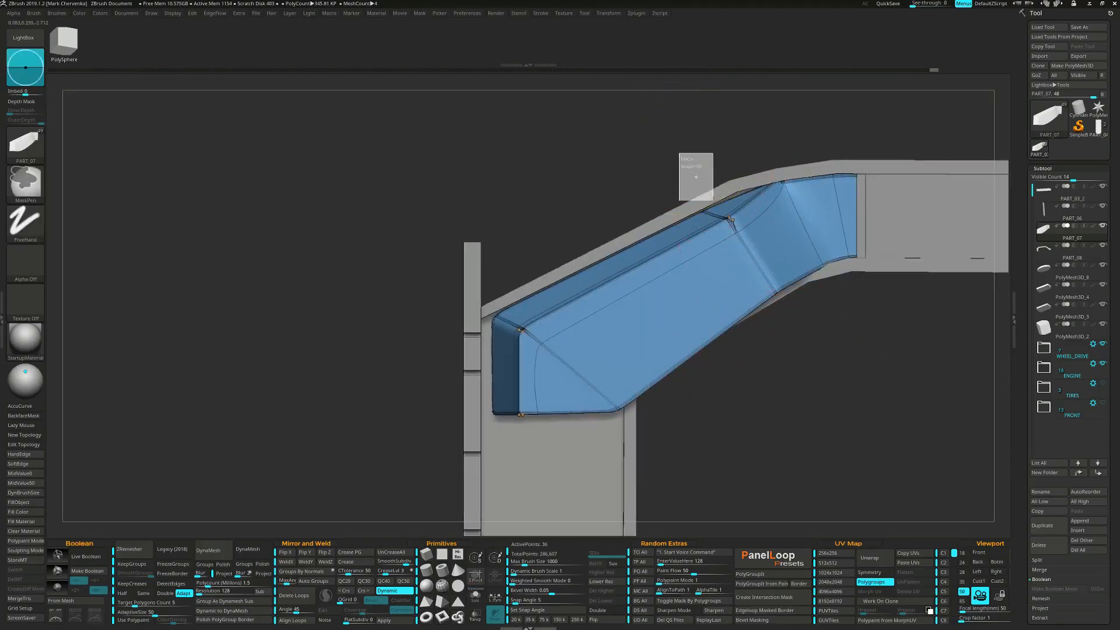
{"action": "left_click_drag", "start_coordinate": [604, 264], "coordinate": [620, 253]}
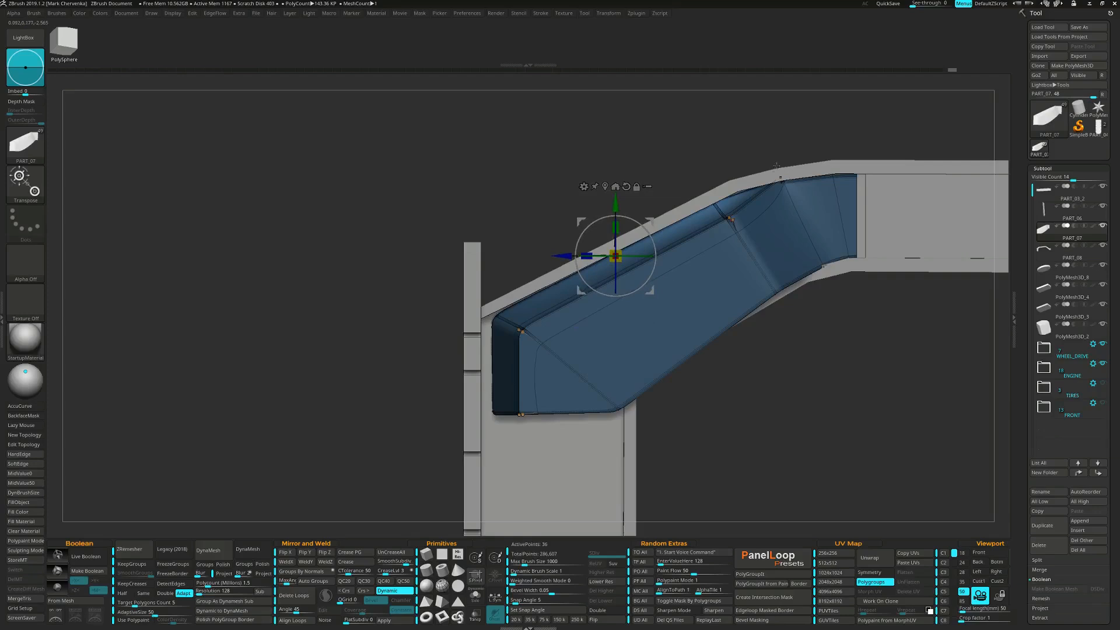
- Shift the panel's bend points toward the front in two moves of about 0.034 and 0.013, then clear the mask
{"action": "left_click_drag", "start_coordinate": [653, 288], "coordinate": [636, 291]}
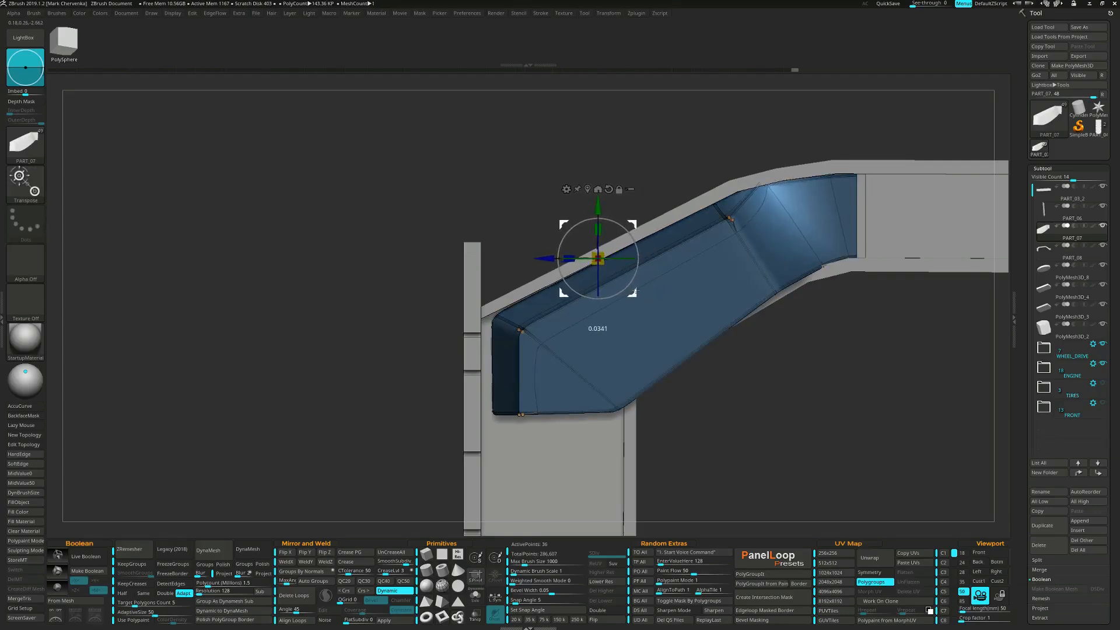
{"action": "left_click_drag", "start_coordinate": [863, 346], "coordinate": [830, 255], "text": "alt"}
{"action": "left_click_drag", "start_coordinate": [658, 292], "coordinate": [652, 289]}
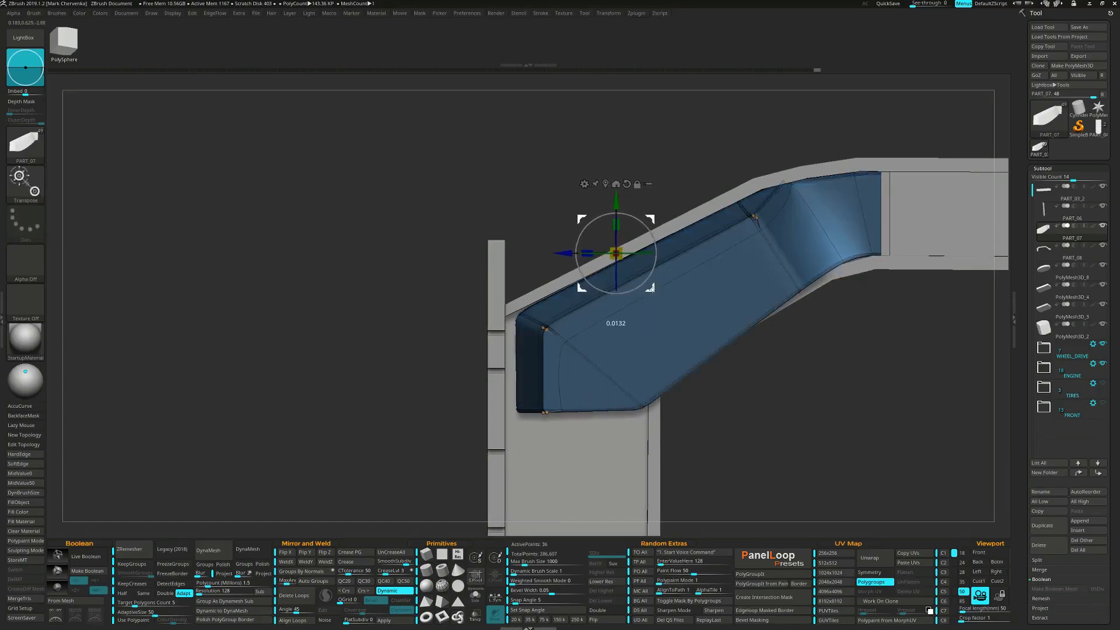
{"action": "left_click", "coordinate": [742, 392], "text": "ctrl"}
{"action": "left_click_drag", "start_coordinate": [742, 392], "coordinate": [796, 362], "text": "alt"}
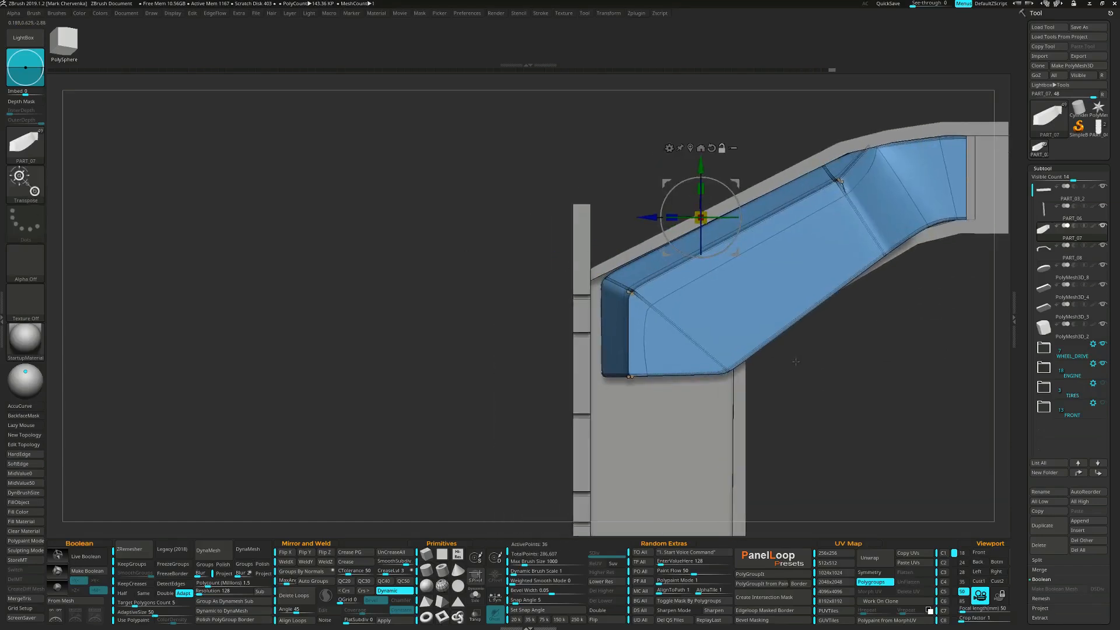
- Isolate the panel, hide its wireframe and turn off dynamic subdivision to expose the low-poly mesh
{"action": "right_click_drag", "start_coordinate": [707, 367], "coordinate": [772, 330]}
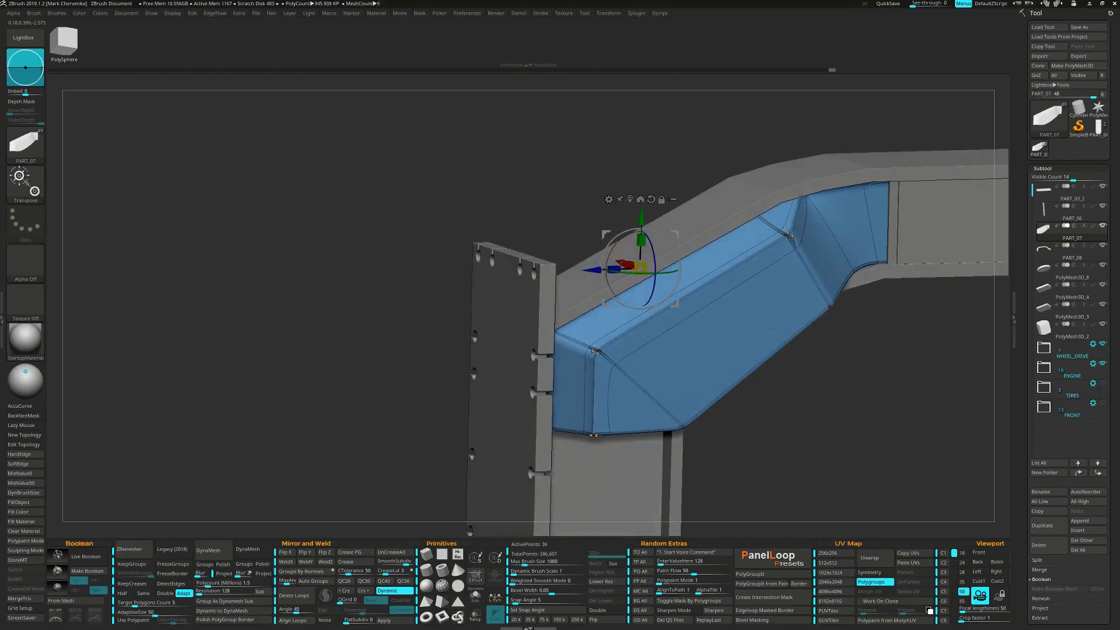
{"action": "key", "text": "shift+s"}
{"action": "key", "text": "shift+f"}
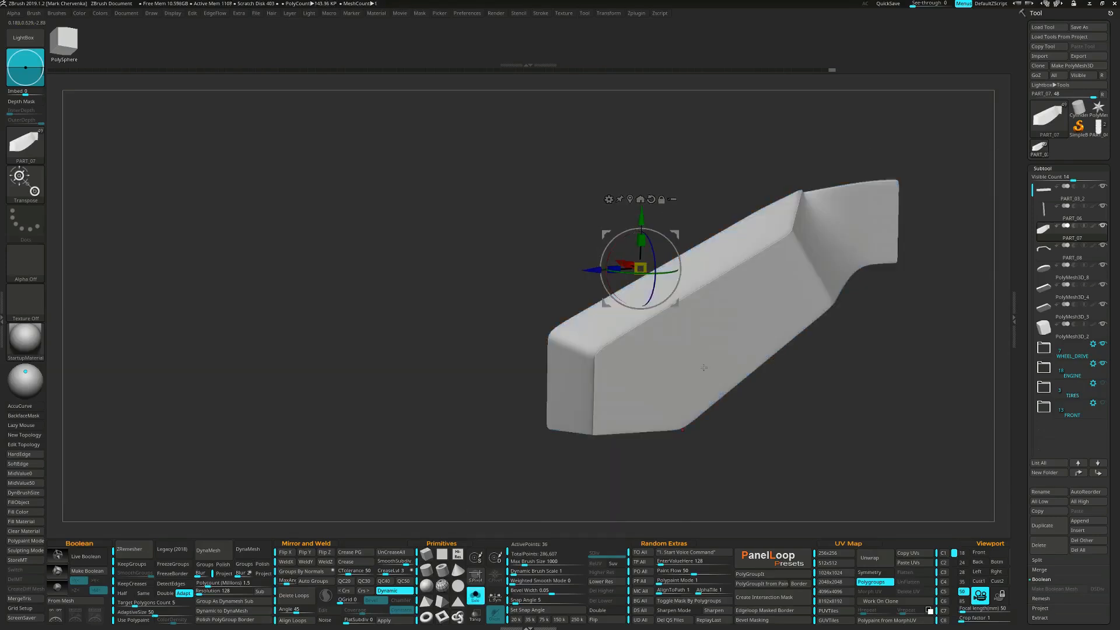
{"action": "key", "text": "shift+d"}
- Delete the partial edge loop running beside the panel's front corner edge and check the result with dynamic subdivision
{"action": "key", "text": "q"}
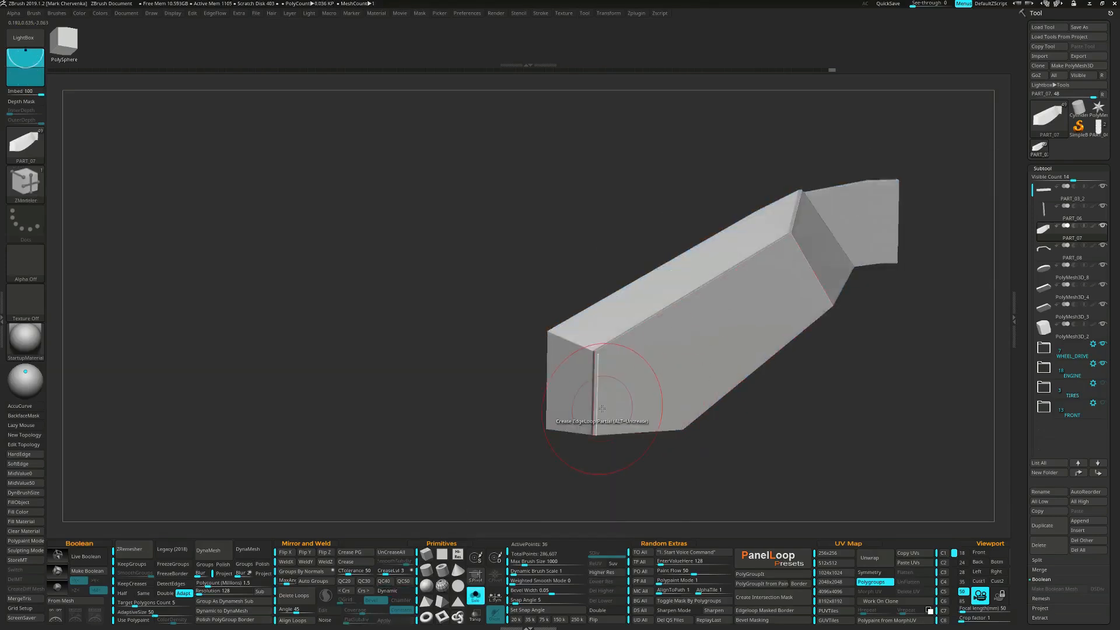
{"action": "key", "text": "shift+f"}
{"action": "right_click_drag", "start_coordinate": [602, 395], "coordinate": [636, 392]}
{"action": "mouse_move", "coordinate": [607, 350]}
{"action": "right_mouse_down", "text": "ctrl"}
{"action": "mouse_move", "coordinate": [596, 389]}
{"action": "mouse_move", "coordinate": [622, 221]}
{"action": "mouse_move", "coordinate": [628, 397]}
{"action": "mouse_move", "coordinate": [649, 395]}
{"action": "mouse_move", "coordinate": [654, 415]}
{"action": "right_mouse_up", "text": "ctrl"}
{"action": "key", "text": "space"}
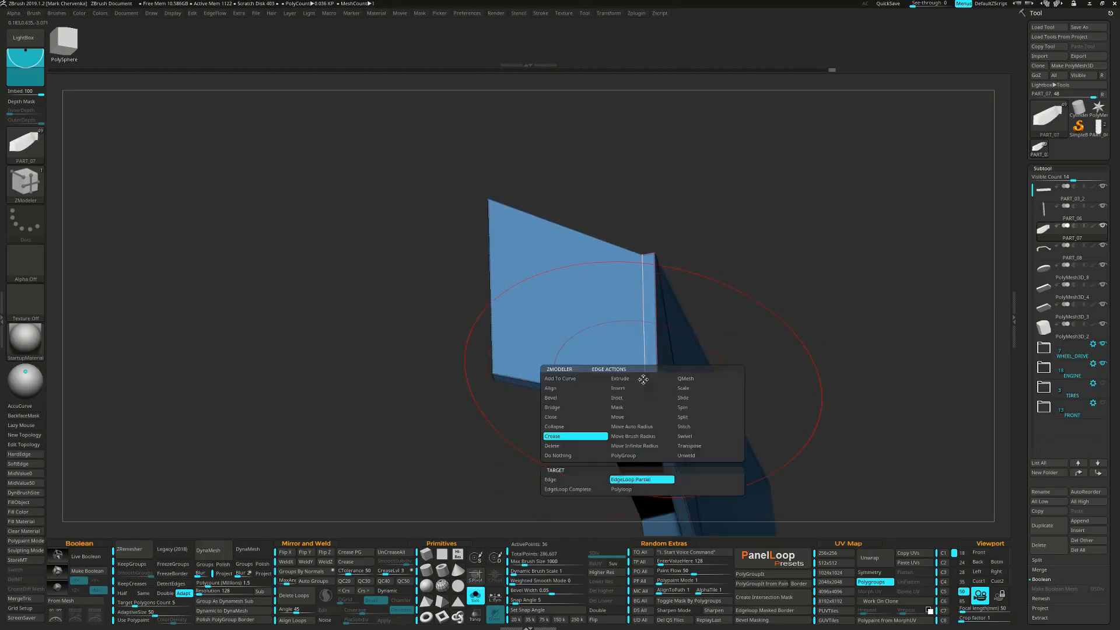
{"action": "left_click", "coordinate": [574, 446]}
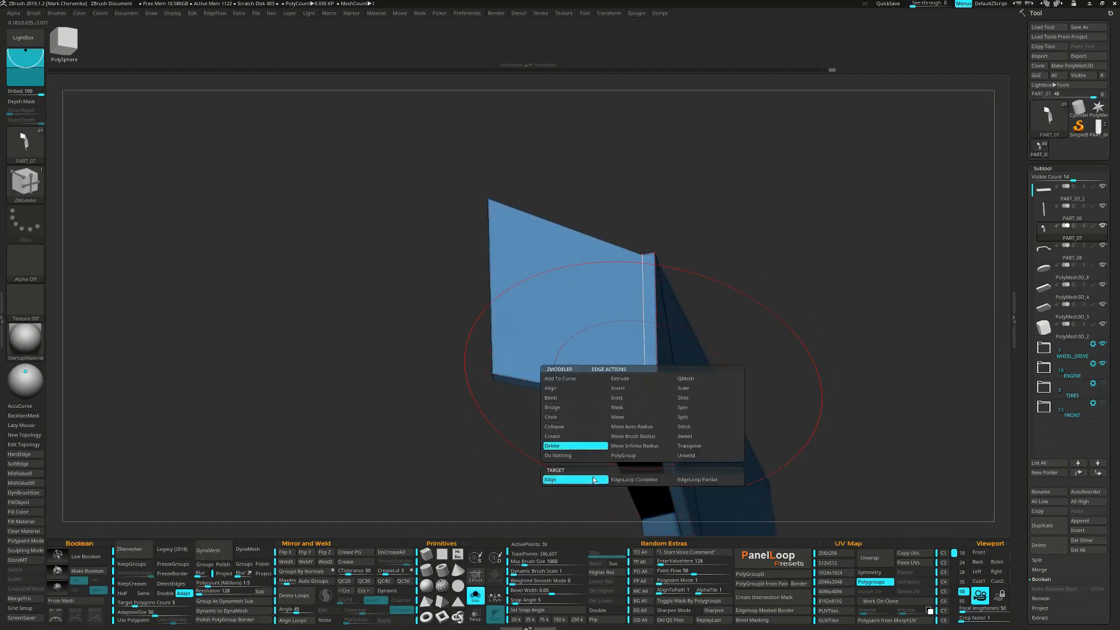
{"action": "left_click", "coordinate": [685, 480]}
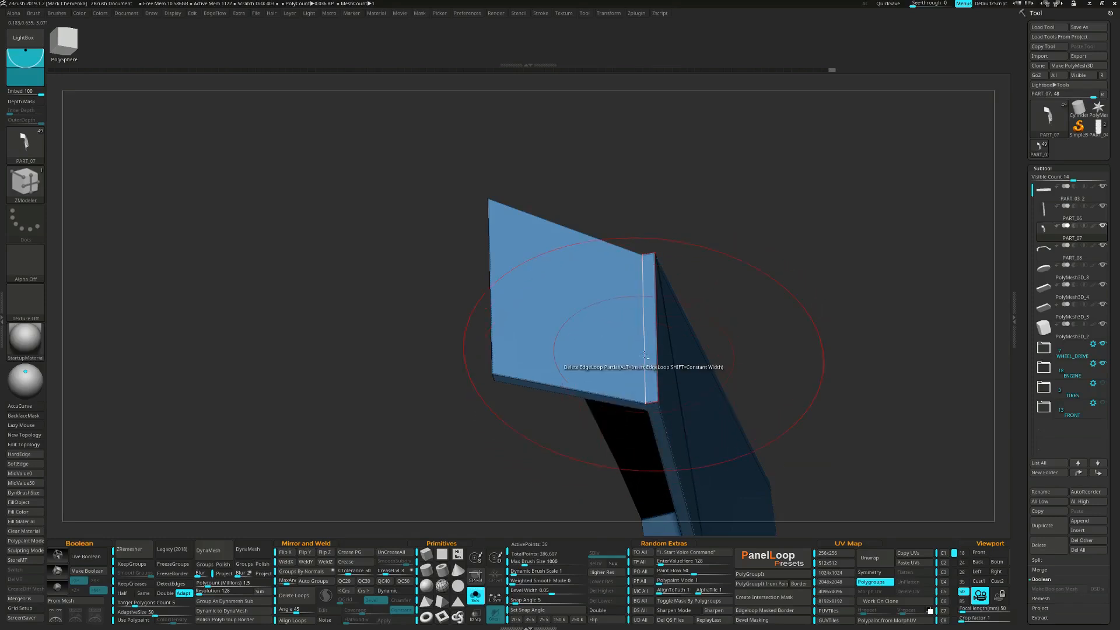
{"action": "left_click", "coordinate": [643, 354]}
{"action": "right_click_drag", "start_coordinate": [668, 382], "coordinate": [655, 360], "text": "ctrl"}
{"action": "key", "text": "d"}
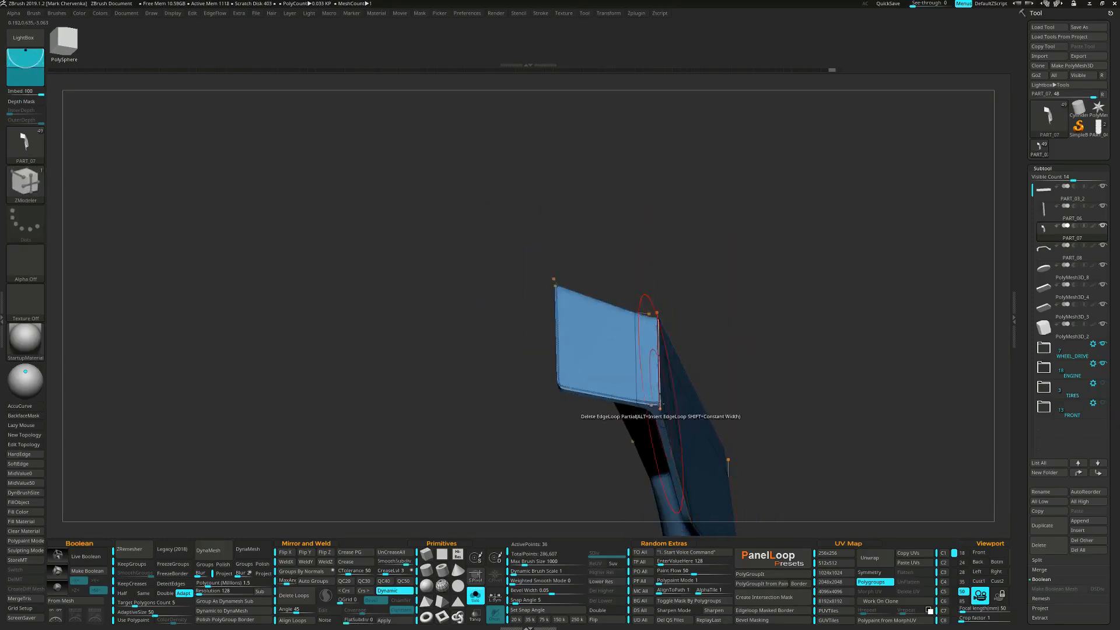
{"action": "key", "text": "shift+d"}
- Delete the second closely spaced partial edge loop at the start of the panel's bend
{"action": "right_click_drag", "start_coordinate": [725, 374], "coordinate": [780, 397], "text": "ctrl"}
{"action": "left_click_drag", "start_coordinate": [798, 293], "coordinate": [692, 459], "text": "ctrl"}
{"action": "right_click_drag", "start_coordinate": [668, 415], "coordinate": [576, 345], "text": "alt"}
{"action": "mouse_move", "coordinate": [650, 451]}
{"action": "right_mouse_down"}
{"action": "mouse_move", "coordinate": [730, 490]}
{"action": "mouse_move", "coordinate": [677, 473]}
{"action": "right_mouse_up"}
{"action": "left_click", "coordinate": [771, 351]}
- Collapse the short leftover edges at the lip's bend corner and preview the panel with dynamic subdivision
{"action": "right_click_drag", "start_coordinate": [740, 360], "coordinate": [662, 397]}
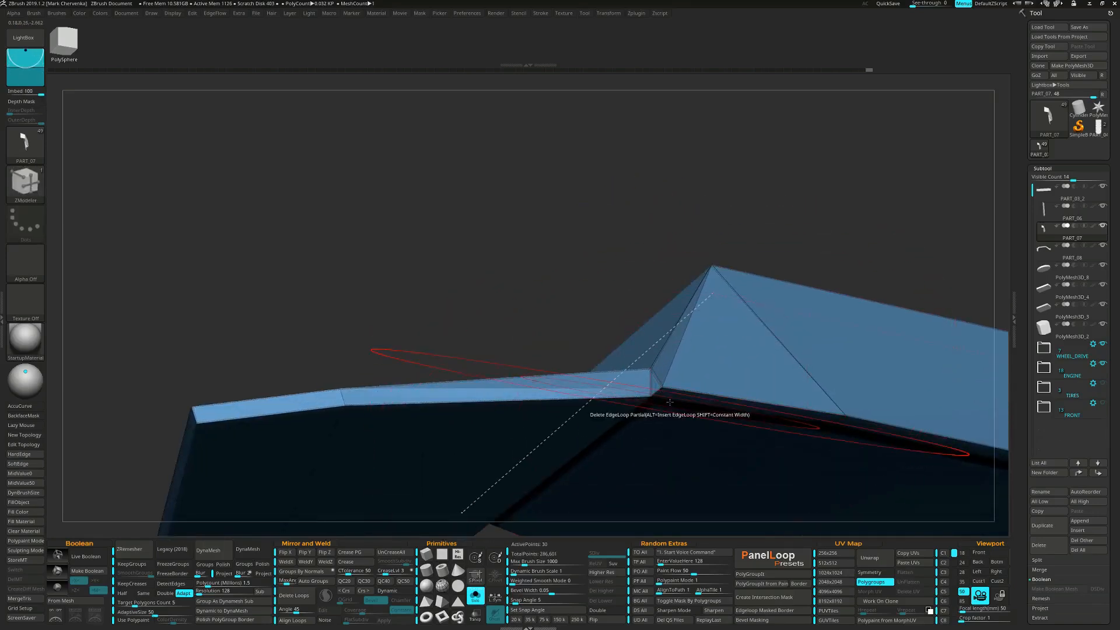
{"action": "key", "text": "space"}
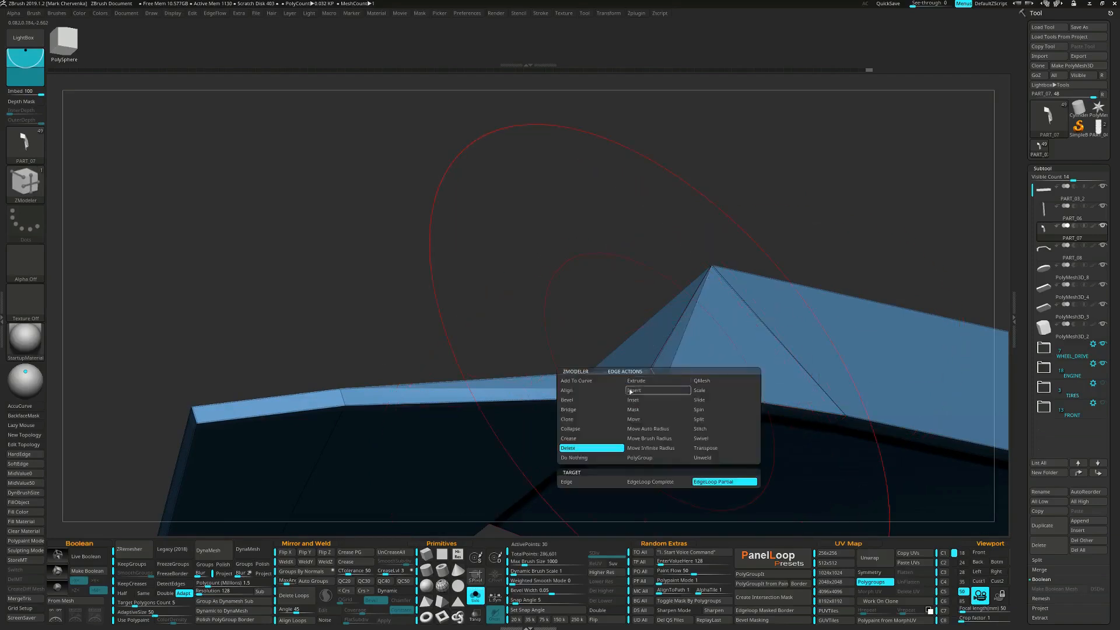
{"action": "left_click", "coordinate": [597, 438]}
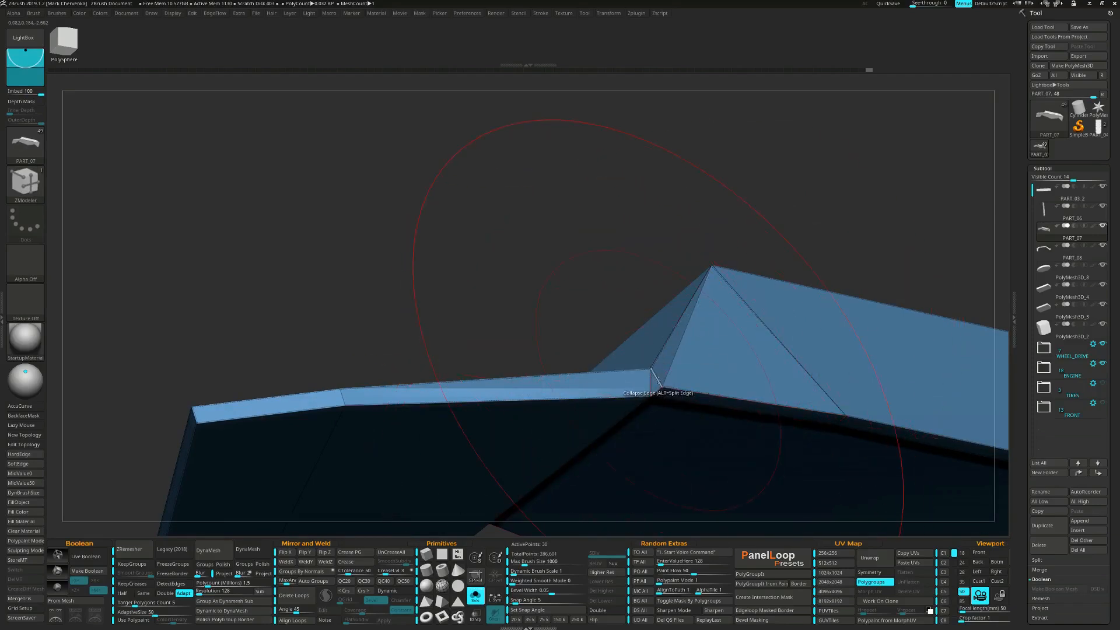
{"action": "right_click_drag", "start_coordinate": [676, 404], "coordinate": [692, 349]}
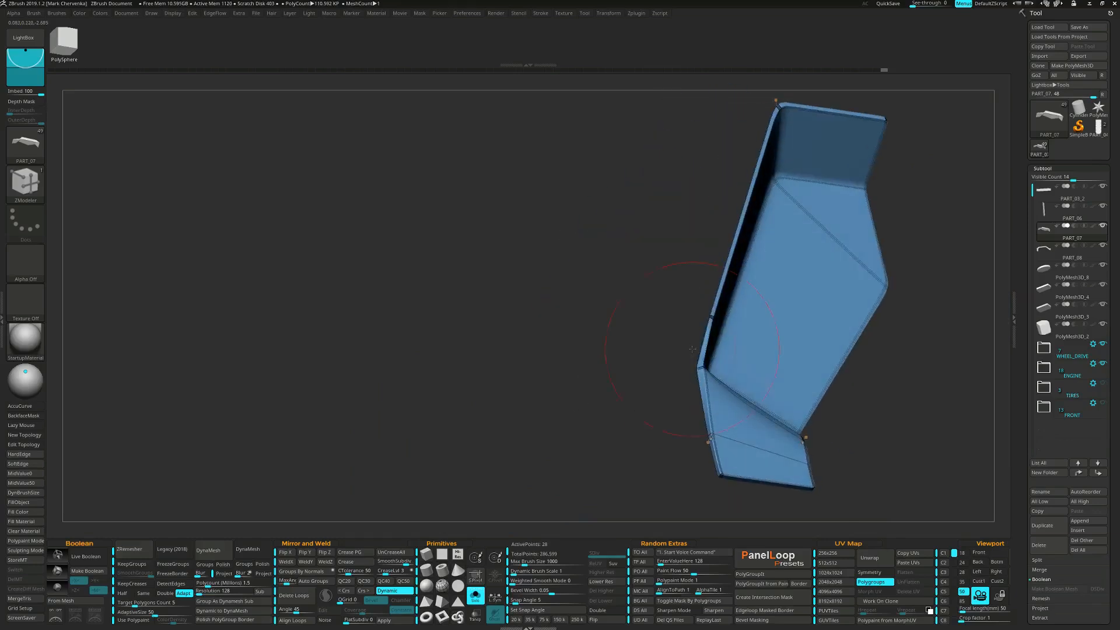
- Extrude the thin rim of the panel's lip outward with QMesh along the front and upper sides
{"action": "key", "text": "space"}
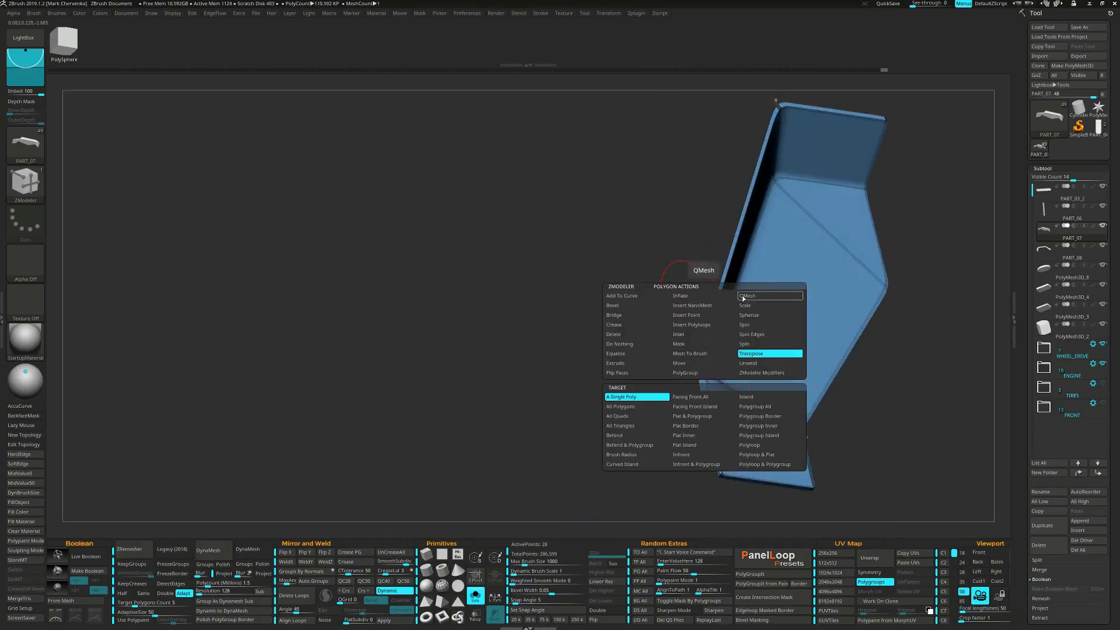
{"action": "left_click", "coordinate": [750, 344]}
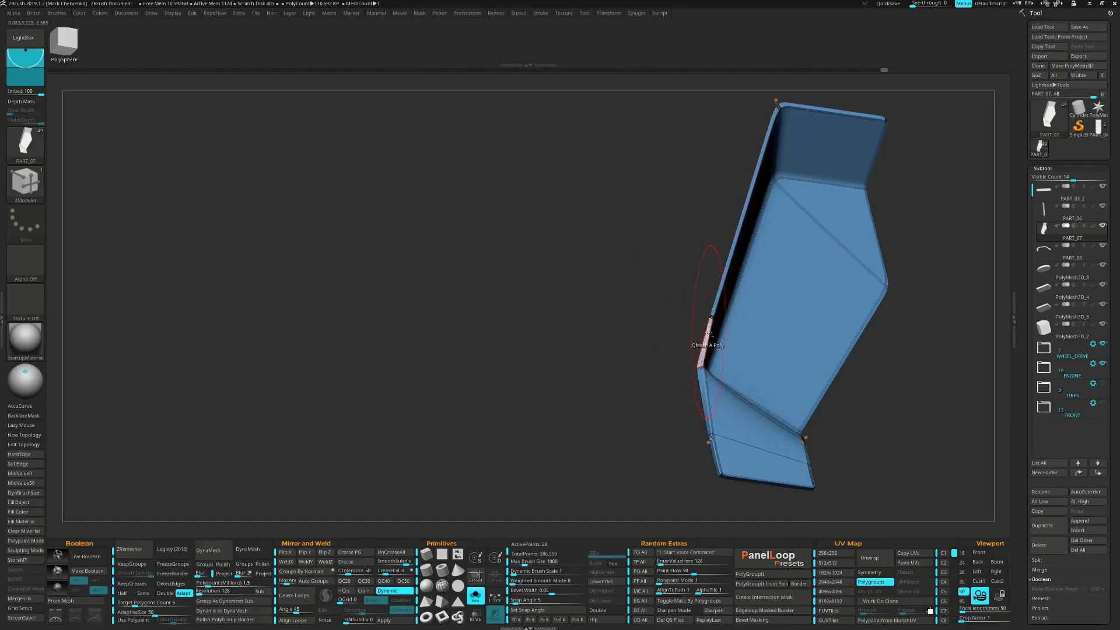
{"action": "right_click_drag", "start_coordinate": [727, 262], "coordinate": [653, 333]}
{"action": "left_click_drag", "start_coordinate": [653, 334], "coordinate": [667, 320]}
{"action": "right_click_drag", "start_coordinate": [666, 320], "coordinate": [615, 324]}
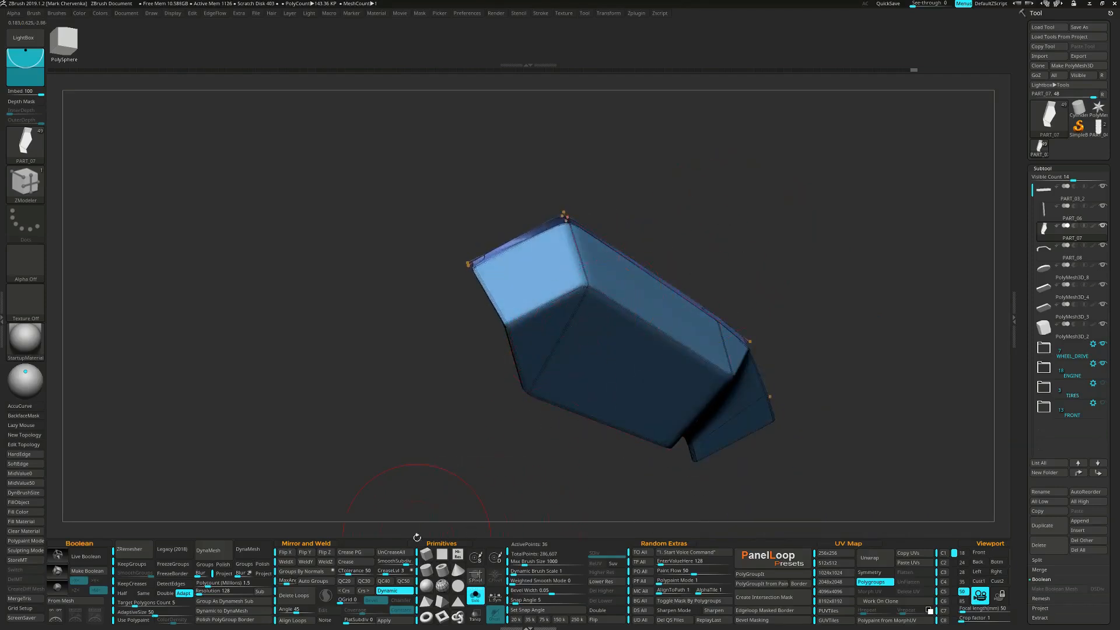
- Lower the panel's smooth subdivision level to 4 and crease the partial edge loops at its front corner and across the bend
{"action": "left_click", "coordinate": [407, 582]}
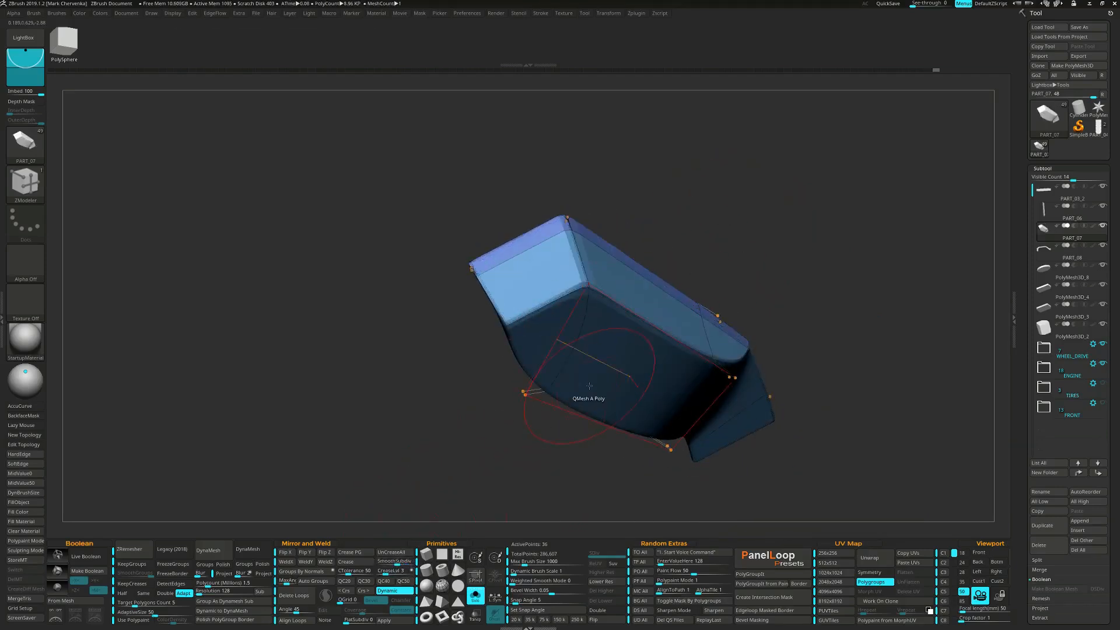
{"action": "right_click_drag", "start_coordinate": [560, 386], "coordinate": [575, 383]}
{"action": "key", "text": "space"}
{"action": "left_click", "coordinate": [486, 393]}
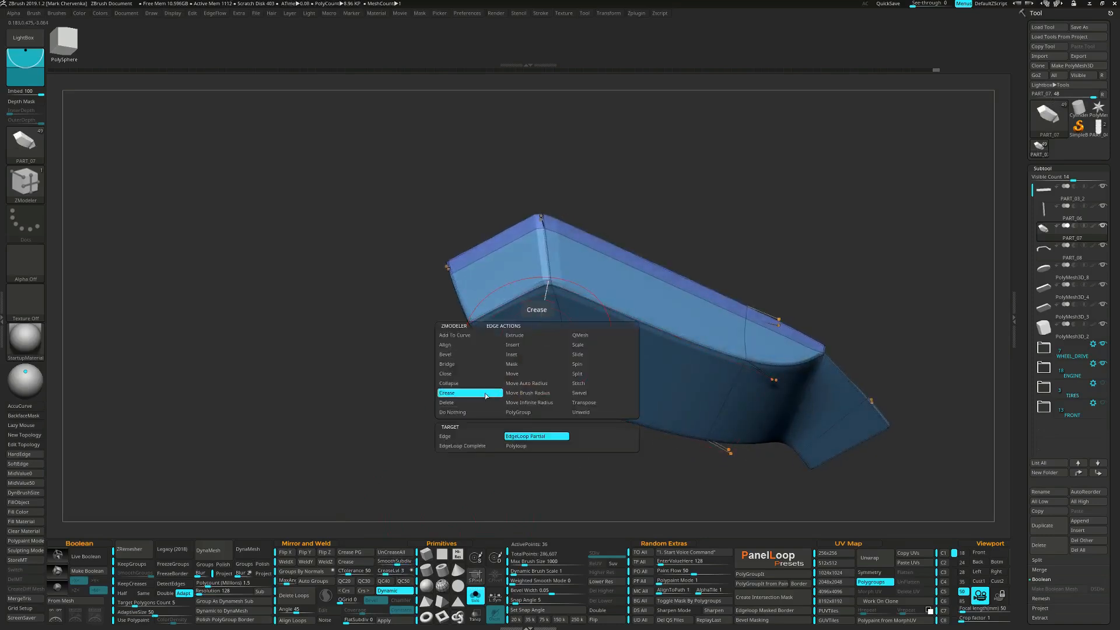
{"action": "right_click_drag", "start_coordinate": [584, 429], "coordinate": [563, 414]}
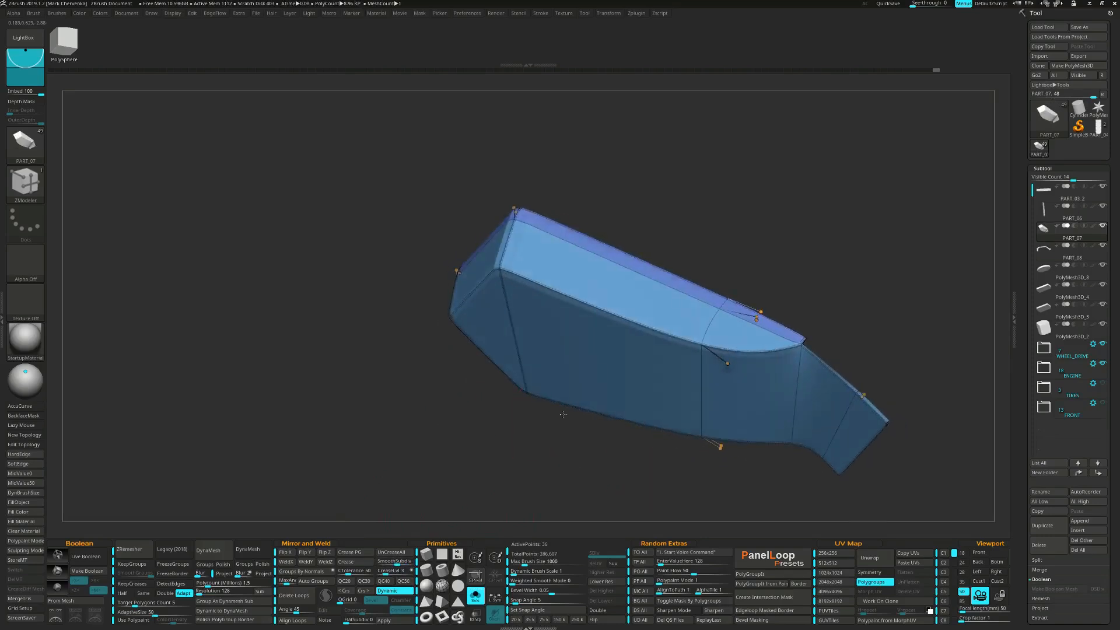
{"action": "left_click", "coordinate": [704, 406]}
{"action": "right_click_drag", "start_coordinate": [704, 406], "coordinate": [718, 340]}
- Adjust the outer corner point where the extruded rim ends at the bend, masking the rest of the panel
{"action": "mouse_move", "coordinate": [696, 402]}
{"action": "right_mouse_down"}
{"action": "mouse_move", "coordinate": [713, 437]}
{"action": "mouse_move", "coordinate": [711, 379]}
{"action": "mouse_move", "coordinate": [729, 409]}
{"action": "mouse_move", "coordinate": [785, 405]}
{"action": "right_mouse_up"}
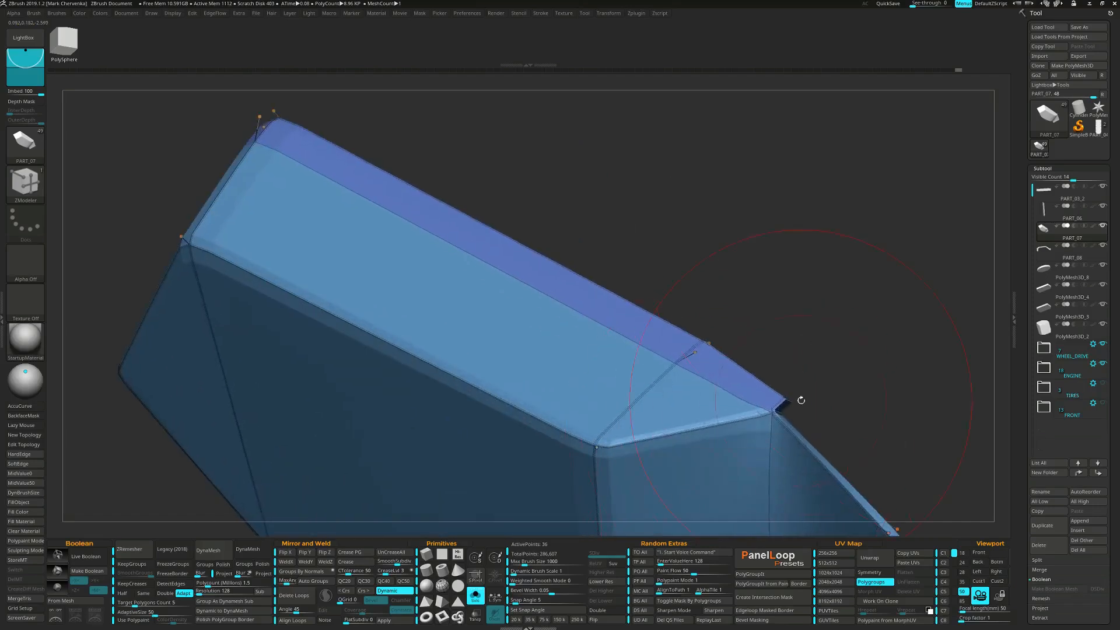
{"action": "left_click_drag", "start_coordinate": [776, 407], "coordinate": [776, 407], "text": "ctrl"}
{"action": "left_click", "coordinate": [858, 397], "text": "ctrl"}
{"action": "key", "text": "w"}
{"action": "right_click_drag", "start_coordinate": [858, 398], "coordinate": [781, 408], "text": "alt"}
{"action": "right_click_drag", "start_coordinate": [667, 357], "coordinate": [765, 388], "text": "alt"}
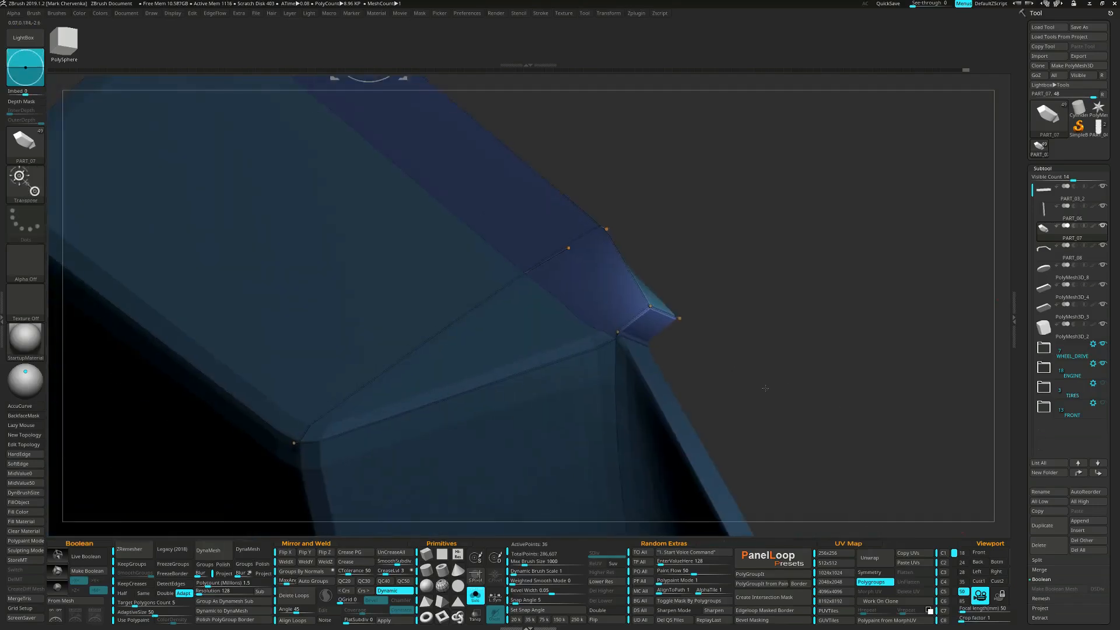
{"action": "key", "text": "shift+d"}
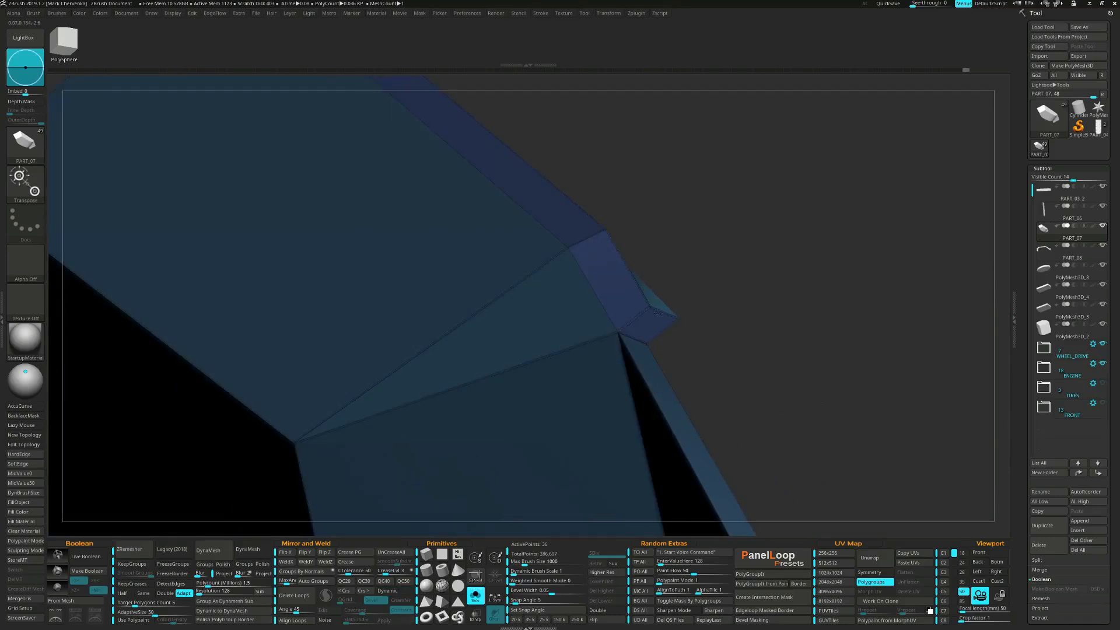
{"action": "left_click", "coordinate": [676, 318], "text": "alt"}
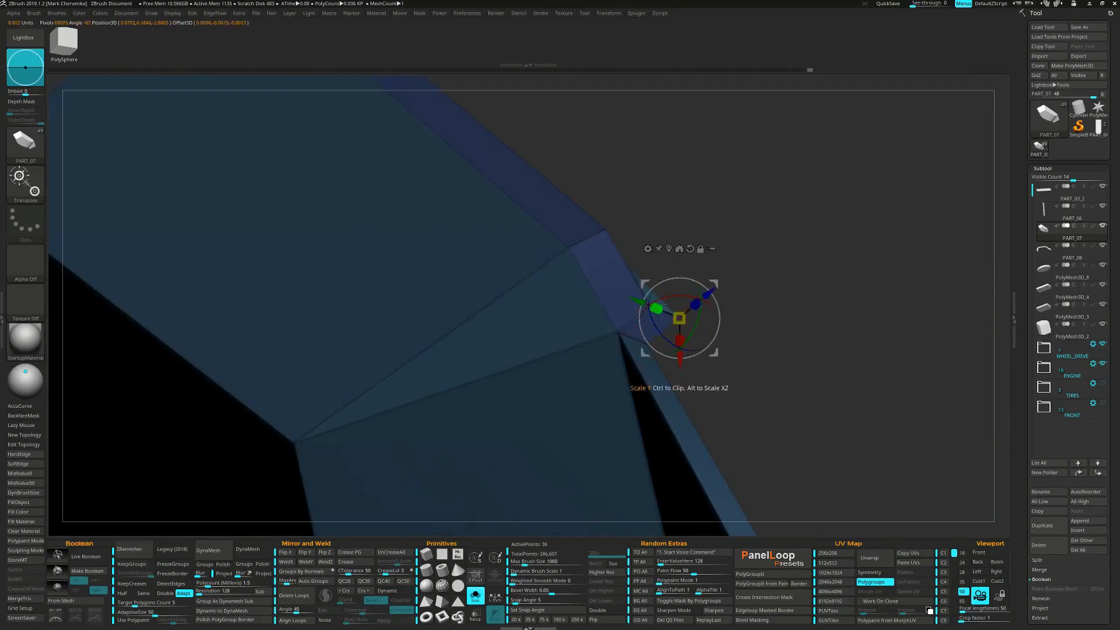
{"action": "right_click_drag", "start_coordinate": [718, 310], "coordinate": [659, 356]}
{"action": "left_click_drag", "start_coordinate": [659, 356], "coordinate": [660, 305]}
{"action": "right_click_drag", "start_coordinate": [648, 376], "coordinate": [796, 319]}
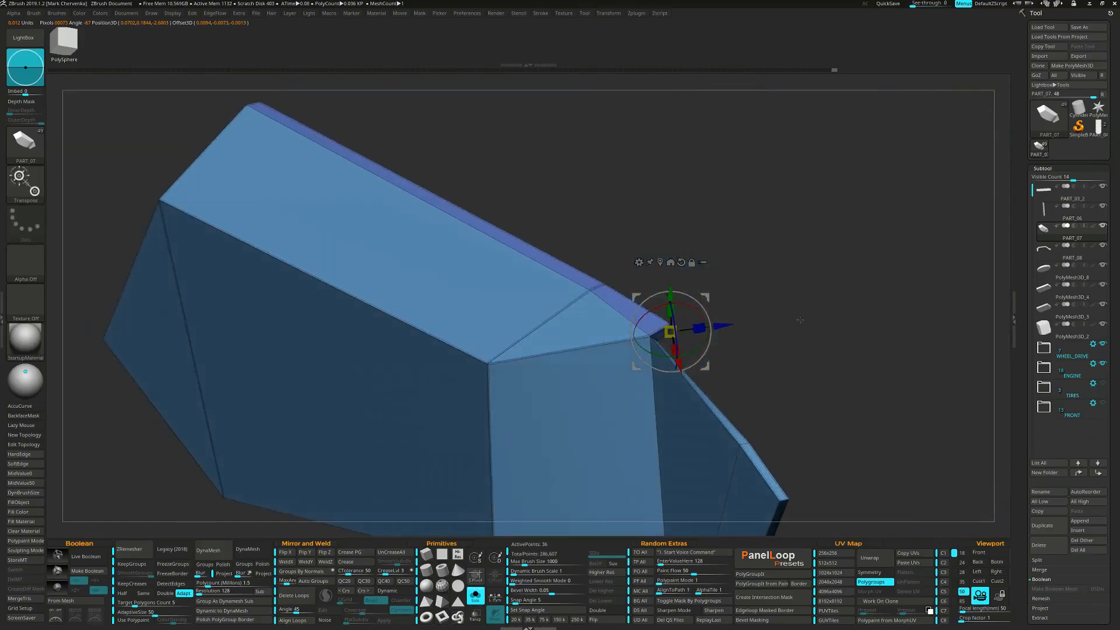
- Turn on dynamic subdivision for the panel, show the surrounding parts, enable it for the arm as well and reselect the panel
{"action": "key", "text": "d"}
{"action": "key", "text": "shift+s"}
{"action": "right_click_drag", "start_coordinate": [750, 332], "coordinate": [771, 251], "text": "ctrl"}
{"action": "left_click", "coordinate": [758, 332], "text": "alt"}
{"action": "key", "text": "d"}
{"action": "left_click", "coordinate": [671, 356], "text": "alt"}
{"action": "right_click_drag", "start_coordinate": [572, 279], "coordinate": [614, 239], "text": "alt"}
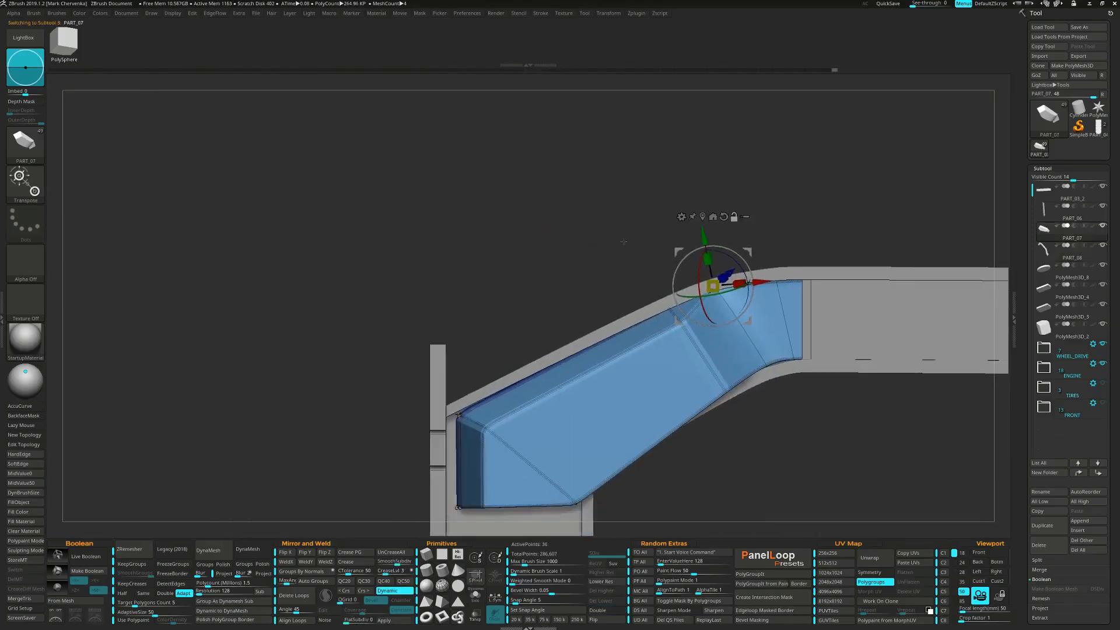
{"action": "mouse_move", "coordinate": [573, 299]}
{"action": "right_mouse_down", "text": "alt"}
{"action": "mouse_move", "coordinate": [613, 286]}
{"action": "mouse_move", "coordinate": [529, 315]}
{"action": "right_mouse_up", "text": "alt"}
- Move the panel's bend points by about 0.014 to follow the arm's curved flange, masking the other points, and clear the mask
{"action": "key", "text": "ctrl"}
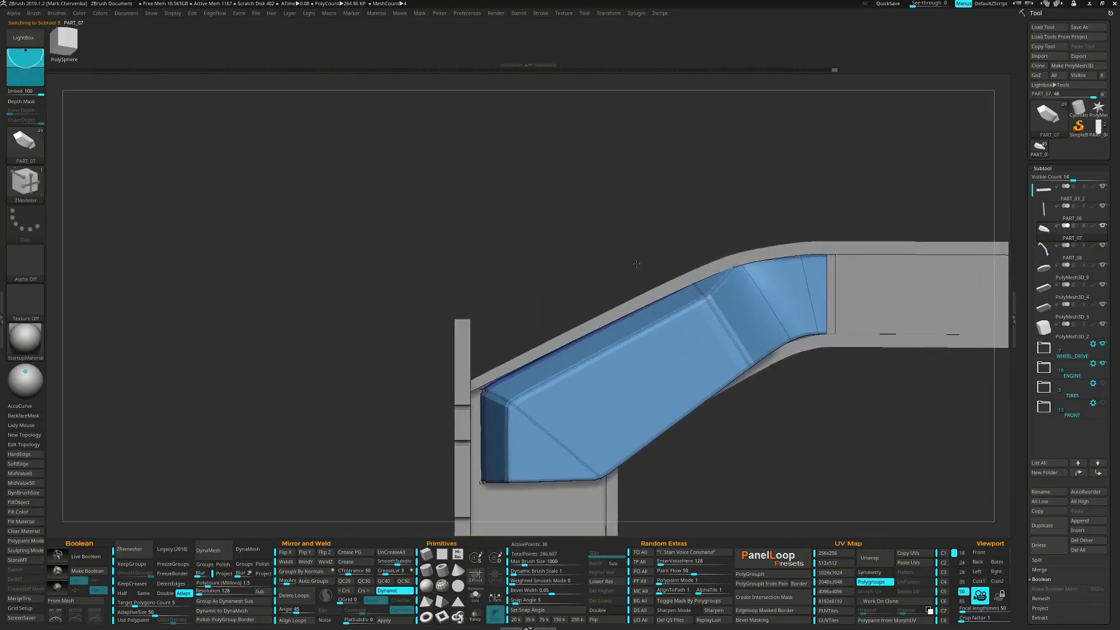
{"action": "left_click_drag", "start_coordinate": [671, 204], "coordinate": [838, 215], "text": "ctrl+alt"}
{"action": "key", "text": "w"}
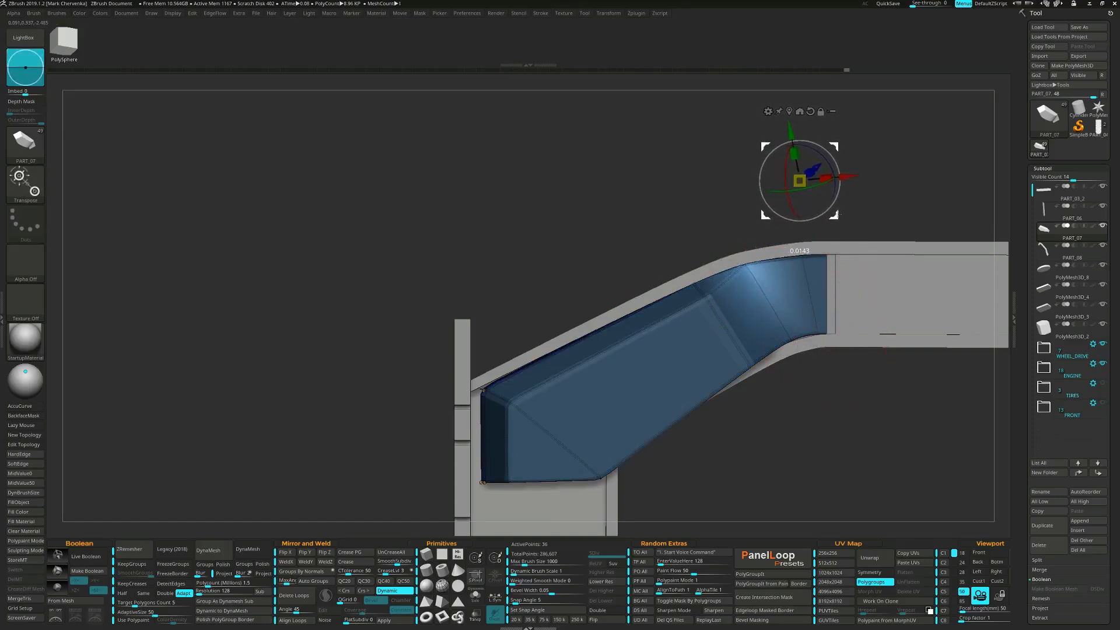
{"action": "mouse_move", "coordinate": [792, 403]}
{"action": "left_mouse_down", "text": "alt"}
{"action": "mouse_move", "coordinate": [789, 384]}
{"action": "mouse_move", "coordinate": [774, 421]}
{"action": "left_mouse_up", "text": "alt"}
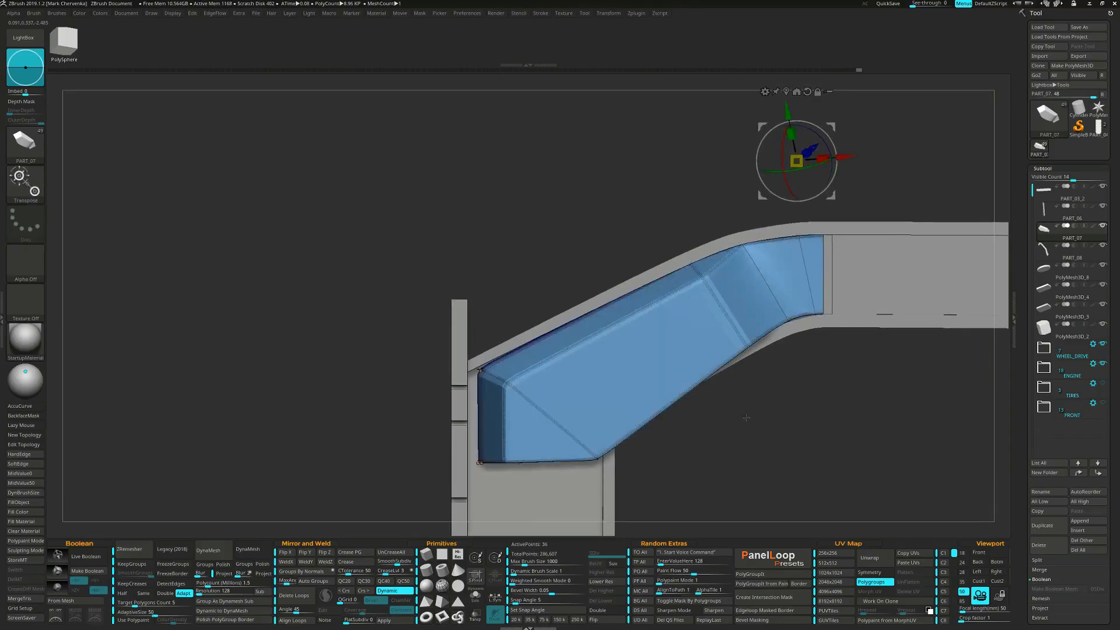
{"action": "left_click_drag", "start_coordinate": [498, 351], "coordinate": [557, 331], "text": "alt"}
{"action": "left_click_drag", "start_coordinate": [481, 299], "coordinate": [552, 367], "text": "ctrl"}
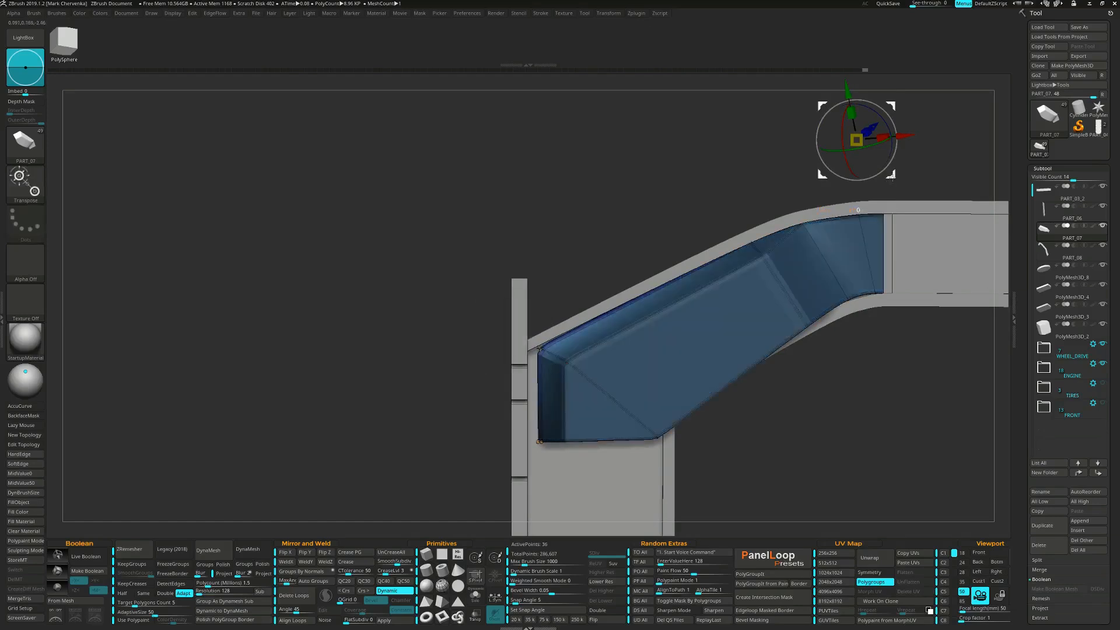
{"action": "left_click_drag", "start_coordinate": [889, 378], "coordinate": [836, 387], "text": "ctrl"}
- Hide the panel's wireframe and raise its smooth subdivision level
{"action": "key", "text": "q"}
{"action": "key", "text": "shift+f"}
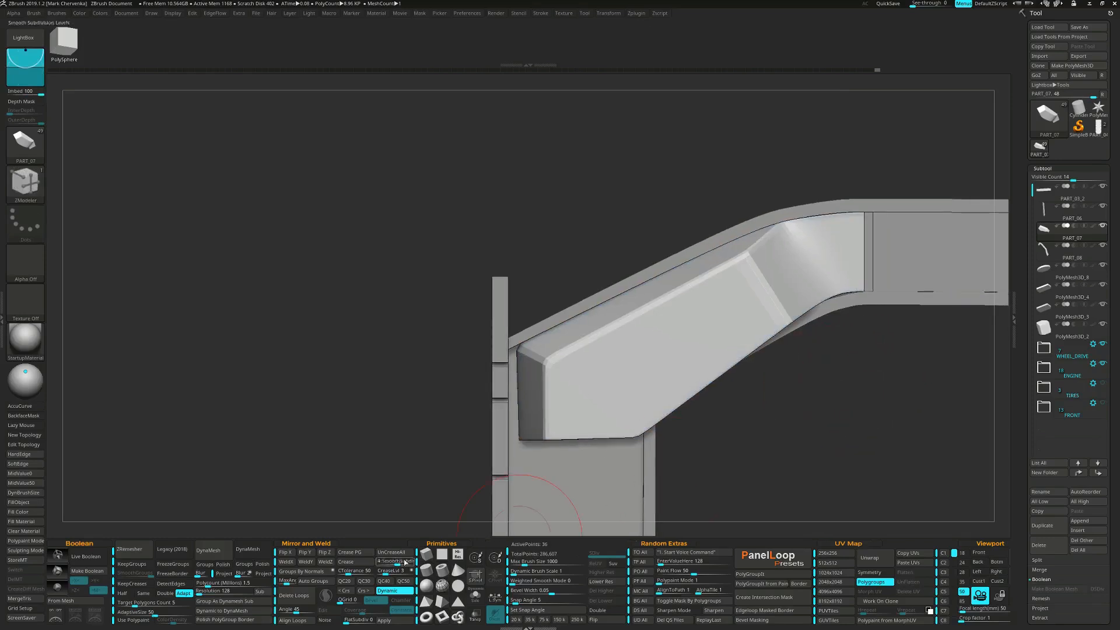
{"action": "left_click", "coordinate": [404, 563]}
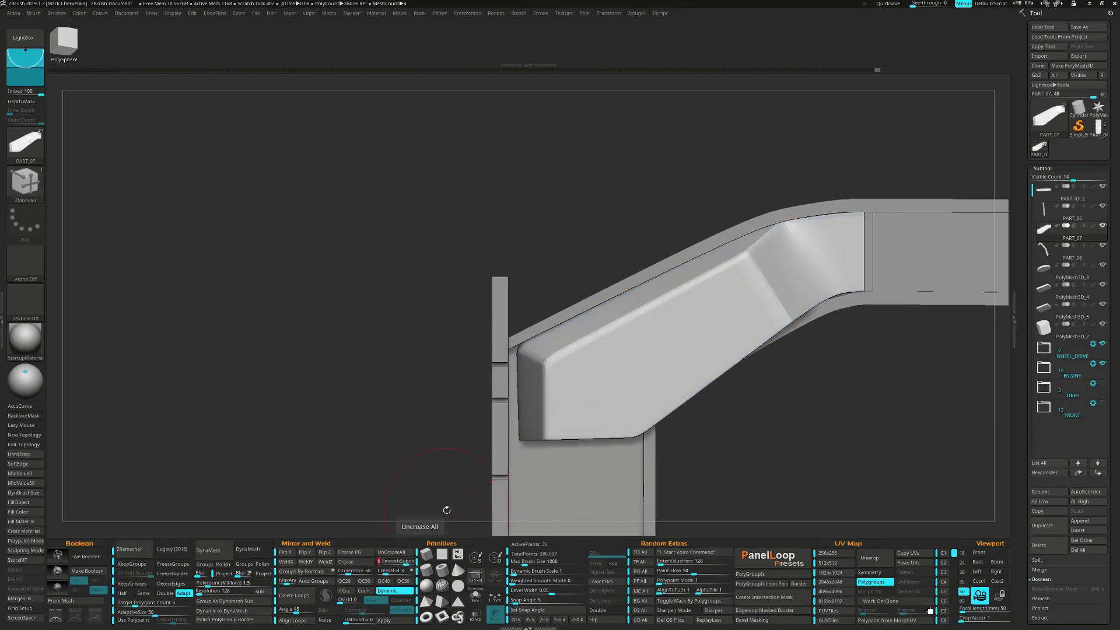
- Show the rest of the vehicle, select the arm part PART_08 and display its wireframe and polygroups
{"action": "mouse_move", "coordinate": [671, 356]}
{"action": "left_mouse_down", "text": "alt"}
{"action": "mouse_move", "coordinate": [763, 354]}
{"action": "mouse_move", "coordinate": [721, 376]}
{"action": "mouse_move", "coordinate": [698, 325]}
{"action": "mouse_move", "coordinate": [704, 361]}
{"action": "mouse_move", "coordinate": [723, 380]}
{"action": "mouse_move", "coordinate": [718, 371]}
{"action": "left_mouse_up", "text": "alt"}
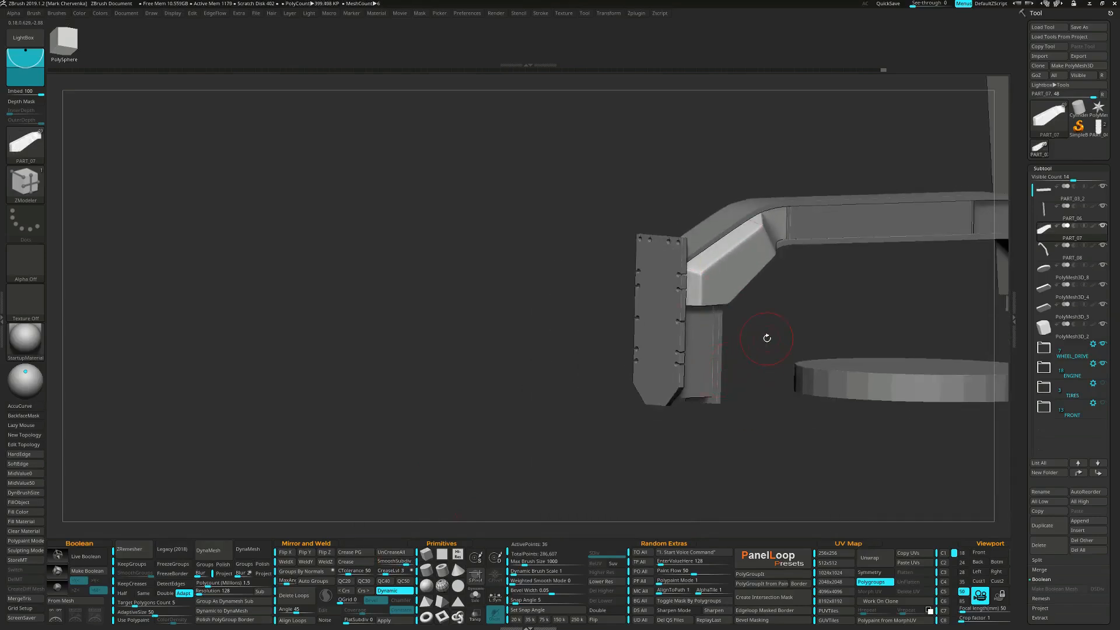
{"action": "left_click_drag", "start_coordinate": [767, 338], "coordinate": [693, 413]}
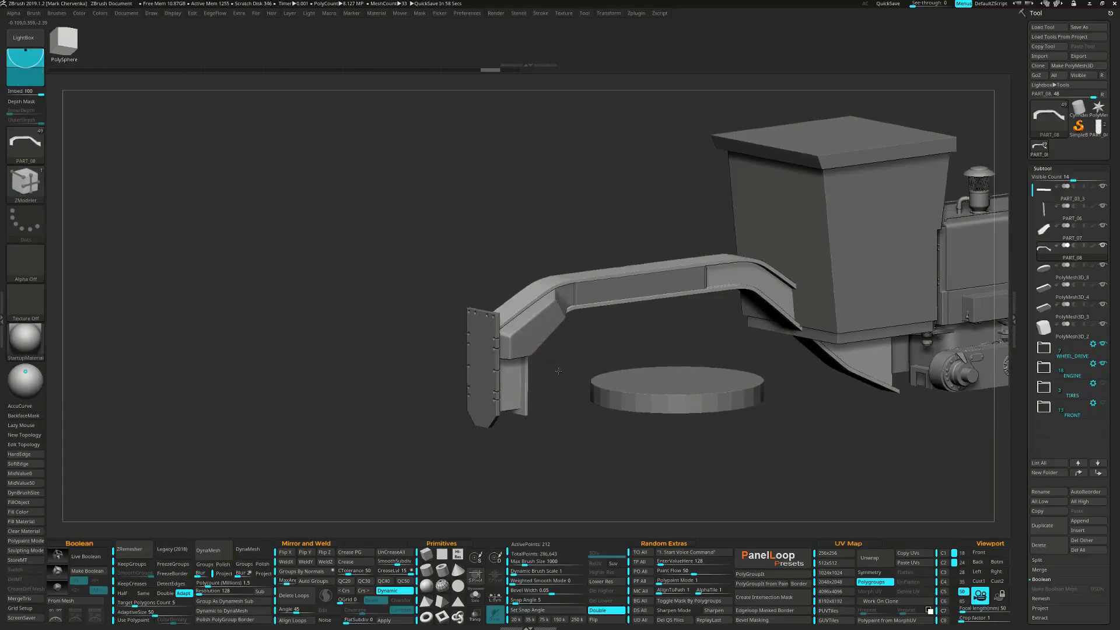
{"action": "mouse_move", "coordinate": [508, 420]}
{"action": "left_mouse_down", "text": "alt"}
{"action": "mouse_move", "coordinate": [582, 343]}
{"action": "mouse_move", "coordinate": [583, 412]}
{"action": "left_mouse_up", "text": "alt"}
{"action": "key", "text": "shift+f"}
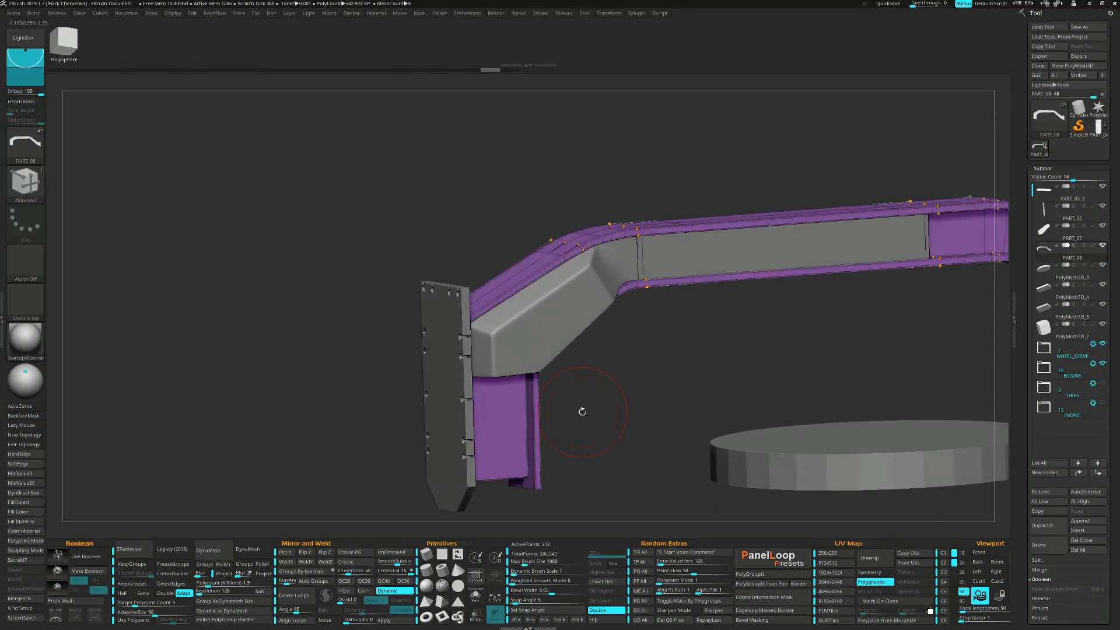
- Turn off the arm's dynamic subdivision, insert three evenly spaced edge loops along its web, and set the edge action to Crease EdgeLoop Complete
{"action": "key", "text": "shift+d"}
{"action": "left_click_drag", "start_coordinate": [570, 452], "coordinate": [549, 424], "text": "alt"}
{"action": "left_click", "coordinate": [549, 425]}
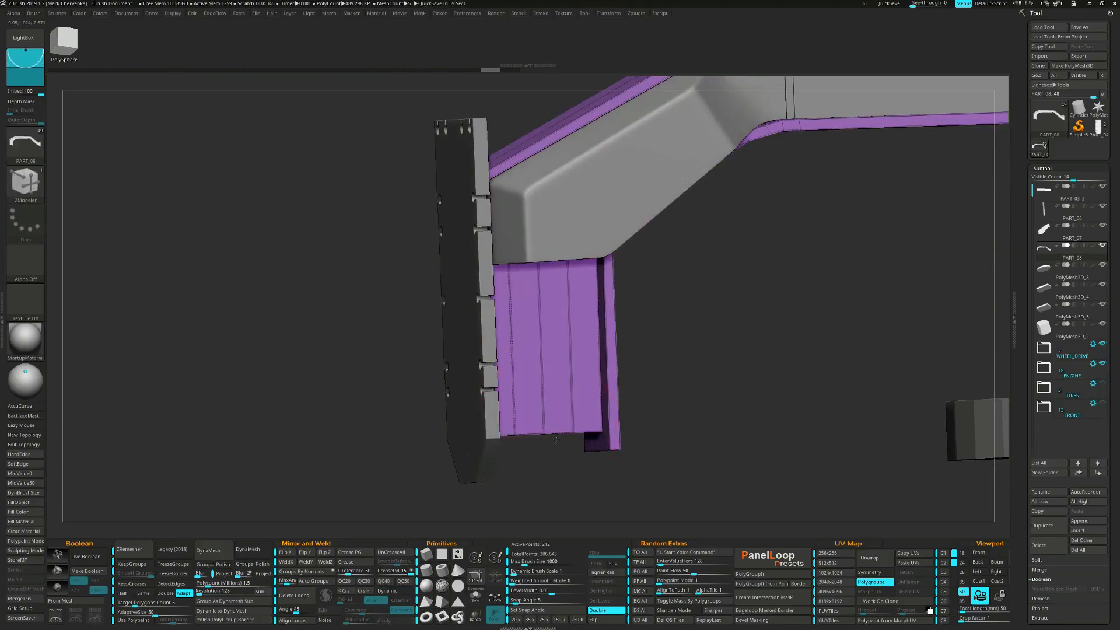
{"action": "key", "text": "space"}
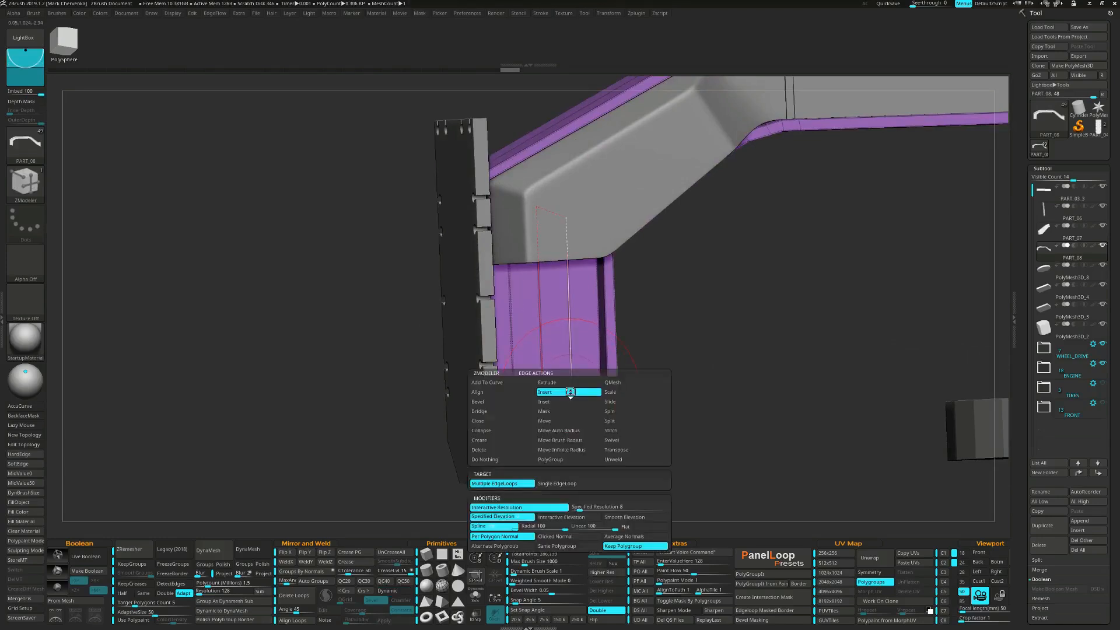
{"action": "left_click", "coordinate": [501, 440]}
{"action": "left_click", "coordinate": [506, 484]}
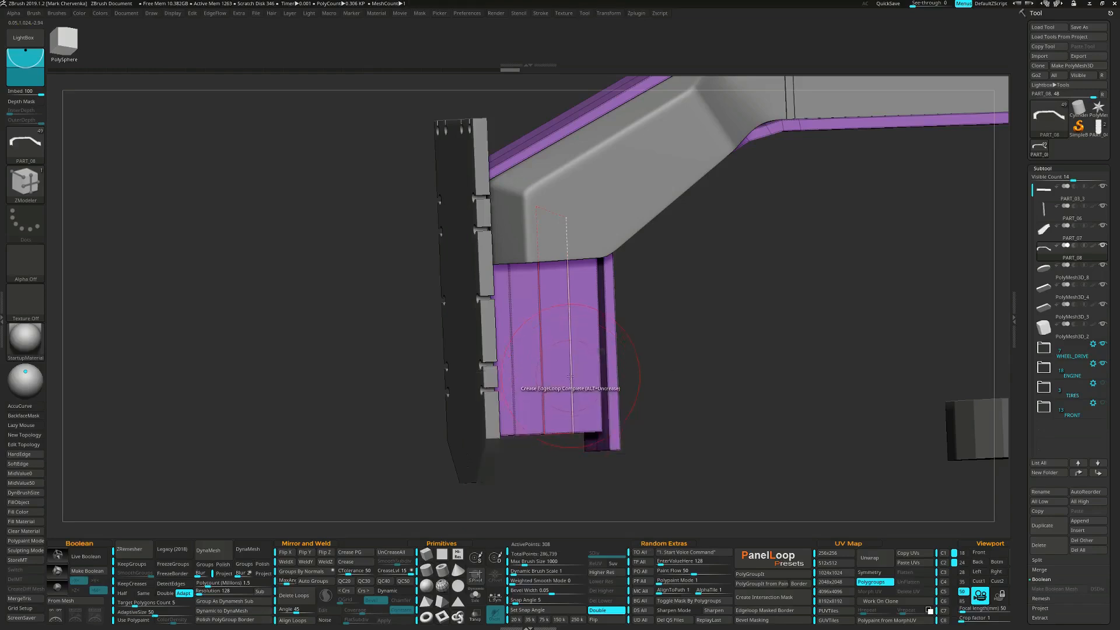
- Set QMesh to act on single polygons and try pushing in the arm's lower end face with symmetry on, then undo it
{"action": "left_click_drag", "start_coordinate": [656, 396], "coordinate": [611, 335], "text": "shift"}
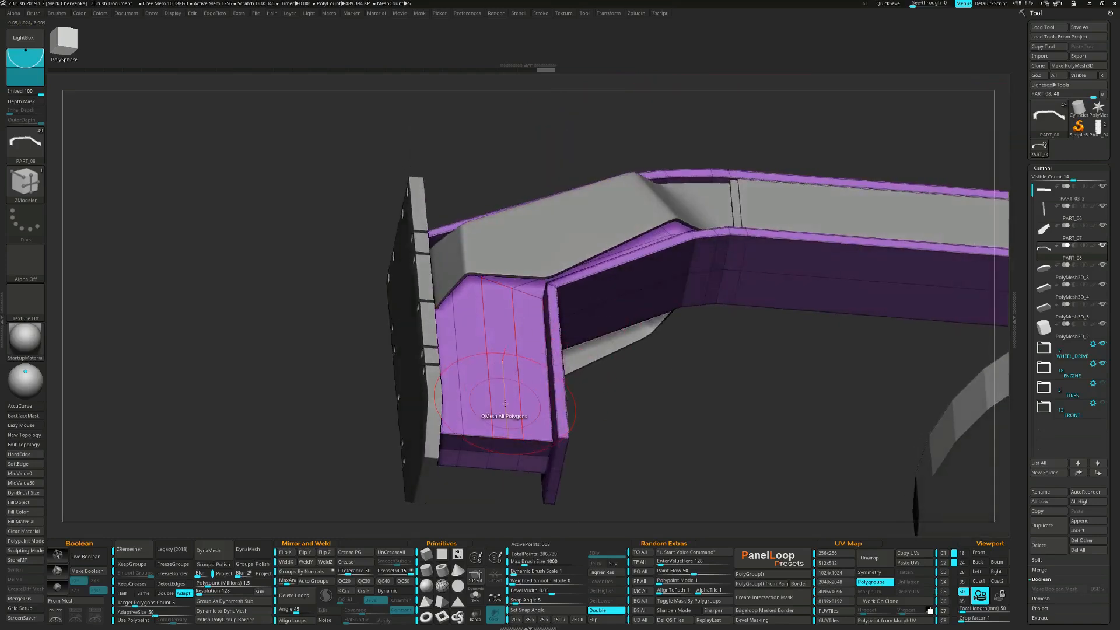
{"action": "key", "text": "space"}
{"action": "left_click", "coordinate": [445, 397]}
{"action": "mouse_move", "coordinate": [511, 428]}
{"action": "right_mouse_down"}
{"action": "mouse_move", "coordinate": [503, 407]}
{"action": "mouse_move", "coordinate": [516, 415]}
{"action": "right_mouse_up"}
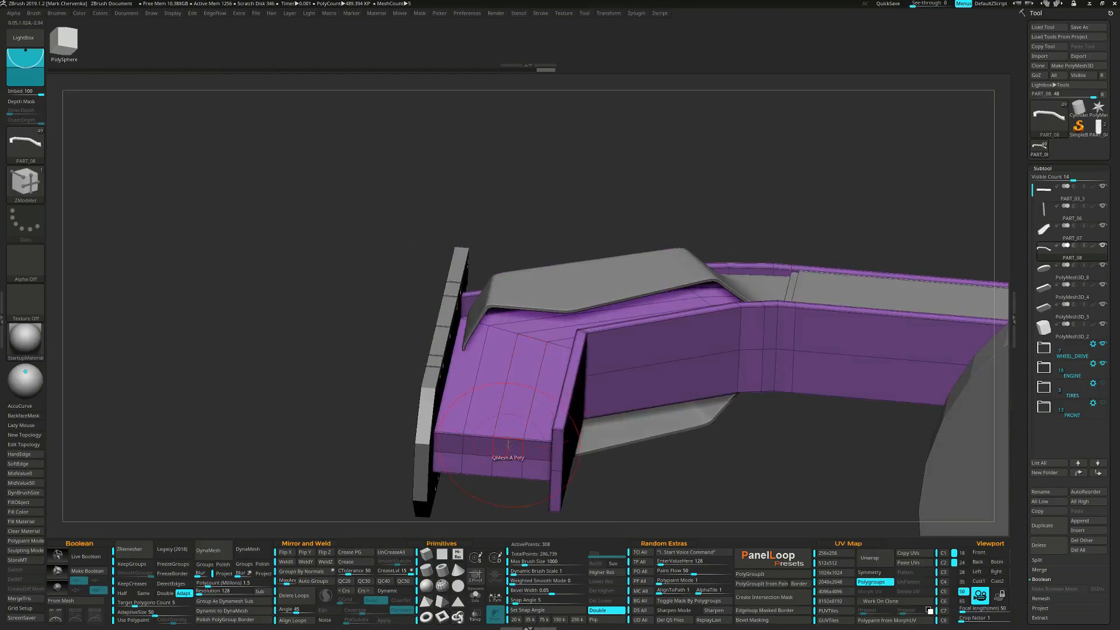
{"action": "key", "text": "x"}
{"action": "left_click_drag", "start_coordinate": [505, 446], "coordinate": [520, 399]}
{"action": "key", "text": "ctrl+z"}
- Slice across the arm's front leg and QMesh away the middle polygons below the cut to form a notch in its end
{"action": "right_click_drag", "start_coordinate": [531, 383], "coordinate": [488, 394], "text": "shift"}
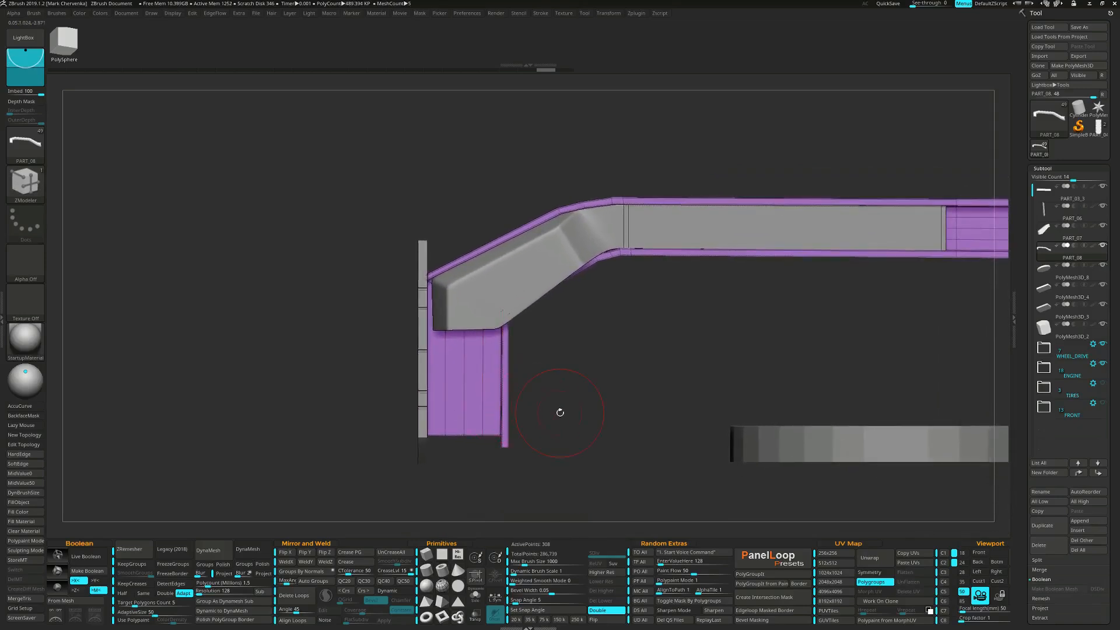
{"action": "key", "text": "ctrl+1"}
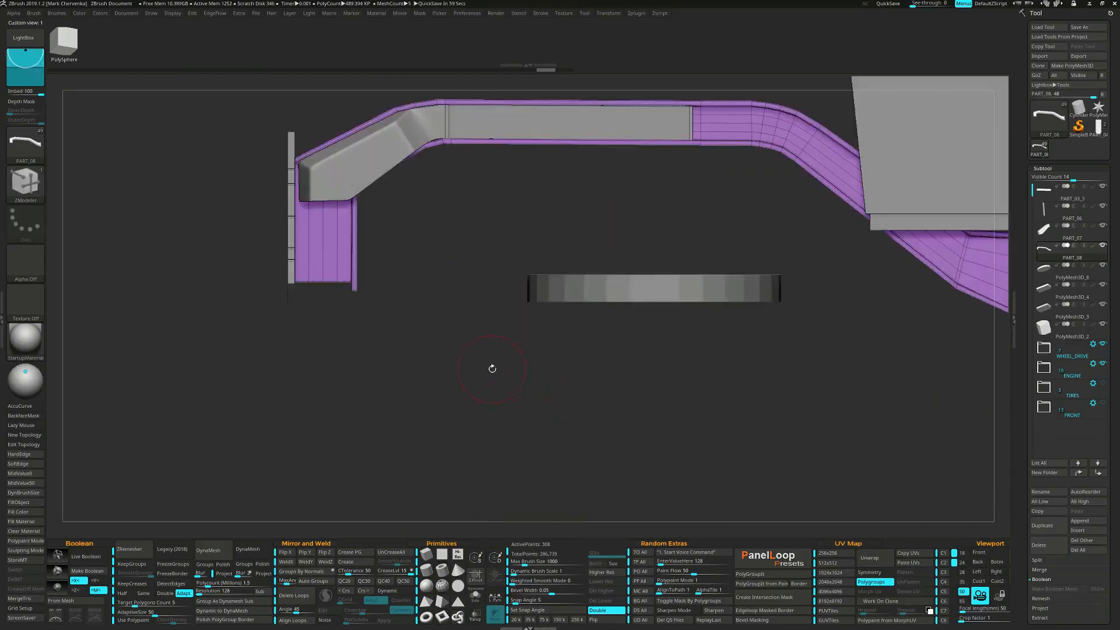
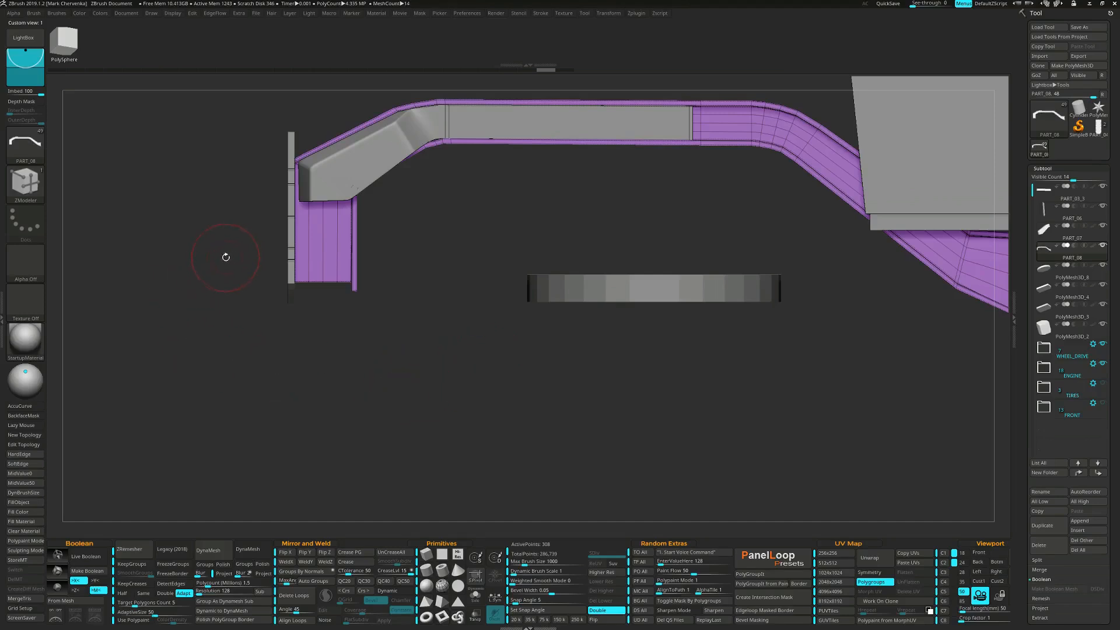
{"action": "left_click_drag", "start_coordinate": [214, 255], "coordinate": [451, 251], "text": "ctrl+shift"}
{"action": "mouse_move", "coordinate": [420, 297]}
{"action": "right_mouse_down", "text": "ctrl"}
{"action": "mouse_move", "coordinate": [371, 313]}
{"action": "mouse_move", "coordinate": [466, 425]}
{"action": "mouse_move", "coordinate": [442, 370]}
{"action": "mouse_move", "coordinate": [418, 374]}
{"action": "mouse_move", "coordinate": [482, 455]}
{"action": "mouse_move", "coordinate": [448, 453]}
{"action": "right_mouse_up", "text": "ctrl"}
{"action": "left_click_drag", "start_coordinate": [448, 451], "coordinate": [448, 396]}
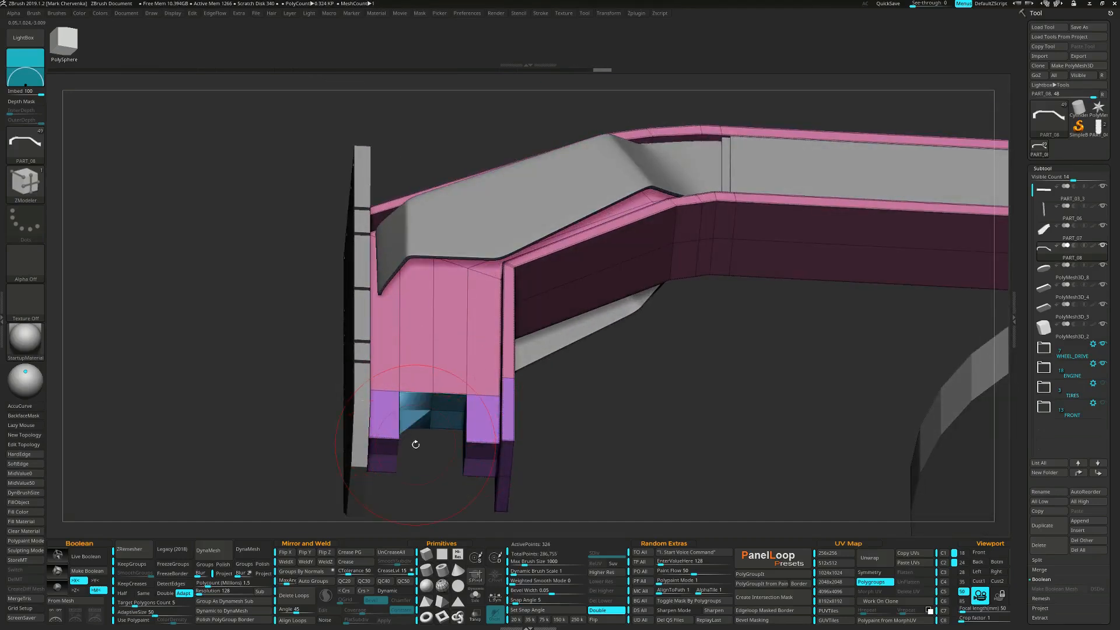
{"action": "left_click_drag", "start_coordinate": [413, 448], "coordinate": [413, 400]}
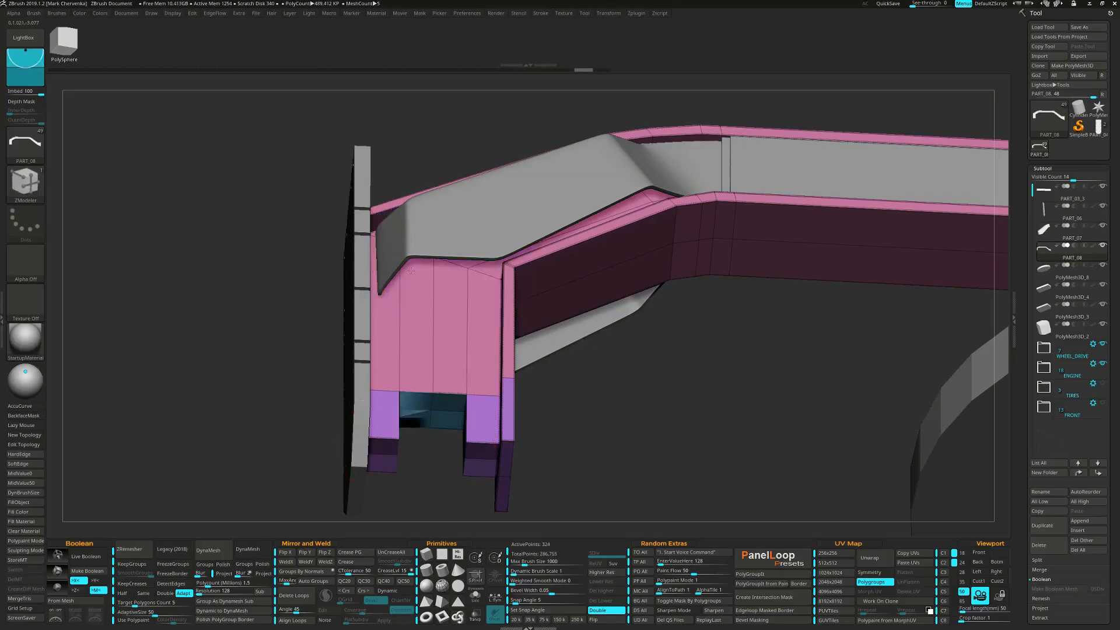
{"action": "mouse_move", "coordinate": [402, 442]}
{"action": "left_mouse_down"}
{"action": "mouse_move", "coordinate": [375, 408]}
{"action": "mouse_move", "coordinate": [420, 435]}
{"action": "left_mouse_up"}
- Level the points on the notch's inner edge while the other points are masked, and clear the mask
{"action": "mouse_move", "coordinate": [389, 394]}
{"action": "left_mouse_down", "text": "ctrl"}
{"action": "mouse_move", "coordinate": [427, 430]}
{"action": "mouse_move", "coordinate": [470, 431]}
{"action": "left_mouse_up", "text": "ctrl"}
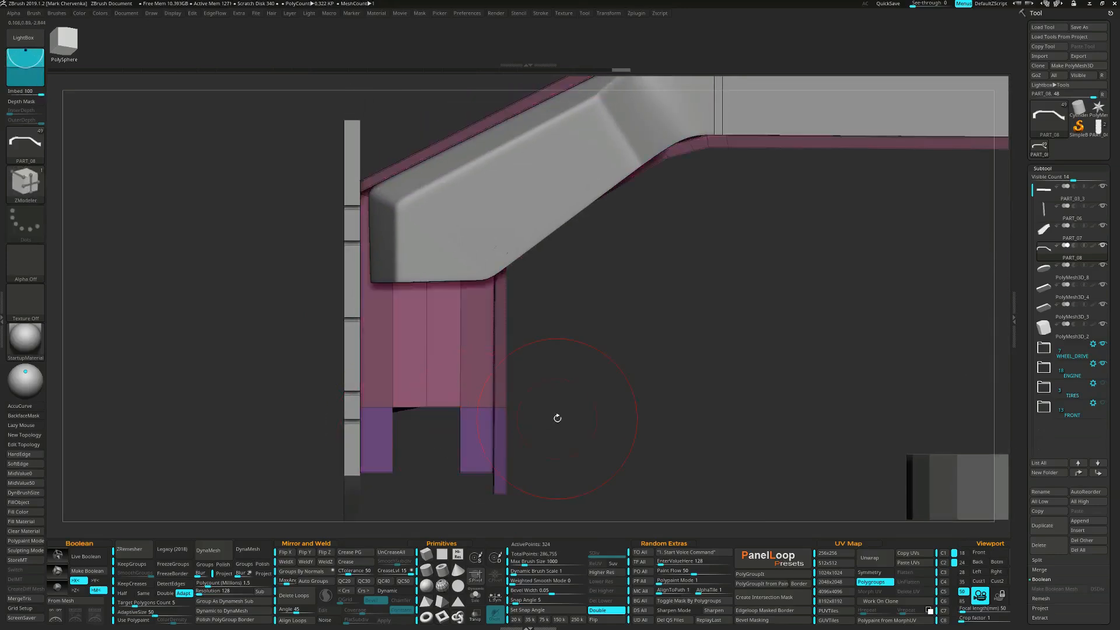
{"action": "key", "text": "w"}
{"action": "left_click", "coordinate": [426, 405]}
{"action": "left_click", "coordinate": [426, 407], "text": "alt"}
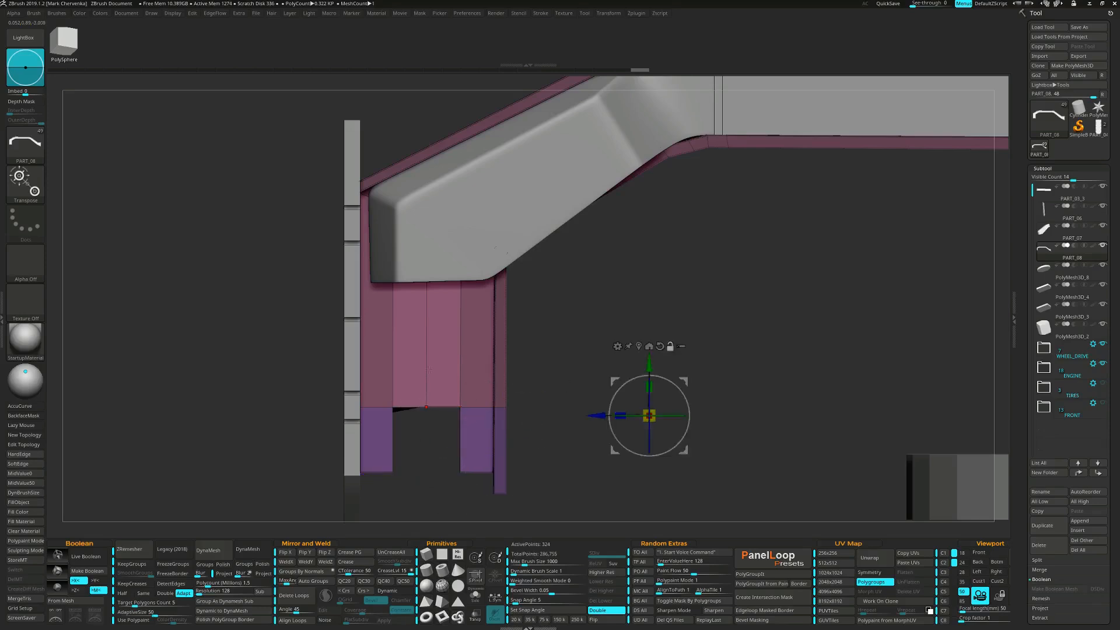
{"action": "left_click", "coordinate": [425, 407]}
{"action": "left_click", "coordinate": [437, 337], "text": "alt"}
{"action": "left_click_drag", "start_coordinate": [427, 379], "coordinate": [429, 379]}
{"action": "left_click_drag", "start_coordinate": [563, 387], "coordinate": [589, 424], "text": "ctrl"}
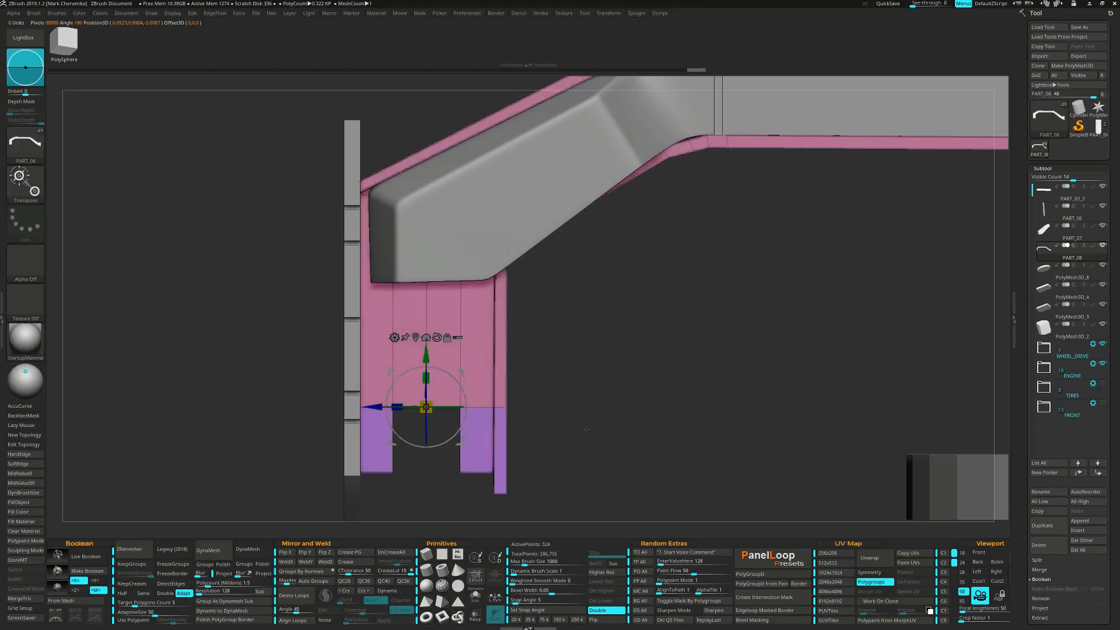
- Turn dynamic subdivision back on for the arm and isolate it from the other parts
{"action": "right_click_drag", "start_coordinate": [589, 425], "coordinate": [576, 412], "text": "ctrl"}
{"action": "left_click_drag", "start_coordinate": [579, 427], "coordinate": [575, 409]}
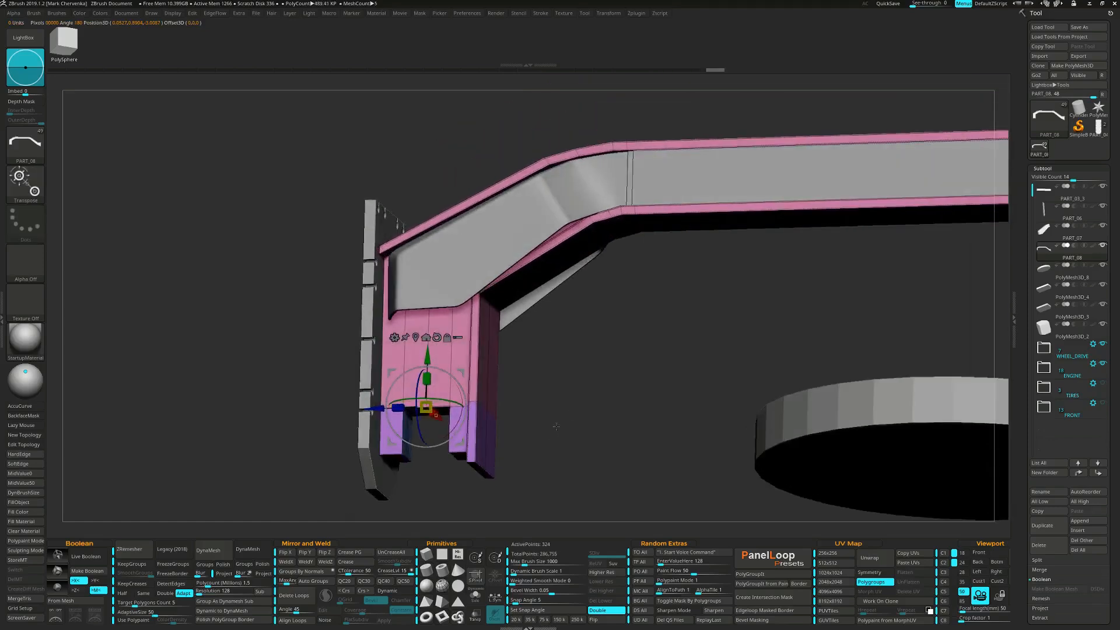
{"action": "left_click", "coordinate": [403, 582]}
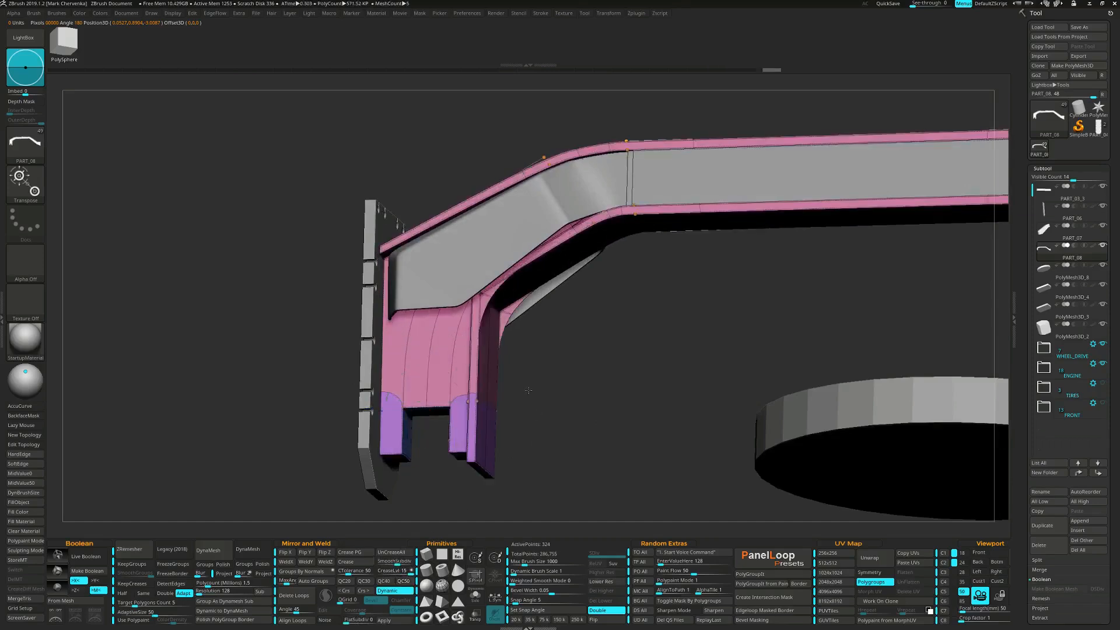
{"action": "right_click_drag", "start_coordinate": [522, 392], "coordinate": [535, 409], "text": "ctrl"}
{"action": "key", "text": "q"}
{"action": "key", "text": "ctrl+s"}
{"action": "left_click_drag", "start_coordinate": [560, 395], "coordinate": [540, 432]}
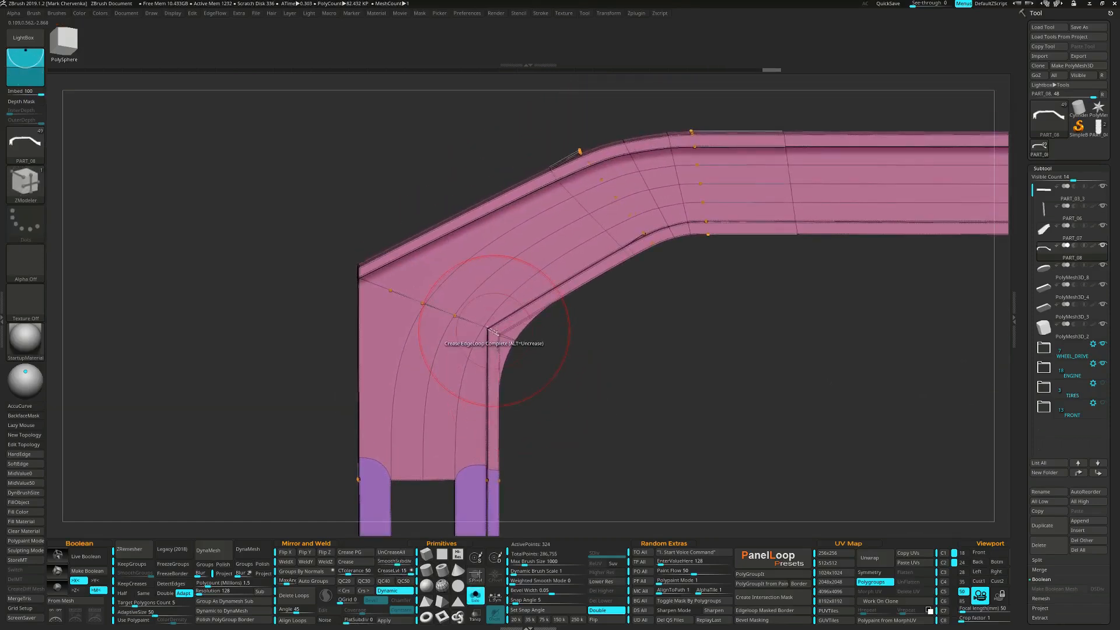
- Crease the complete edge loop at the arm's front corner so the bend above the leg stays sharp
{"action": "left_click", "coordinate": [493, 331]}
{"action": "right_click_drag", "start_coordinate": [525, 372], "coordinate": [532, 381], "text": "ctrl"}
{"action": "left_click_drag", "start_coordinate": [533, 380], "coordinate": [495, 389], "text": "alt"}
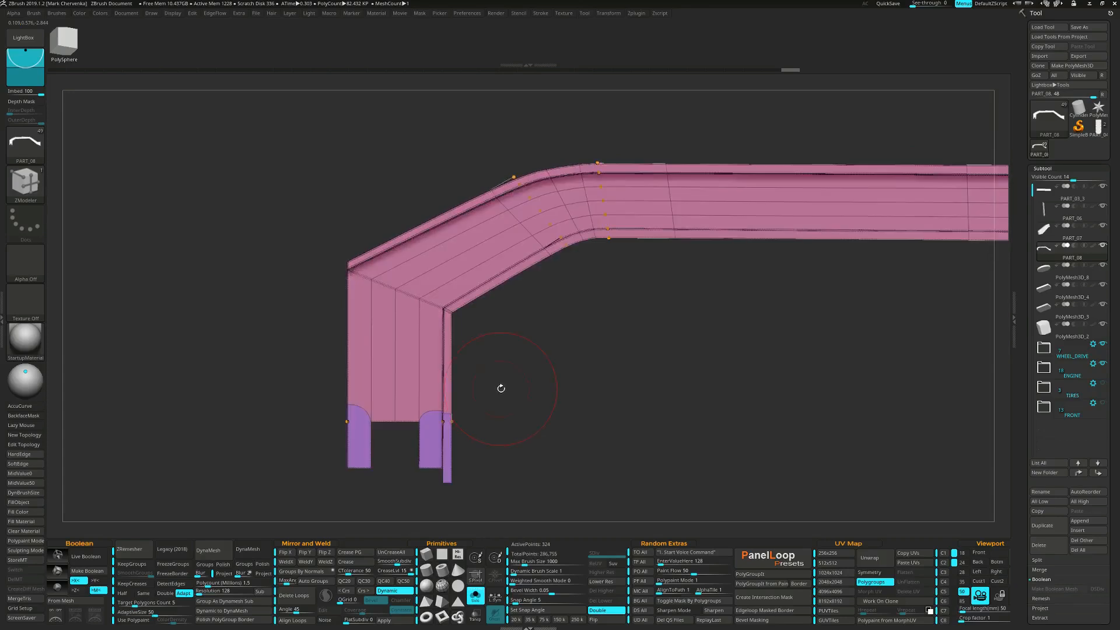
{"action": "right_click_drag", "start_coordinate": [501, 388], "coordinate": [432, 340], "text": "ctrl"}
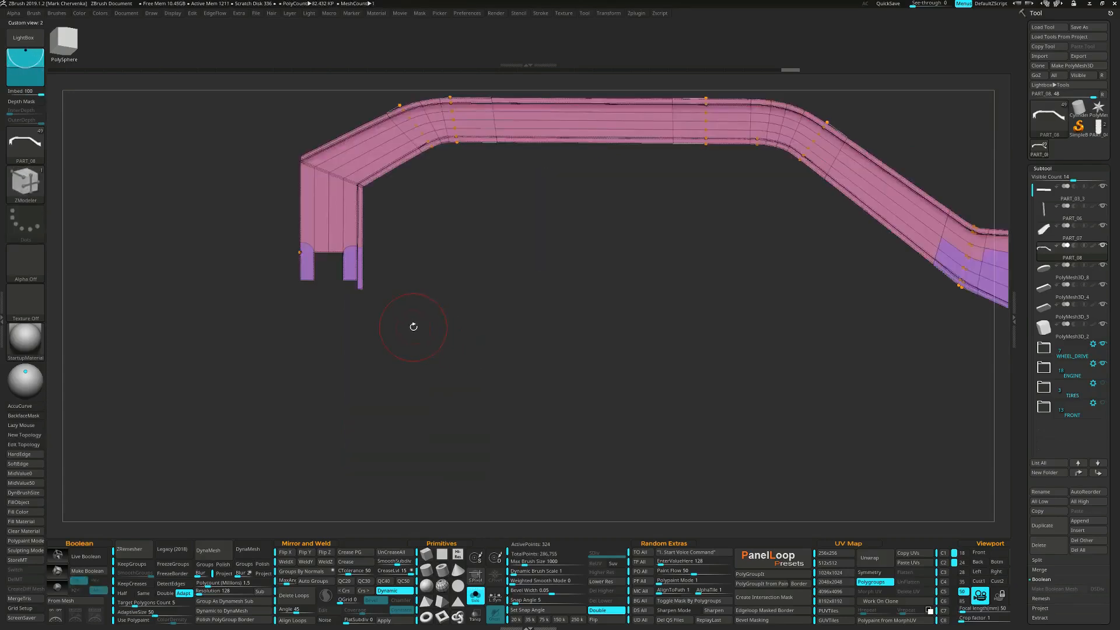
- Taper the notch's front prong by moving its inner lower corner outward with the other points masked
{"action": "key", "text": "ctrl"}
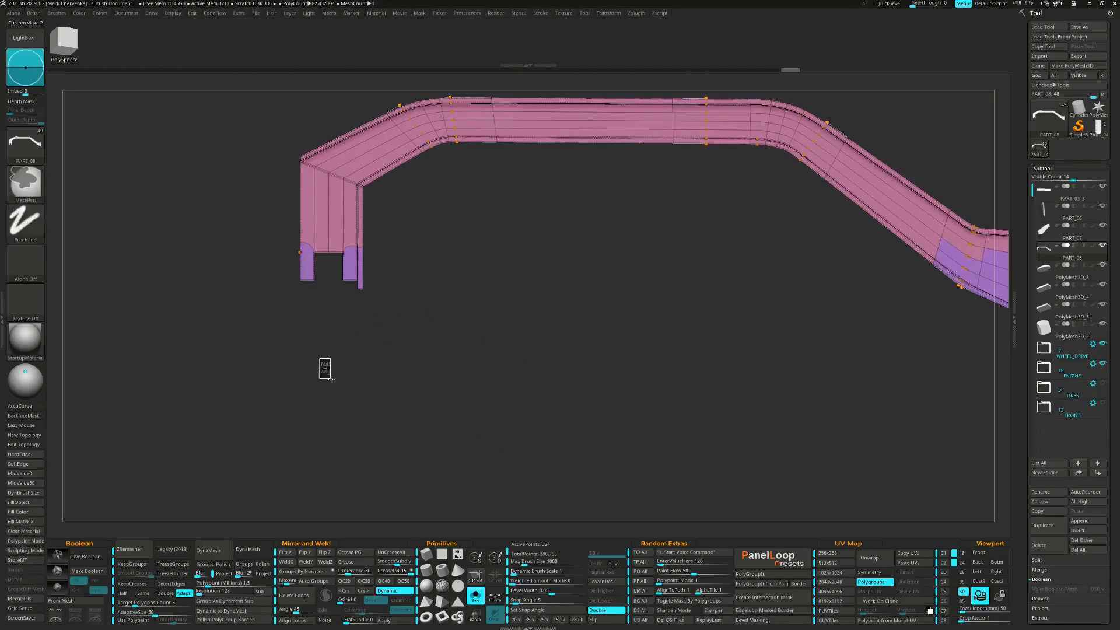
{"action": "left_click", "coordinate": [315, 287], "text": "ctrl"}
{"action": "key", "text": "w"}
{"action": "mouse_move", "coordinate": [360, 290]}
{"action": "left_mouse_down"}
{"action": "mouse_move", "coordinate": [350, 291]}
{"action": "mouse_move", "coordinate": [430, 306]}
{"action": "left_mouse_up"}
{"action": "left_click", "coordinate": [335, 377], "text": "ctrl"}
{"action": "mouse_move", "coordinate": [313, 351]}
{"action": "left_mouse_down", "text": "ctrl"}
{"action": "mouse_move", "coordinate": [337, 390]}
{"action": "mouse_move", "coordinate": [333, 273]}
{"action": "left_mouse_up", "text": "ctrl"}
{"action": "left_click_drag", "start_coordinate": [394, 239], "coordinate": [395, 248]}
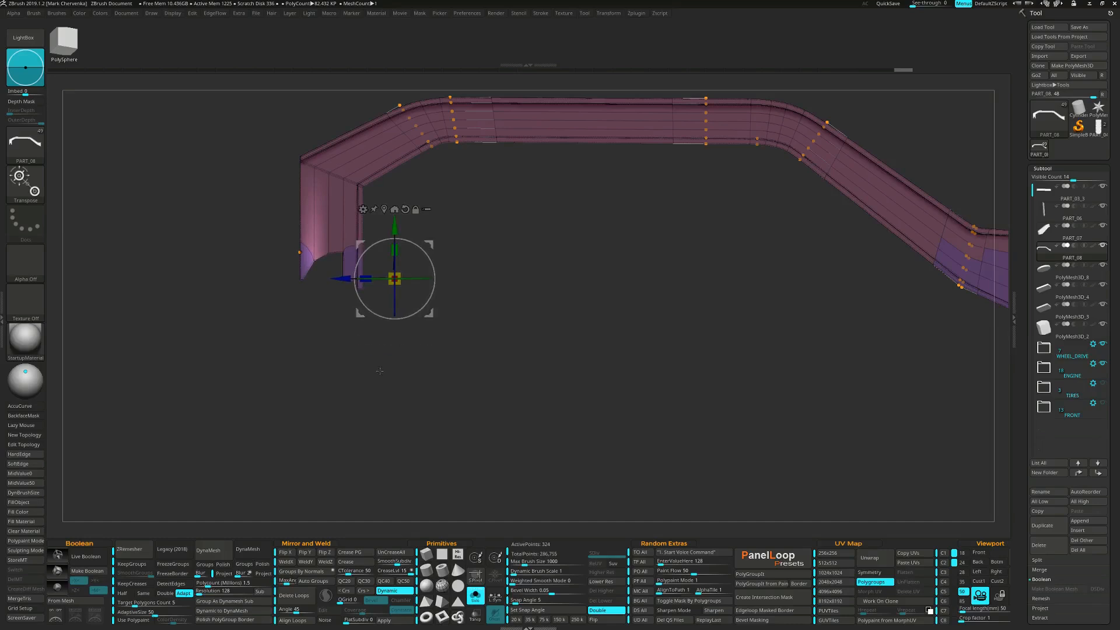
- Clear the mask and crease the edge loop at the notch's rear inner corner
{"action": "mouse_move", "coordinate": [373, 366]}
{"action": "left_mouse_down"}
{"action": "mouse_move", "coordinate": [454, 412]}
{"action": "mouse_move", "coordinate": [450, 433]}
{"action": "mouse_move", "coordinate": [452, 407]}
{"action": "left_mouse_up"}
{"action": "key", "text": "q"}
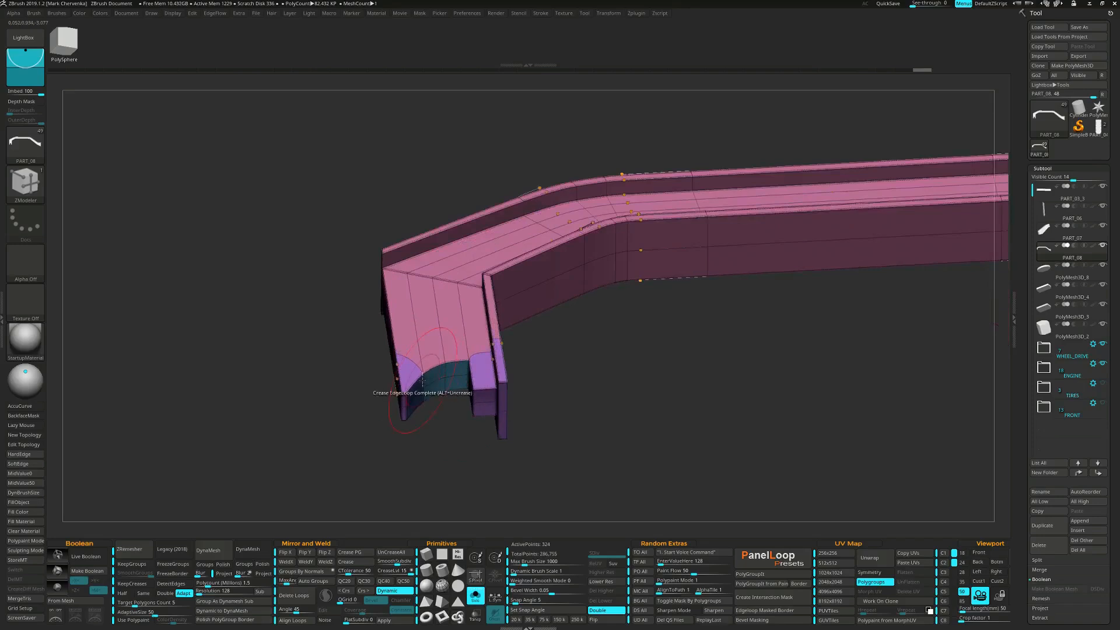
{"action": "left_click", "coordinate": [465, 363]}
{"action": "right_click_drag", "start_coordinate": [460, 379], "coordinate": [449, 414]}
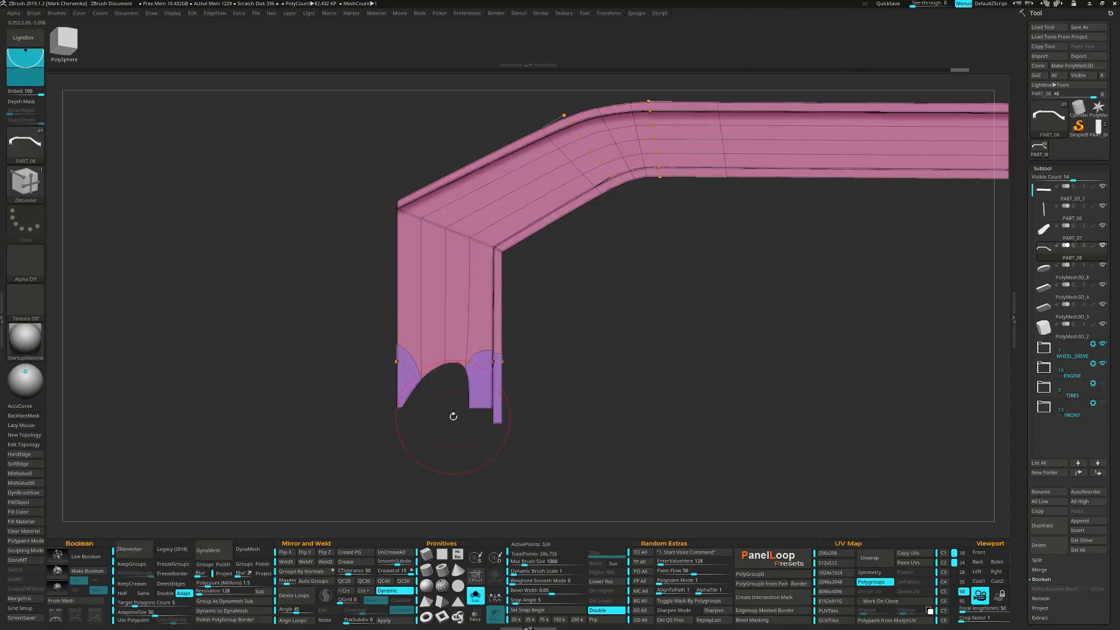
- Mask the other points and shift the points at the notch's upper edge by about 0.028
{"action": "key", "text": "f"}
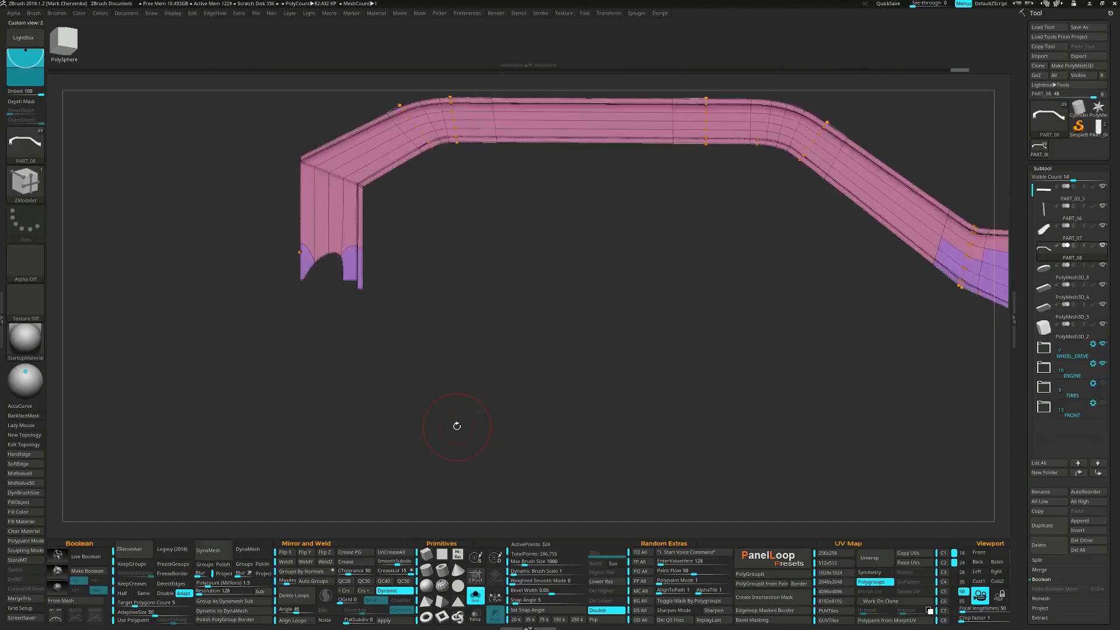
{"action": "left_click", "coordinate": [338, 262], "text": "ctrl"}
{"action": "key", "text": "w"}
{"action": "left_click_drag", "start_coordinate": [424, 315], "coordinate": [422, 315]}
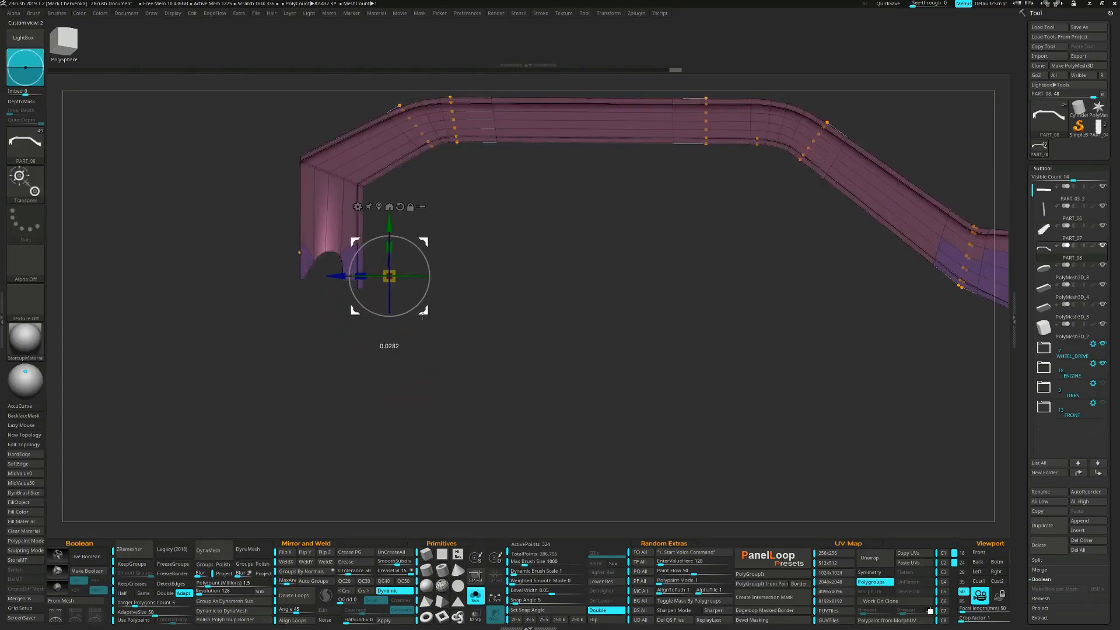
- Mask and adjust the remaining points around the notch, clear the mask, and assign the arm a single polygroup
{"action": "left_click", "coordinate": [335, 360], "text": "ctrl"}
{"action": "left_click_drag", "start_coordinate": [312, 349], "coordinate": [351, 307], "text": "ctrl"}
{"action": "left_click_drag", "start_coordinate": [423, 310], "coordinate": [423, 310]}
{"action": "left_click_drag", "start_coordinate": [410, 360], "coordinate": [406, 472], "text": "ctrl"}
{"action": "key", "text": "ctrl+w"}
{"action": "key", "text": "q"}
{"action": "left_click_drag", "start_coordinate": [503, 400], "coordinate": [558, 424], "text": "alt"}
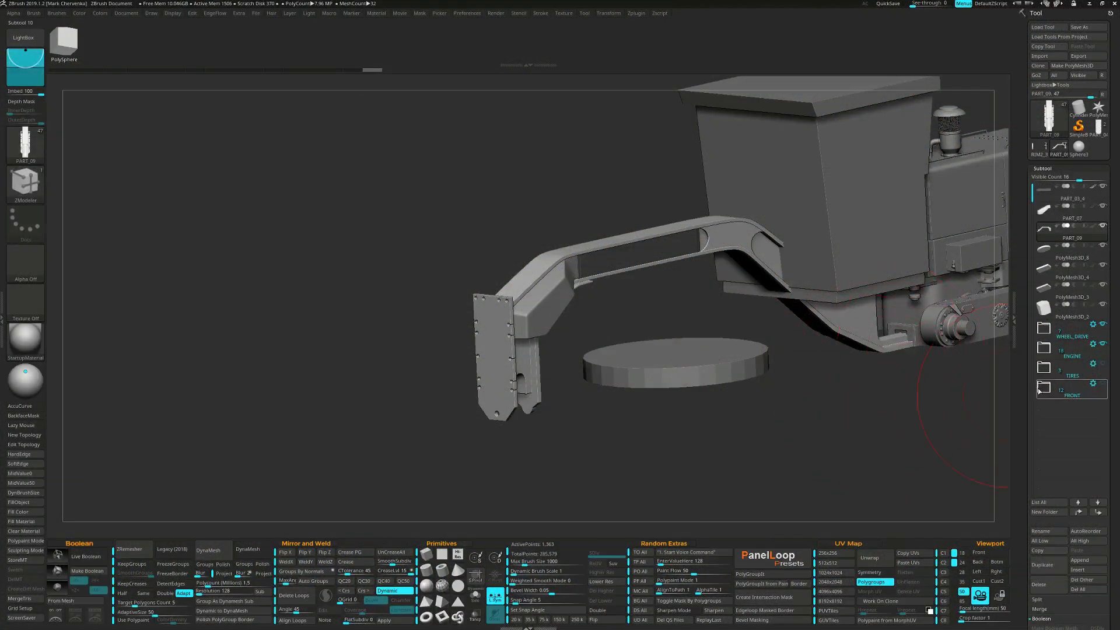
- Show the TIRES folder so the wheels appear around the arm
{"action": "left_click", "coordinate": [1099, 366]}
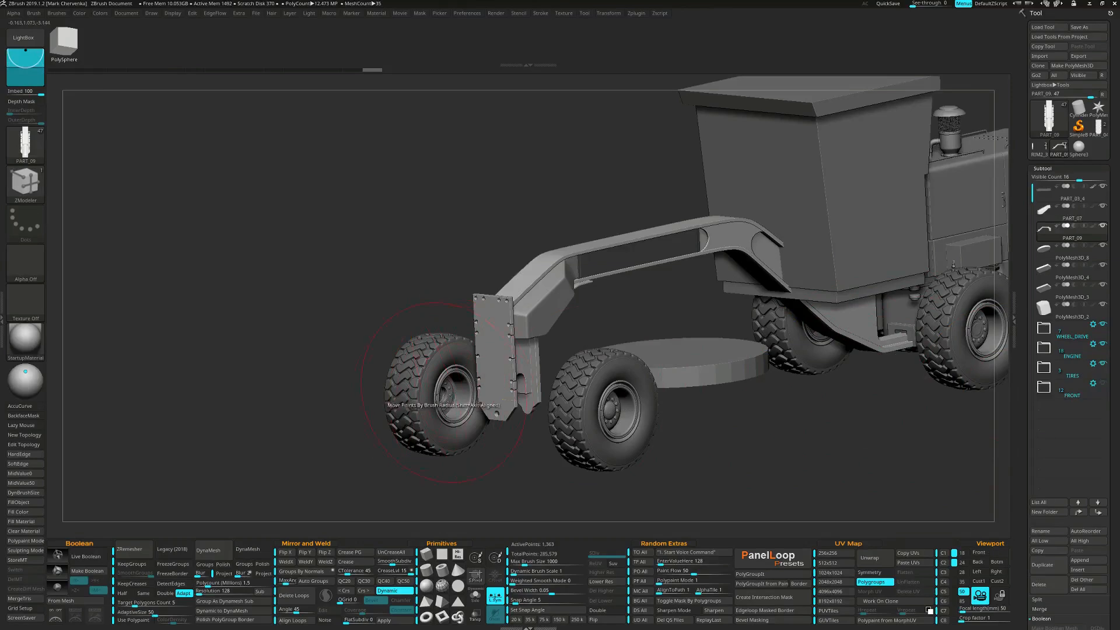
{"action": "left_click_drag", "start_coordinate": [512, 454], "coordinate": [510, 453]}
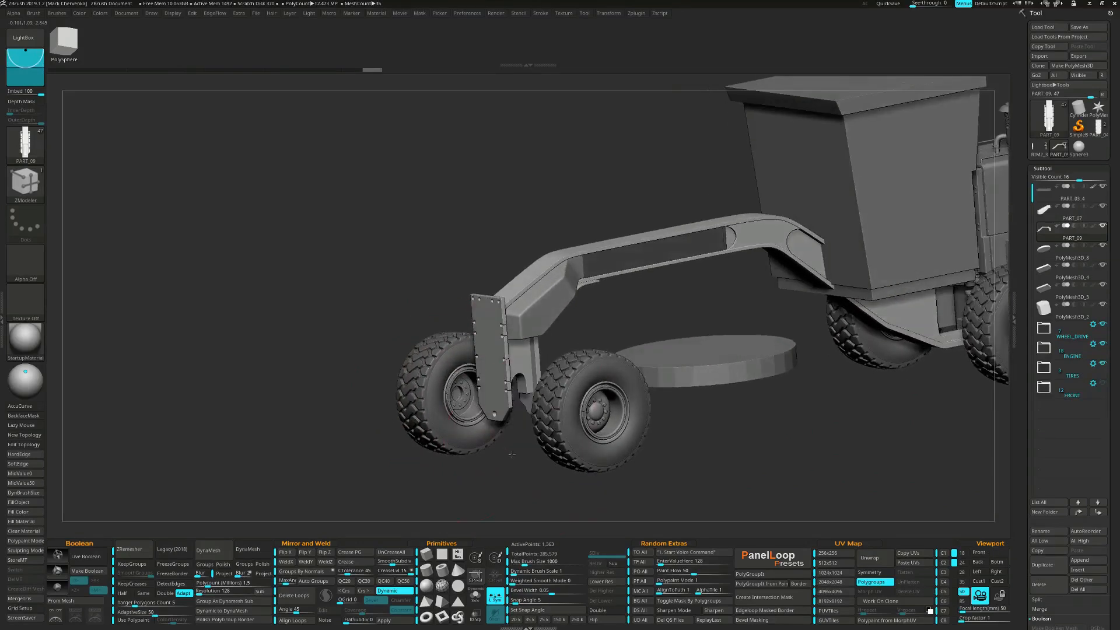
- Switch to the star PolyMesh3D tool, replace it with a Cylinder 3D primitive, and display its wireframe
{"action": "left_click", "coordinate": [1098, 108]}
{"action": "key", "text": "w"}
{"action": "left_click_drag", "start_coordinate": [798, 337], "coordinate": [747, 334]}
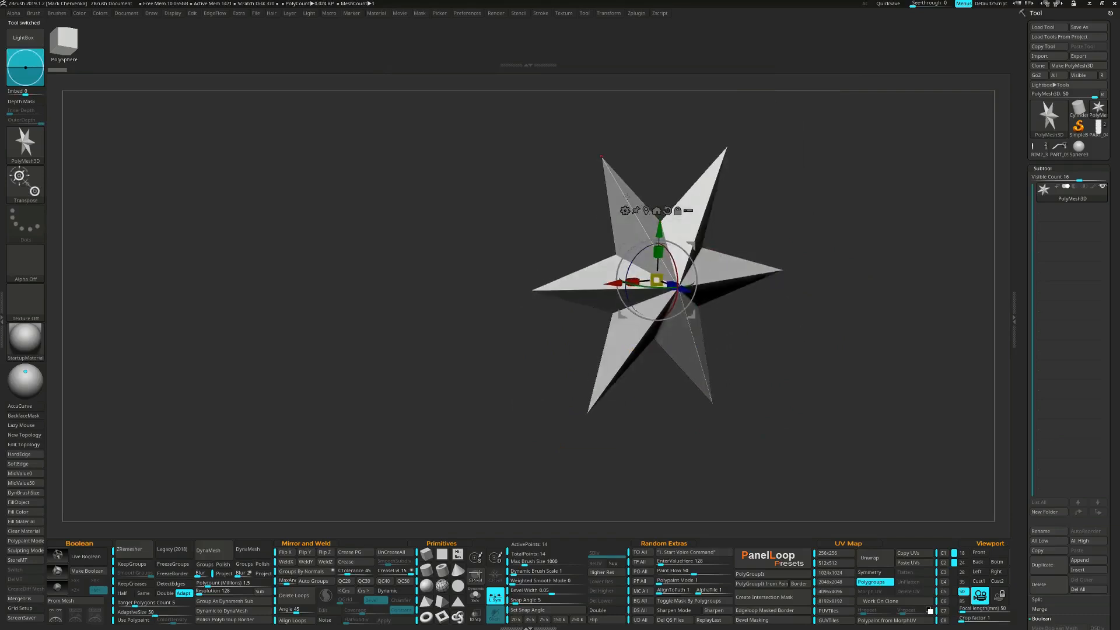
{"action": "left_click", "coordinate": [625, 210]}
{"action": "left_click", "coordinate": [660, 213]}
{"action": "right_click_drag", "start_coordinate": [731, 312], "coordinate": [652, 274], "text": "ctrl"}
{"action": "key", "text": "shift+f"}
- Shorten the cylinder along its axis and duplicate it alongside in the same direction
{"action": "right_click_drag", "start_coordinate": [706, 313], "coordinate": [758, 380], "text": "shift"}
{"action": "key", "text": "w"}
{"action": "left_click_drag", "start_coordinate": [665, 342], "coordinate": [609, 342]}
{"action": "right_click_drag", "start_coordinate": [740, 392], "coordinate": [782, 343]}
{"action": "left_click_drag", "start_coordinate": [753, 347], "coordinate": [679, 347], "text": "ctrl"}
- Replace the duplicate with a PolyCube, enlarge it to about the cylinder's diameter, and place it clear of the cylinder
{"action": "left_click", "coordinate": [590, 283]}
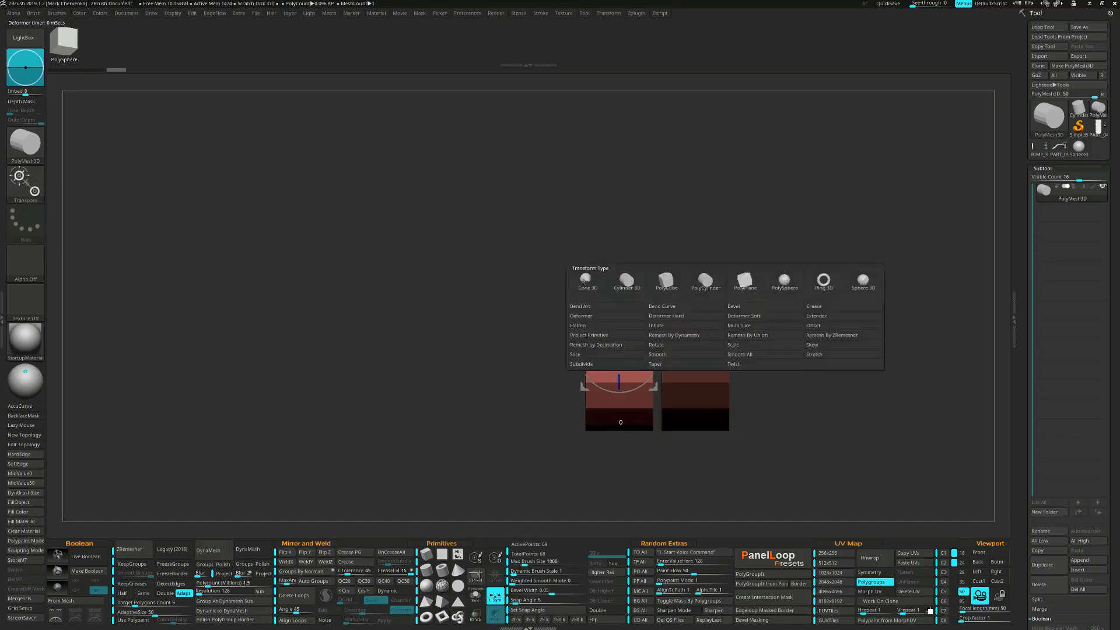
{"action": "left_click", "coordinate": [665, 288]}
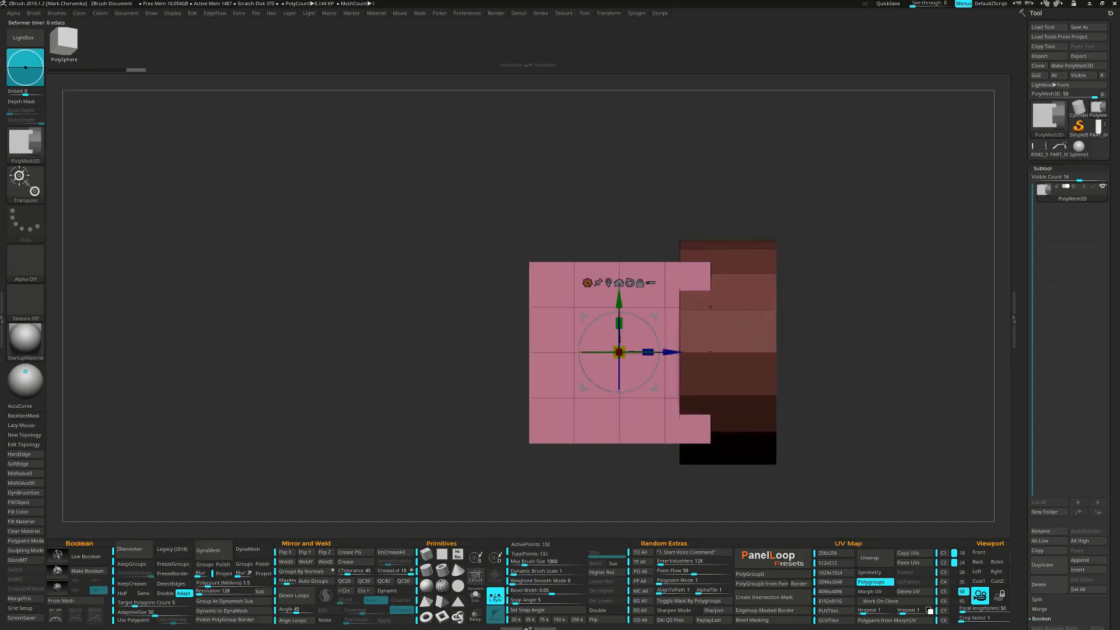
{"action": "left_click_drag", "start_coordinate": [629, 360], "coordinate": [584, 352]}
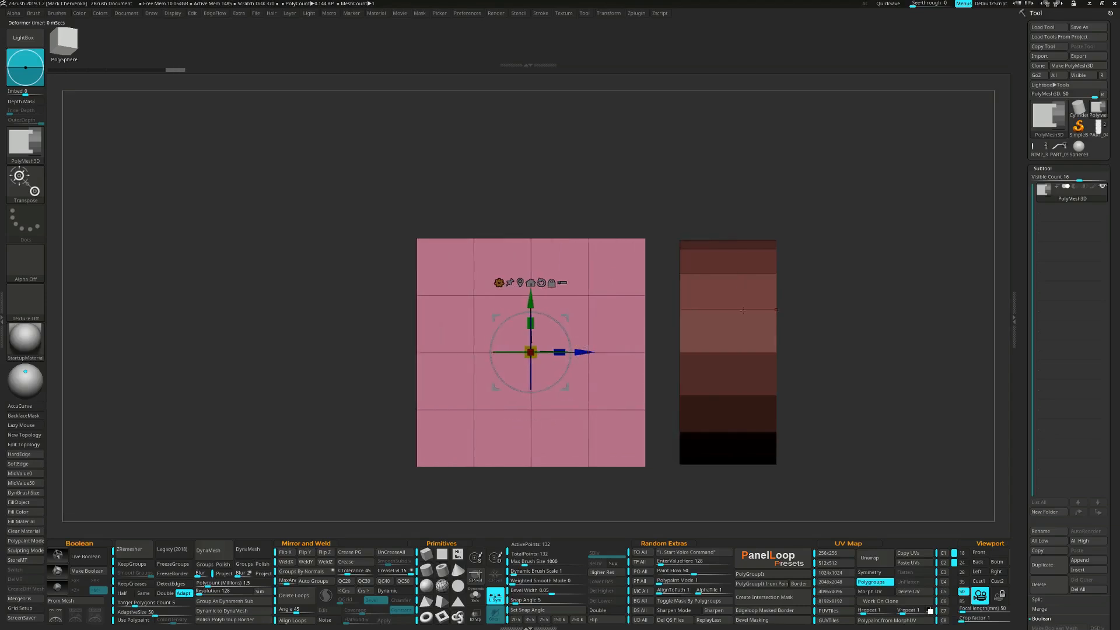
{"action": "left_click_drag", "start_coordinate": [843, 315], "coordinate": [871, 267], "text": "alt"}
- Mask all but the cube's side facing the cylinder and extrude that side outward by a narrow strip
{"action": "left_click_drag", "start_coordinate": [648, 150], "coordinate": [691, 467], "text": "ctrl"}
{"action": "left_click", "coordinate": [691, 467], "text": "ctrl"}
{"action": "left_click_drag", "start_coordinate": [613, 303], "coordinate": [622, 303], "text": "ctrl"}
- Delete the facing end caps of the cube and the cylinder, leaving an open hole in each
{"action": "key", "text": "ctrl+shift+a"}
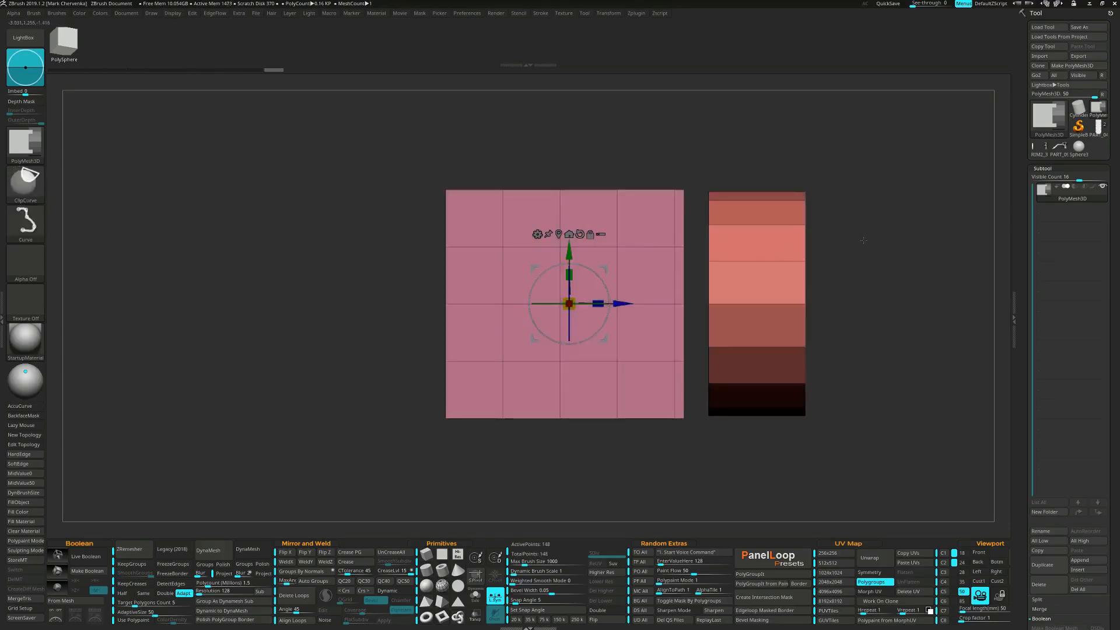
{"action": "left_click_drag", "start_coordinate": [842, 255], "coordinate": [839, 241], "text": "alt"}
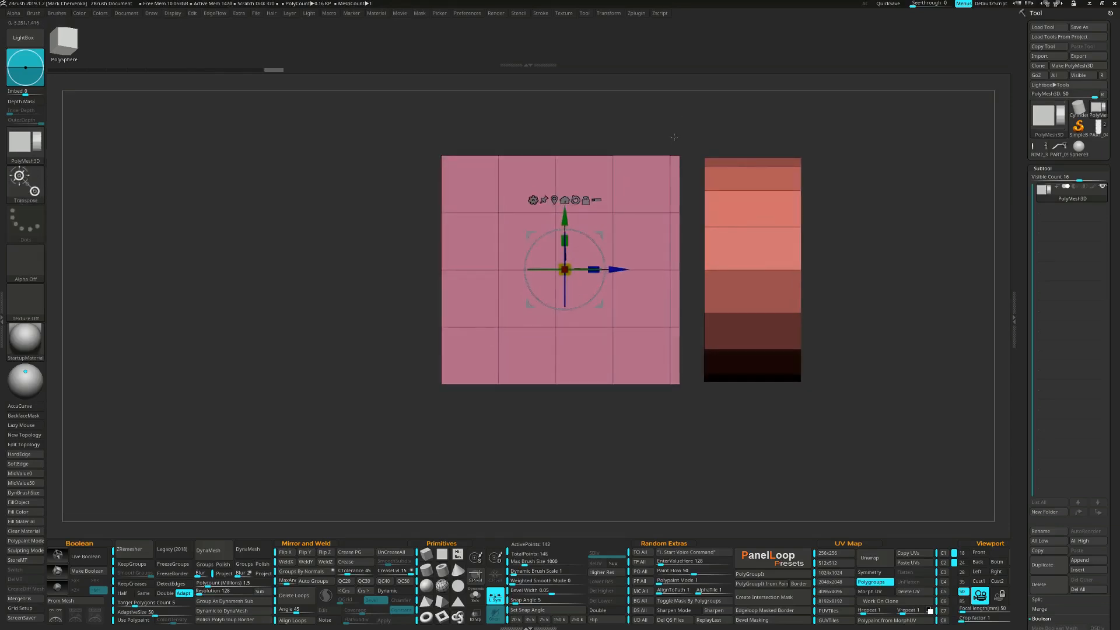
{"action": "left_click_drag", "start_coordinate": [672, 133], "coordinate": [698, 369], "text": "ctrl+shift"}
{"action": "key", "text": "ctrl+d"}
- Bridge the open edge of the cube to the open edge of the cylinder with the ZModeler Bridge Two Holes action
{"action": "key", "text": "q"}
{"action": "key", "text": "space"}
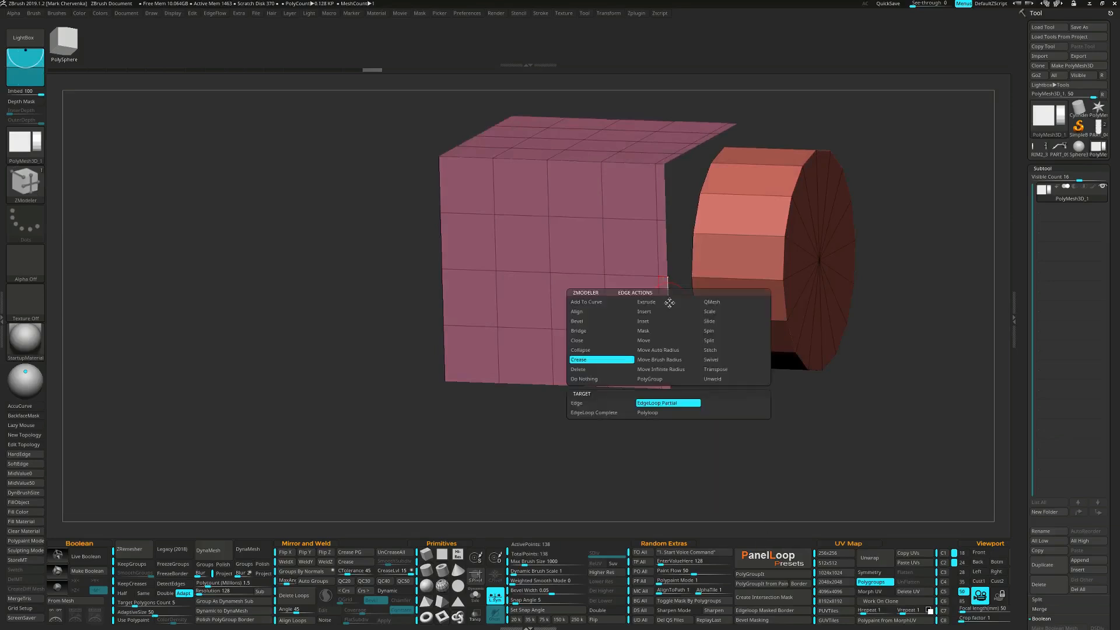
{"action": "left_click", "coordinate": [597, 328]}
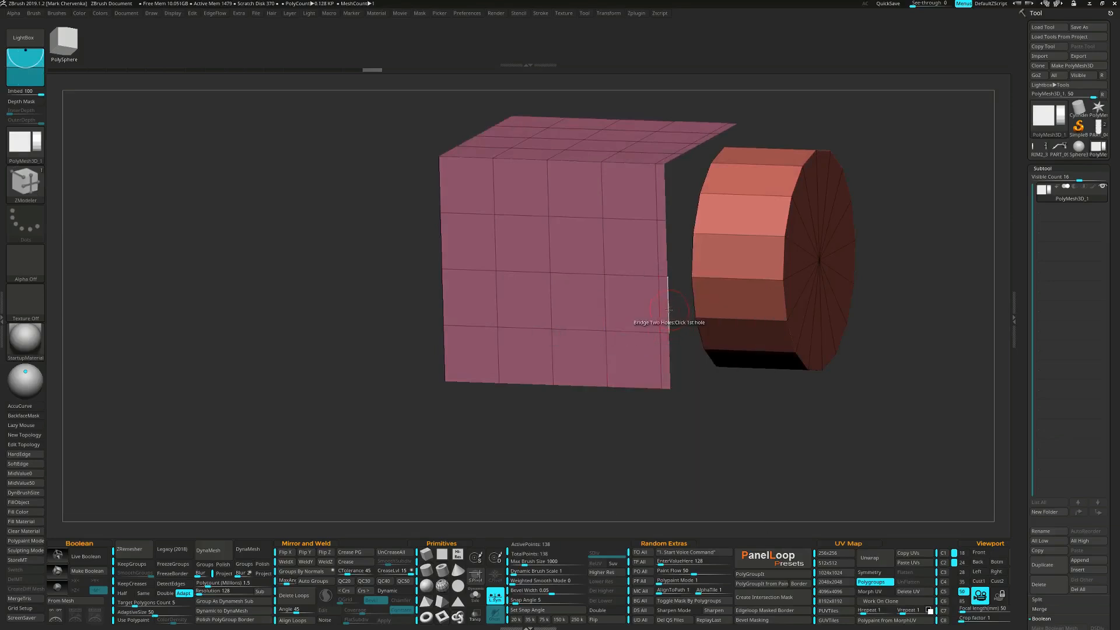
{"action": "left_click", "coordinate": [667, 301]}
{"action": "left_click_drag", "start_coordinate": [696, 303], "coordinate": [788, 377]}
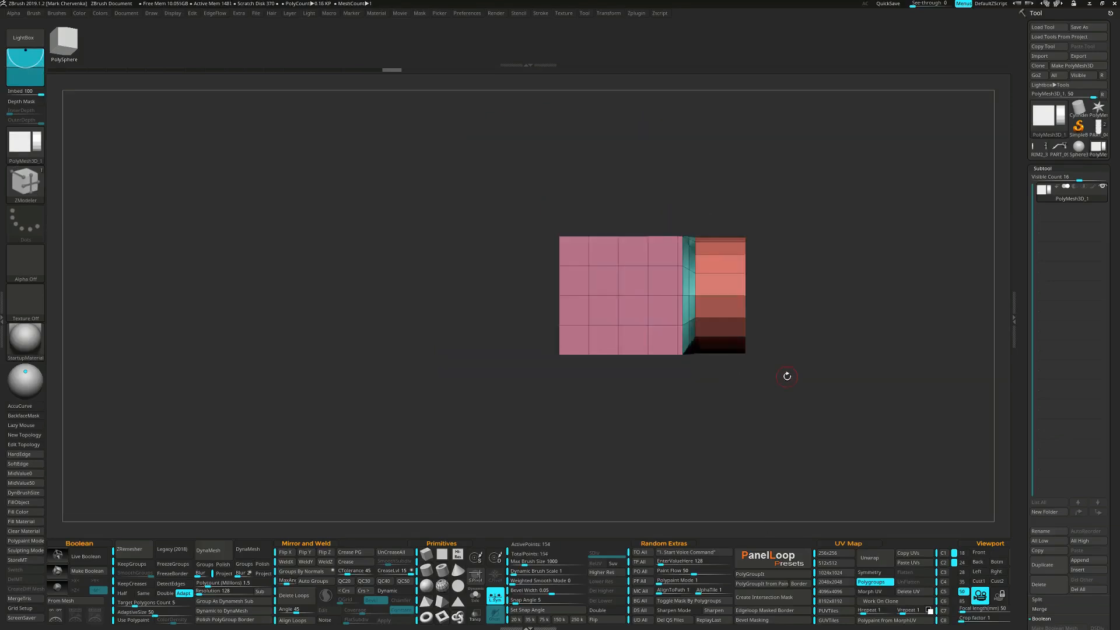
- Lengthen the cube by masking its cylinder side and moving the unmasked end away from the cylinder, then clear the mask
{"action": "mouse_move", "coordinate": [487, 169]}
{"action": "left_mouse_down", "text": "ctrl"}
{"action": "mouse_move", "coordinate": [620, 347]}
{"action": "mouse_move", "coordinate": [708, 425]}
{"action": "left_mouse_up", "text": "ctrl"}
{"action": "key", "text": "w"}
{"action": "left_click_drag", "start_coordinate": [675, 295], "coordinate": [599, 295]}
{"action": "left_click_drag", "start_coordinate": [615, 367], "coordinate": [660, 403], "text": "ctrl"}
{"action": "left_click_drag", "start_coordinate": [729, 408], "coordinate": [707, 415]}
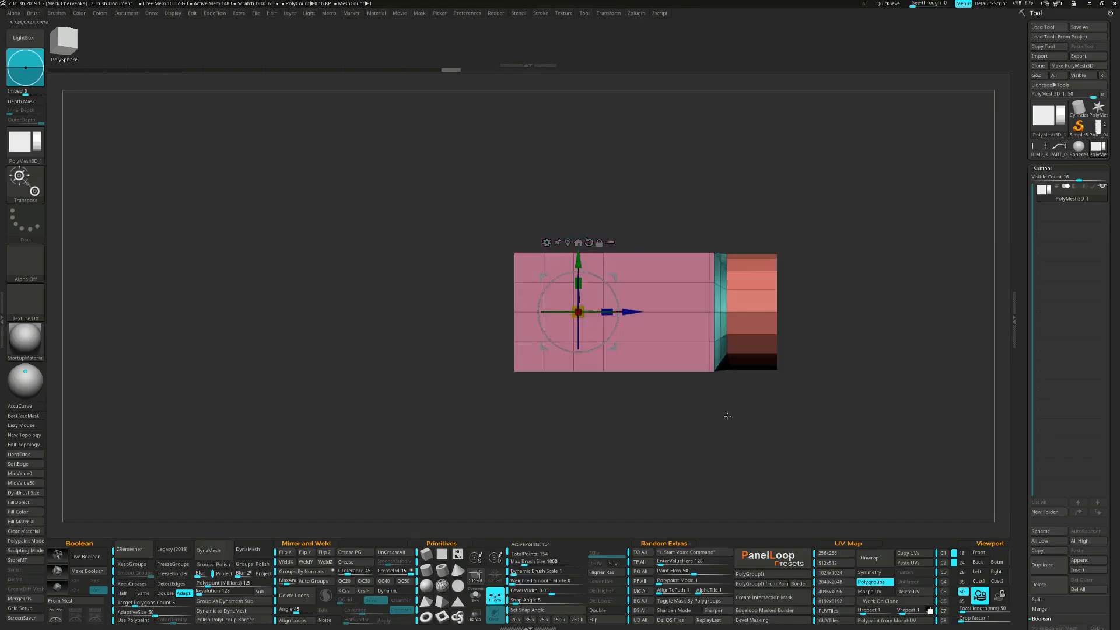
- Mask the bridge and cylinder side, apply the gizmo's Deformer cage, and scale the cage points at the cube's free end taller
{"action": "mouse_move", "coordinate": [810, 202]}
{"action": "left_mouse_down", "text": "ctrl"}
{"action": "mouse_move", "coordinate": [711, 453]}
{"action": "mouse_move", "coordinate": [602, 457]}
{"action": "left_mouse_up", "text": "ctrl"}
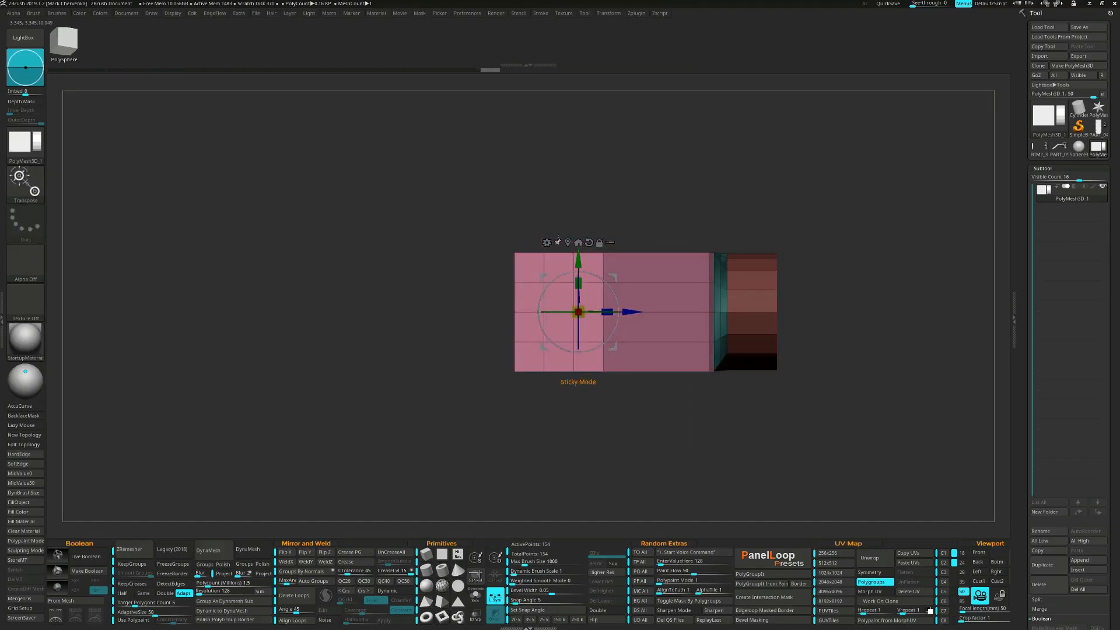
{"action": "left_click", "coordinate": [546, 242]}
{"action": "left_click", "coordinate": [699, 274]}
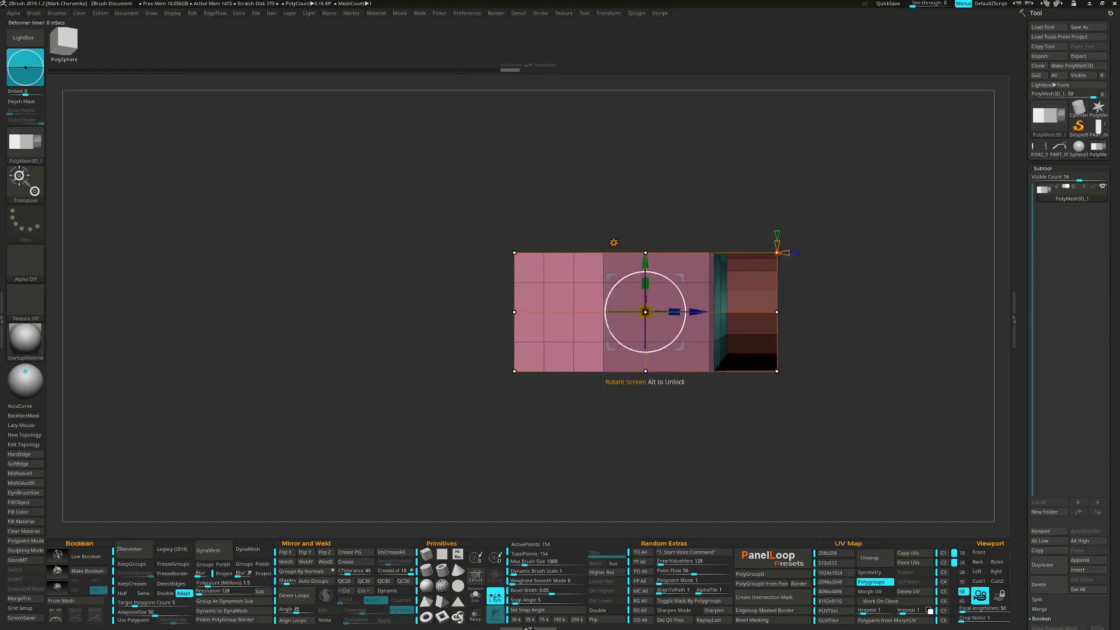
{"action": "left_click_drag", "start_coordinate": [437, 207], "coordinate": [527, 418], "text": "ctrl"}
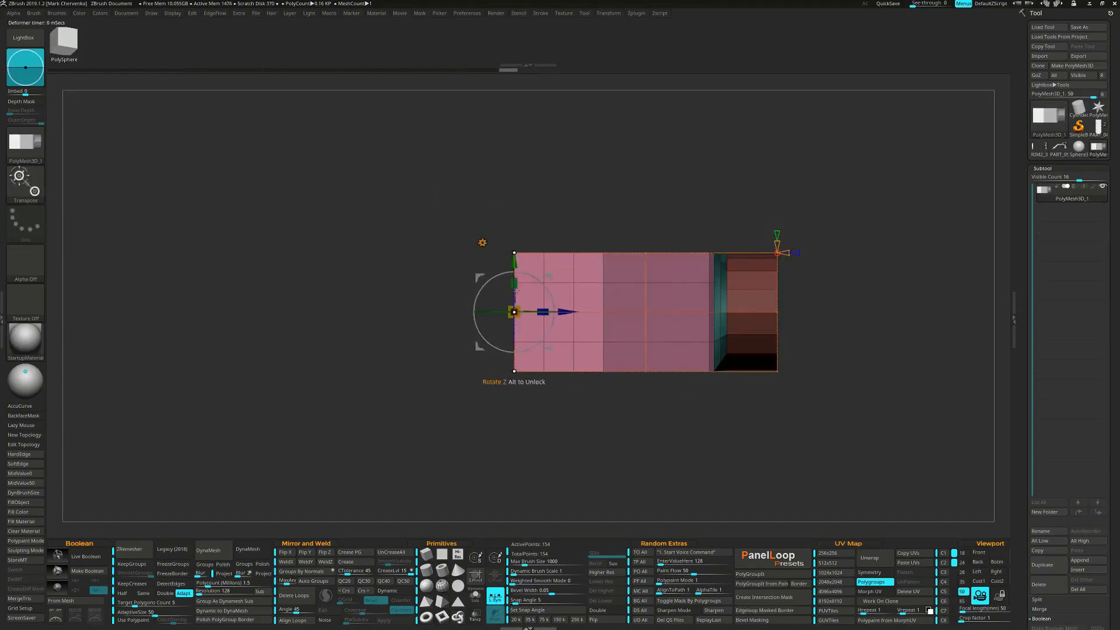
{"action": "left_click_drag", "start_coordinate": [513, 284], "coordinate": [498, 248]}
- Select the middle cage points, scale them vertically by about 1.3, and shift them slightly toward the cylinder
{"action": "left_click_drag", "start_coordinate": [636, 420], "coordinate": [655, 408], "text": "ctrl"}
{"action": "left_click_drag", "start_coordinate": [619, 178], "coordinate": [662, 385], "text": "ctrl"}
{"action": "left_click_drag", "start_coordinate": [650, 286], "coordinate": [649, 272]}
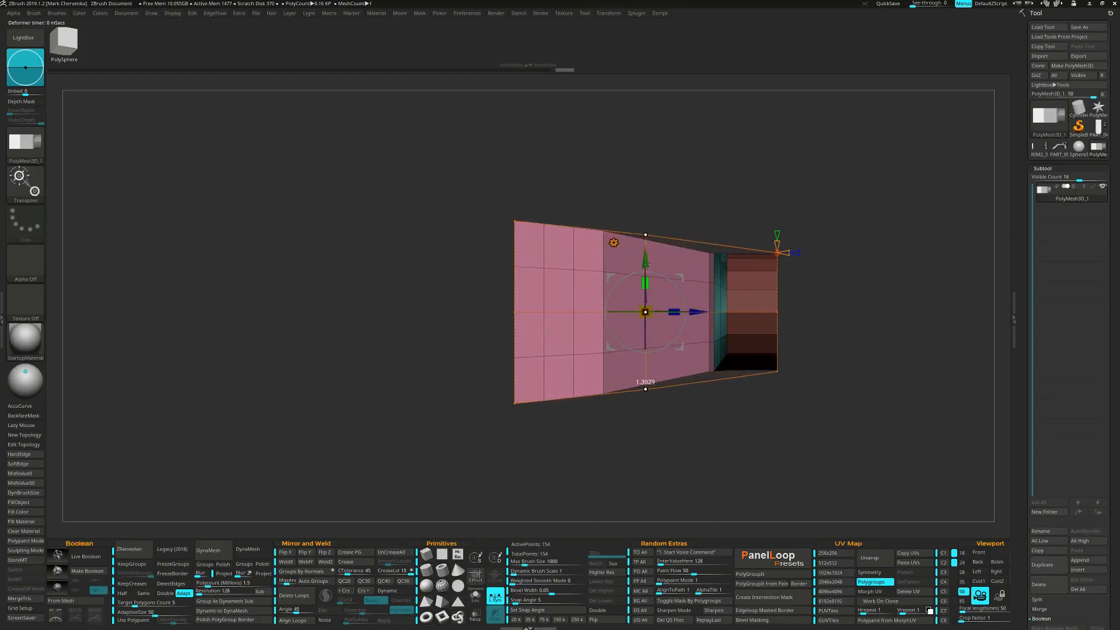
{"action": "left_click_drag", "start_coordinate": [695, 312], "coordinate": [730, 319]}
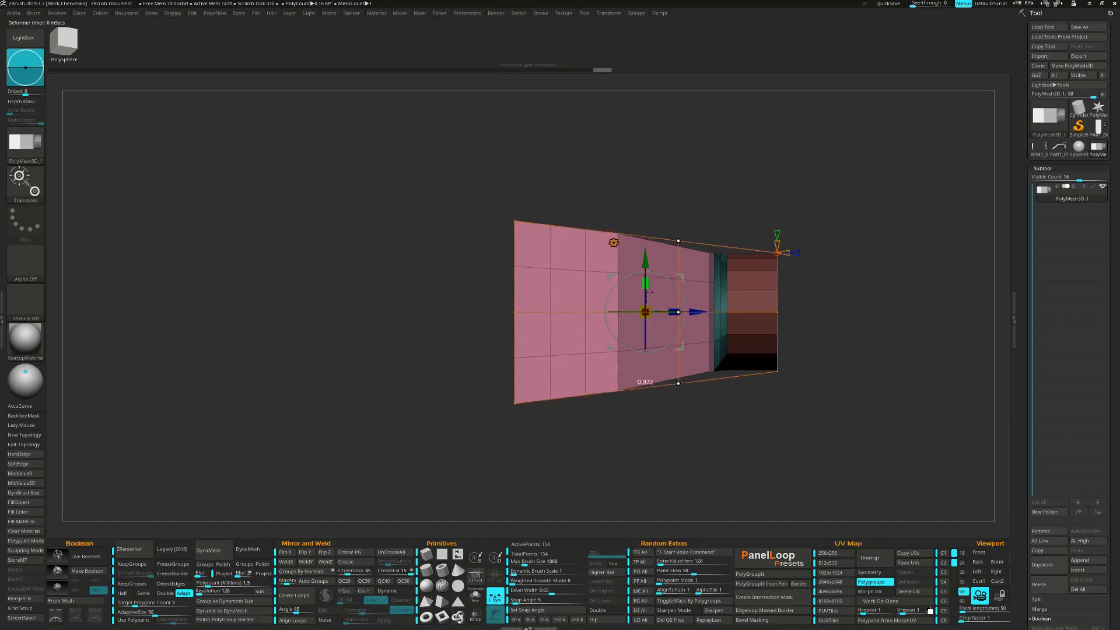
{"action": "left_click_drag", "start_coordinate": [728, 442], "coordinate": [596, 248]}
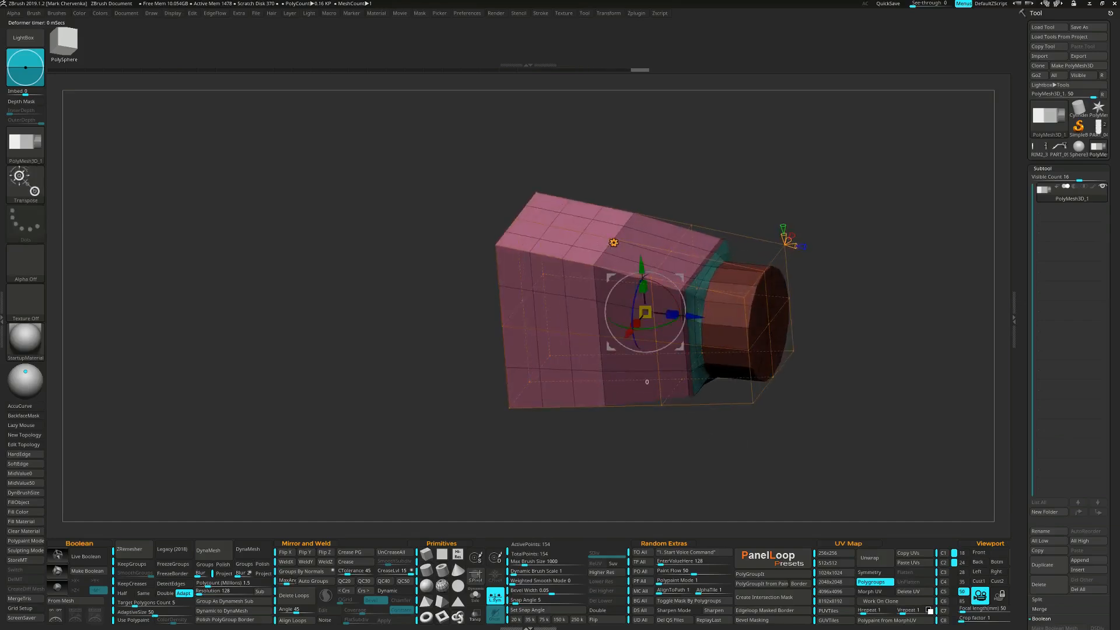
- Accept the lattice deformation on the mesh and return to the ZModeler brush
{"action": "left_click", "coordinate": [614, 243]}
{"action": "left_click", "coordinate": [741, 247]}
{"action": "left_click_drag", "start_coordinate": [726, 375], "coordinate": [750, 309], "text": "shift"}
{"action": "key", "text": "q"}
{"action": "right_click_drag", "start_coordinate": [751, 310], "coordinate": [700, 340]}
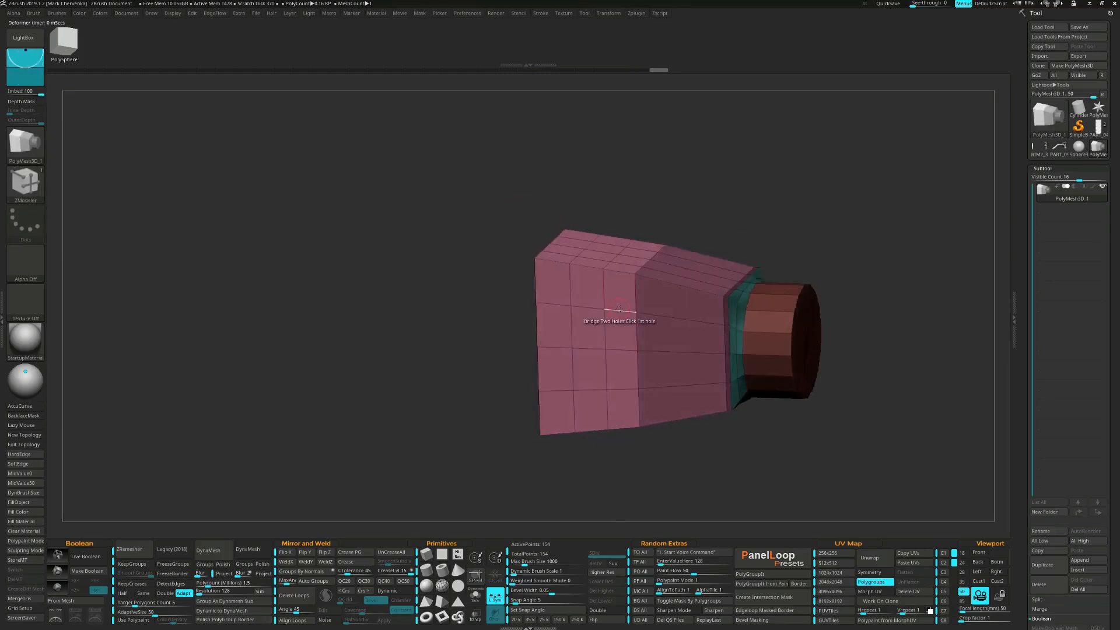
- Set the ZModeler edge action to Slide with the EdgeLoop Partial target
{"action": "key", "text": "space"}
{"action": "left_click", "coordinate": [681, 328]}
{"action": "right_click_drag", "start_coordinate": [616, 282], "coordinate": [618, 308]}
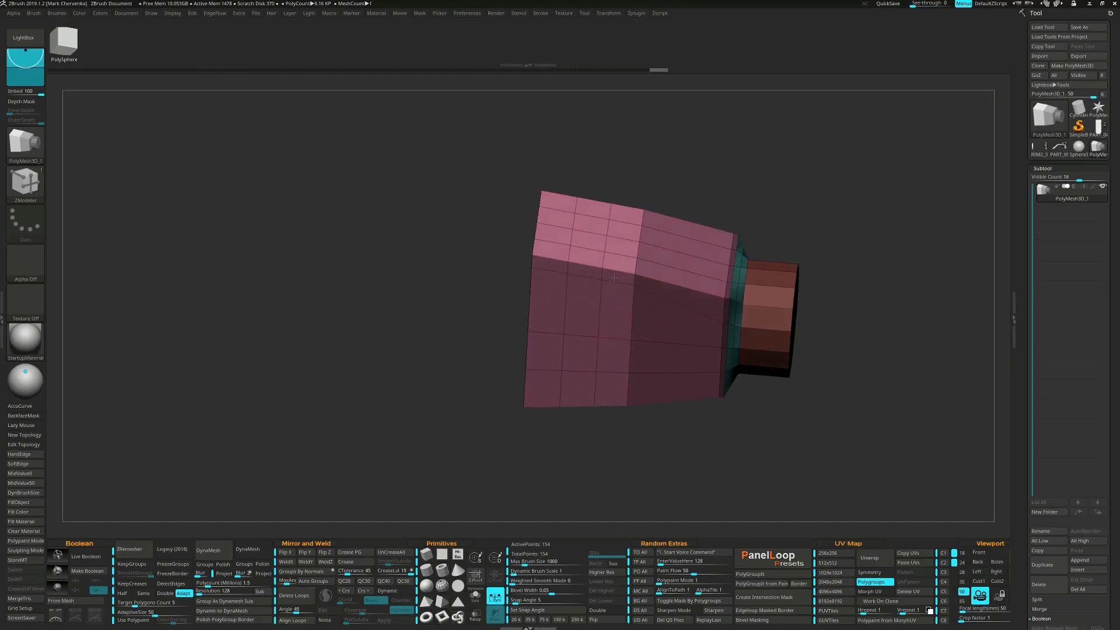
{"action": "right_click_drag", "start_coordinate": [613, 280], "coordinate": [622, 340]}
{"action": "right_click_drag", "start_coordinate": [615, 379], "coordinate": [614, 357]}
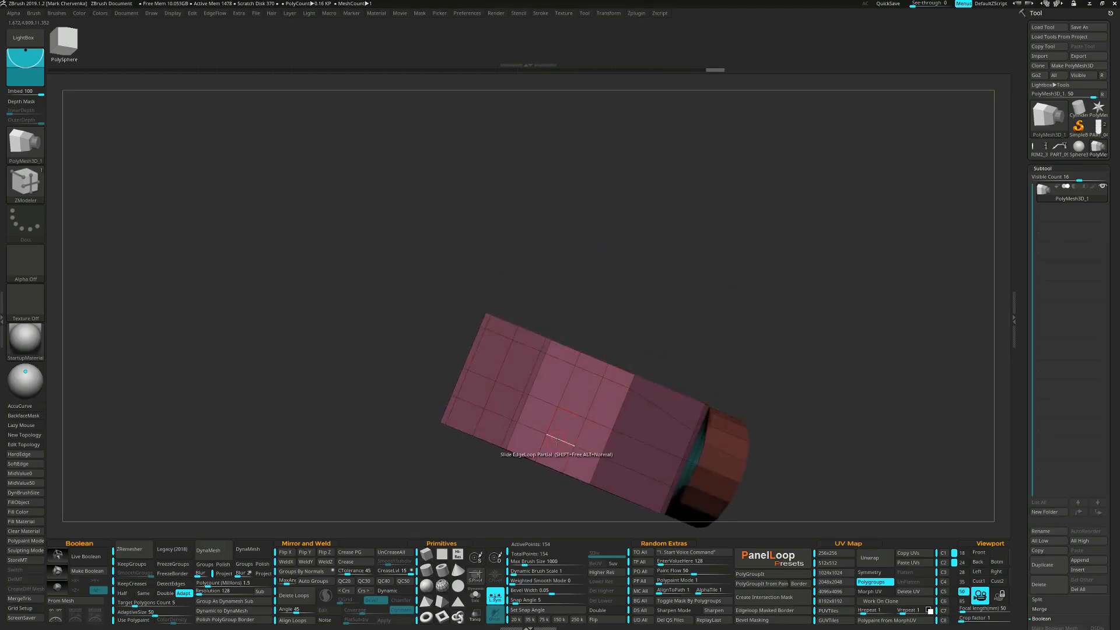
{"action": "right_click_drag", "start_coordinate": [550, 461], "coordinate": [478, 400]}
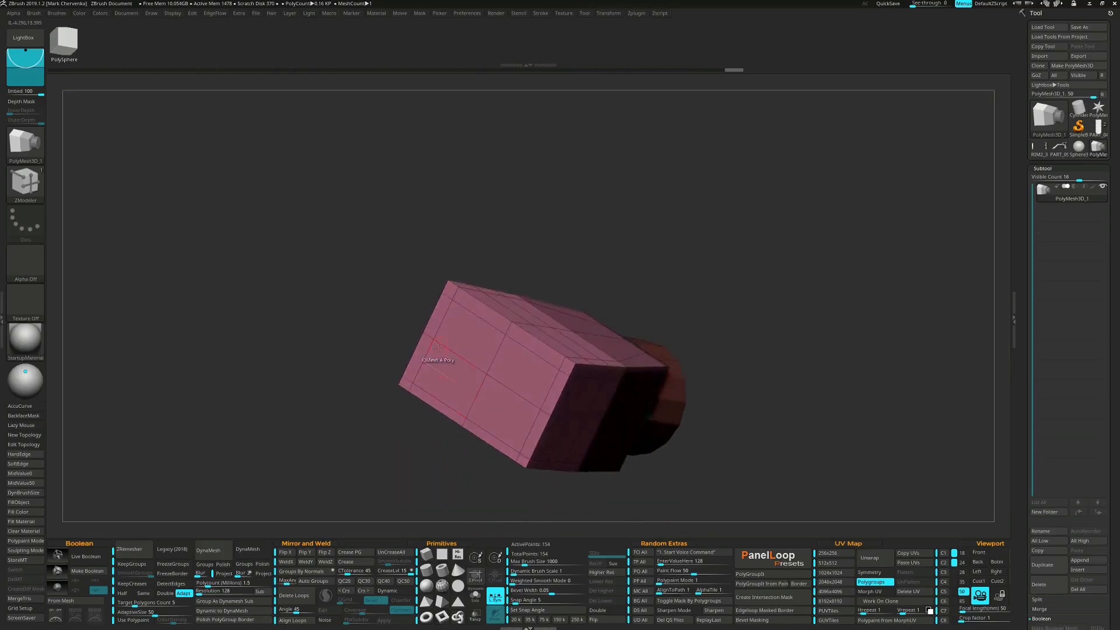
- Set the ZModeler polygon action to Crease with the Flat Island target
{"action": "right_click_drag", "start_coordinate": [456, 306], "coordinate": [500, 373]}
{"action": "right_click_drag", "start_coordinate": [797, 393], "coordinate": [719, 334]}
{"action": "key", "text": "space"}
{"action": "left_click", "coordinate": [647, 327]}
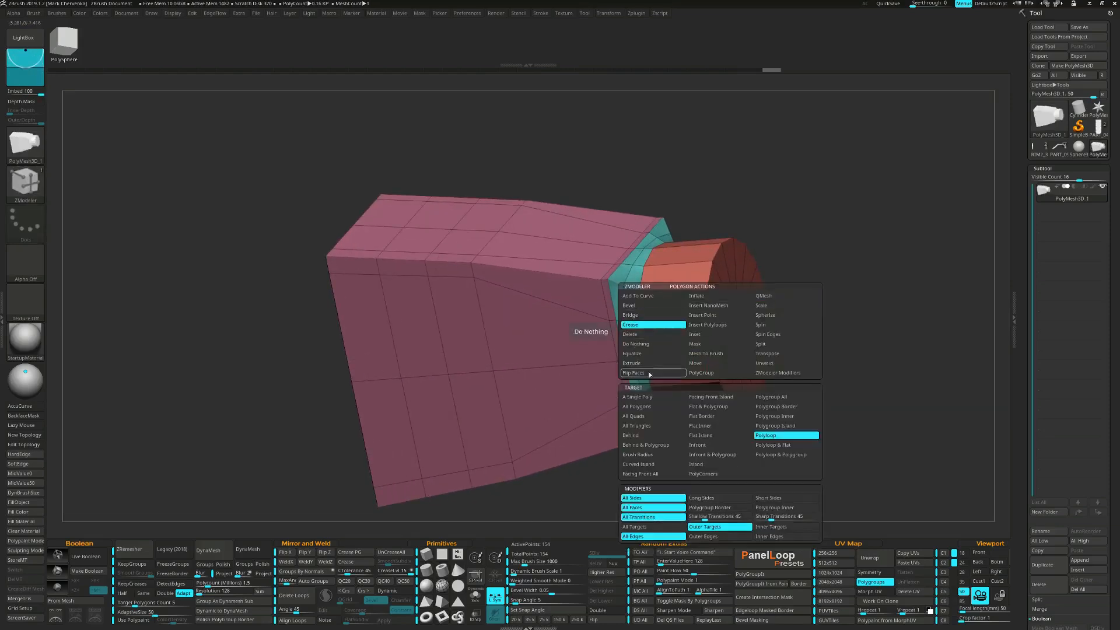
{"action": "left_click", "coordinate": [707, 437]}
- Turn on dynamic subdivision and crease the flat end faces of the cylindrical neck and the box body
{"action": "key", "text": "d"}
{"action": "left_click", "coordinate": [731, 324]}
{"action": "right_click_drag", "start_coordinate": [705, 357], "coordinate": [875, 327]}
{"action": "left_click", "coordinate": [481, 289]}
- Set the crease level to 3 and check the smoothed shape without the polyframe
{"action": "right_click_drag", "start_coordinate": [518, 352], "coordinate": [443, 519], "text": "ctrl"}
{"action": "left_click_drag", "start_coordinate": [390, 565], "coordinate": [385, 574]}
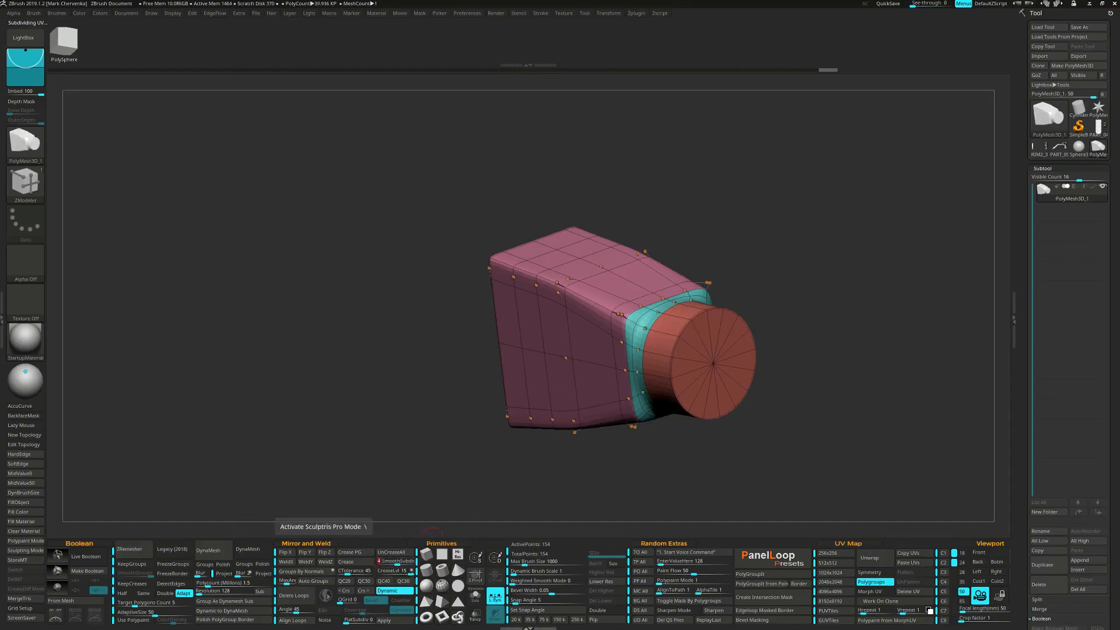
{"action": "right_click_drag", "start_coordinate": [529, 418], "coordinate": [557, 417]}
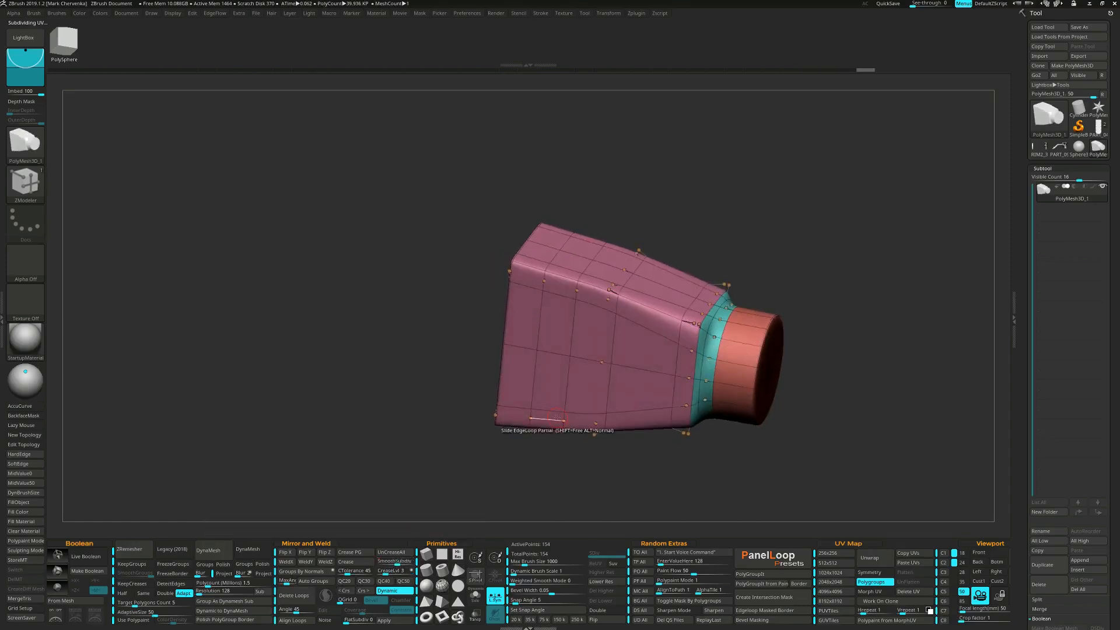
{"action": "key", "text": "shift+f"}
{"action": "right_click_drag", "start_coordinate": [611, 456], "coordinate": [709, 402]}
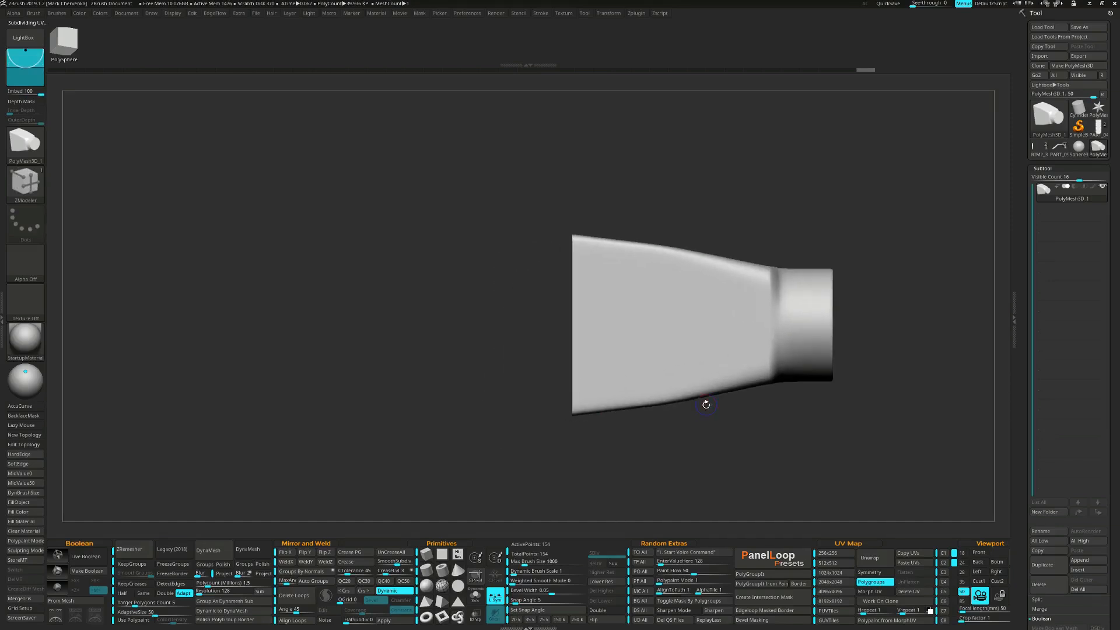
{"action": "key", "text": "shift+f"}
- Isolate the middle edge rows of the body's sides with a mask, scale them outward by about 1.16, and clear the mask
{"action": "mouse_move", "coordinate": [518, 280]}
{"action": "left_mouse_down", "text": "ctrl"}
{"action": "mouse_move", "coordinate": [725, 350]}
{"action": "mouse_move", "coordinate": [768, 357]}
{"action": "mouse_move", "coordinate": [767, 341]}
{"action": "mouse_move", "coordinate": [767, 360]}
{"action": "mouse_move", "coordinate": [776, 350]}
{"action": "left_mouse_up", "text": "ctrl"}
{"action": "right_click_drag", "start_coordinate": [790, 380], "coordinate": [762, 427]}
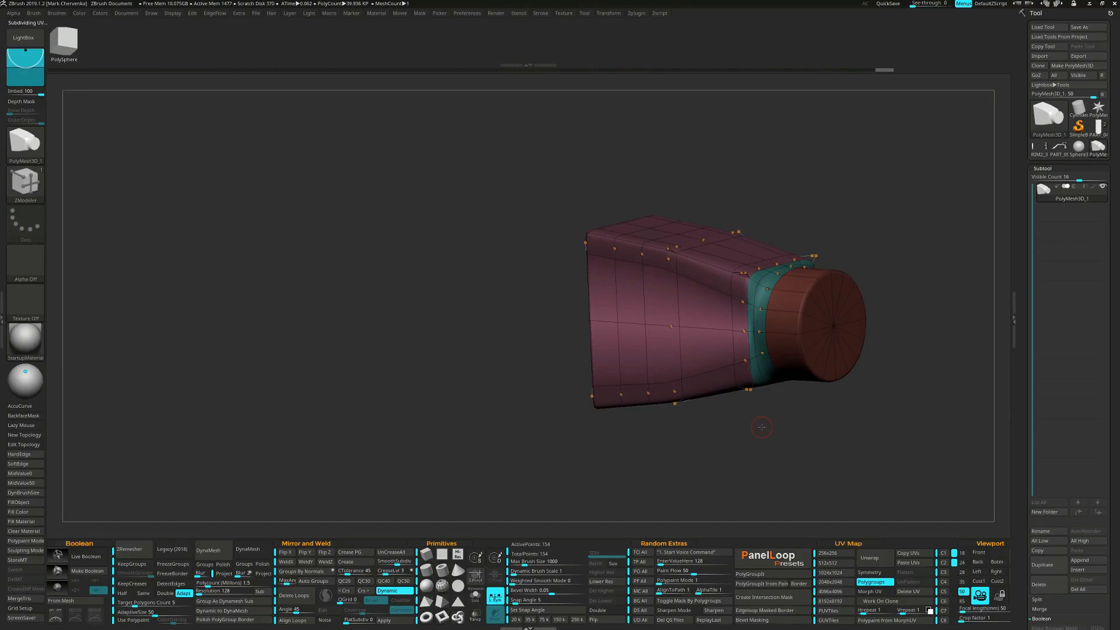
{"action": "key", "text": "w"}
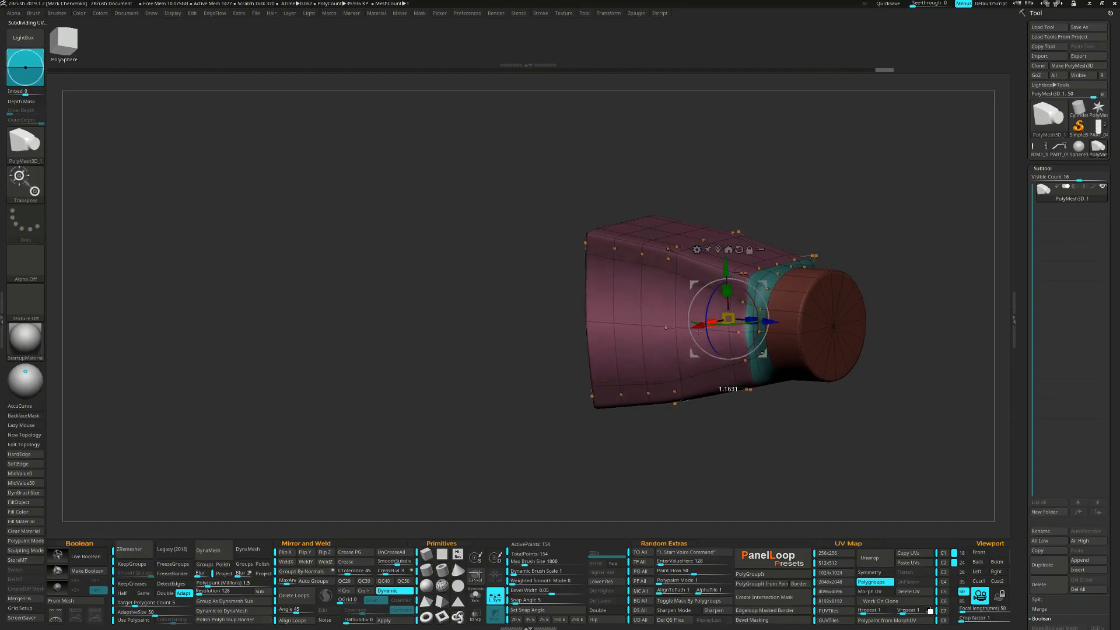
{"action": "right_click_drag", "start_coordinate": [692, 336], "coordinate": [710, 396]}
{"action": "left_click_drag", "start_coordinate": [899, 245], "coordinate": [916, 263], "text": "ctrl"}
- Mask the neck end of the mesh and add a lattice deformer around the model
{"action": "right_click_drag", "start_coordinate": [916, 262], "coordinate": [912, 255], "text": "shift"}
{"action": "mouse_move", "coordinate": [912, 212]}
{"action": "left_mouse_down", "text": "ctrl"}
{"action": "mouse_move", "coordinate": [808, 463]}
{"action": "mouse_move", "coordinate": [793, 409]}
{"action": "left_mouse_up", "text": "ctrl"}
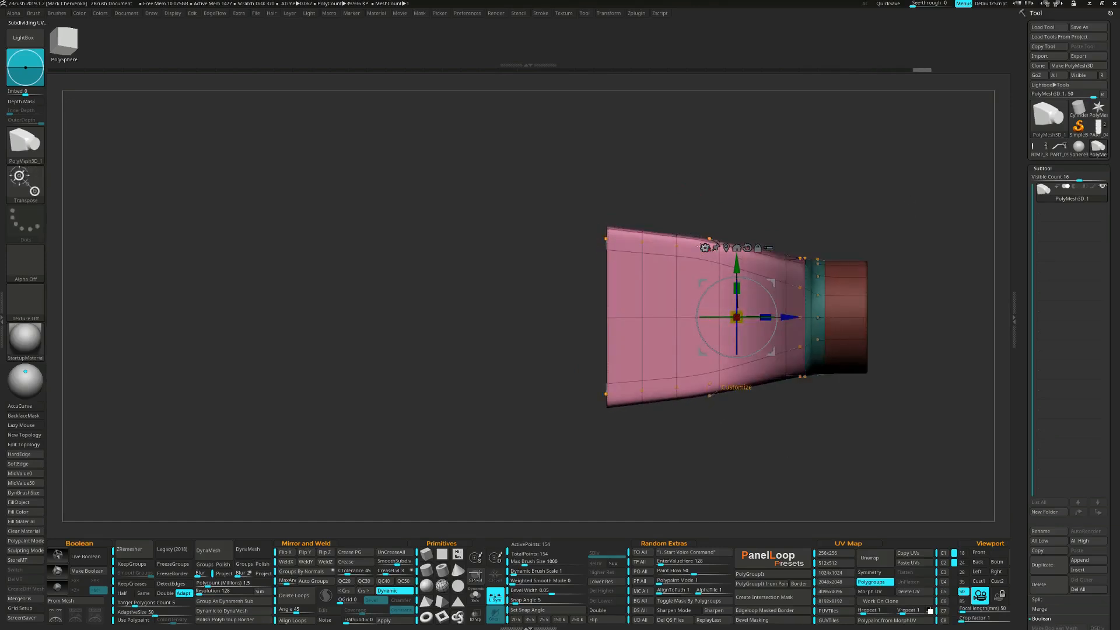
{"action": "left_click", "coordinate": [704, 247]}
{"action": "left_click", "coordinate": [862, 285]}
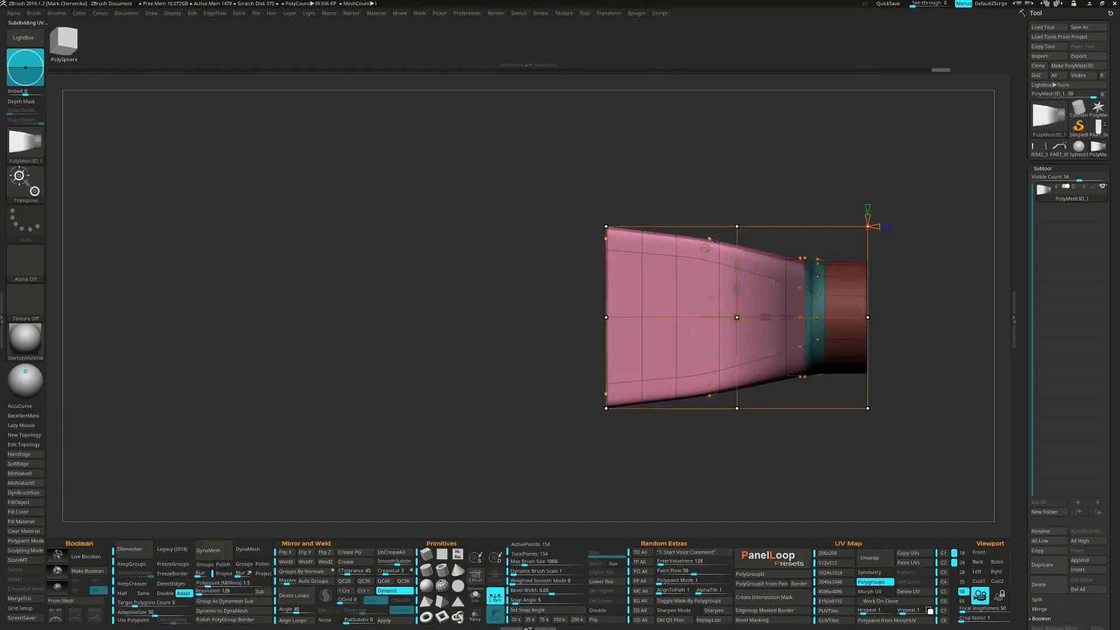
- Bulge the body's sides by scaling the lattice's middle points outward along X, and accept the deformer
{"action": "left_click_drag", "start_coordinate": [565, 292], "coordinate": [776, 360], "text": "ctrl"}
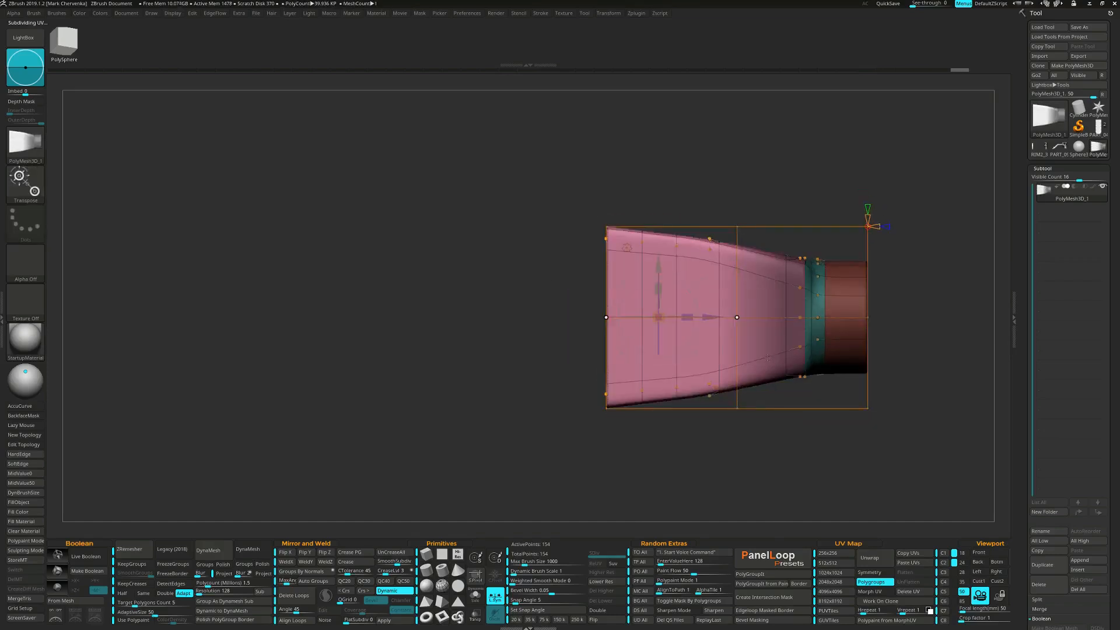
{"action": "right_click_drag", "start_coordinate": [776, 360], "coordinate": [698, 348]}
{"action": "right_click_drag", "start_coordinate": [622, 334], "coordinate": [689, 363]}
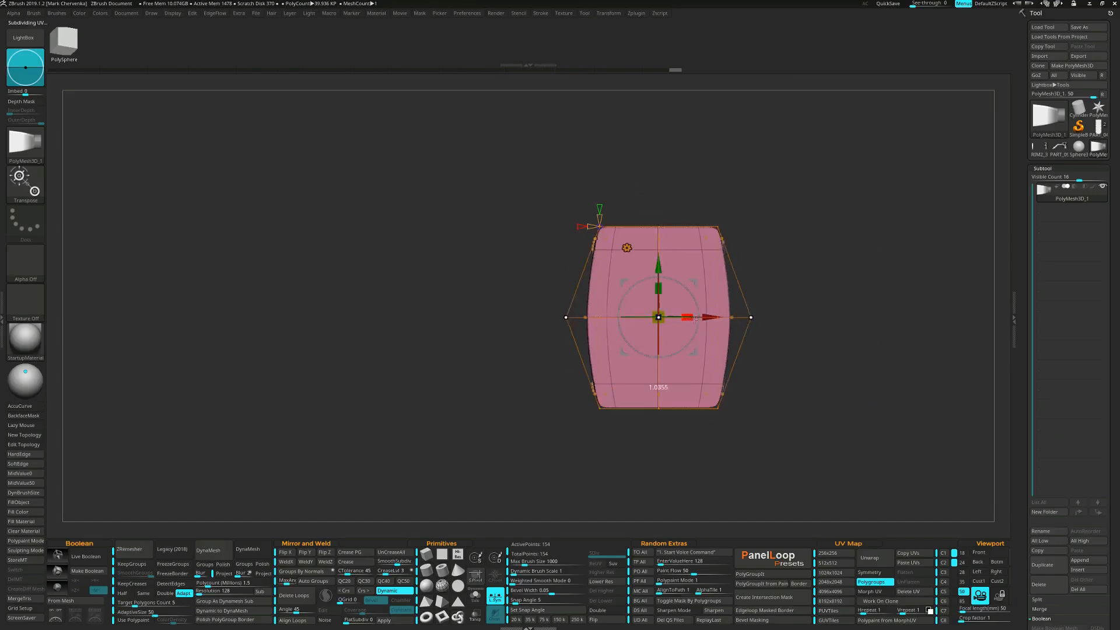
{"action": "right_click_drag", "start_coordinate": [689, 318], "coordinate": [799, 371]}
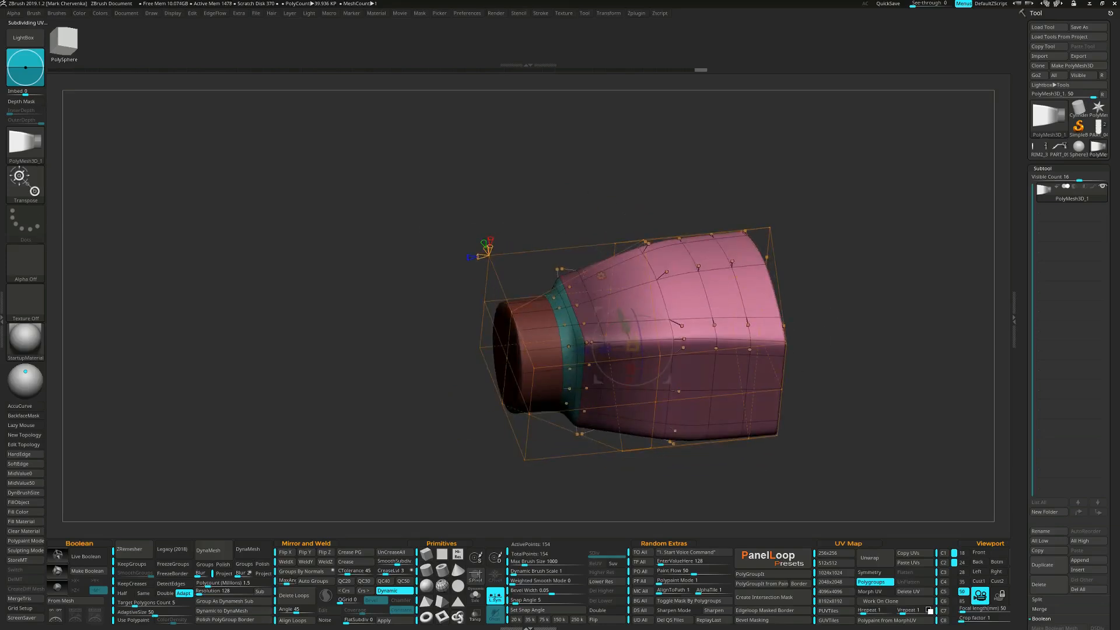
{"action": "left_click", "coordinate": [601, 275]}
{"action": "left_click", "coordinate": [747, 276]}
{"action": "right_click_drag", "start_coordinate": [718, 280], "coordinate": [653, 303]}
{"action": "left_click_drag", "start_coordinate": [643, 302], "coordinate": [673, 342], "text": "ctrl"}
- Mask everything except the body's outermost side vertices and pull them slightly inward along X
{"action": "right_click_drag", "start_coordinate": [672, 341], "coordinate": [729, 400], "text": "alt"}
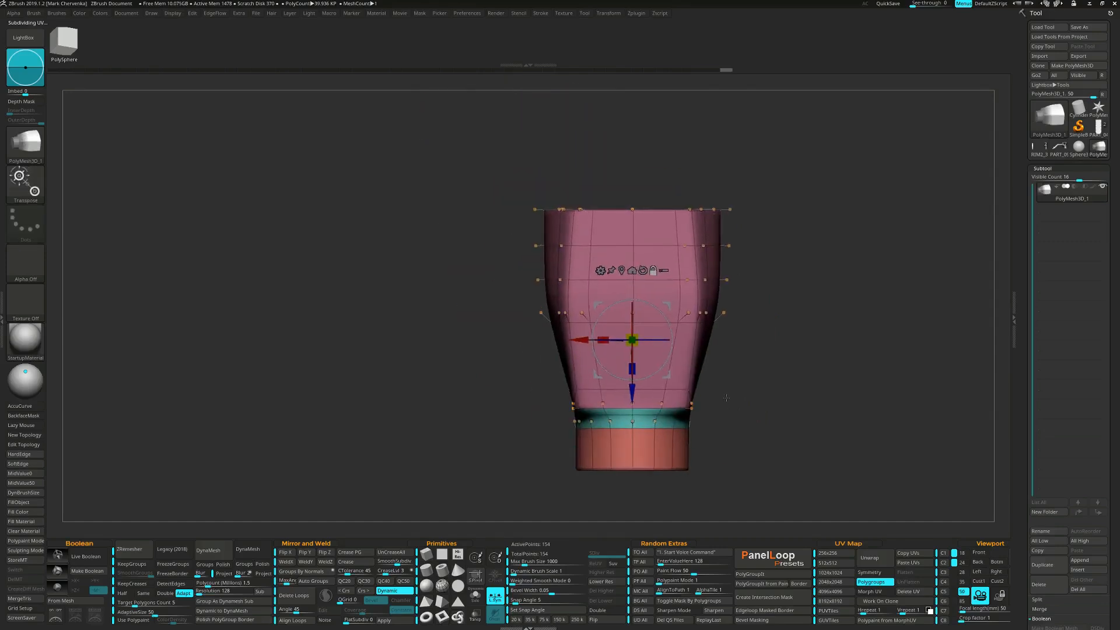
{"action": "left_click_drag", "start_coordinate": [764, 174], "coordinate": [573, 358], "text": "ctrl"}
{"action": "right_click_drag", "start_coordinate": [503, 304], "coordinate": [495, 373]}
{"action": "left_click_drag", "start_coordinate": [496, 372], "coordinate": [485, 402], "text": "ctrl"}
{"action": "left_click_drag", "start_coordinate": [769, 171], "coordinate": [717, 360], "text": "ctrl"}
{"action": "right_click_drag", "start_coordinate": [717, 373], "coordinate": [712, 403]}
{"action": "left_click_drag", "start_coordinate": [461, 155], "coordinate": [550, 358], "text": "ctrl"}
{"action": "left_click", "coordinate": [551, 358], "text": "ctrl"}
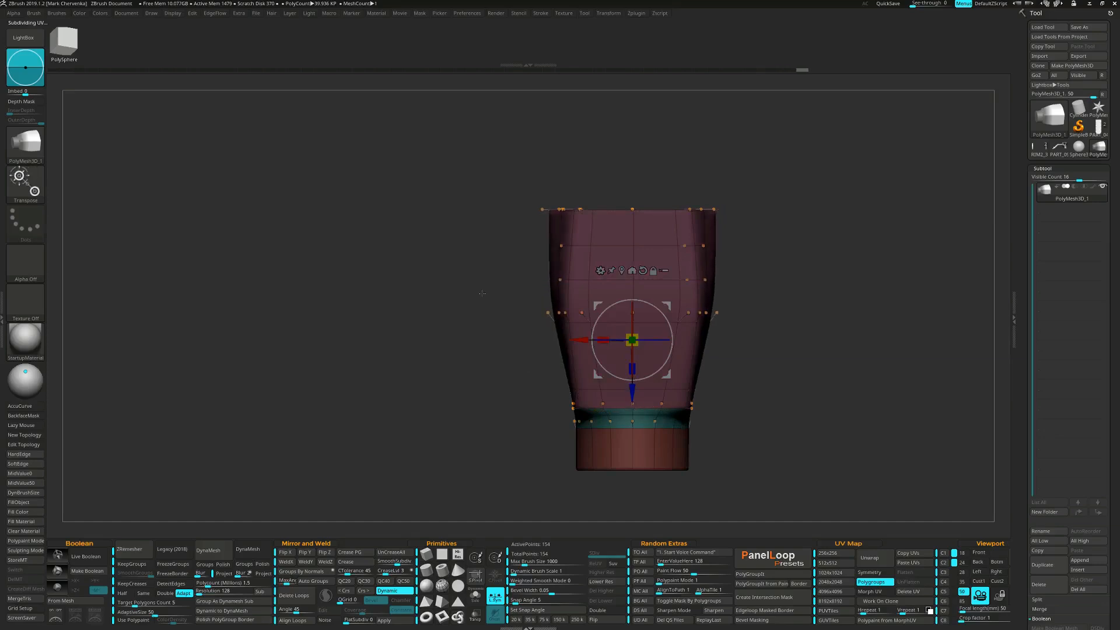
- Isolate the body's edge next to the teal collar with a mask and scale it outward along X
{"action": "right_click_drag", "start_coordinate": [533, 320], "coordinate": [730, 321], "text": "shift"}
{"action": "left_click_drag", "start_coordinate": [747, 309], "coordinate": [758, 338], "text": "ctrl"}
{"action": "mouse_move", "coordinate": [758, 337]}
{"action": "right_mouse_down"}
{"action": "mouse_move", "coordinate": [758, 280]}
{"action": "mouse_move", "coordinate": [783, 314]}
{"action": "mouse_move", "coordinate": [783, 350]}
{"action": "mouse_move", "coordinate": [762, 343]}
{"action": "mouse_move", "coordinate": [748, 365]}
{"action": "mouse_move", "coordinate": [753, 298]}
{"action": "mouse_move", "coordinate": [783, 355]}
{"action": "mouse_move", "coordinate": [770, 313]}
{"action": "right_mouse_up"}
{"action": "mouse_move", "coordinate": [769, 321]}
{"action": "left_mouse_down", "text": "ctrl"}
{"action": "mouse_move", "coordinate": [805, 360]}
{"action": "mouse_move", "coordinate": [655, 354]}
{"action": "left_mouse_up", "text": "ctrl"}
{"action": "right_click_drag", "start_coordinate": [654, 354], "coordinate": [685, 360]}
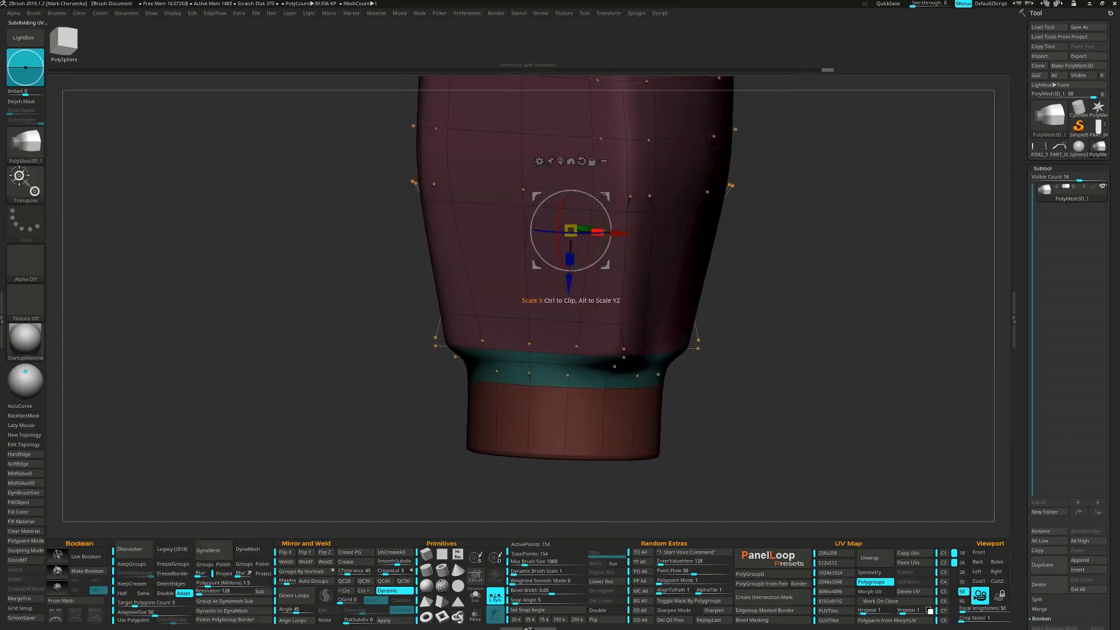
{"action": "left_click_drag", "start_coordinate": [606, 230], "coordinate": [606, 230]}
- Undo the last transform, readjust the unmasked vertices along X, and return to the ZModeler brush with the mask hidden
{"action": "right_click_drag", "start_coordinate": [605, 229], "coordinate": [585, 282]}
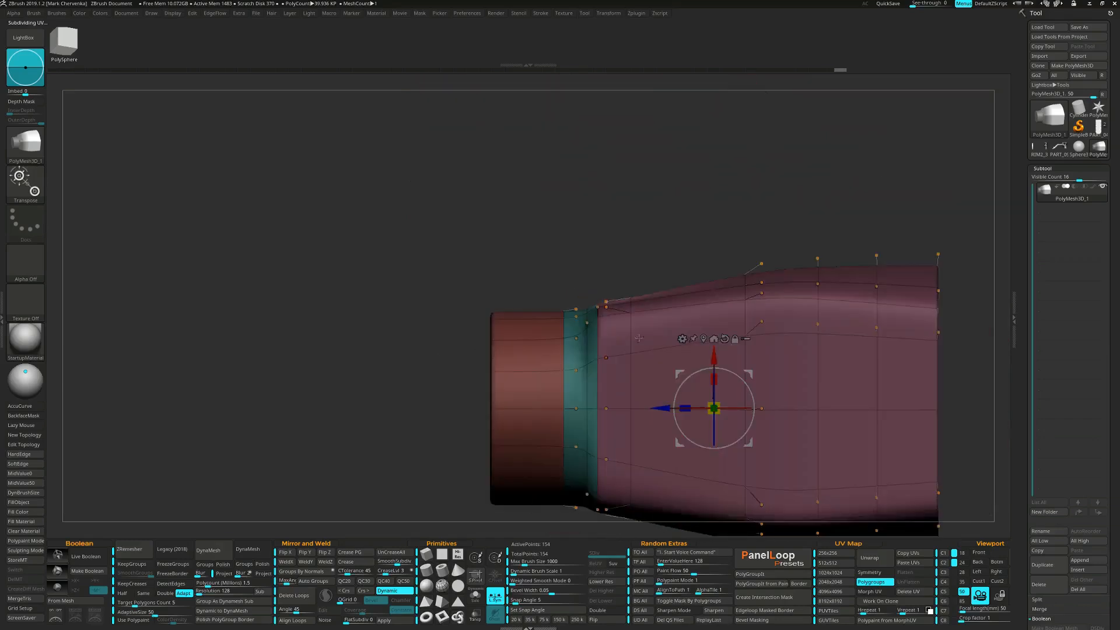
{"action": "key", "text": "ctrl+z"}
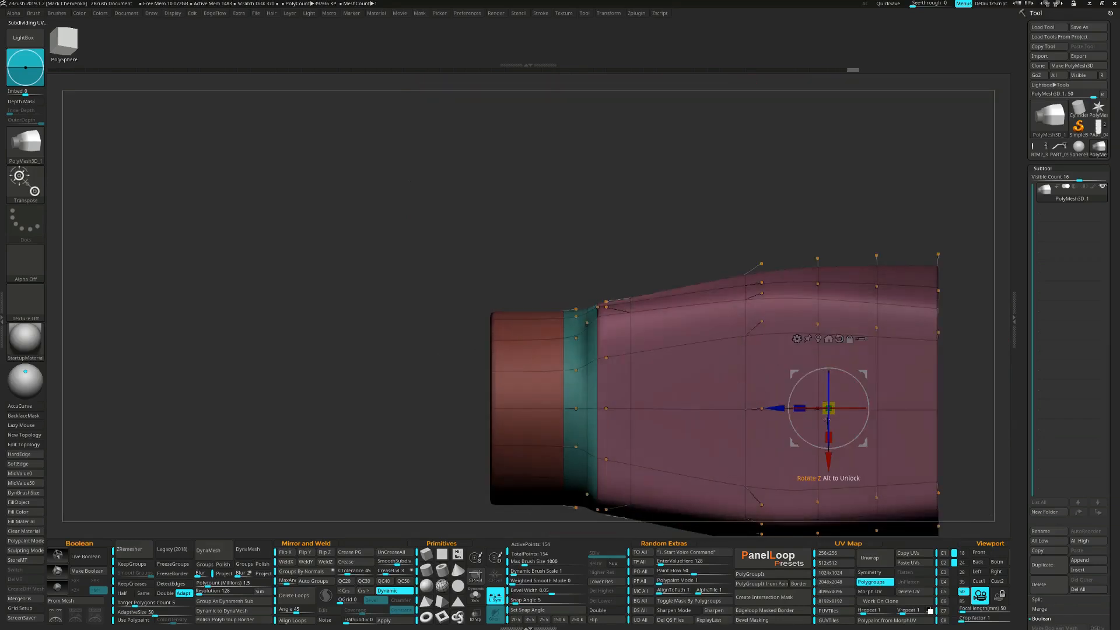
{"action": "left_click_drag", "start_coordinate": [829, 446], "coordinate": [829, 446]}
{"action": "right_click_drag", "start_coordinate": [385, 146], "coordinate": [443, 192]}
{"action": "key", "text": "ctrl+h"}
{"action": "key", "text": "q"}
- Inspect the smoothed transition between body and neck with the polyframe hidden
{"action": "key", "text": "space"}
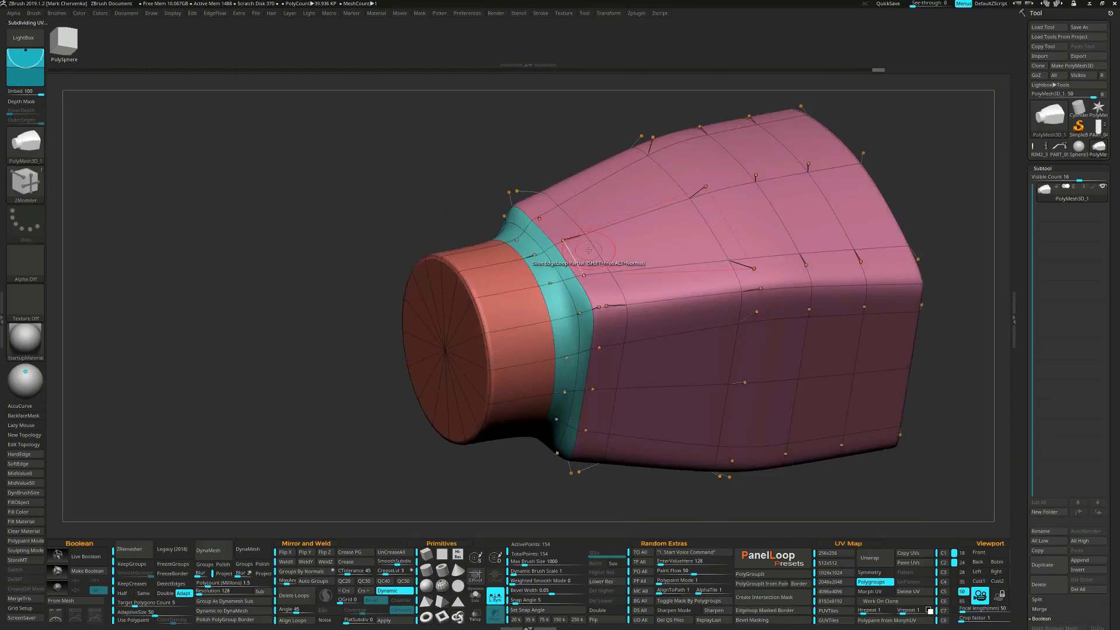
{"action": "key", "text": "shift"}
{"action": "mouse_move", "coordinate": [543, 205]}
{"action": "right_mouse_down"}
{"action": "mouse_move", "coordinate": [597, 276]}
{"action": "mouse_move", "coordinate": [532, 310]}
{"action": "mouse_move", "coordinate": [645, 274]}
{"action": "right_mouse_up"}
{"action": "key", "text": "shift+f"}
{"action": "right_click_drag", "start_coordinate": [491, 272], "coordinate": [512, 275]}
{"action": "key", "text": "shift"}
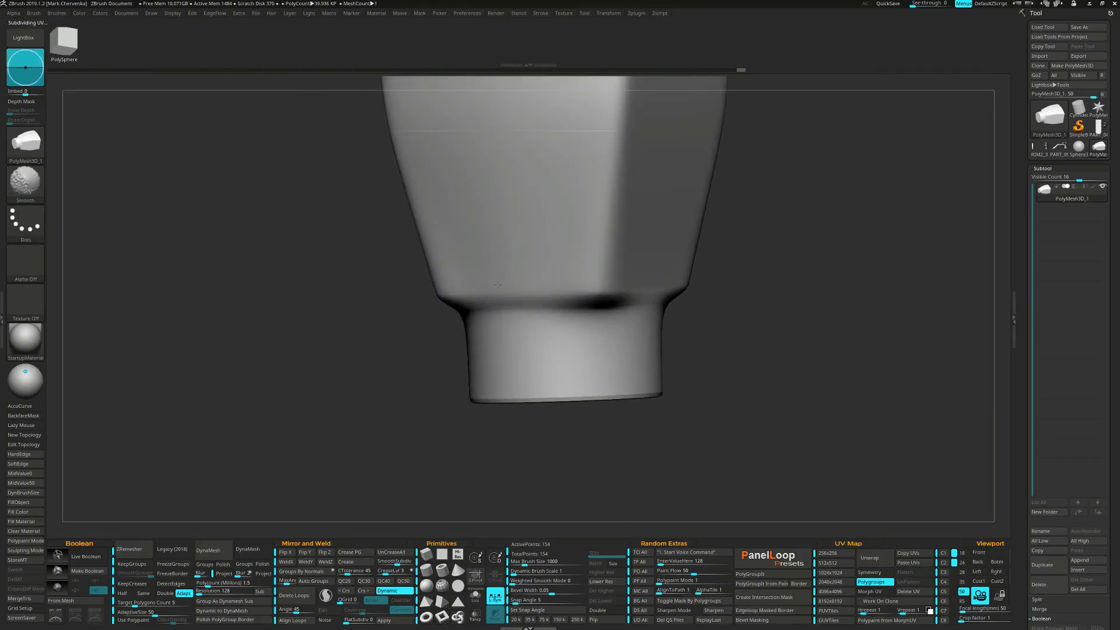
{"action": "mouse_move", "coordinate": [490, 272]}
{"action": "right_mouse_down", "text": "shift"}
{"action": "mouse_move", "coordinate": [513, 262]}
{"action": "mouse_move", "coordinate": [609, 340]}
{"action": "mouse_move", "coordinate": [603, 290]}
{"action": "mouse_move", "coordinate": [615, 311]}
{"action": "mouse_move", "coordinate": [627, 277]}
{"action": "mouse_move", "coordinate": [642, 296]}
{"action": "mouse_move", "coordinate": [637, 318]}
{"action": "mouse_move", "coordinate": [720, 294]}
{"action": "mouse_move", "coordinate": [614, 324]}
{"action": "right_mouse_up", "text": "shift"}
{"action": "key", "text": "shift+f"}
{"action": "right_click_drag", "start_coordinate": [559, 175], "coordinate": [565, 289]}
{"action": "left_click_drag", "start_coordinate": [557, 400], "coordinate": [828, 294], "text": "ctrl"}
{"action": "left_click_drag", "start_coordinate": [792, 351], "coordinate": [776, 460], "text": "alt"}
{"action": "left_click_drag", "start_coordinate": [505, 171], "coordinate": [828, 255], "text": "ctrl"}
{"action": "left_click_drag", "start_coordinate": [750, 432], "coordinate": [811, 282]}
{"action": "left_click", "coordinate": [798, 340], "text": "ctrl"}
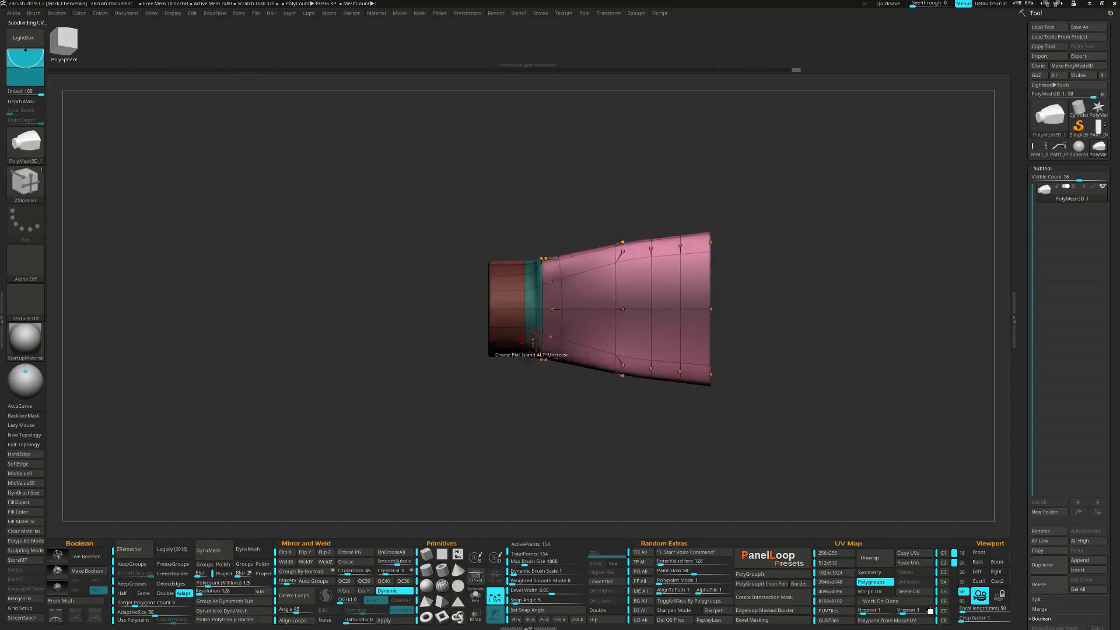
- Mask the neck and front part of the body, scale the rear end up along Y by about 1.05, and clear the mask
{"action": "mouse_move", "coordinate": [433, 214]}
{"action": "left_mouse_down", "text": "ctrl"}
{"action": "mouse_move", "coordinate": [558, 387]}
{"action": "mouse_move", "coordinate": [550, 395]}
{"action": "left_mouse_up", "text": "ctrl"}
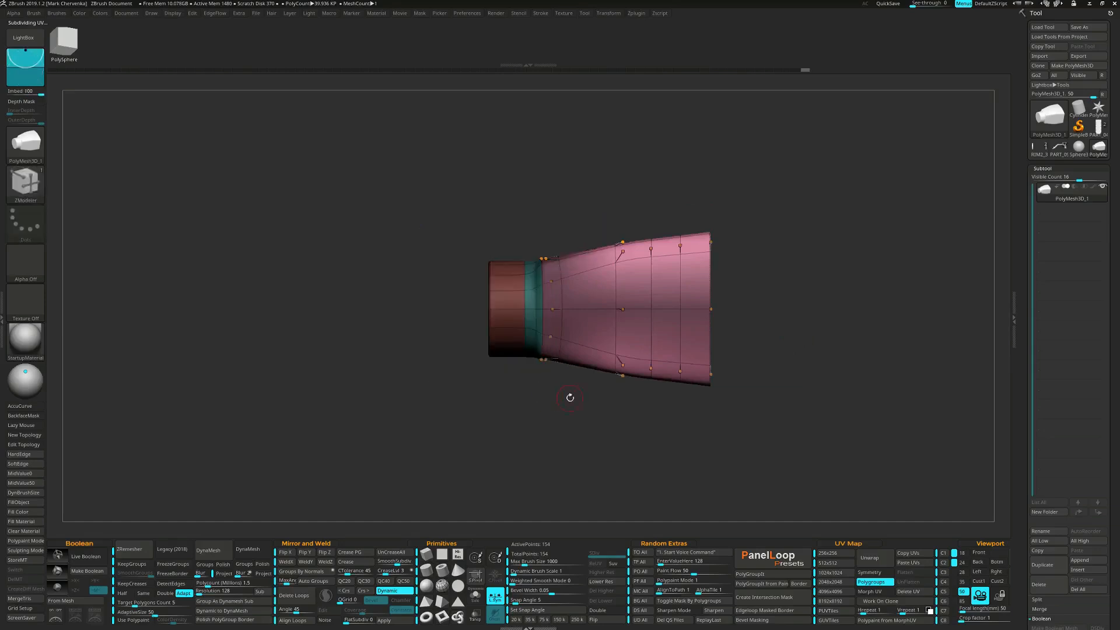
{"action": "key", "text": "w"}
{"action": "left_click_drag", "start_coordinate": [659, 337], "coordinate": [661, 340]}
{"action": "key", "text": "ctrl+z"}
{"action": "left_click_drag", "start_coordinate": [569, 176], "coordinate": [641, 409], "text": "ctrl"}
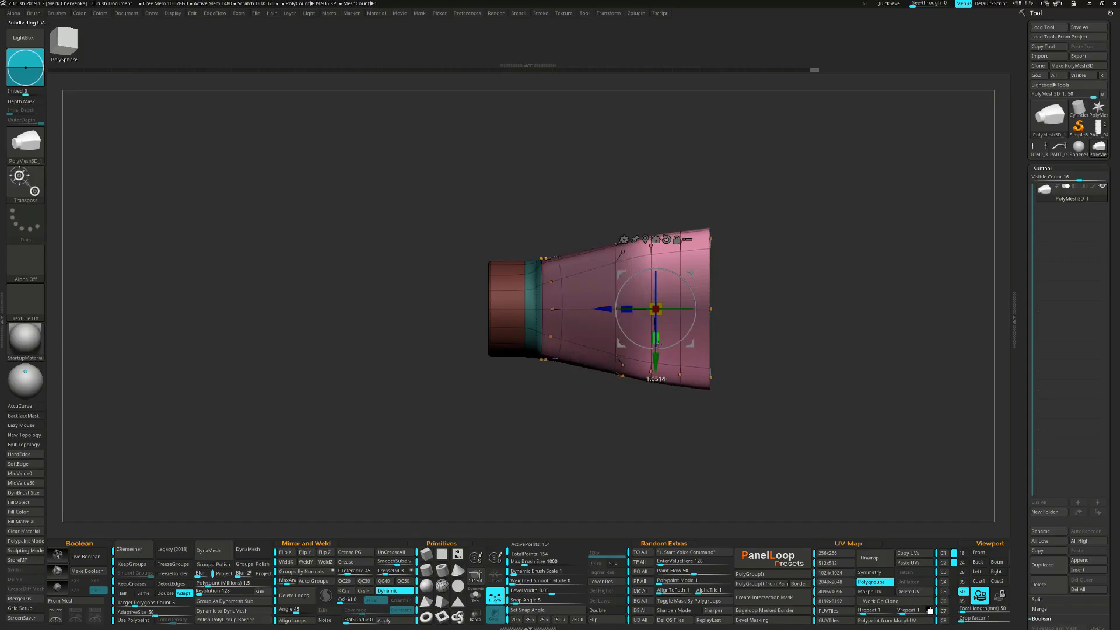
{"action": "left_click_drag", "start_coordinate": [554, 163], "coordinate": [795, 413], "text": "ctrl"}
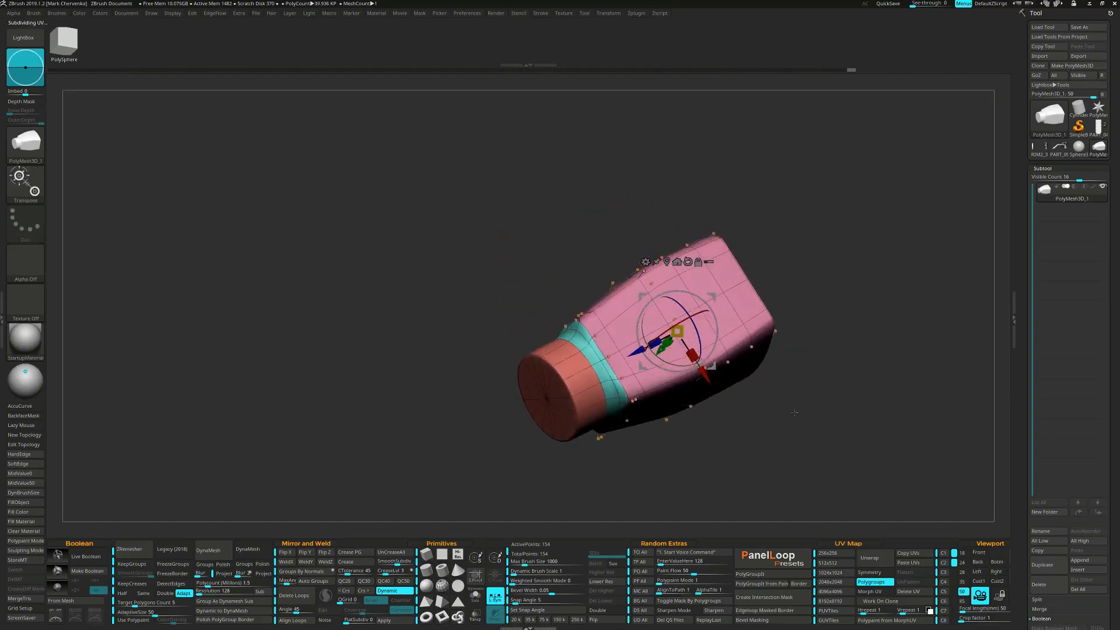
- Switch the polygon action to QMesh and mark the inner polygons of the body's flat face as a temporary selection
{"action": "key", "text": "q"}
{"action": "right_click_drag", "start_coordinate": [748, 354], "coordinate": [749, 288], "text": "ctrl"}
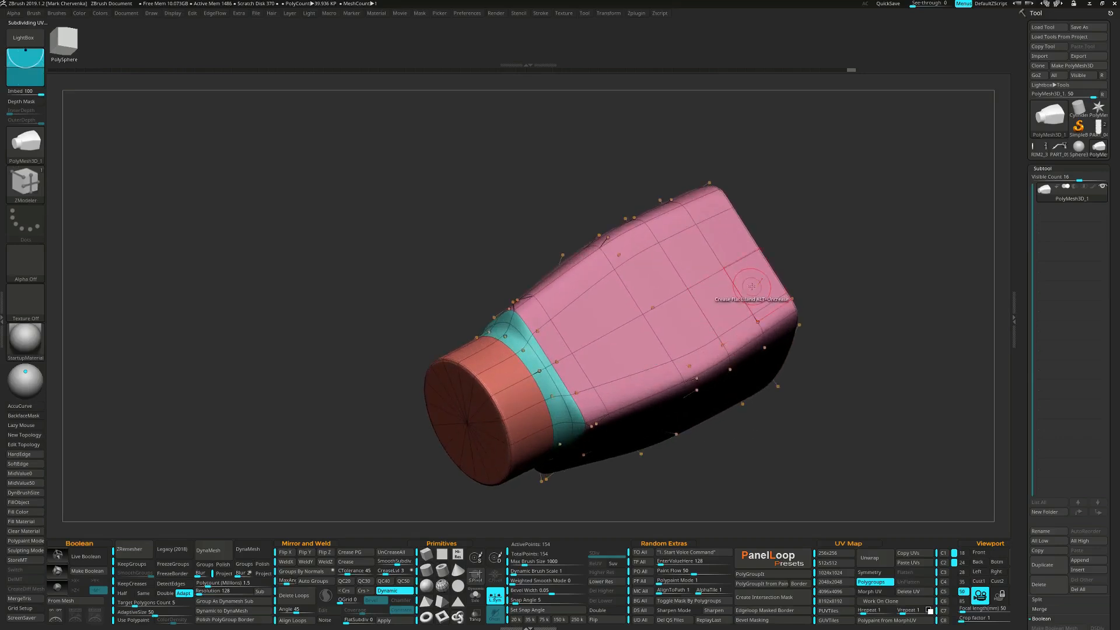
{"action": "key", "text": "space"}
{"action": "left_click", "coordinate": [810, 285]}
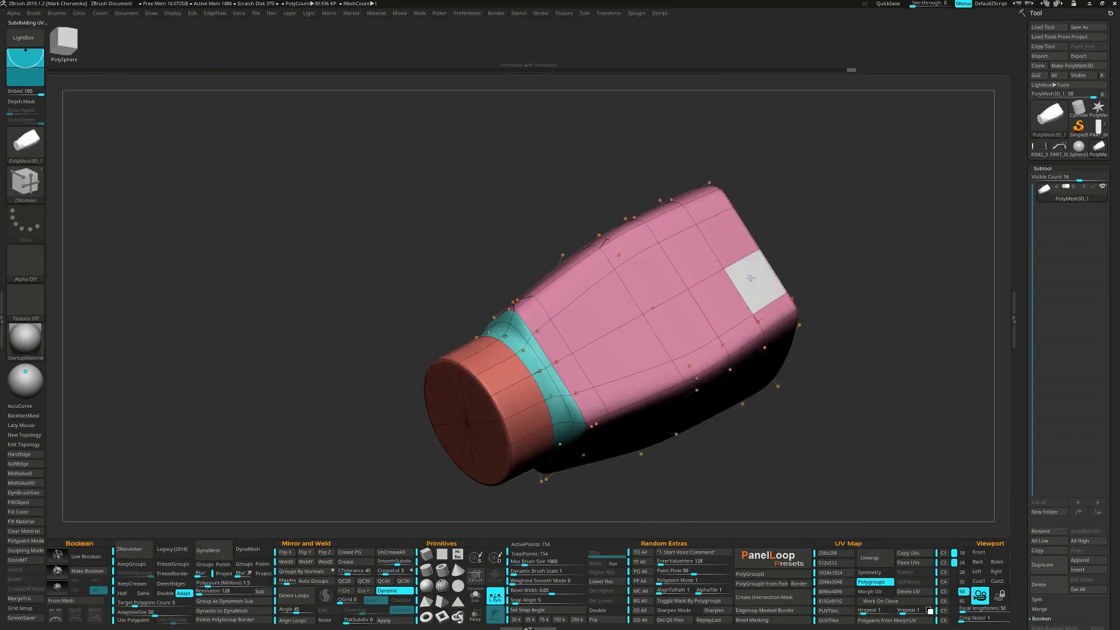
{"action": "left_click_drag", "start_coordinate": [603, 308], "coordinate": [728, 238], "text": "alt"}
{"action": "right_click_drag", "start_coordinate": [728, 238], "coordinate": [660, 313]}
{"action": "mouse_move", "coordinate": [593, 334]}
{"action": "left_mouse_down", "text": "alt"}
{"action": "mouse_move", "coordinate": [738, 388]}
{"action": "mouse_move", "coordinate": [580, 380]}
{"action": "left_mouse_up", "text": "alt"}
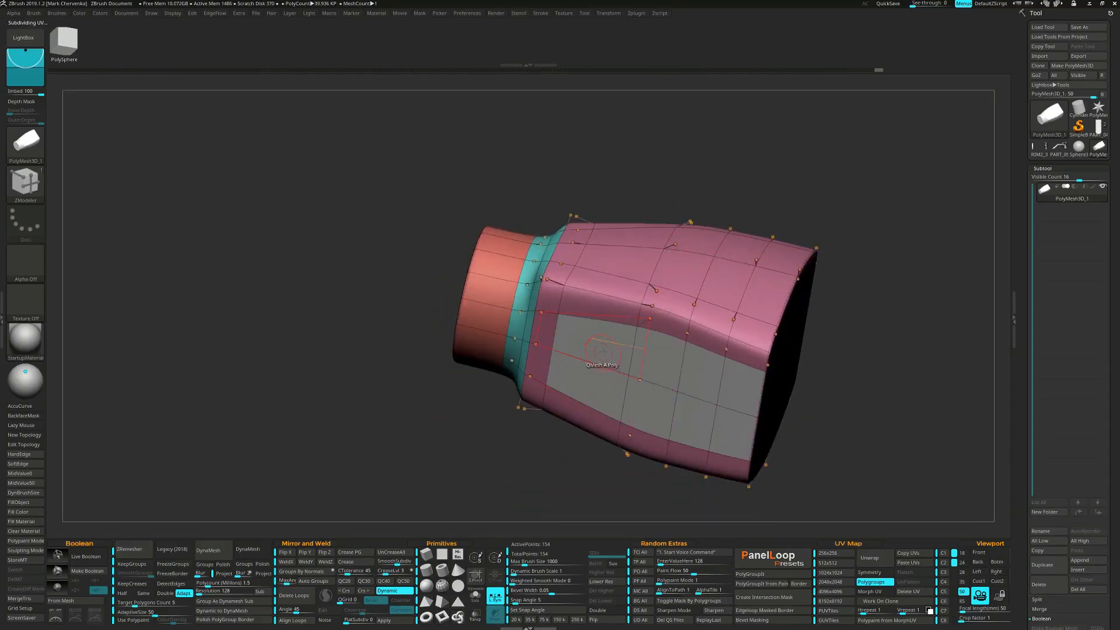
- Extrude the marked polygons outward with QMesh to form raised panels on both opposite faces of the body
{"action": "right_click_drag", "start_coordinate": [603, 351], "coordinate": [589, 350]}
{"action": "left_click_drag", "start_coordinate": [610, 344], "coordinate": [570, 365]}
{"action": "right_click_drag", "start_coordinate": [570, 365], "coordinate": [600, 446], "text": "shift"}
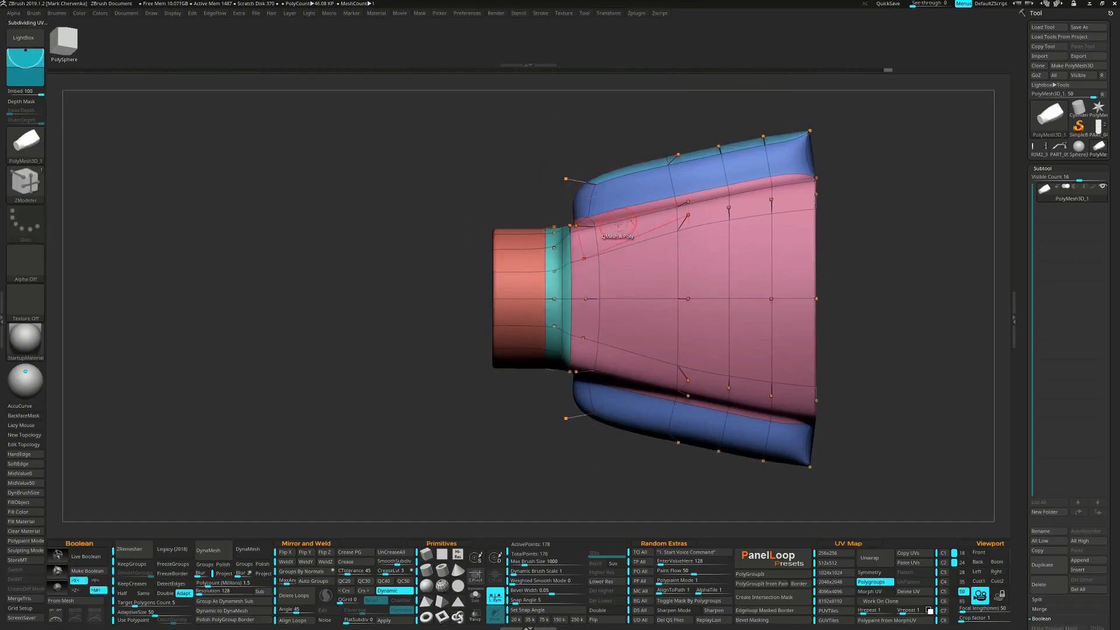
{"action": "right_click_drag", "start_coordinate": [597, 244], "coordinate": [588, 245]}
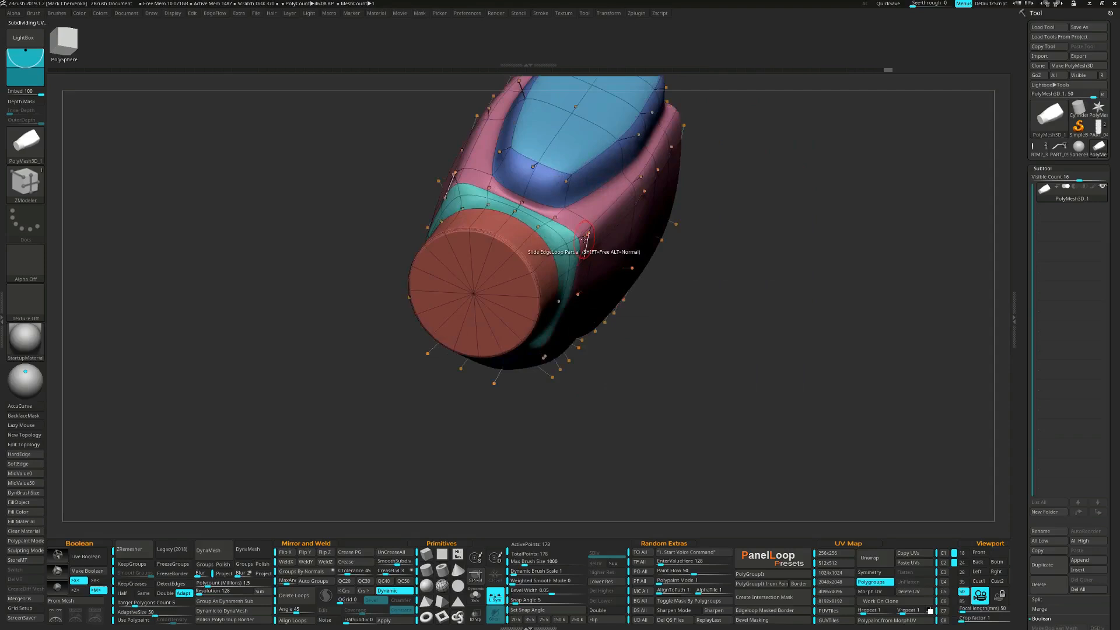
- Switch symmetry to the Y axis, and shift the raised panels' front edge vertices toward the rear of the body
{"action": "left_click", "coordinate": [82, 590]}
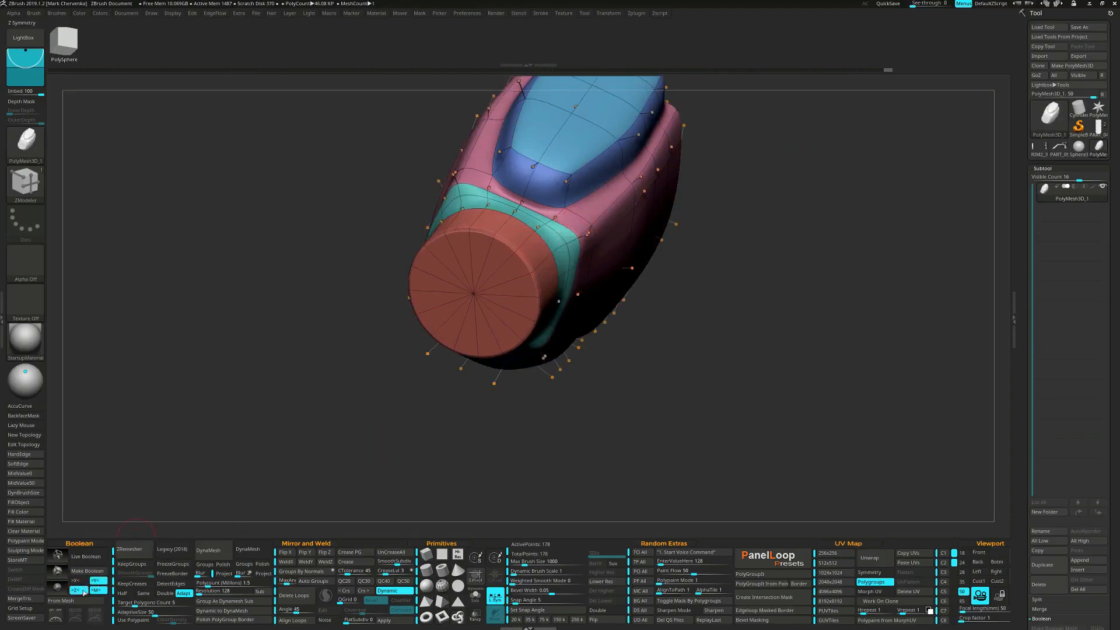
{"action": "left_click_drag", "start_coordinate": [703, 234], "coordinate": [592, 250]}
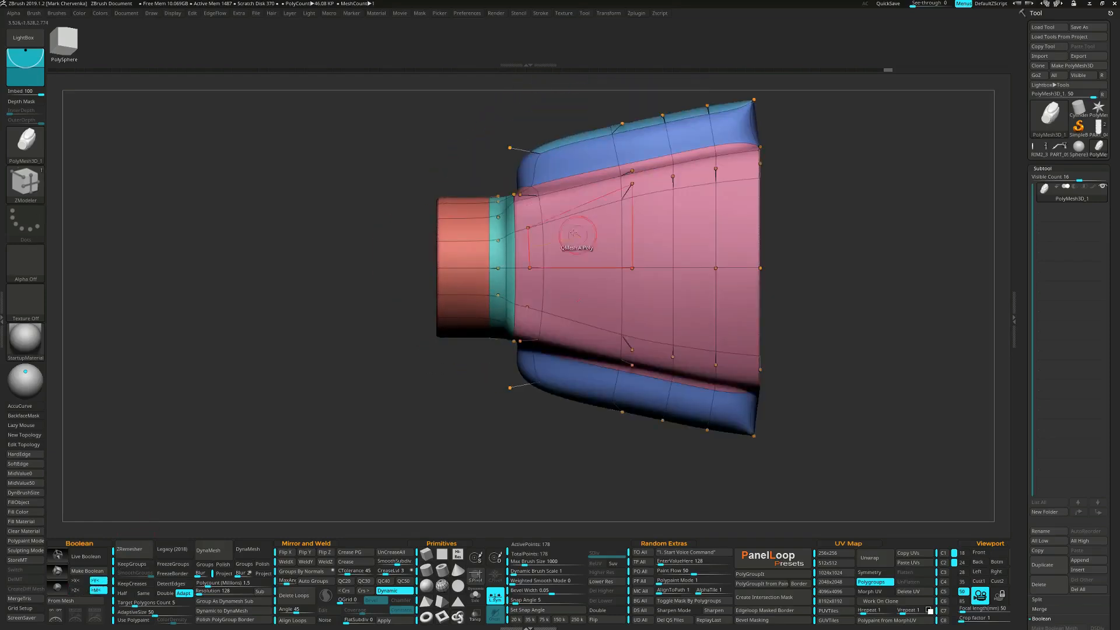
{"action": "left_click_drag", "start_coordinate": [482, 122], "coordinate": [552, 176], "text": "ctrl+alt"}
{"action": "key", "text": "w"}
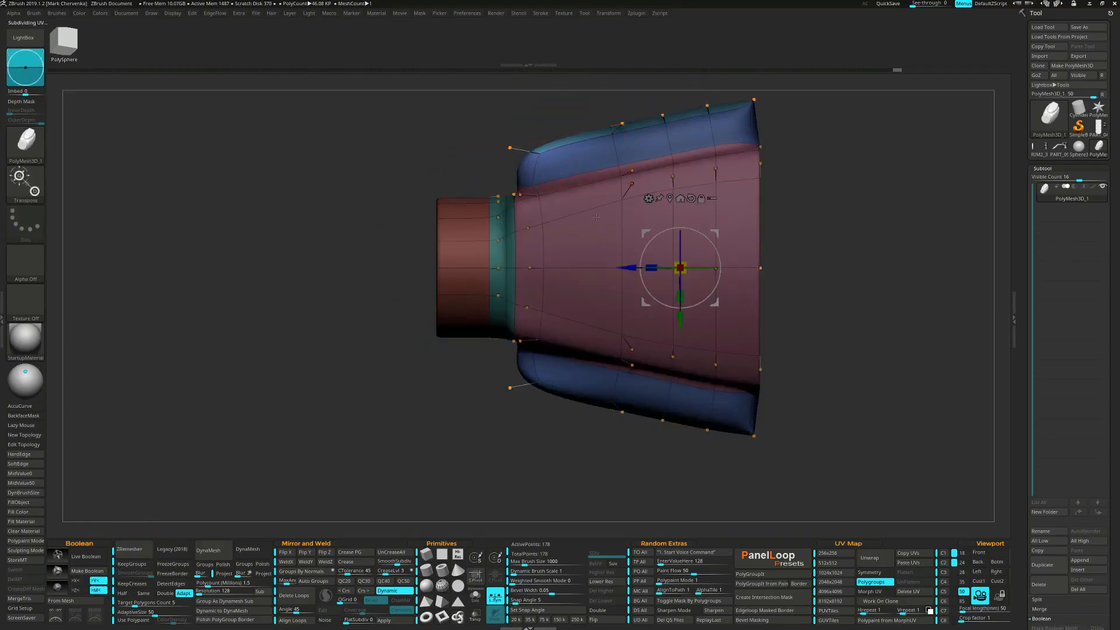
{"action": "right_click_drag", "start_coordinate": [689, 284], "coordinate": [697, 306], "text": "alt"}
{"action": "left_click_drag", "start_coordinate": [728, 329], "coordinate": [739, 330]}
{"action": "left_click", "coordinate": [691, 223], "text": "alt"}
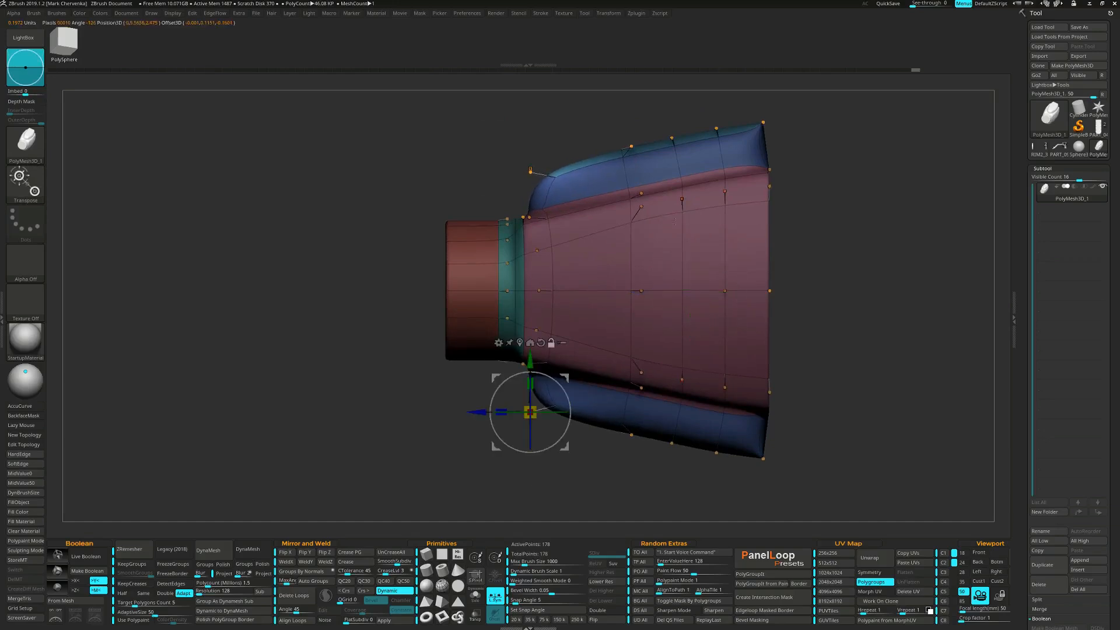
- Shift the raised panels' front edge vertices further toward the rear, and crease the mesh edges with a tolerance of 50
{"action": "left_click_drag", "start_coordinate": [566, 451], "coordinate": [592, 451]}
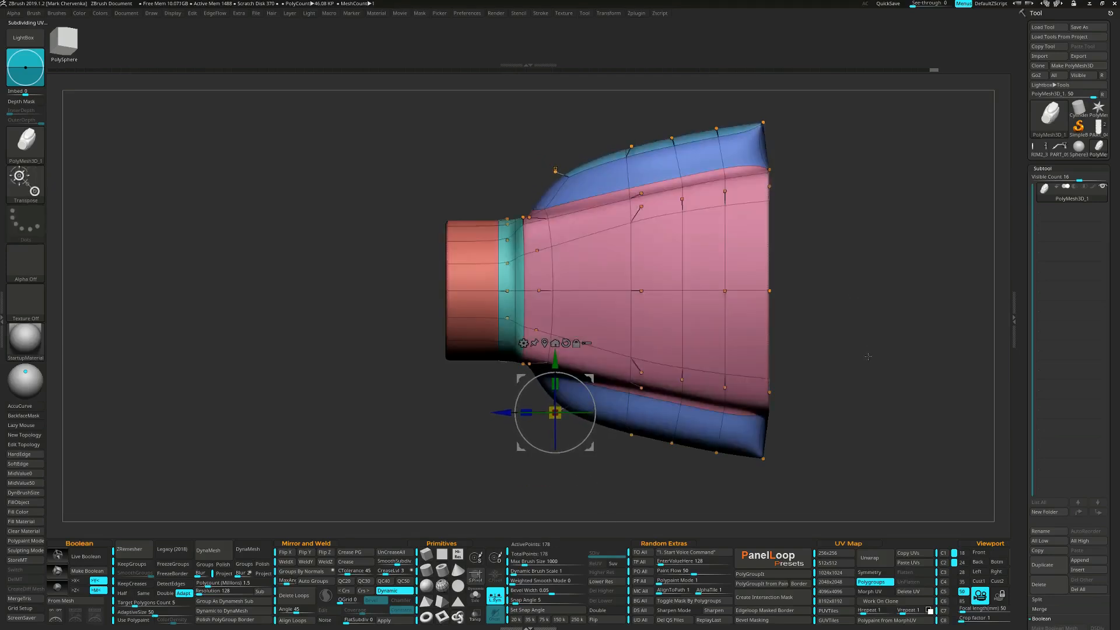
{"action": "left_click", "coordinate": [403, 580]}
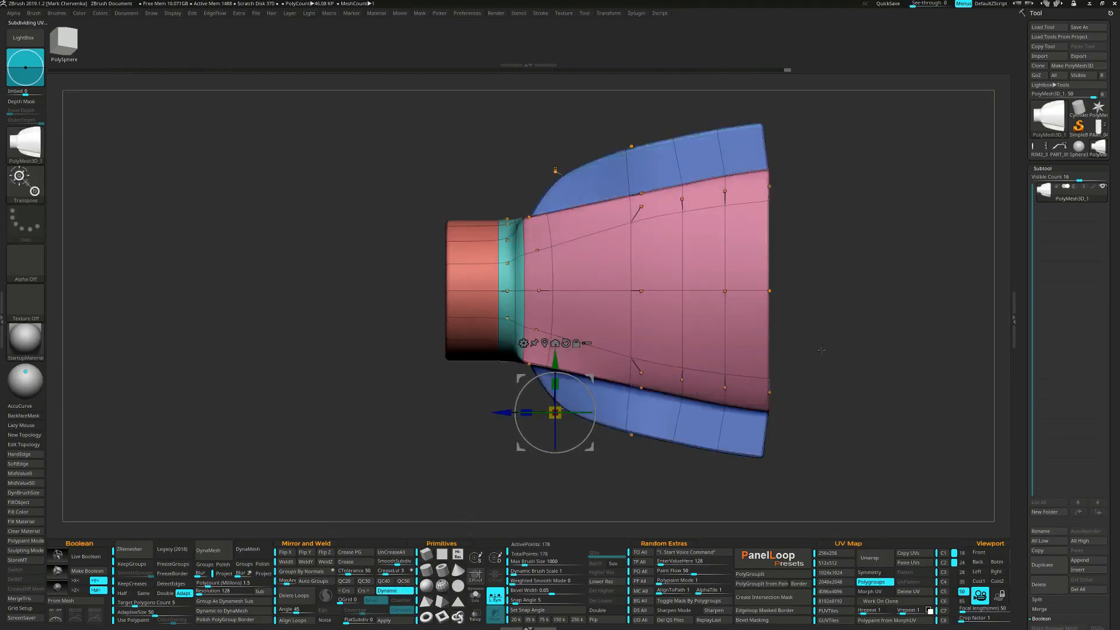
- Set the edge action to Crease with target EdgeLoop Partial, and uncrease the edge loops around the raised panels' base
{"action": "left_click_drag", "start_coordinate": [787, 362], "coordinate": [806, 395]}
{"action": "key", "text": "q"}
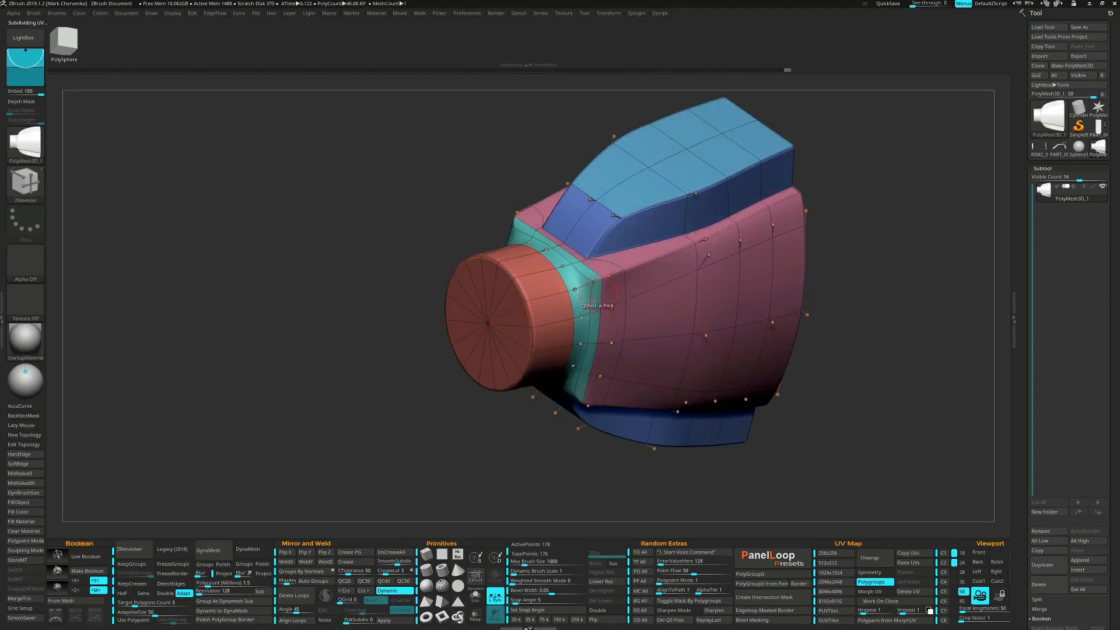
{"action": "key", "text": "space"}
{"action": "left_click", "coordinate": [512, 308]}
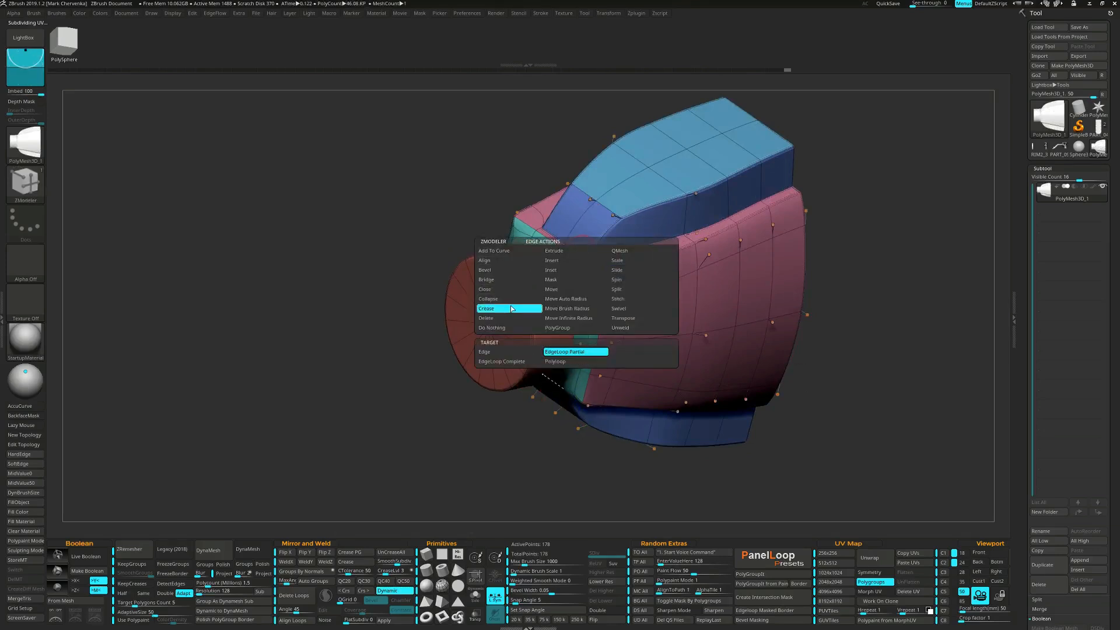
{"action": "left_click", "coordinate": [570, 249]}
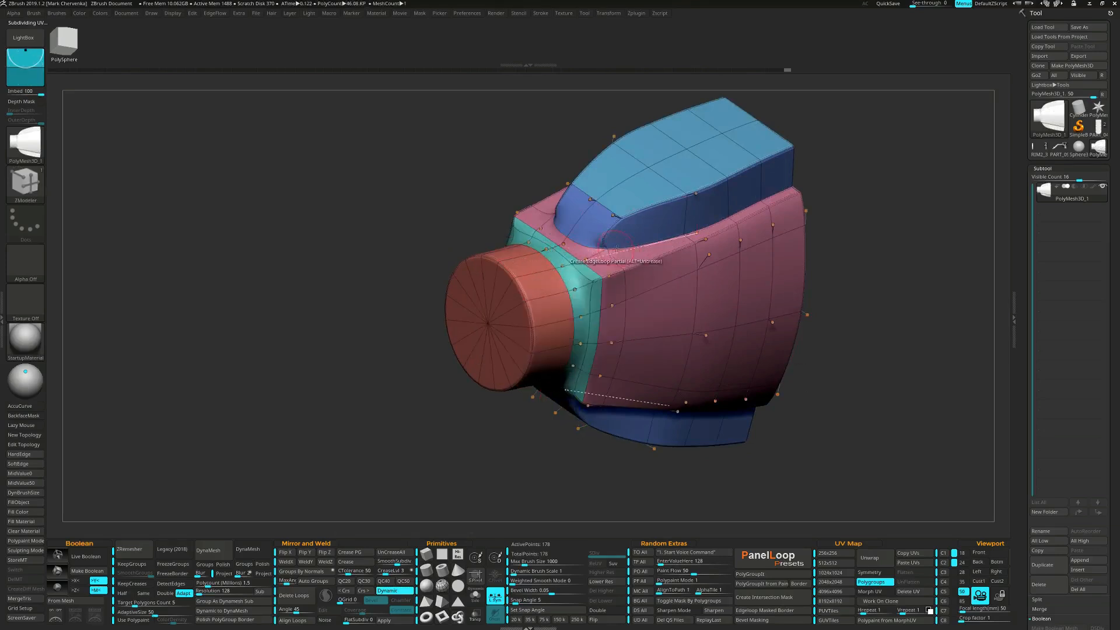
{"action": "left_click", "coordinate": [616, 250]}
{"action": "right_click_drag", "start_coordinate": [616, 249], "coordinate": [538, 185]}
{"action": "left_click", "coordinate": [533, 180], "text": "alt"}
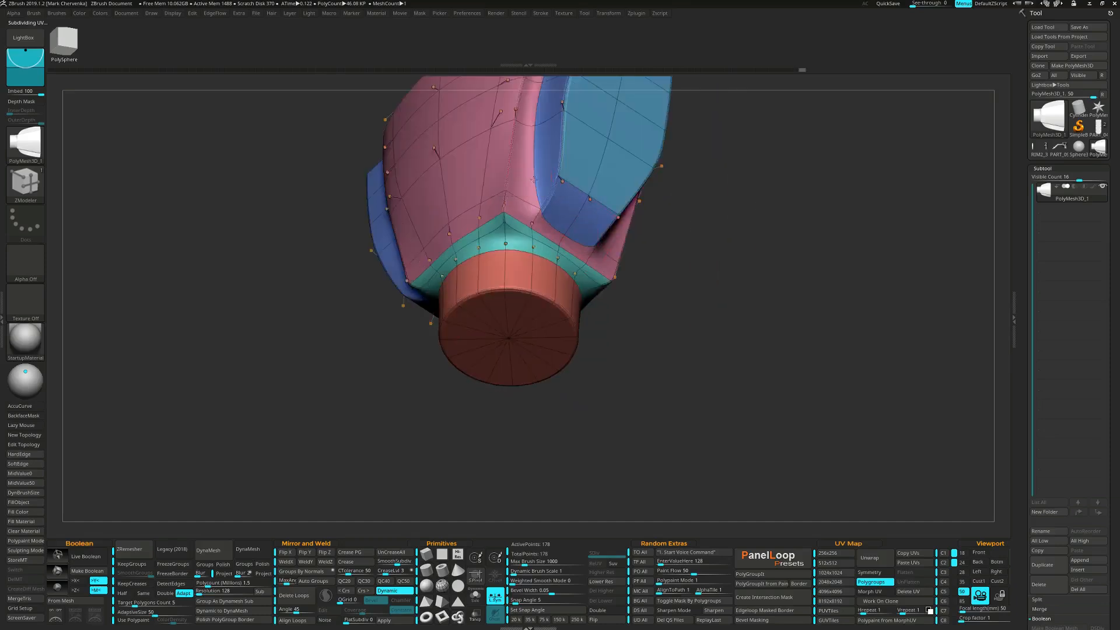
{"action": "left_click", "coordinate": [512, 174], "text": "alt"}
{"action": "mouse_move", "coordinate": [559, 253]}
{"action": "right_mouse_down"}
{"action": "mouse_move", "coordinate": [542, 239]}
{"action": "mouse_move", "coordinate": [557, 254]}
{"action": "mouse_move", "coordinate": [577, 232]}
{"action": "mouse_move", "coordinate": [609, 256]}
{"action": "mouse_move", "coordinate": [620, 248]}
{"action": "mouse_move", "coordinate": [635, 216]}
{"action": "mouse_move", "coordinate": [622, 167]}
{"action": "right_mouse_up"}
{"action": "left_click", "coordinate": [554, 207], "text": "alt"}
{"action": "left_click", "coordinate": [606, 250], "text": "alt"}
{"action": "left_click", "coordinate": [616, 260], "text": "alt"}
- Mask part of the body, move the raised panels' unmasked vertices inward toward the body, and merge the whole mesh into one polygroup
{"action": "mouse_move", "coordinate": [632, 279]}
{"action": "right_mouse_down"}
{"action": "mouse_move", "coordinate": [614, 279]}
{"action": "mouse_move", "coordinate": [626, 265]}
{"action": "mouse_move", "coordinate": [629, 305]}
{"action": "right_mouse_up"}
{"action": "right_click_drag", "start_coordinate": [629, 304], "coordinate": [635, 320], "text": "alt"}
{"action": "left_click_drag", "start_coordinate": [646, 232], "coordinate": [605, 190], "text": "ctrl"}
{"action": "key", "text": "w"}
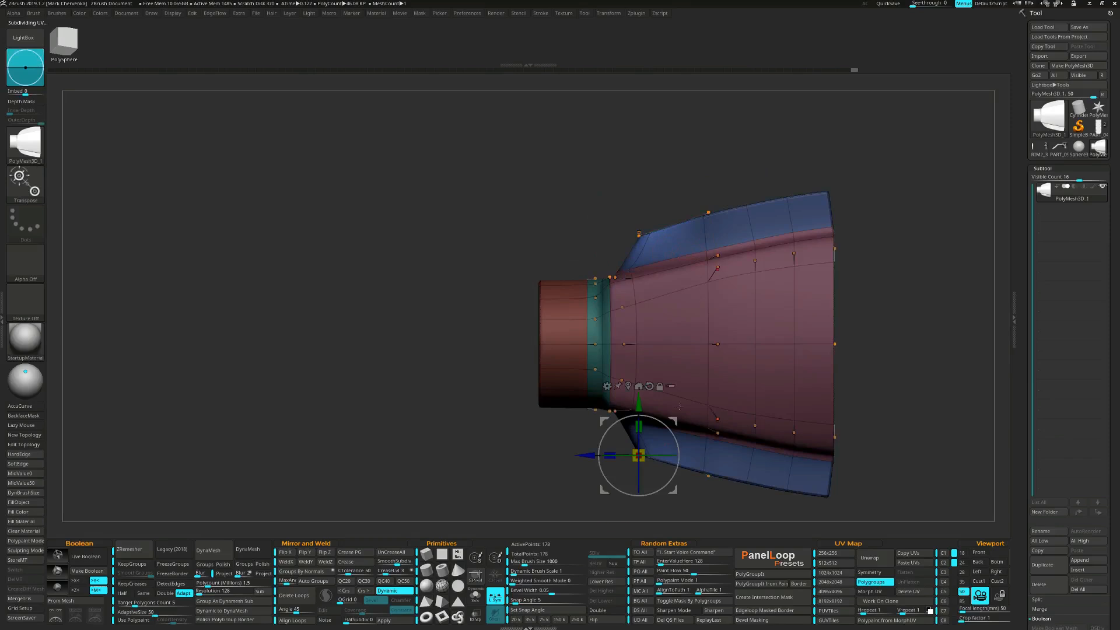
{"action": "mouse_move", "coordinate": [676, 424]}
{"action": "left_mouse_down"}
{"action": "mouse_move", "coordinate": [687, 423]}
{"action": "mouse_move", "coordinate": [674, 407]}
{"action": "left_mouse_up"}
{"action": "mouse_move", "coordinate": [588, 208]}
{"action": "left_mouse_down", "text": "ctrl"}
{"action": "mouse_move", "coordinate": [596, 216]}
{"action": "mouse_move", "coordinate": [581, 225]}
{"action": "mouse_move", "coordinate": [552, 211]}
{"action": "mouse_move", "coordinate": [651, 235]}
{"action": "mouse_move", "coordinate": [752, 165]}
{"action": "left_mouse_up", "text": "ctrl"}
{"action": "key", "text": "q"}
{"action": "key", "text": "ctrl+w"}
- Isolate the raised panels' front corner vertices with a mask, move them slightly toward the neck and inward, and clear the mask
{"action": "right_click_drag", "start_coordinate": [718, 194], "coordinate": [623, 225], "text": "ctrl"}
{"action": "left_click_drag", "start_coordinate": [585, 203], "coordinate": [607, 239], "text": "ctrl"}
{"action": "left_click", "coordinate": [610, 228], "text": "ctrl"}
{"action": "key", "text": "w"}
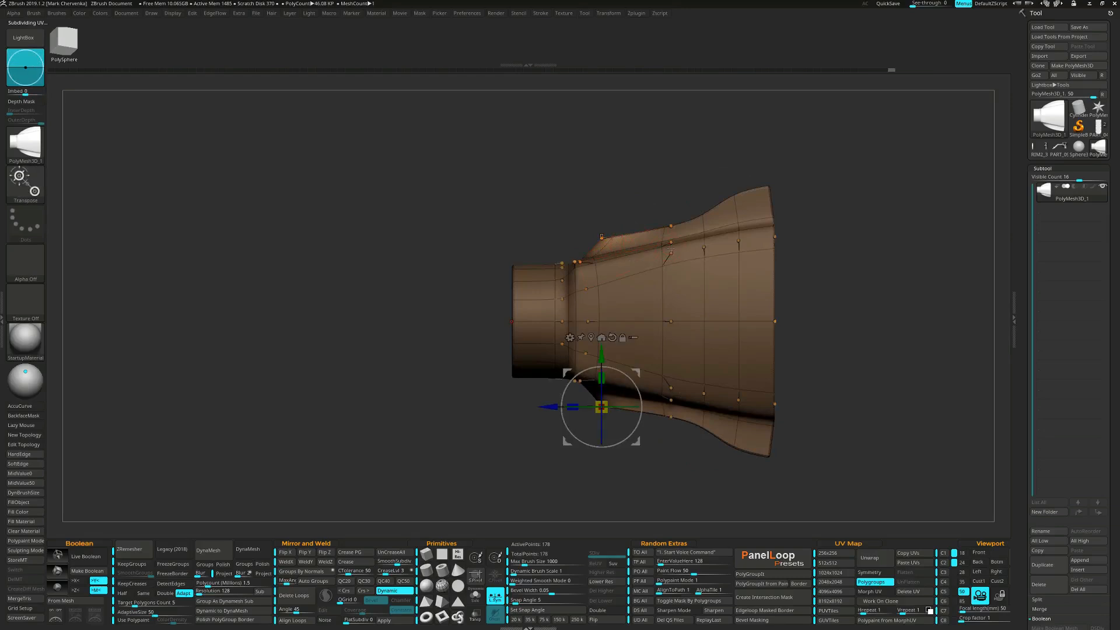
{"action": "left_click_drag", "start_coordinate": [634, 373], "coordinate": [629, 369]}
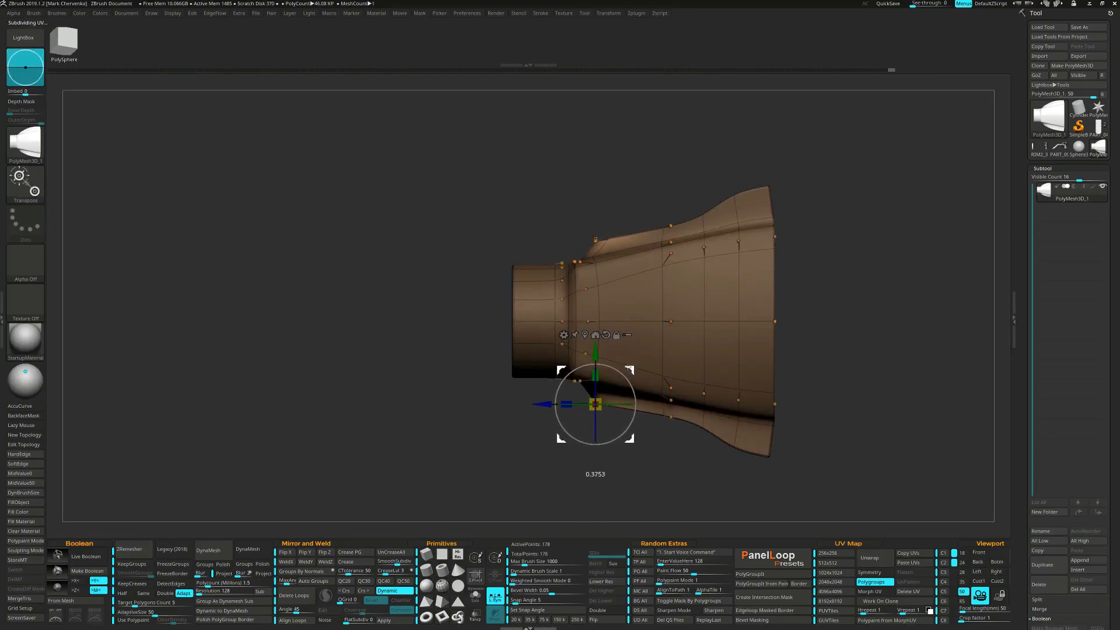
{"action": "mouse_move", "coordinate": [825, 297]}
{"action": "left_mouse_down", "text": "ctrl"}
{"action": "mouse_move", "coordinate": [833, 304]}
{"action": "mouse_move", "coordinate": [811, 296]}
{"action": "mouse_move", "coordinate": [740, 311]}
{"action": "left_mouse_up", "text": "ctrl"}
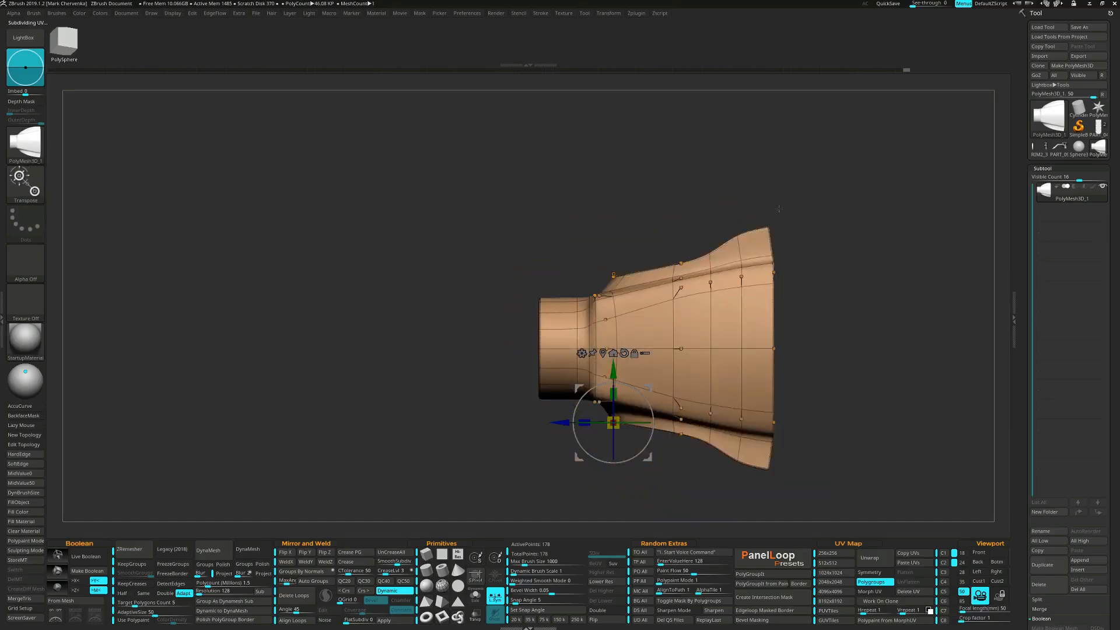
- Isolate the body's rear end vertices with a mask, centre the gizmo on them, and flatten the rear end along Z
{"action": "left_click_drag", "start_coordinate": [850, 190], "coordinate": [771, 482], "text": "ctrl"}
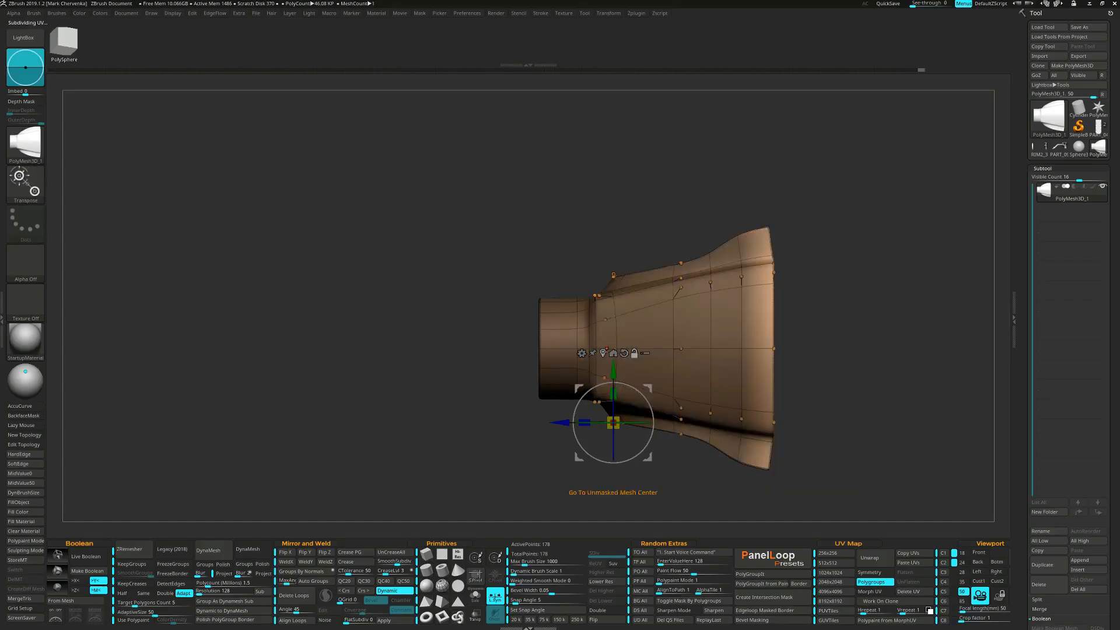
{"action": "left_click", "coordinate": [613, 353]}
{"action": "left_click_drag", "start_coordinate": [738, 406], "coordinate": [991, 372]}
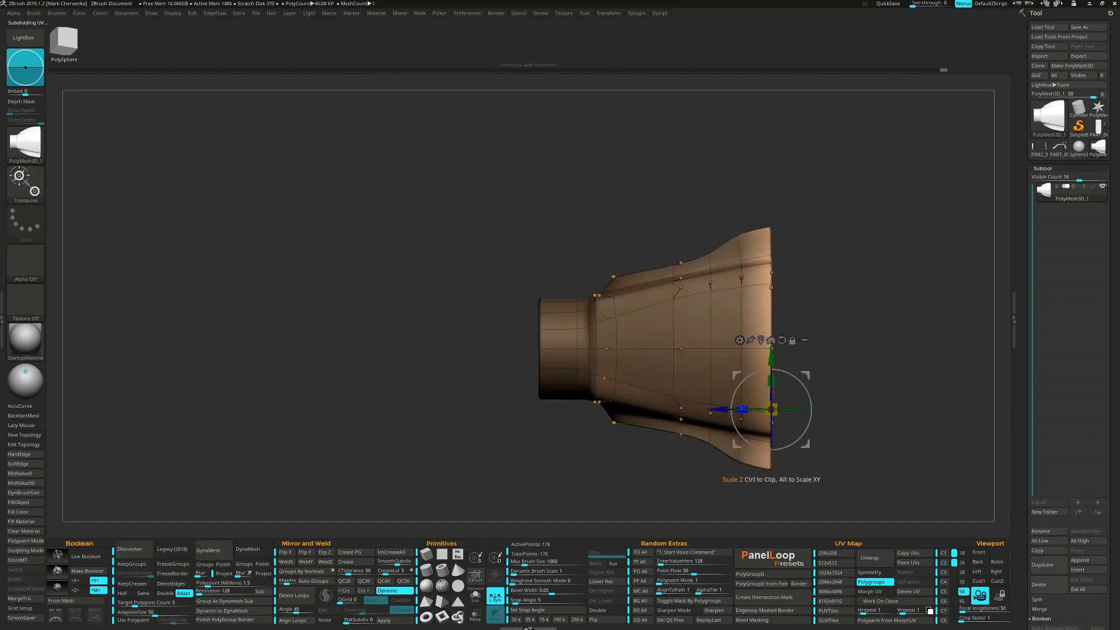
- Mask the front half of the part and try scaling the rear half along X by about 1.04
{"action": "left_click_drag", "start_coordinate": [863, 385], "coordinate": [857, 345]}
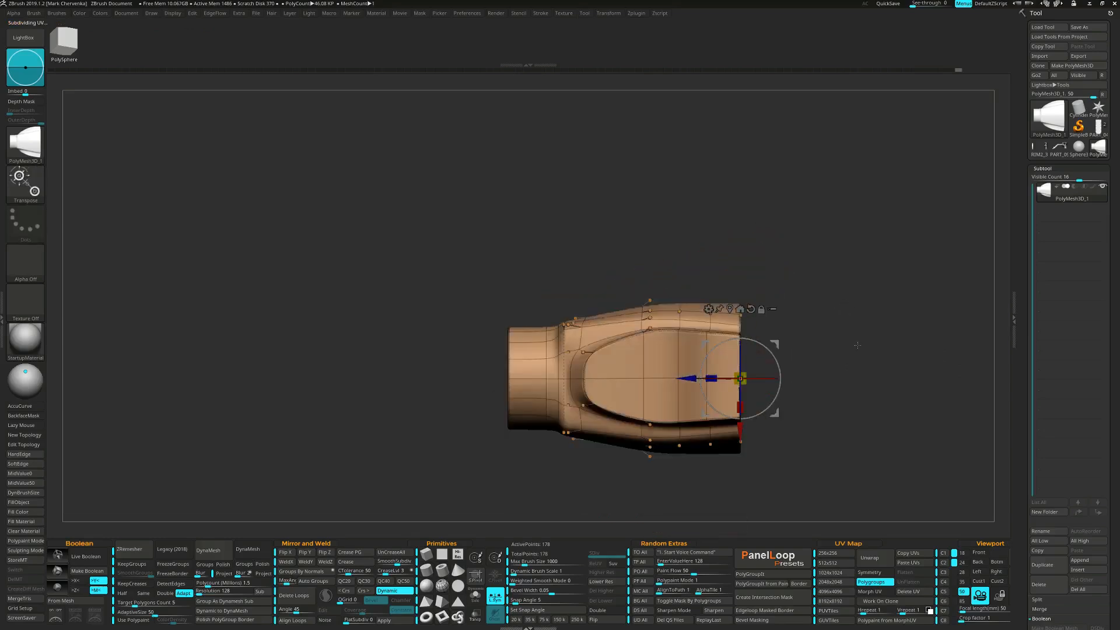
{"action": "left_click_drag", "start_coordinate": [869, 230], "coordinate": [666, 506], "text": "ctrl"}
{"action": "left_click", "coordinate": [757, 430], "text": "ctrl"}
{"action": "left_click_drag", "start_coordinate": [740, 407], "coordinate": [746, 413]}
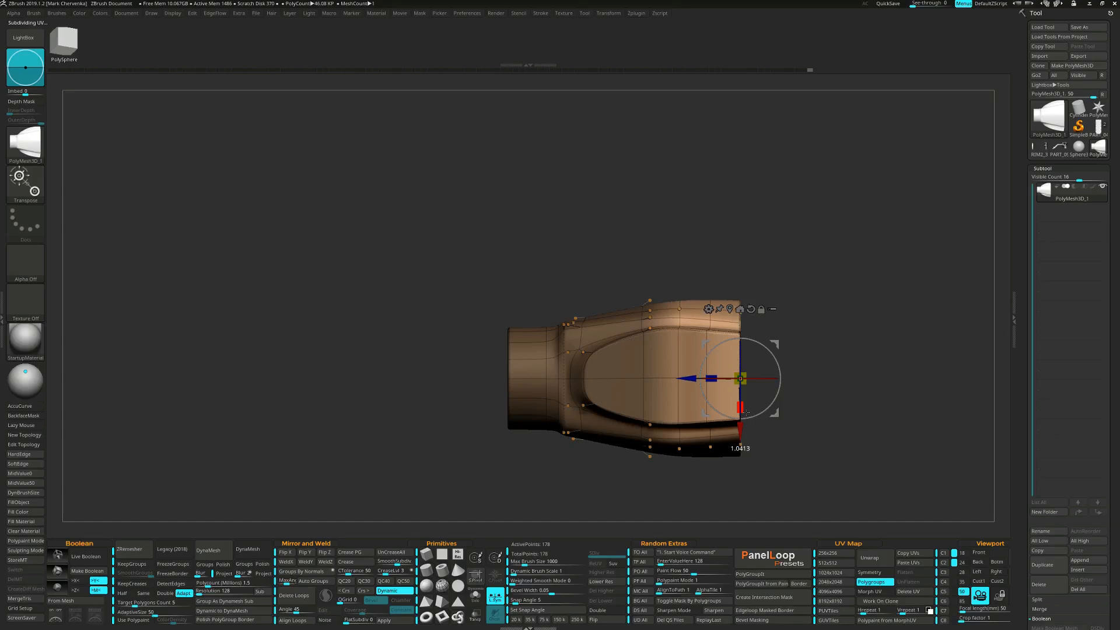
{"action": "left_click_drag", "start_coordinate": [809, 457], "coordinate": [793, 435], "text": "alt"}
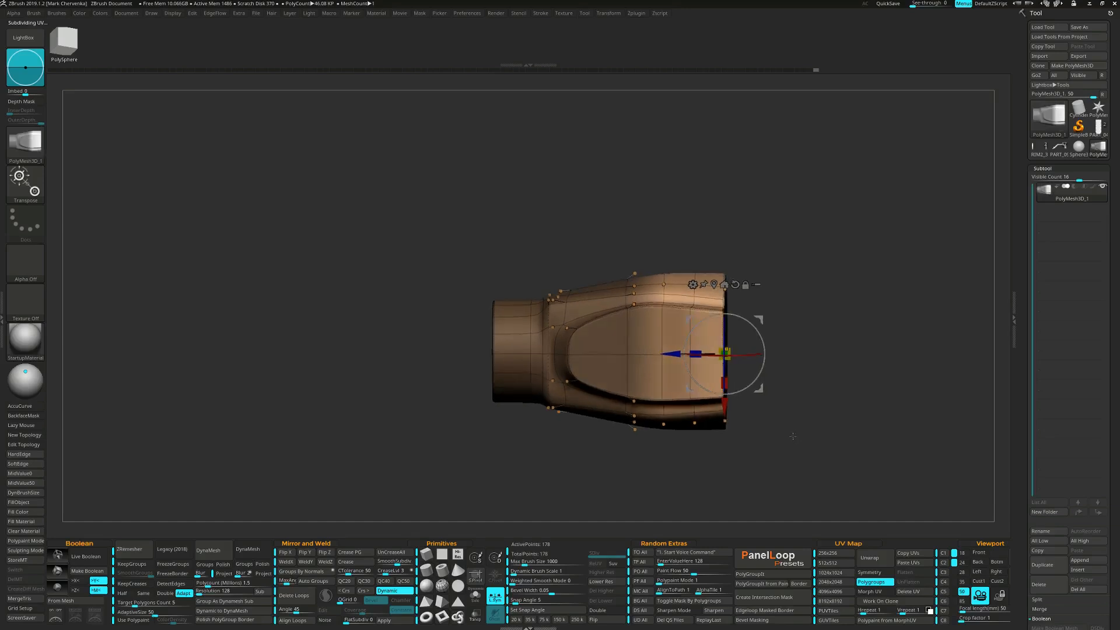
- Try to apply the Taper deformer to the part, recentring the gizmo on the unmasked mesh
{"action": "left_click", "coordinate": [693, 284]}
{"action": "left_click", "coordinate": [774, 363]}
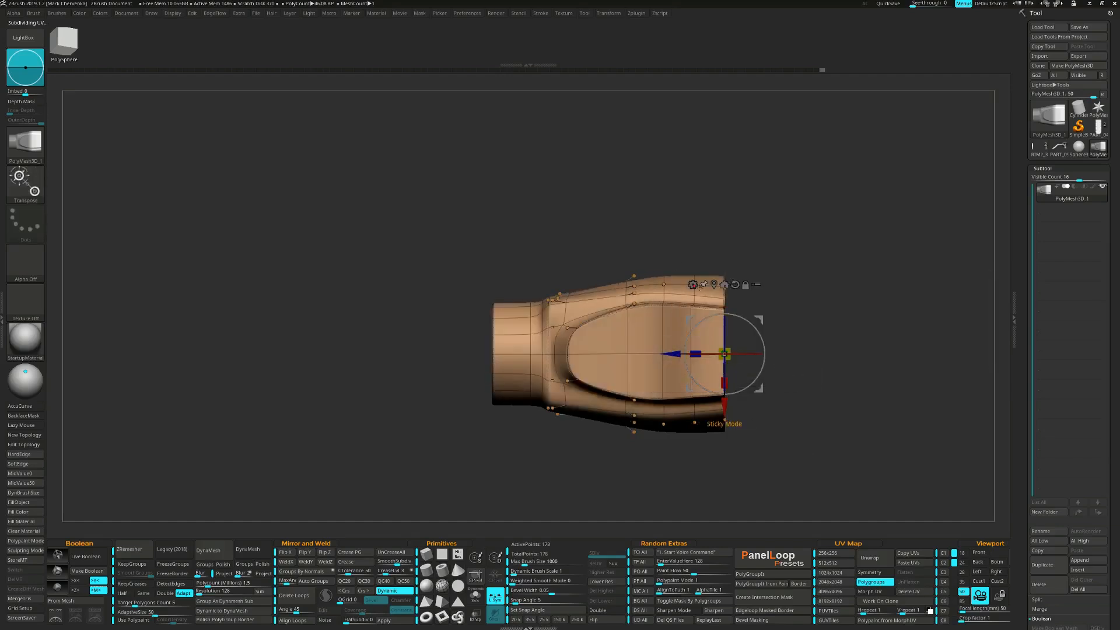
{"action": "left_click", "coordinate": [724, 284]}
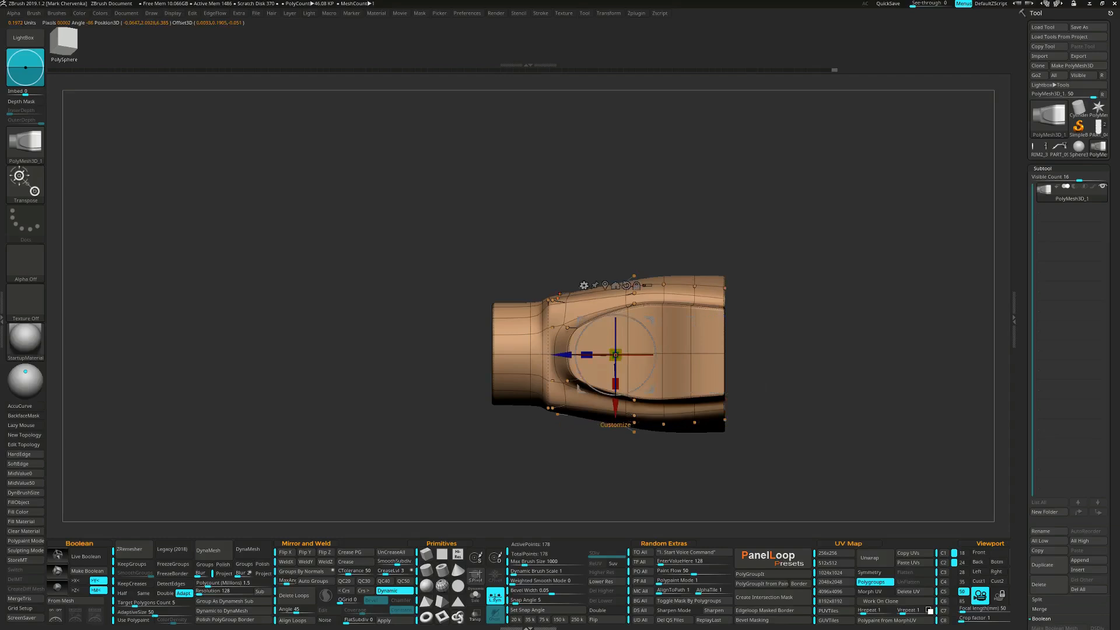
{"action": "left_click", "coordinate": [584, 285]}
{"action": "left_click", "coordinate": [661, 370]}
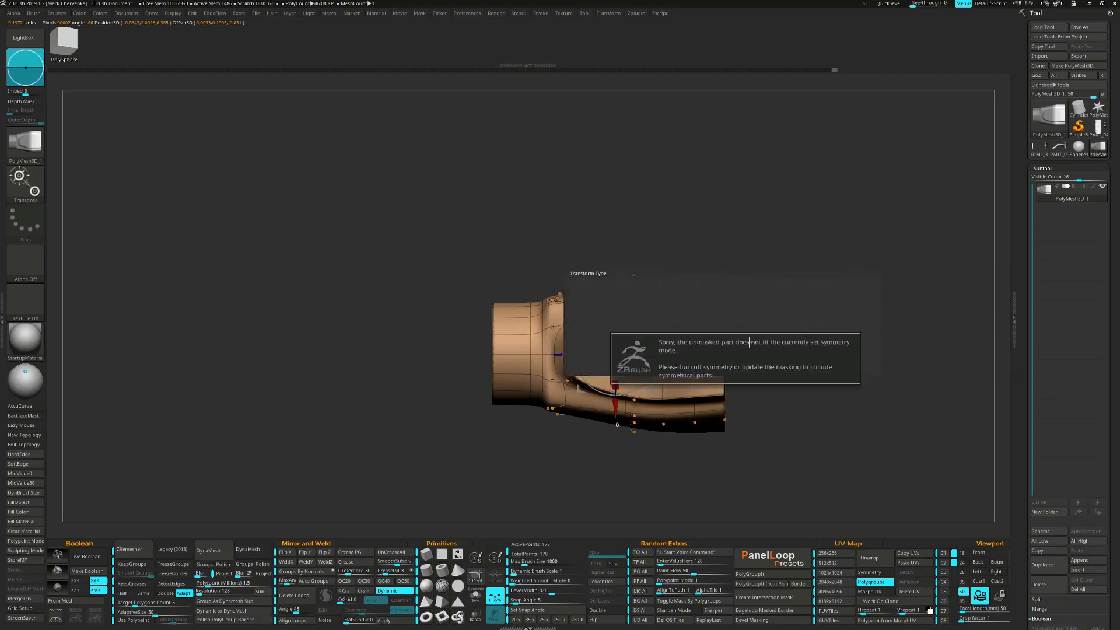
{"action": "left_click", "coordinate": [747, 375]}
{"action": "mouse_move", "coordinate": [798, 365]}
{"action": "left_mouse_down"}
{"action": "mouse_move", "coordinate": [732, 402]}
{"action": "mouse_move", "coordinate": [796, 386]}
{"action": "mouse_move", "coordinate": [785, 373]}
{"action": "left_mouse_up"}
- Turn off symmetry, widen the body's rear end along X with the Taper deformer, and accept the deformation
{"action": "key", "text": "x"}
{"action": "left_click", "coordinate": [584, 285]}
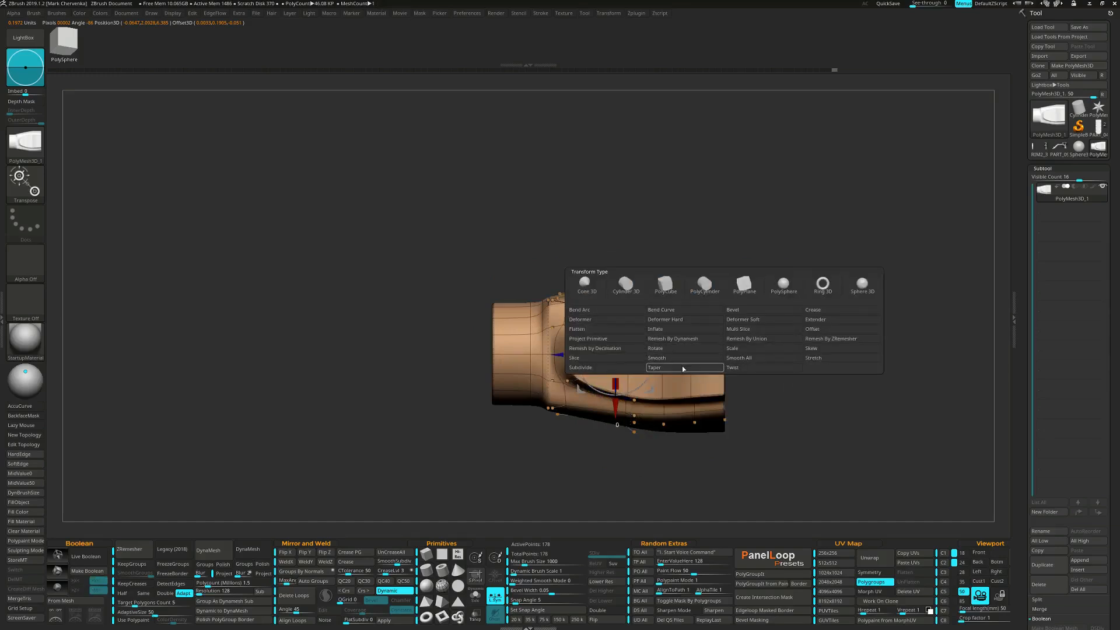
{"action": "left_click", "coordinate": [681, 366]}
{"action": "left_click_drag", "start_coordinate": [738, 353], "coordinate": [741, 353]}
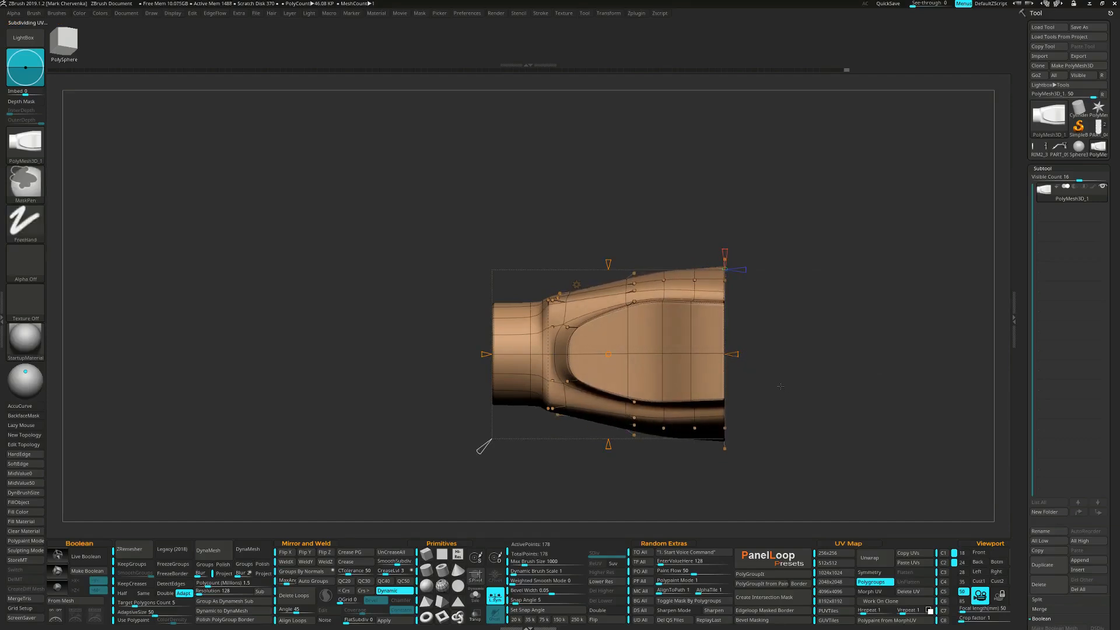
{"action": "left_click", "coordinate": [576, 285]}
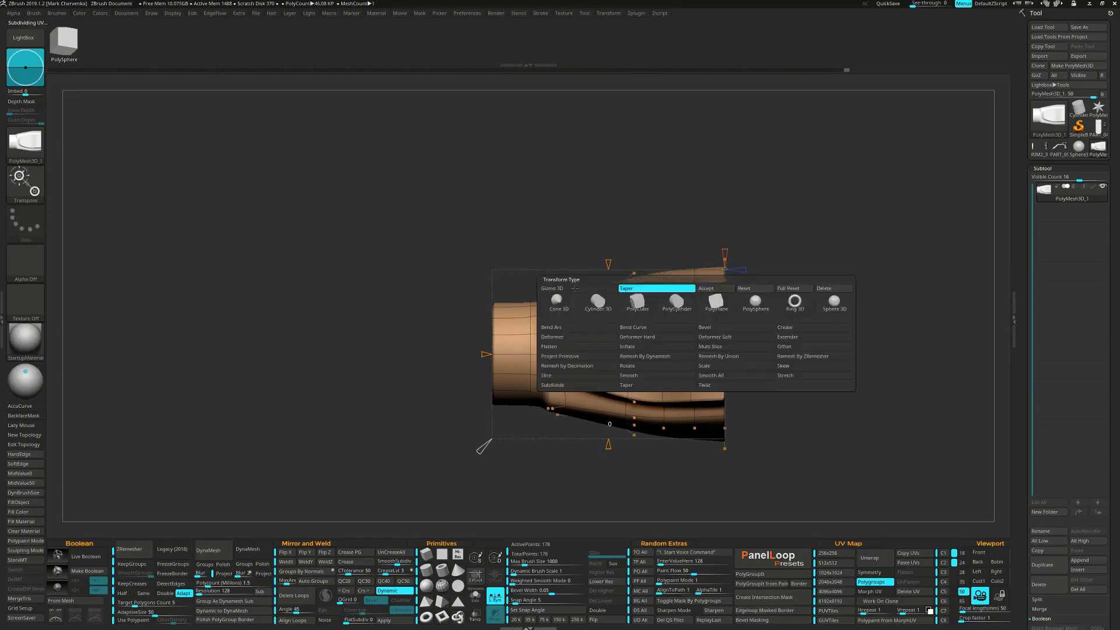
{"action": "left_click", "coordinate": [715, 288]}
- Extrude the narrow end polygons on both sides of the rear face backward with QMesh to form two prongs
{"action": "left_click_drag", "start_coordinate": [764, 335], "coordinate": [737, 365]}
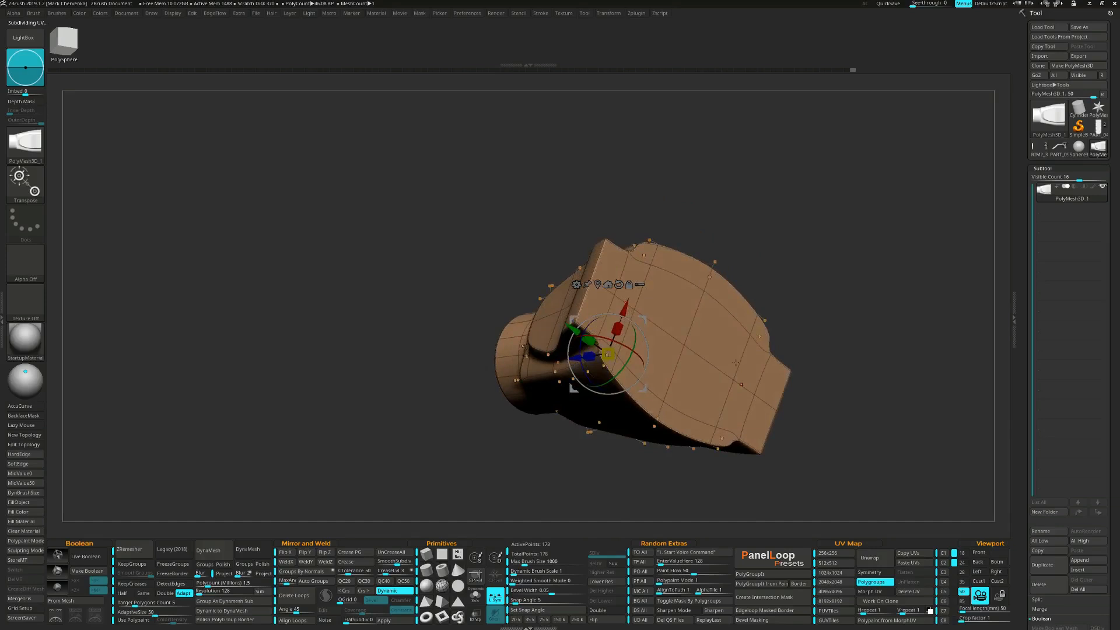
{"action": "key", "text": "q"}
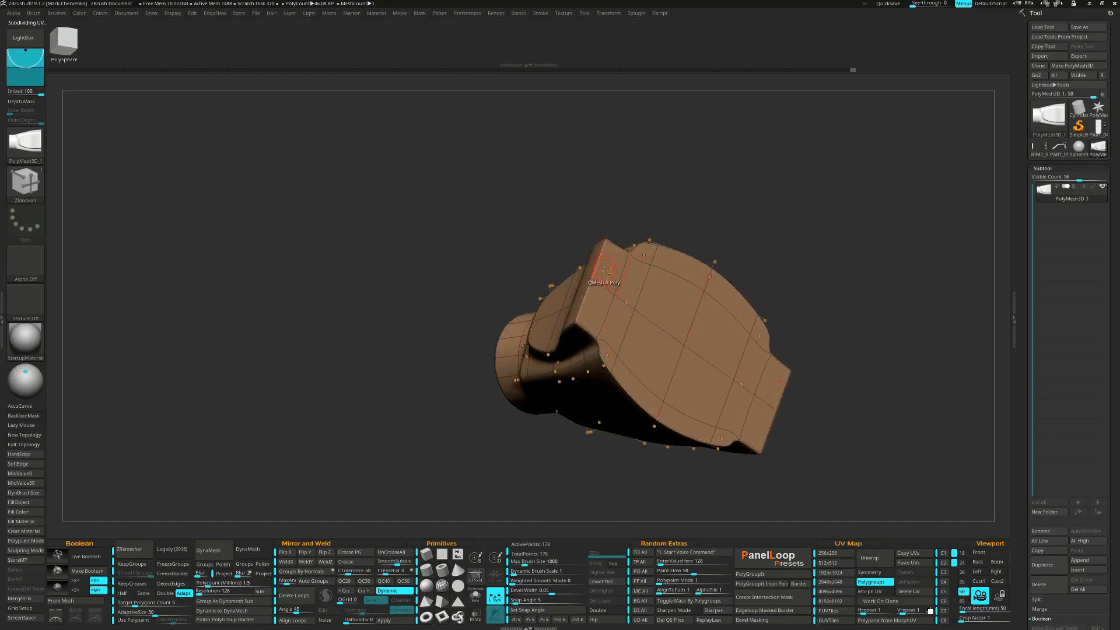
{"action": "left_click_drag", "start_coordinate": [597, 300], "coordinate": [661, 287]}
{"action": "left_click_drag", "start_coordinate": [744, 245], "coordinate": [746, 207]}
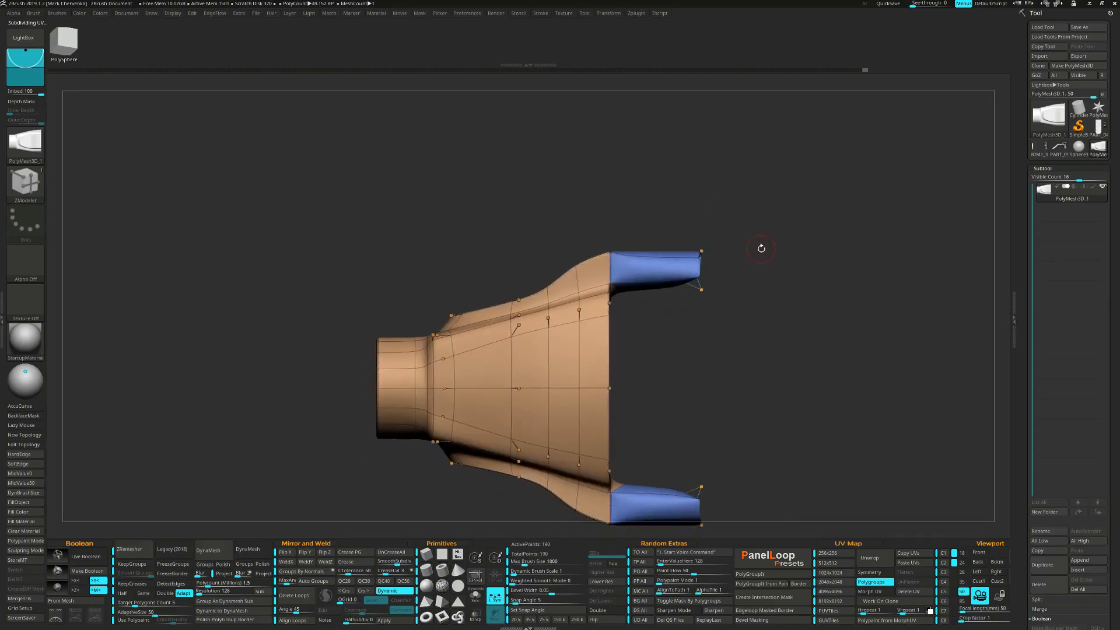
- Shorten the two prongs by moving their tips along Z toward the body, and crease the mesh edges with a tolerance of 50
{"action": "left_click_drag", "start_coordinate": [761, 249], "coordinate": [794, 384]}
{"action": "left_click_drag", "start_coordinate": [783, 306], "coordinate": [726, 284]}
{"action": "key", "text": "w"}
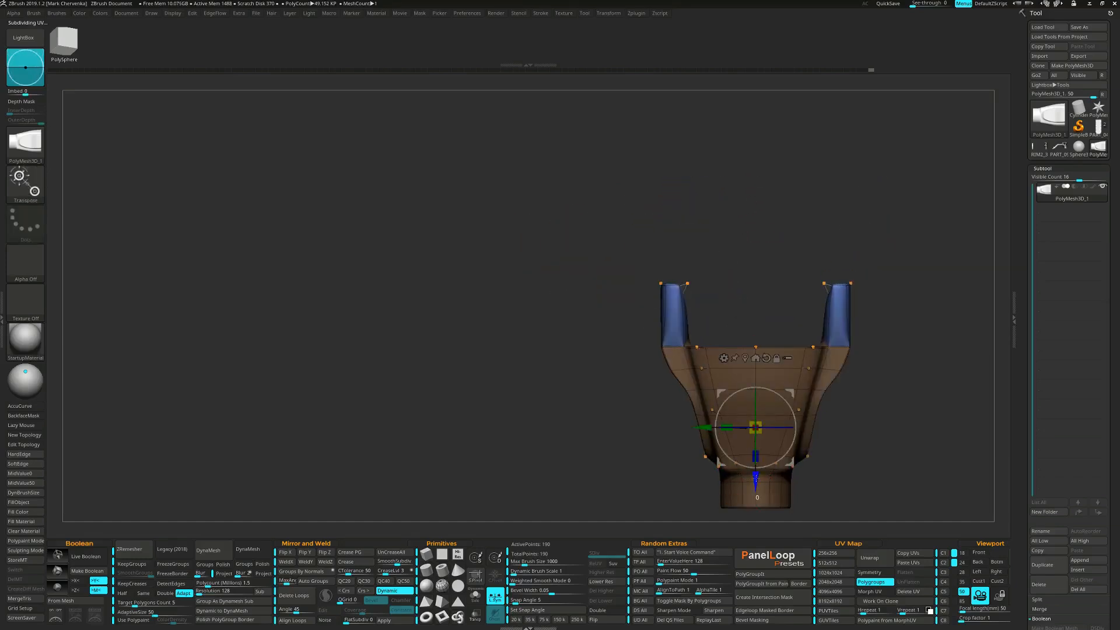
{"action": "left_click_drag", "start_coordinate": [756, 478], "coordinate": [756, 492]}
{"action": "left_click_drag", "start_coordinate": [608, 393], "coordinate": [616, 403], "text": "ctrl"}
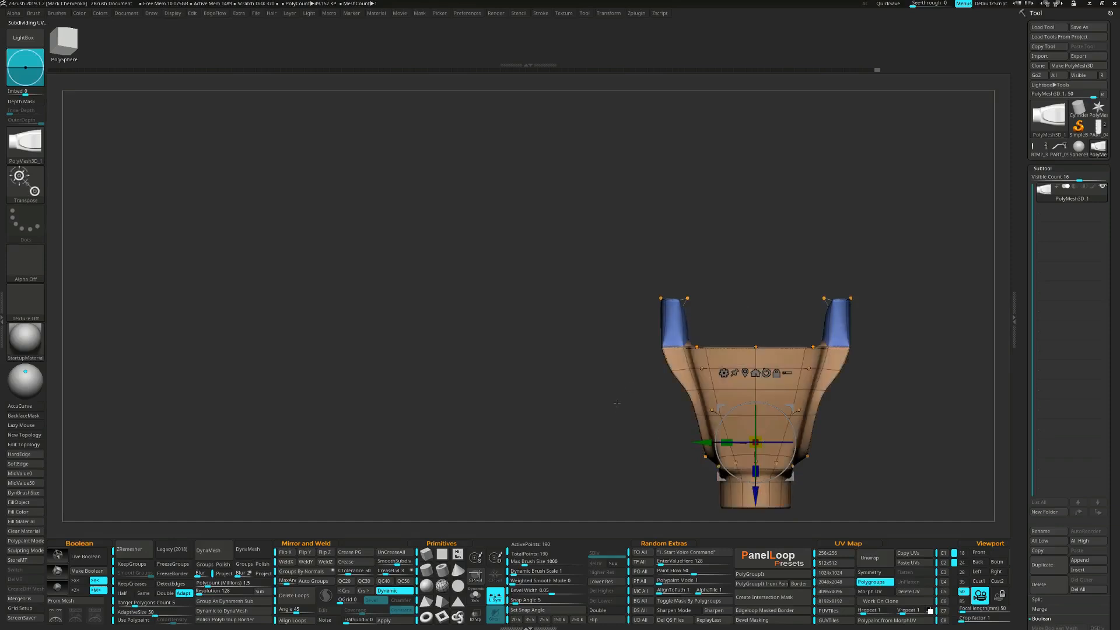
{"action": "left_click", "coordinate": [404, 582]}
- Bridge the connected polygons on the prong tips using the Circle option with Polygroup Flat to form rounded ends
{"action": "left_click_drag", "start_coordinate": [647, 336], "coordinate": [598, 294], "text": "alt"}
{"action": "left_click_drag", "start_coordinate": [646, 245], "coordinate": [589, 299]}
{"action": "key", "text": "q"}
{"action": "key", "text": "space"}
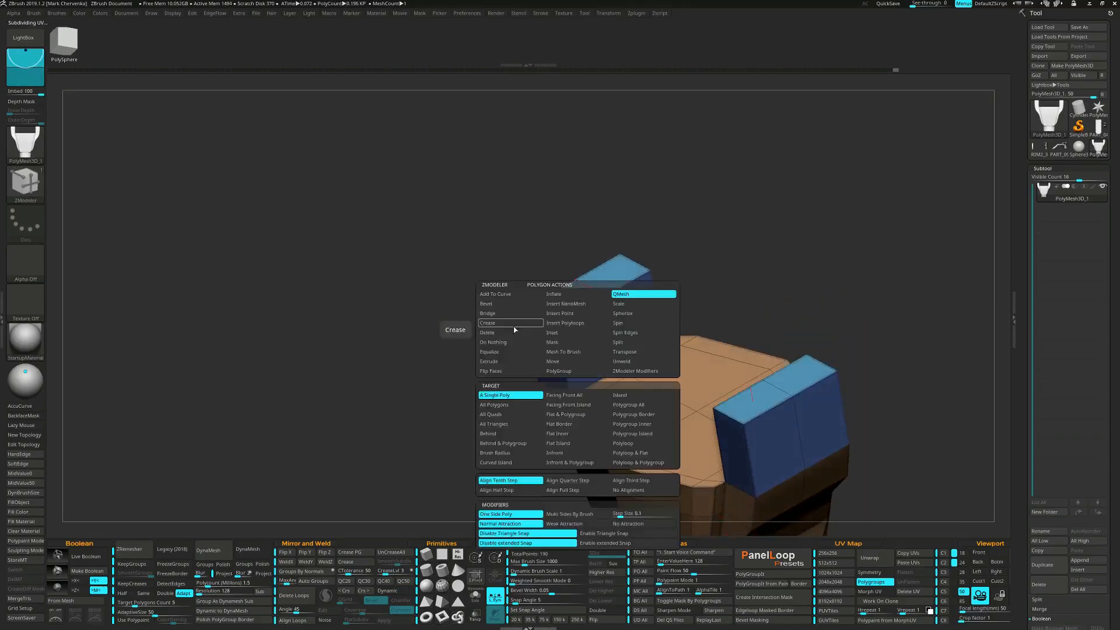
{"action": "left_click", "coordinate": [511, 318]}
{"action": "left_click", "coordinate": [618, 413]}
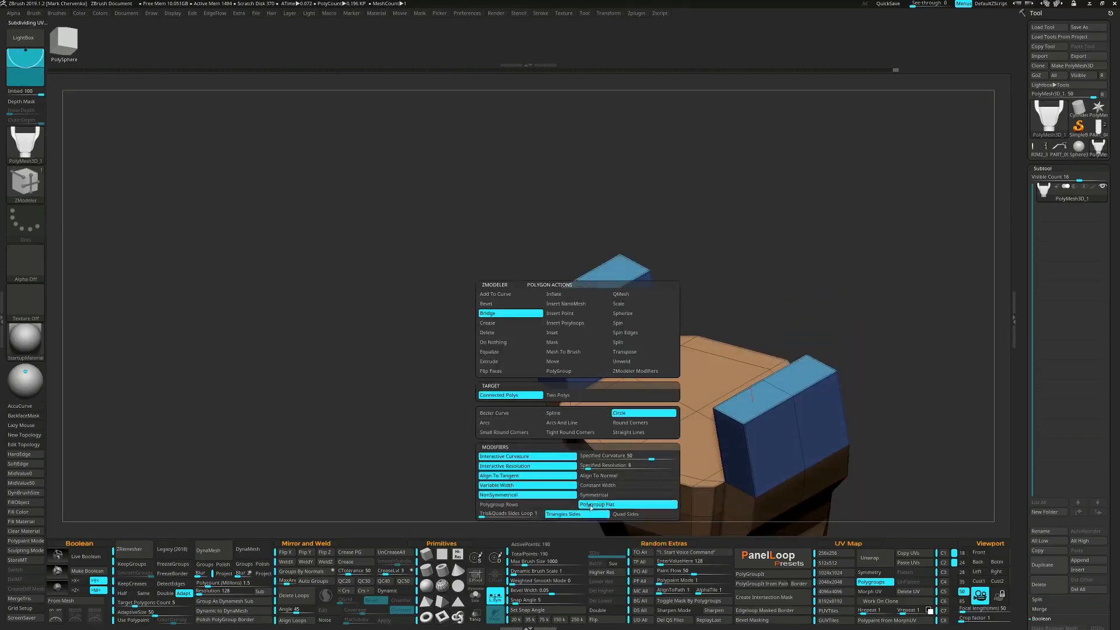
{"action": "left_click_drag", "start_coordinate": [563, 300], "coordinate": [590, 280]}
{"action": "left_click_drag", "start_coordinate": [496, 356], "coordinate": [654, 291]}
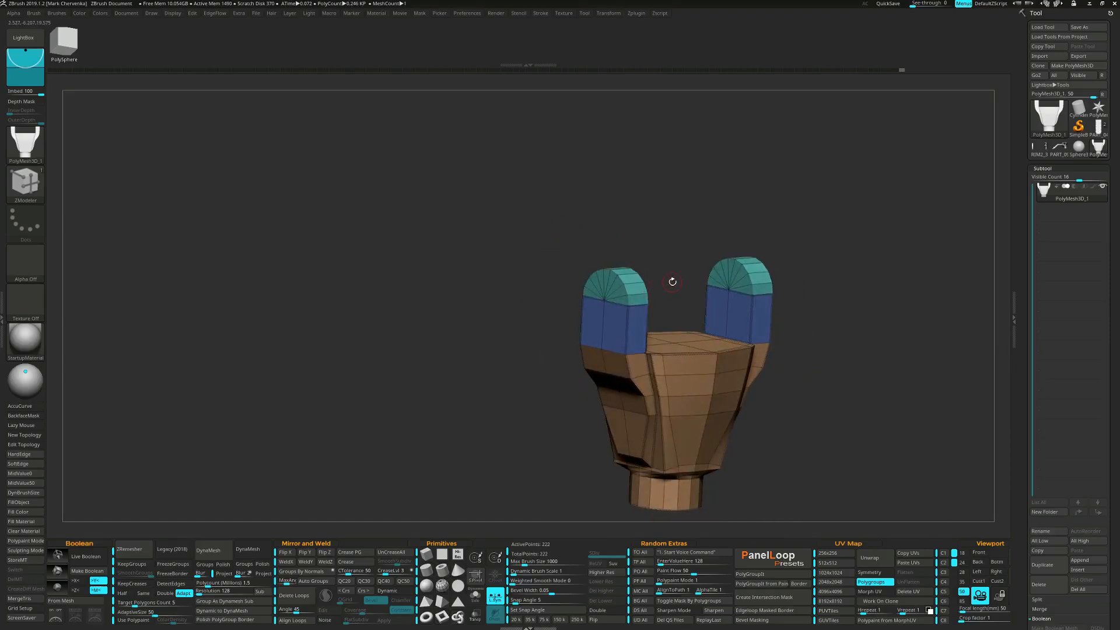
- Show the mesh with dynamic smoothing and uncrease the edge loops around the raised panels' base on the body
{"action": "left_click", "coordinate": [401, 588]}
{"action": "left_click_drag", "start_coordinate": [542, 381], "coordinate": [526, 327]}
{"action": "right_click_drag", "start_coordinate": [615, 362], "coordinate": [535, 485], "text": "ctrl"}
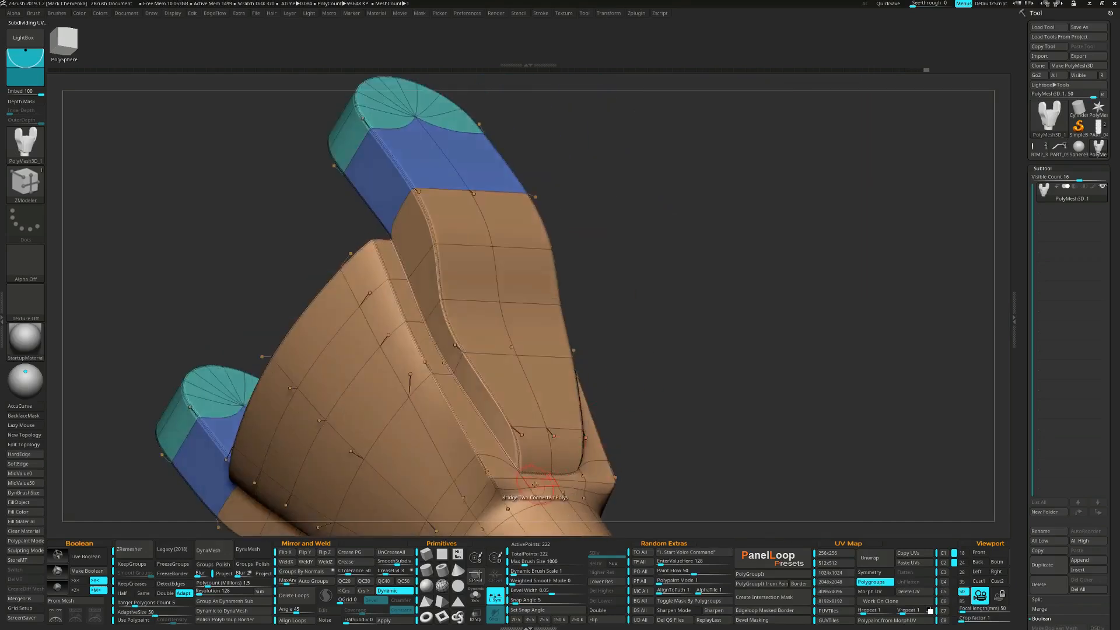
{"action": "left_click", "coordinate": [498, 434]}
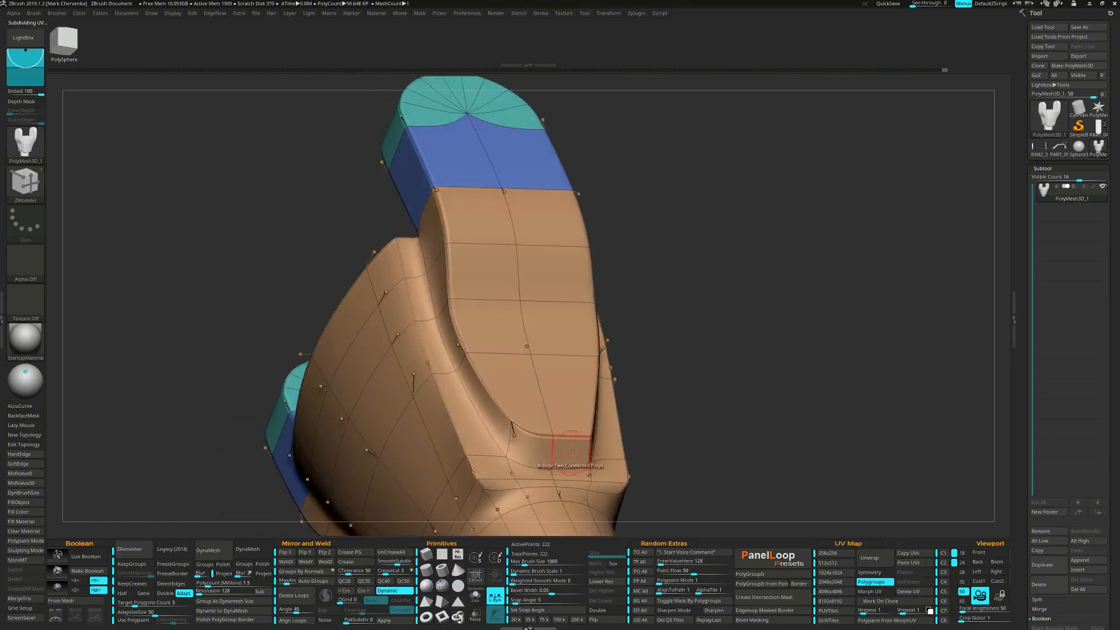
{"action": "right_click_drag", "start_coordinate": [583, 454], "coordinate": [571, 363]}
{"action": "left_click", "coordinate": [560, 351]}
- Merge the whole mesh into one polygroup and apply a slight Polish By Features deformation
{"action": "mouse_move", "coordinate": [660, 480]}
{"action": "right_mouse_down", "text": "ctrl"}
{"action": "mouse_move", "coordinate": [605, 403]}
{"action": "mouse_move", "coordinate": [627, 433]}
{"action": "mouse_move", "coordinate": [602, 351]}
{"action": "mouse_move", "coordinate": [500, 345]}
{"action": "mouse_move", "coordinate": [686, 363]}
{"action": "mouse_move", "coordinate": [654, 411]}
{"action": "mouse_move", "coordinate": [671, 424]}
{"action": "mouse_move", "coordinate": [633, 412]}
{"action": "mouse_move", "coordinate": [629, 349]}
{"action": "mouse_move", "coordinate": [646, 367]}
{"action": "mouse_move", "coordinate": [639, 314]}
{"action": "right_mouse_up", "text": "ctrl"}
{"action": "key", "text": "ctrl+w"}
{"action": "key", "text": "2"}
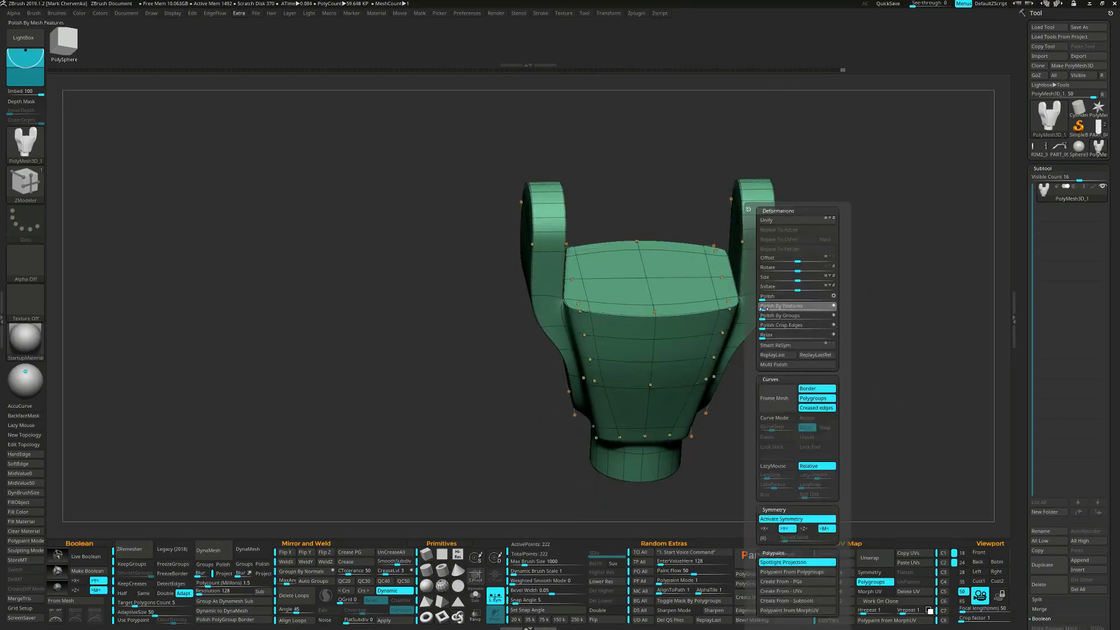
{"action": "left_click_drag", "start_coordinate": [763, 308], "coordinate": [766, 308]}
- Turn off dynamic smoothing, set the polygon action to PolyGroup on A Single Poly, and assign the rear face's inner polygons a new group
{"action": "right_click_drag", "start_coordinate": [662, 327], "coordinate": [630, 287]}
{"action": "key", "text": "shift+d"}
{"action": "key", "text": "space"}
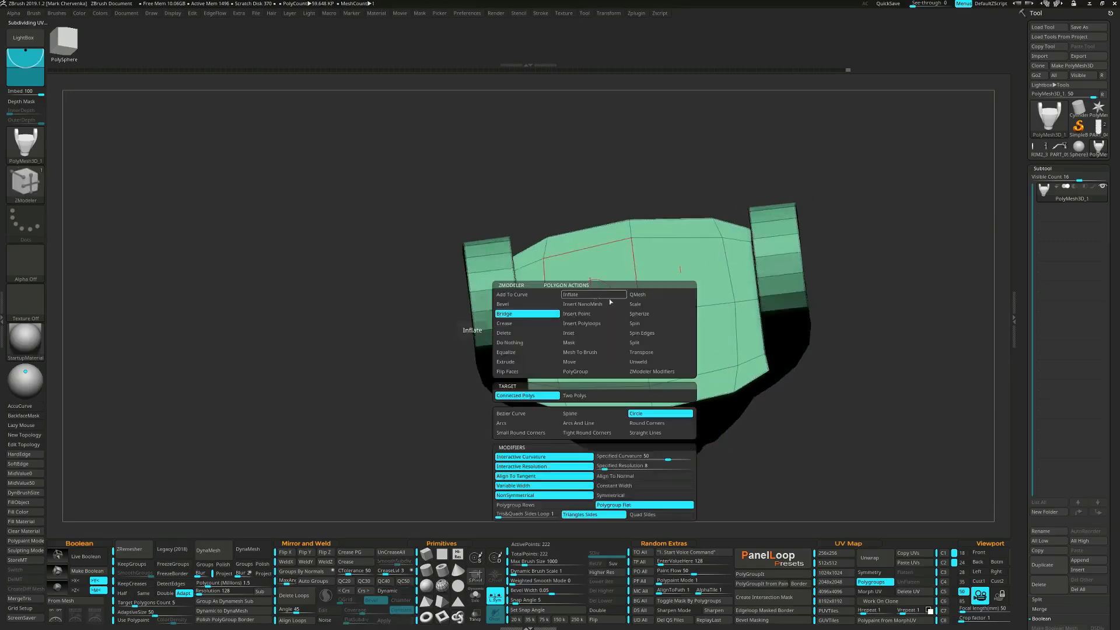
{"action": "left_click", "coordinate": [576, 371]}
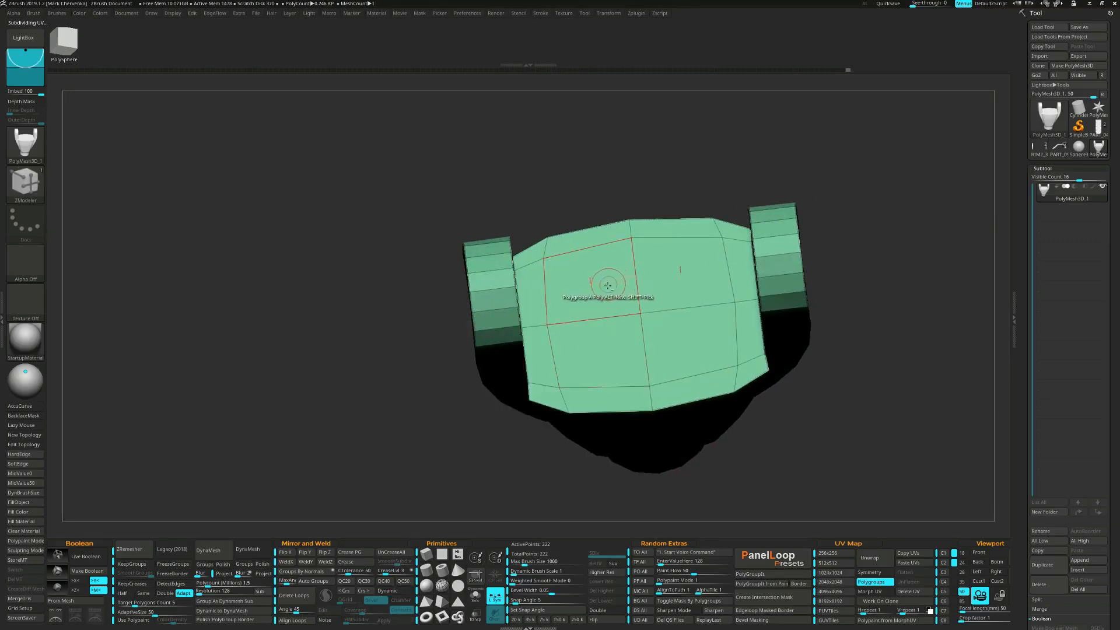
{"action": "left_click", "coordinate": [658, 337]}
{"action": "left_click", "coordinate": [600, 293]}
- Spherize the inner polygroup on the rear face into a circle using the Polygroup Island target
{"action": "key", "text": "space"}
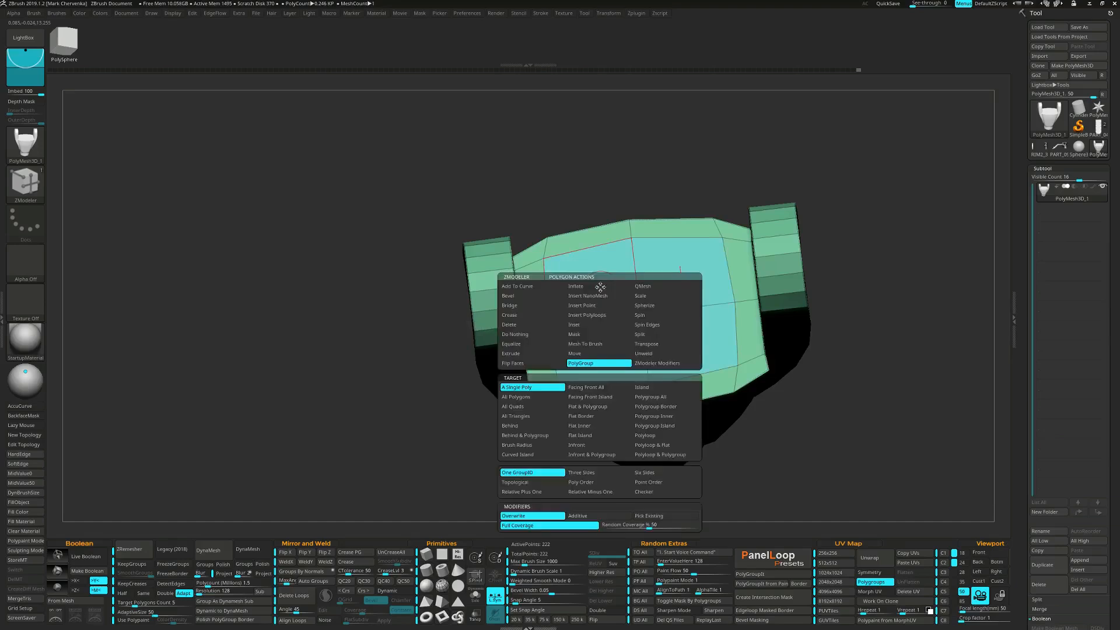
{"action": "left_click", "coordinate": [649, 307]}
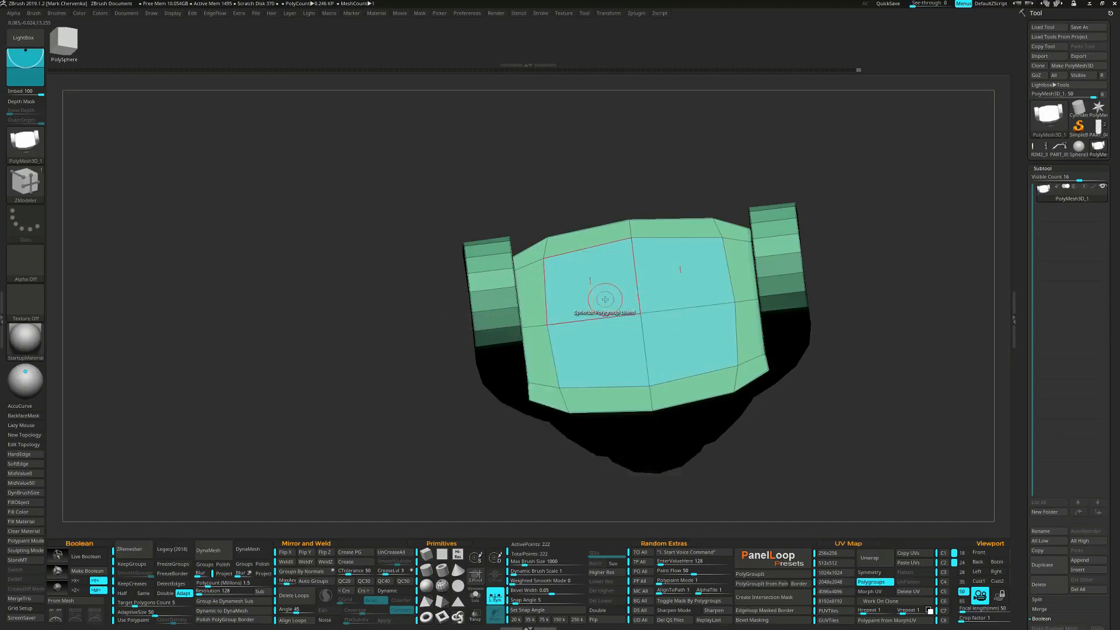
{"action": "left_click_drag", "start_coordinate": [605, 299], "coordinate": [564, 262]}
{"action": "left_click_drag", "start_coordinate": [615, 296], "coordinate": [580, 253]}
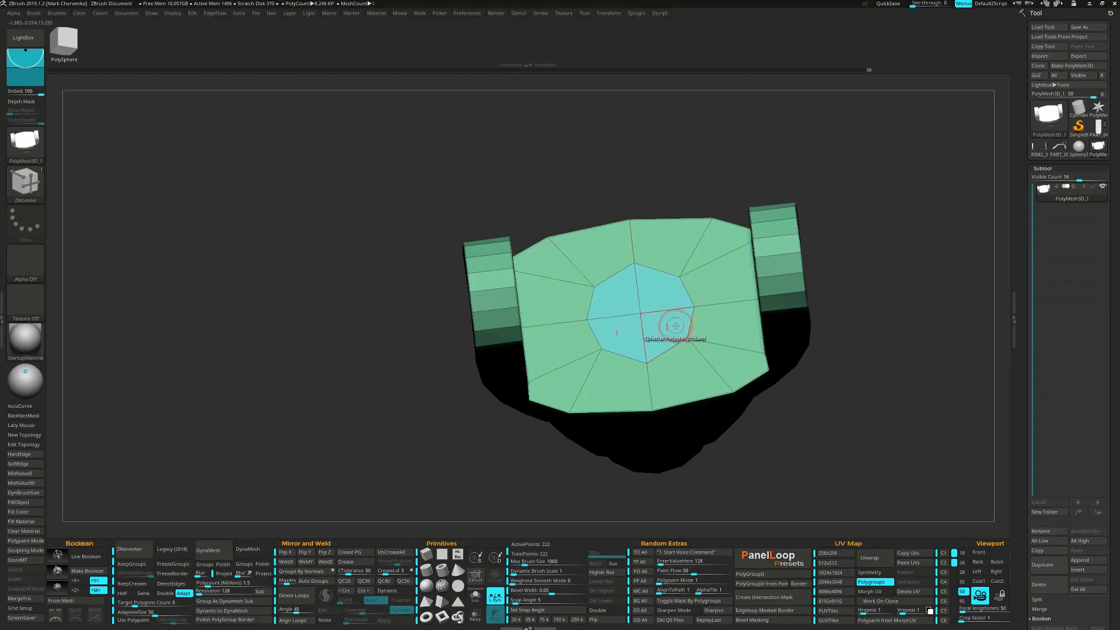
- Enlarge the circular polygroup on the rear face using Transpose on Polygroup Island, and show the mesh with dynamic smoothing
{"action": "key", "text": "space"}
{"action": "left_click", "coordinate": [734, 354]}
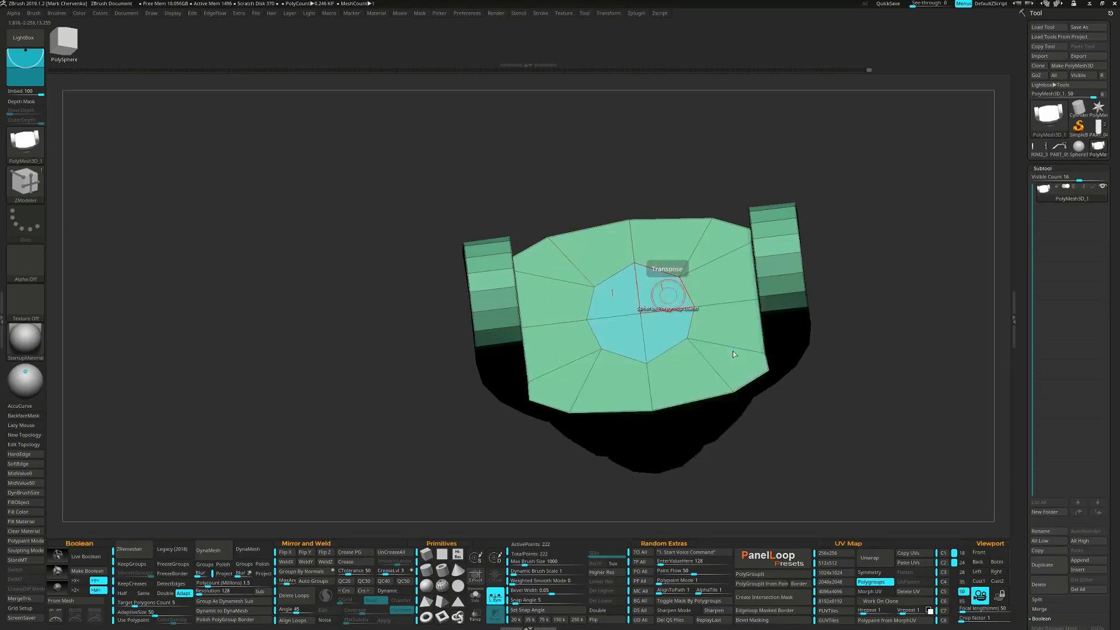
{"action": "left_click", "coordinate": [657, 295]}
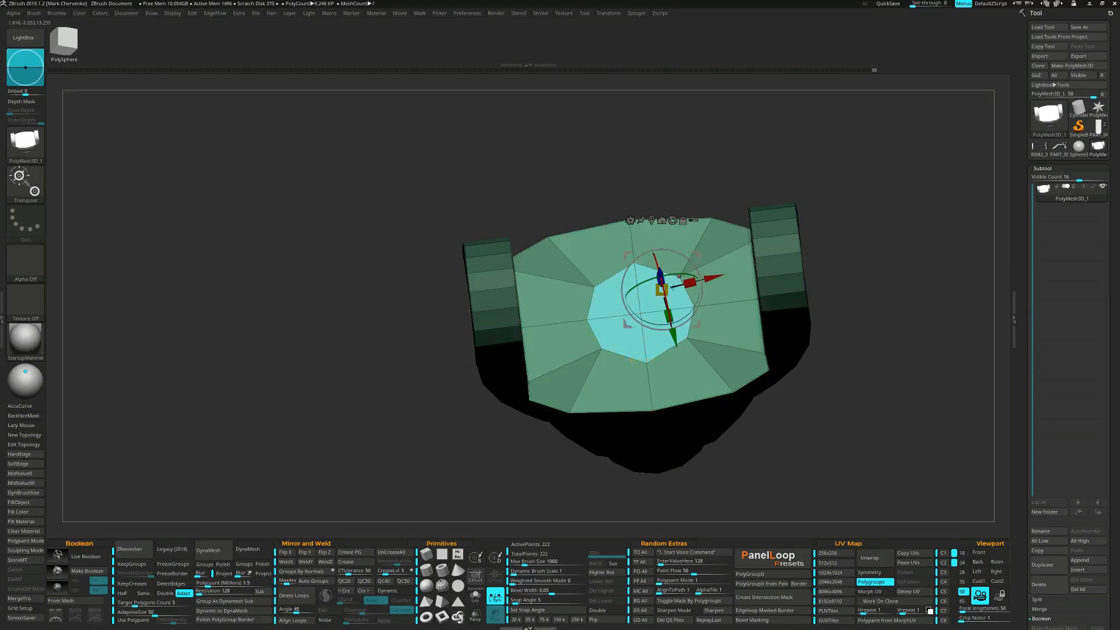
{"action": "left_click", "coordinate": [673, 220]}
{"action": "left_click", "coordinate": [651, 220]}
{"action": "right_click_drag", "start_coordinate": [653, 479], "coordinate": [673, 342]}
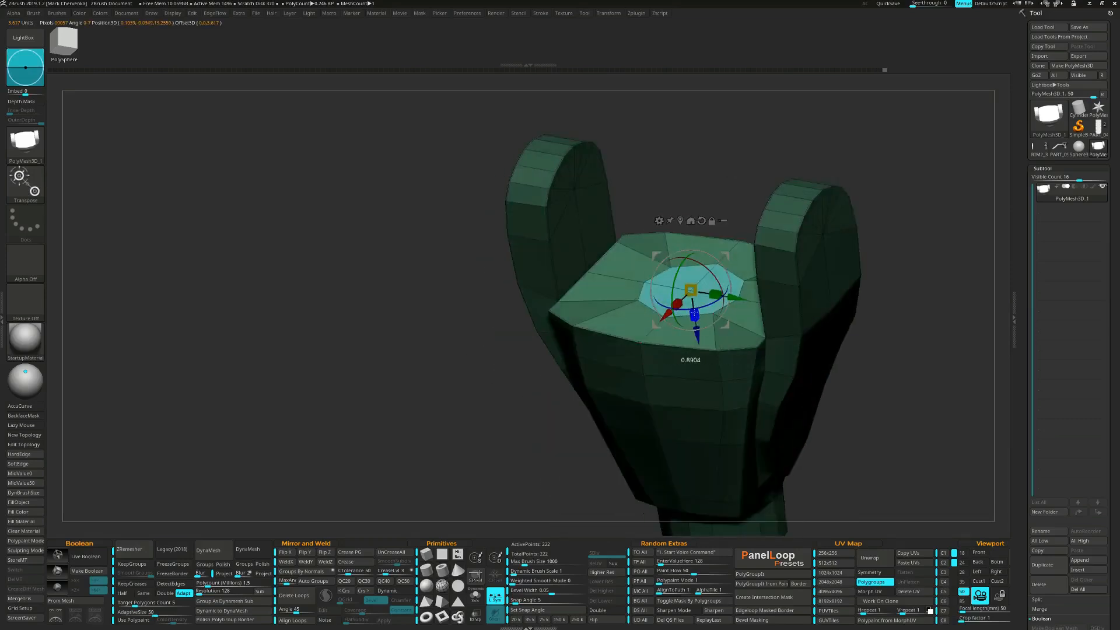
{"action": "left_click_drag", "start_coordinate": [707, 328], "coordinate": [729, 349]}
{"action": "left_click", "coordinate": [550, 412], "text": "ctrl"}
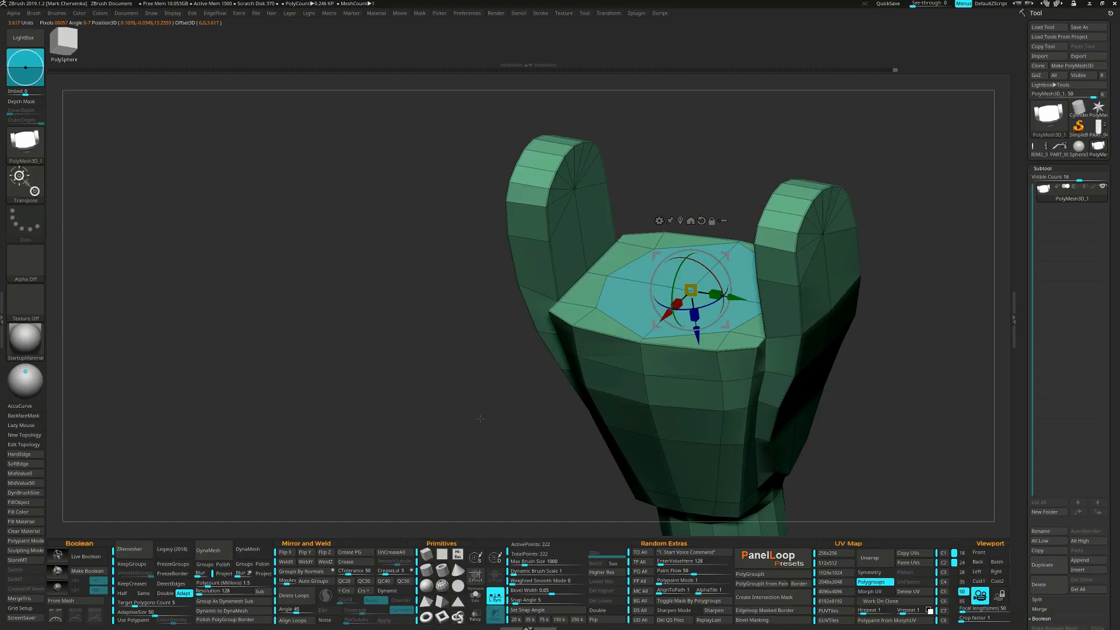
{"action": "key", "text": "d"}
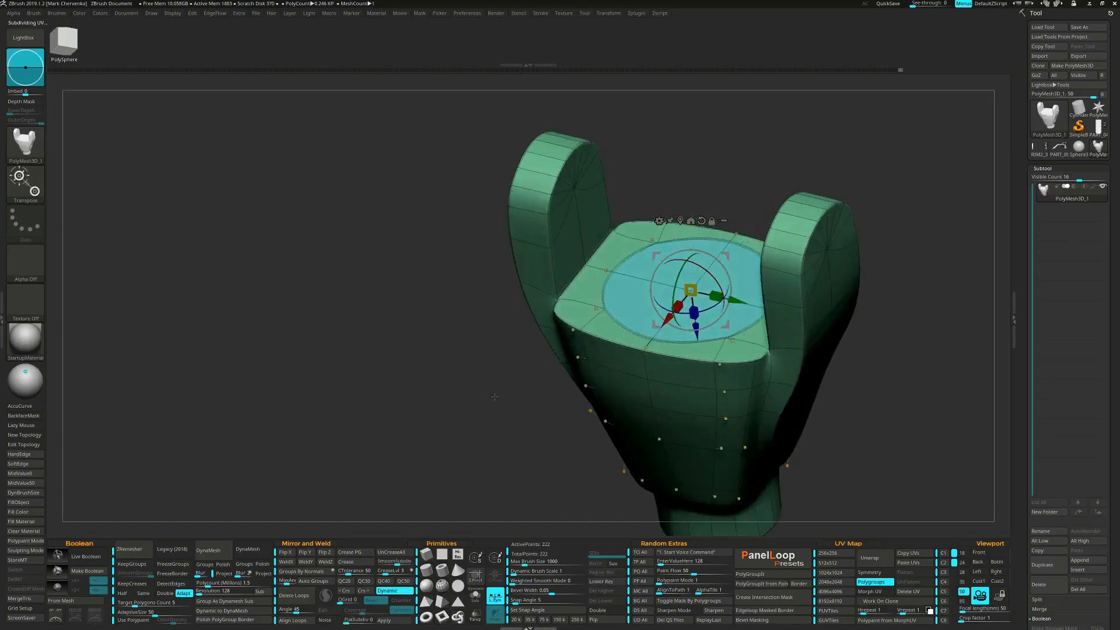
- Extrude the circular polygroup slightly with QMesh to raise a thin disc on the rear face, and hide the polyframe
{"action": "left_click_drag", "start_coordinate": [495, 398], "coordinate": [496, 410]}
{"action": "key", "text": "q"}
{"action": "key", "text": "space"}
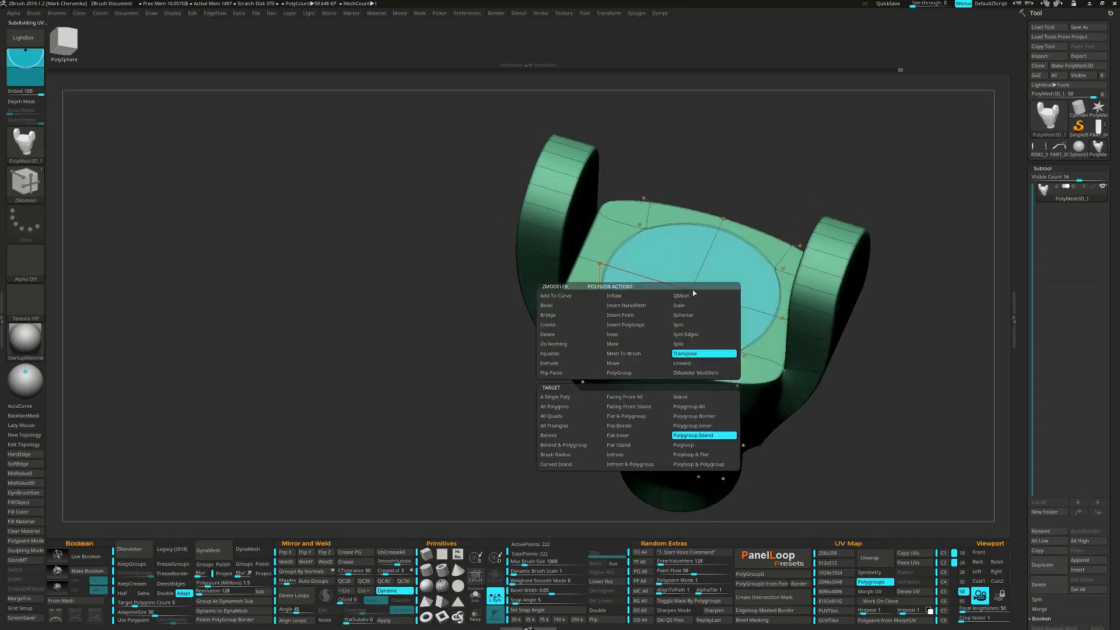
{"action": "right_click_drag", "start_coordinate": [697, 422], "coordinate": [644, 283]}
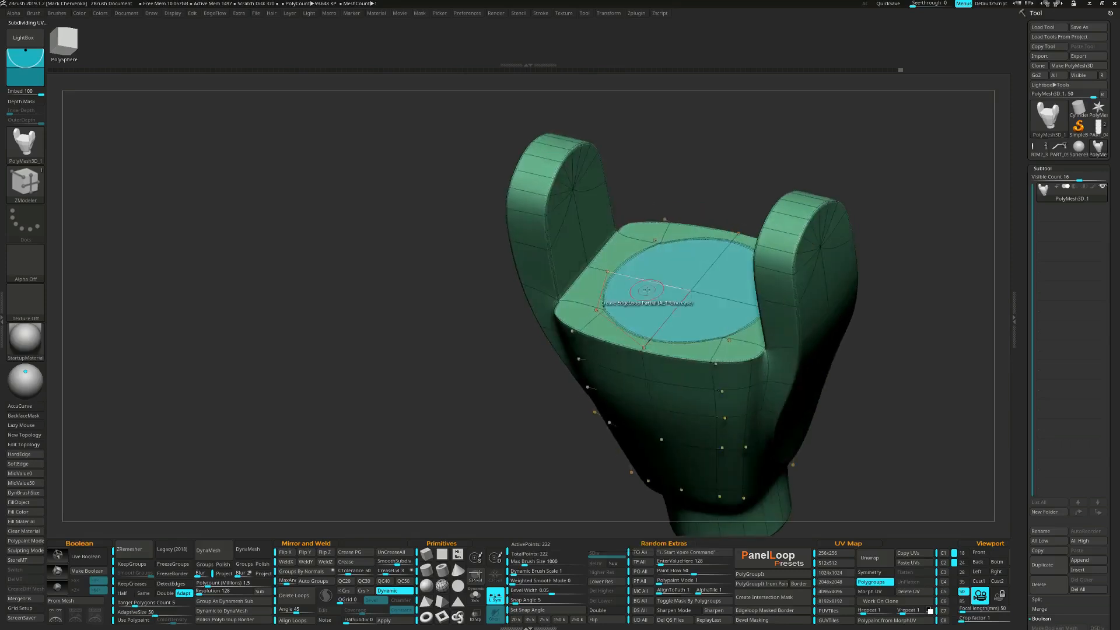
{"action": "left_click_drag", "start_coordinate": [647, 303], "coordinate": [646, 293]}
{"action": "mouse_move", "coordinate": [453, 348]}
{"action": "right_mouse_down"}
{"action": "mouse_move", "coordinate": [475, 403]}
{"action": "mouse_move", "coordinate": [495, 393]}
{"action": "mouse_move", "coordinate": [501, 363]}
{"action": "mouse_move", "coordinate": [558, 350]}
{"action": "mouse_move", "coordinate": [537, 383]}
{"action": "right_mouse_up"}
{"action": "key", "text": "shift+f"}
{"action": "right_click_drag", "start_coordinate": [569, 275], "coordinate": [578, 308], "text": "ctrl"}
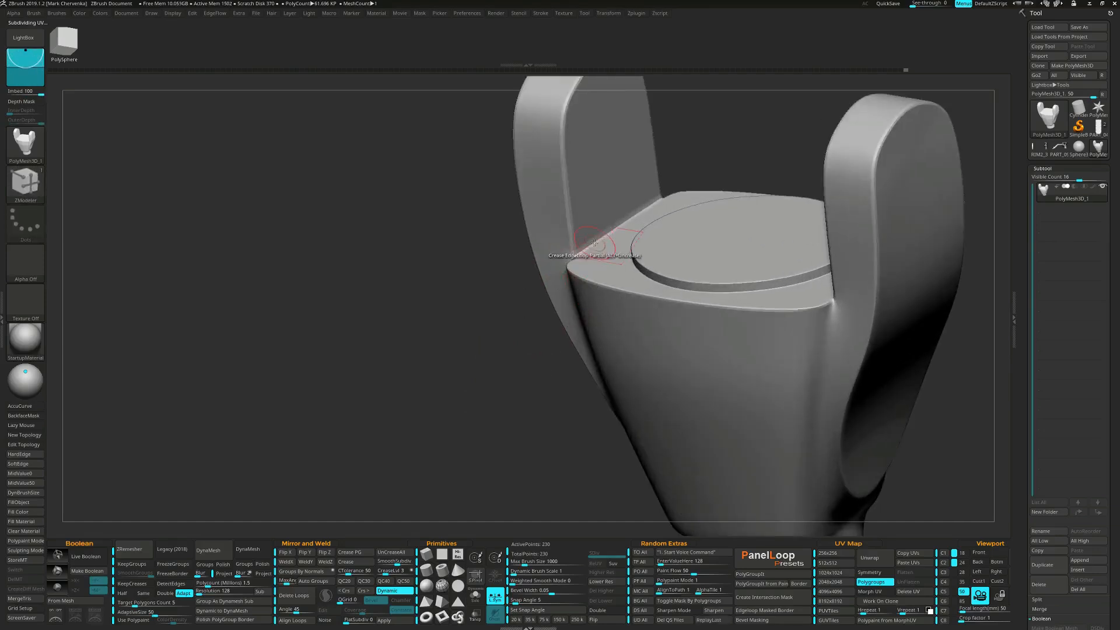
- Show the polyframe, mask everything except the prong ends and scale them across their width to about 1.04
{"action": "right_click_drag", "start_coordinate": [595, 242], "coordinate": [579, 301]}
{"action": "right_click_drag", "start_coordinate": [622, 389], "coordinate": [668, 363]}
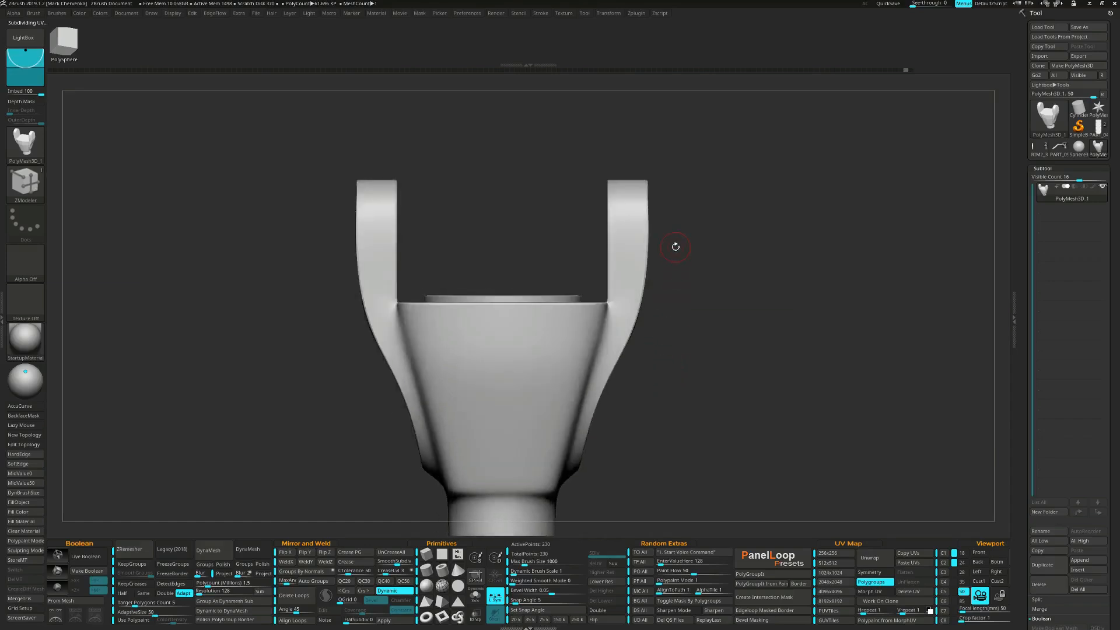
{"action": "right_click_drag", "start_coordinate": [681, 292], "coordinate": [636, 197], "text": "ctrl"}
{"action": "mouse_move", "coordinate": [634, 150]}
{"action": "left_mouse_down", "text": "ctrl+shift"}
{"action": "mouse_move", "coordinate": [663, 325]}
{"action": "mouse_move", "coordinate": [646, 412]}
{"action": "mouse_move", "coordinate": [631, 408]}
{"action": "mouse_move", "coordinate": [640, 383]}
{"action": "mouse_move", "coordinate": [612, 390]}
{"action": "left_mouse_up", "text": "ctrl+shift"}
{"action": "right_click_drag", "start_coordinate": [612, 390], "coordinate": [657, 342], "text": "ctrl"}
{"action": "key", "text": "shift+f"}
{"action": "left_click_drag", "start_coordinate": [550, 159], "coordinate": [750, 286], "text": "ctrl+alt"}
{"action": "key", "text": "w"}
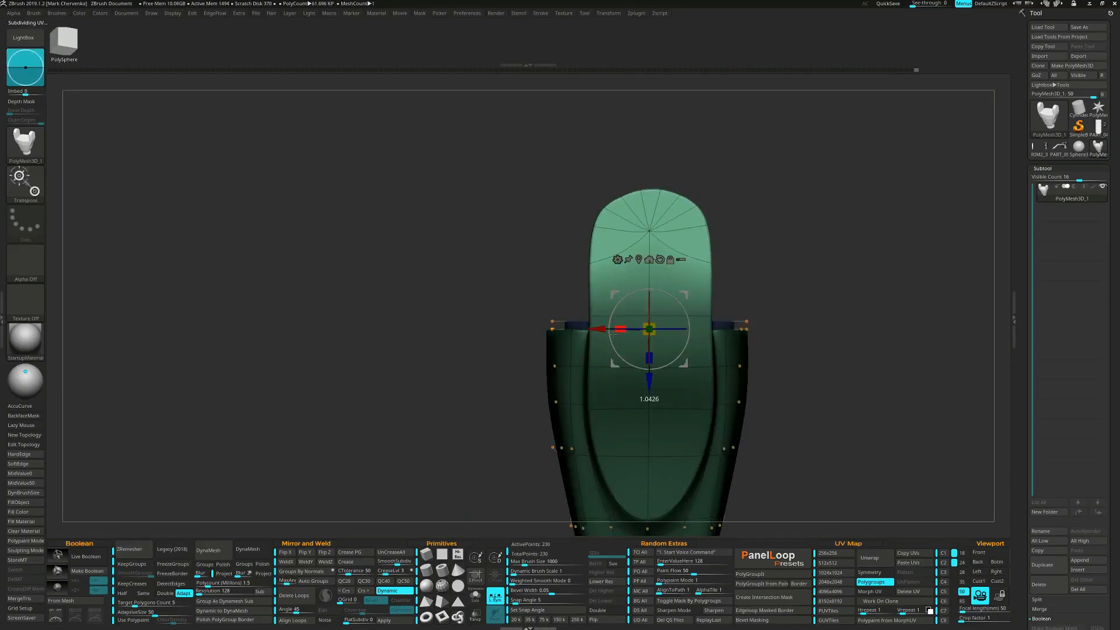
{"action": "right_click_drag", "start_coordinate": [612, 334], "coordinate": [642, 354], "text": "shift"}
- Redo the mask to isolate the lower section of the prongs and scale it across its width to about 1.05
{"action": "left_click_drag", "start_coordinate": [637, 344], "coordinate": [624, 301], "text": "ctrl"}
{"action": "left_click_drag", "start_coordinate": [558, 344], "coordinate": [557, 344], "text": "ctrl+alt"}
{"action": "mouse_move", "coordinate": [557, 345]}
{"action": "right_mouse_down", "text": "shift"}
{"action": "mouse_move", "coordinate": [462, 348]}
{"action": "mouse_move", "coordinate": [561, 345]}
{"action": "right_mouse_up", "text": "shift"}
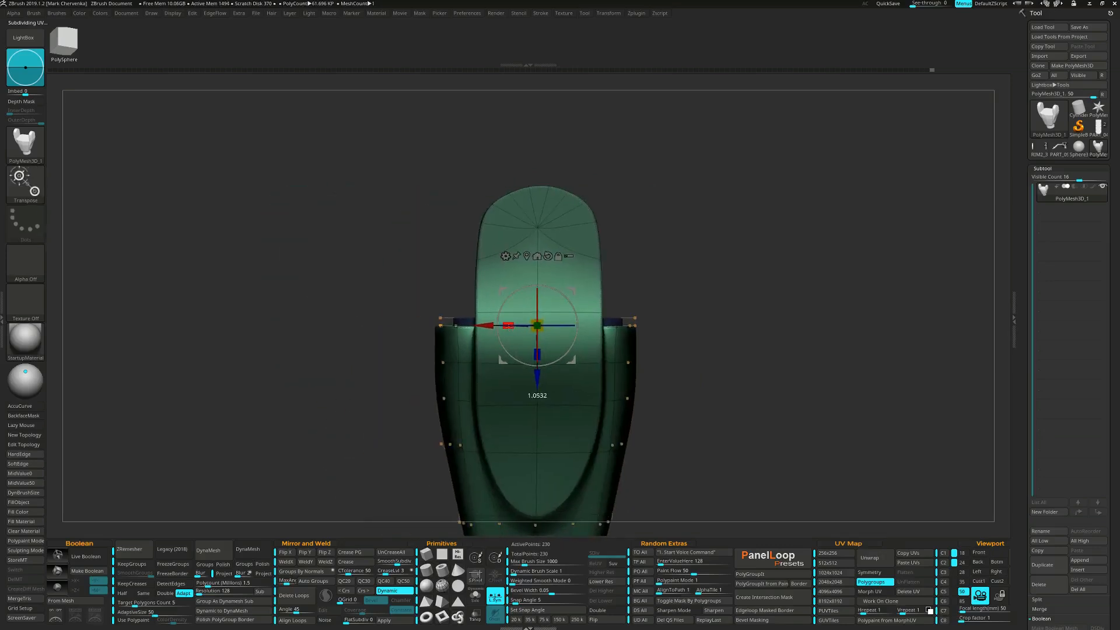
{"action": "left_click_drag", "start_coordinate": [508, 327], "coordinate": [508, 327]}
{"action": "mouse_move", "coordinate": [702, 335]}
{"action": "right_mouse_down", "text": "ctrl"}
{"action": "mouse_move", "coordinate": [663, 335]}
{"action": "mouse_move", "coordinate": [746, 384]}
{"action": "mouse_move", "coordinate": [738, 405]}
{"action": "mouse_move", "coordinate": [720, 315]}
{"action": "mouse_move", "coordinate": [738, 290]}
{"action": "mouse_move", "coordinate": [739, 393]}
{"action": "mouse_move", "coordinate": [758, 352]}
{"action": "right_mouse_up", "text": "ctrl"}
{"action": "key", "text": "q"}
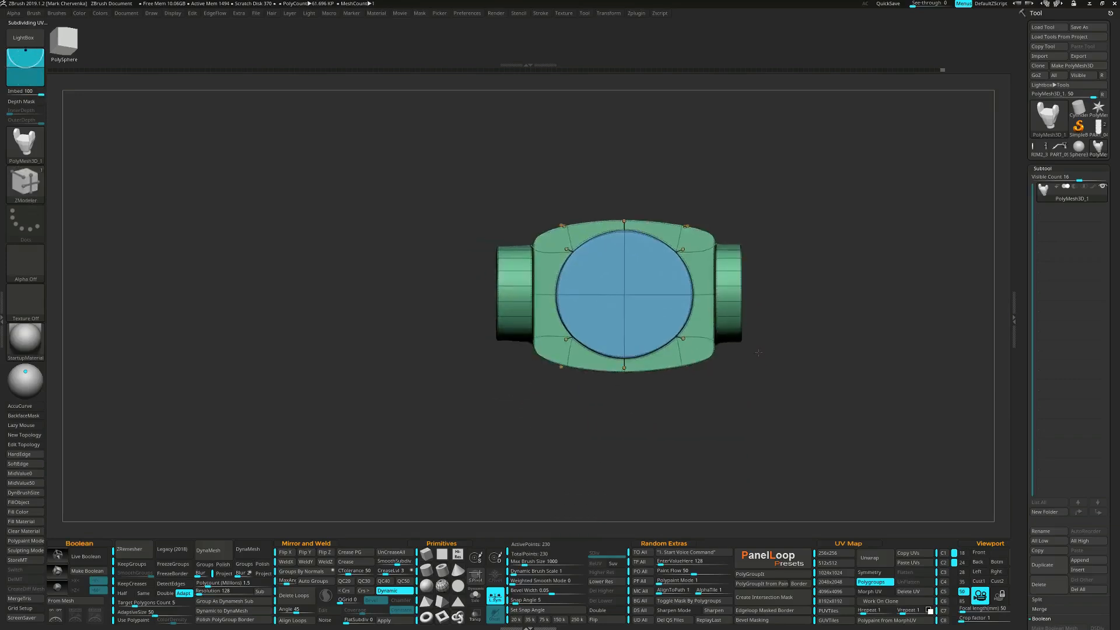
- Try to insert a single edge loop around the cylindrical neck
{"action": "right_click_drag", "start_coordinate": [659, 406], "coordinate": [650, 377]}
{"action": "right_click_drag", "start_coordinate": [657, 430], "coordinate": [665, 349]}
{"action": "key", "text": "shift+f"}
{"action": "right_click_drag", "start_coordinate": [622, 315], "coordinate": [625, 254], "text": "alt"}
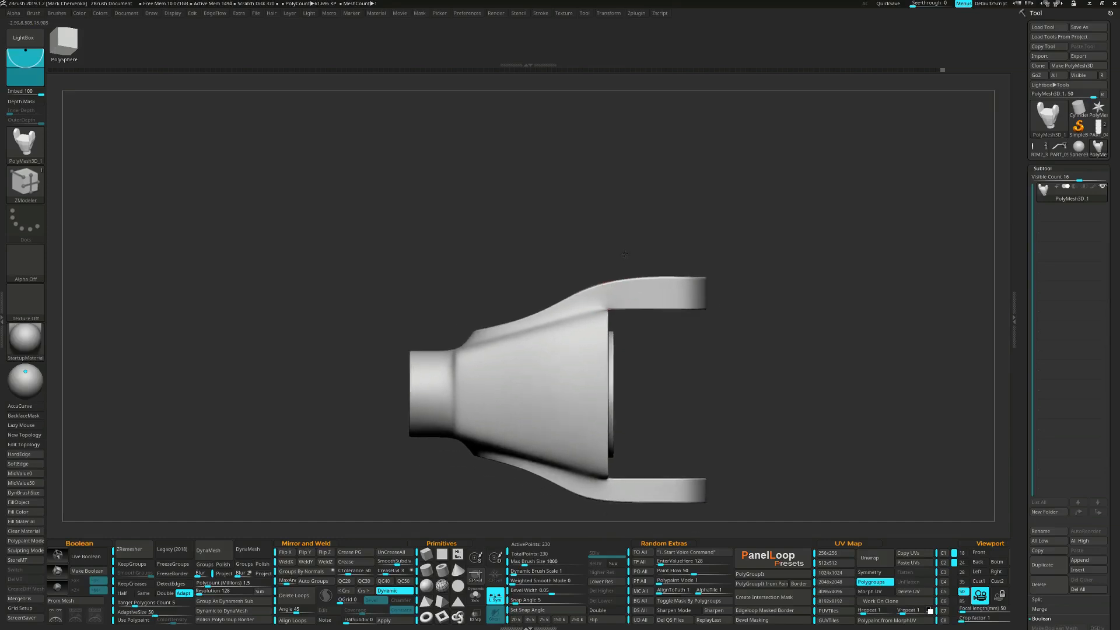
{"action": "mouse_move", "coordinate": [565, 271]}
{"action": "left_mouse_down", "text": "ctrl+shift"}
{"action": "mouse_move", "coordinate": [772, 257]}
{"action": "mouse_move", "coordinate": [774, 272]}
{"action": "mouse_move", "coordinate": [747, 284]}
{"action": "mouse_move", "coordinate": [730, 319]}
{"action": "mouse_move", "coordinate": [705, 237]}
{"action": "mouse_move", "coordinate": [741, 313]}
{"action": "mouse_move", "coordinate": [684, 403]}
{"action": "mouse_move", "coordinate": [673, 391]}
{"action": "mouse_move", "coordinate": [648, 429]}
{"action": "left_mouse_up", "text": "ctrl+shift"}
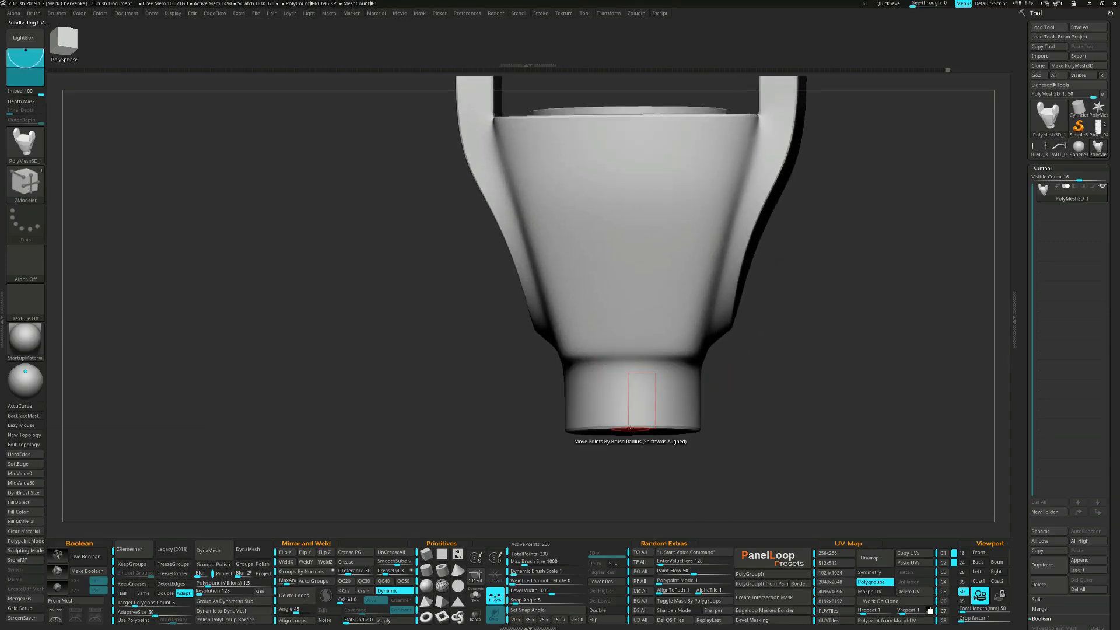
{"action": "key", "text": "shift+f"}
{"action": "key", "text": "space"}
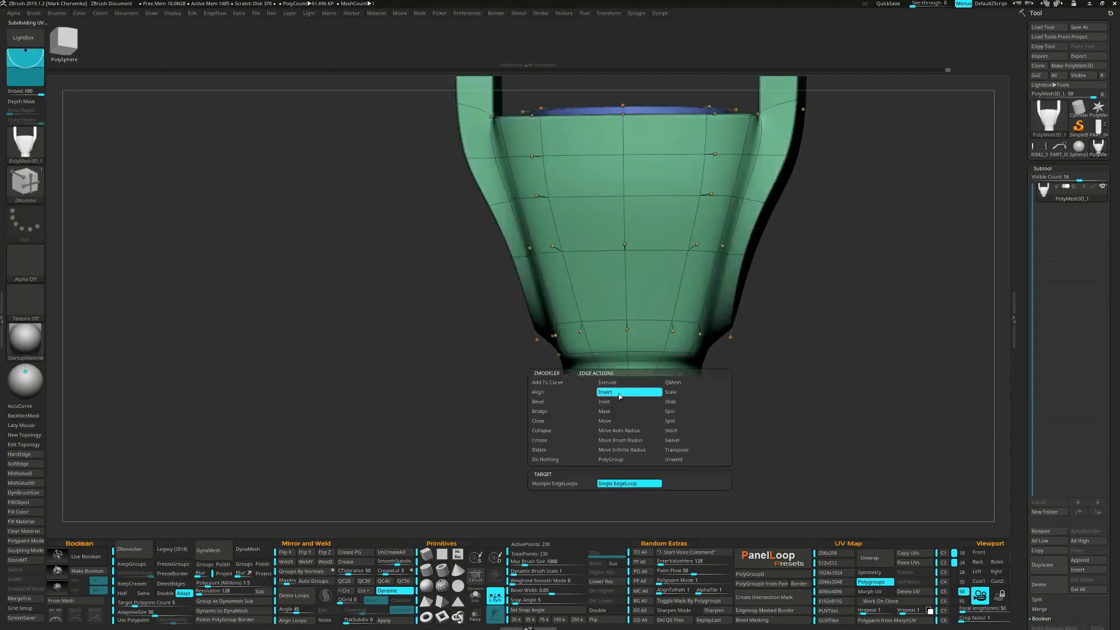
{"action": "left_click", "coordinate": [631, 396]}
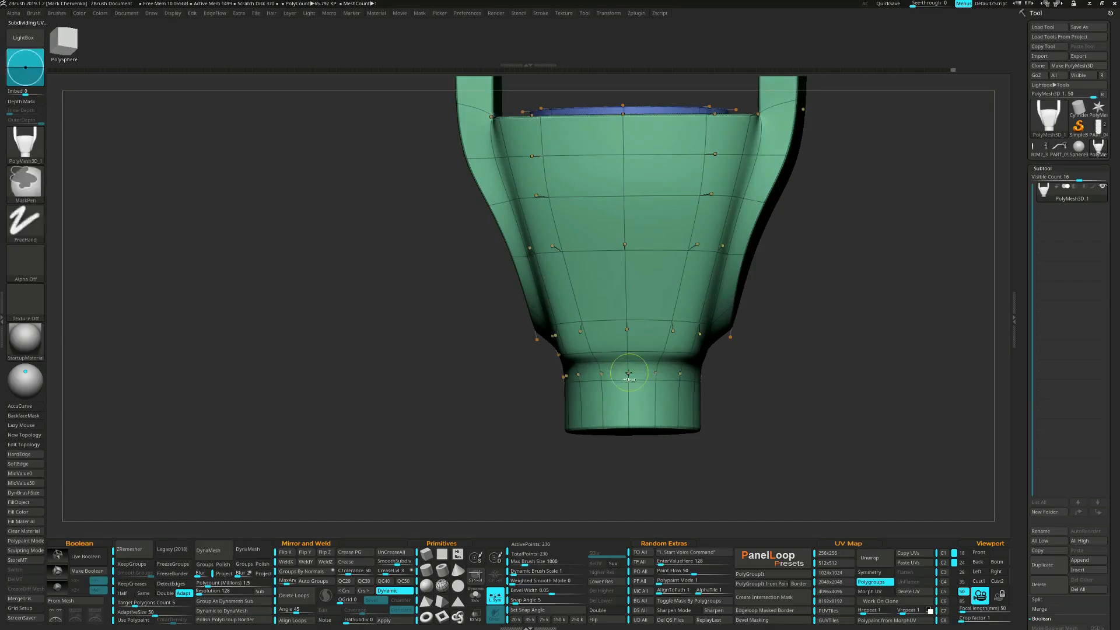
- Mask the body and prongs so that only the cylindrical neck stays editable
{"action": "mouse_move", "coordinate": [522, 456]}
{"action": "left_mouse_down", "text": "ctrl"}
{"action": "mouse_move", "coordinate": [768, 362]}
{"action": "mouse_move", "coordinate": [671, 364]}
{"action": "mouse_move", "coordinate": [811, 368]}
{"action": "left_mouse_up", "text": "ctrl"}
{"action": "left_click", "coordinate": [768, 363], "text": "ctrl"}
{"action": "mouse_move", "coordinate": [719, 443]}
{"action": "left_mouse_down", "text": "shift"}
{"action": "mouse_move", "coordinate": [748, 440]}
{"action": "mouse_move", "coordinate": [545, 387]}
{"action": "mouse_move", "coordinate": [538, 371]}
{"action": "left_mouse_up", "text": "shift"}
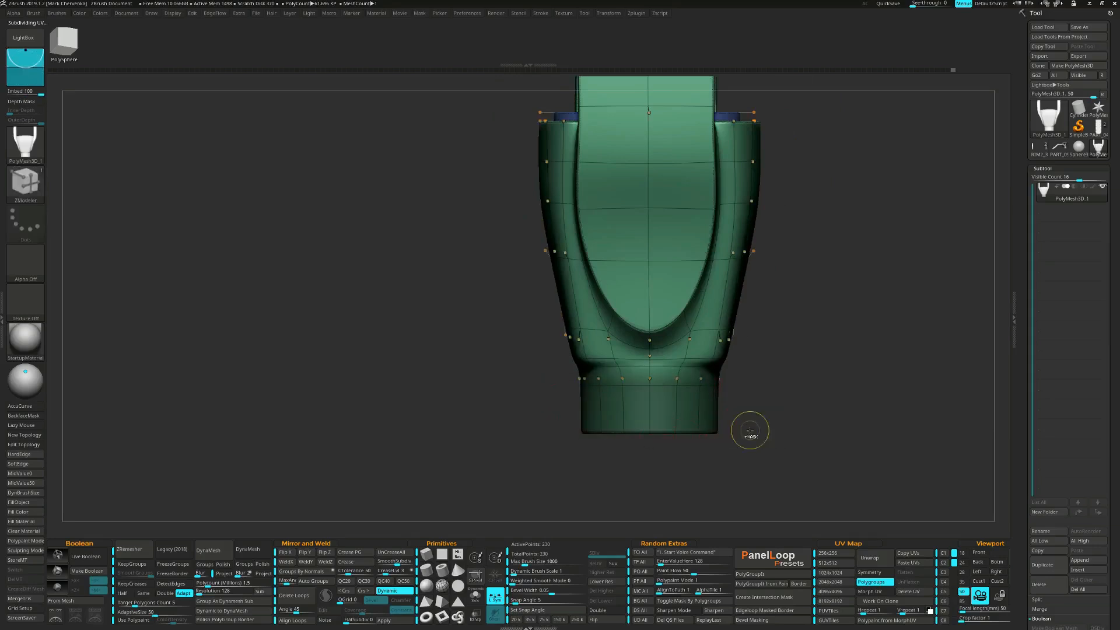
{"action": "left_click", "coordinate": [741, 428], "text": "ctrl"}
{"action": "key", "text": "w"}
- Scale the neck uniformly to about 0.81 and move it slightly toward the body
{"action": "left_click_drag", "start_coordinate": [730, 444], "coordinate": [660, 212]}
{"action": "left_click", "coordinate": [650, 185]}
{"action": "left_click_drag", "start_coordinate": [768, 482], "coordinate": [740, 379], "text": "alt"}
{"action": "left_click_drag", "start_coordinate": [646, 419], "coordinate": [642, 415]}
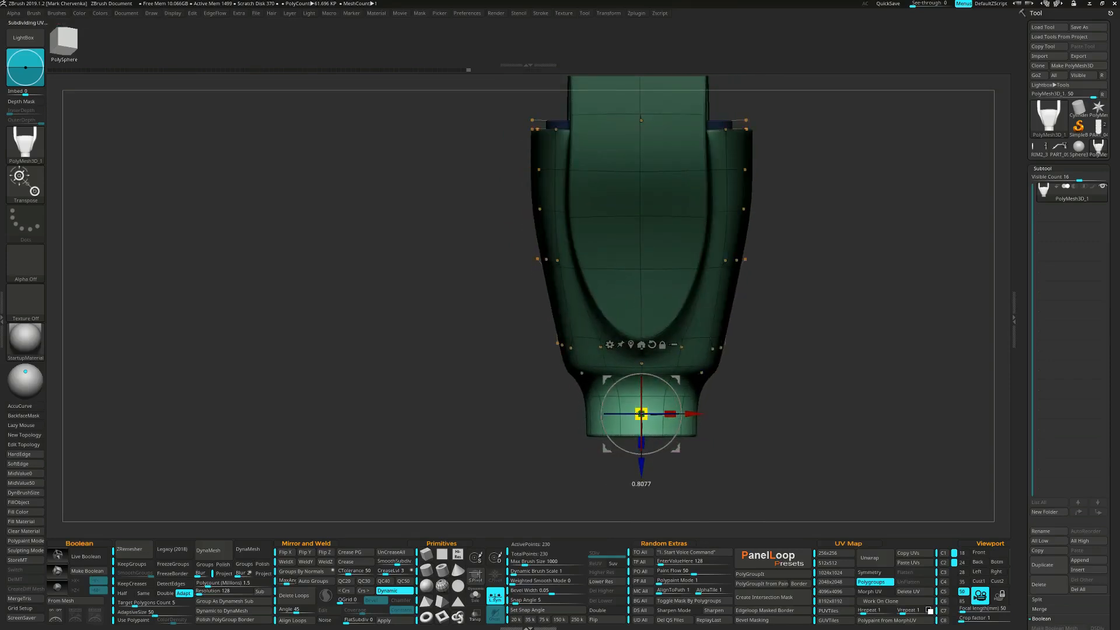
{"action": "left_click_drag", "start_coordinate": [641, 462], "coordinate": [641, 452]}
{"action": "left_click_drag", "start_coordinate": [709, 421], "coordinate": [747, 404]}
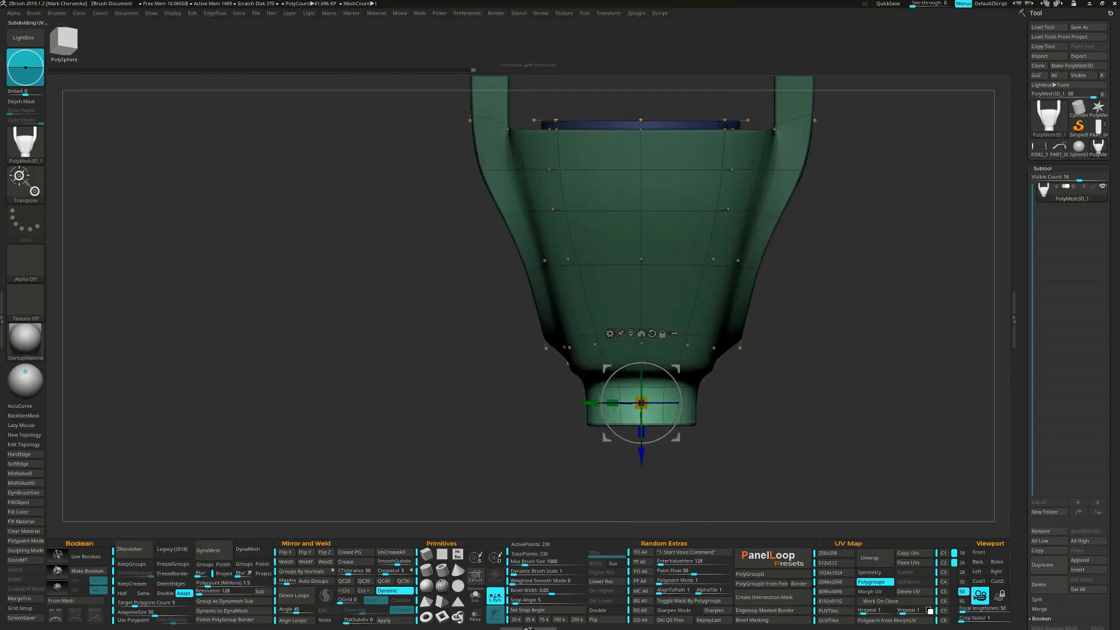
- Hide the polyframe and insert a single edge loop around the neck
{"action": "key", "text": "shift+f"}
{"action": "key", "text": "q"}
{"action": "mouse_move", "coordinate": [771, 445]}
{"action": "left_mouse_down", "text": "alt"}
{"action": "mouse_move", "coordinate": [764, 461]}
{"action": "mouse_move", "coordinate": [695, 400]}
{"action": "left_mouse_up", "text": "alt"}
{"action": "left_click", "coordinate": [678, 401]}
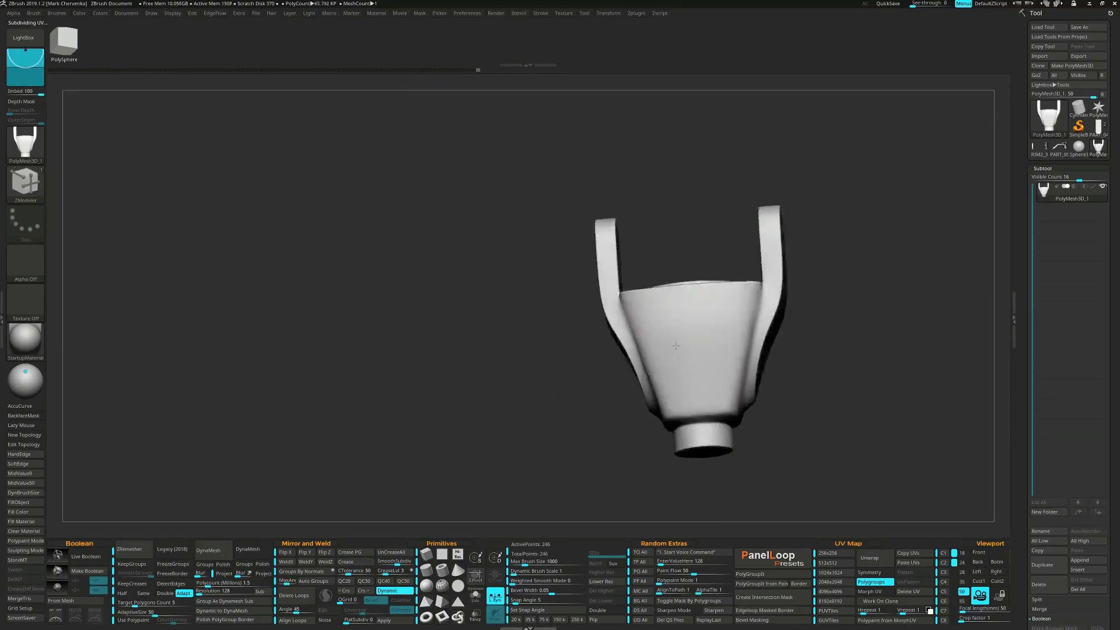
{"action": "left_click_drag", "start_coordinate": [709, 418], "coordinate": [845, 333]}
{"action": "left_click_drag", "start_coordinate": [848, 337], "coordinate": [820, 270]}
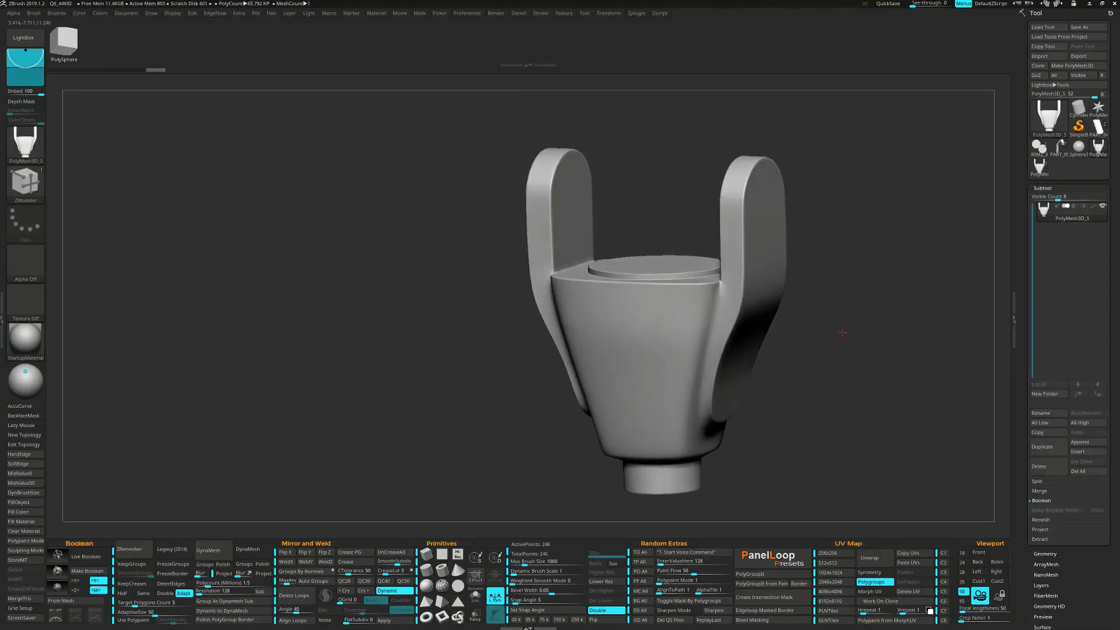
- Mask the whole mesh and insert a cylinder primitive symmetrically on the outer side of each prong end
{"action": "left_click", "coordinate": [847, 342], "text": "ctrl"}
{"action": "key", "text": "w"}
{"action": "left_click", "coordinate": [732, 132]}
{"action": "left_click", "coordinate": [773, 133]}
{"action": "left_click_drag", "start_coordinate": [844, 230], "coordinate": [797, 266], "text": "alt"}
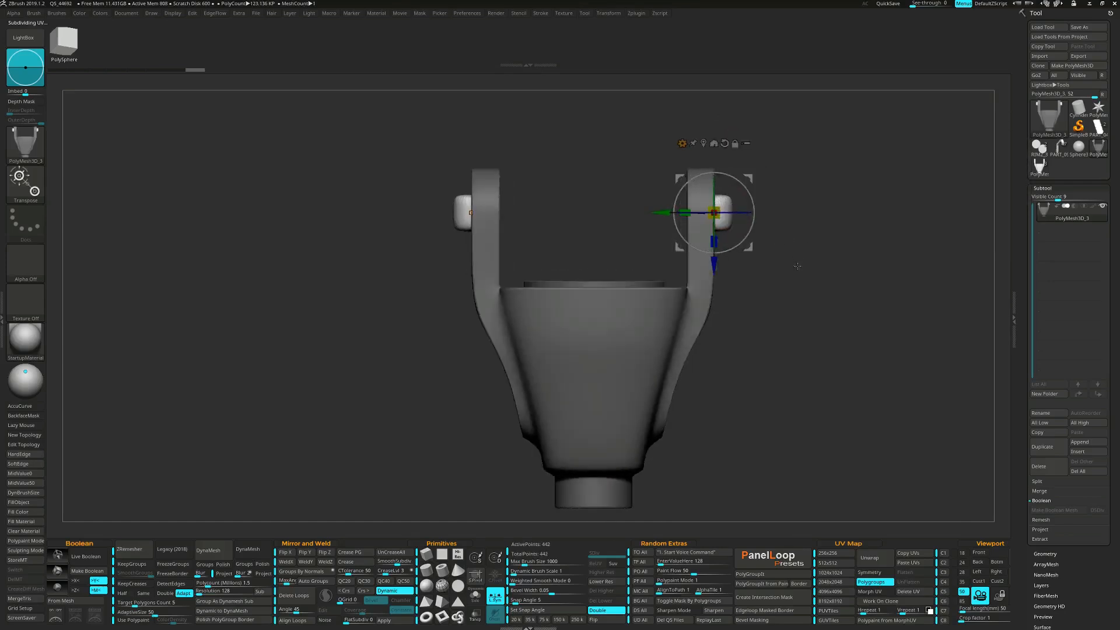
{"action": "left_click_drag", "start_coordinate": [746, 187], "coordinate": [797, 278]}
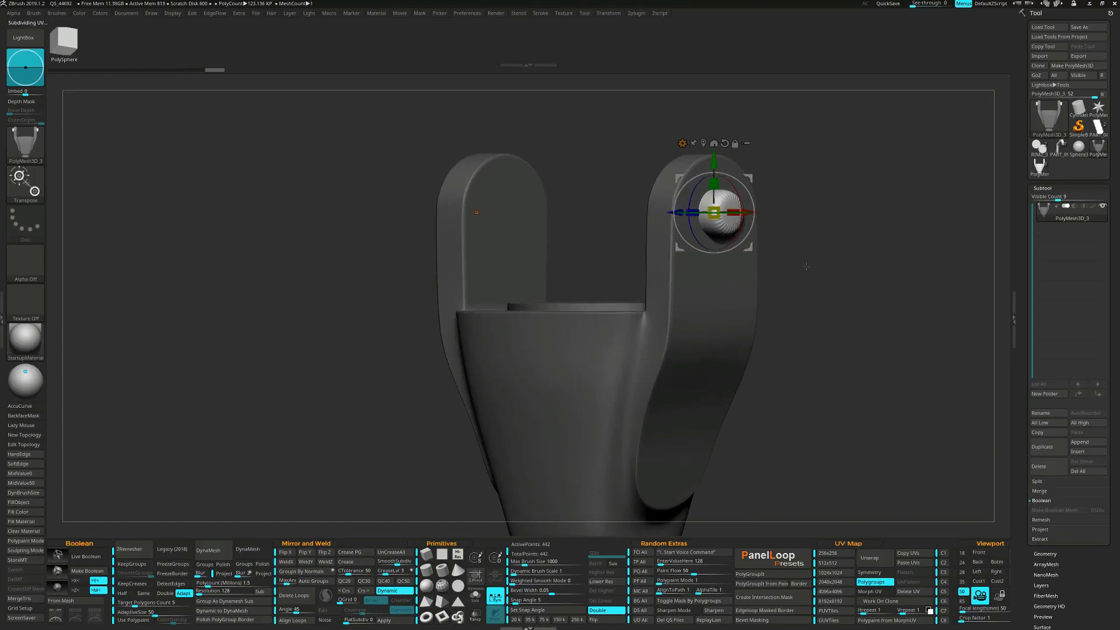
- Split the cylinders into their own subtool and scale them up into large discs on the outer sides of the prongs
{"action": "key", "text": "ctrl+shift+s"}
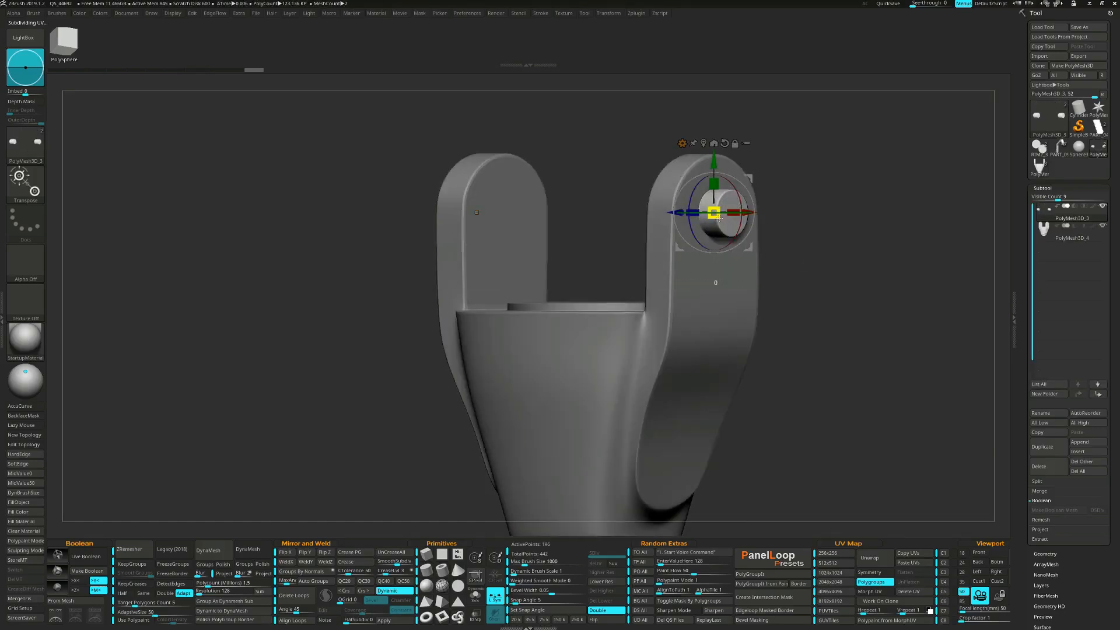
{"action": "left_click_drag", "start_coordinate": [729, 225], "coordinate": [886, 307]}
{"action": "left_click_drag", "start_coordinate": [753, 247], "coordinate": [855, 296]}
{"action": "left_click_drag", "start_coordinate": [686, 219], "coordinate": [774, 238]}
{"action": "left_click_drag", "start_coordinate": [667, 219], "coordinate": [683, 219]}
{"action": "left_click_drag", "start_coordinate": [785, 273], "coordinate": [840, 288]}
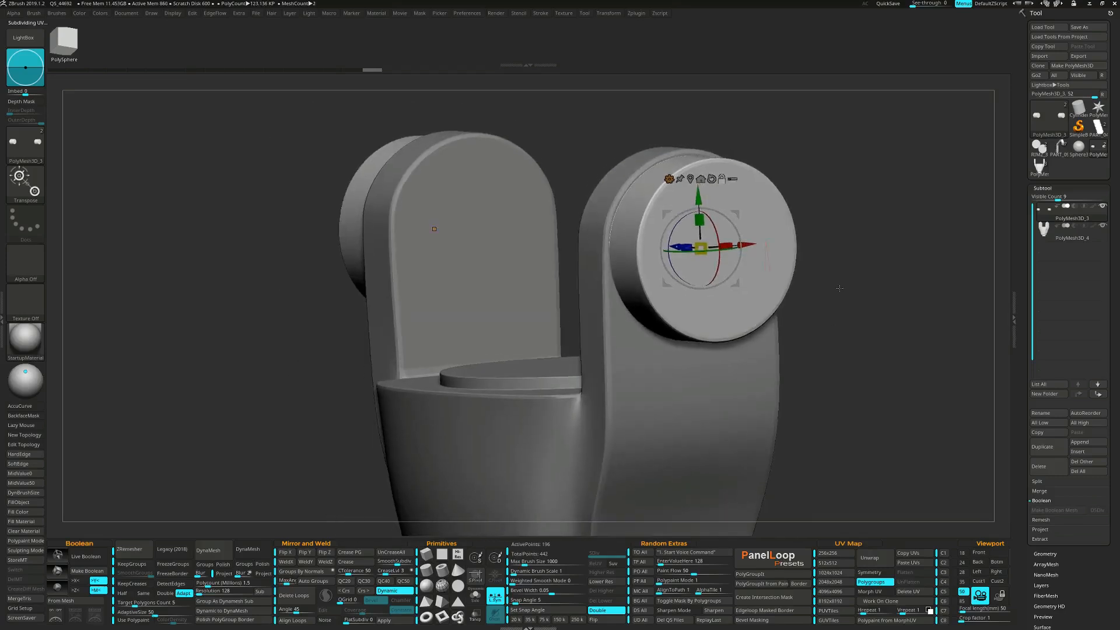
- Delete the nonessential edge loops from the discs and inset their outer faces using the Flat Island target
{"action": "key", "text": "shift+f"}
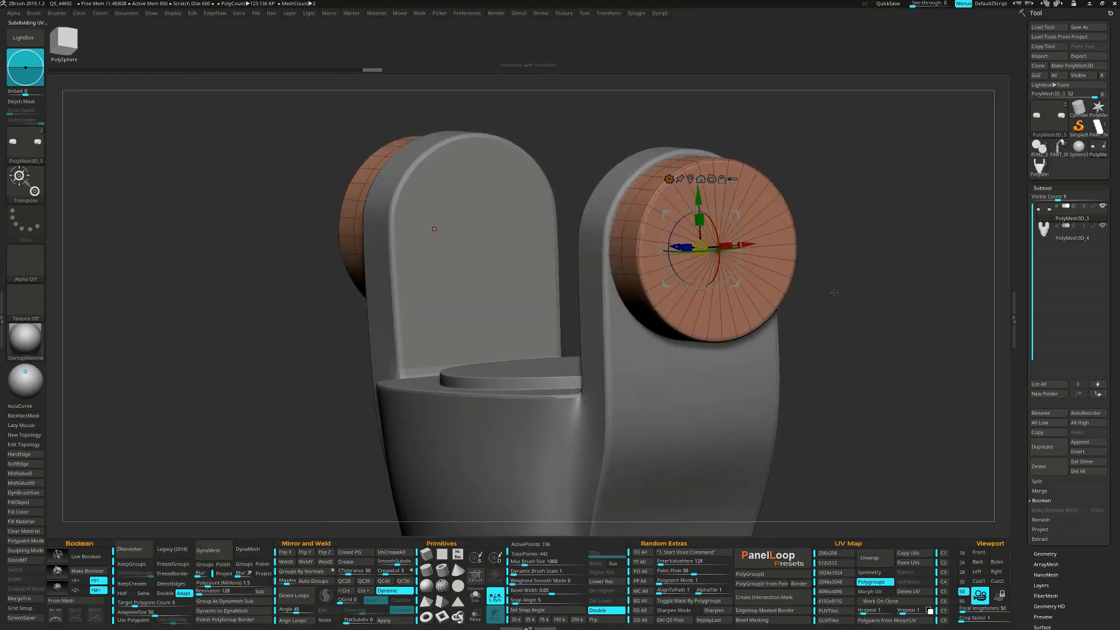
{"action": "key", "text": "Delete"}
{"action": "key", "text": "q"}
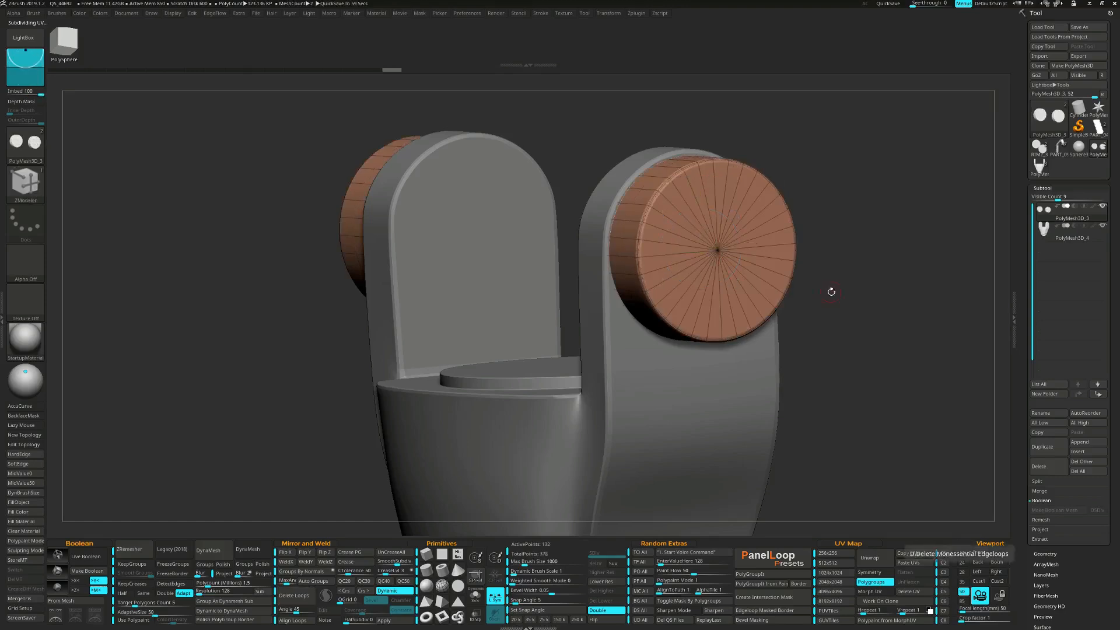
{"action": "key", "text": "space"}
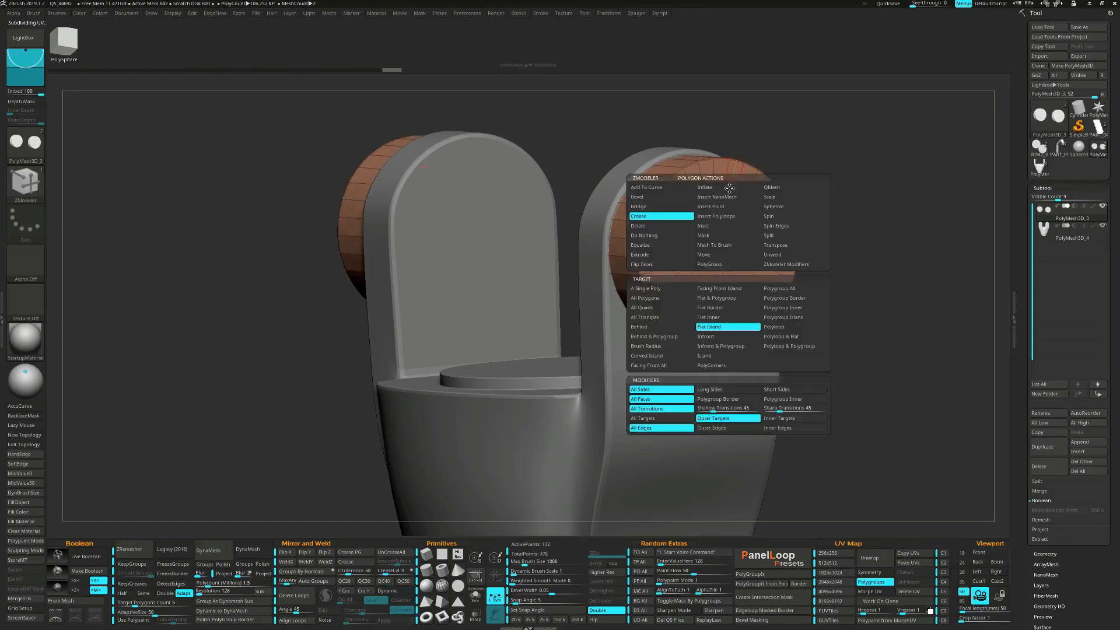
{"action": "left_click", "coordinate": [724, 226]}
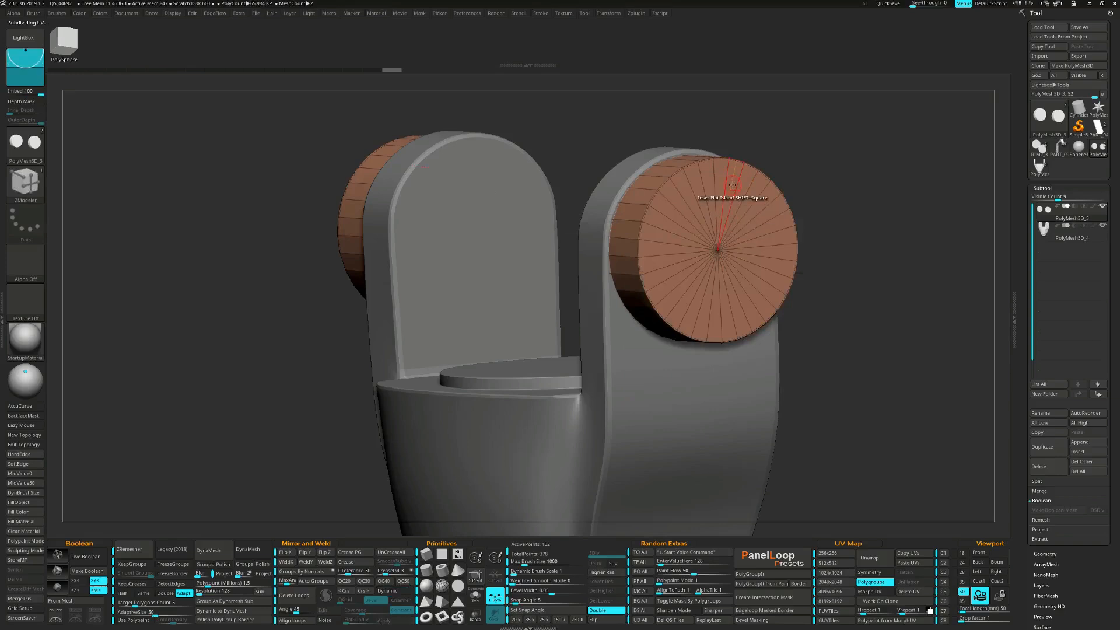
{"action": "left_click_drag", "start_coordinate": [733, 185], "coordinate": [734, 214]}
- Set the polygon action to QMesh on Polygroup Island and pull the discs' inset circular faces outward
{"action": "key", "text": "space"}
{"action": "left_click", "coordinate": [760, 210]}
{"action": "key", "text": "space"}
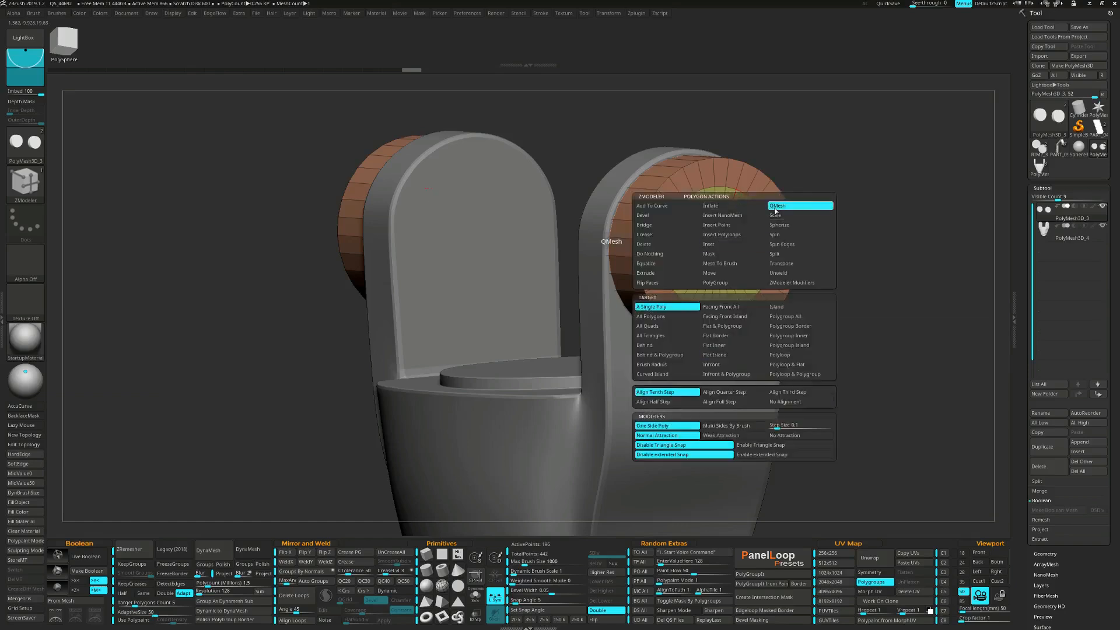
{"action": "left_click", "coordinate": [809, 348]}
{"action": "right_click_drag", "start_coordinate": [808, 349], "coordinate": [863, 371]}
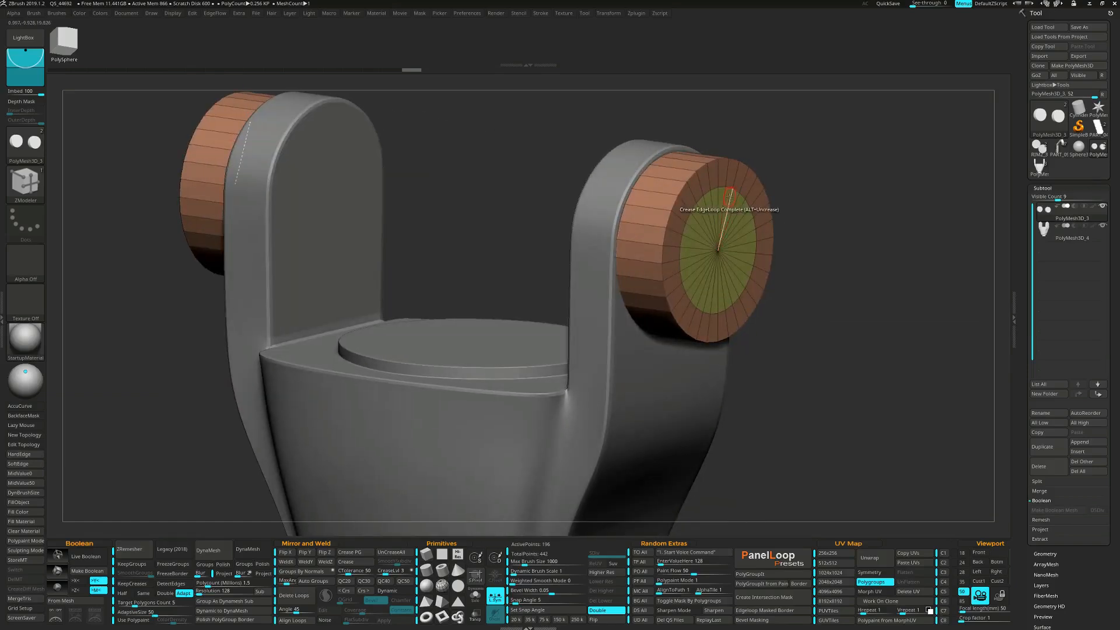
{"action": "left_click_drag", "start_coordinate": [729, 196], "coordinate": [747, 202]}
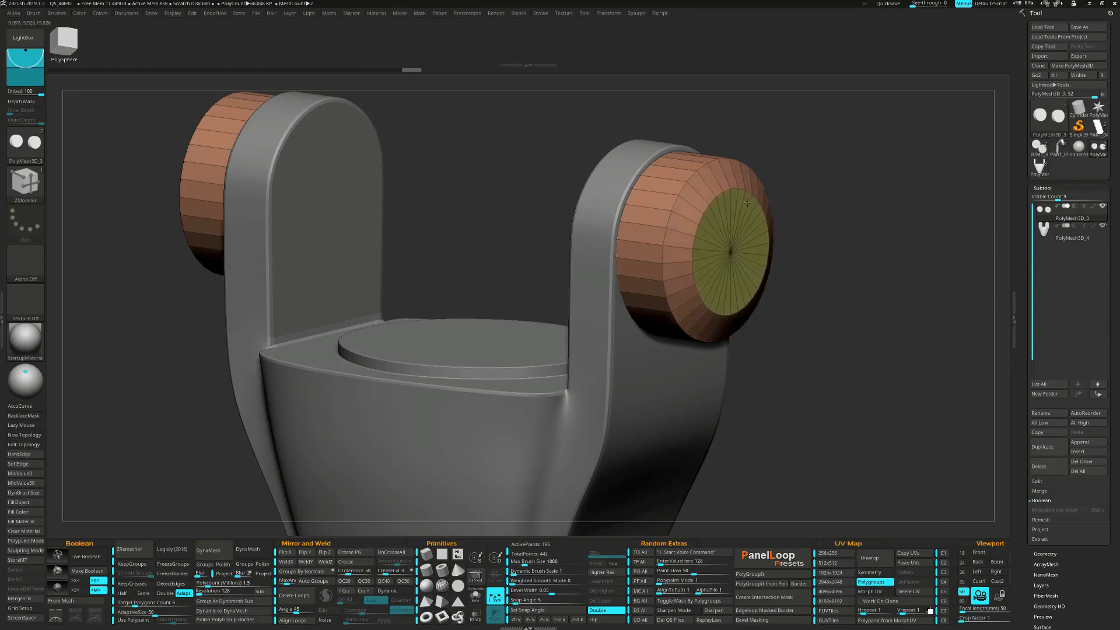
- Rotate the discs slightly in side view and mask everything except their uppermost segments
{"action": "mouse_move", "coordinate": [859, 250]}
{"action": "left_mouse_down"}
{"action": "mouse_move", "coordinate": [842, 252]}
{"action": "mouse_move", "coordinate": [856, 251]}
{"action": "left_mouse_up"}
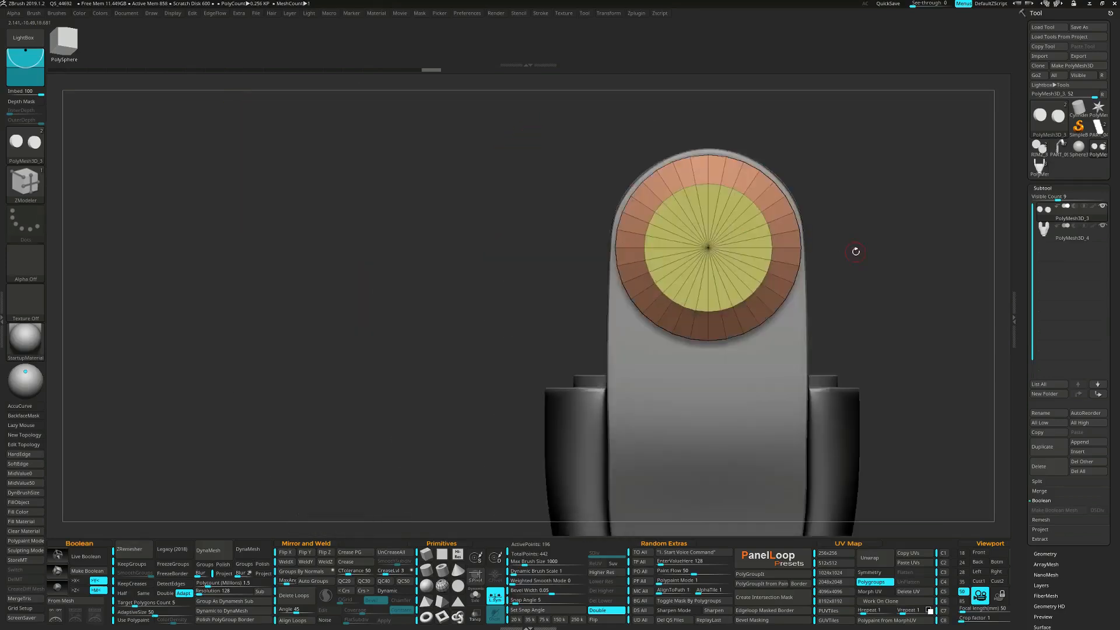
{"action": "key", "text": "w"}
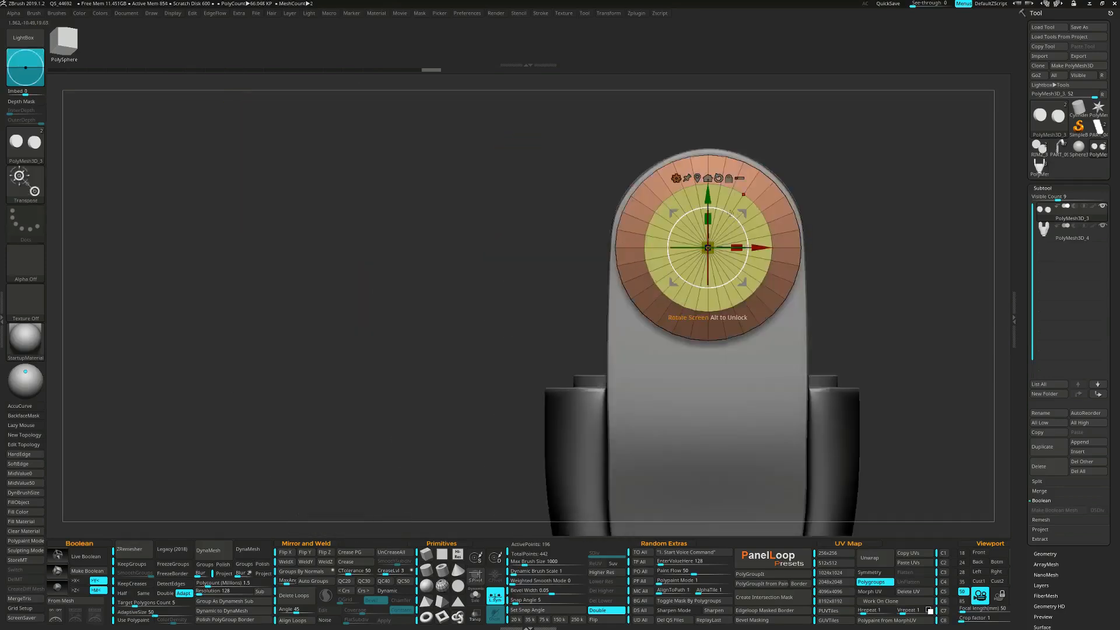
{"action": "left_click_drag", "start_coordinate": [731, 213], "coordinate": [736, 217], "text": "shift"}
{"action": "left_click_drag", "start_coordinate": [847, 241], "coordinate": [854, 255]}
{"action": "left_click_drag", "start_coordinate": [845, 196], "coordinate": [844, 250], "text": "alt"}
{"action": "mouse_move", "coordinate": [713, 102]}
{"action": "left_mouse_down", "text": "alt"}
{"action": "mouse_move", "coordinate": [696, 132]}
{"action": "mouse_move", "coordinate": [657, 157]}
{"action": "mouse_move", "coordinate": [726, 209]}
{"action": "mouse_move", "coordinate": [751, 212]}
{"action": "left_mouse_up", "text": "alt"}
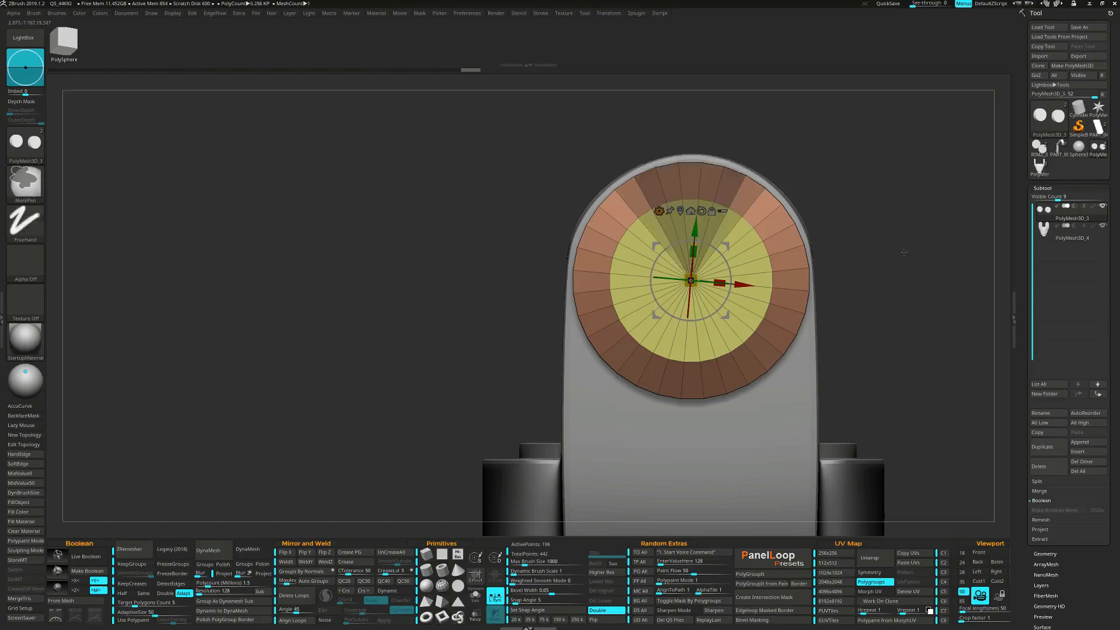
{"action": "left_click", "coordinate": [905, 250], "text": "ctrl"}
- Reset the gizmo's orientation and extrude the discs' unmasked top segments upward
{"action": "left_click", "coordinate": [701, 211]}
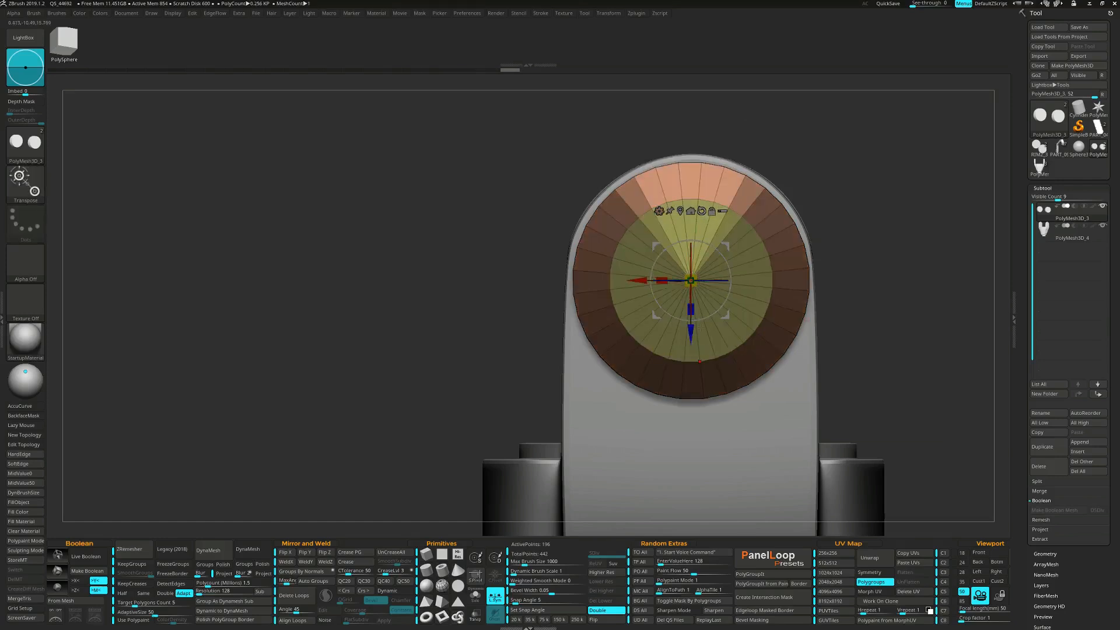
{"action": "left_click_drag", "start_coordinate": [691, 330], "coordinate": [690, 304]}
{"action": "right_click_drag", "start_coordinate": [753, 295], "coordinate": [792, 271]}
{"action": "left_click", "coordinate": [688, 185]}
{"action": "right_click_drag", "start_coordinate": [720, 178], "coordinate": [717, 241], "text": "alt"}
{"action": "left_click_drag", "start_coordinate": [716, 215], "coordinate": [714, 215]}
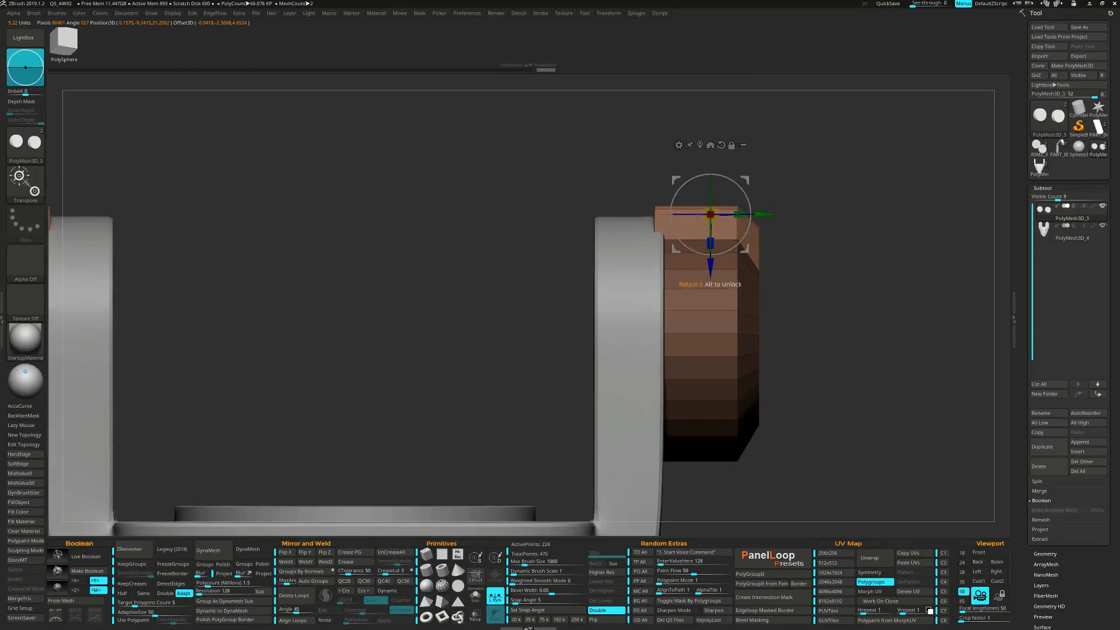
{"action": "right_click_drag", "start_coordinate": [892, 309], "coordinate": [730, 228], "text": "alt"}
- Flatten the raised segments with the transpose line and extrude them into flat-topped blocks above the discs
{"action": "key", "text": "y"}
{"action": "left_click", "coordinate": [687, 191]}
{"action": "left_click_drag", "start_coordinate": [693, 179], "coordinate": [701, 248]}
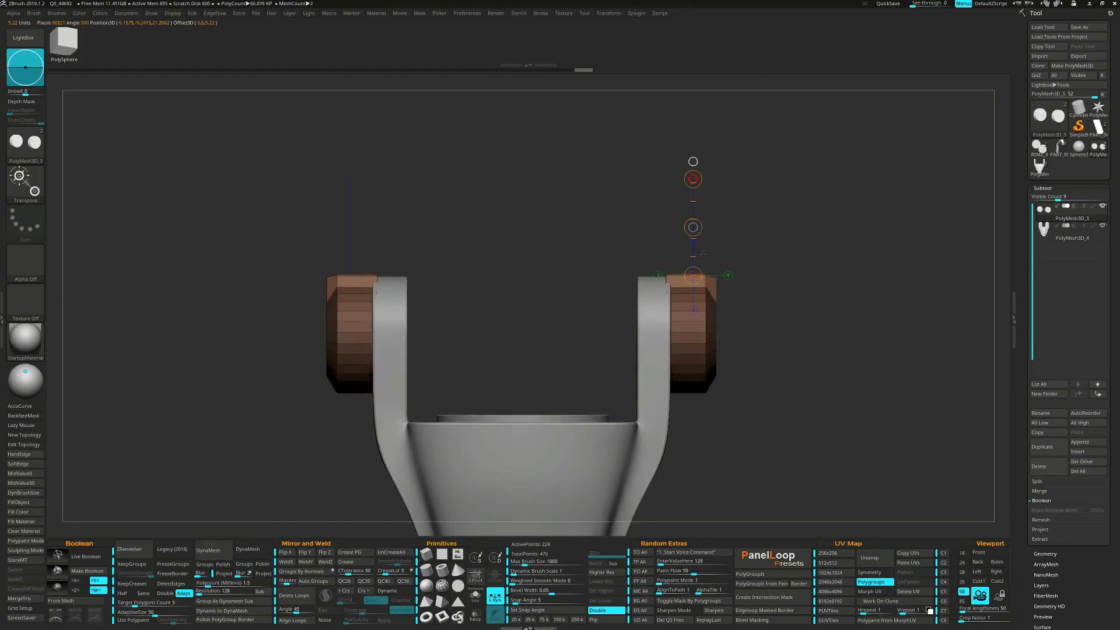
{"action": "right_click_drag", "start_coordinate": [694, 274], "coordinate": [800, 322], "text": "ctrl"}
{"action": "key", "text": "y"}
{"action": "mouse_move", "coordinate": [694, 318]}
{"action": "left_mouse_down"}
{"action": "mouse_move", "coordinate": [701, 342]}
{"action": "mouse_move", "coordinate": [694, 320]}
{"action": "left_mouse_up"}
- Isolate the discs subtool and stitch the stray points together along the block's base on the flat inner disc face
{"action": "key", "text": "shift+s"}
{"action": "left_click_drag", "start_coordinate": [760, 328], "coordinate": [806, 326]}
{"action": "right_click_drag", "start_coordinate": [807, 326], "coordinate": [810, 340], "text": "ctrl"}
{"action": "key", "text": "q"}
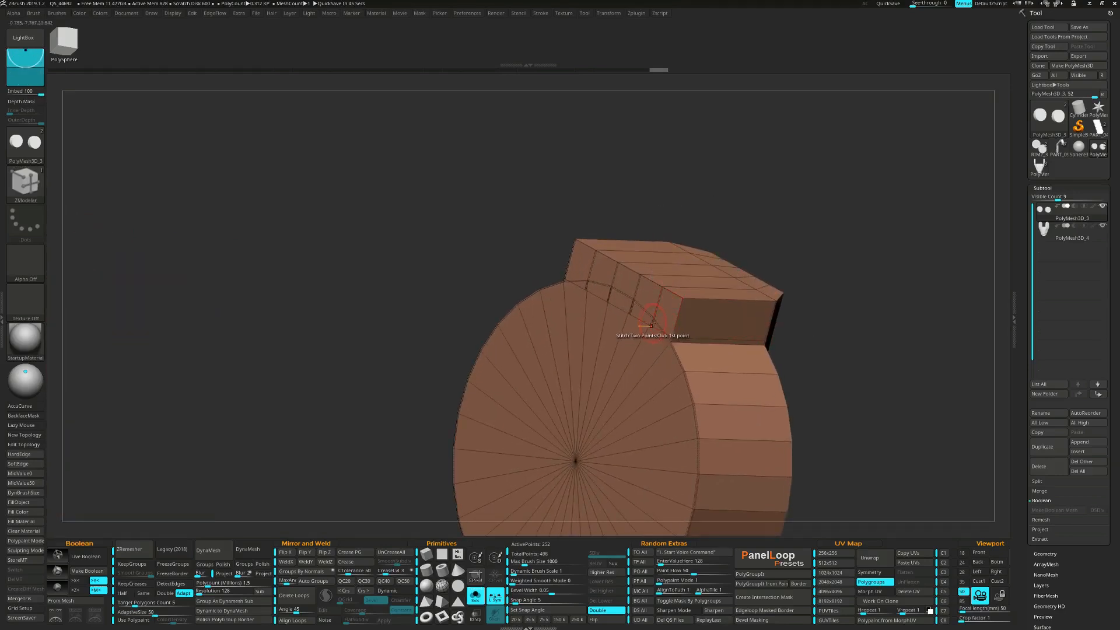
{"action": "right_click_drag", "start_coordinate": [651, 315], "coordinate": [668, 350], "text": "ctrl"}
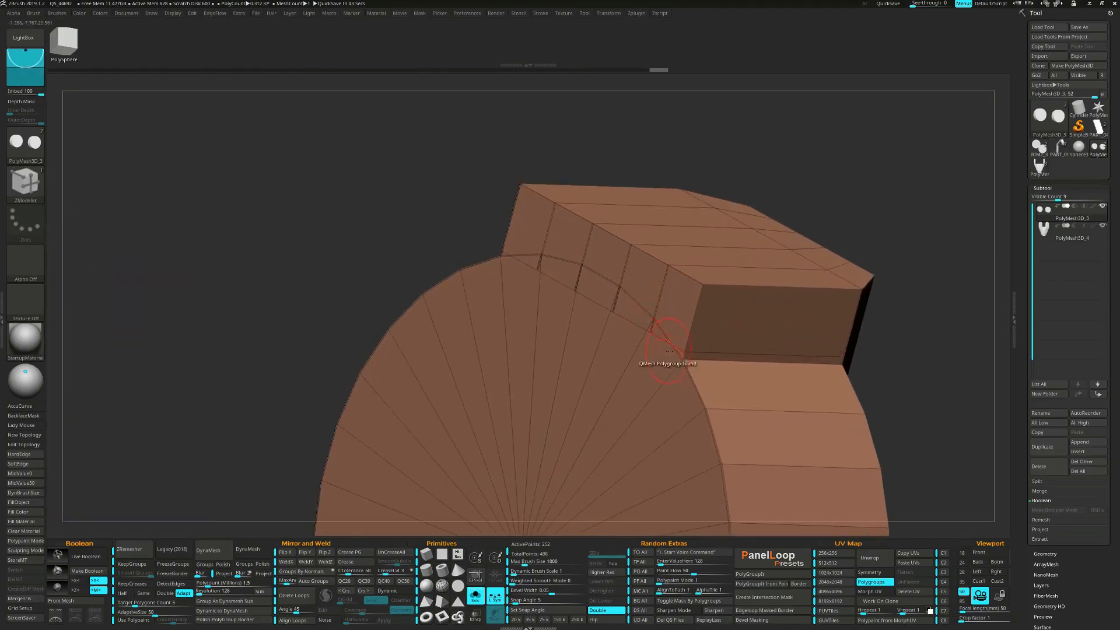
{"action": "left_click", "coordinate": [684, 351]}
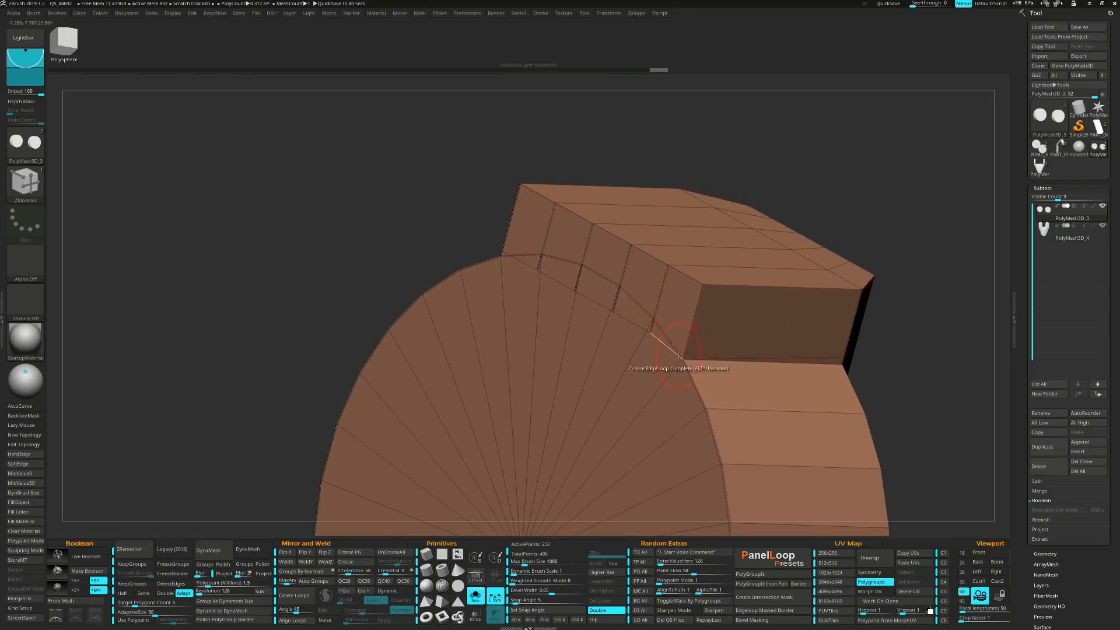
{"action": "left_click", "coordinate": [653, 319]}
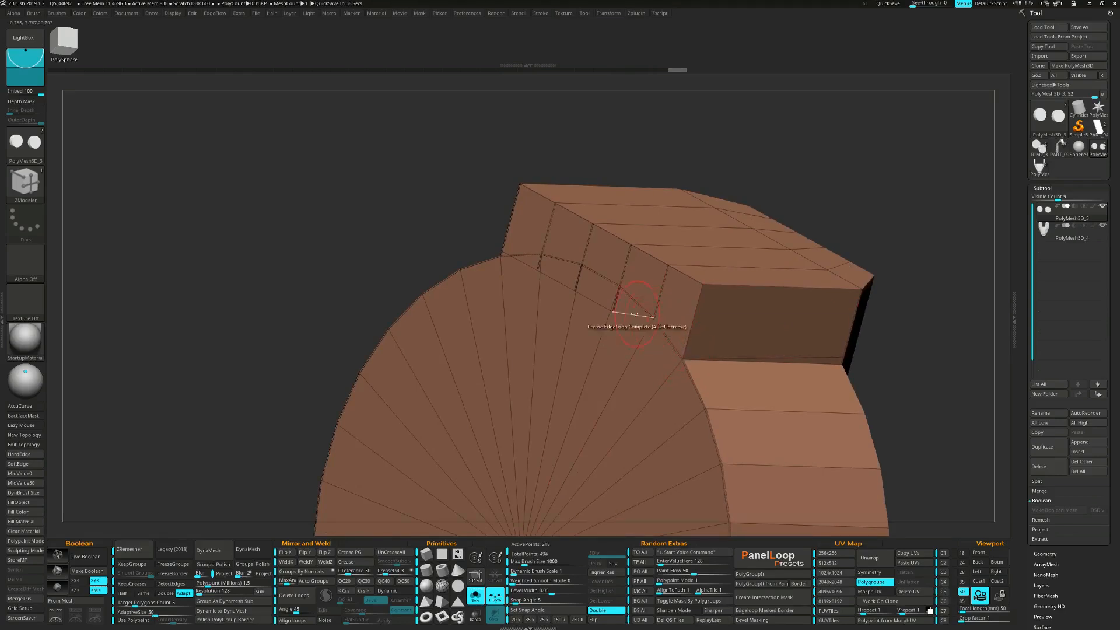
{"action": "left_click", "coordinate": [574, 290]}
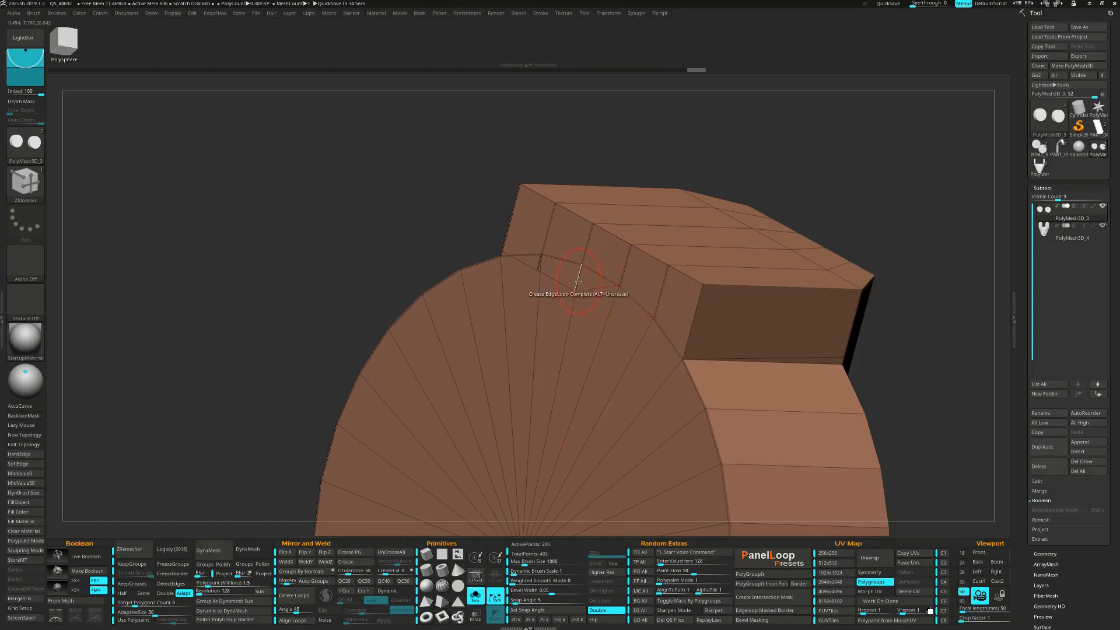
{"action": "left_click", "coordinate": [581, 264]}
{"action": "left_click", "coordinate": [538, 269]}
{"action": "left_click", "coordinate": [541, 255]}
{"action": "right_click_drag", "start_coordinate": [512, 244], "coordinate": [562, 284]}
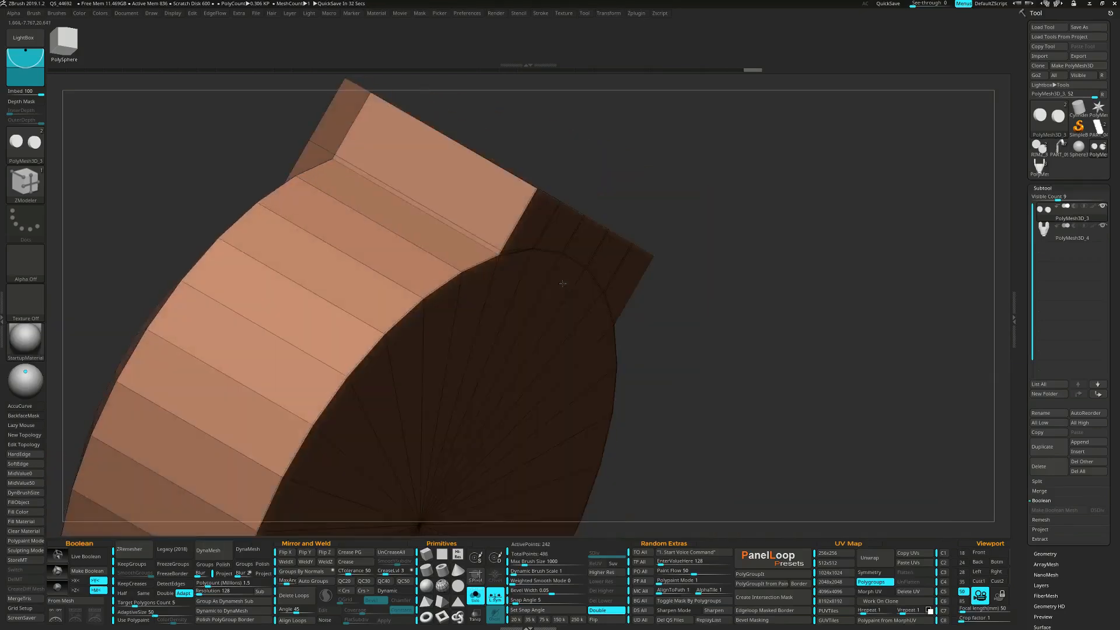
- Stitch the remaining duplicate points at the block's base on the rim and the outer side of the disc
{"action": "left_click", "coordinate": [499, 251]}
{"action": "right_click_drag", "start_coordinate": [308, 120], "coordinate": [590, 280], "text": "alt"}
{"action": "left_click", "coordinate": [603, 287]}
{"action": "left_click", "coordinate": [600, 295]}
{"action": "right_click_drag", "start_coordinate": [373, 222], "coordinate": [646, 292]}
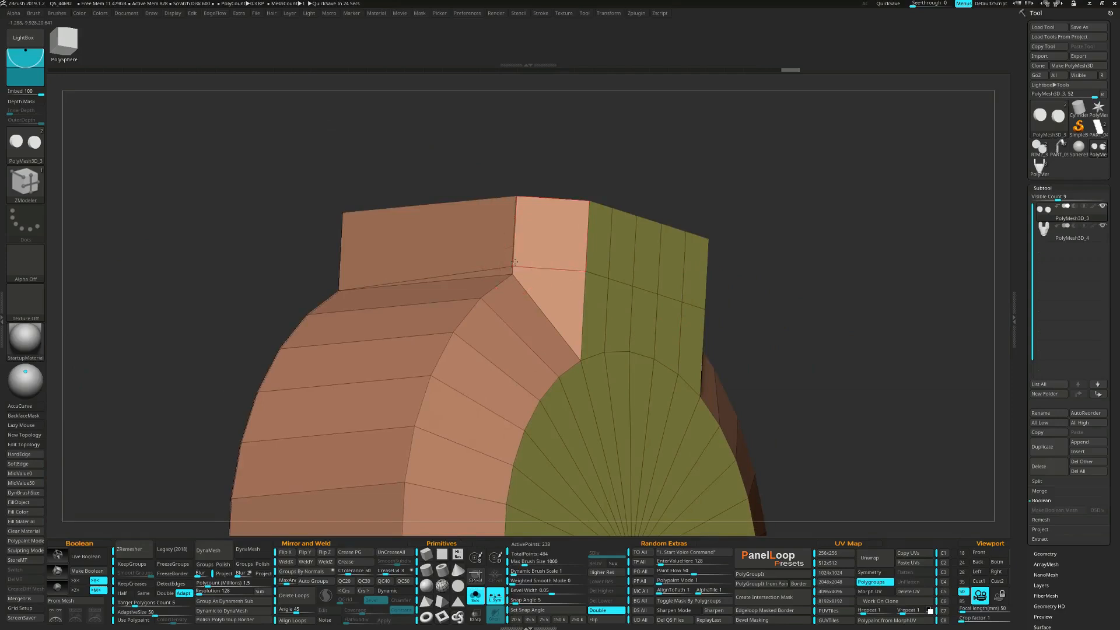
{"action": "left_click", "coordinate": [513, 267]}
- Leave solo display, raise the blocks' top faces slightly with the gizmo and clear the mask
{"action": "right_click_drag", "start_coordinate": [513, 192], "coordinate": [706, 299], "text": "ctrl"}
{"action": "key", "text": "shift+s"}
{"action": "key", "text": "w"}
{"action": "left_click_drag", "start_coordinate": [705, 313], "coordinate": [711, 313]}
{"action": "mouse_move", "coordinate": [741, 325]}
{"action": "right_mouse_down"}
{"action": "mouse_move", "coordinate": [729, 338]}
{"action": "mouse_move", "coordinate": [740, 324]}
{"action": "mouse_move", "coordinate": [744, 335]}
{"action": "right_mouse_up"}
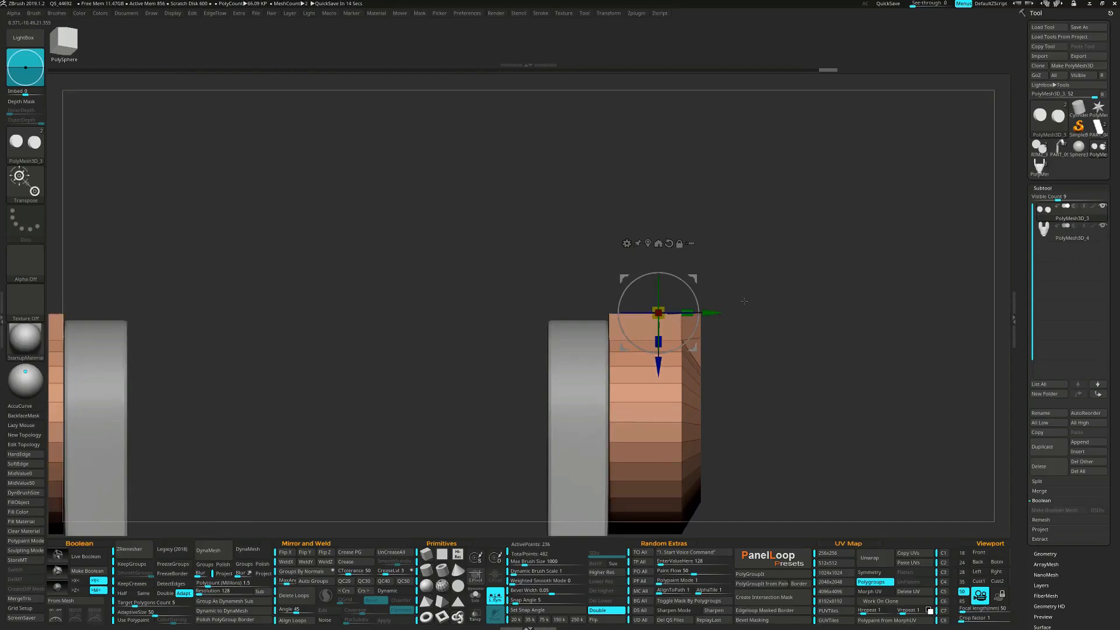
{"action": "left_click_drag", "start_coordinate": [746, 302], "coordinate": [596, 323], "text": "ctrl+alt"}
{"action": "left_click_drag", "start_coordinate": [659, 367], "coordinate": [660, 360]}
{"action": "left_click", "coordinate": [797, 341], "text": "ctrl"}
- Set the QMesh target to Flat Island and pull the blocks' top faces up into detached pieces
{"action": "key", "text": "q"}
{"action": "mouse_move", "coordinate": [799, 342]}
{"action": "left_mouse_down"}
{"action": "mouse_move", "coordinate": [773, 345]}
{"action": "mouse_move", "coordinate": [753, 368]}
{"action": "left_mouse_up"}
{"action": "key", "text": "space"}
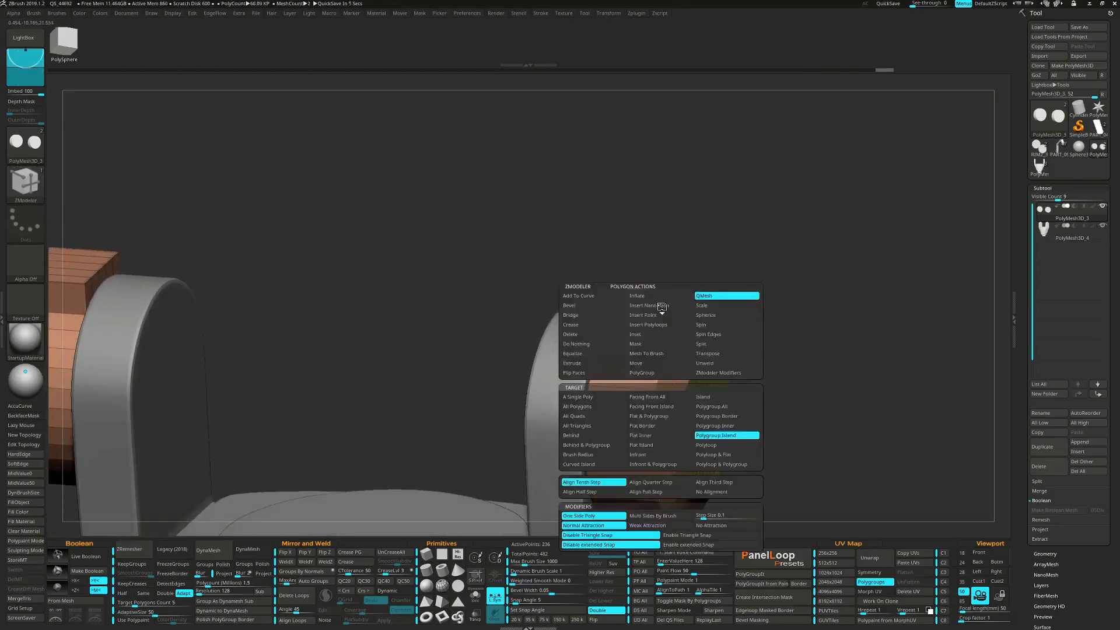
{"action": "left_click", "coordinate": [668, 445]}
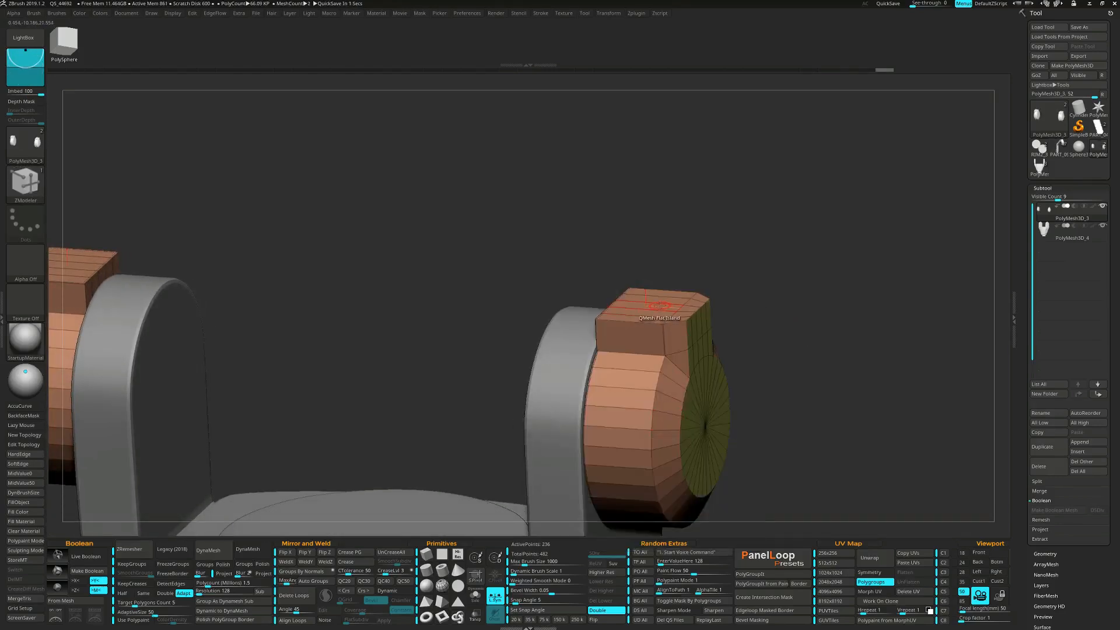
{"action": "left_click_drag", "start_coordinate": [658, 307], "coordinate": [647, 254]}
{"action": "left_click", "coordinate": [647, 254]}
{"action": "key", "text": "ctrl+z"}
- Mask the discs, turn the detached pieces sideways, stretch them toward the middle above the prongs and clear the mask
{"action": "left_click_drag", "start_coordinate": [734, 265], "coordinate": [647, 218], "text": "shift"}
{"action": "left_click_drag", "start_coordinate": [555, 186], "coordinate": [774, 290], "text": "ctrl"}
{"action": "left_click", "coordinate": [772, 285], "text": "ctrl"}
{"action": "key", "text": "w"}
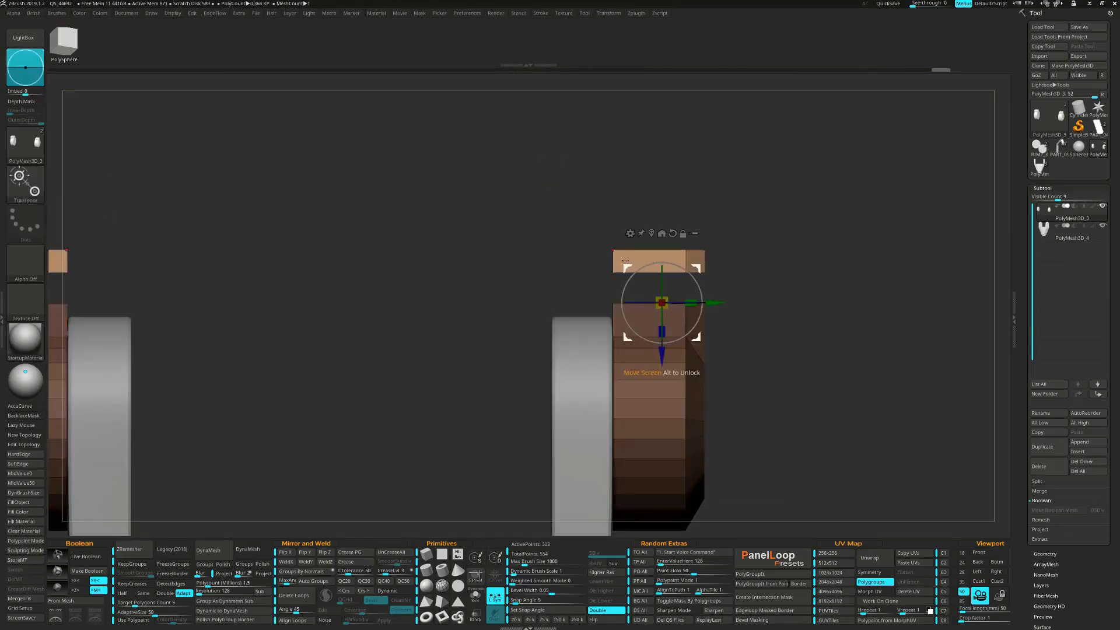
{"action": "left_click", "coordinate": [651, 233]}
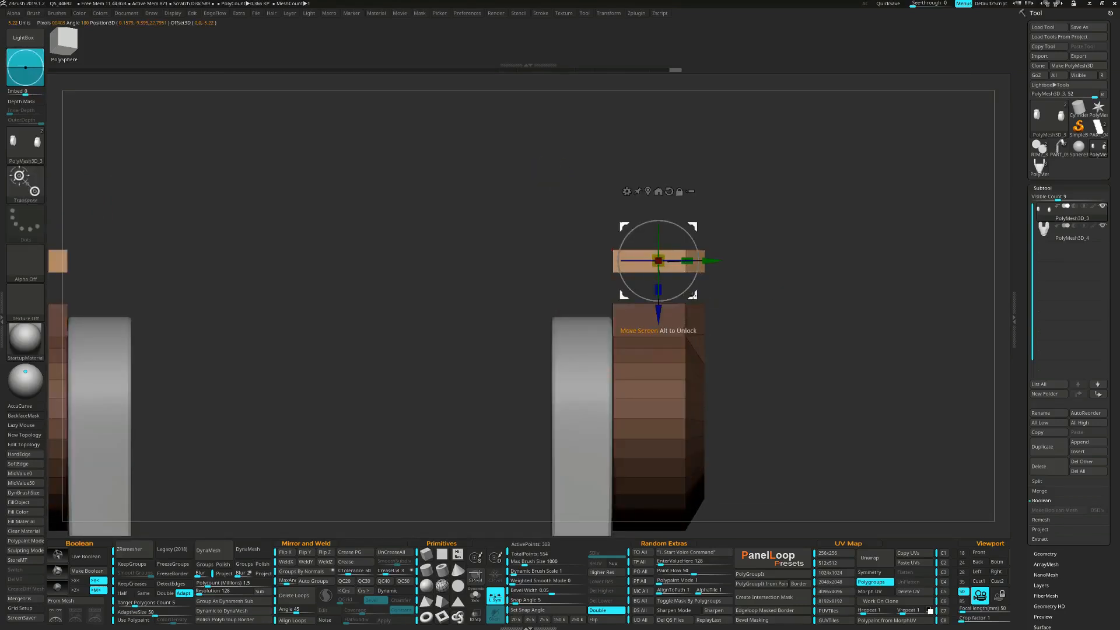
{"action": "left_click_drag", "start_coordinate": [692, 296], "coordinate": [639, 244], "text": "alt"}
{"action": "right_click_drag", "start_coordinate": [695, 245], "coordinate": [778, 299], "text": "ctrl"}
{"action": "left_click_drag", "start_coordinate": [724, 322], "coordinate": [613, 283]}
{"action": "left_click_drag", "start_coordinate": [574, 351], "coordinate": [545, 325], "text": "ctrl"}
- Bridge the two detached pieces into one crossbar with ZModeler and remove the extra edge loops, keeping one at the centre
{"action": "key", "text": "b"}
{"action": "key", "text": "z"}
{"action": "key", "text": "m"}
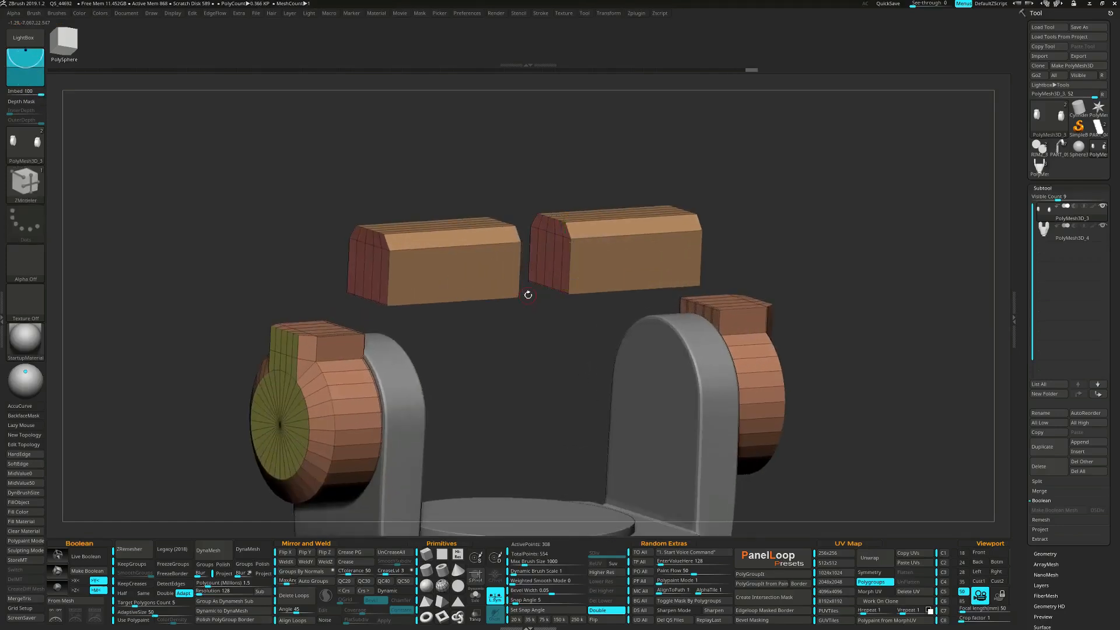
{"action": "left_click", "coordinate": [554, 255]}
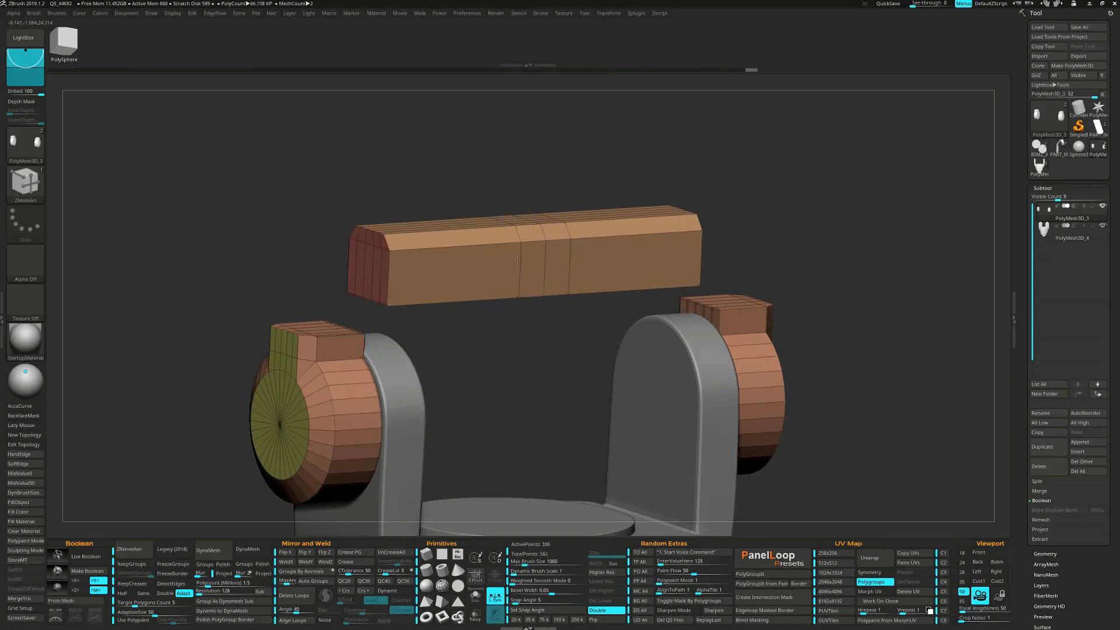
{"action": "key", "text": "space"}
{"action": "left_click", "coordinate": [565, 282]}
{"action": "left_click", "coordinate": [568, 283]}
{"action": "left_click_drag", "start_coordinate": [572, 315], "coordinate": [607, 320]}
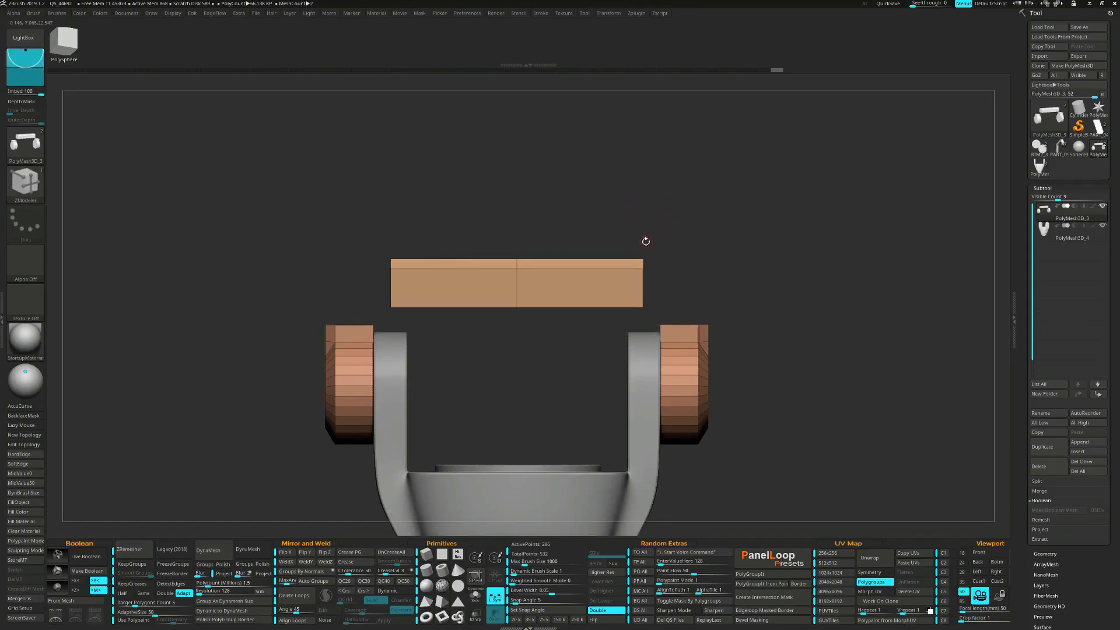
- Delete the crossbar's end faces to open its ends and raise the crossbar slightly above the discs
{"action": "left_click_drag", "start_coordinate": [629, 215], "coordinate": [746, 312], "text": "ctrl+shift"}
{"action": "left_click_drag", "start_coordinate": [795, 268], "coordinate": [817, 327], "text": "ctrl+shift"}
{"action": "key", "text": "ctrl+Delete"}
{"action": "left_click_drag", "start_coordinate": [734, 300], "coordinate": [723, 272], "text": "shift"}
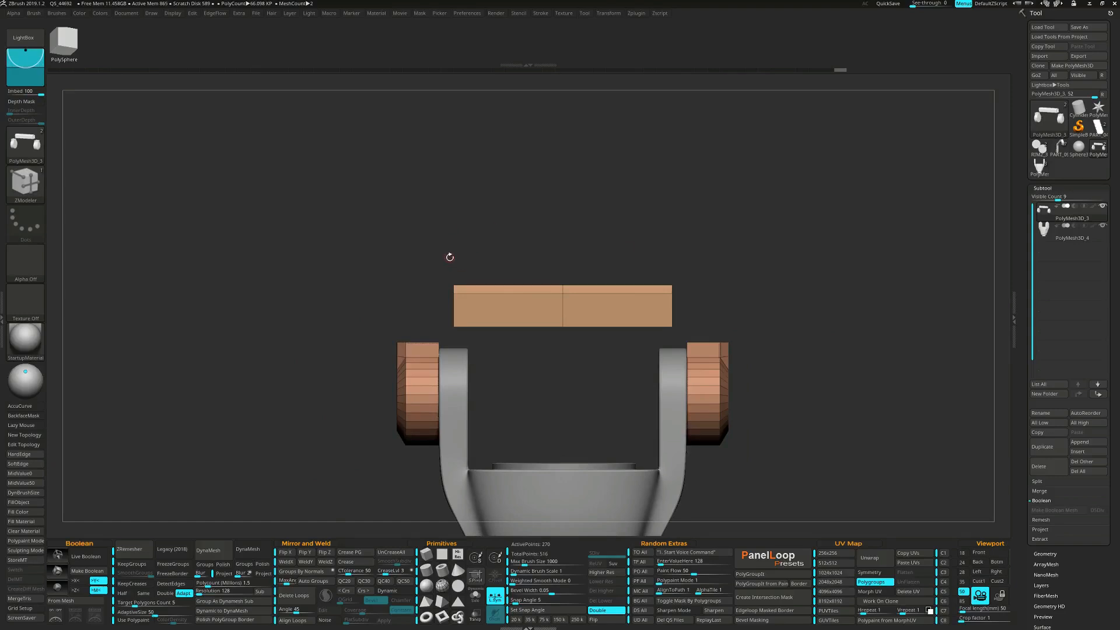
{"action": "left_click_drag", "start_coordinate": [450, 256], "coordinate": [680, 336], "text": "ctrl+shift"}
{"action": "key", "text": "w"}
{"action": "left_click_drag", "start_coordinate": [590, 274], "coordinate": [591, 267]}
- Bridge the crossbar's open ends to the blocks on top of the discs using Two Holes to form a handle
{"action": "key", "text": "q"}
{"action": "left_click_drag", "start_coordinate": [691, 290], "coordinate": [600, 328], "text": "alt"}
{"action": "key", "text": "space"}
{"action": "left_click", "coordinate": [567, 304]}
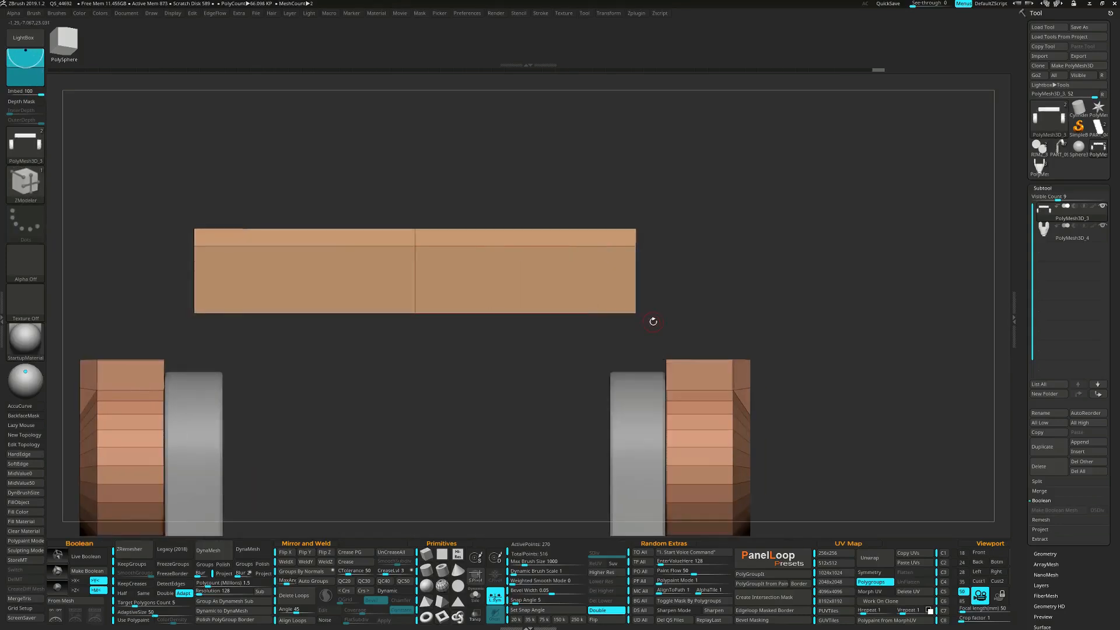
{"action": "left_click", "coordinate": [702, 362]}
{"action": "left_click_drag", "start_coordinate": [783, 393], "coordinate": [740, 351], "text": "alt"}
{"action": "left_click_drag", "start_coordinate": [825, 342], "coordinate": [797, 324]}
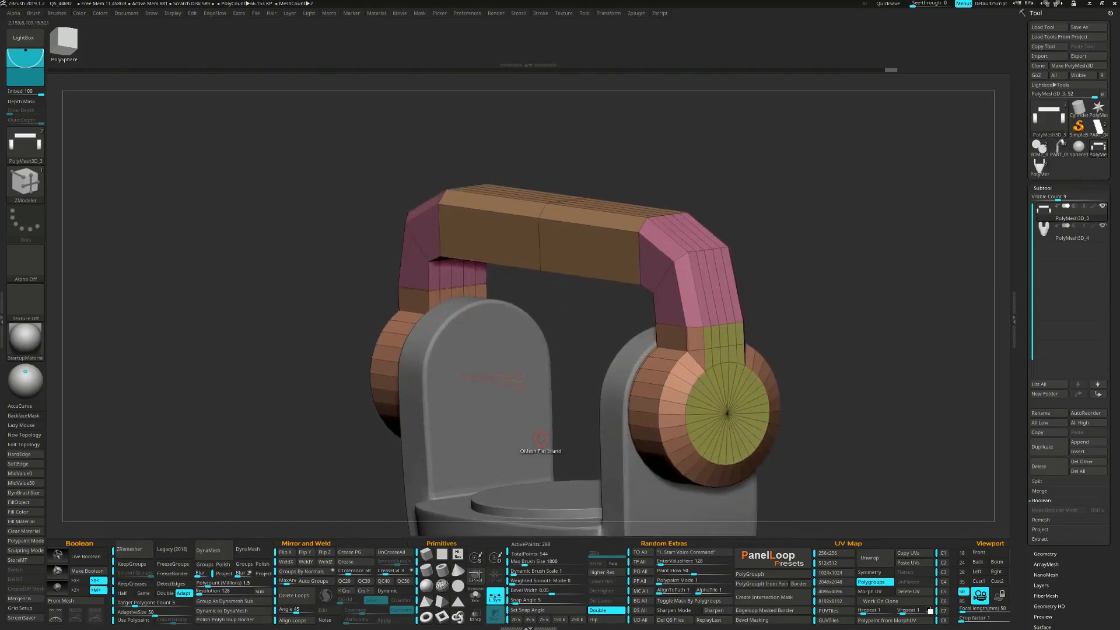
- Turn on dynamic subdivision, set the edge action to Crease on EdgeLoop Complete and uncrease the loop at the handle's bend
{"action": "left_click", "coordinate": [397, 591]}
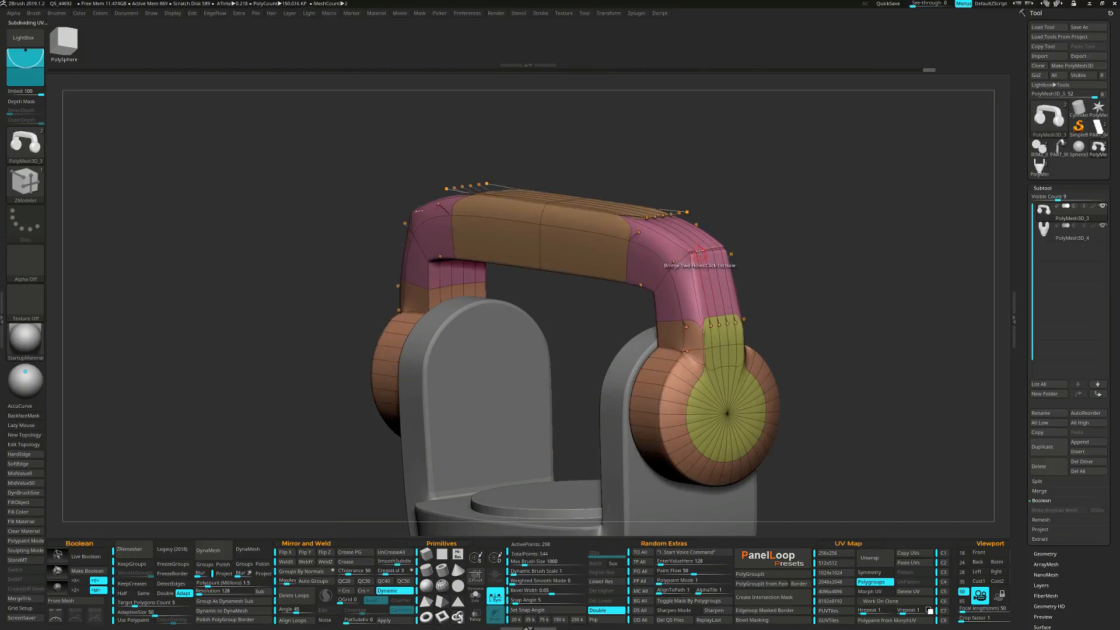
{"action": "key", "text": "space"}
{"action": "left_click", "coordinate": [633, 309]}
{"action": "left_click", "coordinate": [632, 355]}
{"action": "left_click", "coordinate": [705, 255], "text": "alt"}
{"action": "right_click_drag", "start_coordinate": [708, 296], "coordinate": [749, 348]}
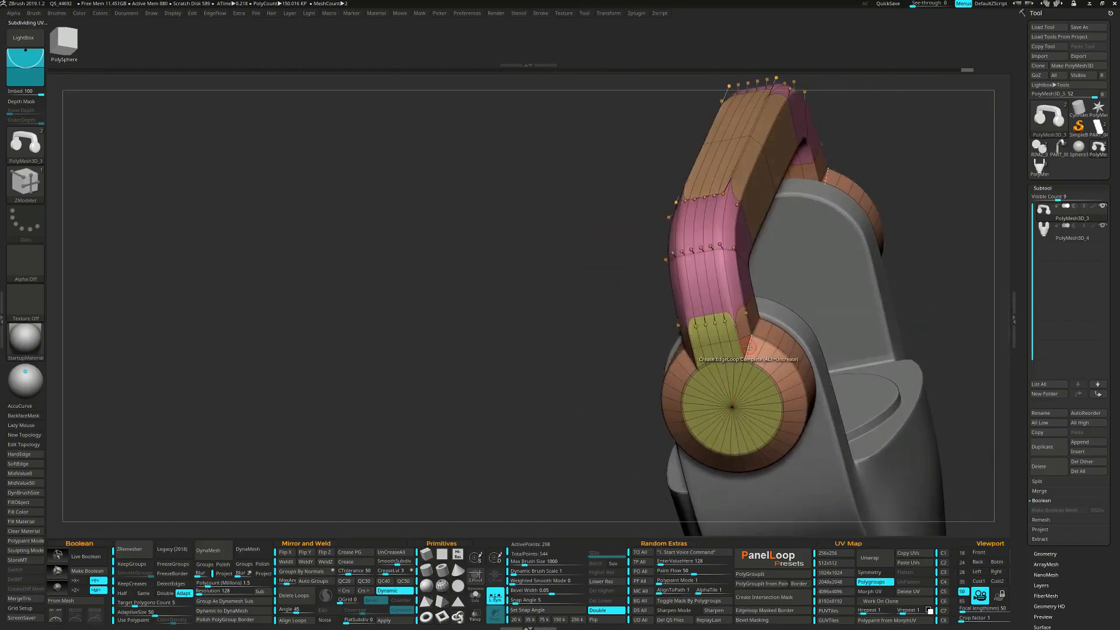
- Switch the crease target to EdgeLoop Partial and apply it to an edge on the handle
{"action": "key", "text": "space"}
{"action": "left_click", "coordinate": [724, 448]}
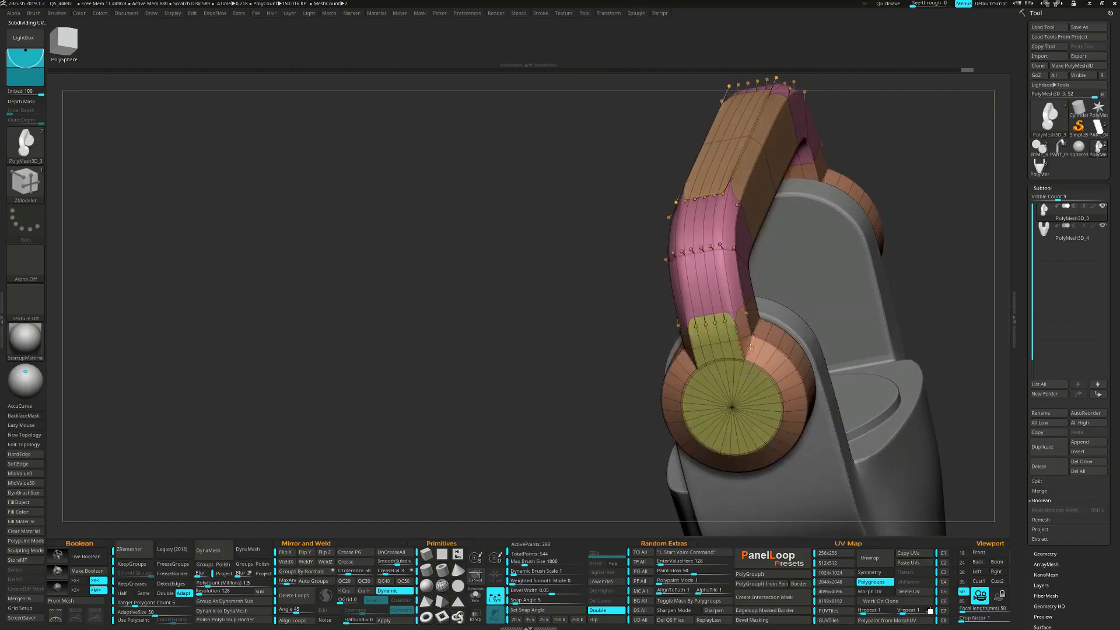
{"action": "right_click_drag", "start_coordinate": [758, 331], "coordinate": [690, 315]}
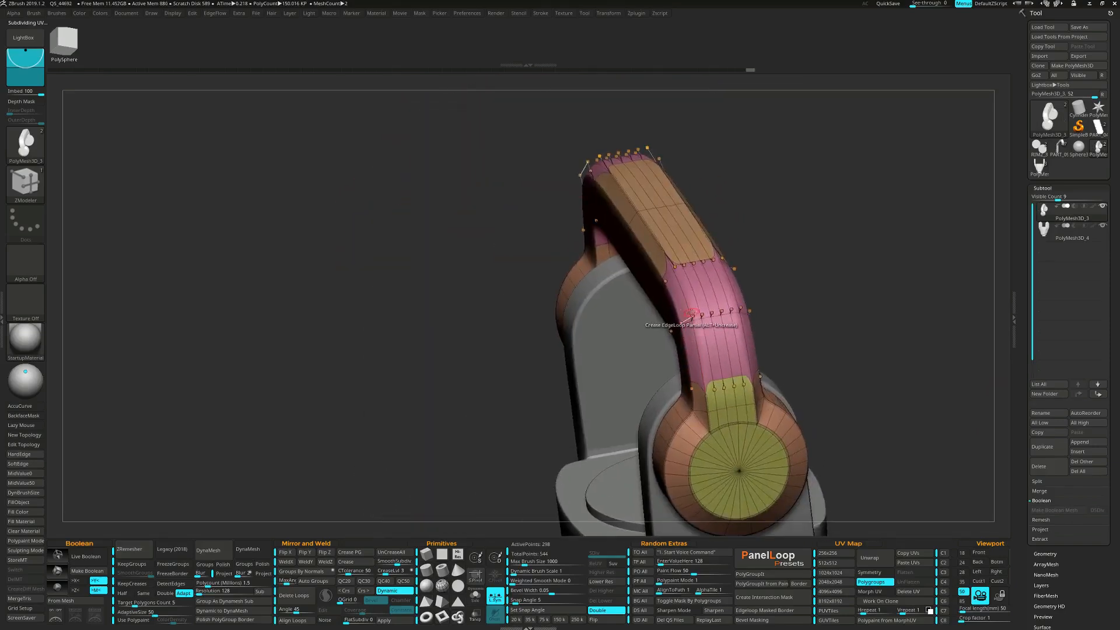
{"action": "right_click_drag", "start_coordinate": [644, 229], "coordinate": [705, 258]}
{"action": "left_click", "coordinate": [740, 225]}
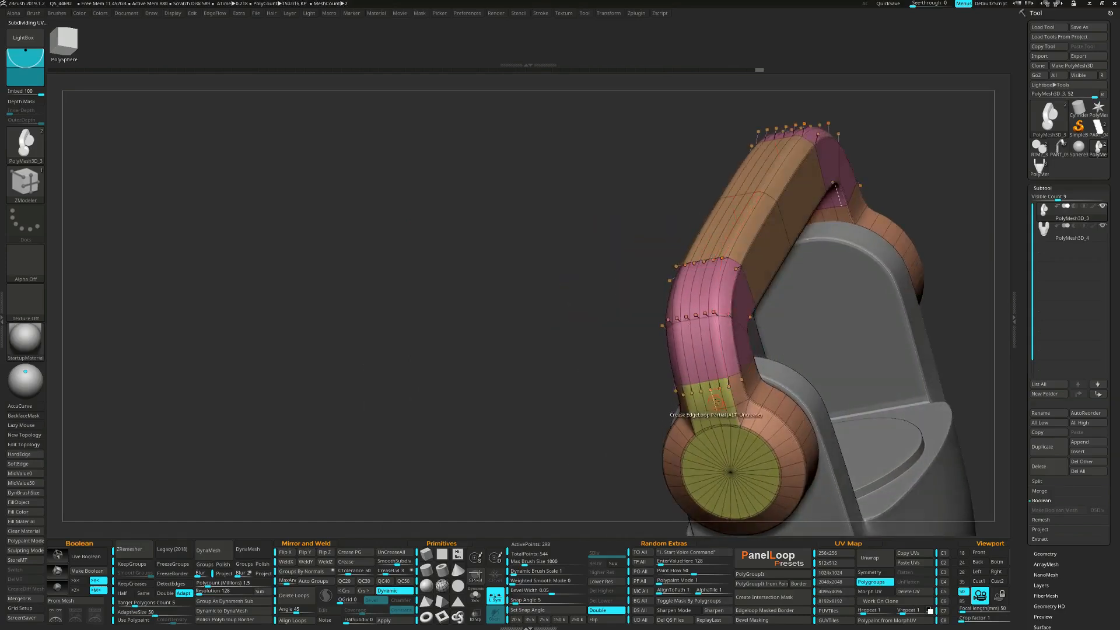
{"action": "right_click_drag", "start_coordinate": [696, 425], "coordinate": [674, 280]}
- Set the QMesh target to A Single Poly, select the centre strip of faces along the handle and pull it outward as a ridge
{"action": "key", "text": "space"}
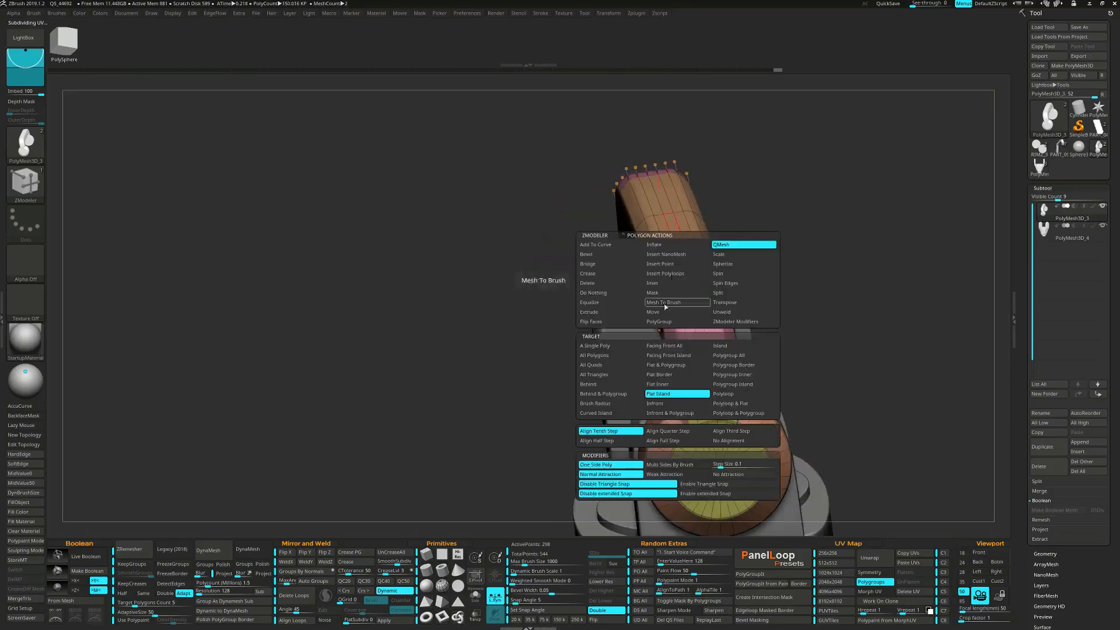
{"action": "left_click", "coordinate": [630, 345]}
{"action": "left_click", "coordinate": [678, 249], "text": "alt"}
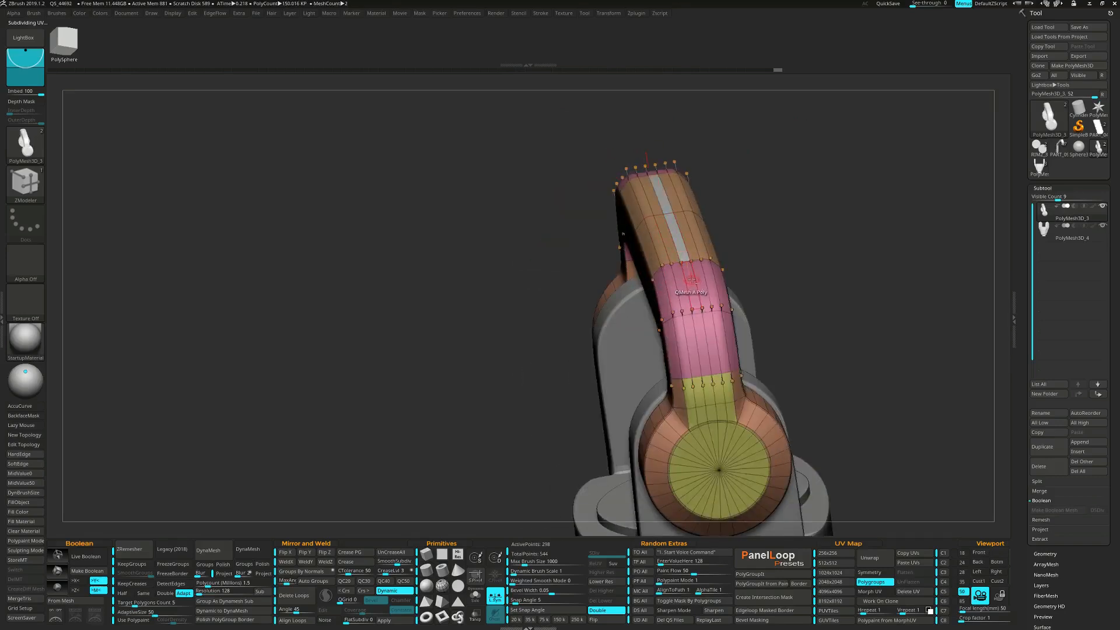
{"action": "left_click", "coordinate": [701, 333], "text": "alt"}
{"action": "right_click_drag", "start_coordinate": [677, 356], "coordinate": [717, 352]}
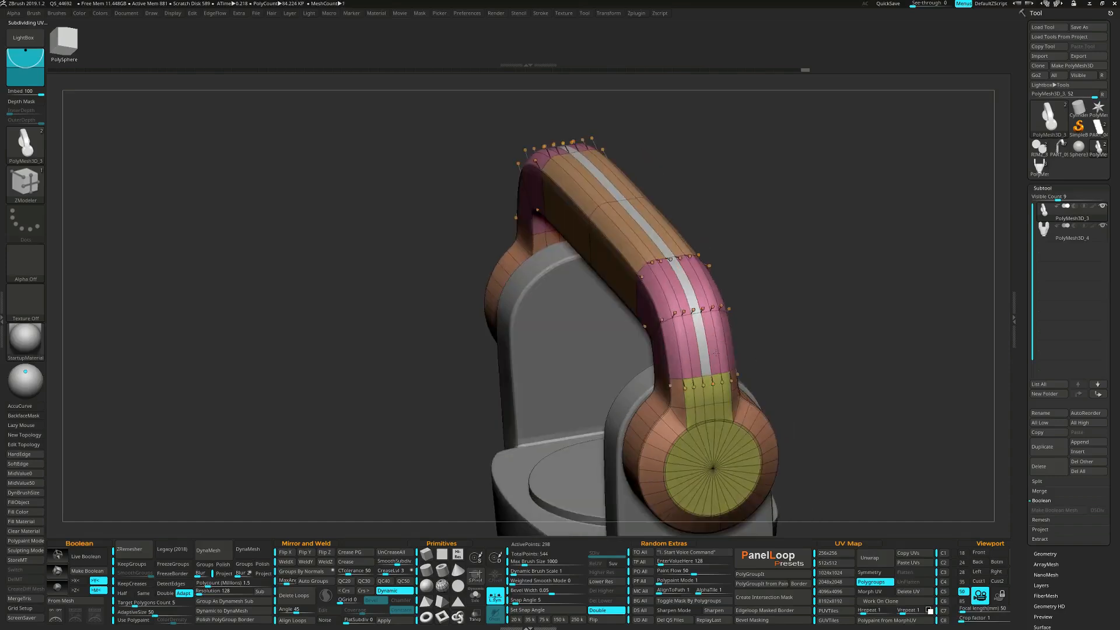
{"action": "left_click_drag", "start_coordinate": [656, 237], "coordinate": [675, 134]}
- Clip the ridge's overhanging sides flush with the outer faces of the discs using the ClipCurve brush
{"action": "right_click_drag", "start_coordinate": [729, 233], "coordinate": [822, 336]}
{"action": "right_click_drag", "start_coordinate": [838, 366], "coordinate": [853, 373], "text": "alt"}
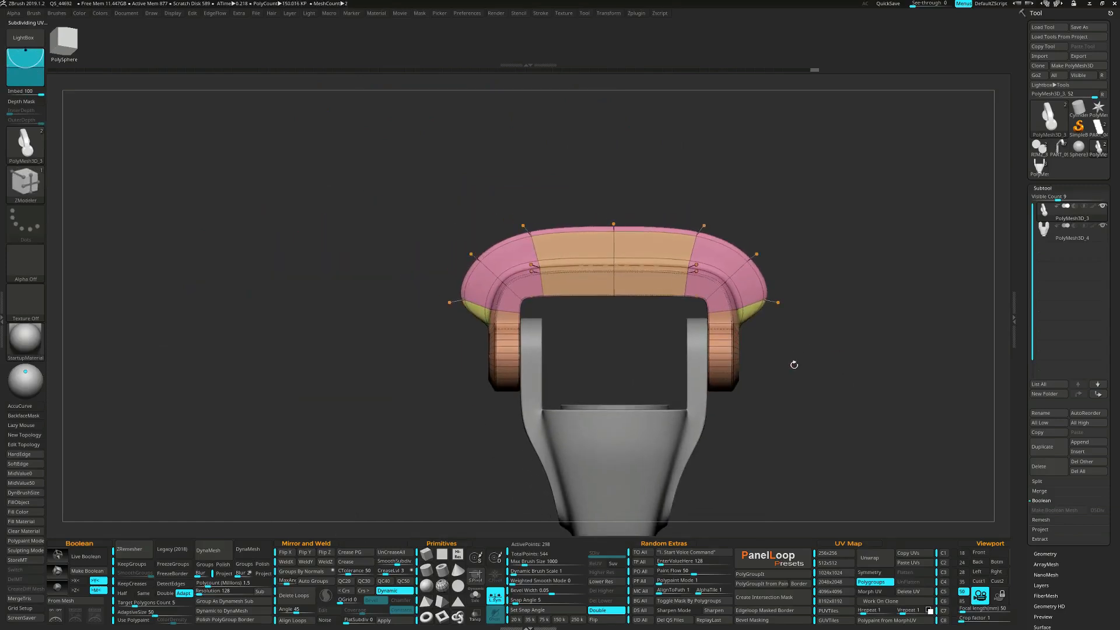
{"action": "mouse_move", "coordinate": [732, 175]}
{"action": "left_mouse_down", "text": "ctrl+shift"}
{"action": "mouse_move", "coordinate": [753, 429]}
{"action": "mouse_move", "coordinate": [731, 443]}
{"action": "mouse_move", "coordinate": [739, 453]}
{"action": "left_mouse_up", "text": "ctrl+shift"}
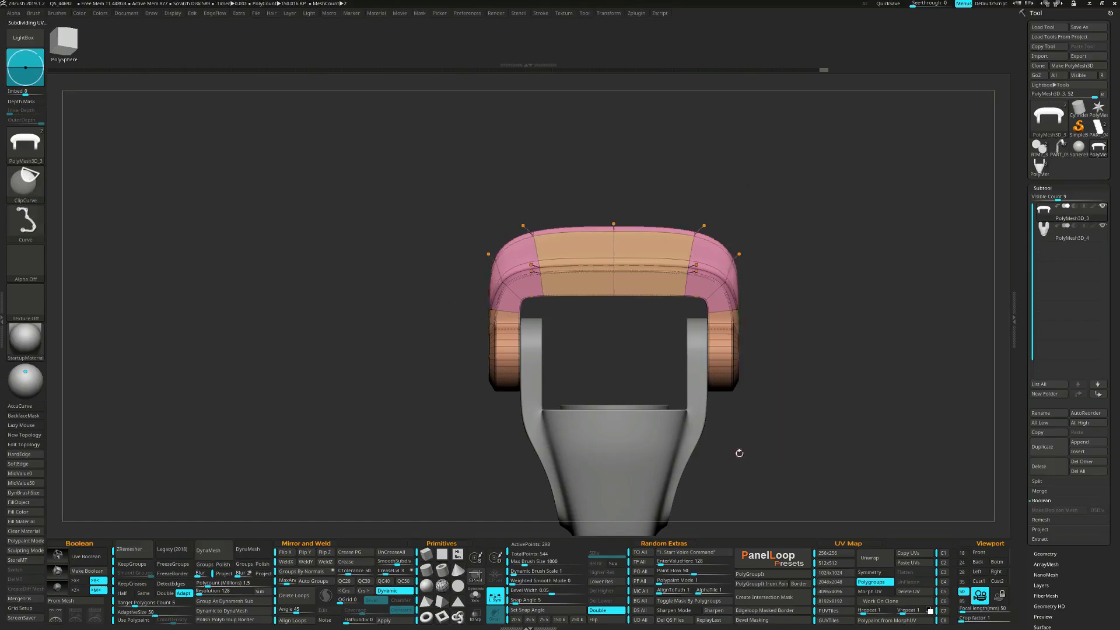
{"action": "mouse_move", "coordinate": [751, 334]}
{"action": "right_mouse_down", "text": "ctrl"}
{"action": "mouse_move", "coordinate": [789, 366]}
{"action": "mouse_move", "coordinate": [768, 376]}
{"action": "mouse_move", "coordinate": [758, 351]}
{"action": "right_mouse_up", "text": "ctrl"}
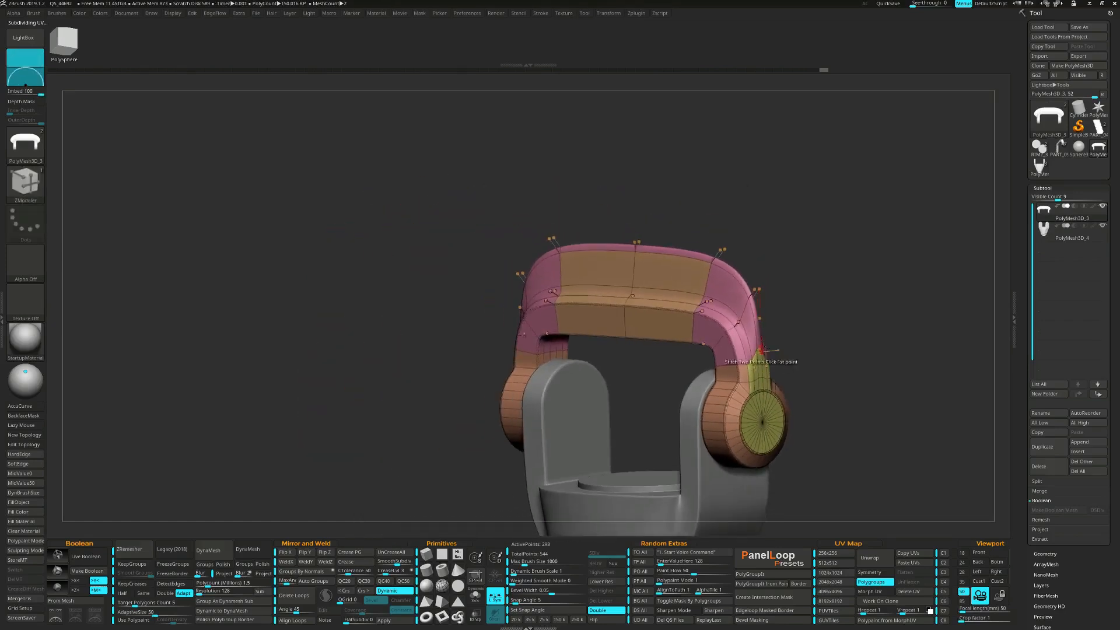
- Merge the handle's faces into a single polygroup
{"action": "key", "text": "shift"}
{"action": "key", "text": "shift+d"}
{"action": "left_click_drag", "start_coordinate": [795, 319], "coordinate": [785, 325]}
{"action": "key", "text": "d"}
{"action": "key", "text": "space"}
{"action": "left_click", "coordinate": [737, 311]}
{"action": "mouse_move", "coordinate": [814, 321]}
{"action": "left_mouse_down"}
{"action": "mouse_move", "coordinate": [730, 331]}
{"action": "mouse_move", "coordinate": [785, 321]}
{"action": "mouse_move", "coordinate": [752, 354]}
{"action": "mouse_move", "coordinate": [799, 372]}
{"action": "mouse_move", "coordinate": [815, 329]}
{"action": "mouse_move", "coordinate": [806, 373]}
{"action": "mouse_move", "coordinate": [765, 389]}
{"action": "left_mouse_up"}
{"action": "key", "text": "ctrl+w"}
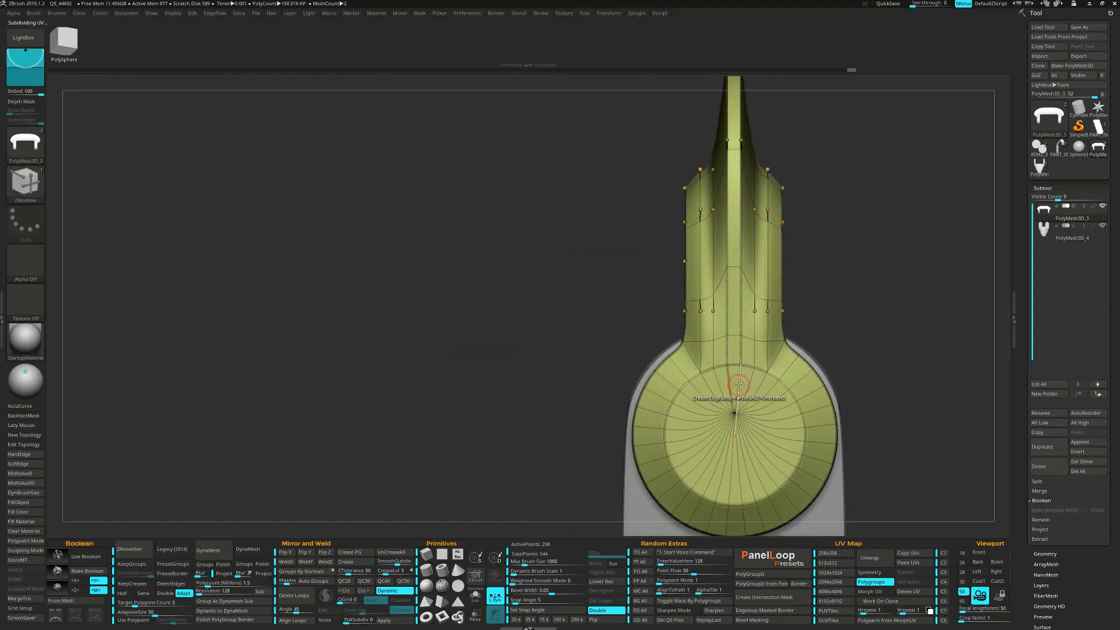
- Set the crease target to Edge and uncrease the edges near the top of the disc, below the ridge
{"action": "key", "text": "space"}
{"action": "left_click", "coordinate": [684, 485]}
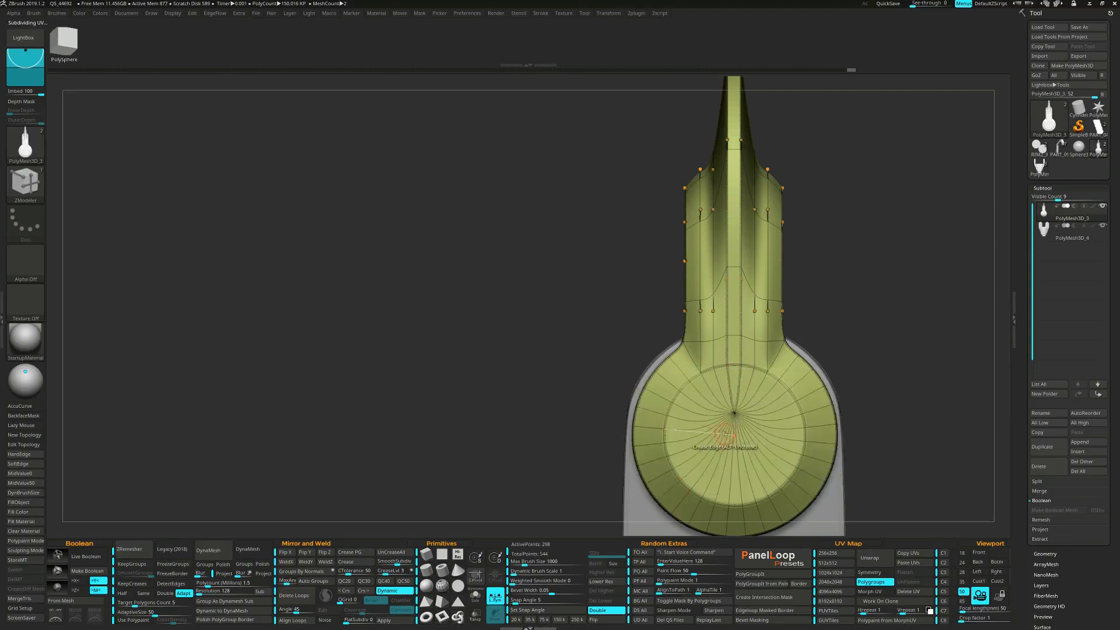
{"action": "left_click", "coordinate": [732, 392], "text": "alt"}
{"action": "left_click", "coordinate": [739, 402], "text": "alt"}
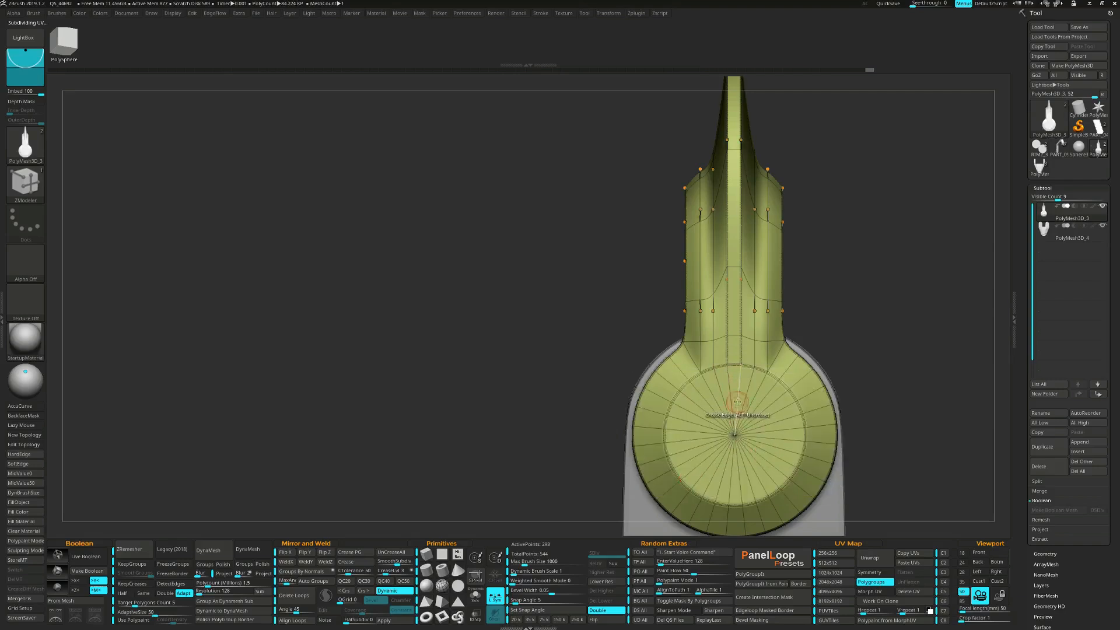
- Mask the whole handle except the two side rails flanking the central ridge
{"action": "right_click_drag", "start_coordinate": [734, 397], "coordinate": [762, 398], "text": "ctrl"}
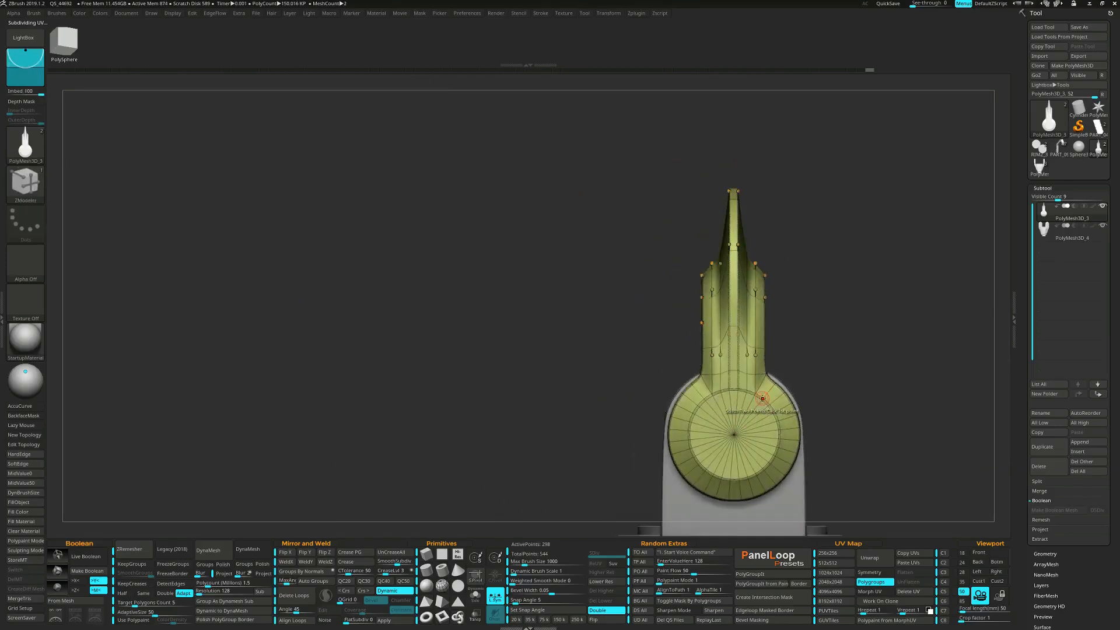
{"action": "mouse_move", "coordinate": [681, 213]}
{"action": "left_mouse_down", "text": "ctrl"}
{"action": "mouse_move", "coordinate": [698, 348]}
{"action": "mouse_move", "coordinate": [717, 362]}
{"action": "left_mouse_up", "text": "ctrl"}
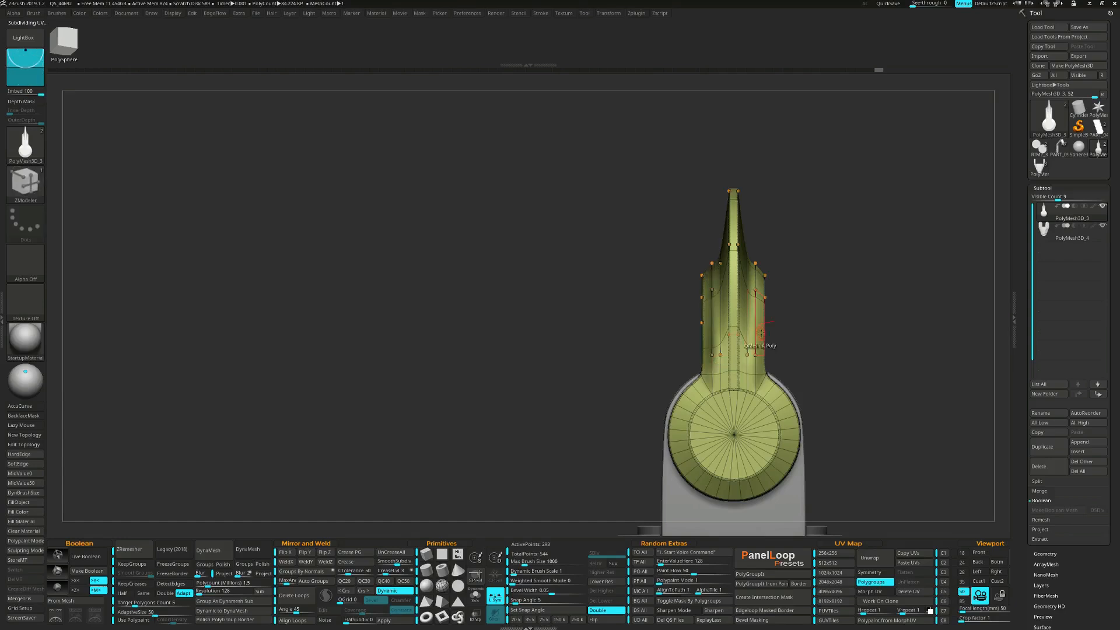
{"action": "mouse_move", "coordinate": [788, 248]}
{"action": "left_mouse_down", "text": "ctrl"}
{"action": "mouse_move", "coordinate": [807, 355]}
{"action": "mouse_move", "coordinate": [763, 368]}
{"action": "left_mouse_up", "text": "ctrl"}
{"action": "left_click", "coordinate": [822, 363], "text": "ctrl"}
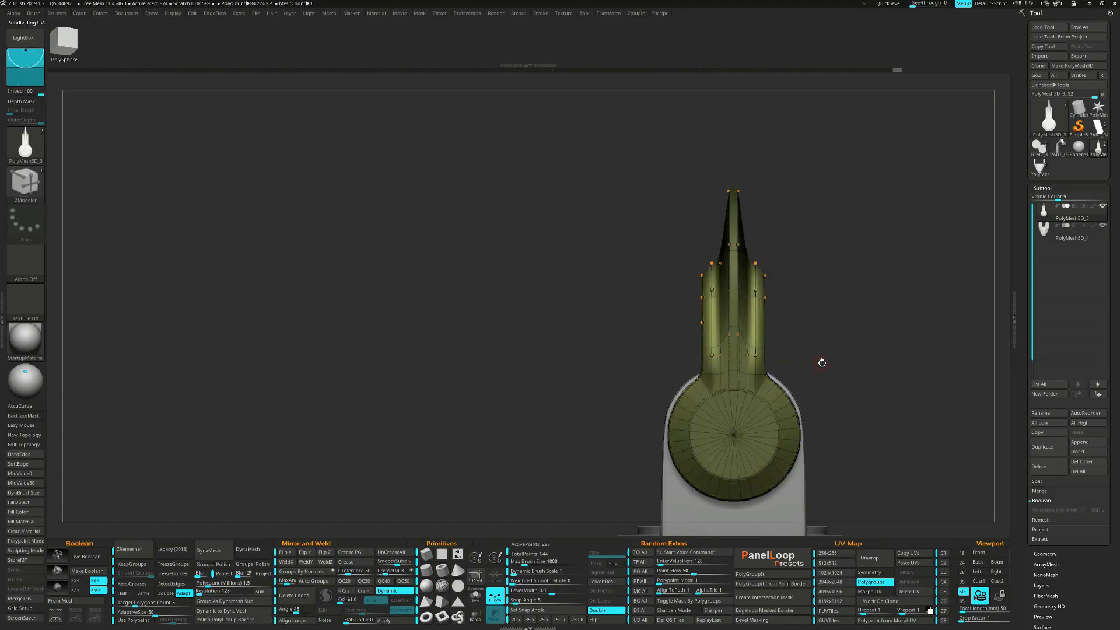
- Try to move the handle's unmasked side rails downward
{"action": "left_click_drag", "start_coordinate": [733, 268], "coordinate": [734, 281]}
{"action": "left_click_drag", "start_coordinate": [525, 402], "coordinate": [766, 318]}
{"action": "left_click_drag", "start_coordinate": [623, 336], "coordinate": [618, 334]}
{"action": "left_click_drag", "start_coordinate": [667, 420], "coordinate": [667, 388], "text": "alt"}
{"action": "key", "text": "ctrl+z"}
{"action": "key", "text": "ctrl+z"}
- Extend the mask over the handle's lower ends, move the unmasked rails slightly downward and clear the mask
{"action": "mouse_move", "coordinate": [488, 372]}
{"action": "left_mouse_down", "text": "ctrl"}
{"action": "mouse_move", "coordinate": [493, 403]}
{"action": "mouse_move", "coordinate": [467, 380]}
{"action": "mouse_move", "coordinate": [660, 421]}
{"action": "mouse_move", "coordinate": [719, 451]}
{"action": "left_mouse_up", "text": "ctrl"}
{"action": "left_click_drag", "start_coordinate": [676, 397], "coordinate": [620, 389]}
{"action": "left_click_drag", "start_coordinate": [594, 273], "coordinate": [595, 283]}
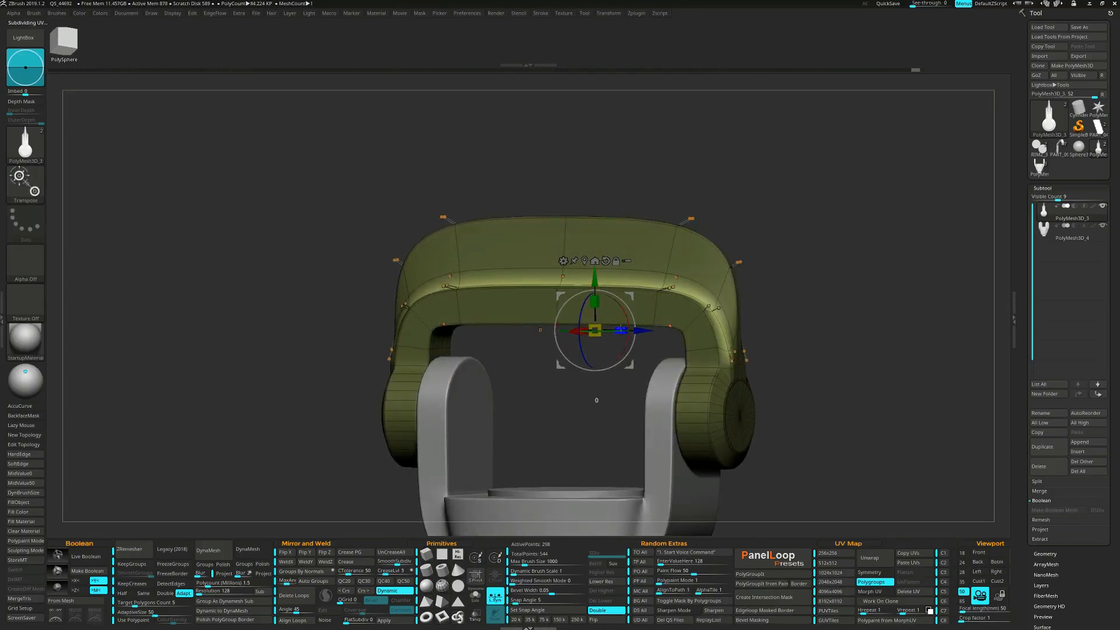
{"action": "left_click_drag", "start_coordinate": [817, 350], "coordinate": [819, 408], "text": "ctrl"}
- Turn off dynamic subdivision, return to Draw mode and set both the ZModeler edge and point actions to Slide
{"action": "key", "text": "shift+f"}
{"action": "key", "text": "shift+f"}
{"action": "left_click_drag", "start_coordinate": [818, 409], "coordinate": [729, 403]}
{"action": "key", "text": "shift+d"}
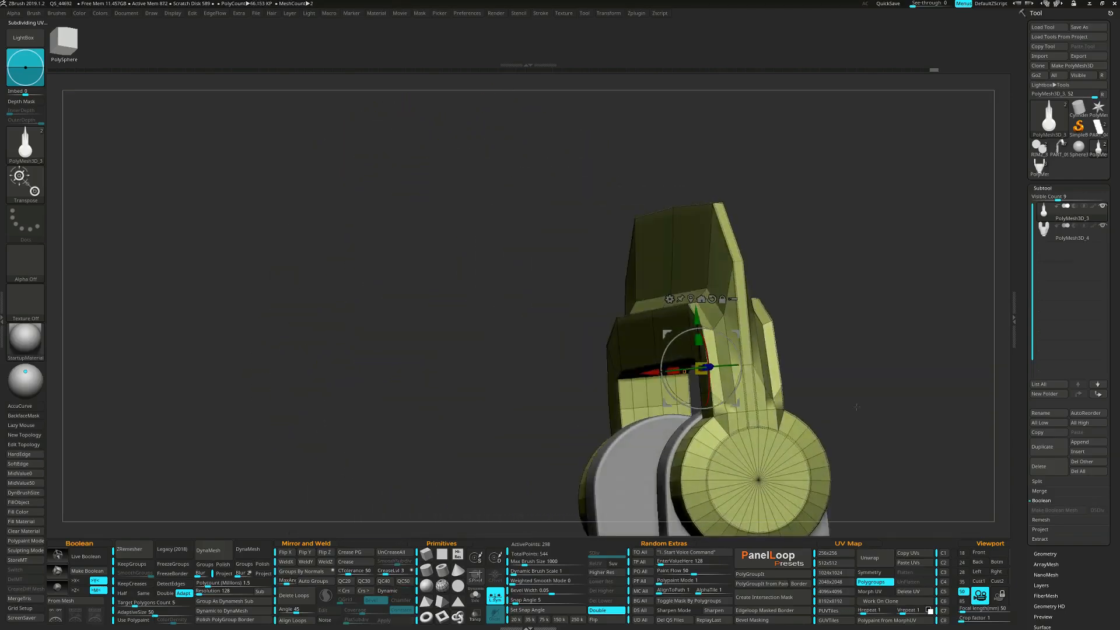
{"action": "key", "text": "d"}
{"action": "key", "text": "ctrl+z"}
{"action": "left_click_drag", "start_coordinate": [831, 406], "coordinate": [856, 370]}
{"action": "key", "text": "shift+d"}
{"action": "key", "text": "q"}
{"action": "key", "text": "space"}
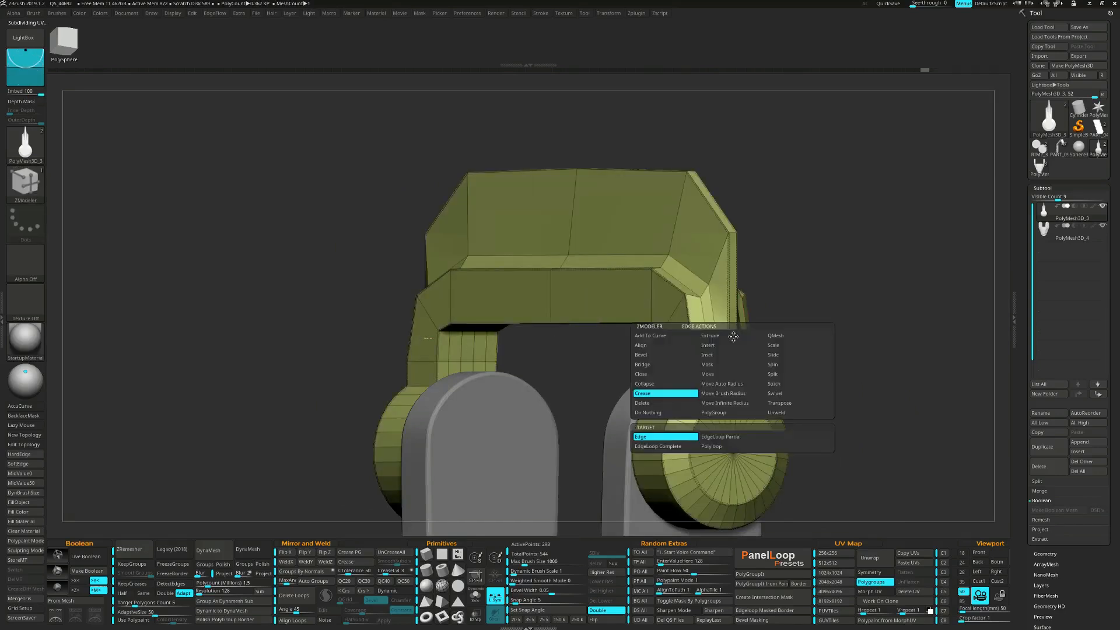
{"action": "left_click", "coordinate": [777, 358]}
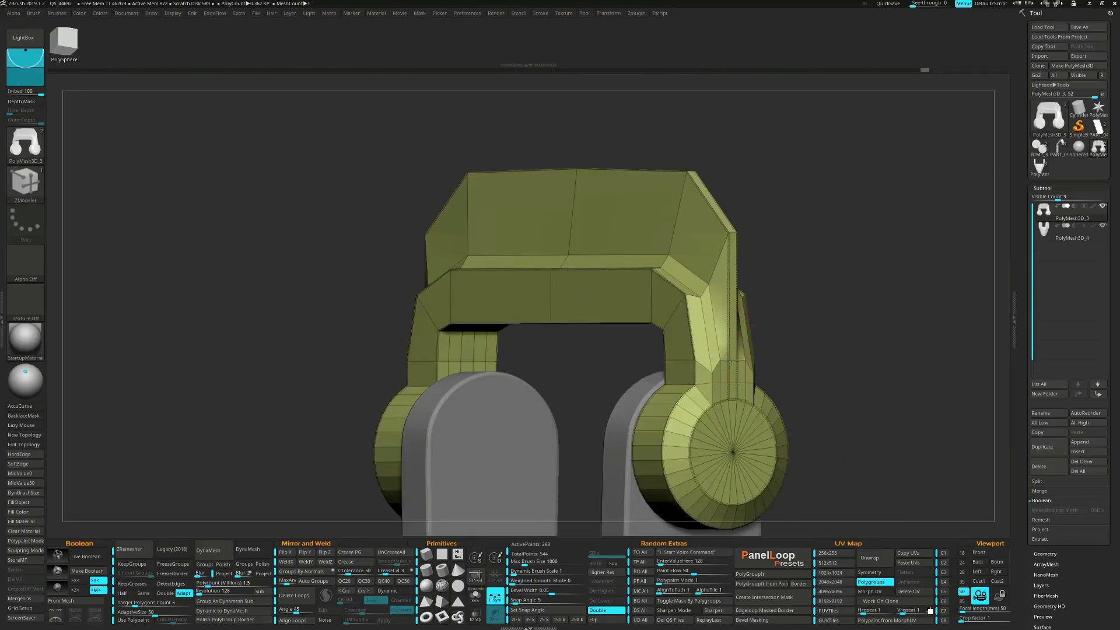
{"action": "key", "text": "space"}
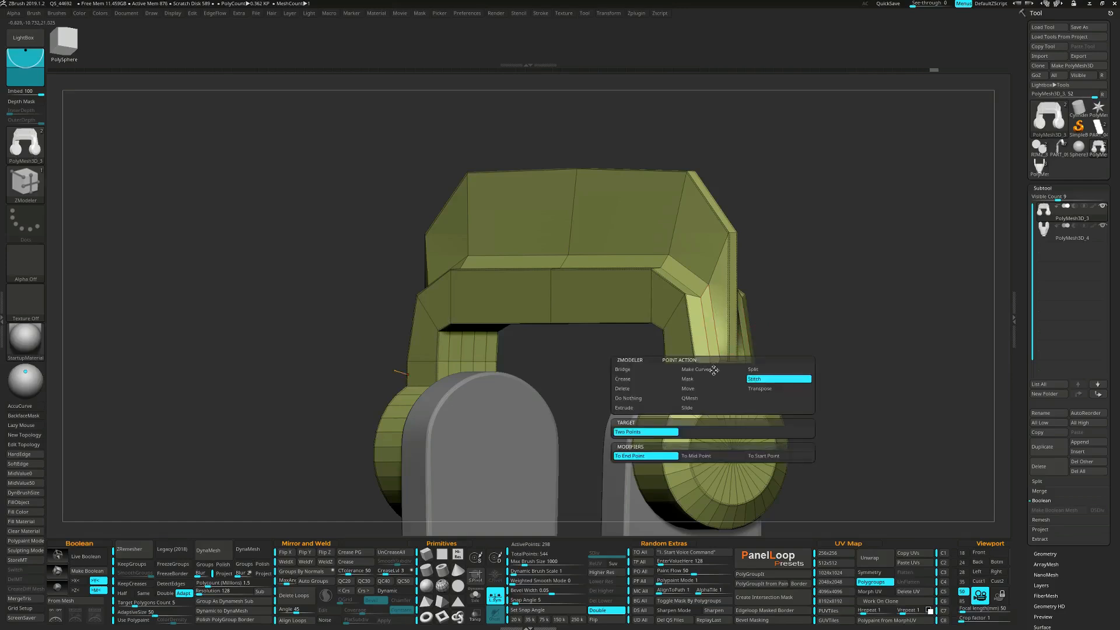
{"action": "left_click", "coordinate": [701, 408]}
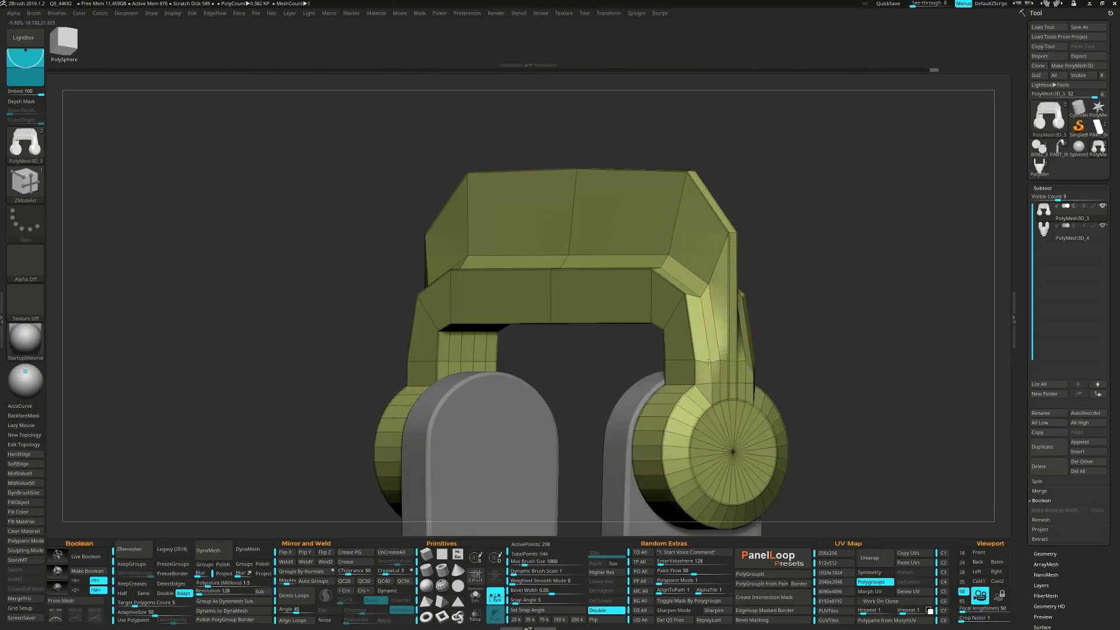
- Set the edge action to Move and pull the outer edges at the ridge's lower ends inward on both legs of the handle
{"action": "right_click_drag", "start_coordinate": [744, 372], "coordinate": [814, 402]}
{"action": "key", "text": "space"}
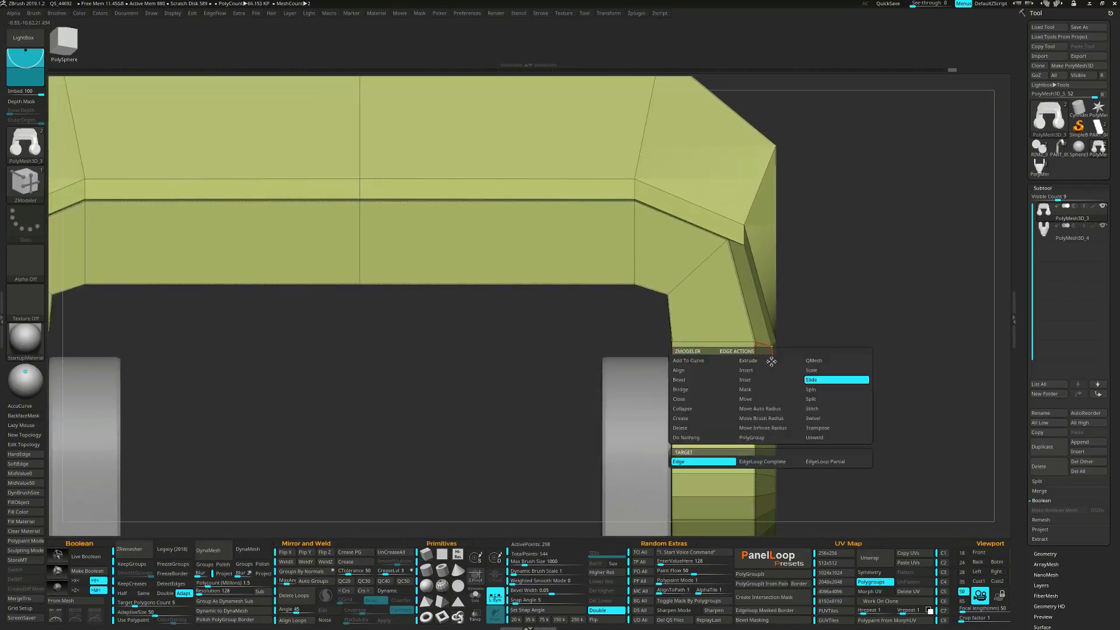
{"action": "left_click", "coordinate": [753, 395]}
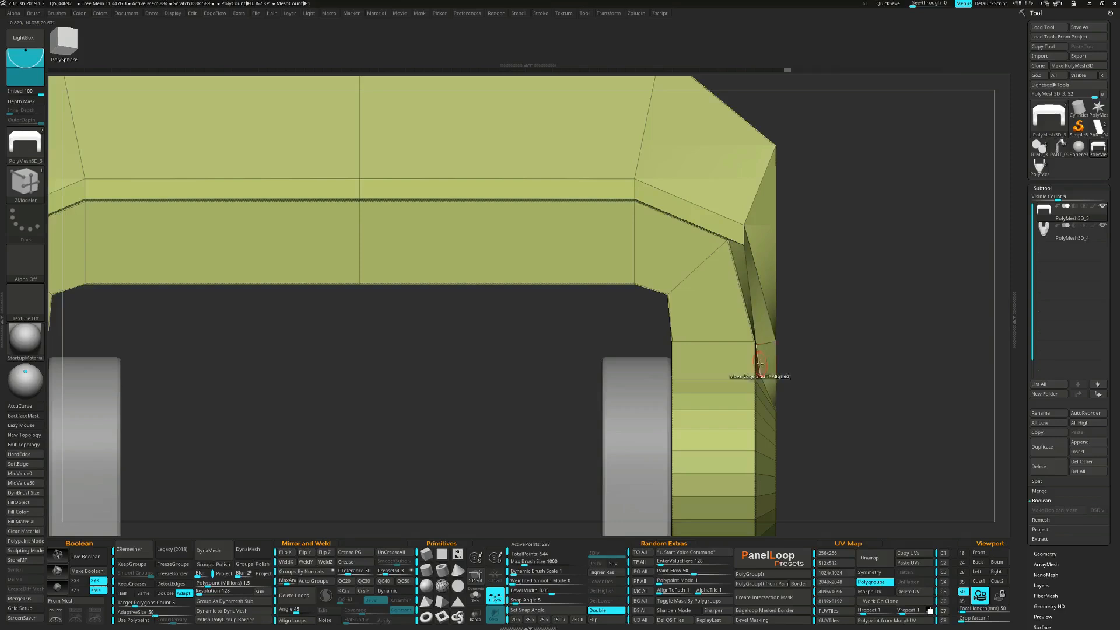
{"action": "left_click_drag", "start_coordinate": [776, 363], "coordinate": [763, 362]}
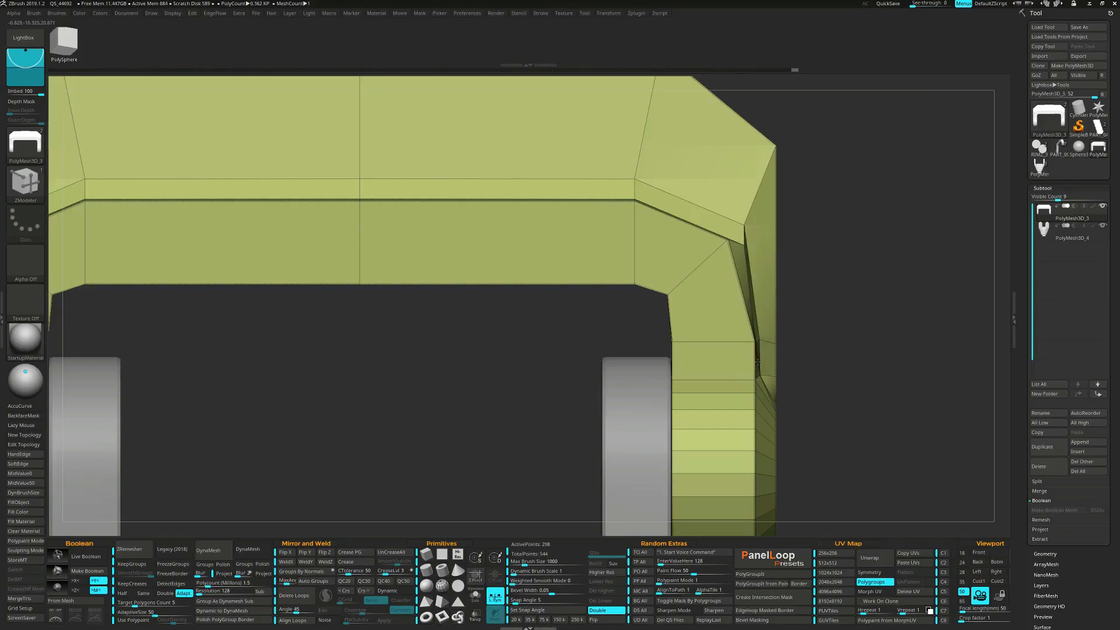
{"action": "right_click_drag", "start_coordinate": [755, 361], "coordinate": [690, 365]}
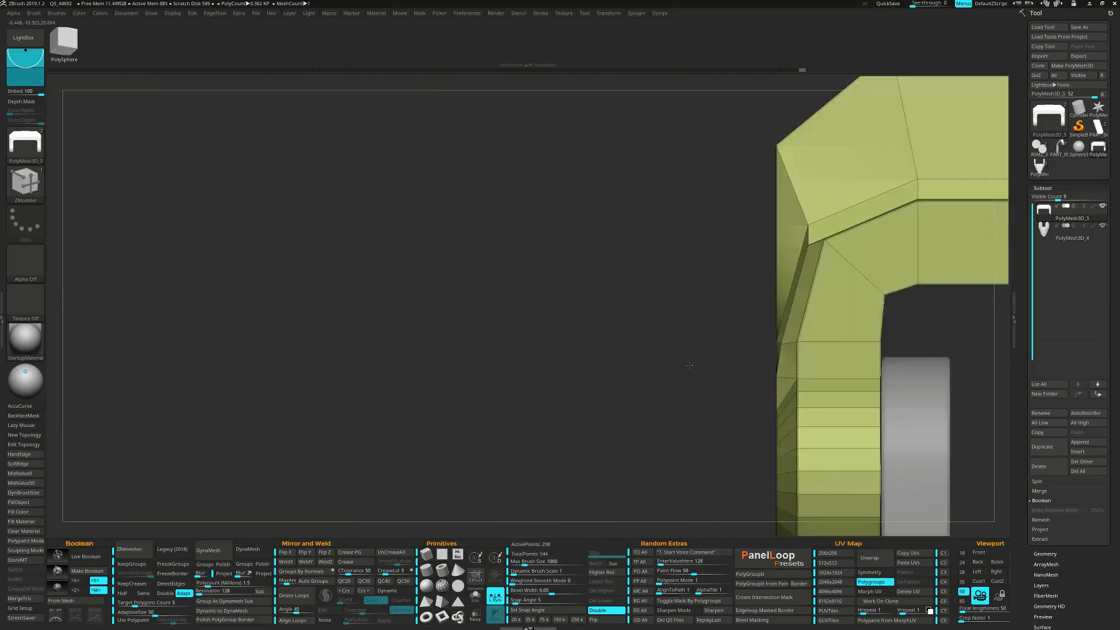
{"action": "left_click_drag", "start_coordinate": [777, 367], "coordinate": [791, 372]}
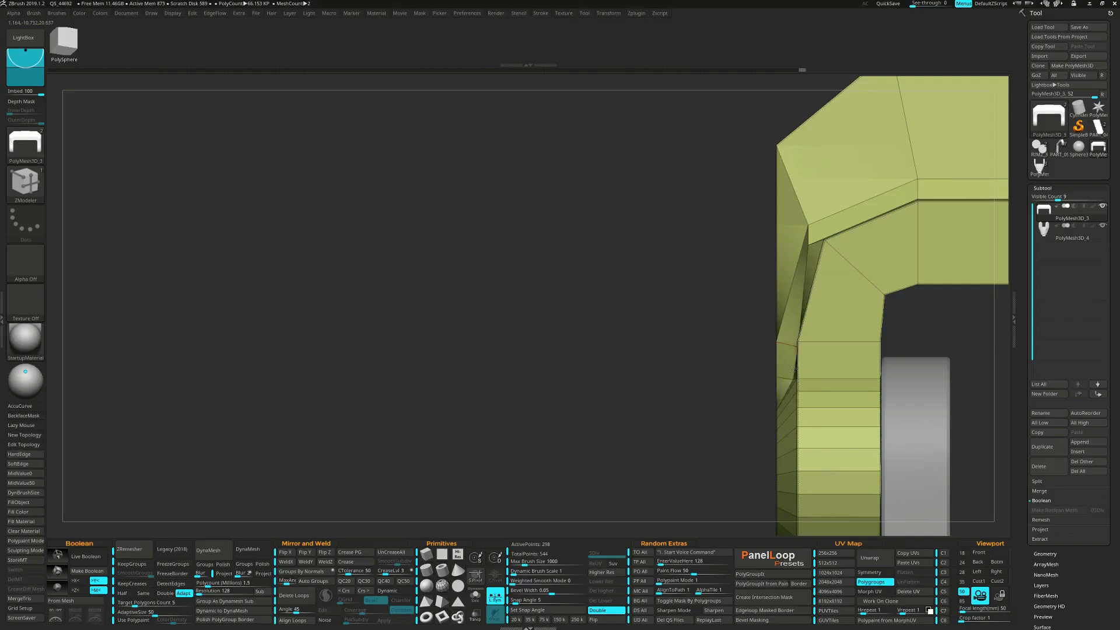
{"action": "left_click_drag", "start_coordinate": [778, 357], "coordinate": [790, 358]}
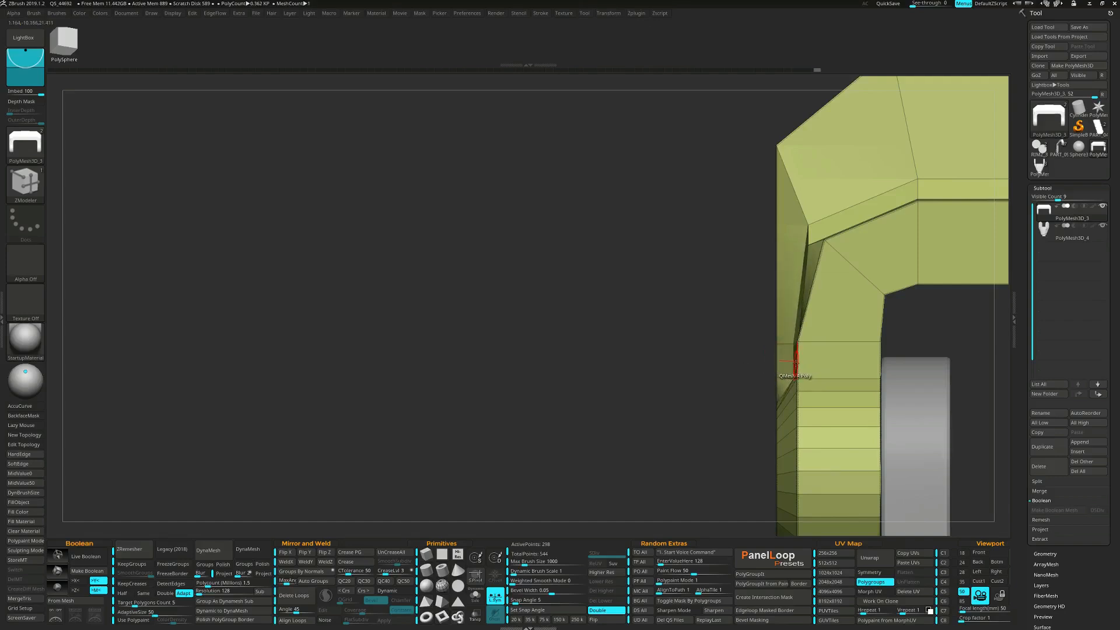
- Turn on dynamic subdivision, set the edge action to Collapse and collapse the short extra edges along one side rail of the leg
{"action": "right_click_drag", "start_coordinate": [795, 364], "coordinate": [735, 391], "text": "ctrl"}
{"action": "key", "text": "d"}
{"action": "key", "text": "space"}
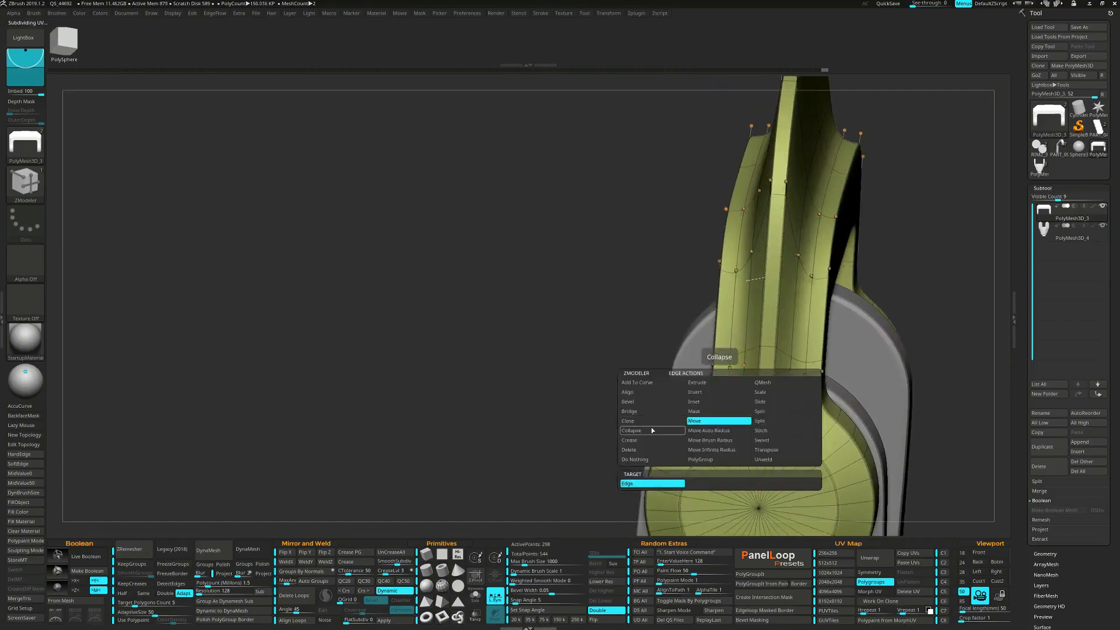
{"action": "left_click", "coordinate": [652, 430]}
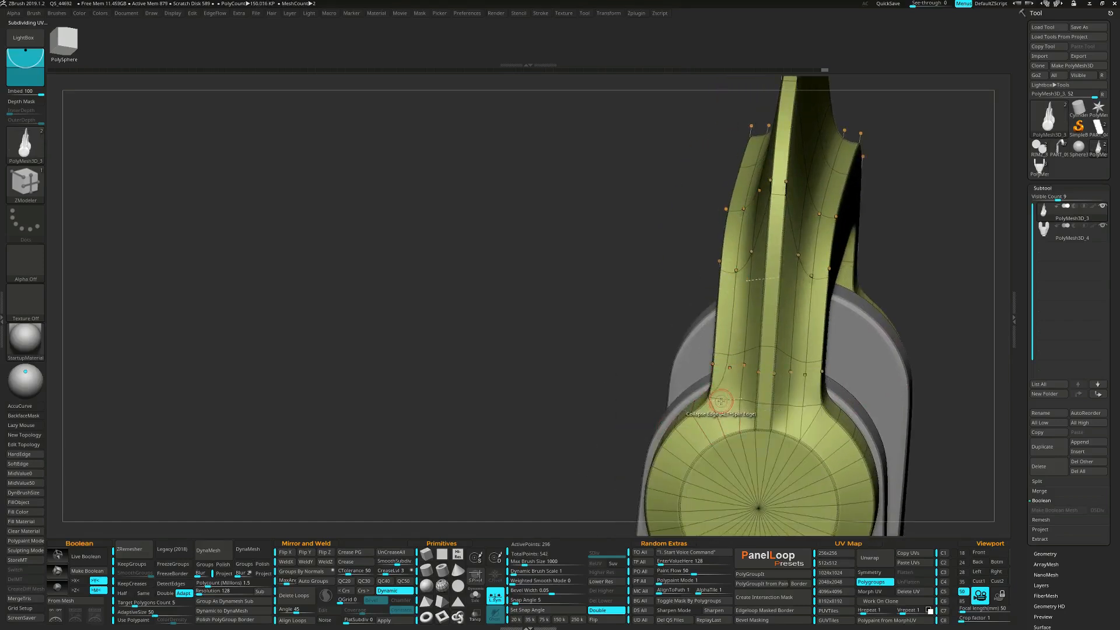
{"action": "left_click", "coordinate": [724, 354]}
{"action": "right_click_drag", "start_coordinate": [729, 296], "coordinate": [739, 336]}
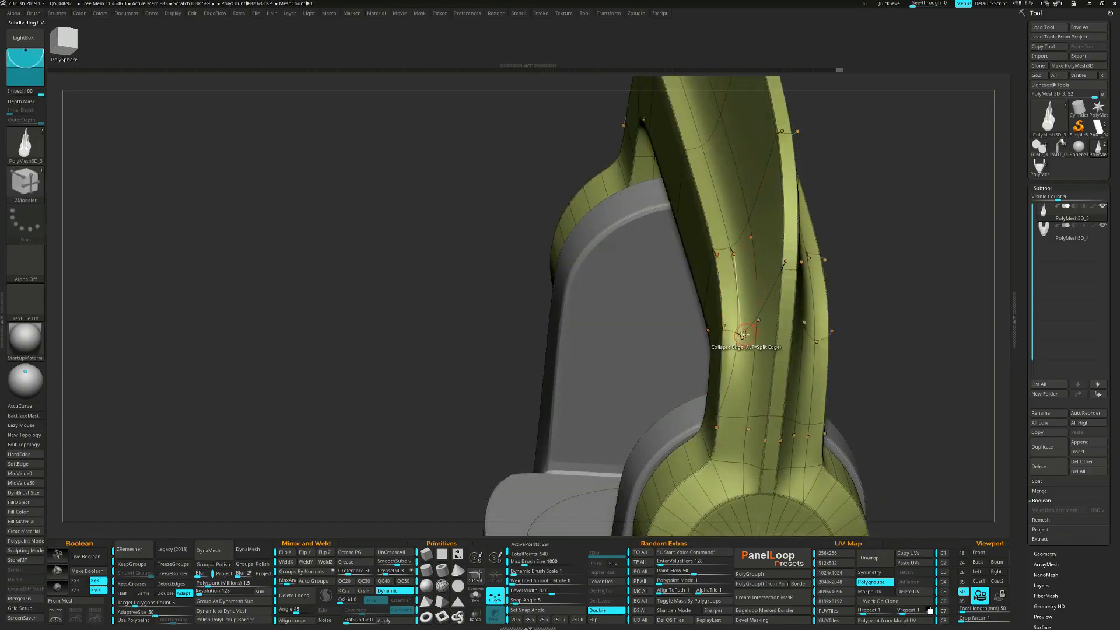
{"action": "left_click", "coordinate": [739, 336]}
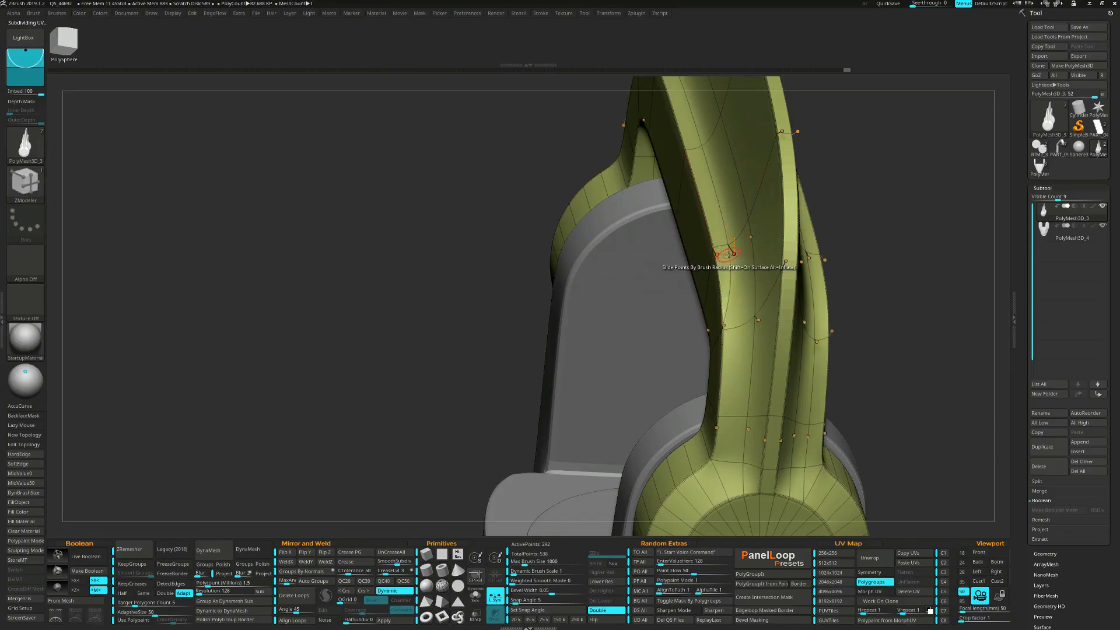
{"action": "left_click", "coordinate": [727, 255]}
{"action": "mouse_move", "coordinate": [727, 254]}
{"action": "right_mouse_down"}
{"action": "mouse_move", "coordinate": [749, 321]}
{"action": "mouse_move", "coordinate": [740, 325]}
{"action": "mouse_move", "coordinate": [733, 260]}
{"action": "right_mouse_up"}
{"action": "left_click", "coordinate": [755, 326]}
- Collapse the short extra edges on the opposite side rail, from just above the disc to the leg's bend
{"action": "right_click_drag", "start_coordinate": [731, 380], "coordinate": [720, 433], "text": "ctrl"}
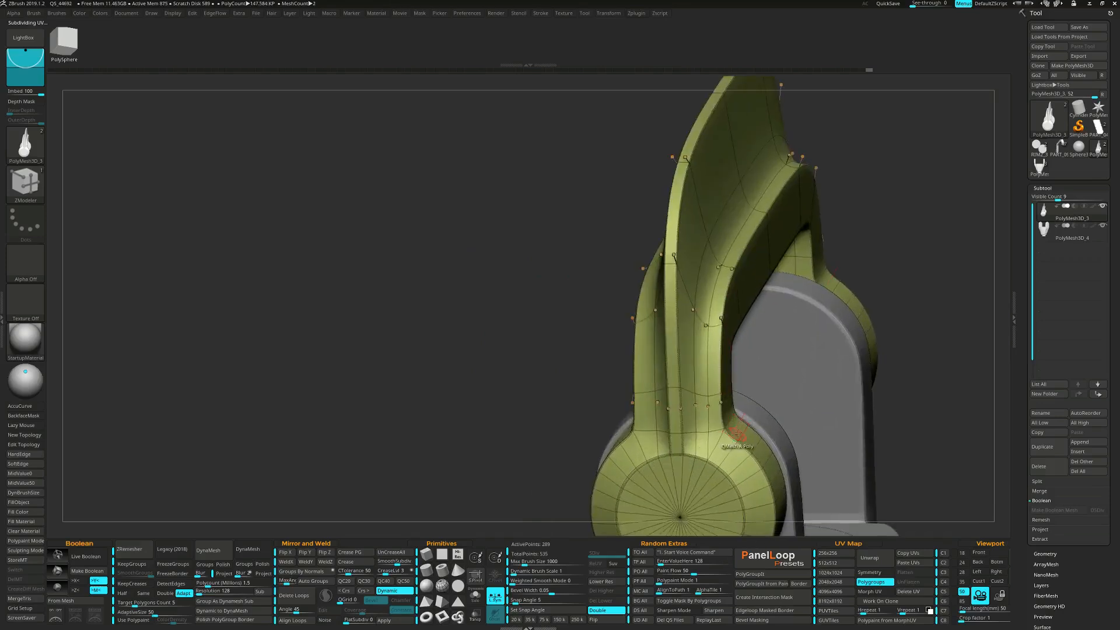
{"action": "left_click", "coordinate": [714, 433]}
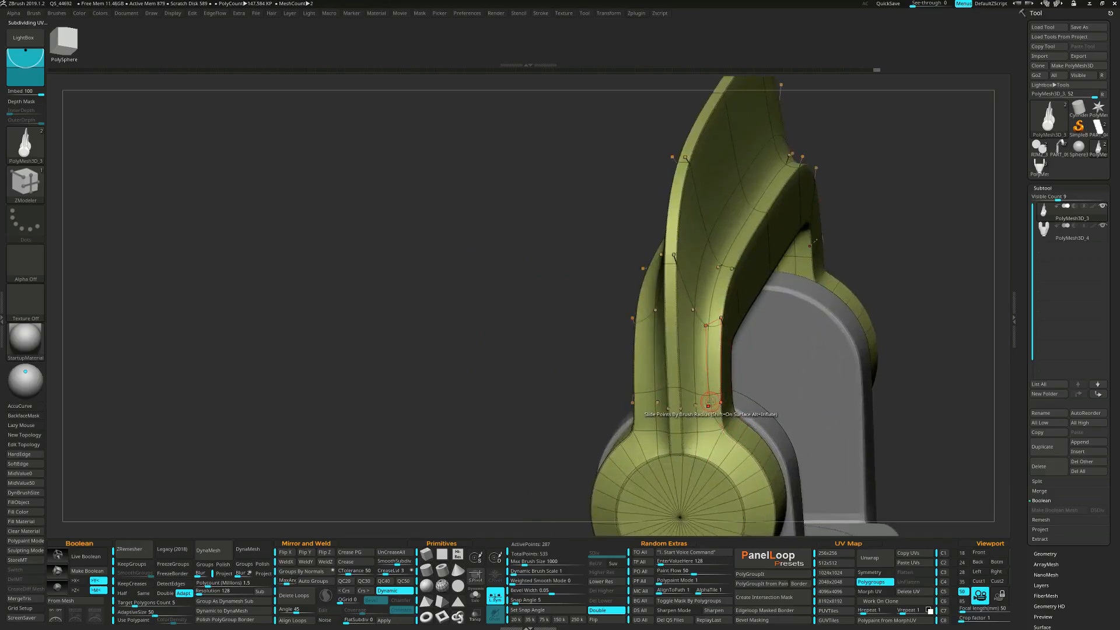
{"action": "left_click", "coordinate": [712, 404]}
{"action": "left_click", "coordinate": [710, 324]}
{"action": "key", "text": "ctrl+z"}
{"action": "left_click", "coordinate": [709, 322]}
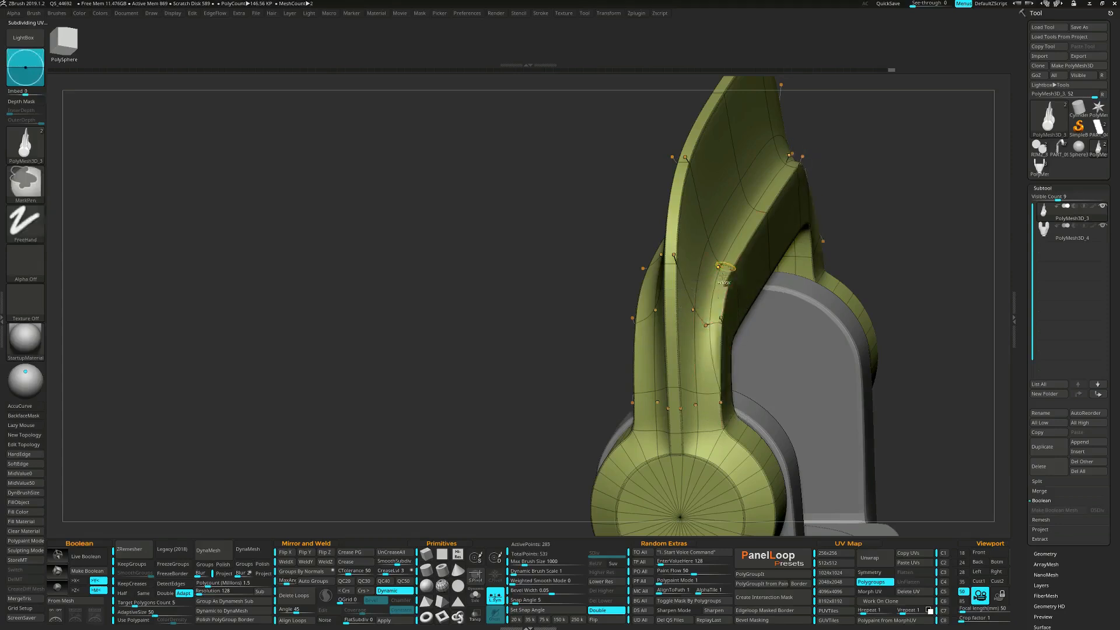
- Turn off dynamic subdivision and collapse the remaining short edges along the rail's upper bend
{"action": "key", "text": "shift+d"}
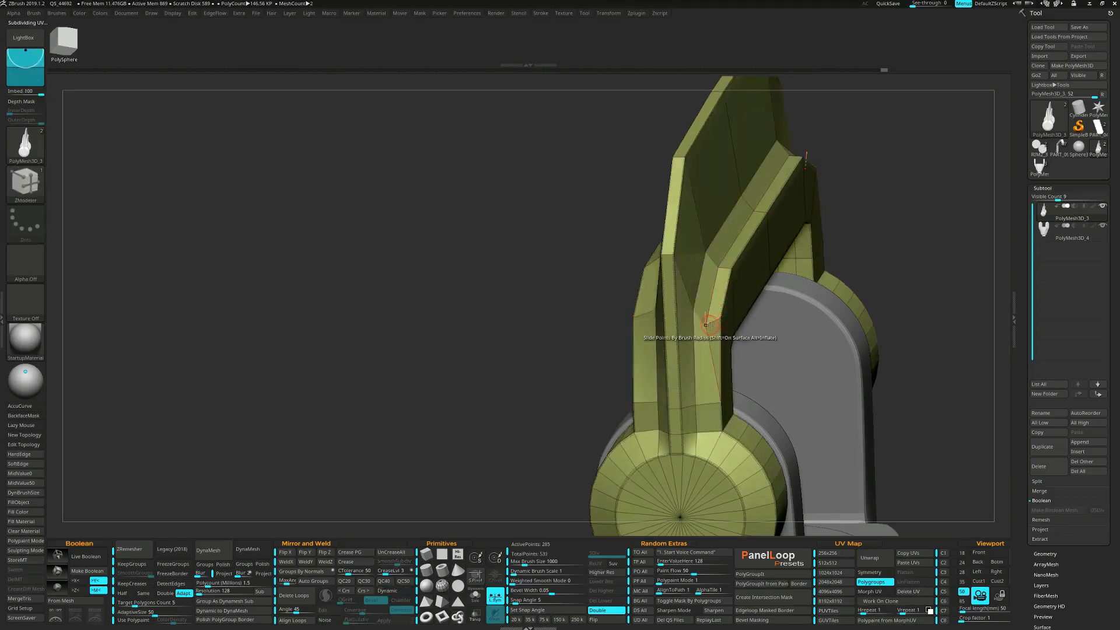
{"action": "left_click", "coordinate": [709, 323]}
{"action": "left_click", "coordinate": [719, 270]}
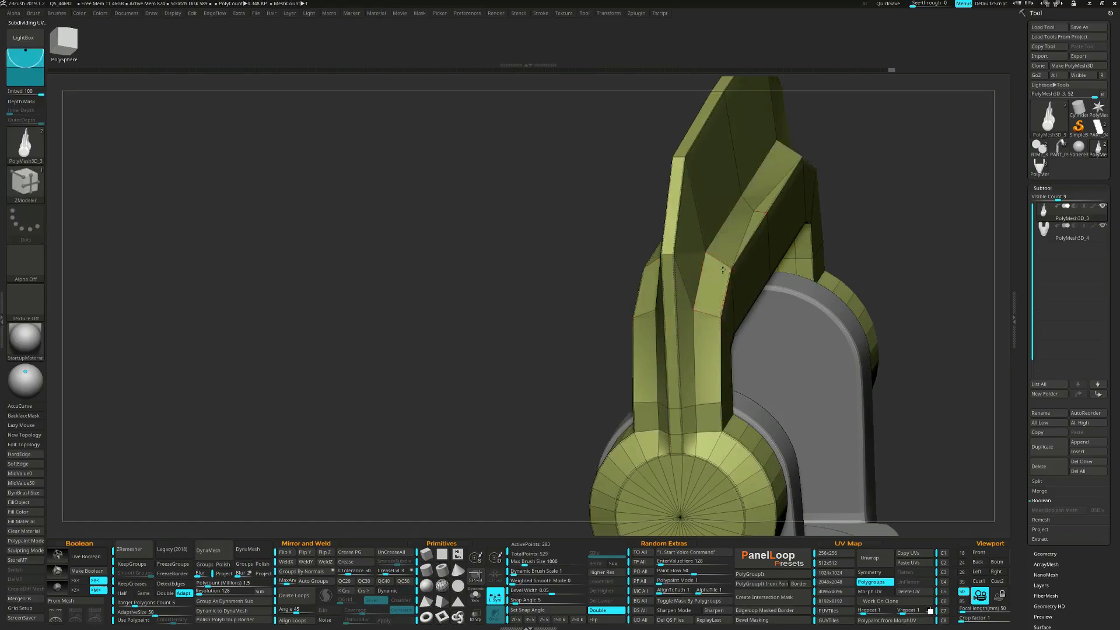
{"action": "left_click", "coordinate": [757, 212]}
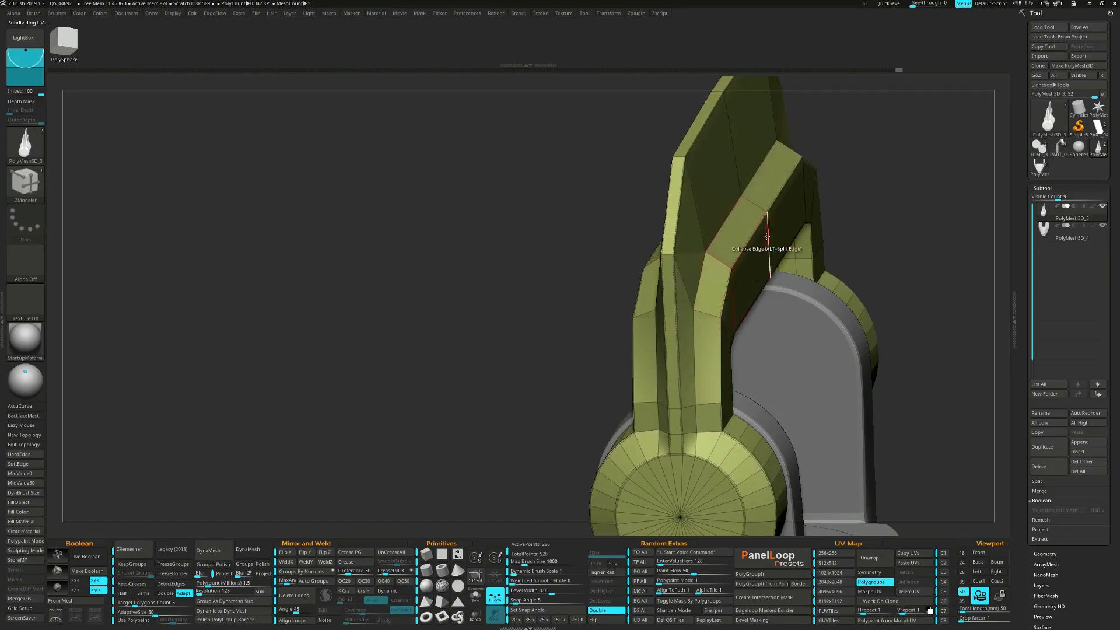
- Turn dynamic subdivision back on and inspect the smoothed handle and its junction with the disc without the wireframe
{"action": "key", "text": "d"}
{"action": "left_click_drag", "start_coordinate": [925, 388], "coordinate": [827, 373]}
{"action": "key", "text": "shift+f"}
{"action": "right_click_drag", "start_coordinate": [761, 343], "coordinate": [736, 334], "text": "ctrl"}
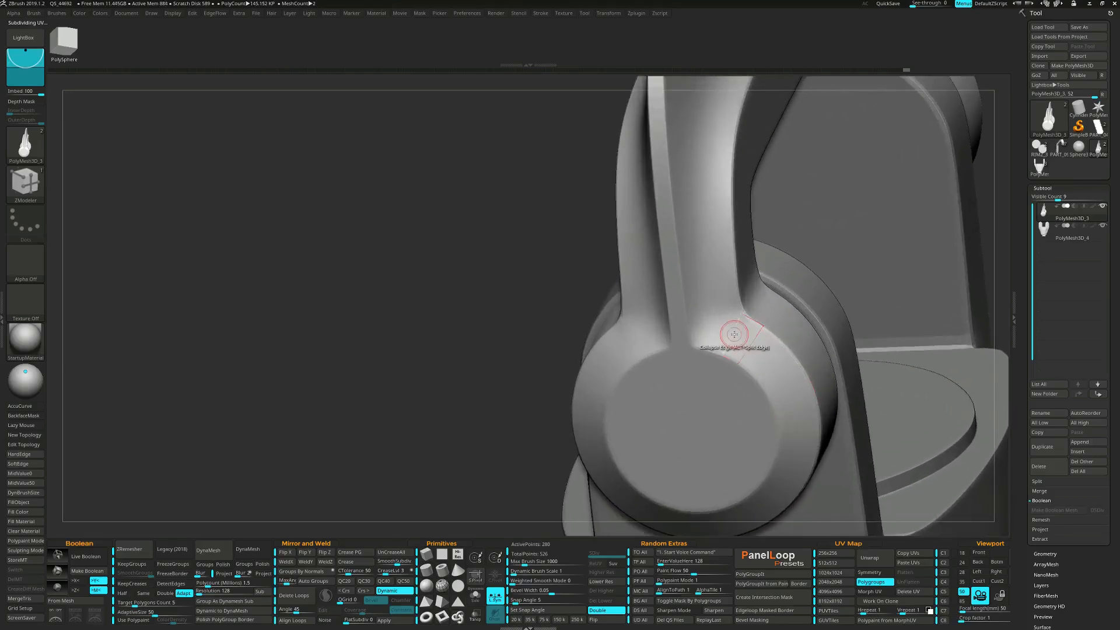
{"action": "key", "text": "space"}
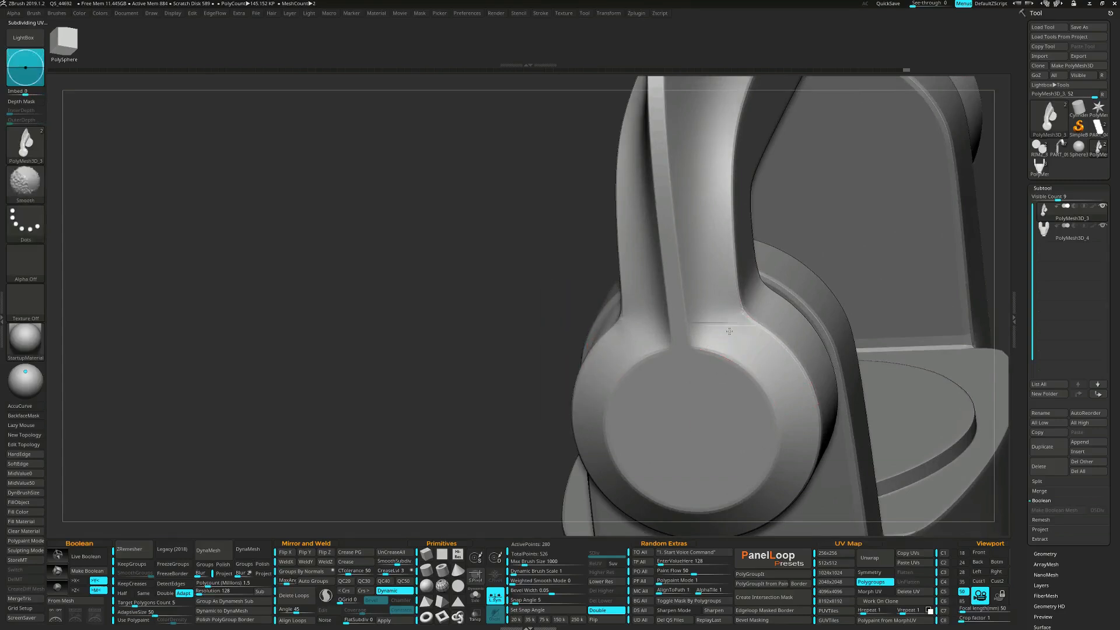
{"action": "mouse_move", "coordinate": [737, 341]}
{"action": "right_mouse_down"}
{"action": "mouse_move", "coordinate": [645, 315]}
{"action": "mouse_move", "coordinate": [665, 362]}
{"action": "mouse_move", "coordinate": [707, 310]}
{"action": "mouse_move", "coordinate": [691, 285]}
{"action": "mouse_move", "coordinate": [773, 282]}
{"action": "right_mouse_up"}
{"action": "right_click_drag", "start_coordinate": [773, 282], "coordinate": [724, 354], "text": "alt"}
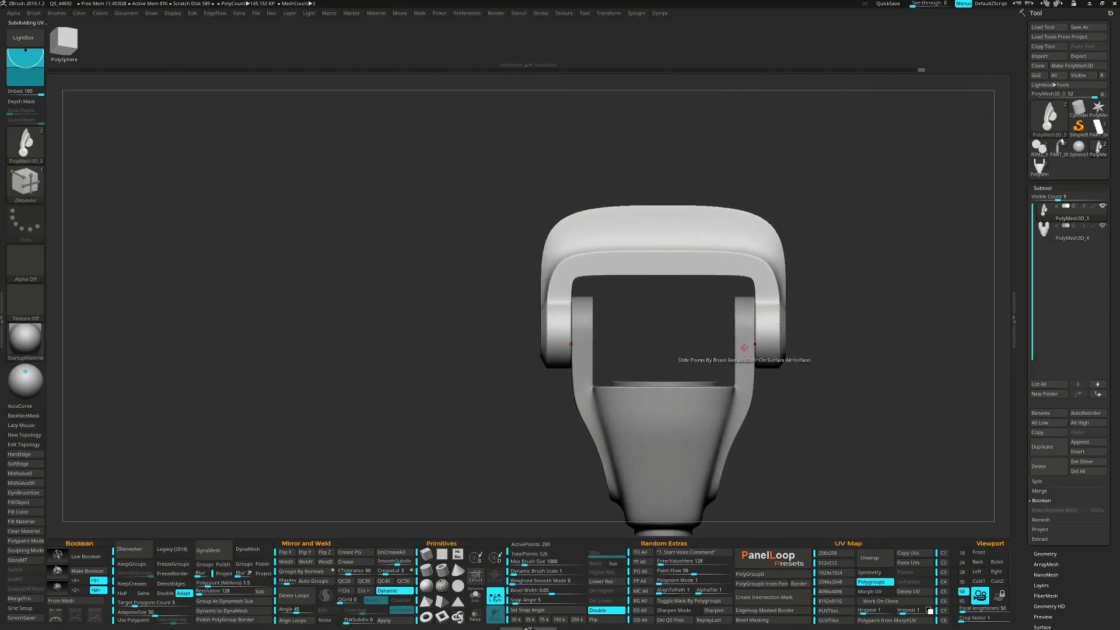
- Show the wireframe, set the edge action to Insert and add multiple evenly spaced edge loops across the handle's crossbar
{"action": "key", "text": "shift+f"}
{"action": "right_click_drag", "start_coordinate": [790, 246], "coordinate": [834, 312], "text": "ctrl"}
{"action": "key", "text": "space"}
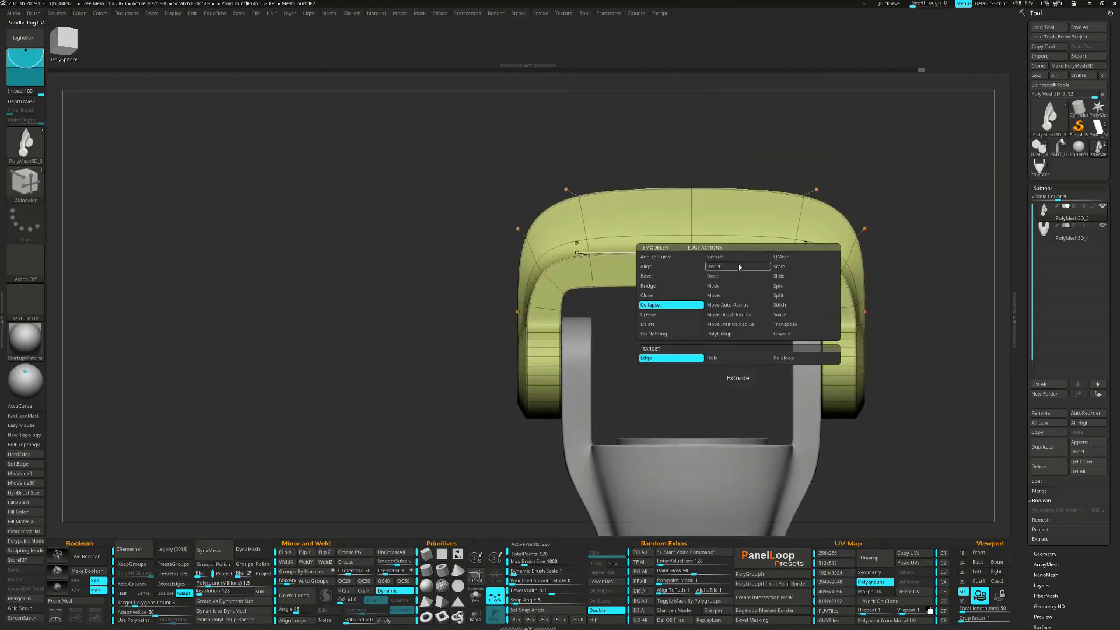
{"action": "left_click", "coordinate": [736, 266]}
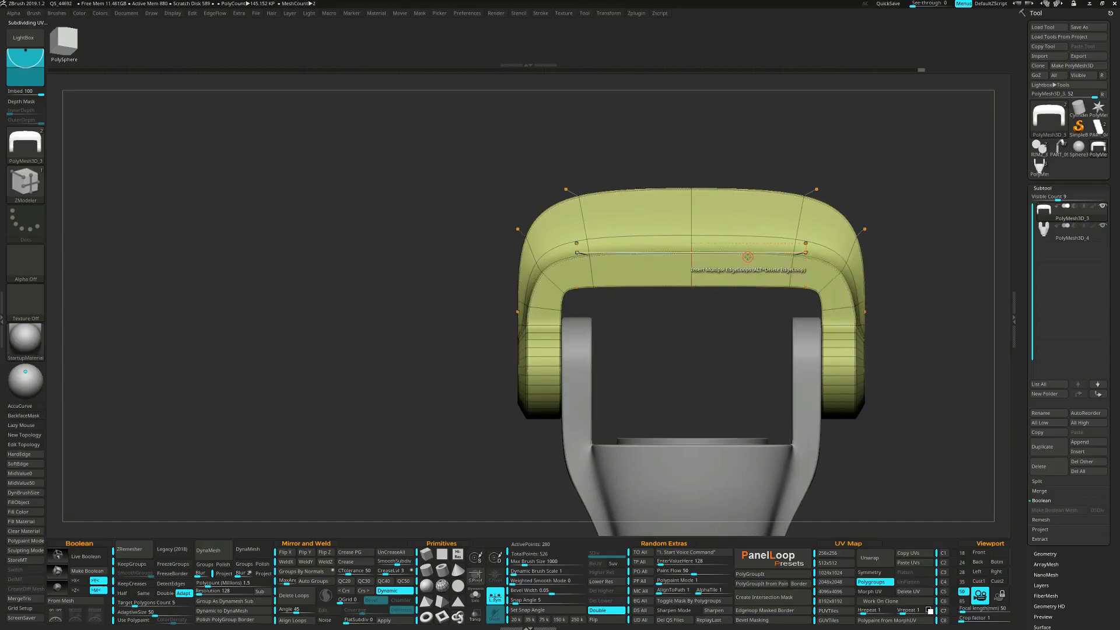
{"action": "left_click_drag", "start_coordinate": [755, 265], "coordinate": [768, 275]}
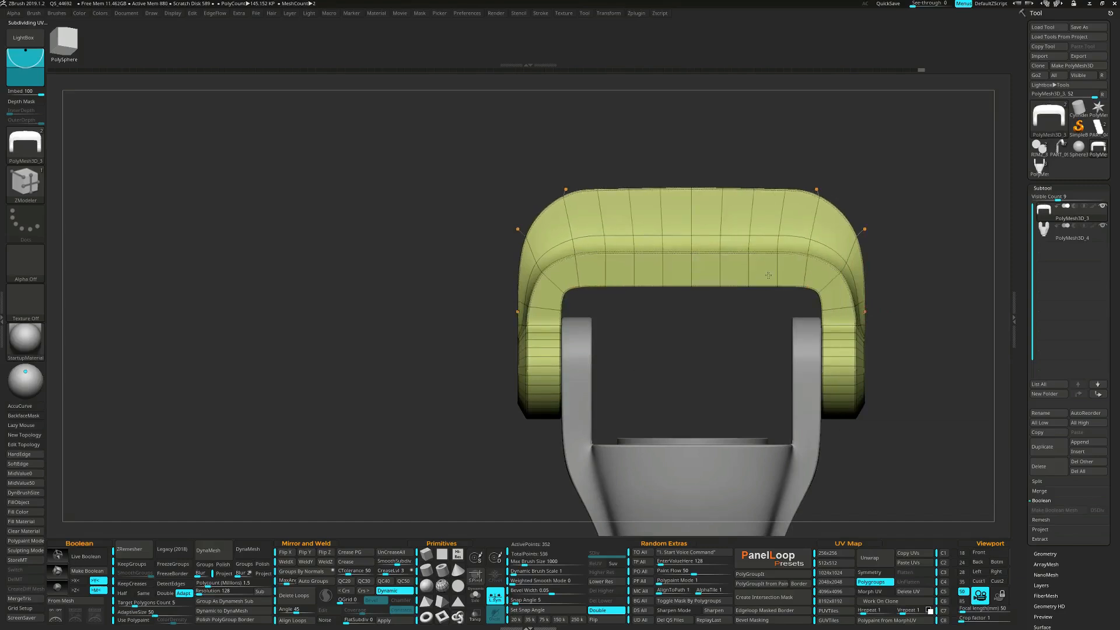
{"action": "left_click_drag", "start_coordinate": [893, 257], "coordinate": [859, 279], "text": "alt"}
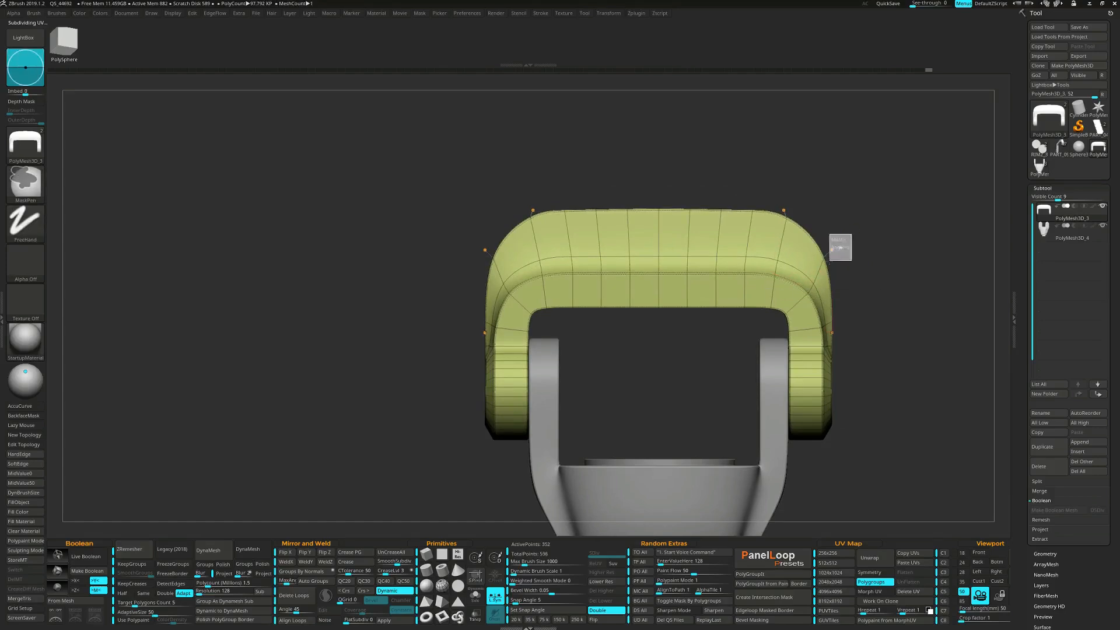
- Invert the mask, move the handle's unmasked bend points up by about 1.17 units and clear the mask
{"action": "left_click", "coordinate": [833, 270], "text": "ctrl"}
{"action": "key", "text": "w"}
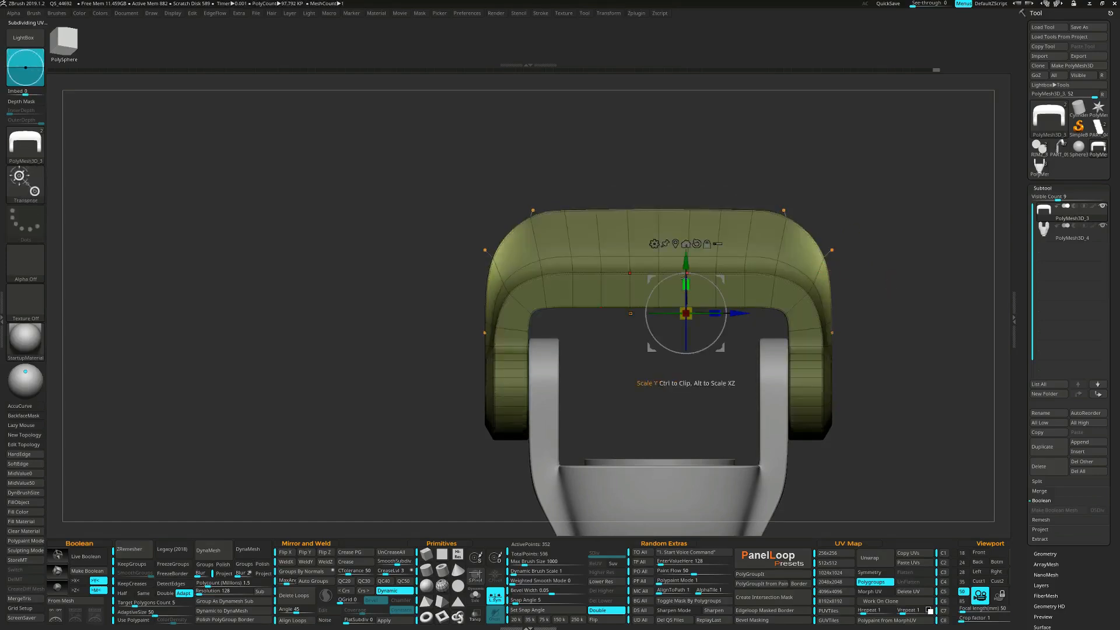
{"action": "left_click_drag", "start_coordinate": [686, 264], "coordinate": [695, 243]}
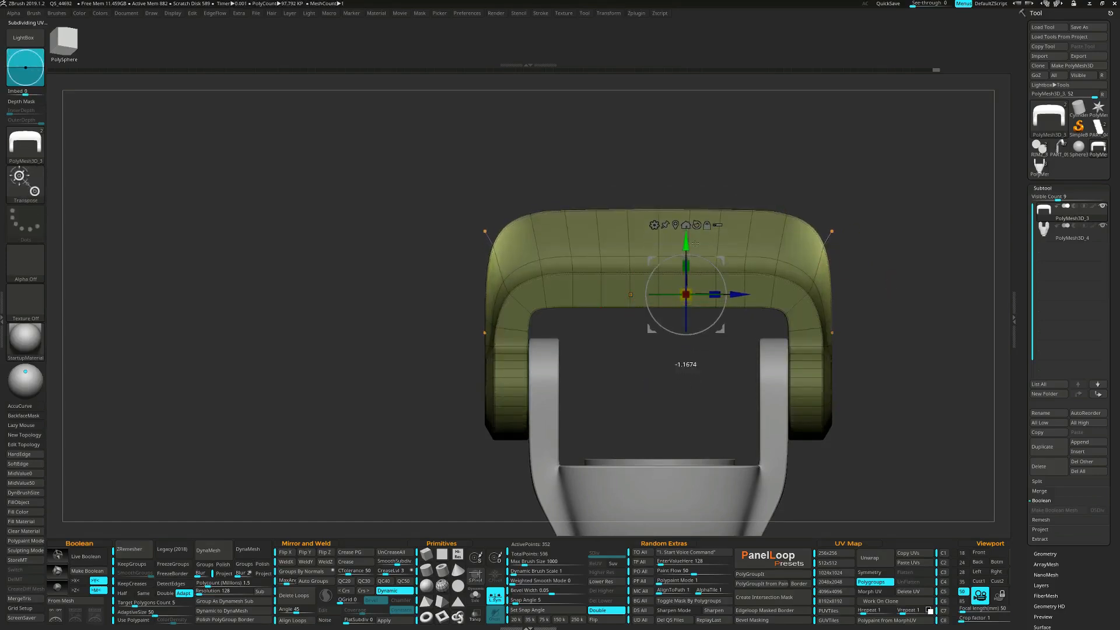
{"action": "left_click", "coordinate": [902, 325], "text": "ctrl"}
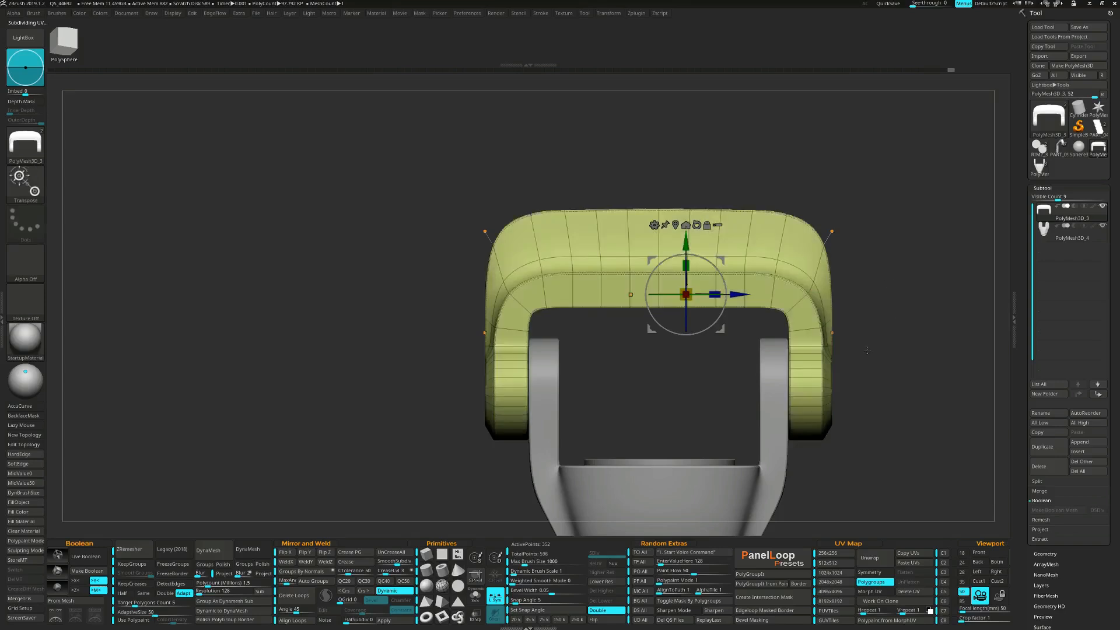
- Isolate the middle of the crossbar's underside with an inverted mask and extrude it downward into a rectangular tab
{"action": "key", "text": "q"}
{"action": "mouse_move", "coordinate": [598, 342]}
{"action": "left_mouse_down", "text": "ctrl"}
{"action": "mouse_move", "coordinate": [642, 301]}
{"action": "mouse_move", "coordinate": [732, 296]}
{"action": "left_mouse_up", "text": "ctrl"}
{"action": "left_click", "coordinate": [923, 377], "text": "ctrl"}
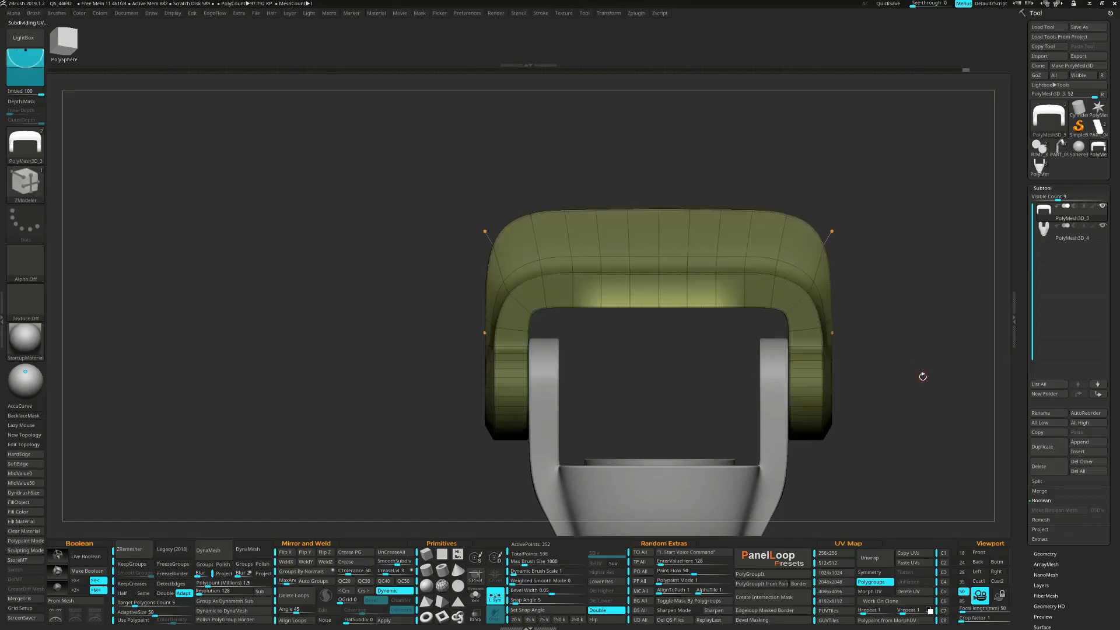
{"action": "key", "text": "w"}
{"action": "left_click_drag", "start_coordinate": [714, 243], "coordinate": [714, 330]}
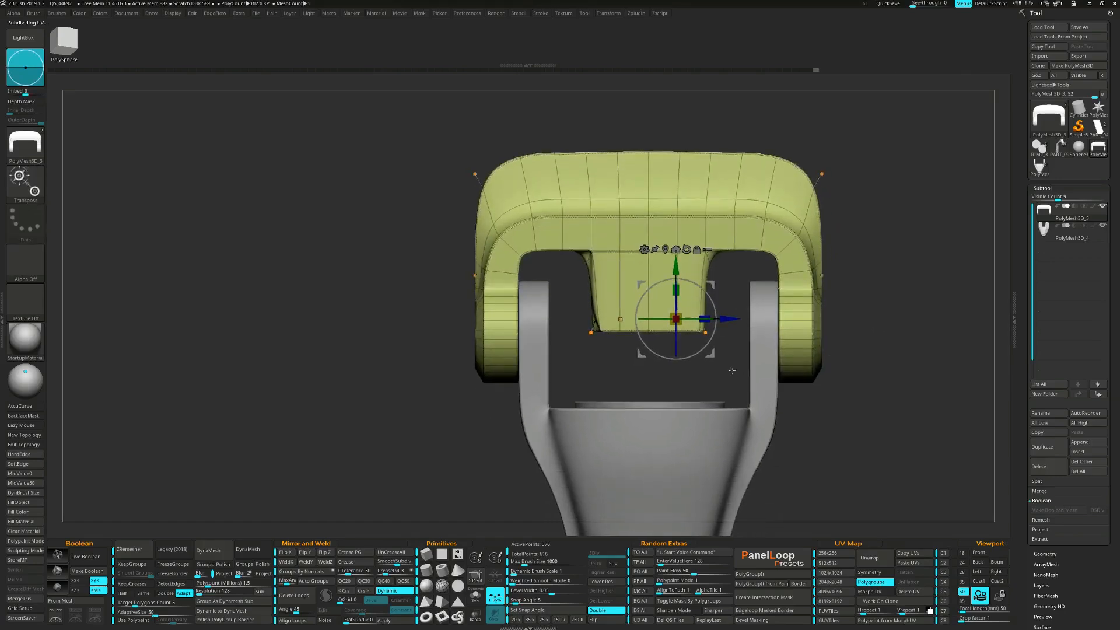
- Turn off dynamic subdivision and bevel the tab's vertical centre edge into a narrow strip
{"action": "key", "text": "q"}
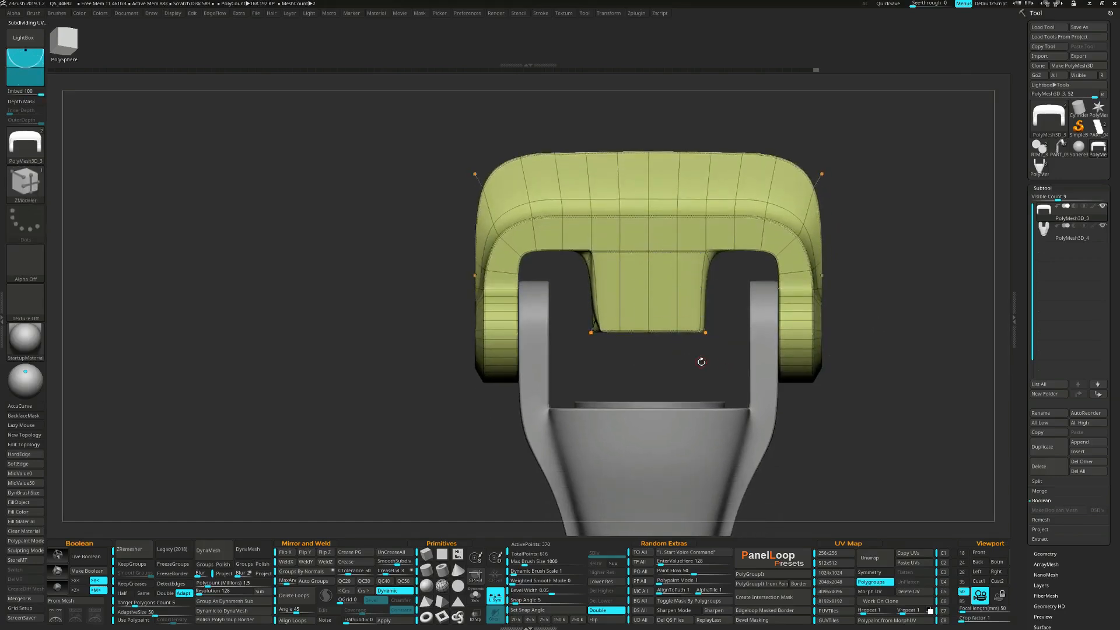
{"action": "key", "text": "shift+d"}
{"action": "right_click_drag", "start_coordinate": [670, 333], "coordinate": [669, 356], "text": "ctrl"}
{"action": "left_click_drag", "start_coordinate": [655, 362], "coordinate": [617, 217], "text": "ctrl+alt"}
{"action": "key", "text": "space"}
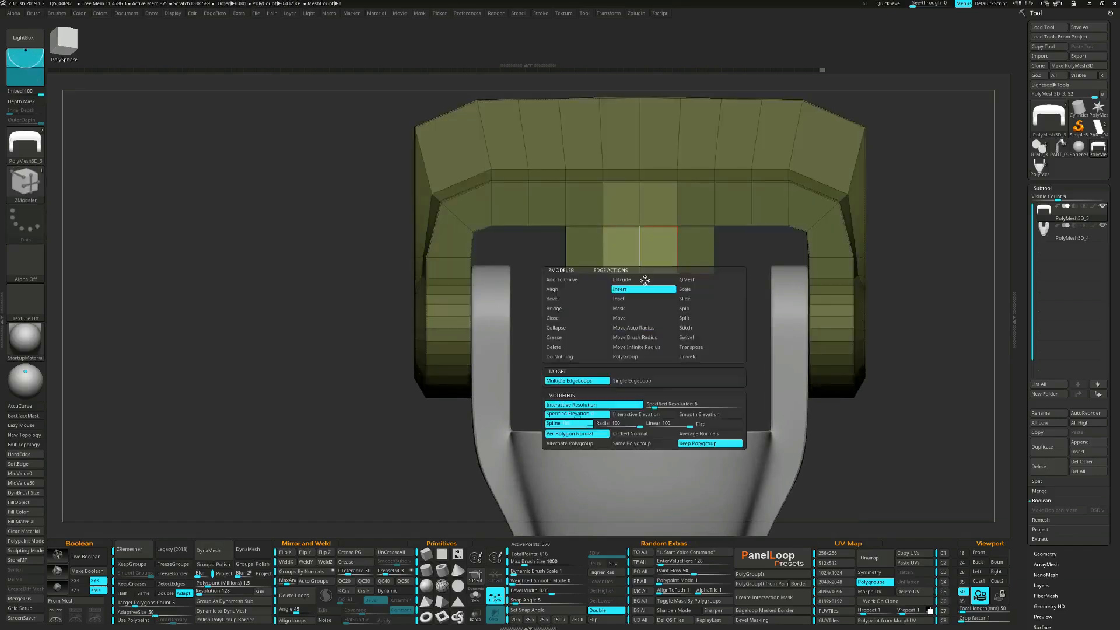
{"action": "left_click", "coordinate": [577, 299]}
{"action": "left_click_drag", "start_coordinate": [636, 282], "coordinate": [641, 284]}
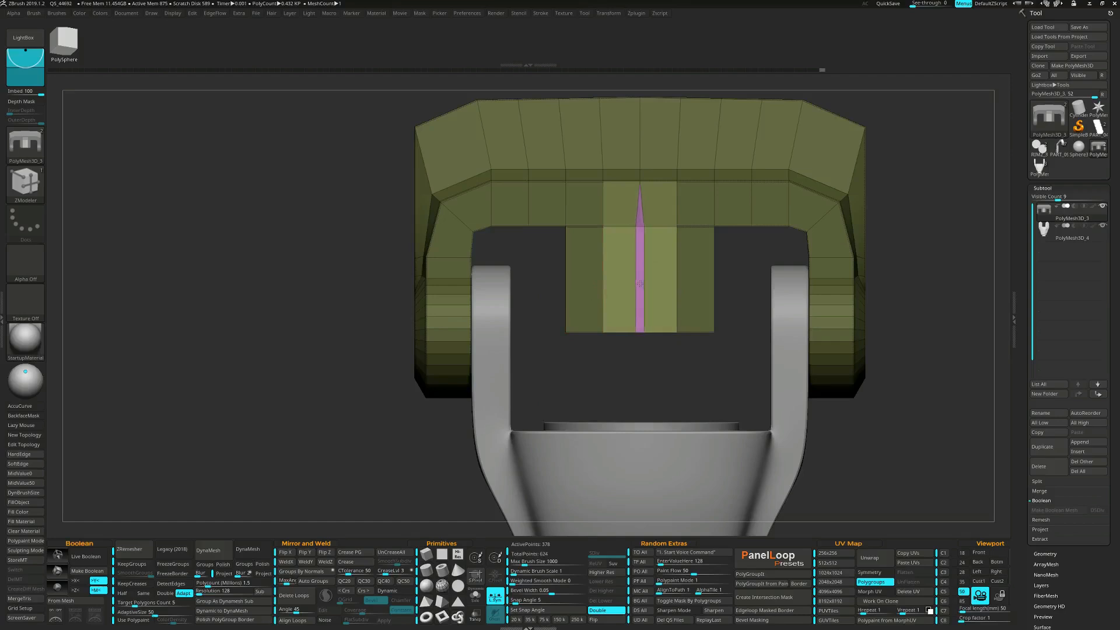
- QMesh the narrow centre strip inward along the tab's face and underside to cut a slot between two halves
{"action": "right_click_drag", "start_coordinate": [637, 283], "coordinate": [651, 311]}
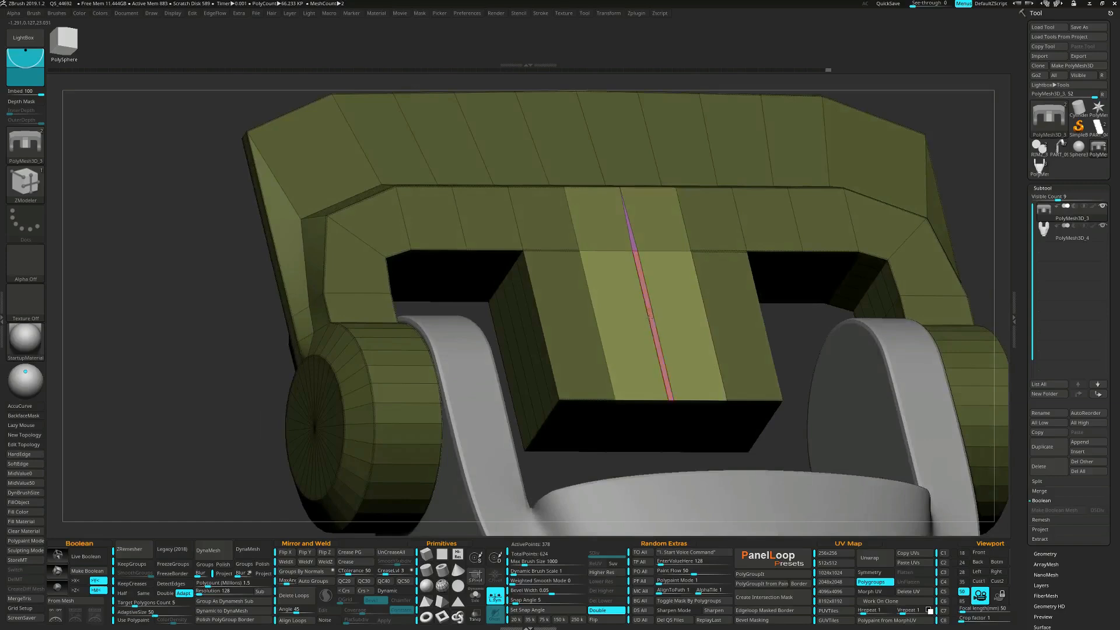
{"action": "right_click_drag", "start_coordinate": [627, 347], "coordinate": [675, 429]}
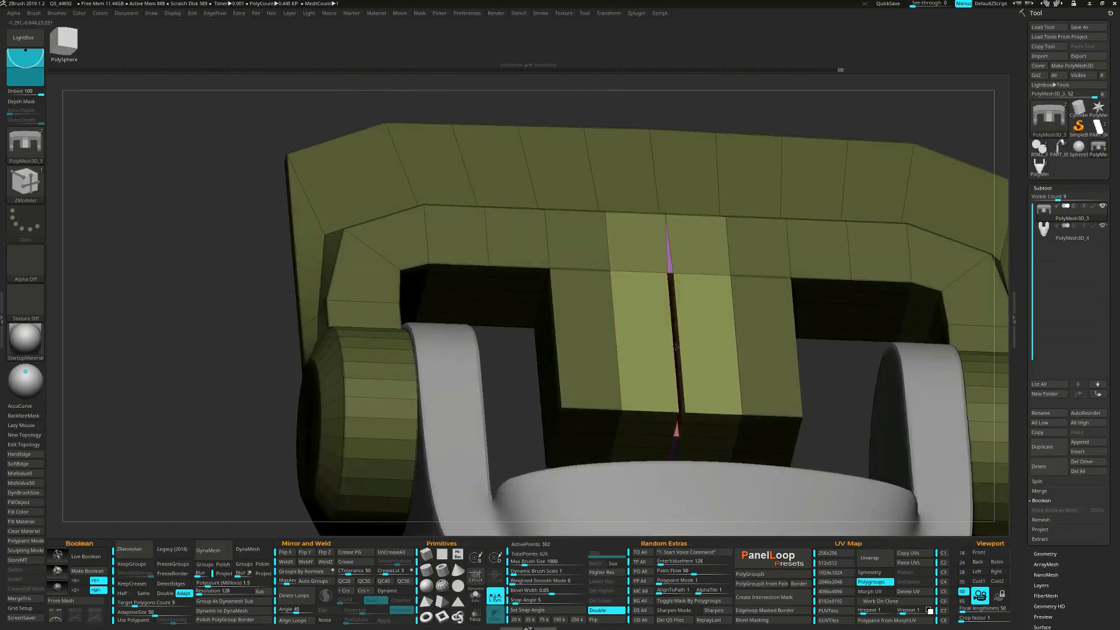
{"action": "key", "text": "space"}
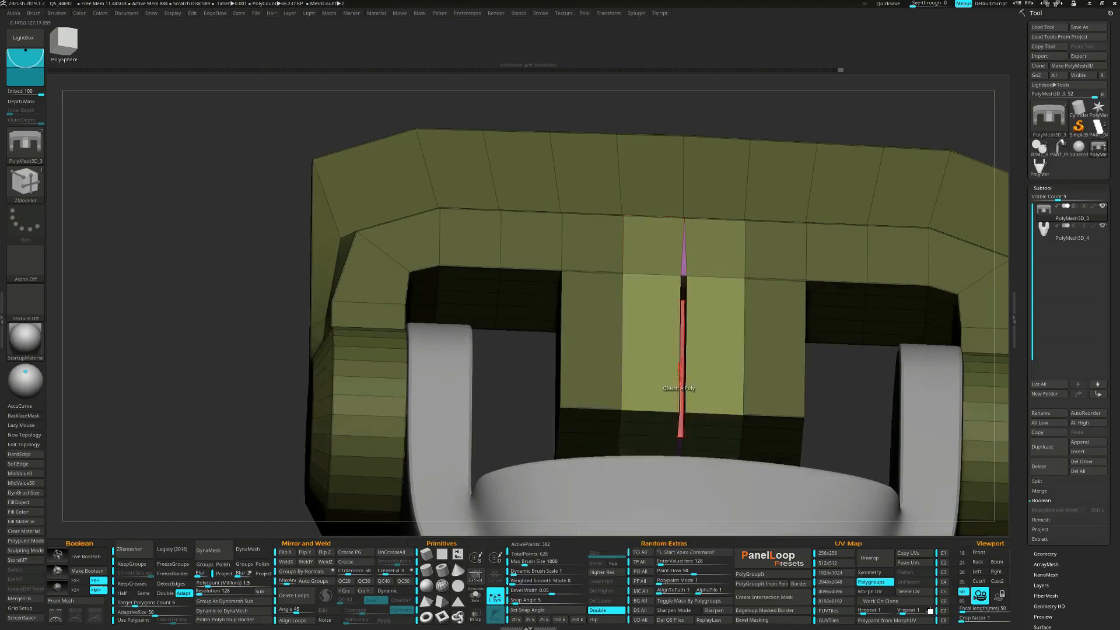
{"action": "left_click", "coordinate": [682, 382]}
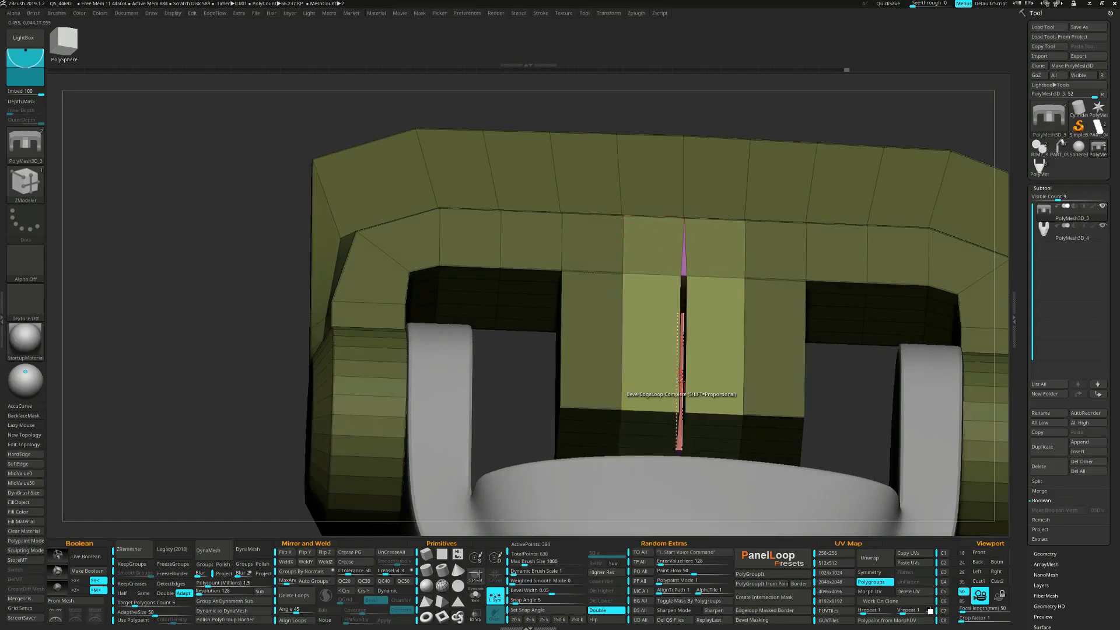
{"action": "mouse_move", "coordinate": [681, 386]}
{"action": "right_mouse_down", "text": "alt"}
{"action": "mouse_move", "coordinate": [654, 280]}
{"action": "mouse_move", "coordinate": [659, 315]}
{"action": "mouse_move", "coordinate": [697, 347]}
{"action": "right_mouse_up", "text": "alt"}
{"action": "key", "text": "ctrl"}
{"action": "key", "text": "ctrl+z"}
{"action": "right_click_drag", "start_coordinate": [677, 325], "coordinate": [672, 238]}
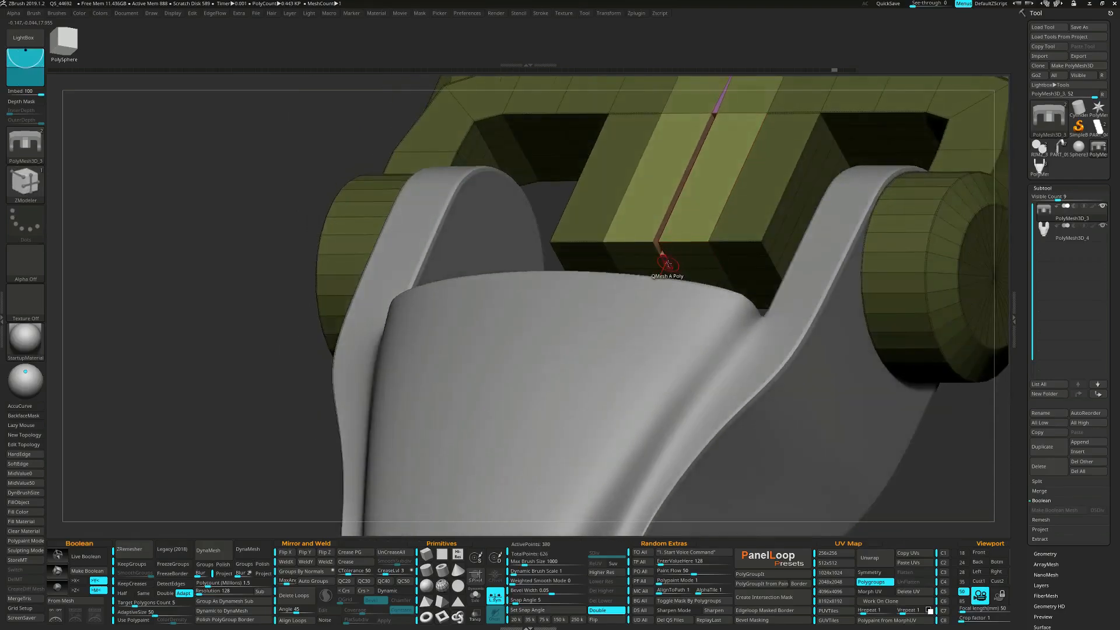
{"action": "right_click_drag", "start_coordinate": [680, 280], "coordinate": [663, 308]}
{"action": "left_click", "coordinate": [661, 281]}
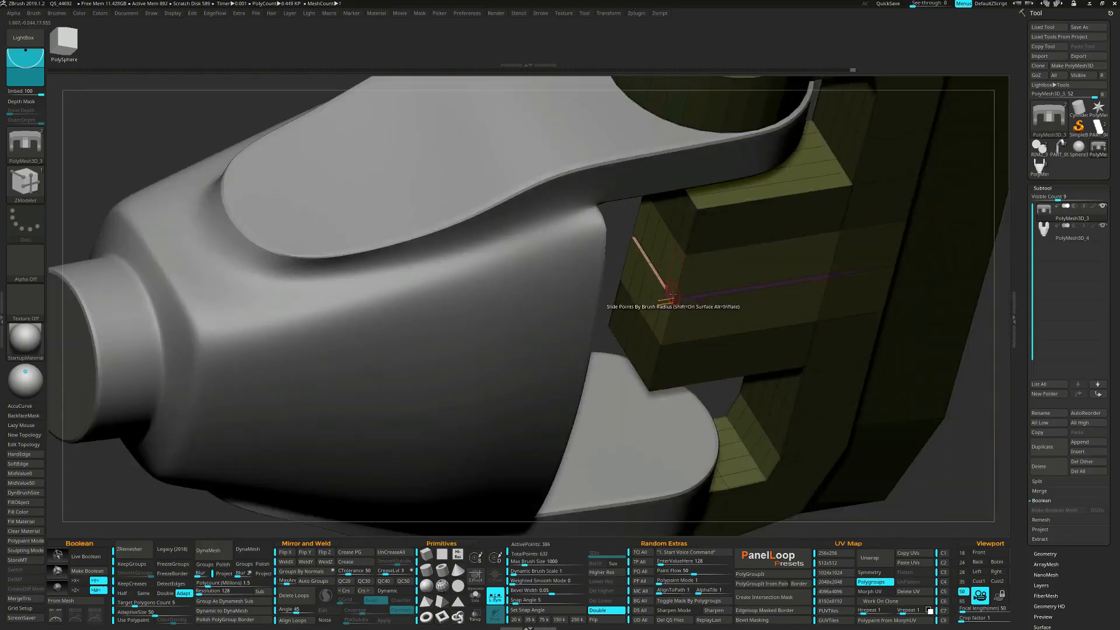
- Clear the mask and turn dynamic subdivision back on to preview the slotted tab smoothed
{"action": "right_click_drag", "start_coordinate": [671, 296], "coordinate": [720, 362], "text": "ctrl"}
{"action": "left_click_drag", "start_coordinate": [745, 325], "coordinate": [750, 330], "text": "ctrl"}
{"action": "right_click_drag", "start_coordinate": [745, 318], "coordinate": [755, 353], "text": "alt"}
{"action": "key", "text": "d"}
{"action": "right_click_drag", "start_coordinate": [619, 306], "coordinate": [671, 389], "text": "alt"}
- Set the edge action to Crease with the EdgeLoop Partial target and examine the edges of the tab's two halves
{"action": "key", "text": "space"}
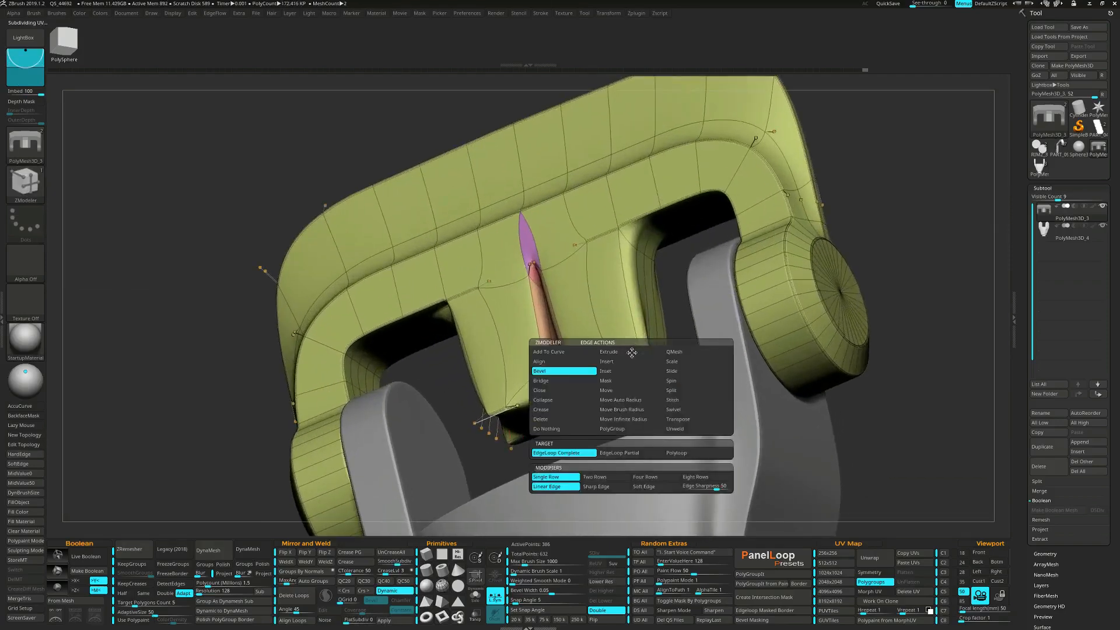
{"action": "left_click", "coordinate": [541, 410]}
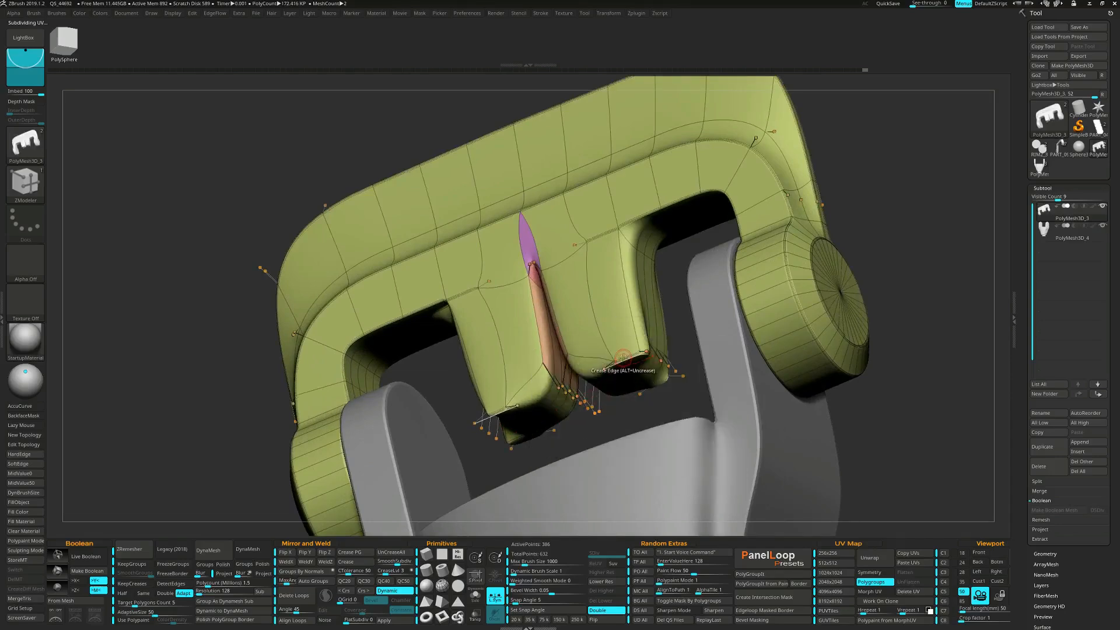
{"action": "right_click_drag", "start_coordinate": [622, 357], "coordinate": [630, 342]}
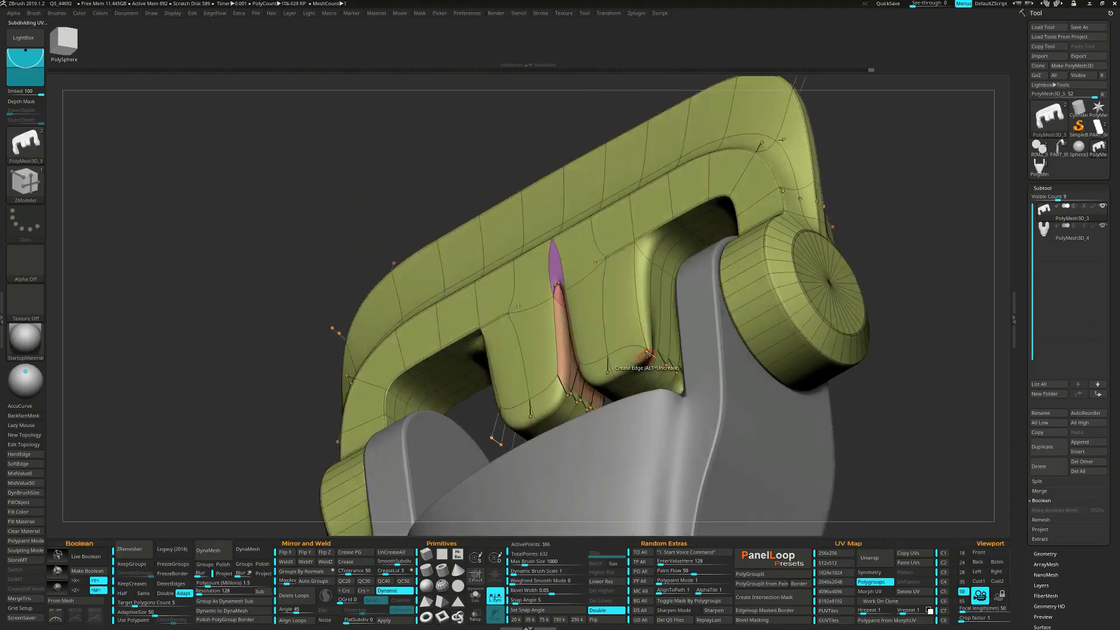
{"action": "key", "text": "space"}
{"action": "left_click", "coordinate": [618, 456]}
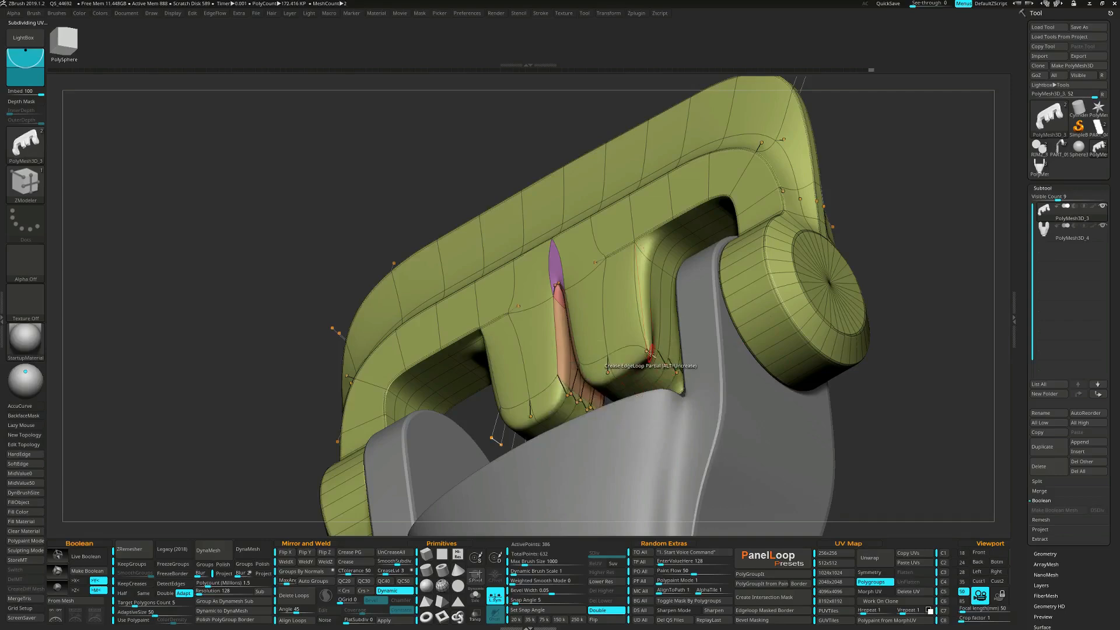
{"action": "right_click_drag", "start_coordinate": [646, 366], "coordinate": [677, 327]}
{"action": "right_click_drag", "start_coordinate": [767, 296], "coordinate": [773, 288]}
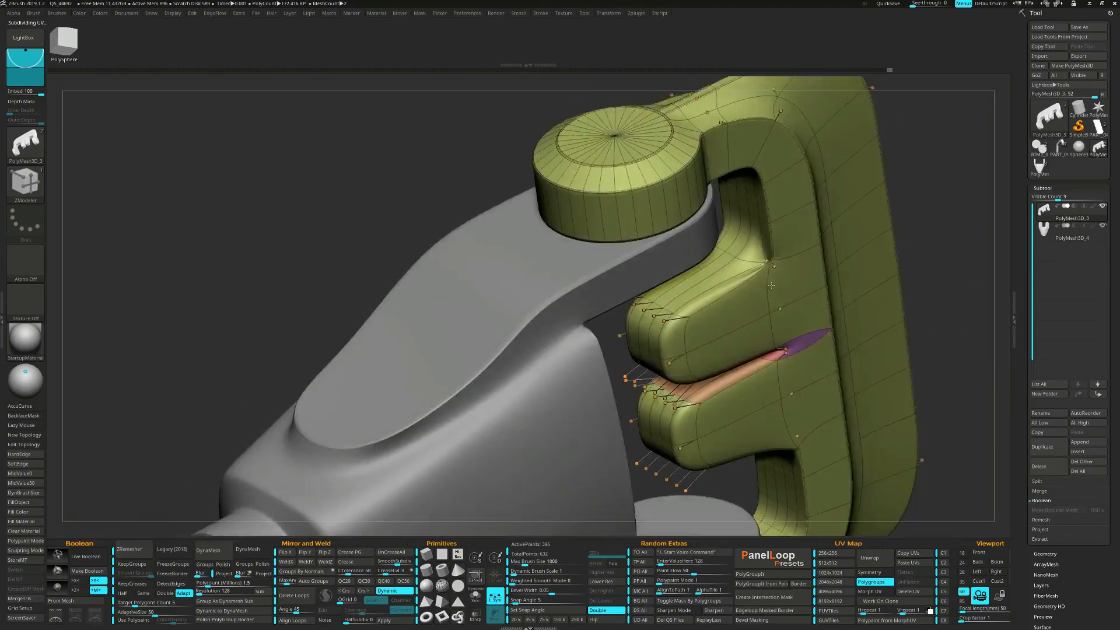
{"action": "right_click_drag", "start_coordinate": [783, 333], "coordinate": [765, 295]}
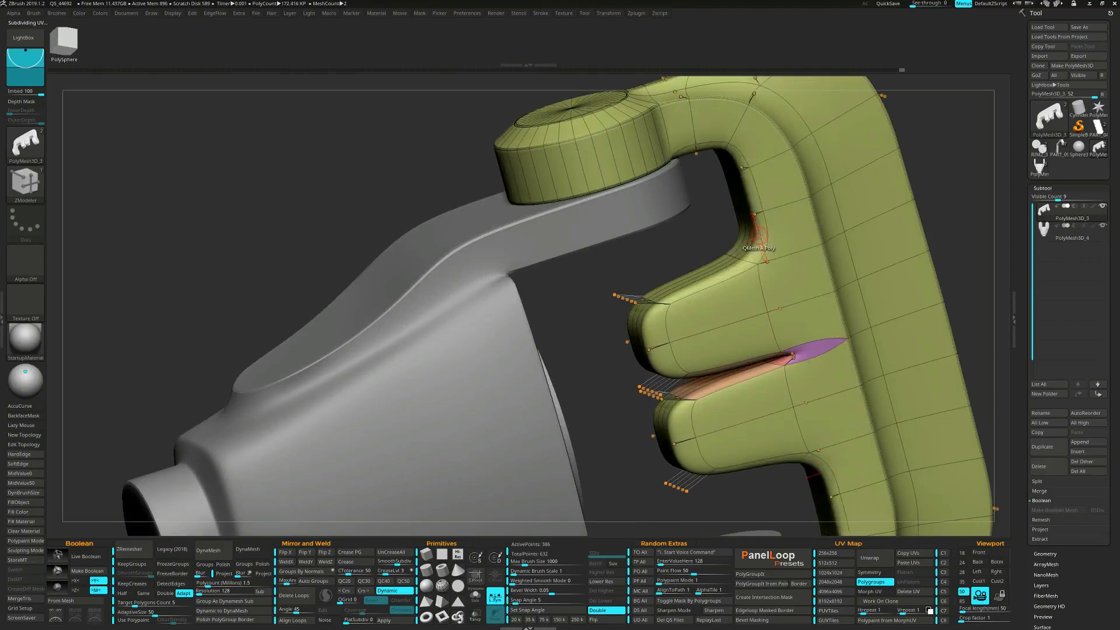
{"action": "right_click_drag", "start_coordinate": [770, 315], "coordinate": [736, 219], "text": "alt"}
{"action": "right_click_drag", "start_coordinate": [811, 377], "coordinate": [804, 325]}
{"action": "left_click", "coordinate": [632, 328], "text": "alt"}
{"action": "right_click_drag", "start_coordinate": [677, 330], "coordinate": [636, 333], "text": "alt"}
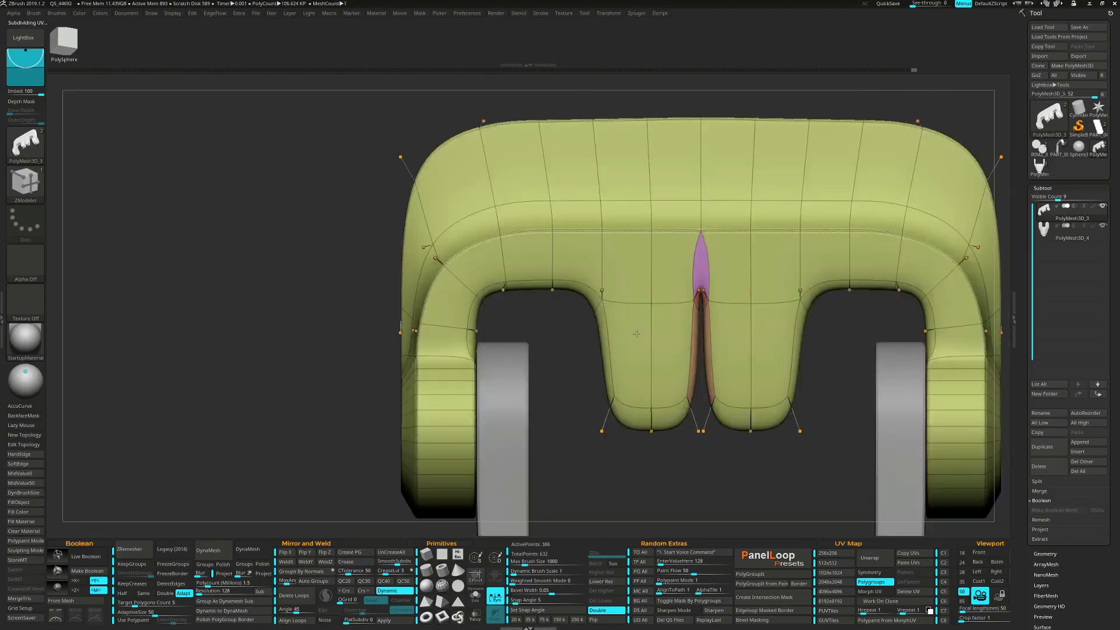
- Set the edge action to Insert and add three evenly spaced horizontal edge loops across the slotted tab
{"action": "key", "text": "space"}
{"action": "left_click", "coordinate": [638, 348]}
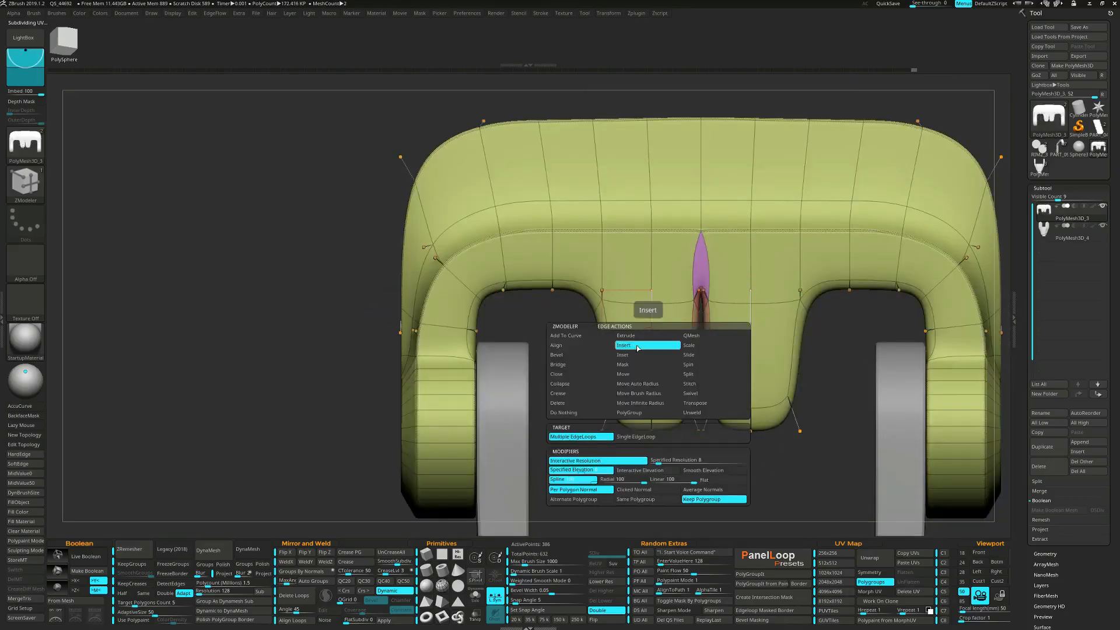
{"action": "left_click_drag", "start_coordinate": [651, 342], "coordinate": [654, 358]}
- Set the polygon action to Crease with the Flat Island target and crease the slot's inner faces
{"action": "right_click_drag", "start_coordinate": [653, 331], "coordinate": [671, 409], "text": "alt"}
{"action": "key", "text": "space"}
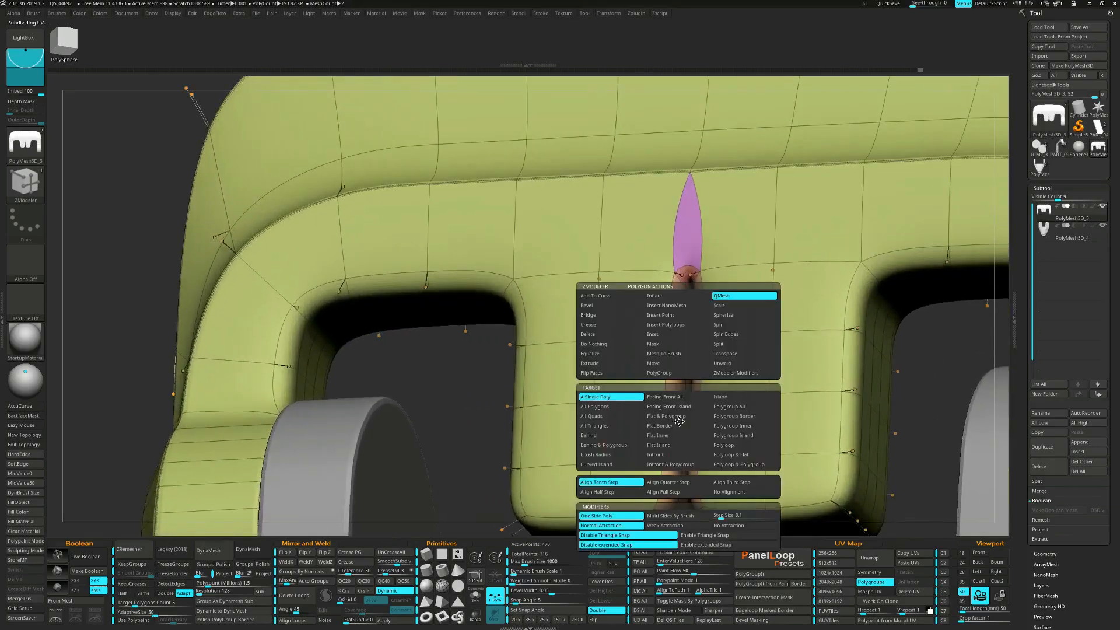
{"action": "left_click", "coordinate": [602, 328]}
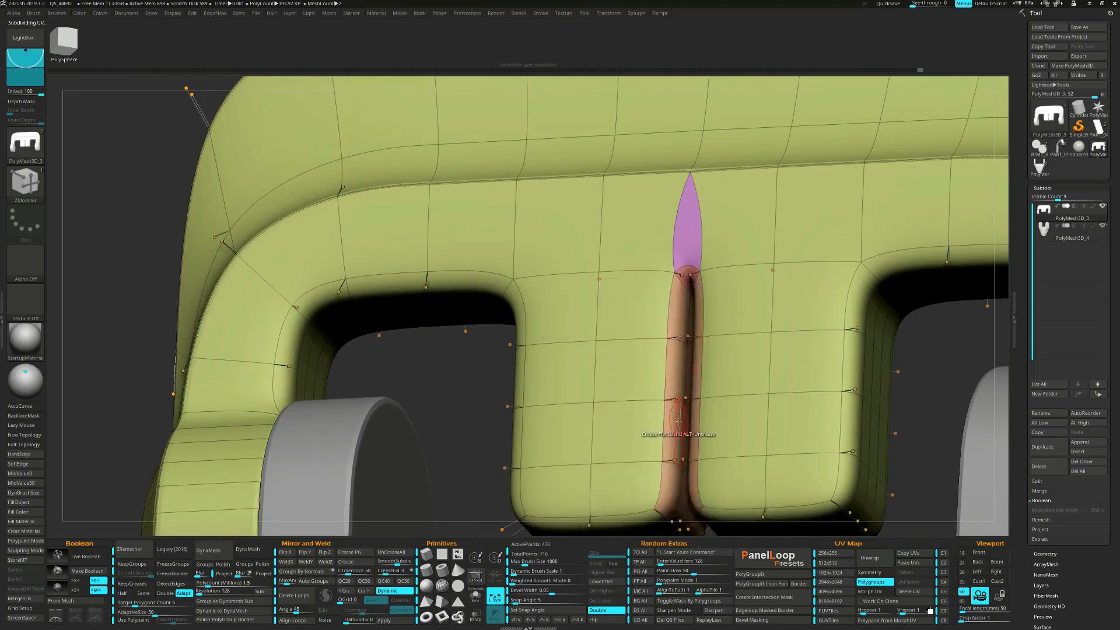
{"action": "left_click", "coordinate": [678, 421]}
- Hide the wireframe, isolate the slot area with an inverted mask, narrow it to a scale of about 0.69 and clear the mask
{"action": "right_click_drag", "start_coordinate": [675, 376], "coordinate": [675, 351]}
{"action": "key", "text": "shift+f"}
{"action": "right_click_drag", "start_coordinate": [680, 397], "coordinate": [674, 339], "text": "alt"}
{"action": "left_click_drag", "start_coordinate": [698, 432], "coordinate": [662, 269], "text": "ctrl"}
{"action": "key", "text": "ctrl+i"}
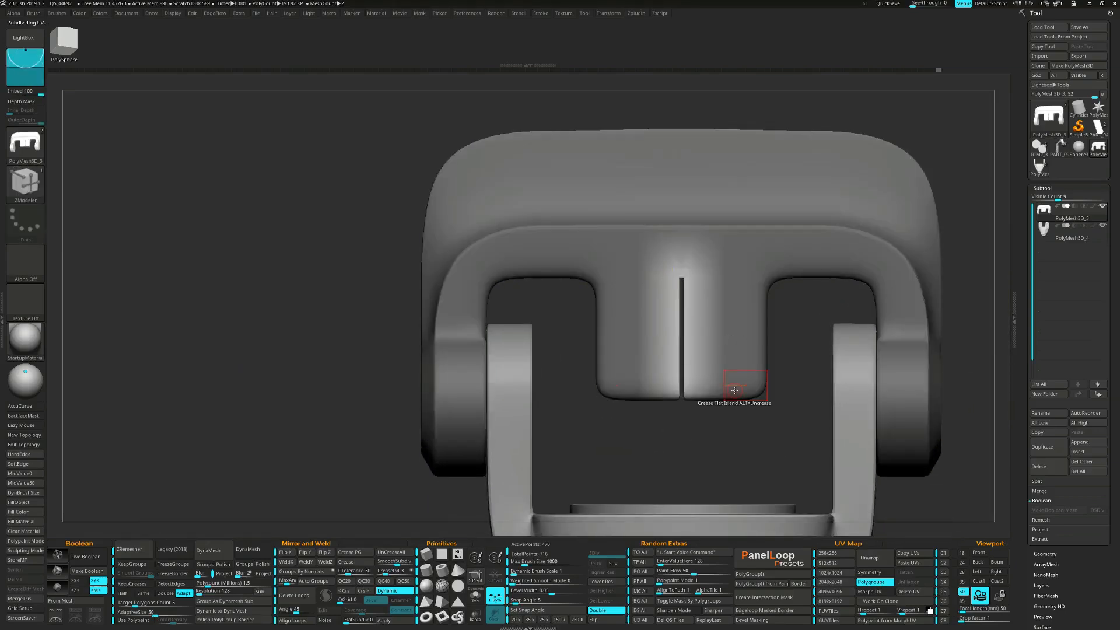
{"action": "key", "text": "w"}
{"action": "left_click", "coordinate": [733, 311]}
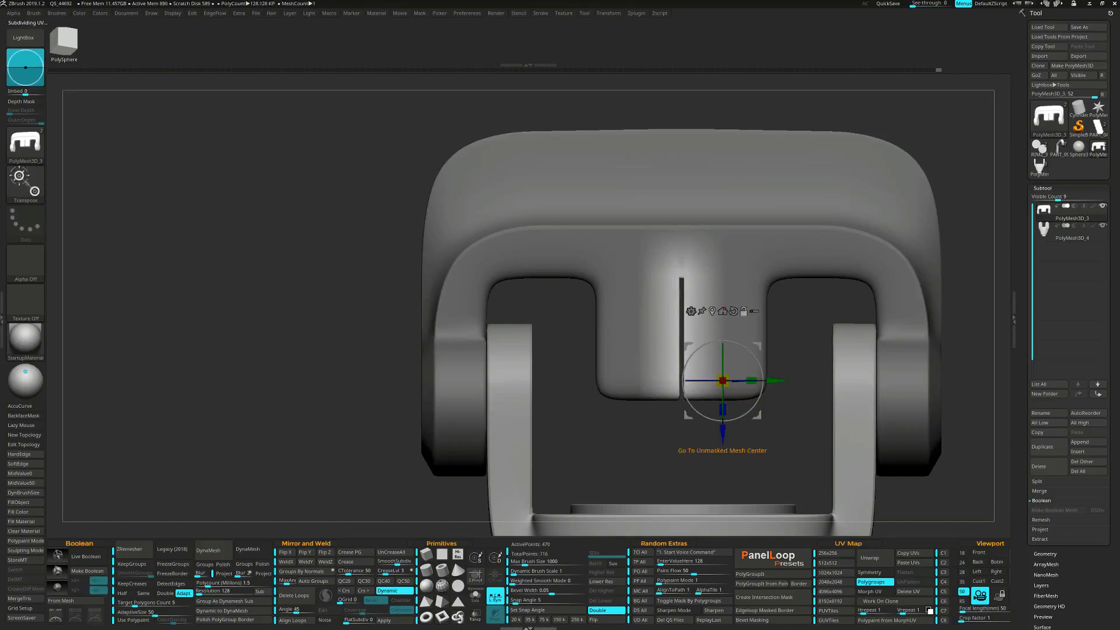
{"action": "left_click", "coordinate": [713, 311]}
{"action": "left_click_drag", "start_coordinate": [710, 337], "coordinate": [704, 333]}
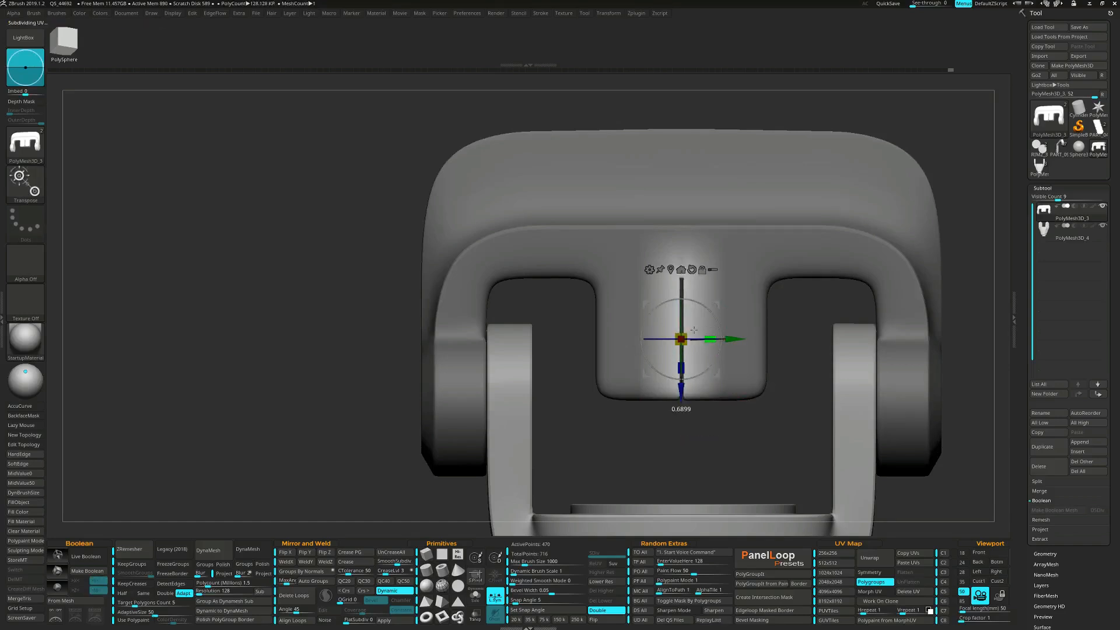
{"action": "left_click", "coordinate": [701, 448], "text": "ctrl"}
- Show the wireframe, isolate the whole tab with an inverted mask, shift it sideways along the crossbar and narrow it
{"action": "key", "text": "shift+f"}
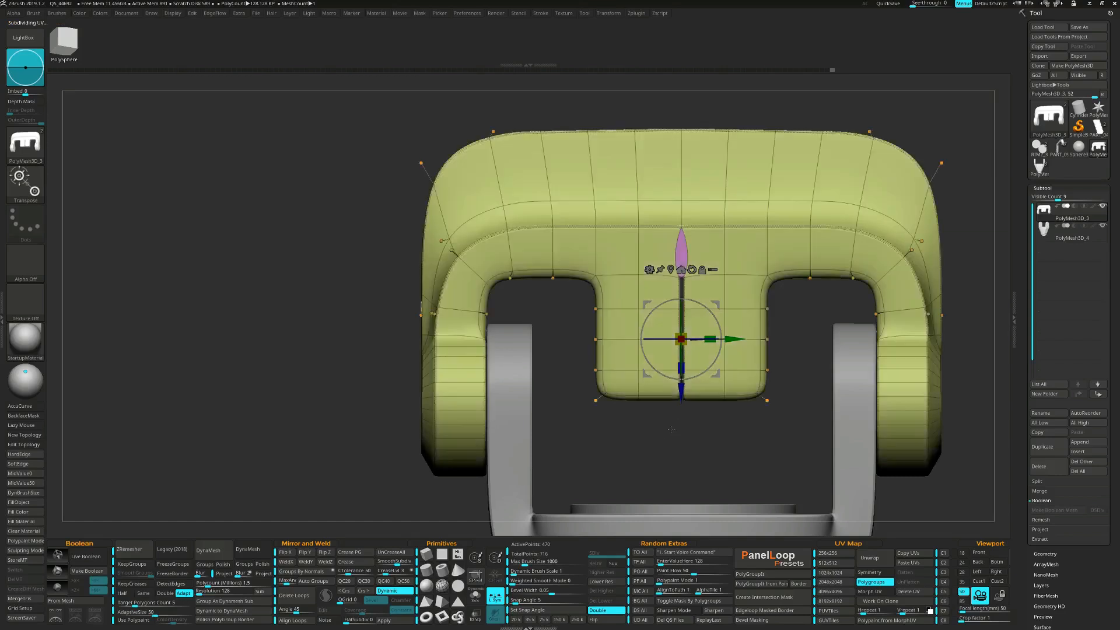
{"action": "left_click_drag", "start_coordinate": [579, 430], "coordinate": [792, 252], "text": "ctrl"}
{"action": "left_click", "coordinate": [780, 398], "text": "ctrl"}
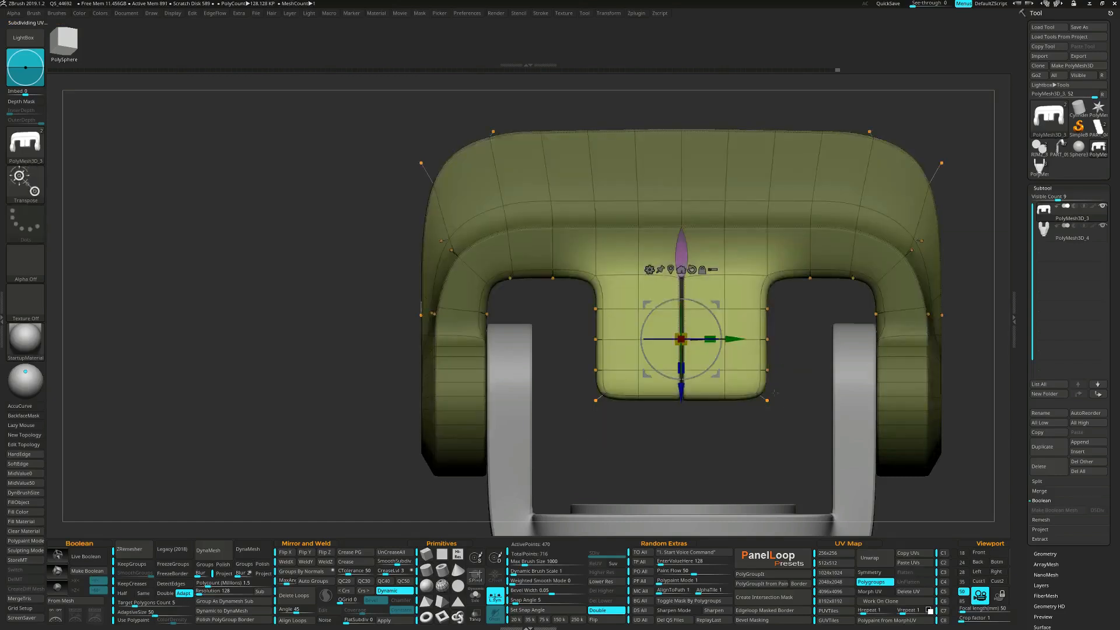
{"action": "left_click_drag", "start_coordinate": [737, 340], "coordinate": [763, 344]}
{"action": "right_click_drag", "start_coordinate": [726, 387], "coordinate": [713, 391], "text": "alt"}
{"action": "left_click_drag", "start_coordinate": [726, 349], "coordinate": [695, 413]}
- Taper the tab toward its lower end by masking progressively more from the top and scaling the rest narrower, then clear the mask
{"action": "left_click_drag", "start_coordinate": [580, 301], "coordinate": [718, 263], "text": "alt"}
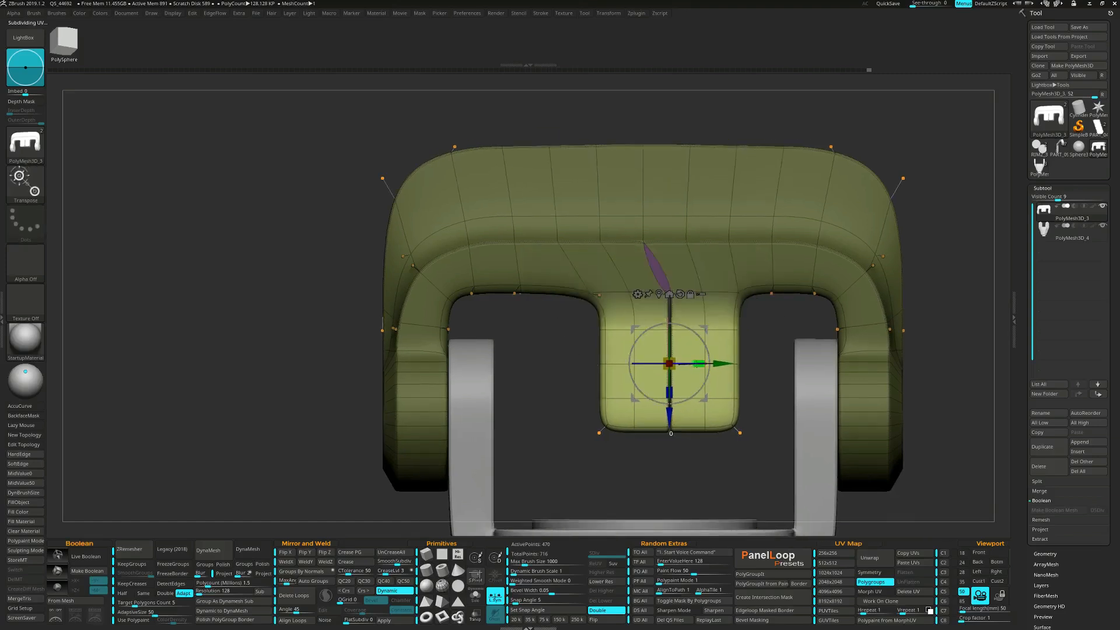
{"action": "left_click_drag", "start_coordinate": [698, 364], "coordinate": [690, 364]}
{"action": "left_click_drag", "start_coordinate": [587, 315], "coordinate": [693, 367], "text": "ctrl"}
{"action": "left_click_drag", "start_coordinate": [601, 352], "coordinate": [732, 383], "text": "ctrl"}
{"action": "left_click_drag", "start_coordinate": [699, 364], "coordinate": [695, 366]}
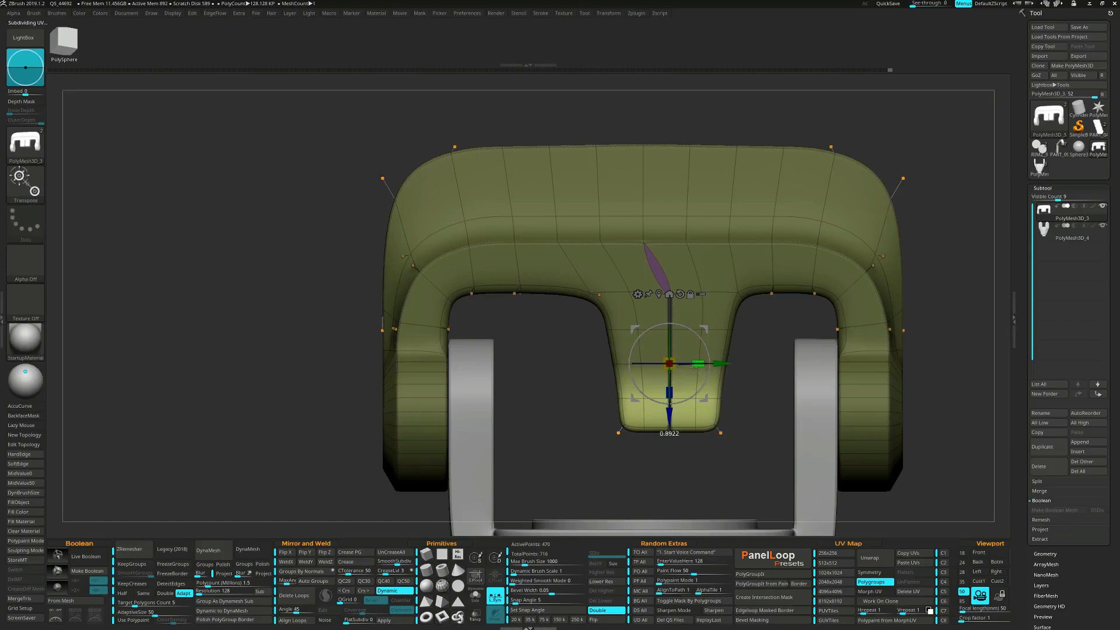
{"action": "left_click_drag", "start_coordinate": [581, 377], "coordinate": [752, 419], "text": "ctrl"}
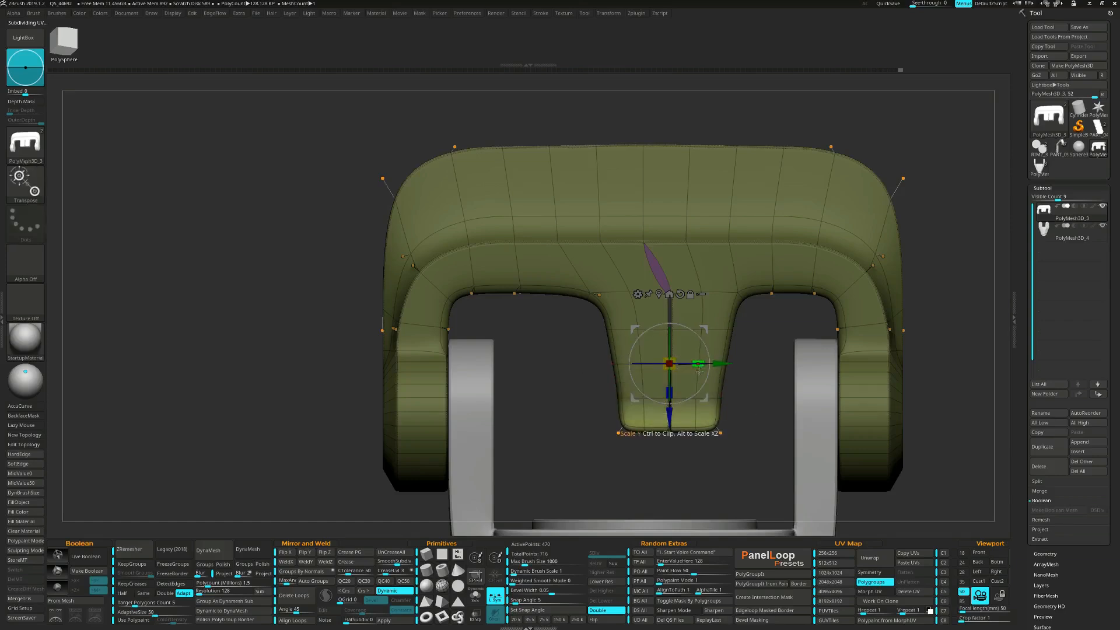
{"action": "left_click_drag", "start_coordinate": [698, 368], "coordinate": [699, 368]}
{"action": "left_click", "coordinate": [605, 430], "text": "ctrl"}
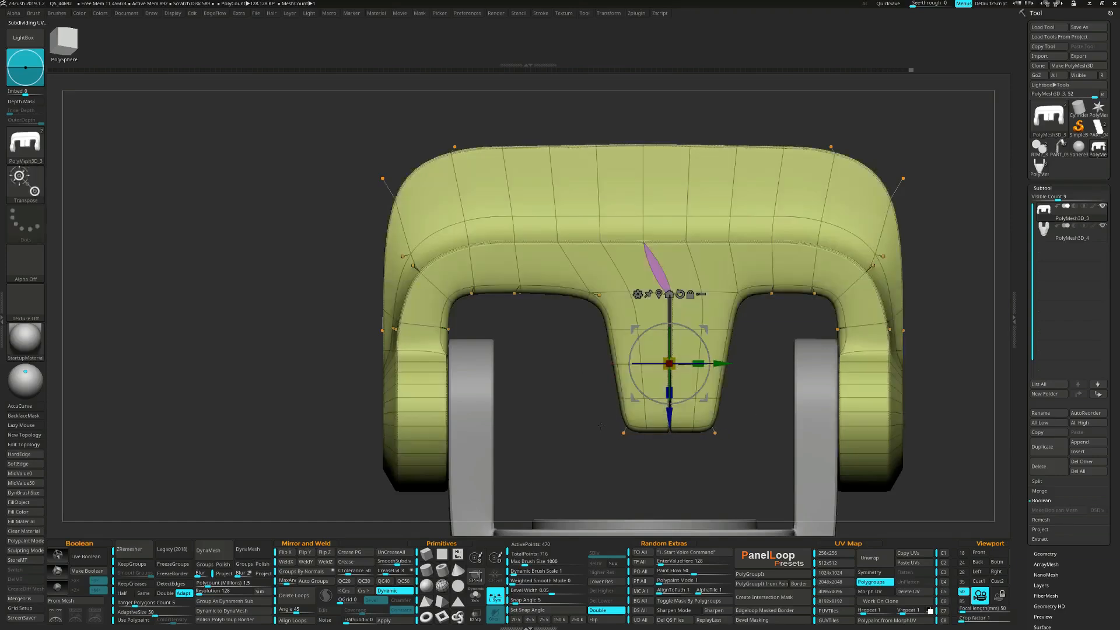
- Isolate the tab's lower part with an inverted mask and move it up by about 0.25 units
{"action": "left_click_drag", "start_coordinate": [603, 407], "coordinate": [744, 386], "text": "alt"}
{"action": "left_click_drag", "start_coordinate": [663, 391], "coordinate": [665, 416]}
{"action": "left_click_drag", "start_coordinate": [595, 402], "coordinate": [578, 423], "text": "ctrl"}
{"action": "left_click_drag", "start_coordinate": [567, 431], "coordinate": [769, 350], "text": "alt"}
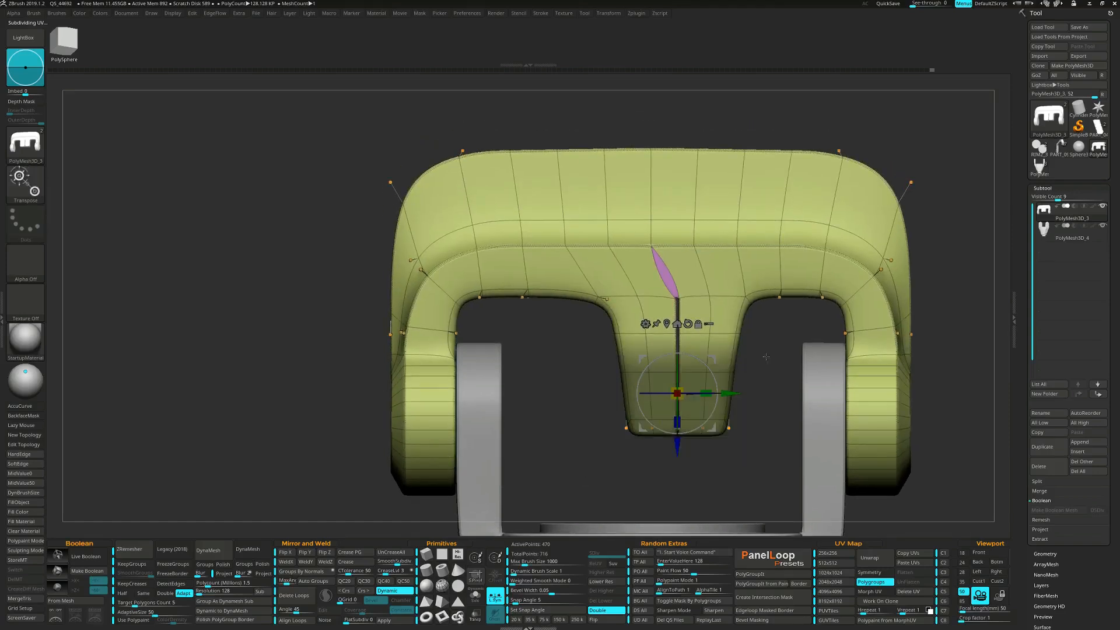
{"action": "left_click", "coordinate": [752, 408], "text": "ctrl"}
{"action": "left_click_drag", "start_coordinate": [677, 449], "coordinate": [680, 443]}
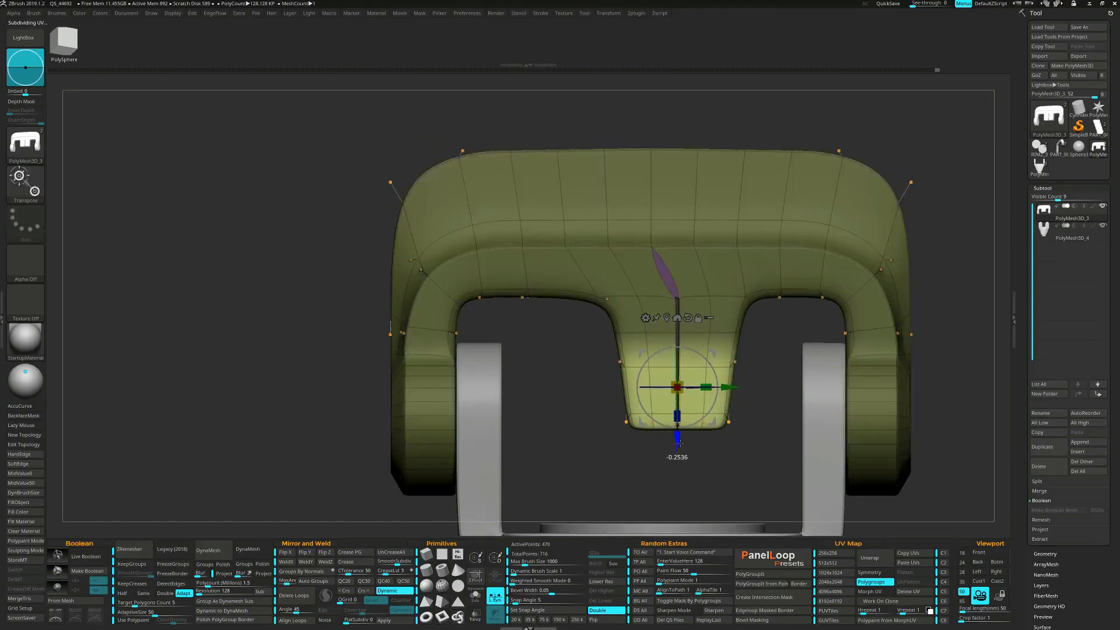
- Clear the mask, isolate the crossbar's underside vertices beside the tab's left side and raise them to round that opening
{"action": "left_click_drag", "start_coordinate": [601, 404], "coordinate": [625, 400], "text": "alt"}
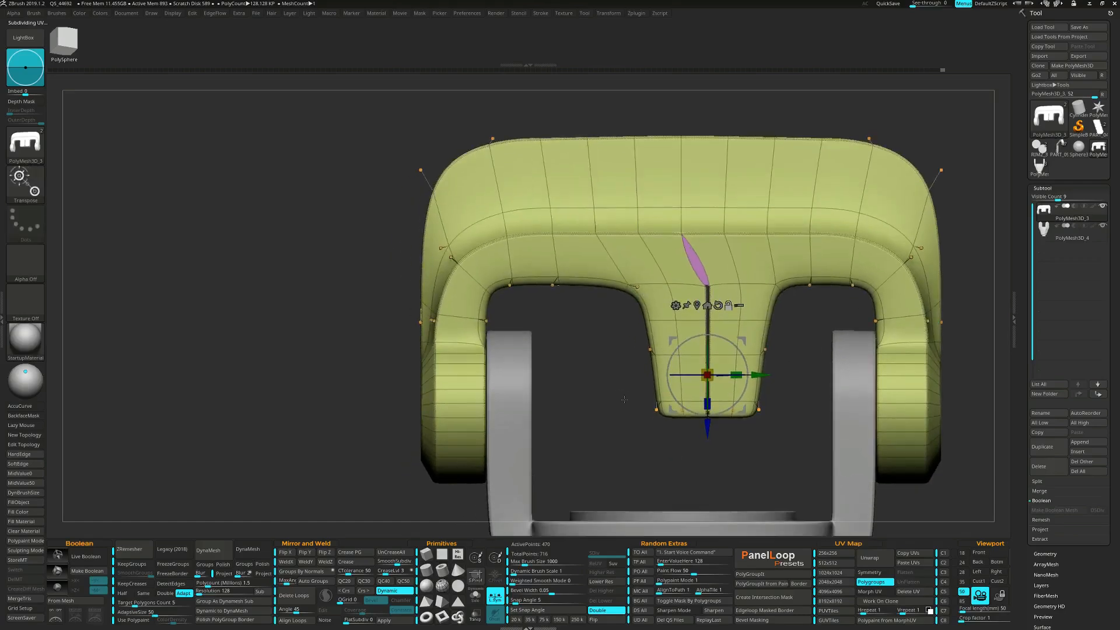
{"action": "left_click_drag", "start_coordinate": [605, 325], "coordinate": [543, 263], "text": "ctrl+alt"}
{"action": "left_click_drag", "start_coordinate": [742, 412], "coordinate": [749, 402]}
{"action": "left_click_drag", "start_coordinate": [581, 316], "coordinate": [499, 267], "text": "ctrl"}
{"action": "left_click_drag", "start_coordinate": [757, 409], "coordinate": [748, 393]}
- Isolate the crossbar's underside vertices beside the tab's right side and raise them to round the opposite opening
{"action": "right_click_drag", "start_coordinate": [858, 202], "coordinate": [797, 201], "text": "alt"}
{"action": "left_click_drag", "start_coordinate": [788, 310], "coordinate": [737, 265], "text": "ctrl"}
{"action": "left_click_drag", "start_coordinate": [691, 401], "coordinate": [688, 380]}
{"action": "left_click_drag", "start_coordinate": [758, 292], "coordinate": [788, 323], "text": "ctrl"}
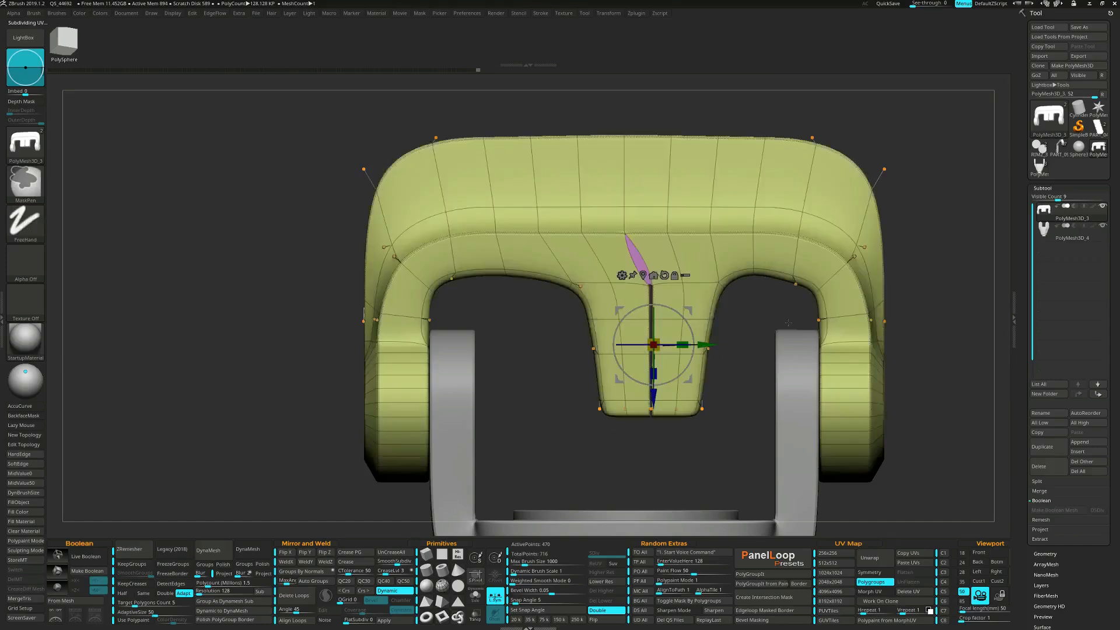
{"action": "mouse_move", "coordinate": [790, 268]}
{"action": "left_mouse_down", "text": "ctrl"}
{"action": "mouse_move", "coordinate": [795, 286]}
{"action": "mouse_move", "coordinate": [731, 337]}
{"action": "left_mouse_up", "text": "ctrl"}
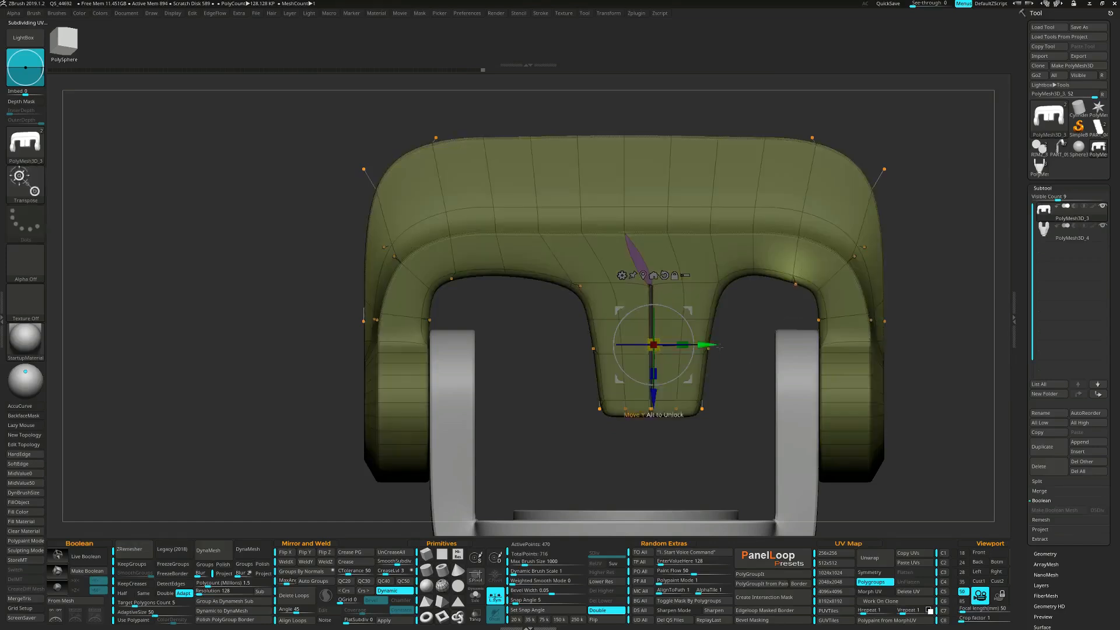
{"action": "left_click_drag", "start_coordinate": [688, 379], "coordinate": [691, 368]}
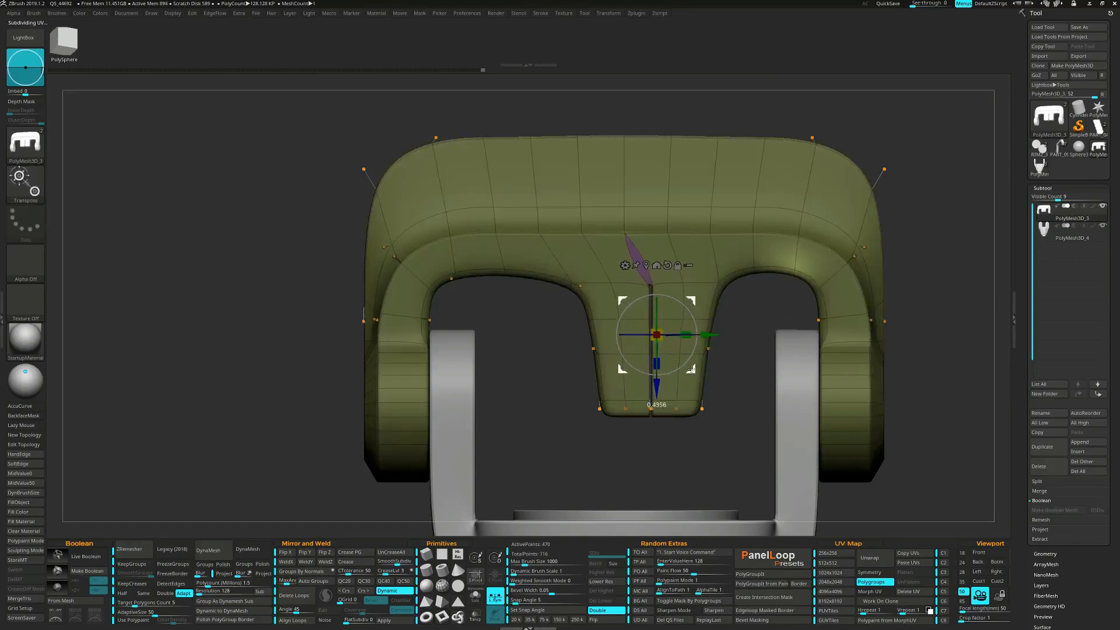
- Clear the mask, isolate the handle's crossbar and move it down by about 0.6 units
{"action": "right_click_drag", "start_coordinate": [725, 434], "coordinate": [615, 405], "text": "ctrl"}
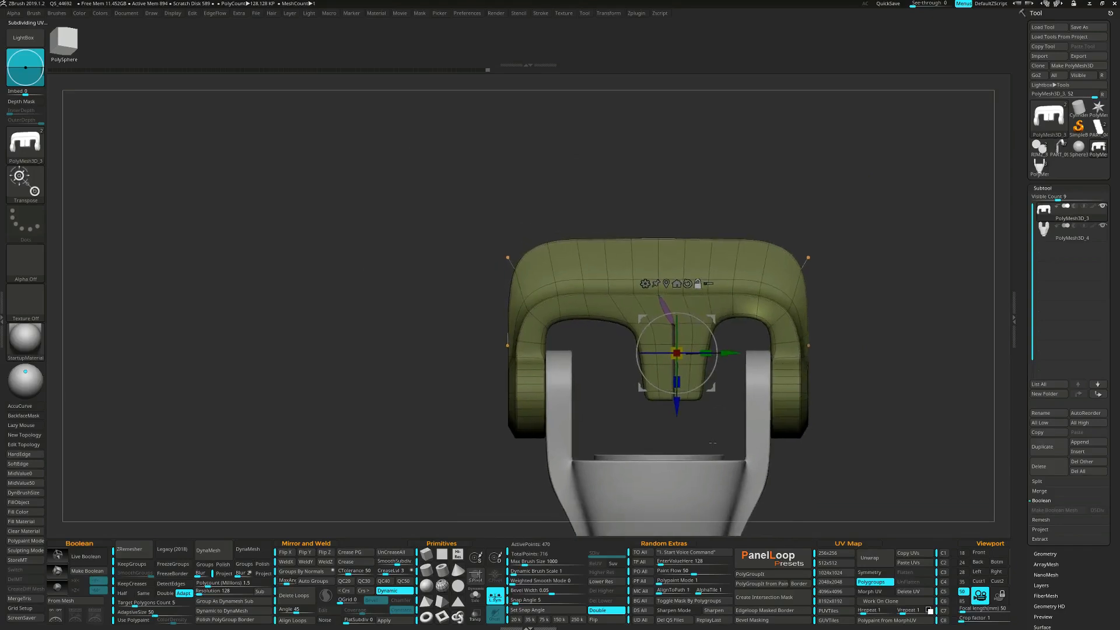
{"action": "left_click", "coordinate": [615, 405], "text": "ctrl"}
{"action": "mouse_move", "coordinate": [445, 182]}
{"action": "left_mouse_down", "text": "ctrl"}
{"action": "mouse_move", "coordinate": [533, 258]}
{"action": "mouse_move", "coordinate": [848, 333]}
{"action": "left_mouse_up", "text": "ctrl"}
{"action": "left_click_drag", "start_coordinate": [677, 404], "coordinate": [680, 413]}
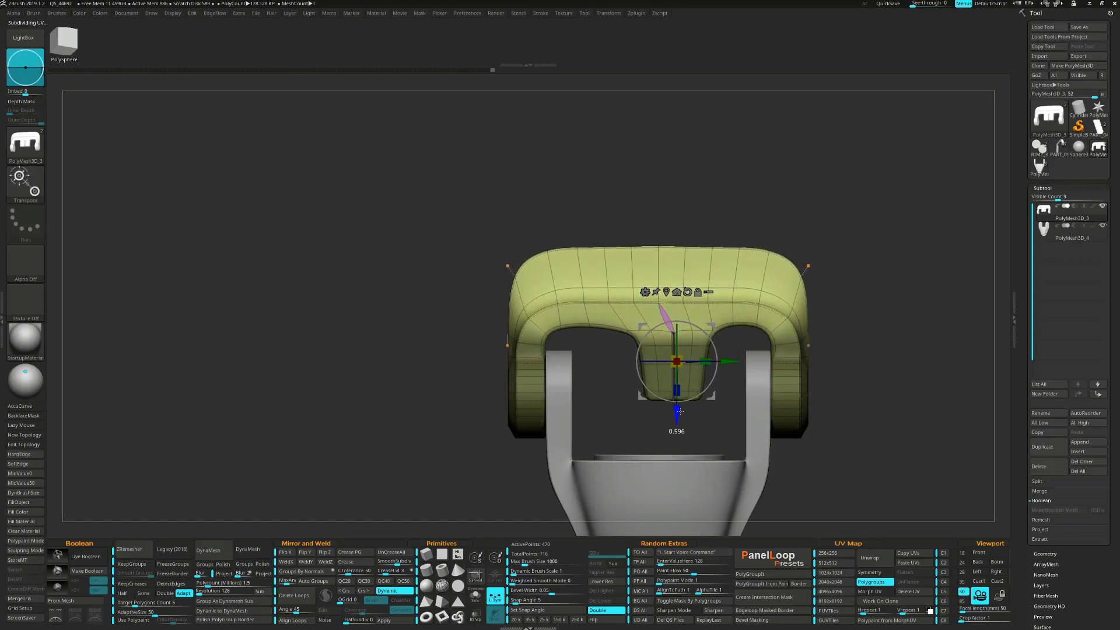
- Isolate the corner at the tab's left shoulder, shift it up and outward, clear the mask and hide the wireframe
{"action": "left_click_drag", "start_coordinate": [610, 348], "coordinate": [636, 322], "text": "ctrl"}
{"action": "left_click", "coordinate": [625, 362], "text": "ctrl"}
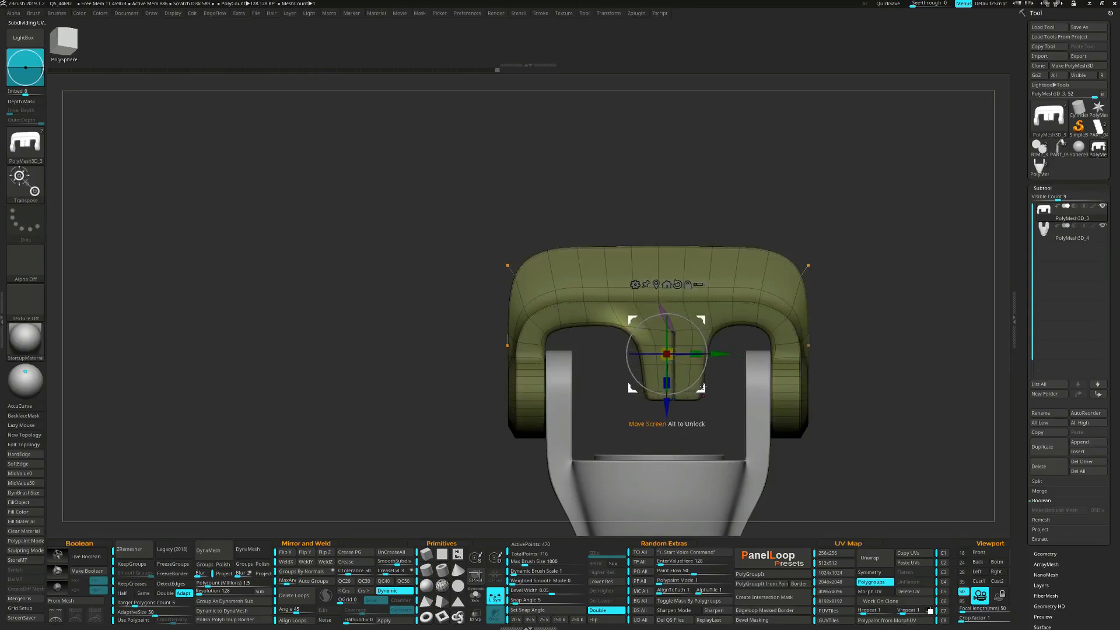
{"action": "left_click_drag", "start_coordinate": [710, 408], "coordinate": [721, 421], "text": "ctrl"}
{"action": "key", "text": "shift+f"}
{"action": "mouse_move", "coordinate": [832, 423]}
{"action": "left_mouse_down"}
{"action": "mouse_move", "coordinate": [838, 442]}
{"action": "mouse_move", "coordinate": [813, 406]}
{"action": "left_mouse_up"}
{"action": "key", "text": "q"}
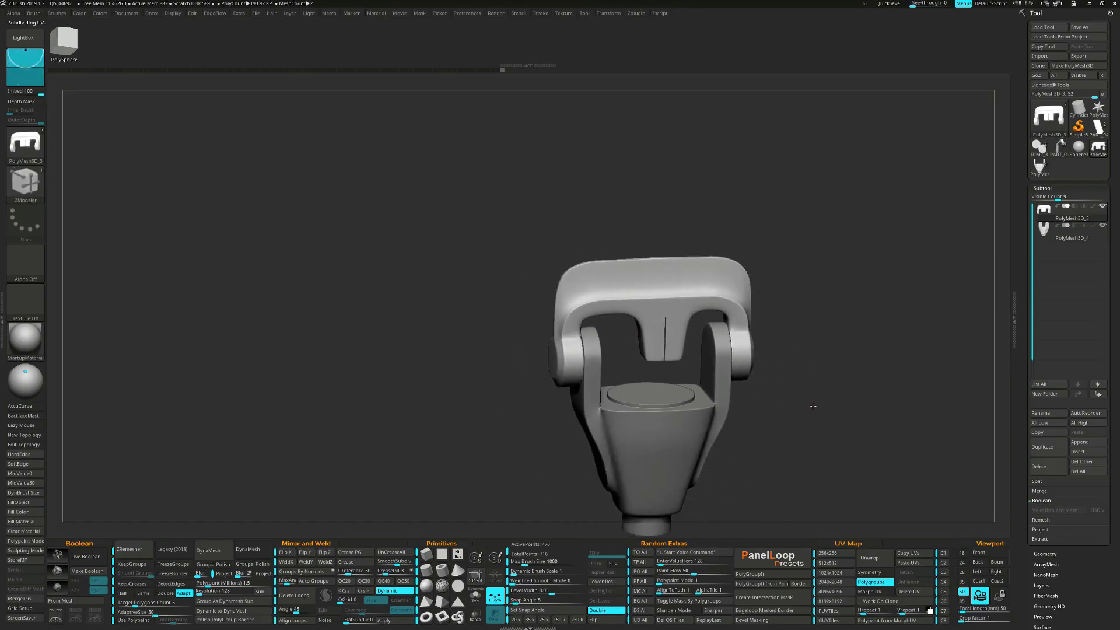
- Select the pronged body, turn off its smooth preview and insert an edge loop across the left prong's base
{"action": "left_click_drag", "start_coordinate": [782, 375], "coordinate": [808, 389]}
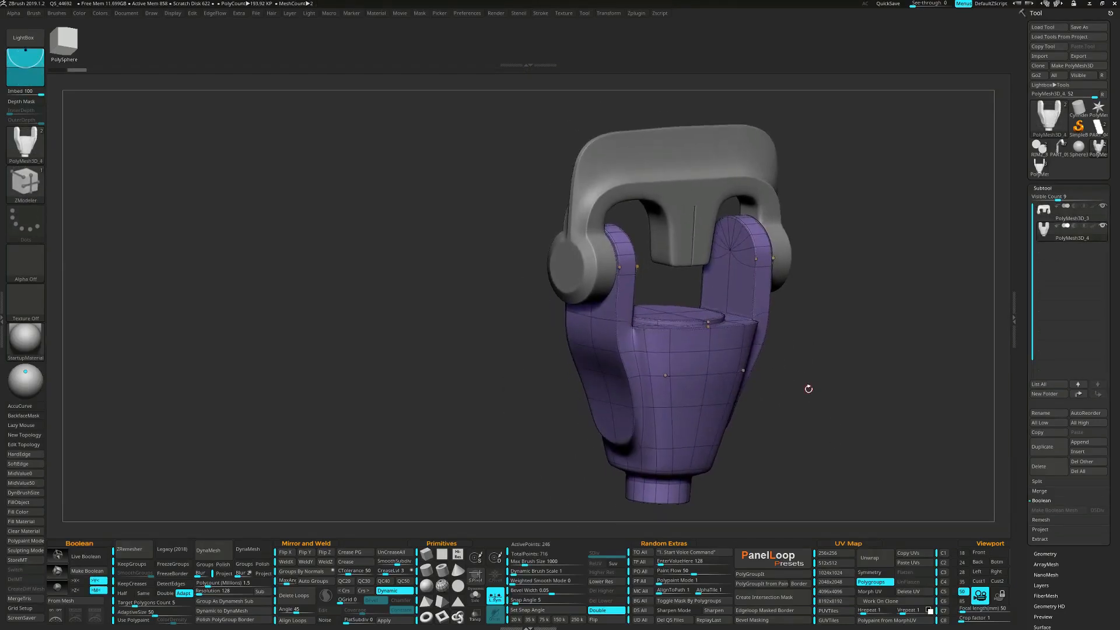
{"action": "key", "text": "shift+d"}
{"action": "right_click_drag", "start_coordinate": [696, 350], "coordinate": [654, 329]}
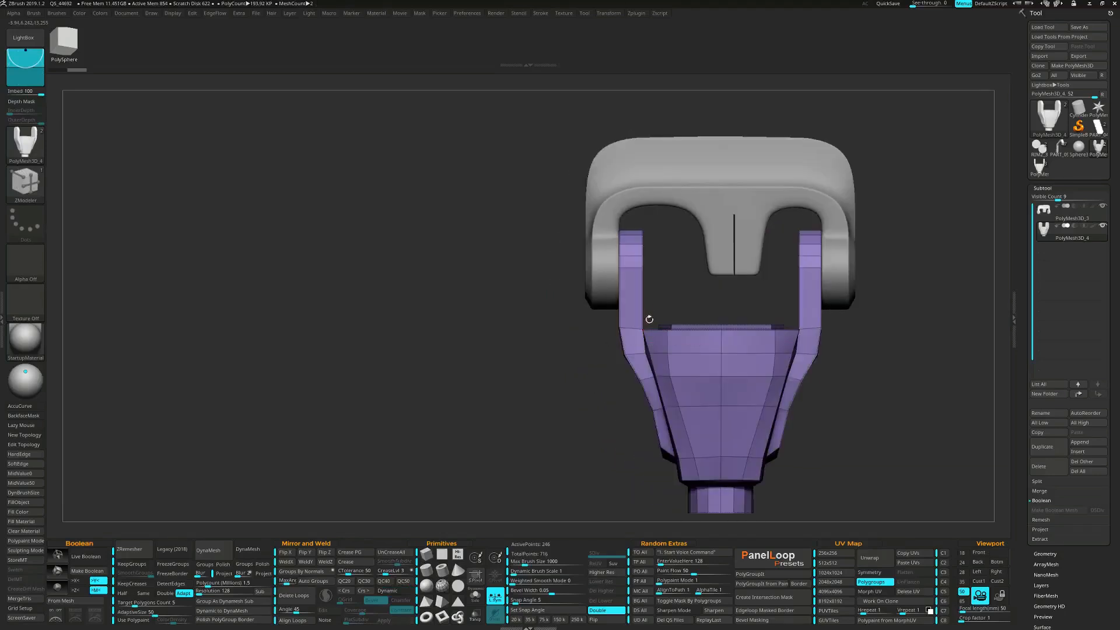
{"action": "key", "text": "space"}
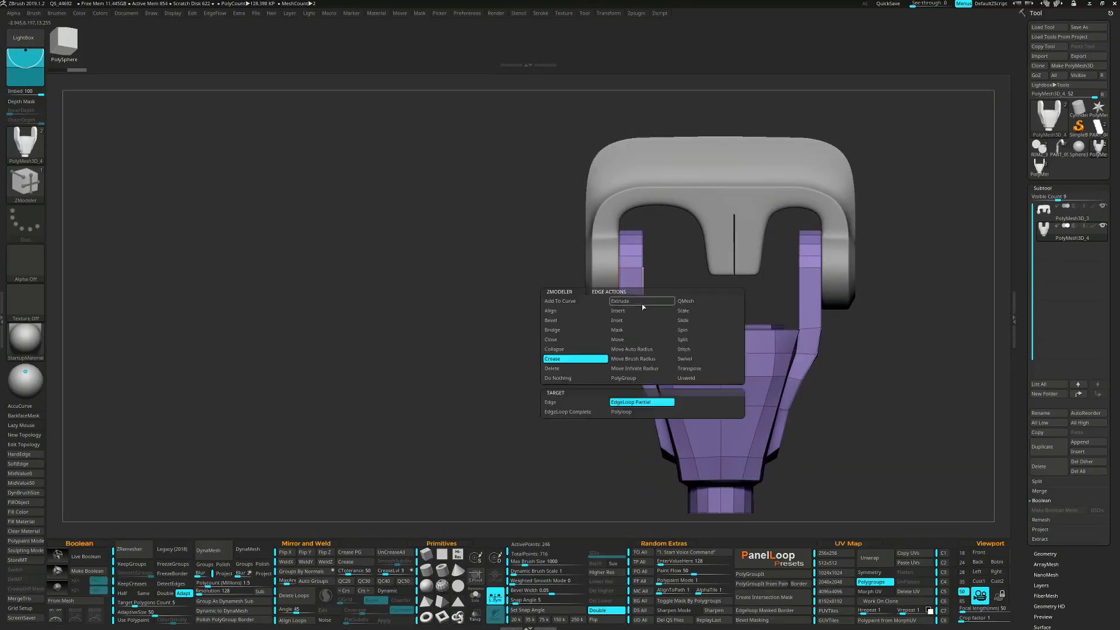
{"action": "left_click", "coordinate": [637, 309]}
{"action": "left_click", "coordinate": [644, 398]}
{"action": "right_click_drag", "start_coordinate": [644, 347], "coordinate": [649, 315], "text": "ctrl"}
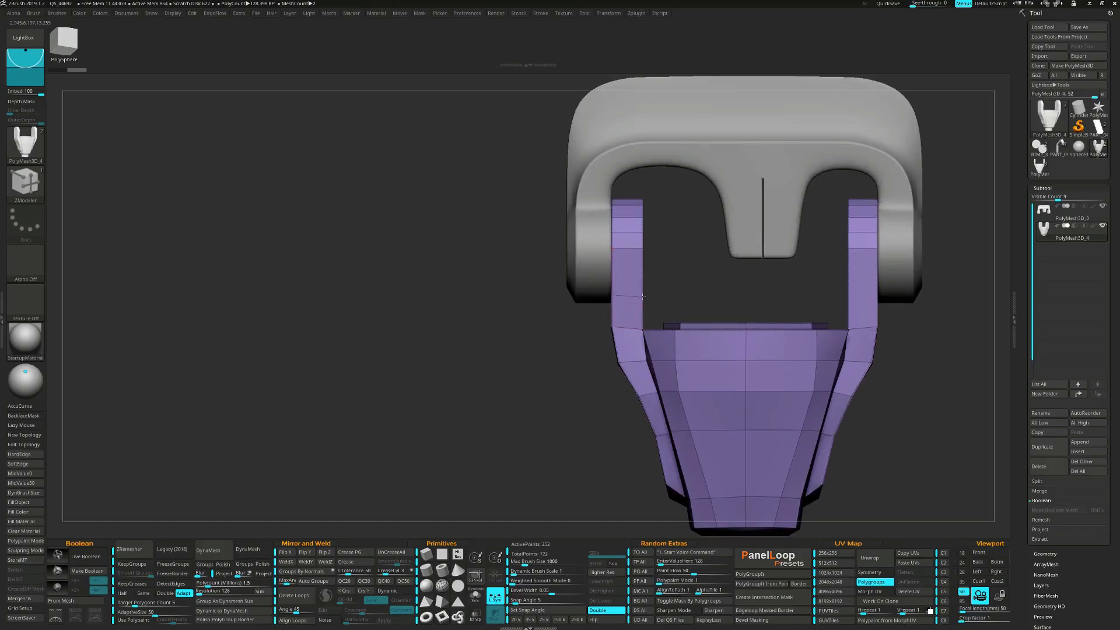
- Pull a long separate block forward from the new narrow face on the left prong's front edge
{"action": "mouse_move", "coordinate": [632, 308]}
{"action": "right_mouse_down"}
{"action": "mouse_move", "coordinate": [650, 319]}
{"action": "mouse_move", "coordinate": [615, 309]}
{"action": "mouse_move", "coordinate": [629, 310]}
{"action": "right_mouse_up"}
{"action": "key", "text": "space"}
{"action": "left_click", "coordinate": [676, 299]}
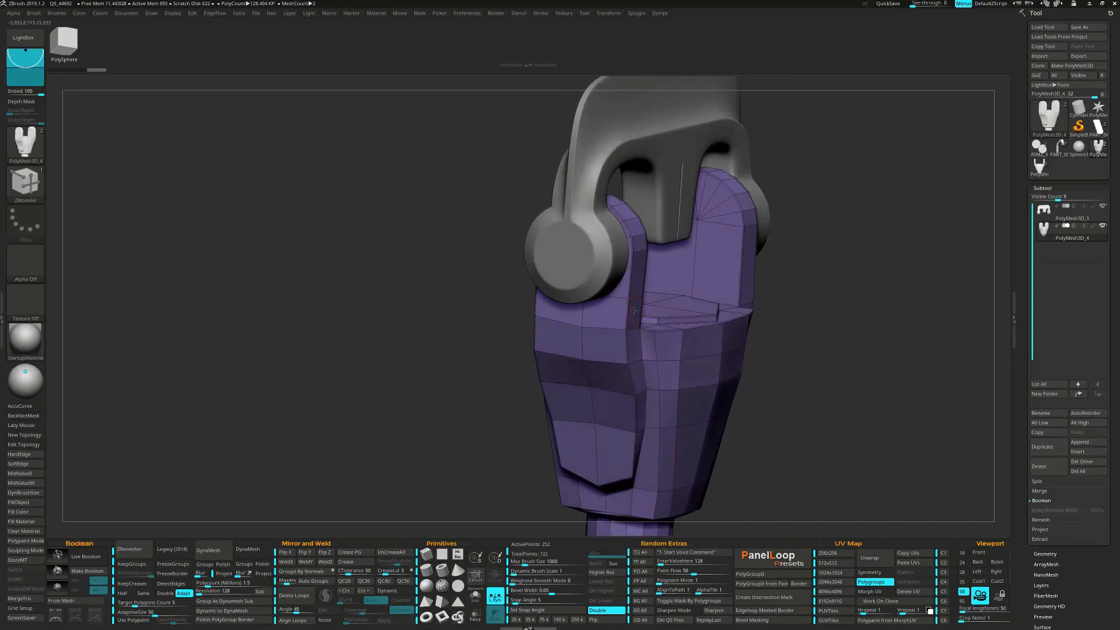
{"action": "left_click_drag", "start_coordinate": [641, 311], "coordinate": [794, 355]}
{"action": "mouse_move", "coordinate": [802, 358]}
{"action": "right_mouse_down"}
{"action": "mouse_move", "coordinate": [827, 259]}
{"action": "mouse_move", "coordinate": [813, 372]}
{"action": "right_mouse_up"}
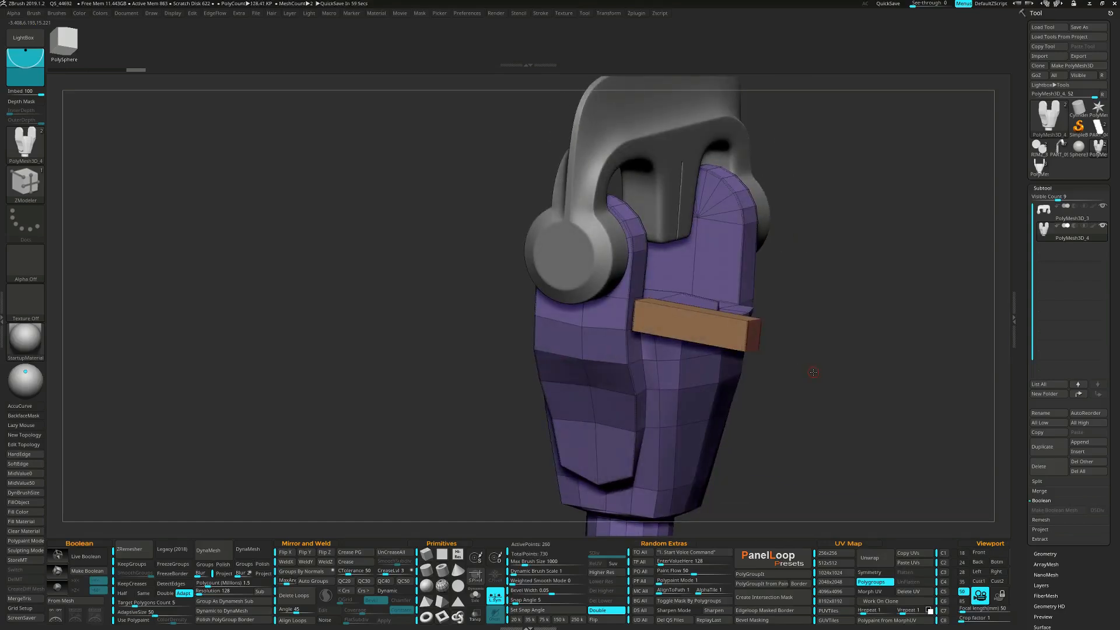
- Regroup the mesh, isolate the new block and split it from the body into its own subtool
{"action": "key", "text": "ctrl+w"}
{"action": "left_click", "coordinate": [751, 326], "text": "ctrl+shift"}
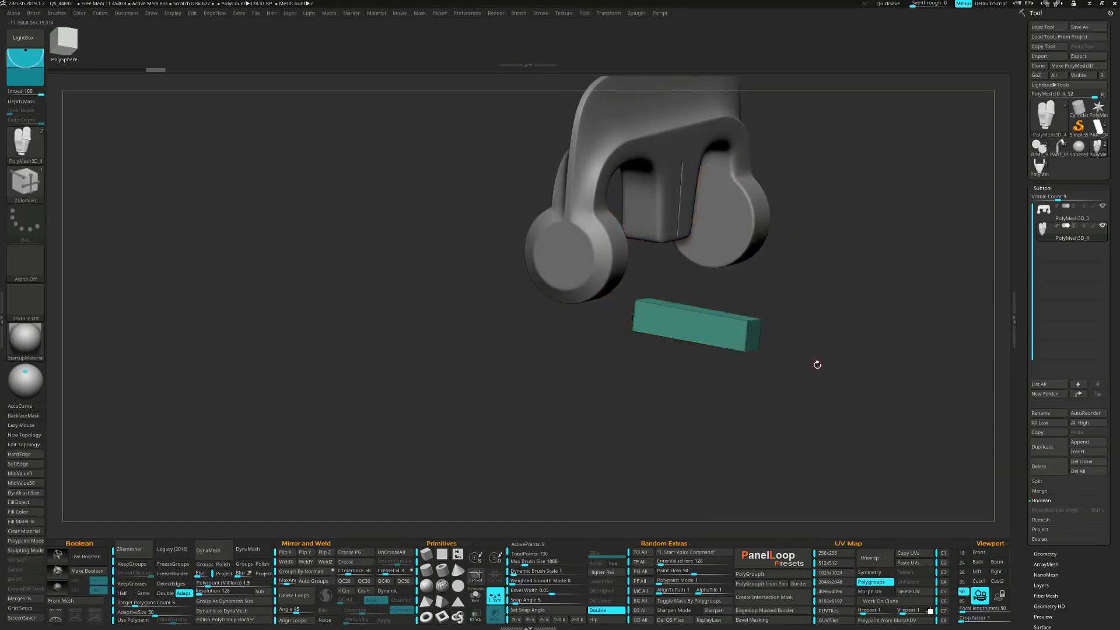
{"action": "key", "text": "ctrl+shift+s"}
- Clip the block's upper, lower and side faces straight in the front view
{"action": "right_click_drag", "start_coordinate": [816, 365], "coordinate": [801, 363]}
{"action": "mouse_move", "coordinate": [525, 344]}
{"action": "right_mouse_down"}
{"action": "mouse_move", "coordinate": [658, 337]}
{"action": "mouse_move", "coordinate": [729, 370]}
{"action": "mouse_move", "coordinate": [645, 351]}
{"action": "mouse_move", "coordinate": [630, 364]}
{"action": "mouse_move", "coordinate": [530, 327]}
{"action": "right_mouse_up"}
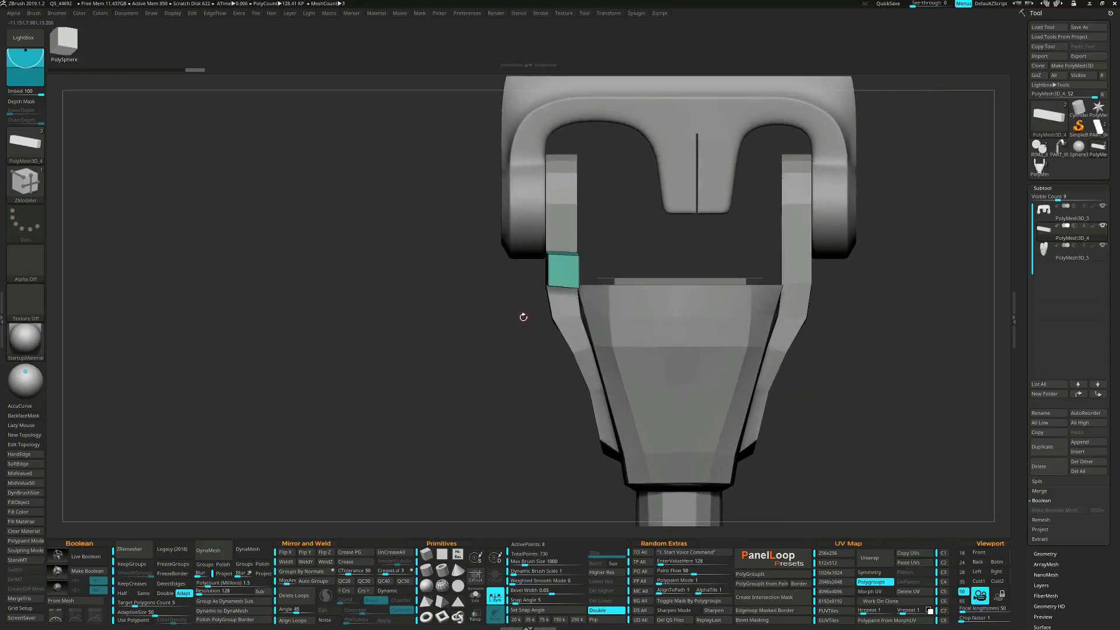
{"action": "mouse_move", "coordinate": [484, 296]}
{"action": "left_mouse_down", "text": "ctrl+shift"}
{"action": "mouse_move", "coordinate": [632, 293]}
{"action": "mouse_move", "coordinate": [431, 274]}
{"action": "mouse_move", "coordinate": [525, 292]}
{"action": "mouse_move", "coordinate": [529, 283]}
{"action": "left_mouse_up", "text": "ctrl+shift"}
{"action": "mouse_move", "coordinate": [471, 258]}
{"action": "left_mouse_down", "text": "ctrl+shift"}
{"action": "mouse_move", "coordinate": [643, 251]}
{"action": "mouse_move", "coordinate": [583, 280]}
{"action": "left_mouse_up", "text": "ctrl+shift"}
{"action": "left_click_drag", "start_coordinate": [584, 216], "coordinate": [581, 304], "text": "ctrl+shift"}
{"action": "left_click_drag", "start_coordinate": [583, 353], "coordinate": [546, 174], "text": "ctrl+shift"}
{"action": "right_click_drag", "start_coordinate": [546, 174], "coordinate": [744, 332]}
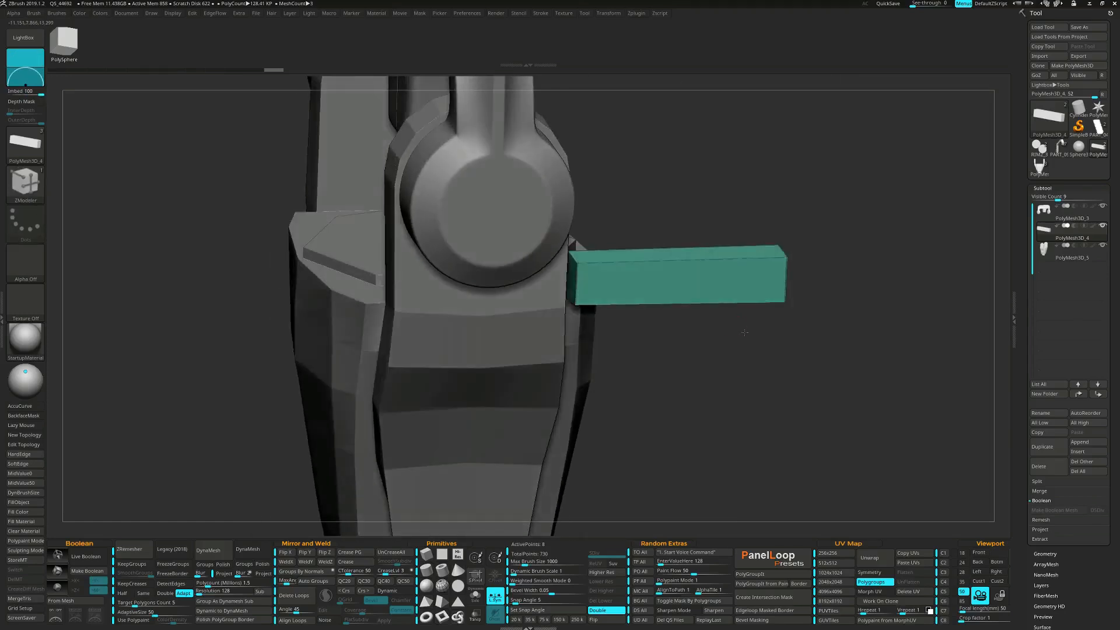
- Insert seven evenly spaced edge loops along the block's length with the Multiple EdgeLoops target
{"action": "key", "text": "space"}
{"action": "left_click", "coordinate": [601, 360]}
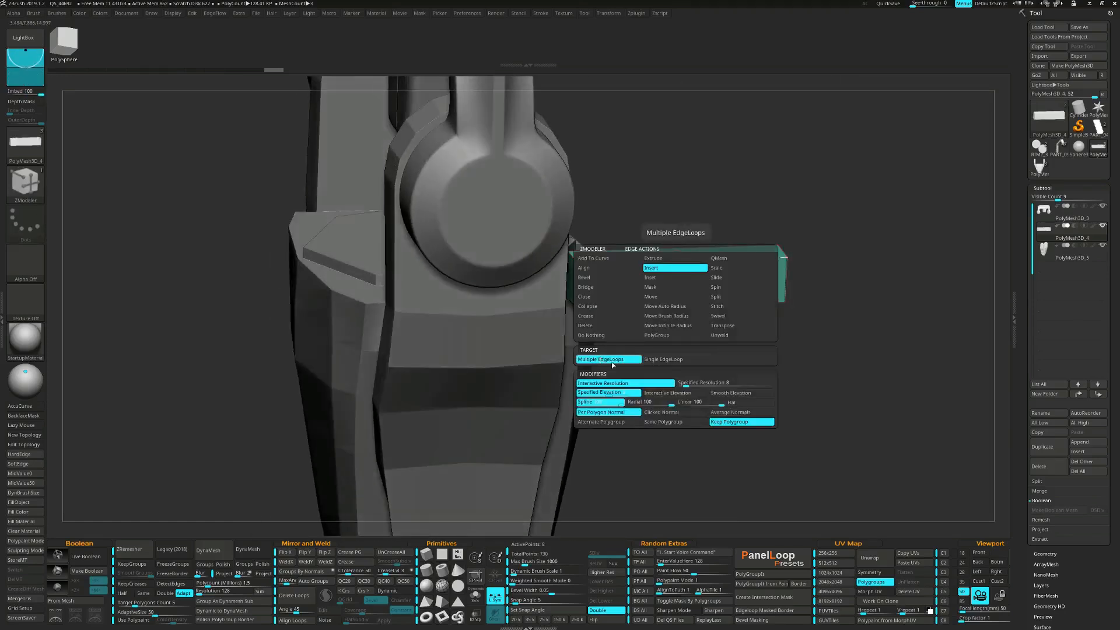
{"action": "left_click_drag", "start_coordinate": [681, 266], "coordinate": [700, 292]}
- Center the gizmo on the block and scale the block longer along its length
{"action": "key", "text": "w"}
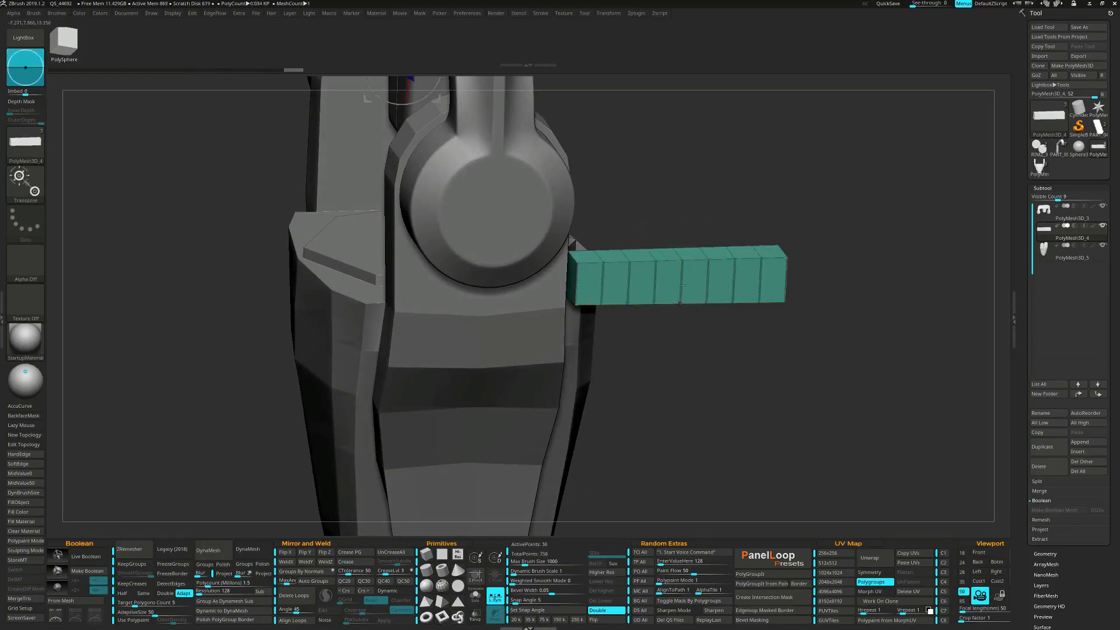
{"action": "left_click", "coordinate": [686, 207], "text": "alt"}
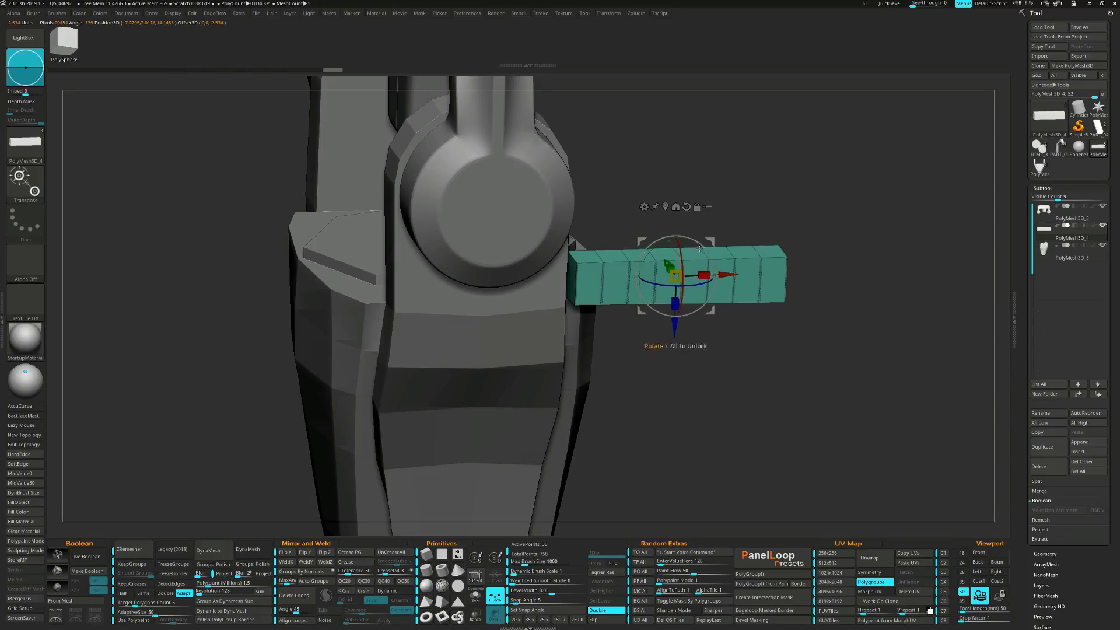
{"action": "left_click_drag", "start_coordinate": [724, 327], "coordinate": [737, 325], "text": "shift"}
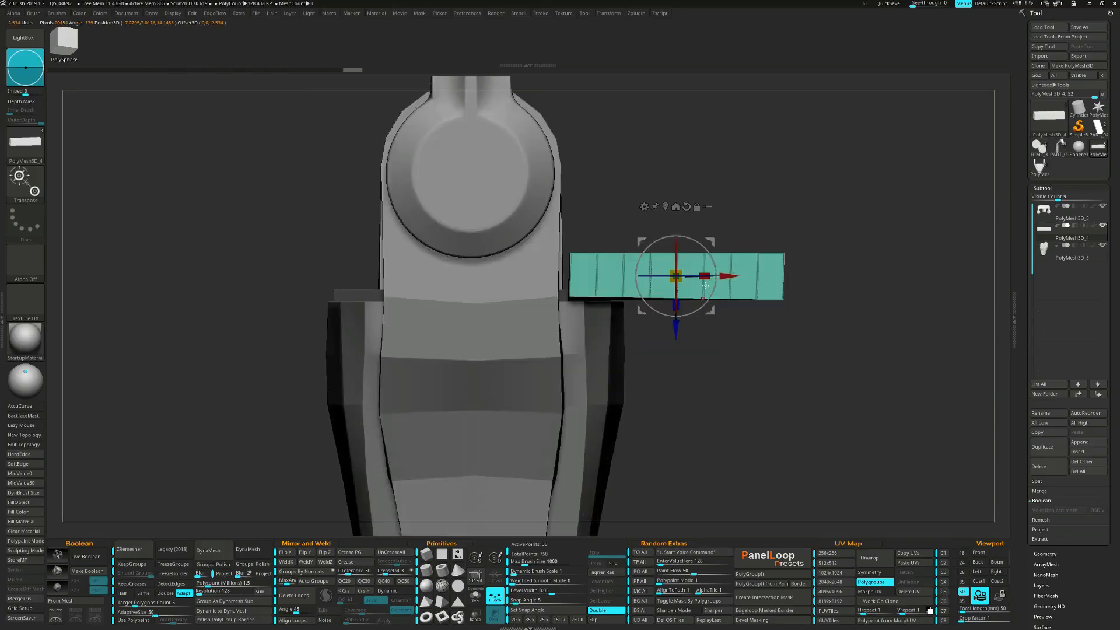
{"action": "left_click_drag", "start_coordinate": [704, 279], "coordinate": [762, 287]}
{"action": "mouse_move", "coordinate": [761, 289]}
{"action": "right_mouse_down"}
{"action": "mouse_move", "coordinate": [756, 315]}
{"action": "mouse_move", "coordinate": [683, 344]}
{"action": "mouse_move", "coordinate": [723, 332]}
{"action": "mouse_move", "coordinate": [753, 302]}
{"action": "right_mouse_up"}
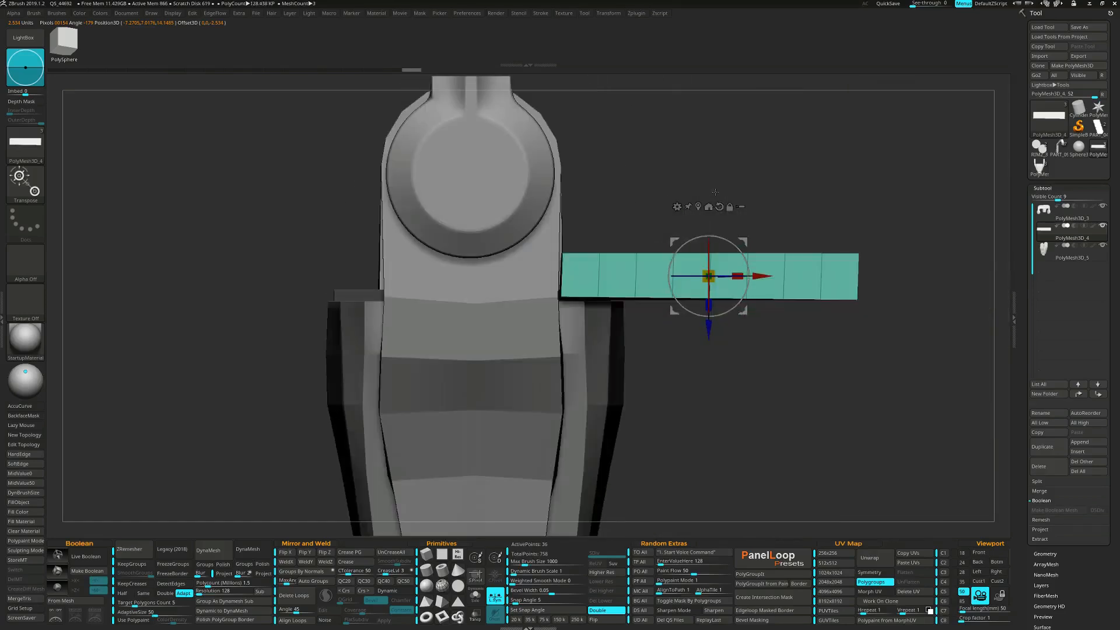
- Apply a Bend Curve deformer to the block and bend its free end upward into a hook
{"action": "left_click", "coordinate": [676, 206]}
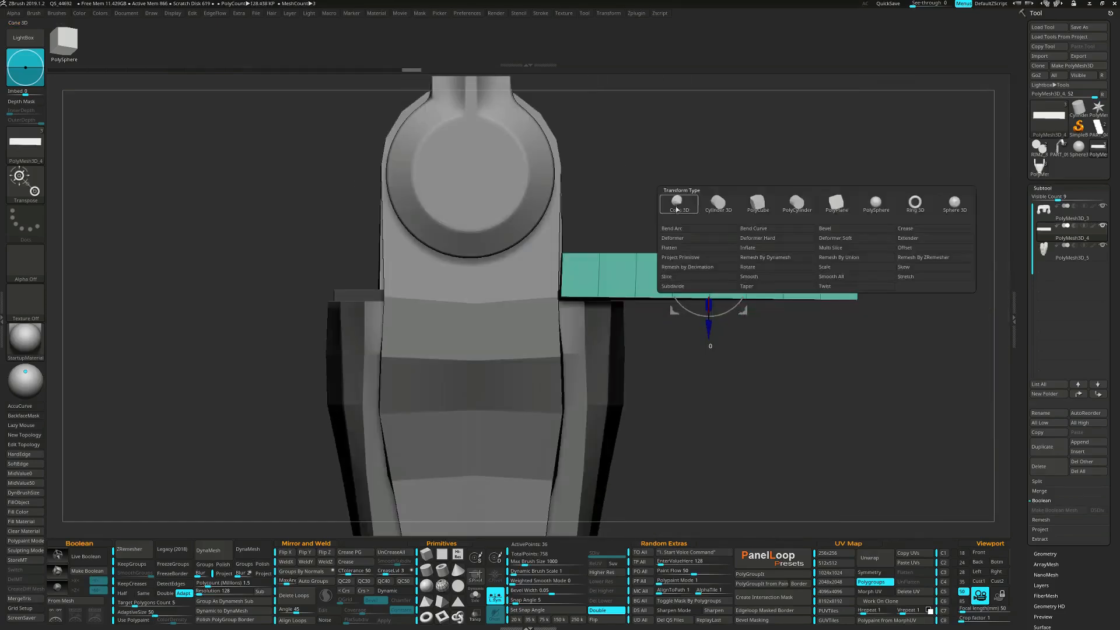
{"action": "left_click", "coordinate": [750, 231]}
{"action": "left_click_drag", "start_coordinate": [782, 353], "coordinate": [806, 361]}
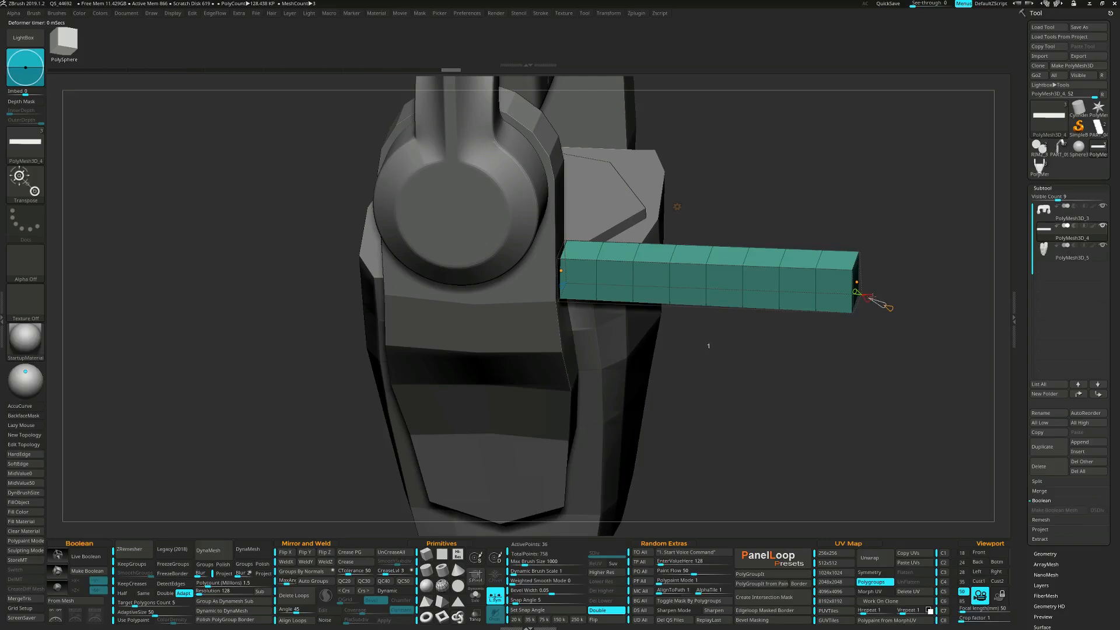
{"action": "left_click_drag", "start_coordinate": [850, 379], "coordinate": [833, 403]}
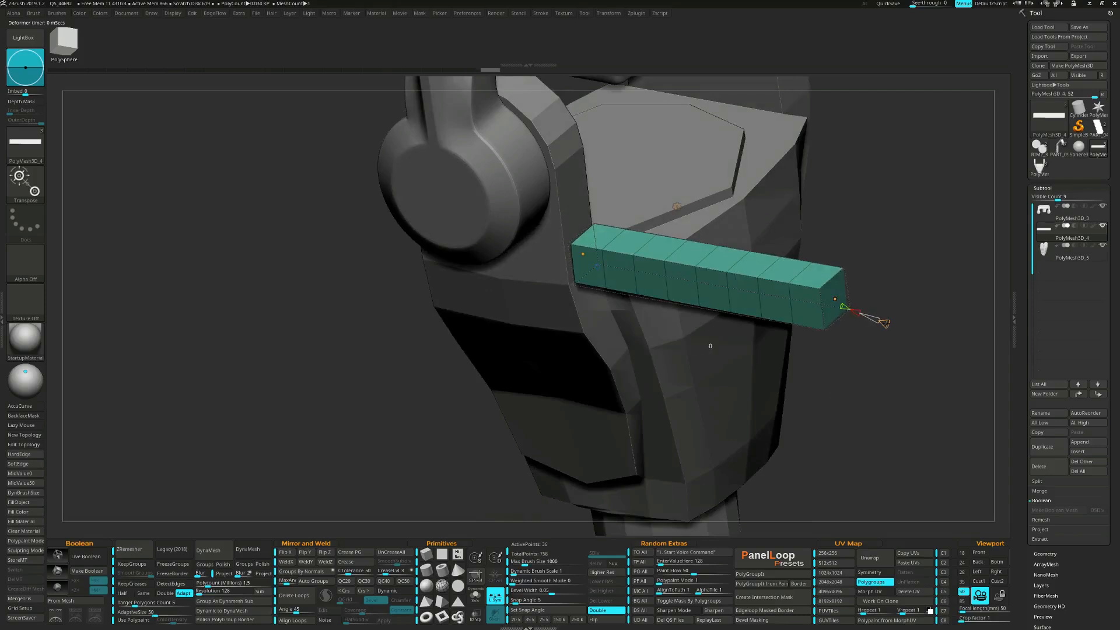
{"action": "left_click_drag", "start_coordinate": [878, 347], "coordinate": [881, 360], "text": "shift"}
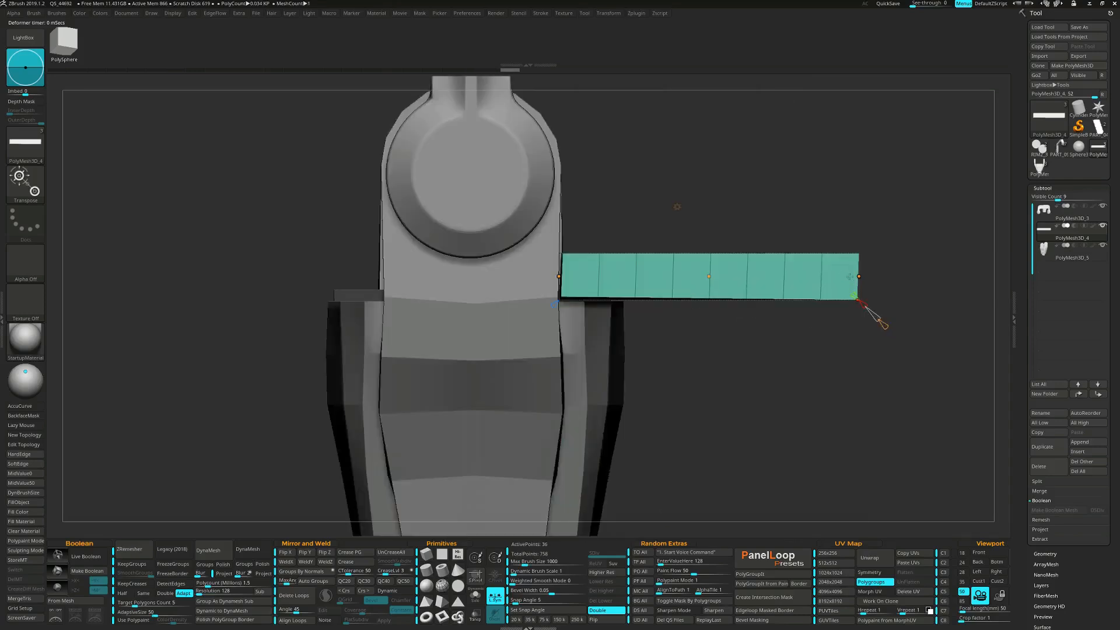
{"action": "left_click_drag", "start_coordinate": [858, 276], "coordinate": [779, 121]}
{"action": "left_click_drag", "start_coordinate": [689, 238], "coordinate": [702, 250]}
{"action": "mouse_move", "coordinate": [796, 240]}
{"action": "left_mouse_down"}
{"action": "mouse_move", "coordinate": [823, 275]}
{"action": "mouse_move", "coordinate": [817, 245]}
{"action": "left_mouse_up"}
{"action": "left_click_drag", "start_coordinate": [816, 146], "coordinate": [766, 212], "text": "alt"}
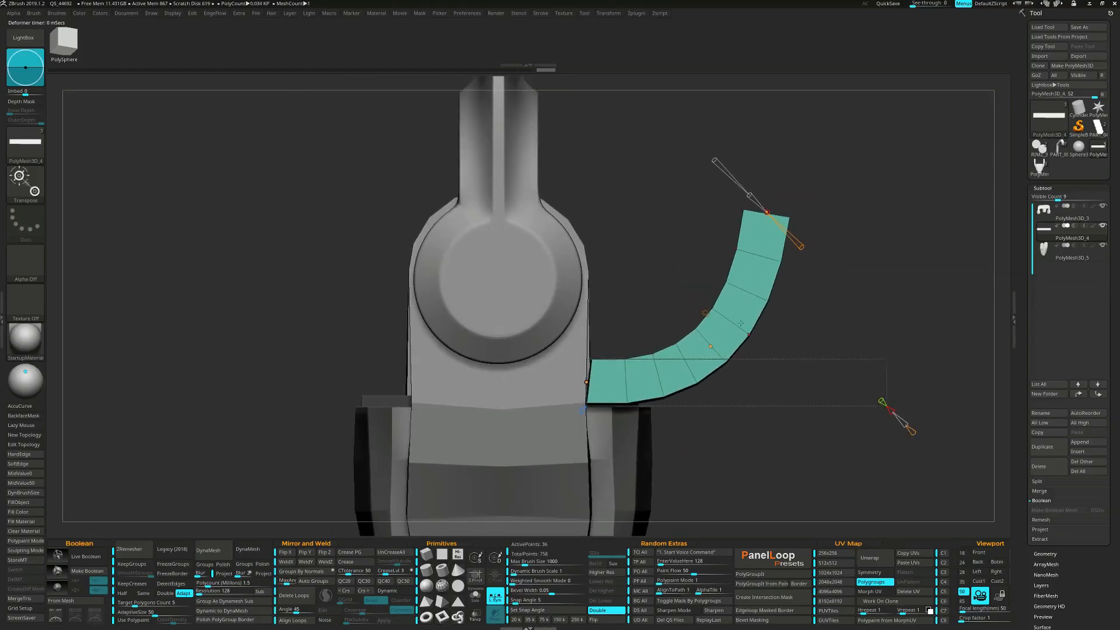
- Refine the bend with additional curve points, adjust them into an even arc and accept the deformation
{"action": "left_click_drag", "start_coordinate": [714, 341], "coordinate": [740, 351]}
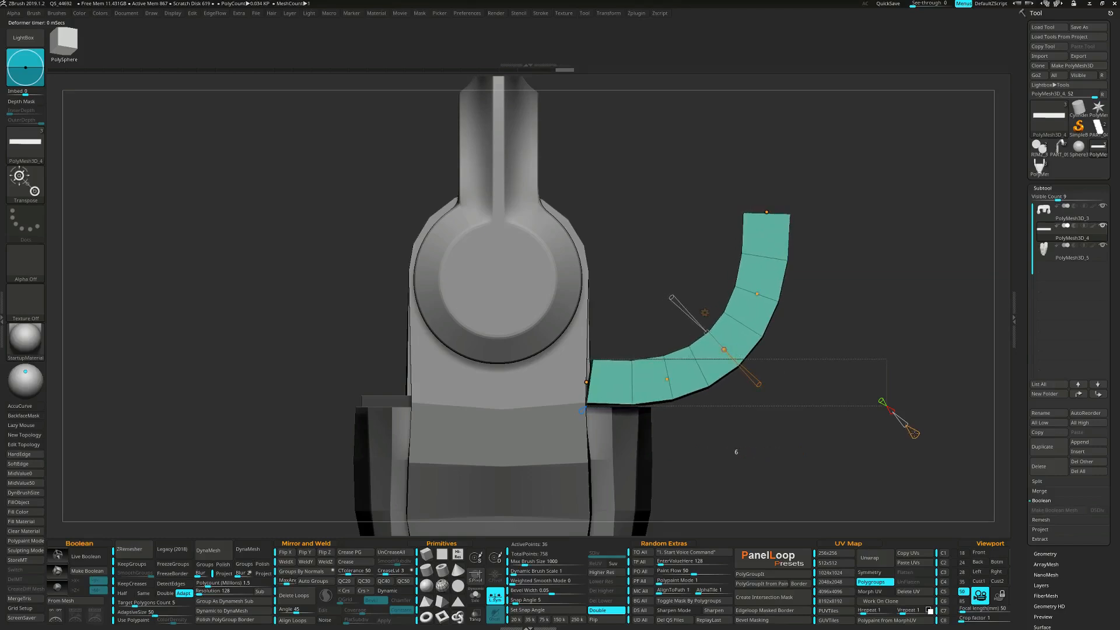
{"action": "left_click_drag", "start_coordinate": [757, 294], "coordinate": [760, 294]}
{"action": "left_click_drag", "start_coordinate": [667, 379], "coordinate": [664, 376]}
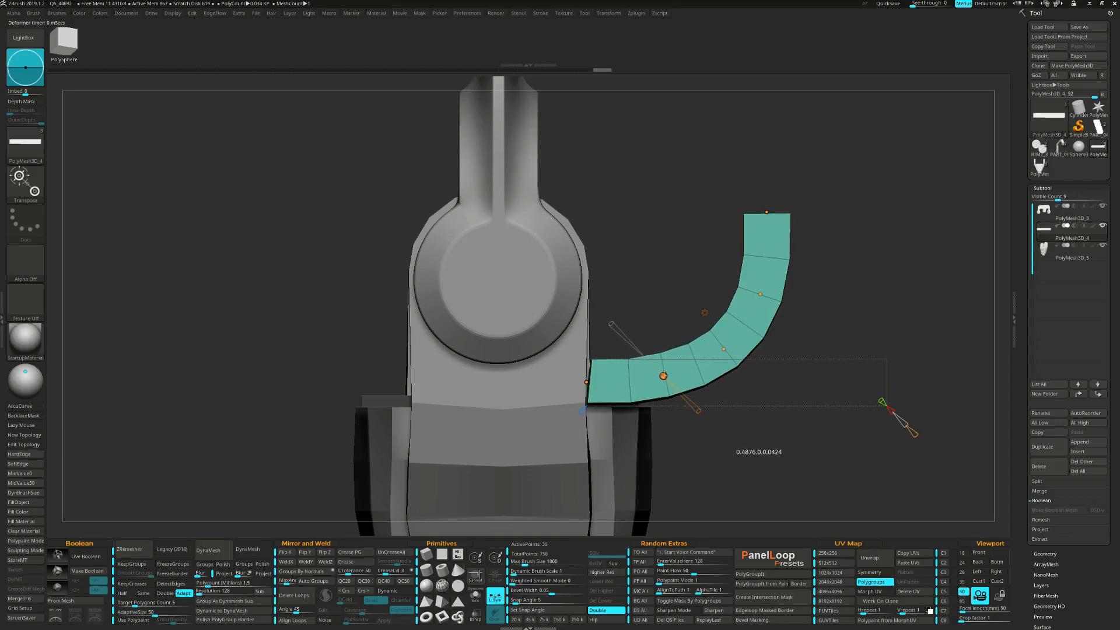
{"action": "left_click", "coordinate": [725, 349]}
{"action": "left_click_drag", "start_coordinate": [760, 295], "coordinate": [762, 295]}
{"action": "left_click_drag", "start_coordinate": [767, 212], "coordinate": [765, 210]}
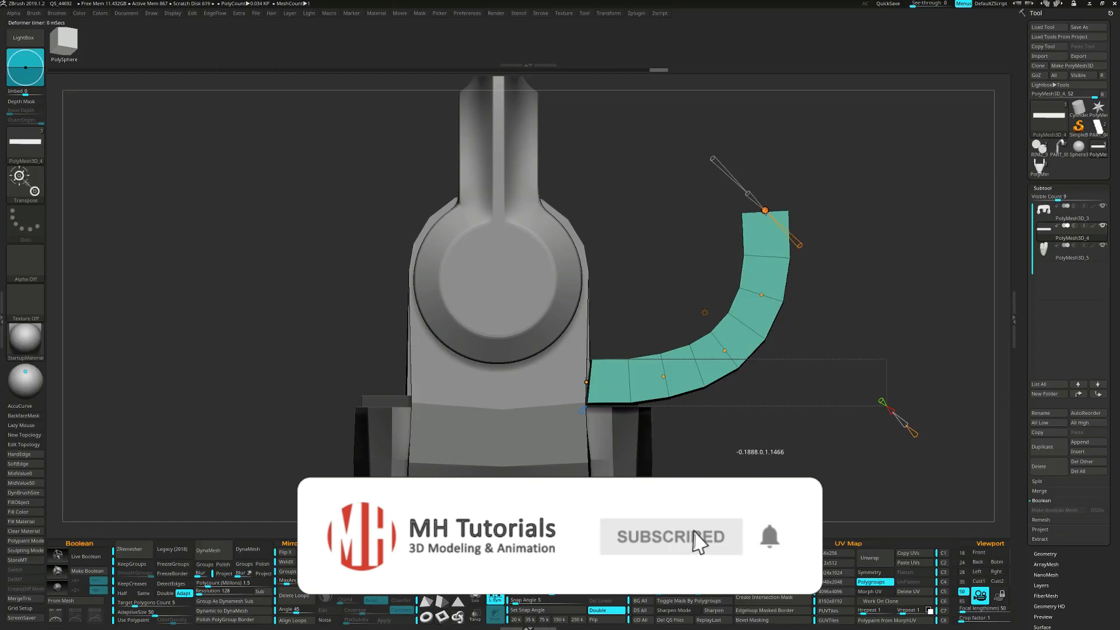
{"action": "left_click", "coordinate": [703, 312]}
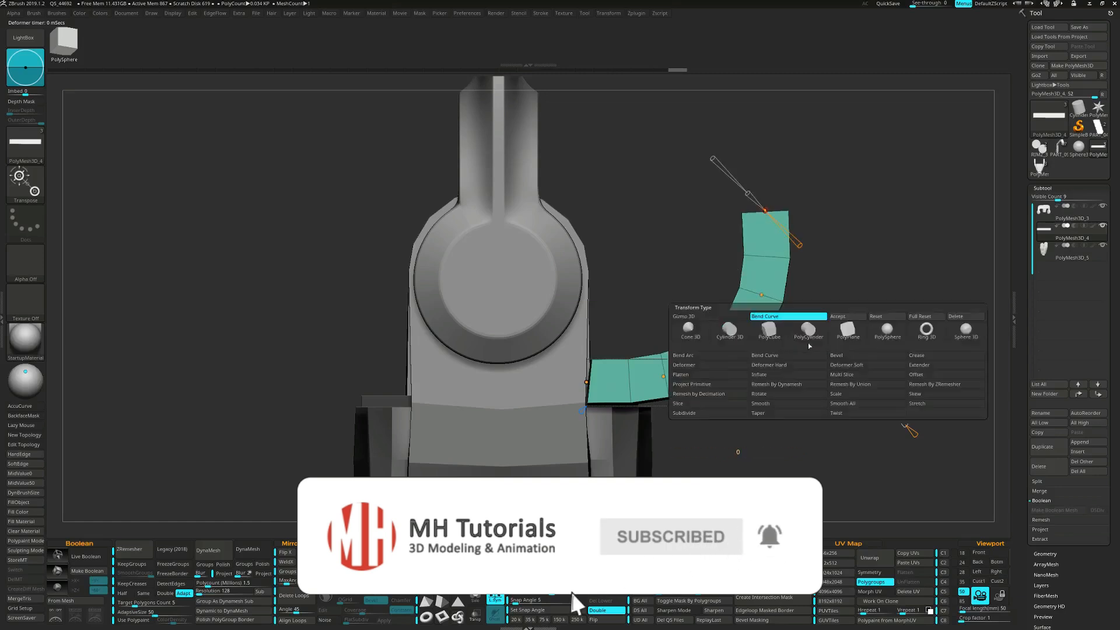
{"action": "left_click", "coordinate": [835, 316]}
{"action": "left_click_drag", "start_coordinate": [847, 288], "coordinate": [825, 332]}
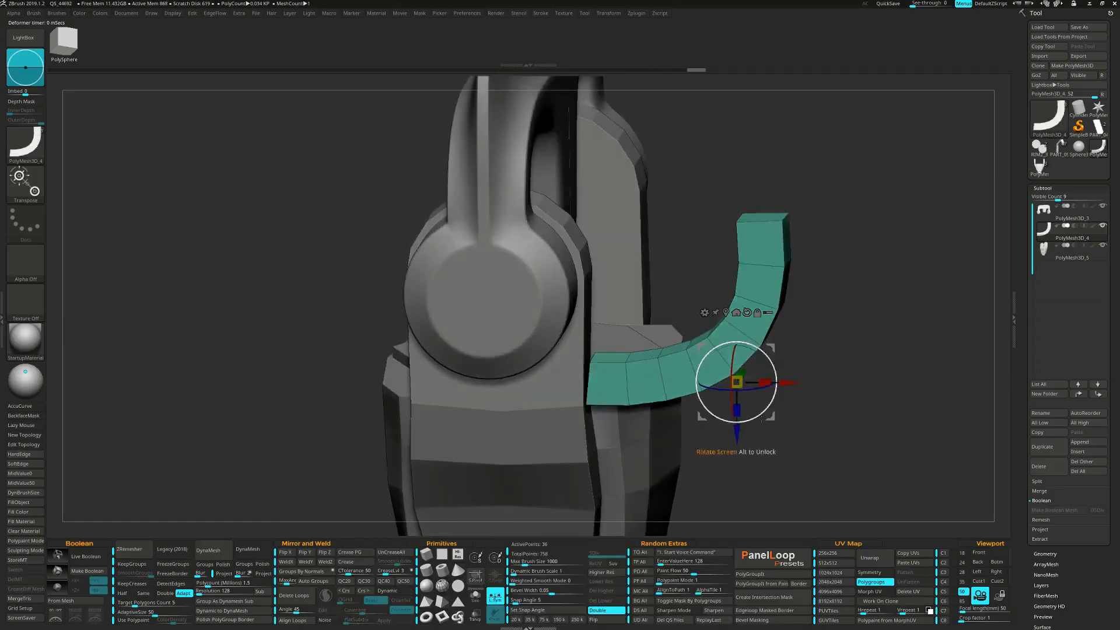
- Clip the bent hook's ends straight in the side view
{"action": "left_click", "coordinate": [402, 585]}
{"action": "mouse_move", "coordinate": [797, 453]}
{"action": "left_mouse_down", "text": "shift"}
{"action": "mouse_move", "coordinate": [771, 466]}
{"action": "mouse_move", "coordinate": [854, 422]}
{"action": "mouse_move", "coordinate": [792, 419]}
{"action": "mouse_move", "coordinate": [833, 400]}
{"action": "left_mouse_up", "text": "shift"}
{"action": "key", "text": "q"}
{"action": "key", "text": "shift+s"}
{"action": "left_click_drag", "start_coordinate": [731, 405], "coordinate": [719, 199], "text": "ctrl+shift"}
{"action": "left_click_drag", "start_coordinate": [755, 345], "coordinate": [685, 267], "text": "alt"}
{"action": "mouse_move", "coordinate": [702, 202]}
{"action": "left_mouse_down", "text": "ctrl+shift"}
{"action": "mouse_move", "coordinate": [865, 215]}
{"action": "mouse_move", "coordinate": [894, 184]}
{"action": "mouse_move", "coordinate": [899, 200]}
{"action": "left_mouse_up", "text": "ctrl+shift"}
{"action": "left_click_drag", "start_coordinate": [879, 285], "coordinate": [854, 339]}
- Merge the hook subtool with the pronged body subtool below it, accepting the non-undoable operation
{"action": "key", "text": "shift+s"}
{"action": "left_click", "coordinate": [730, 410], "text": "alt"}
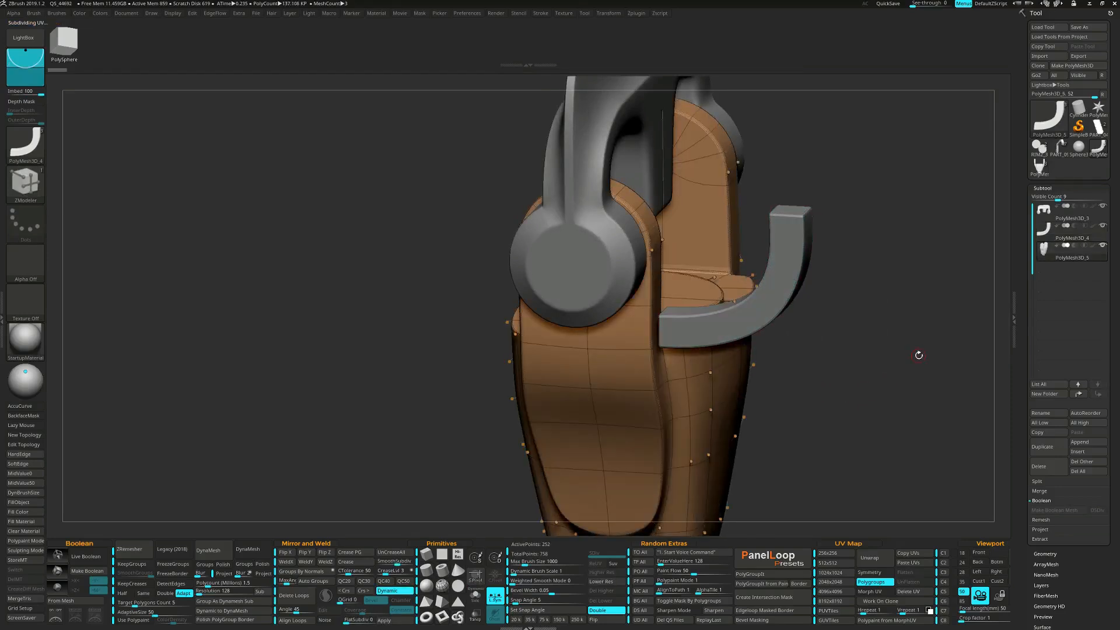
{"action": "left_click", "coordinate": [1051, 229]}
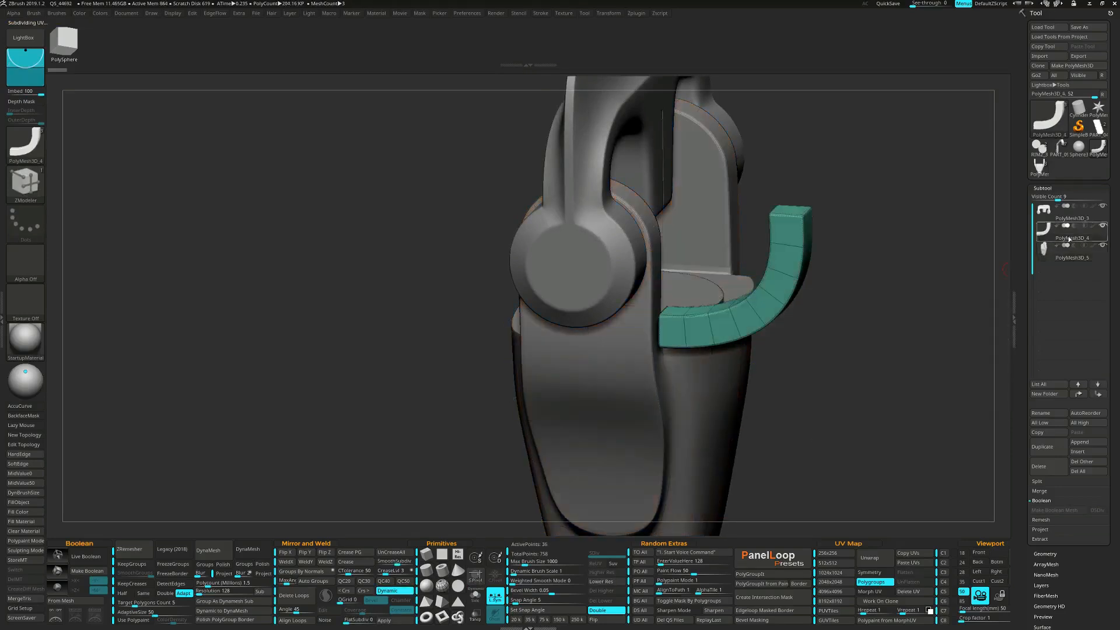
{"action": "key", "text": "ctrl+shift+m"}
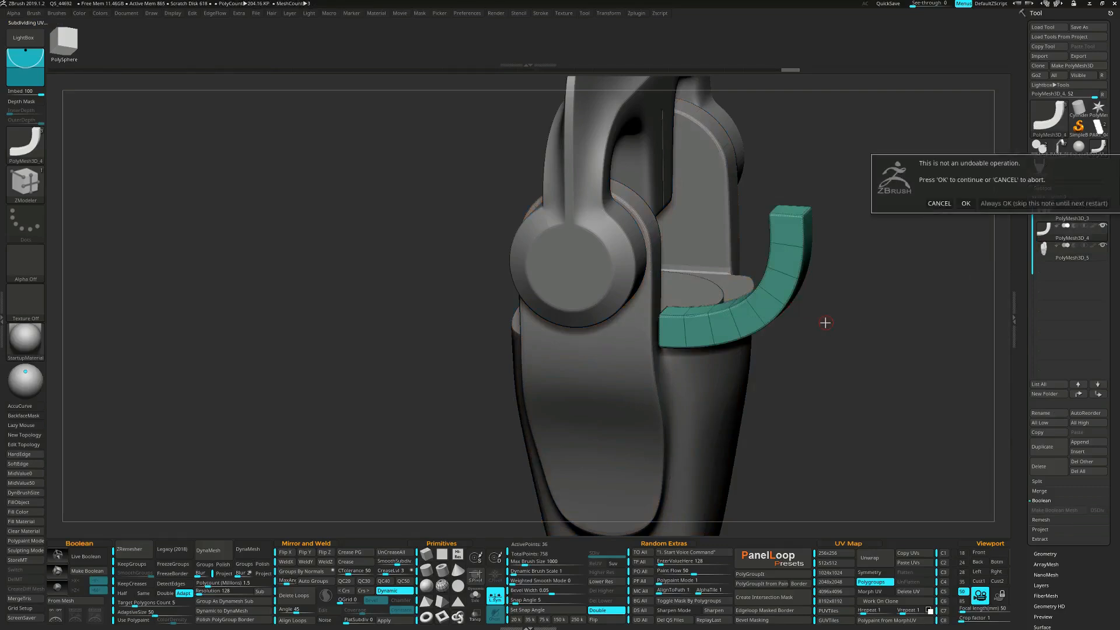
{"action": "left_click", "coordinate": [992, 204]}
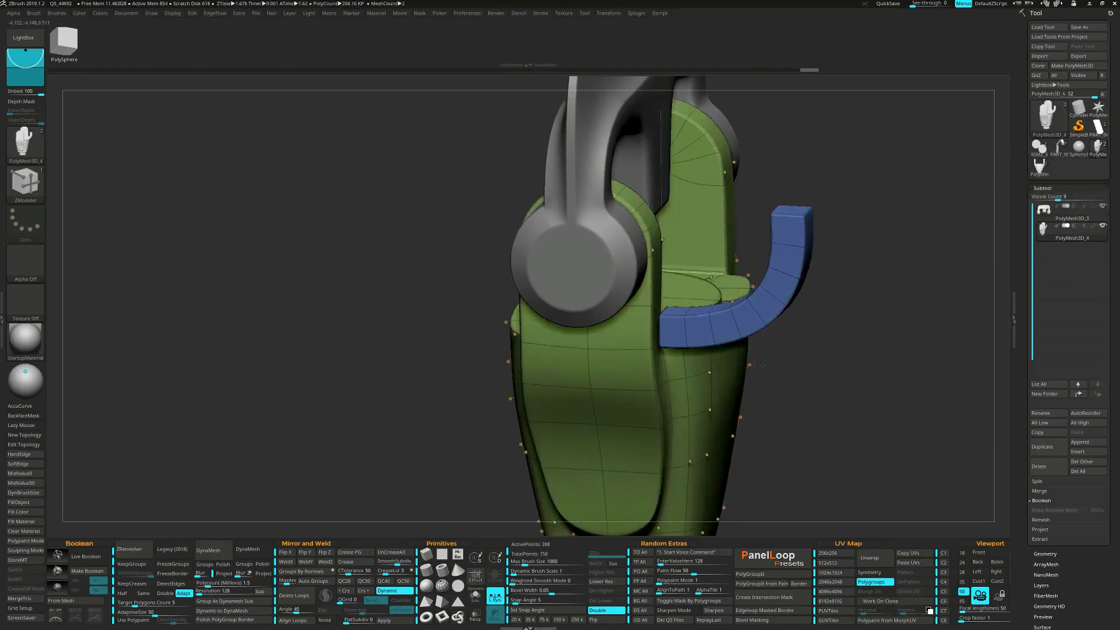
- Join the prong's side to the hook's end with a ZModeler QMesh on the contacting polygon
{"action": "right_click_drag", "start_coordinate": [760, 365], "coordinate": [811, 361]}
{"action": "right_click_drag", "start_coordinate": [718, 343], "coordinate": [688, 347], "text": "ctrl"}
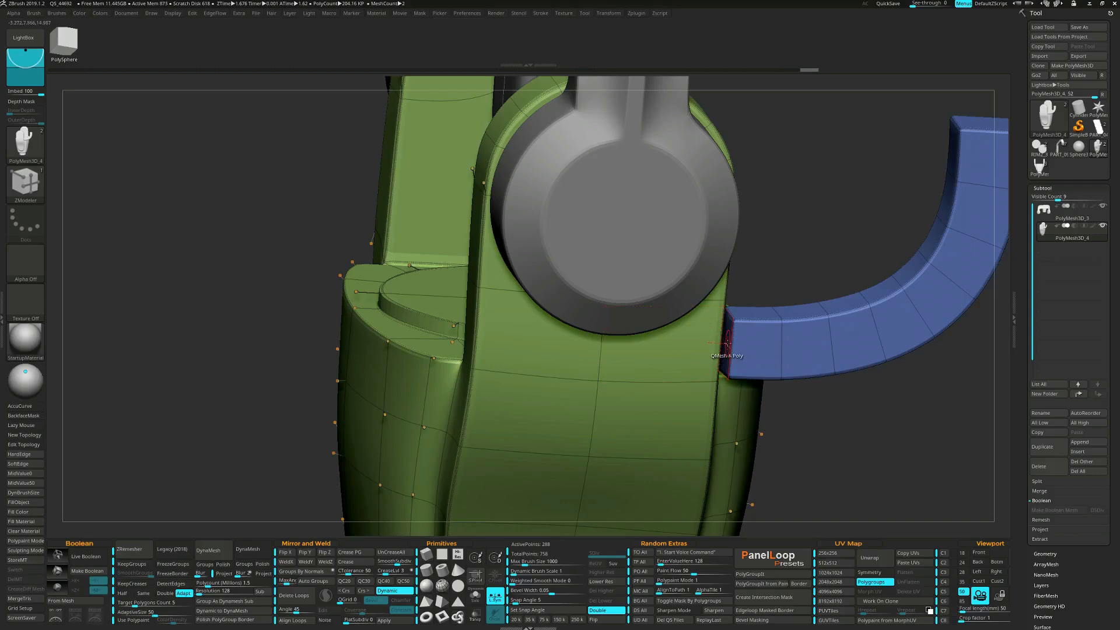
{"action": "left_click_drag", "start_coordinate": [727, 344], "coordinate": [715, 340]}
{"action": "right_click_drag", "start_coordinate": [742, 360], "coordinate": [708, 366]}
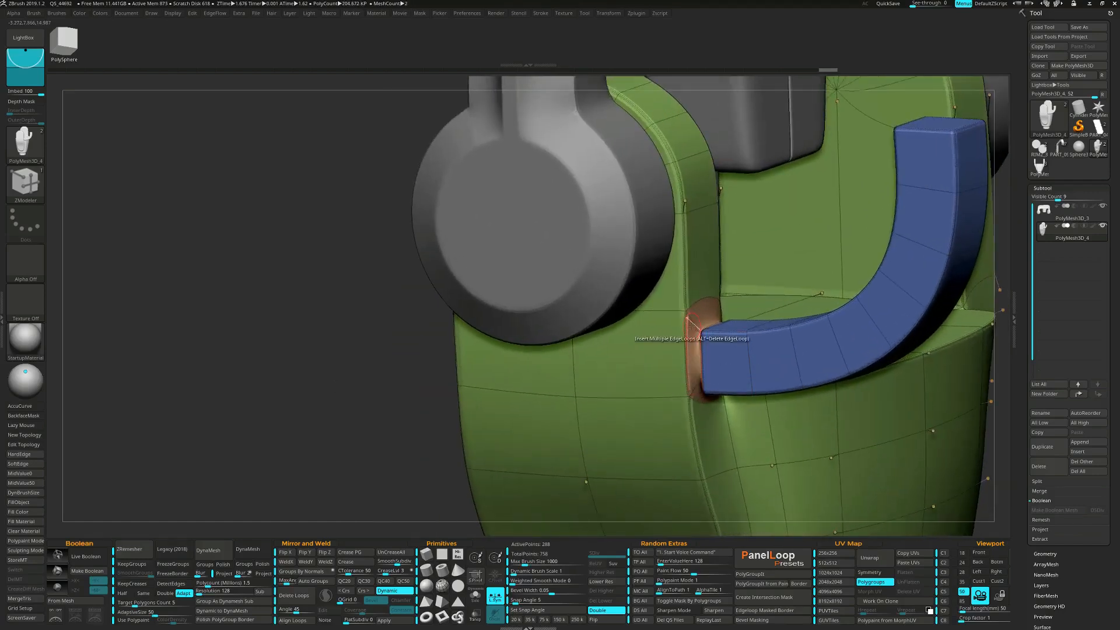
- Adjust the points where the hook meets the prong with the Slide action, and display the part smoothed without its wireframe
{"action": "key", "text": "space"}
{"action": "left_click", "coordinate": [625, 386]}
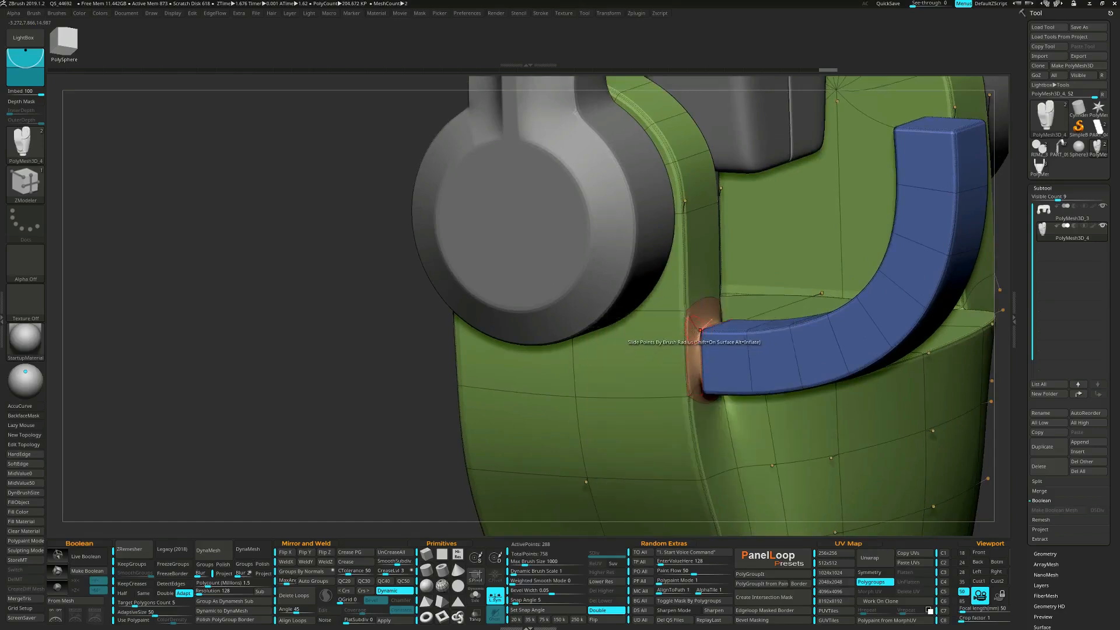
{"action": "left_click", "coordinate": [695, 390]}
{"action": "right_click_drag", "start_coordinate": [695, 390], "coordinate": [496, 368]}
{"action": "left_click", "coordinate": [723, 318]}
{"action": "right_click_drag", "start_coordinate": [722, 318], "coordinate": [739, 386]}
{"action": "key", "text": "shift+d"}
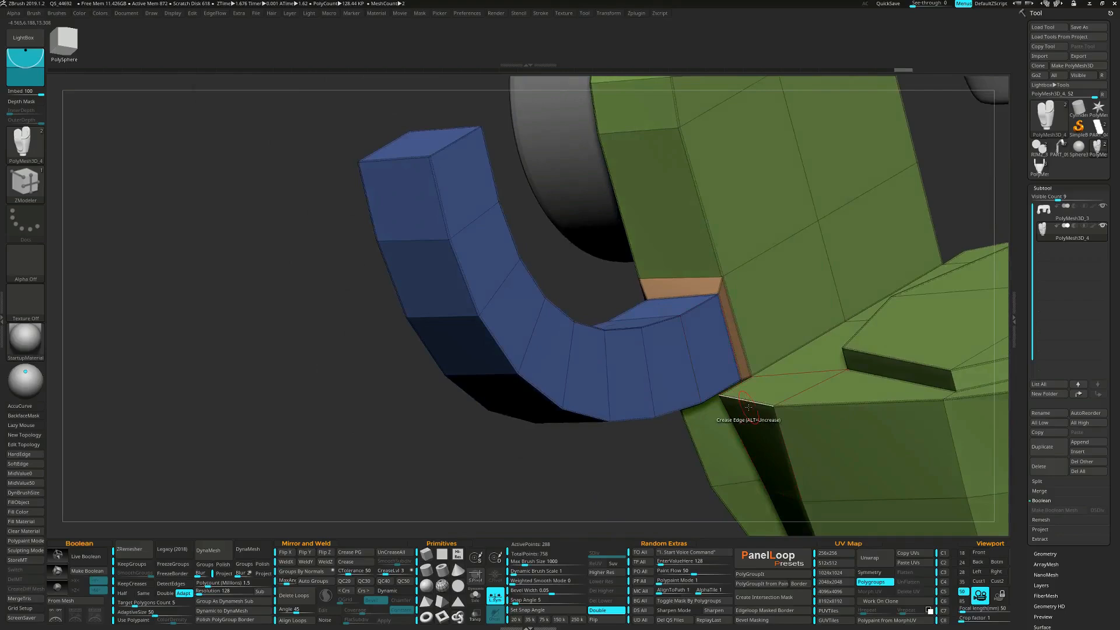
{"action": "key", "text": "d"}
{"action": "right_click_drag", "start_coordinate": [753, 425], "coordinate": [675, 385], "text": "ctrl"}
{"action": "key", "text": "shift+f"}
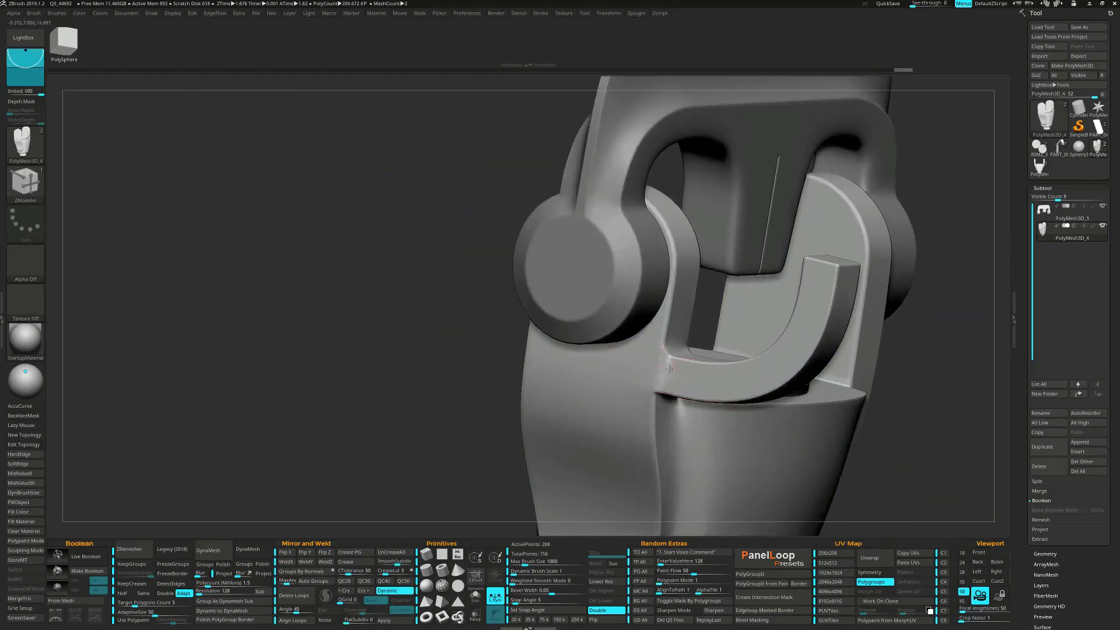
{"action": "right_click_drag", "start_coordinate": [679, 355], "coordinate": [684, 278]}
{"action": "right_click_drag", "start_coordinate": [773, 357], "coordinate": [825, 386]}
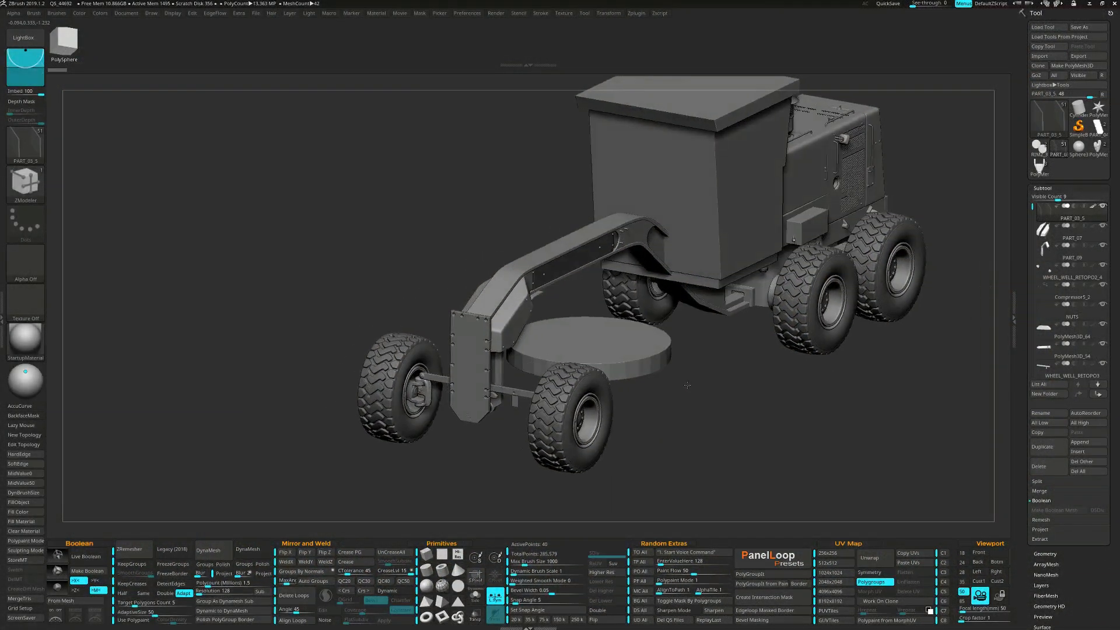
- In the road grader scene, create a new 3D text mesh reading "140H" with Text 3D & Vector Shapes
{"action": "right_click_drag", "start_coordinate": [687, 385], "coordinate": [542, 412]}
{"action": "right_click_drag", "start_coordinate": [753, 410], "coordinate": [246, 375]}
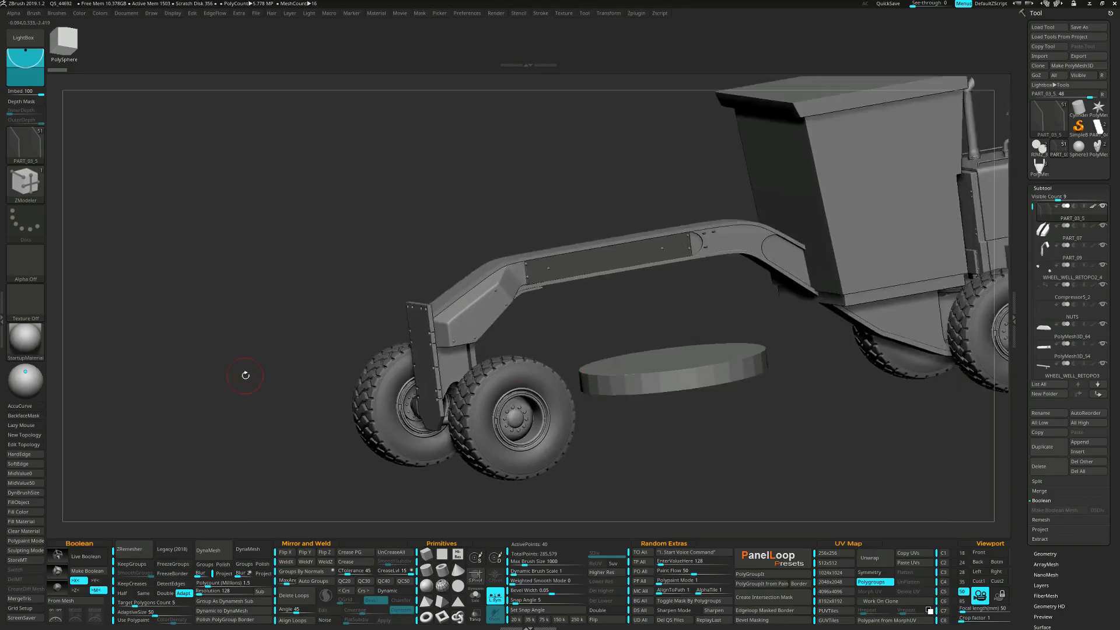
{"action": "left_click", "coordinate": [6, 319]}
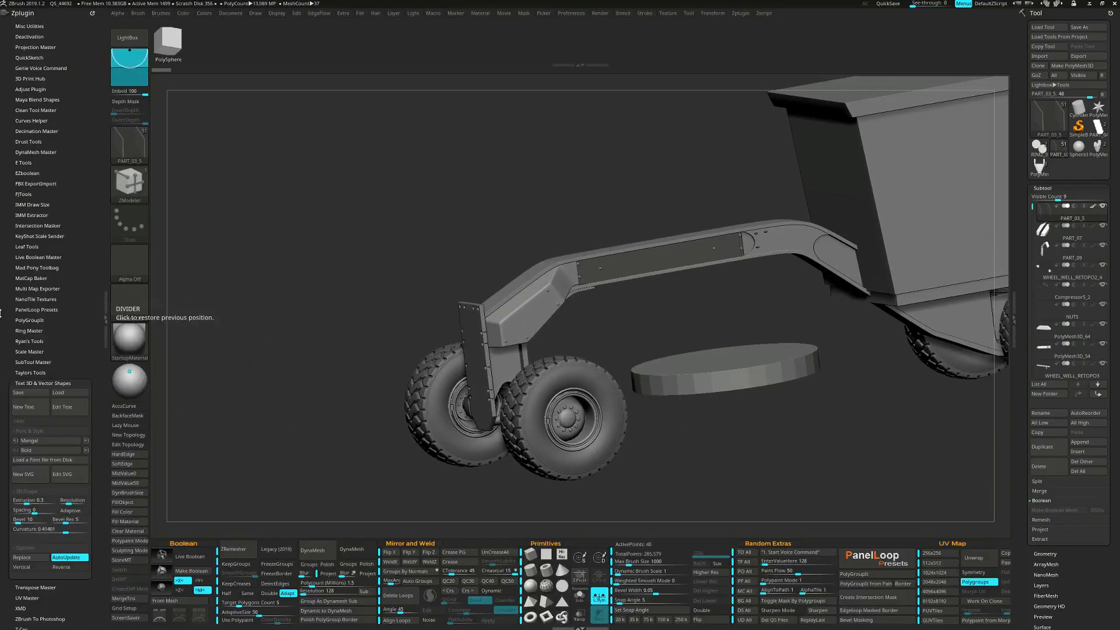
{"action": "left_click", "coordinate": [38, 413]}
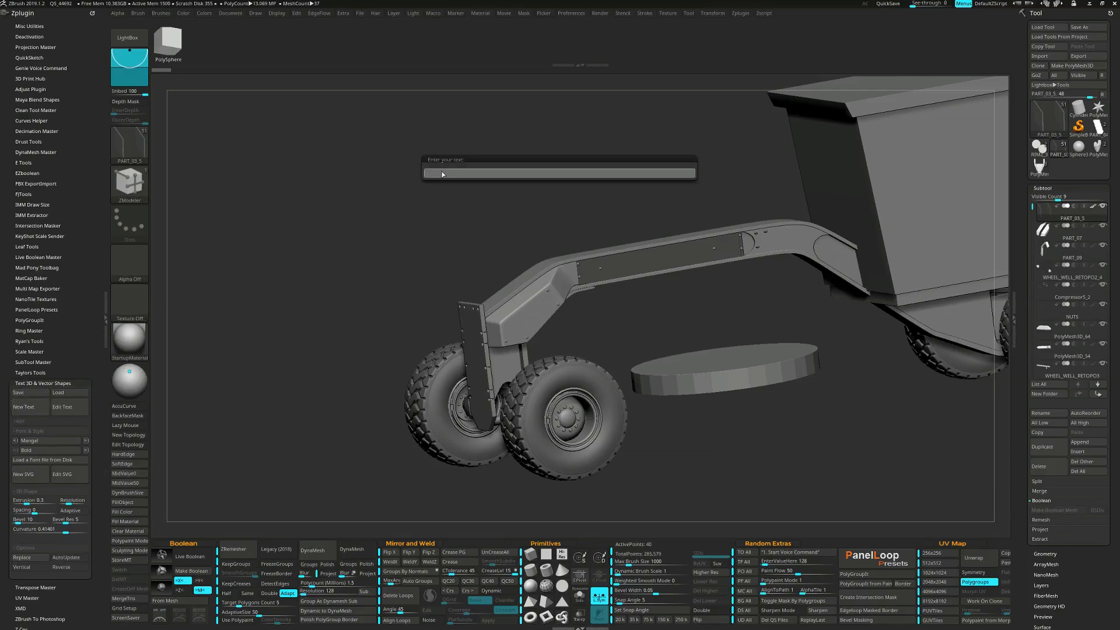
{"action": "key", "text": "Return"}
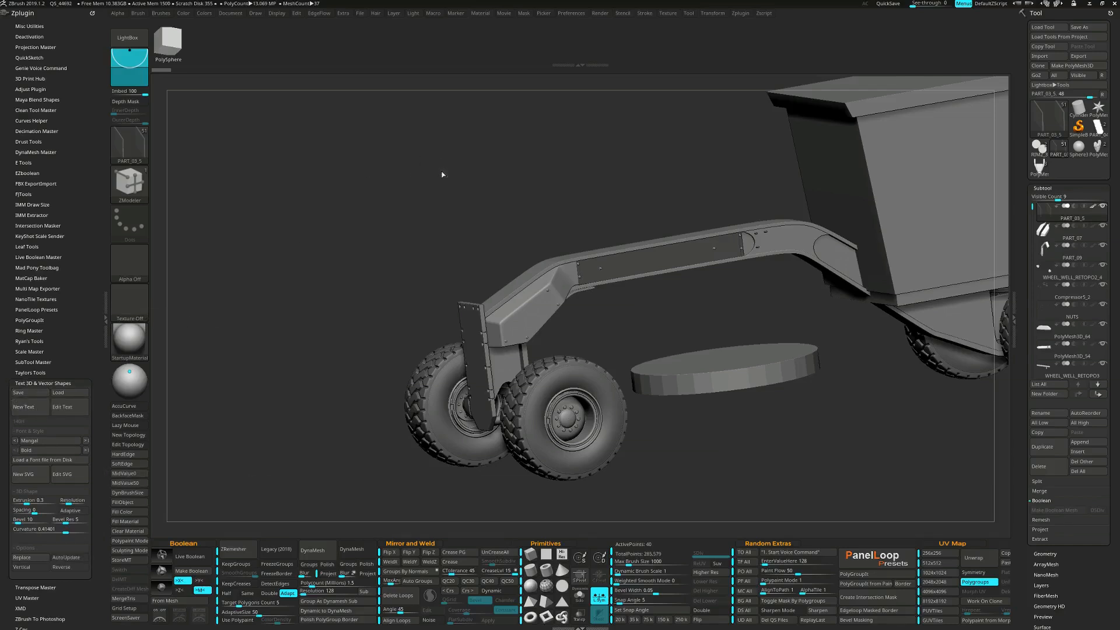
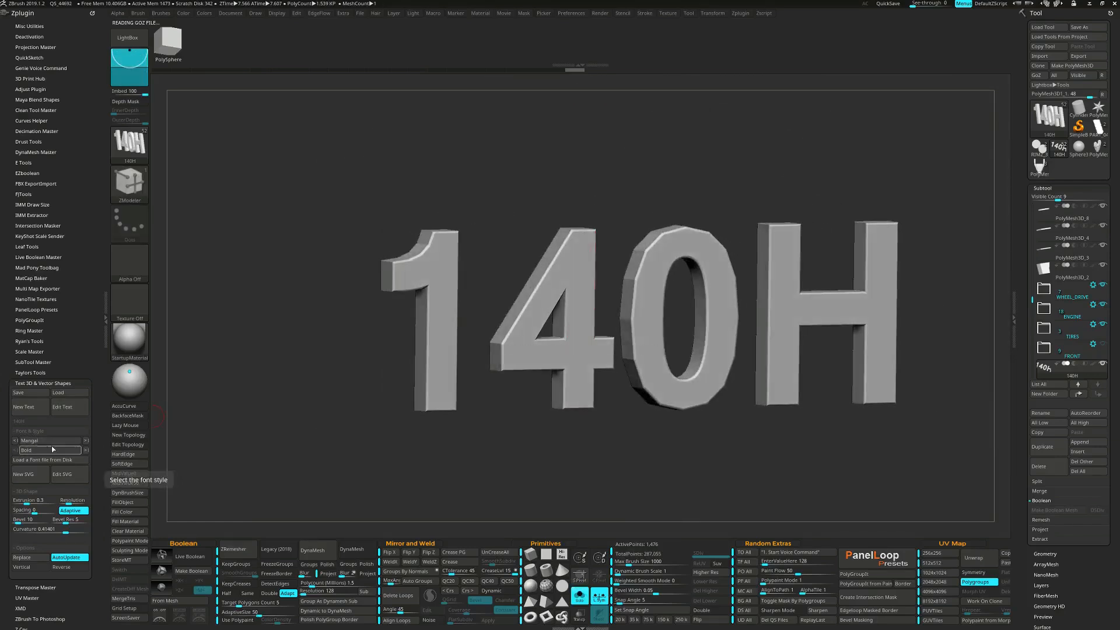
- Keep the text's Bold font style, raise its resolution, set extrusion to 0.33333 and widen the letter spacing slightly
{"action": "left_click", "coordinate": [85, 451]}
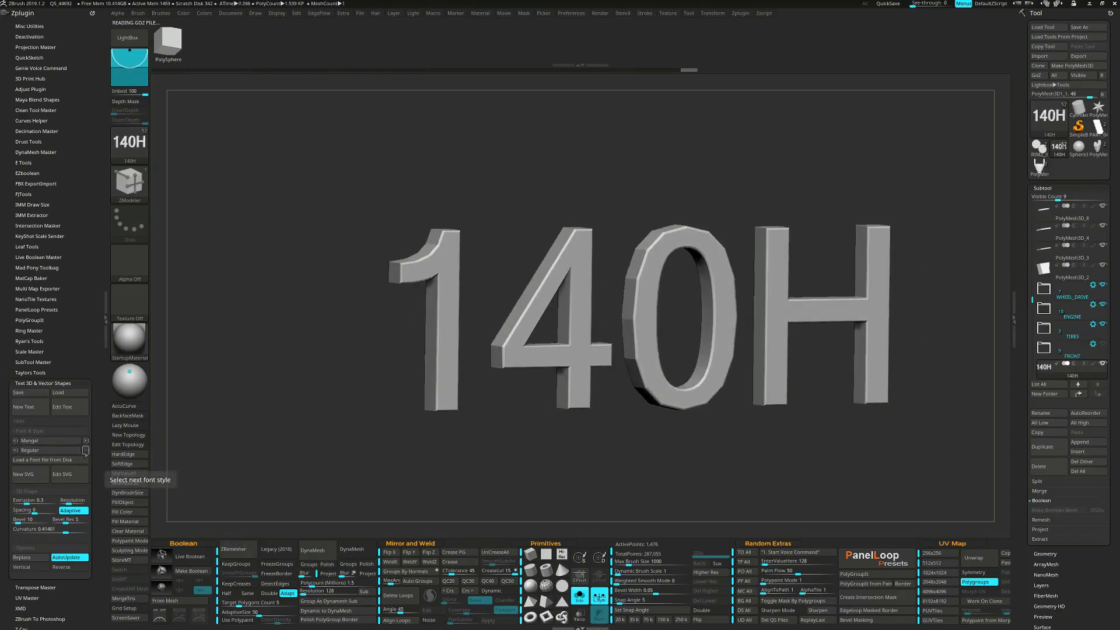
{"action": "left_click", "coordinate": [85, 451]}
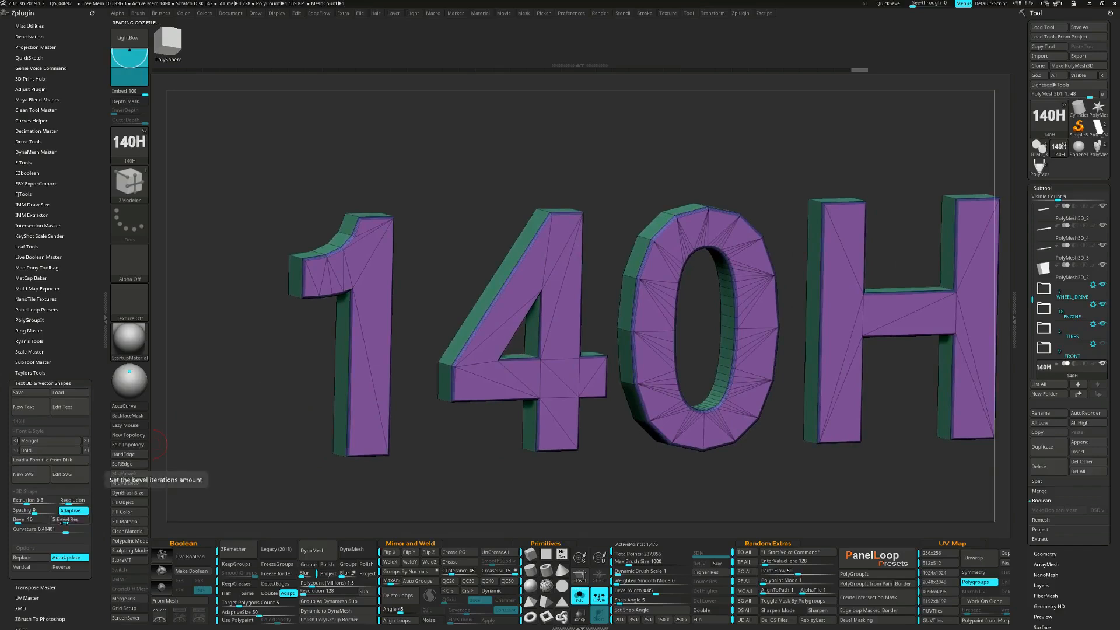
{"action": "left_click", "coordinate": [69, 501]}
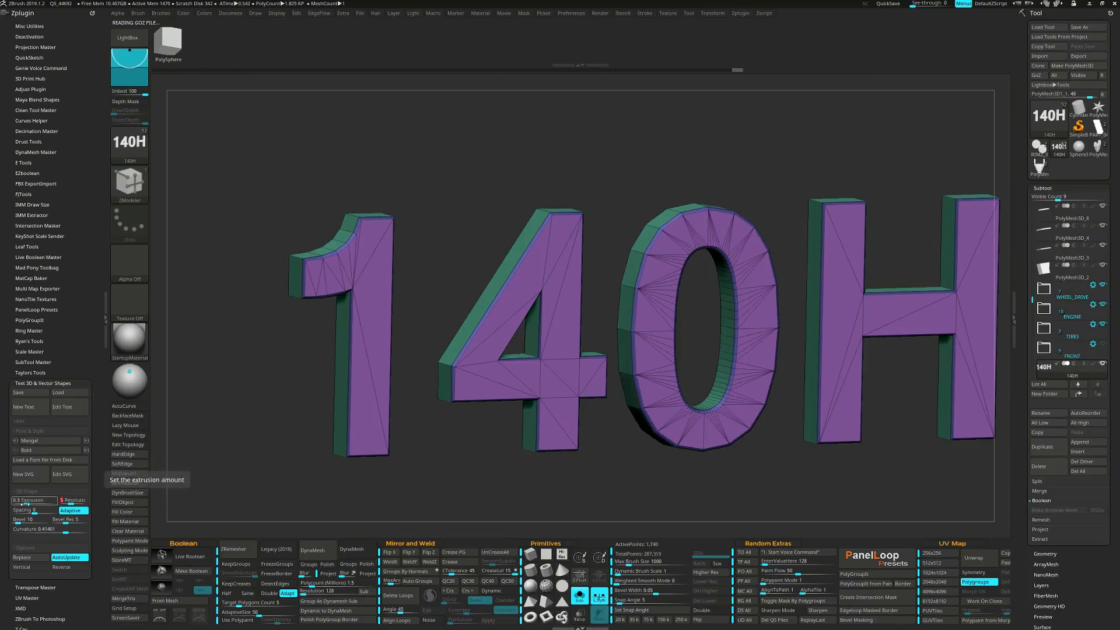
{"action": "left_click", "coordinate": [26, 502]}
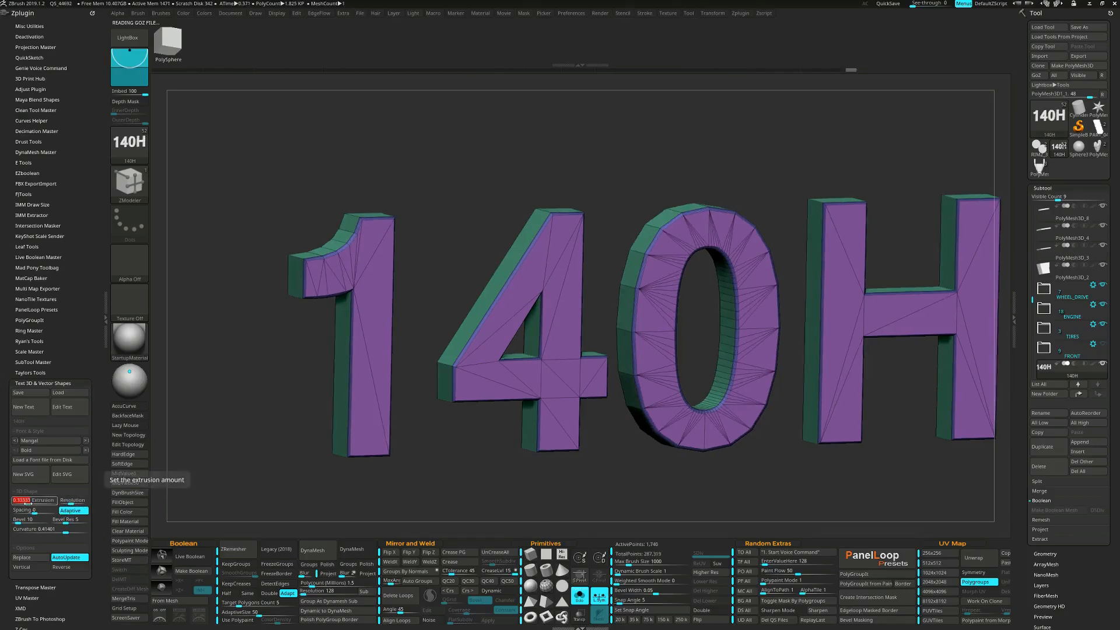
{"action": "left_click", "coordinate": [34, 511]}
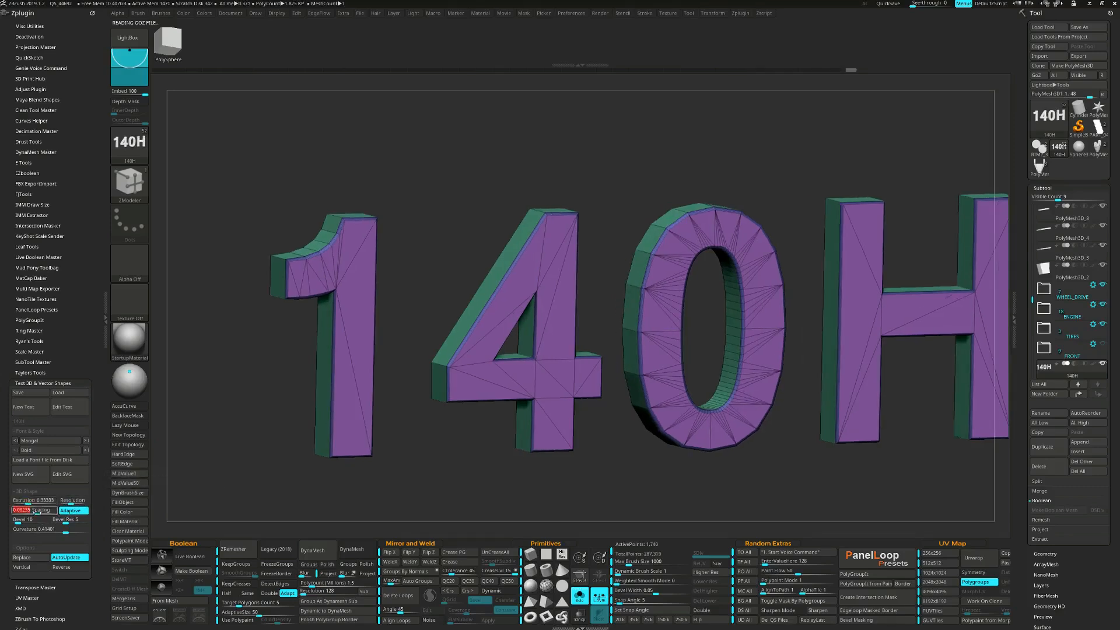
- Set the text's bevel to 14, bevel resolution to 2 and curvature to 0.26114, with Adaptive turned off
{"action": "left_click", "coordinate": [29, 520]}
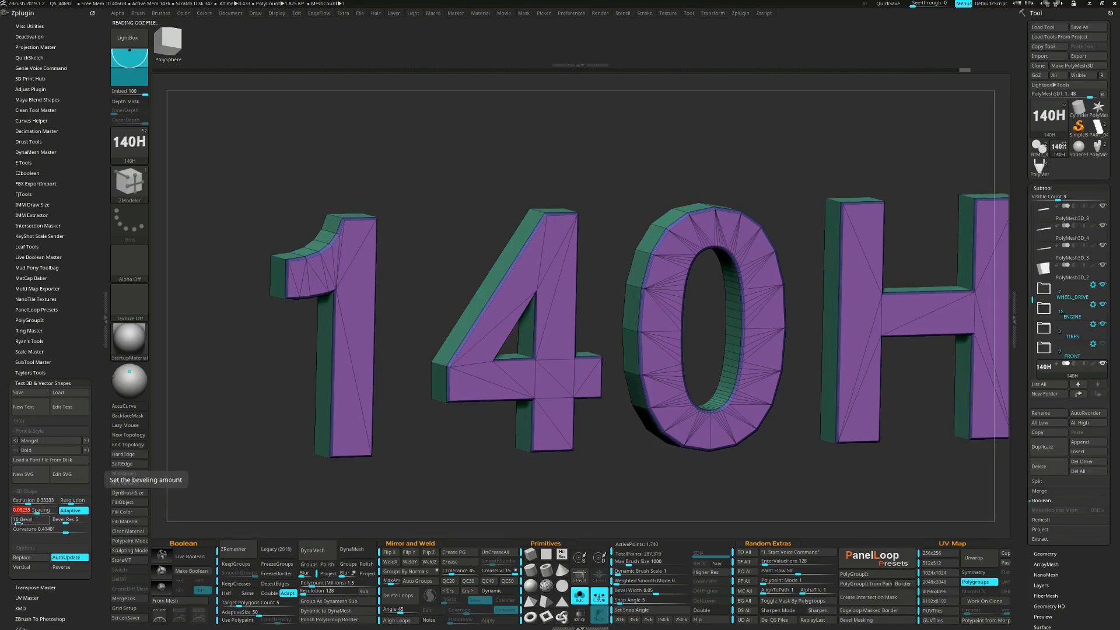
{"action": "left_click_drag", "start_coordinate": [18, 524], "coordinate": [15, 523]}
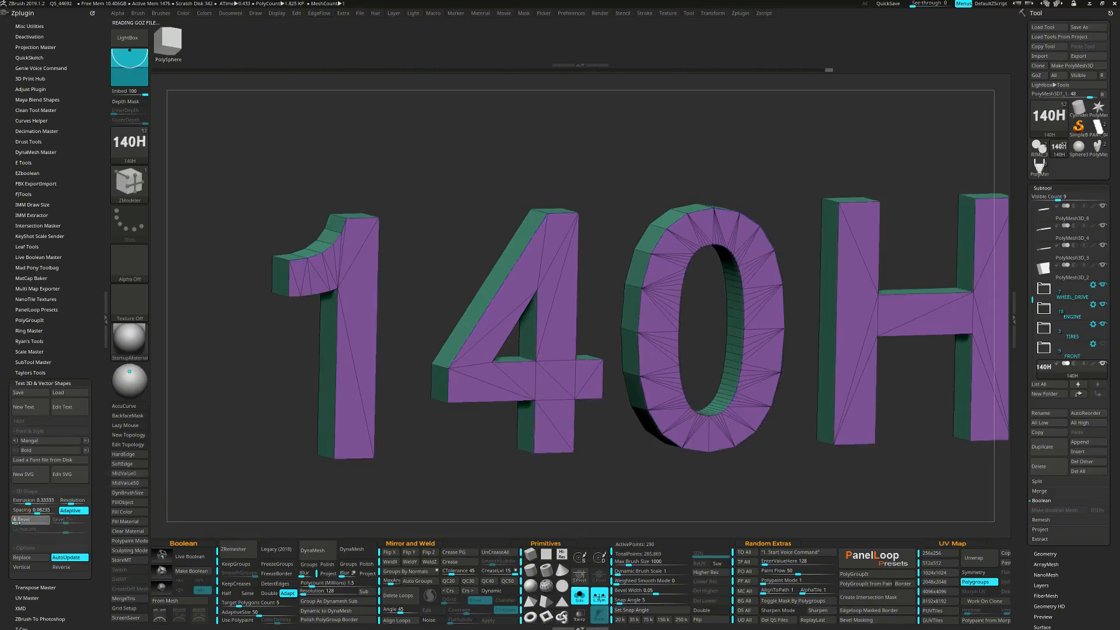
{"action": "left_click_drag", "start_coordinate": [21, 524], "coordinate": [55, 528]}
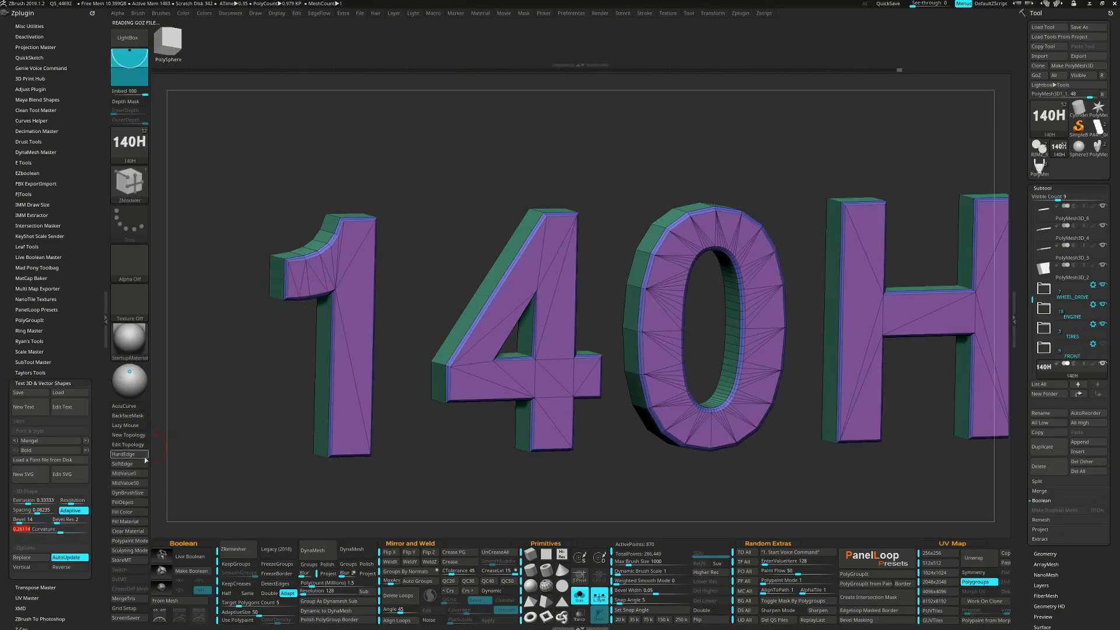
{"action": "left_click_drag", "start_coordinate": [397, 383], "coordinate": [376, 356], "text": "alt"}
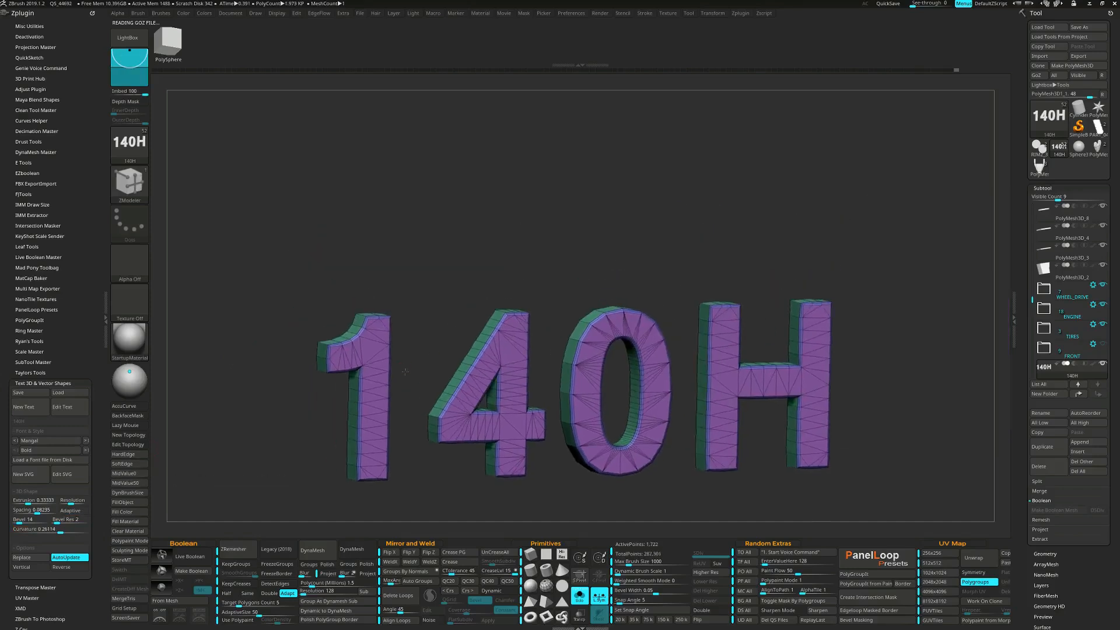
- Isolate the front-face polygroup of the 140H letters so that only the flat faces are kept
{"action": "left_click", "coordinate": [355, 342], "text": "ctrl+shift"}
{"action": "left_click", "coordinate": [351, 338], "text": "ctrl+shift"}
{"action": "key", "text": "b"}
{"action": "key", "text": "z"}
{"action": "key", "text": "m"}
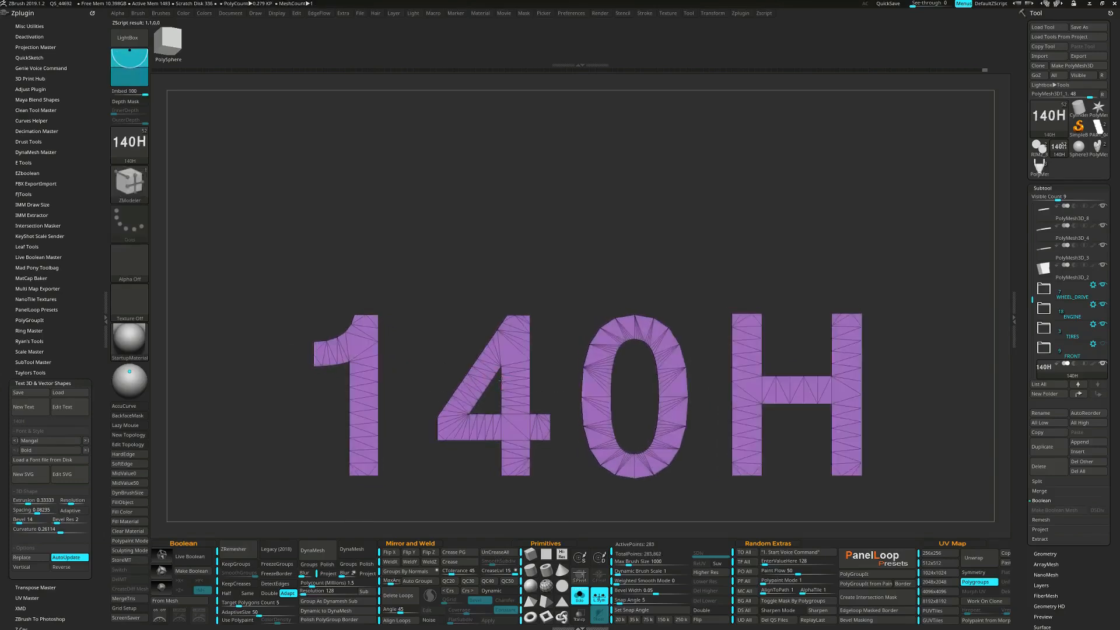
{"action": "key", "text": "f"}
{"action": "right_click_drag", "start_coordinate": [530, 320], "coordinate": [522, 367], "text": "ctrl"}
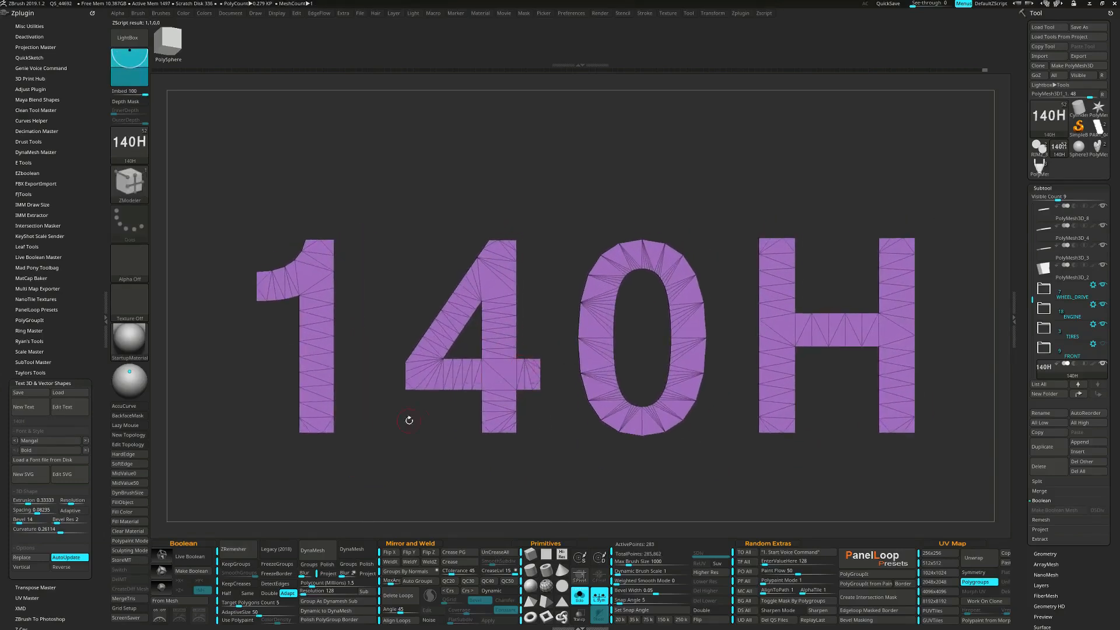
- Crease the flat letters' borders and ZRemesh them with KeepCreases, DetectEdges, Half and an AdaptiveSize of 0
{"action": "left_click", "coordinate": [457, 552]}
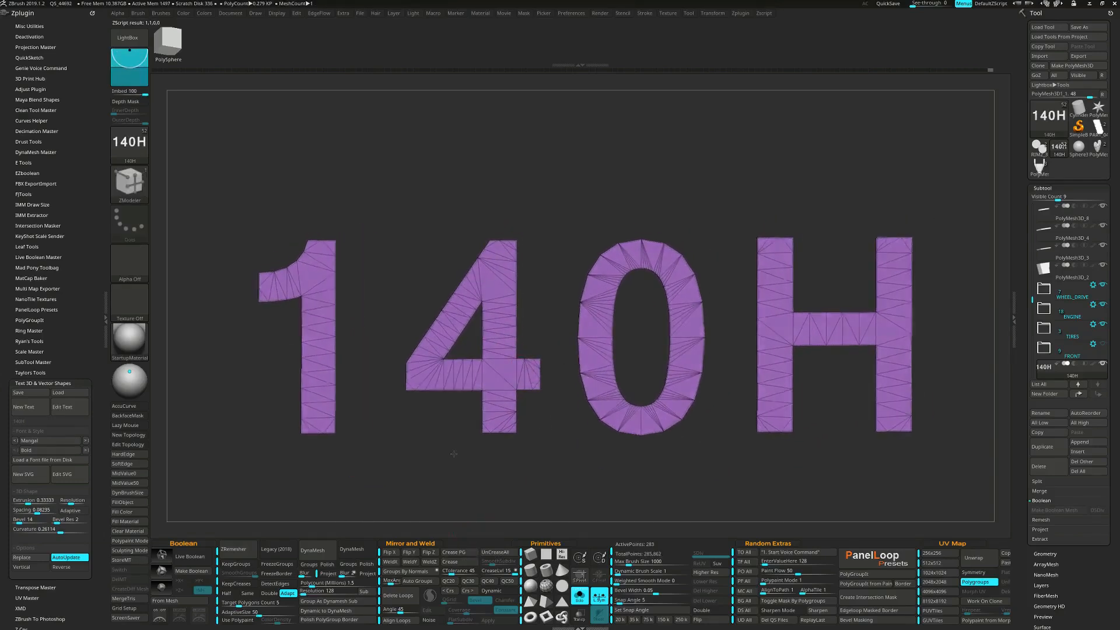
{"action": "left_click", "coordinate": [267, 584]}
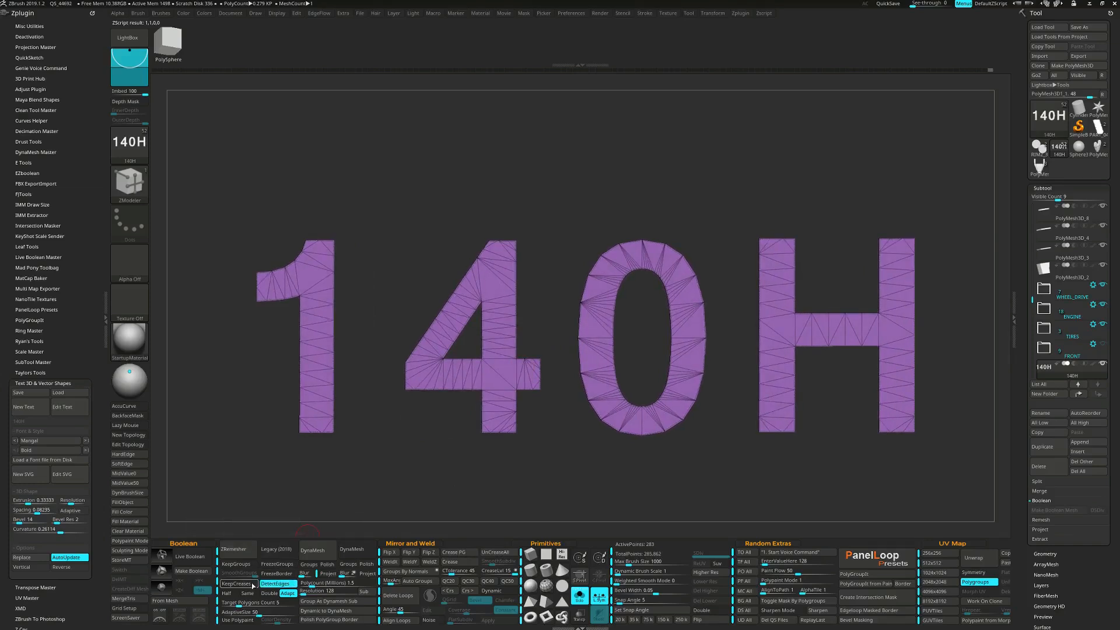
{"action": "left_click", "coordinate": [274, 593]}
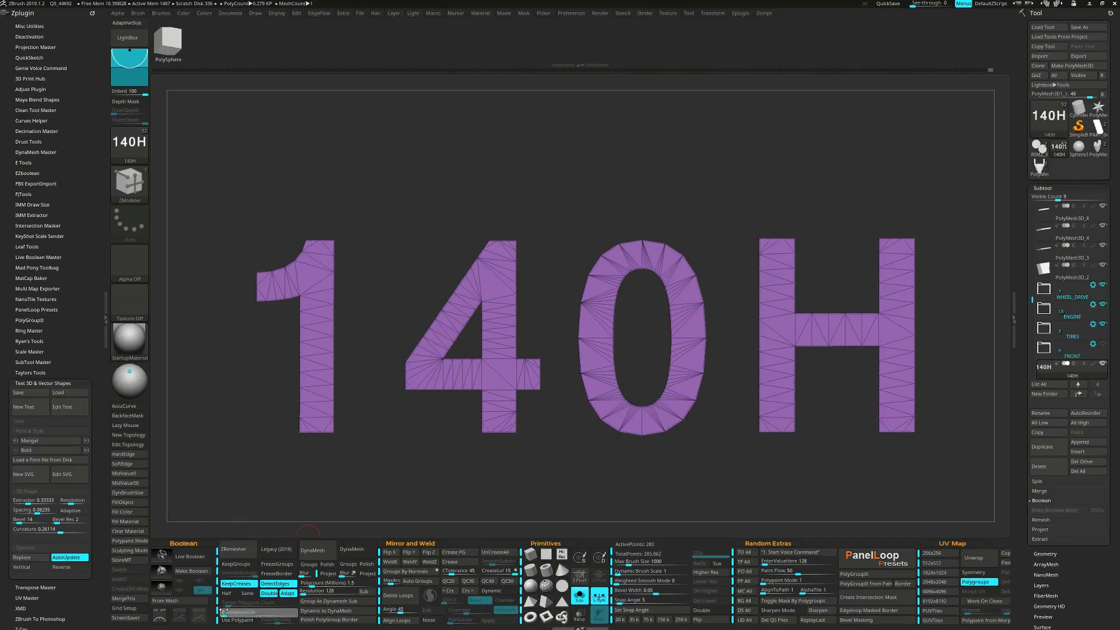
{"action": "left_click", "coordinate": [235, 557]}
{"action": "left_click", "coordinate": [227, 594]}
{"action": "left_click", "coordinate": [236, 550]}
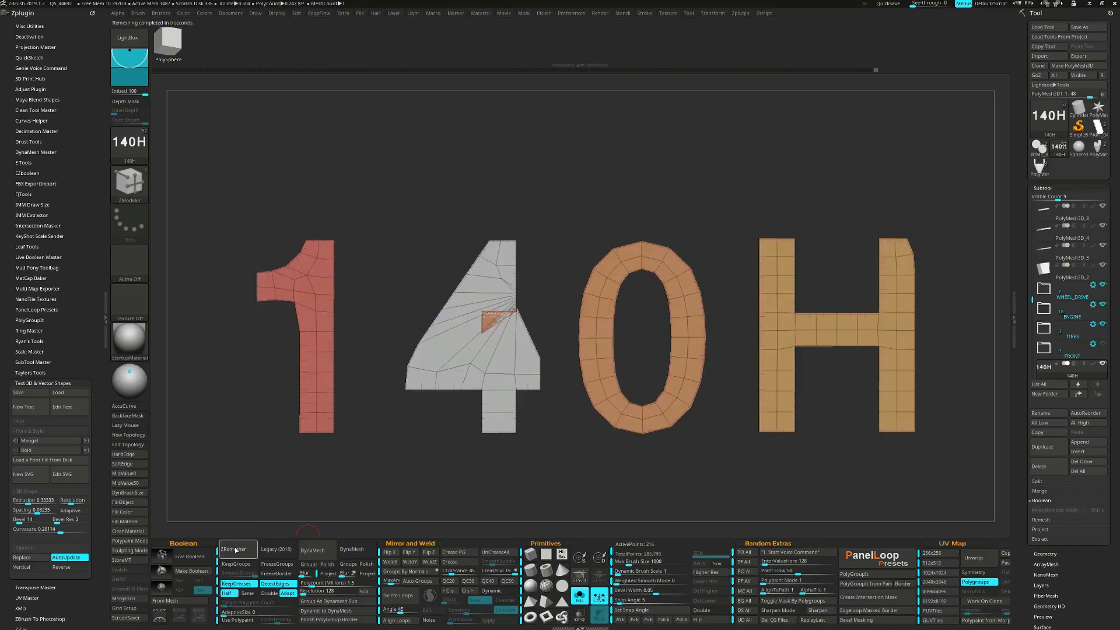
- Mask all but the H's outer edge points, shift them outward to square off the rounded corner, clear the mask and return to ZModeler
{"action": "left_click_drag", "start_coordinate": [562, 426], "coordinate": [510, 425], "text": "alt"}
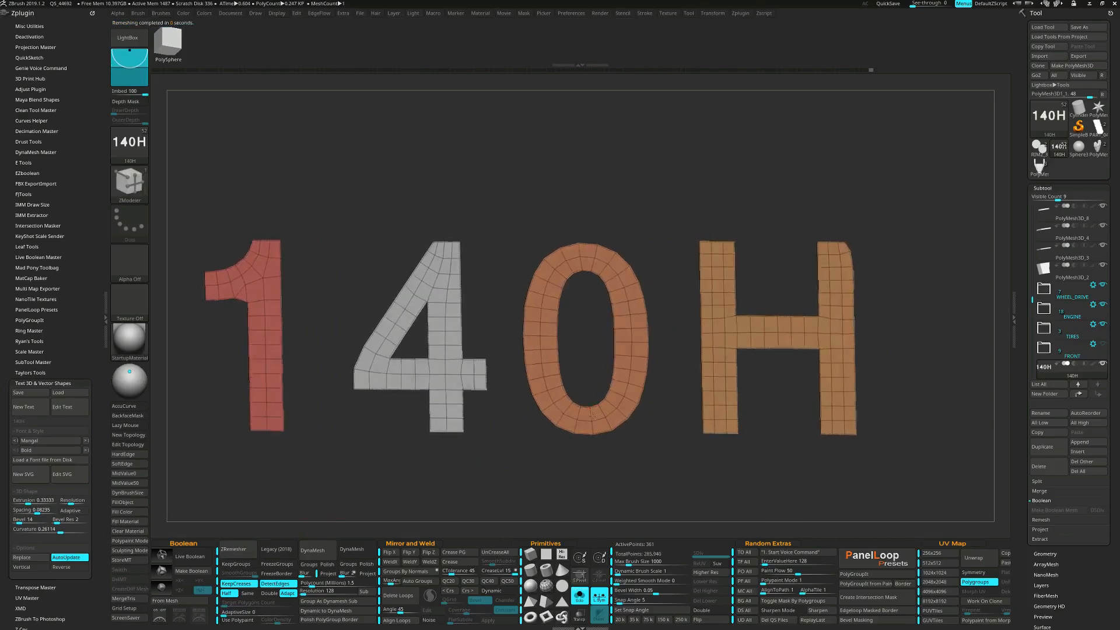
{"action": "left_click_drag", "start_coordinate": [817, 349], "coordinate": [760, 360], "text": "alt"}
{"action": "key", "text": "ctrl"}
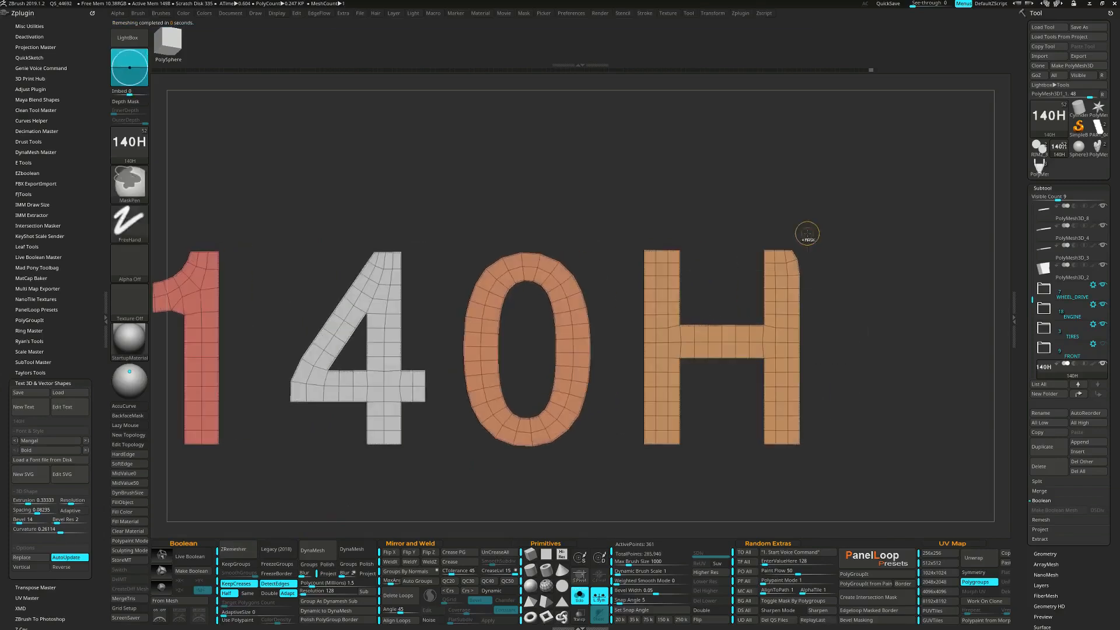
{"action": "left_click", "coordinate": [799, 242], "text": "ctrl"}
{"action": "key", "text": "w"}
{"action": "left_click", "coordinate": [788, 299]}
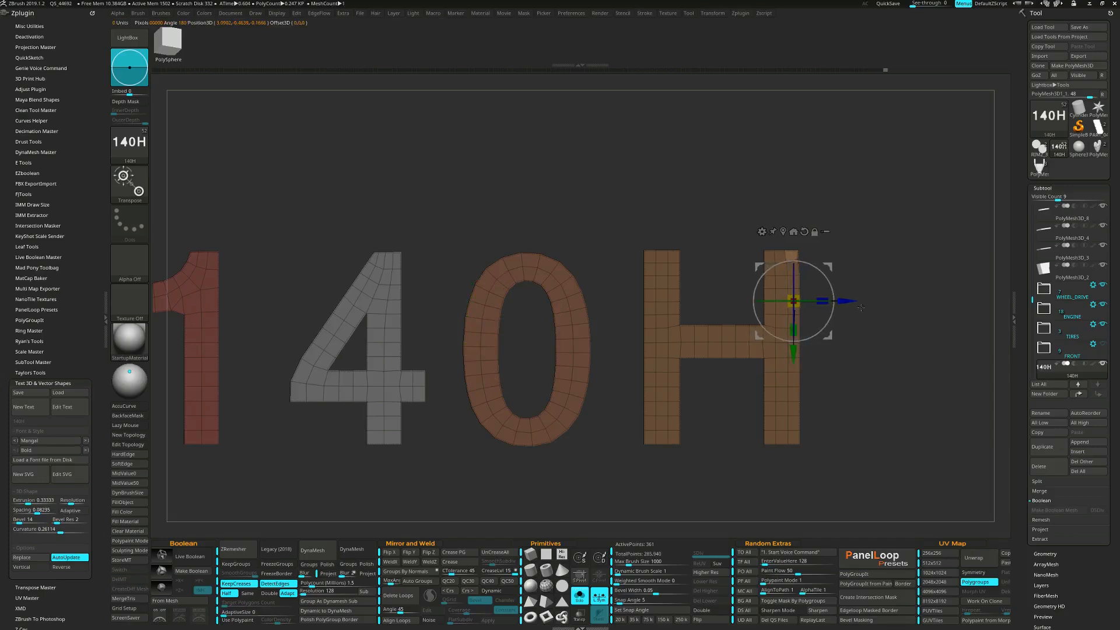
{"action": "left_click", "coordinate": [846, 303], "text": "ctrl"}
{"action": "left_click_drag", "start_coordinate": [900, 175], "coordinate": [797, 475], "text": "ctrl"}
{"action": "left_click_drag", "start_coordinate": [837, 301], "coordinate": [843, 301]}
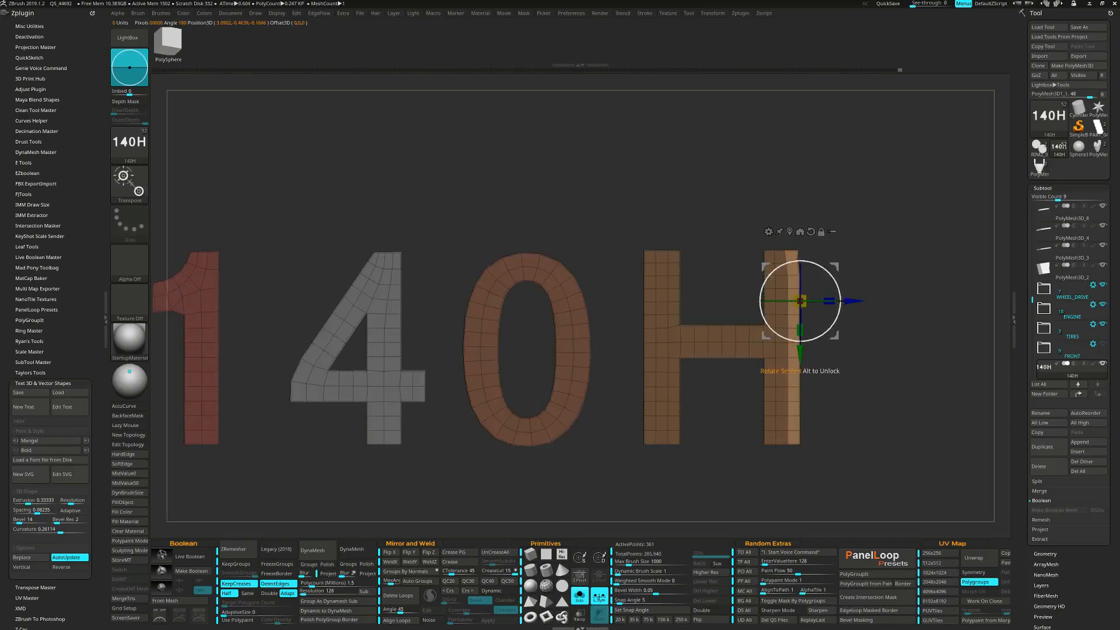
{"action": "left_click", "coordinate": [719, 311], "text": "ctrl"}
{"action": "key", "text": "b"}
{"action": "key", "text": "z"}
{"action": "key", "text": "m"}
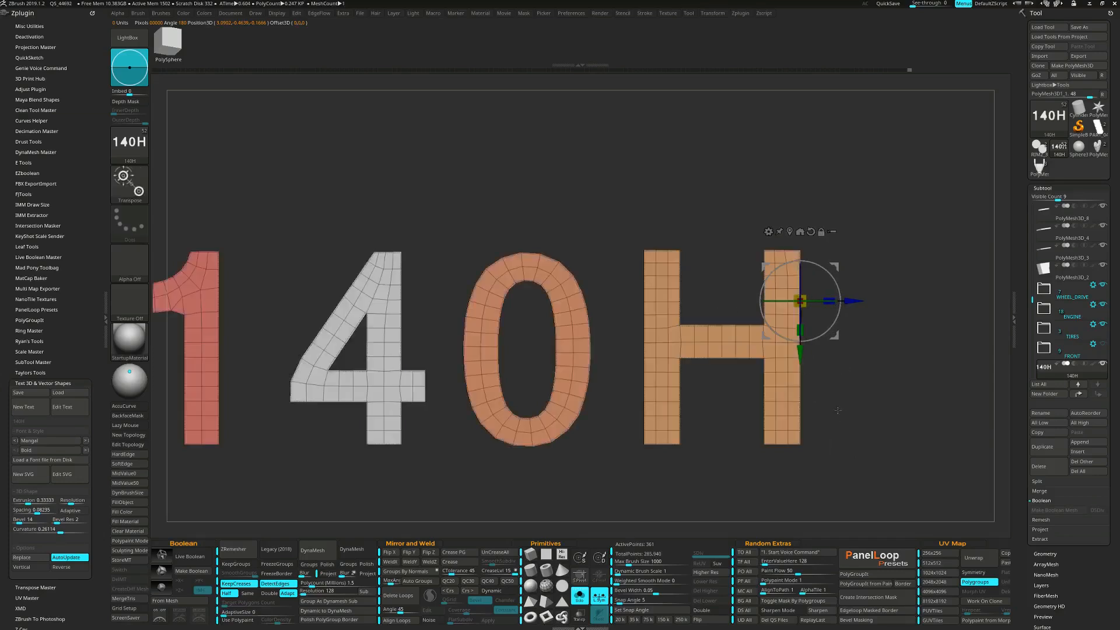
- Delete the surplus lengthwise edge loops running through the H's two vertical stems and its crossbar
{"action": "key", "text": "space"}
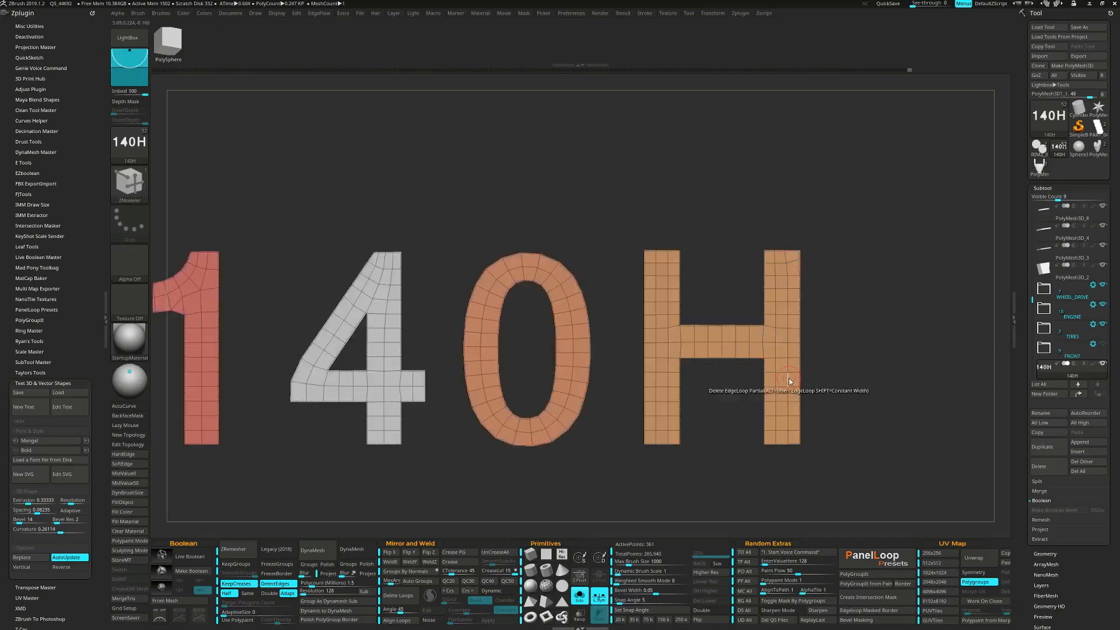
{"action": "left_click", "coordinate": [784, 378]}
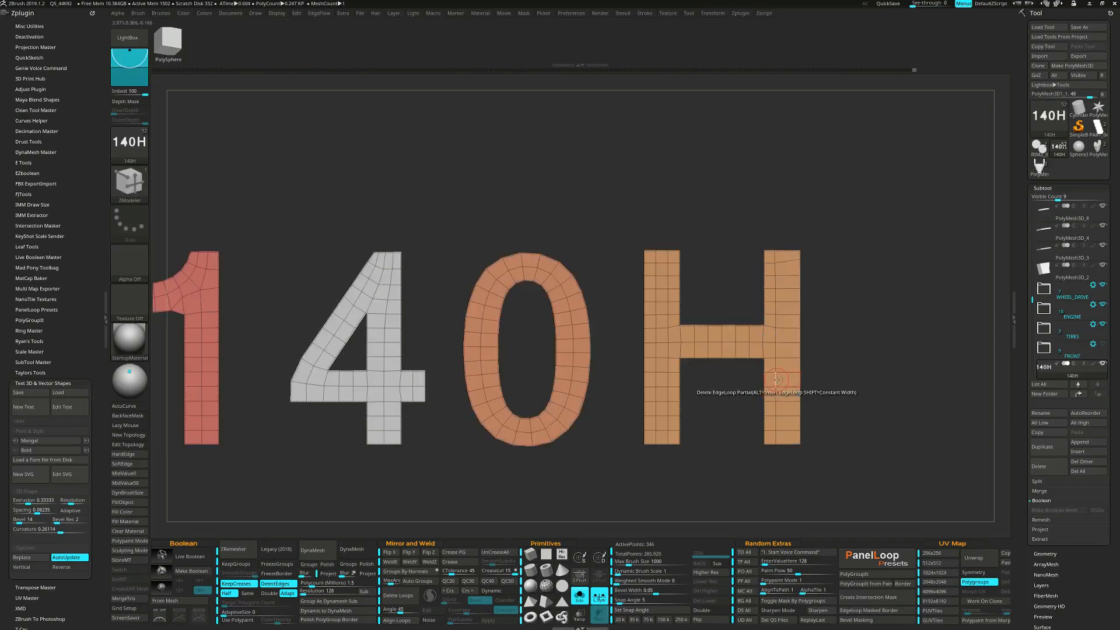
{"action": "left_click", "coordinate": [667, 379]}
{"action": "left_click", "coordinate": [656, 380]}
{"action": "right_click_drag", "start_coordinate": [679, 358], "coordinate": [691, 378], "text": "alt"}
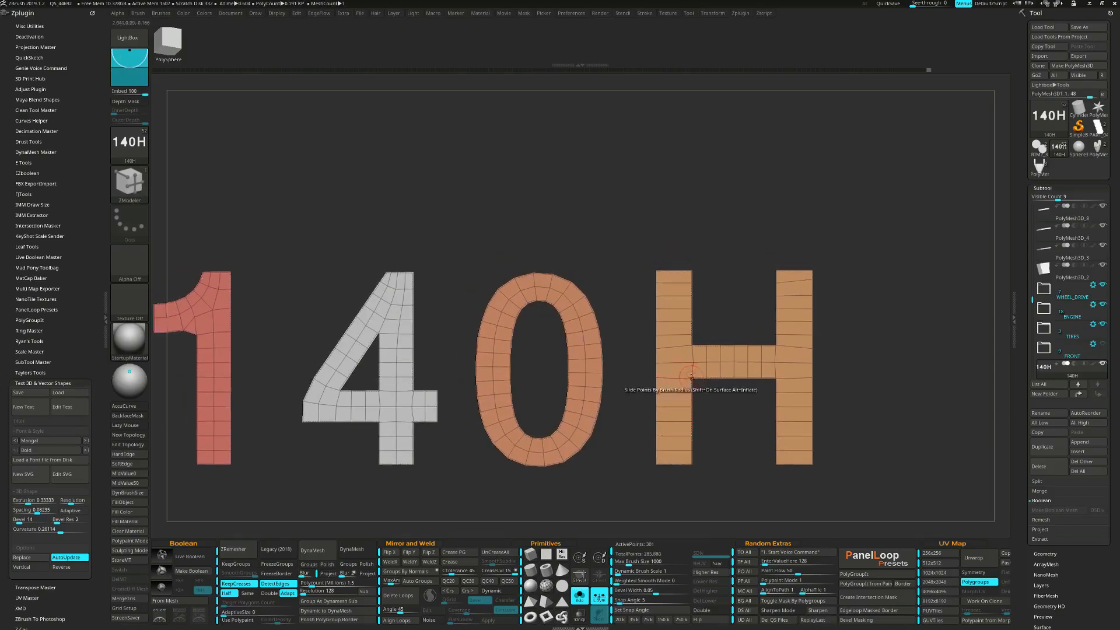
{"action": "left_click", "coordinate": [692, 374]}
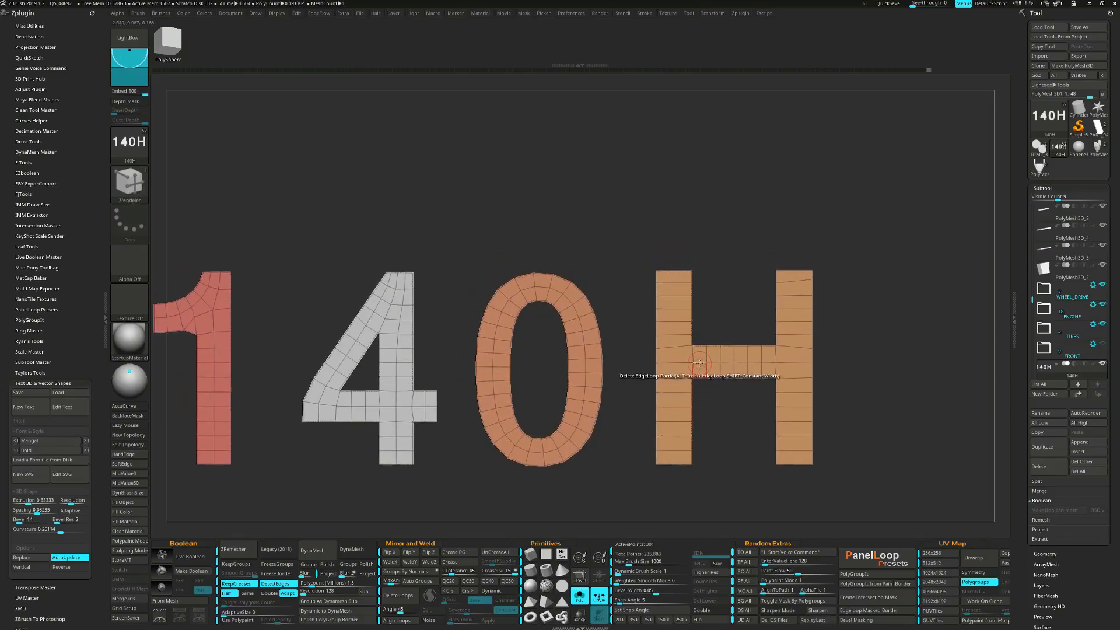
{"action": "left_click", "coordinate": [670, 335]}
- Delete the crosswise edge loops above the crossbar on both of the H's vertical stems
{"action": "key", "text": "space"}
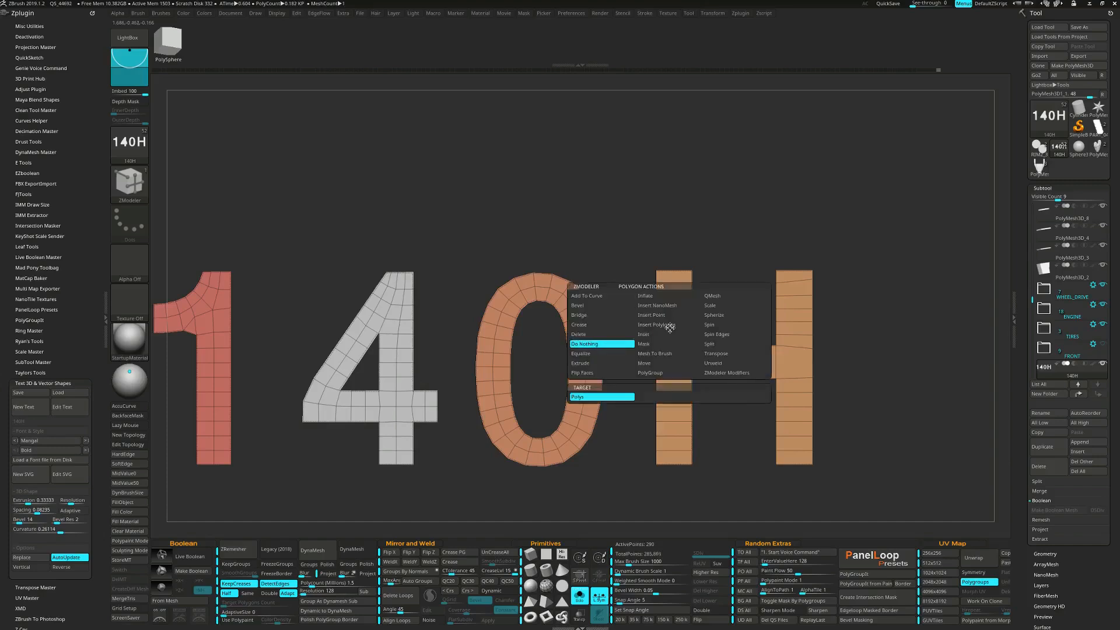
{"action": "left_click", "coordinate": [676, 322]}
{"action": "left_click", "coordinate": [675, 310]}
{"action": "left_click", "coordinate": [675, 296]}
{"action": "left_click", "coordinate": [675, 283]}
{"action": "left_click", "coordinate": [789, 336]}
{"action": "left_click", "coordinate": [796, 323]}
{"action": "left_click", "coordinate": [795, 310]}
{"action": "left_click", "coordinate": [795, 296]}
{"action": "left_click", "coordinate": [794, 283]}
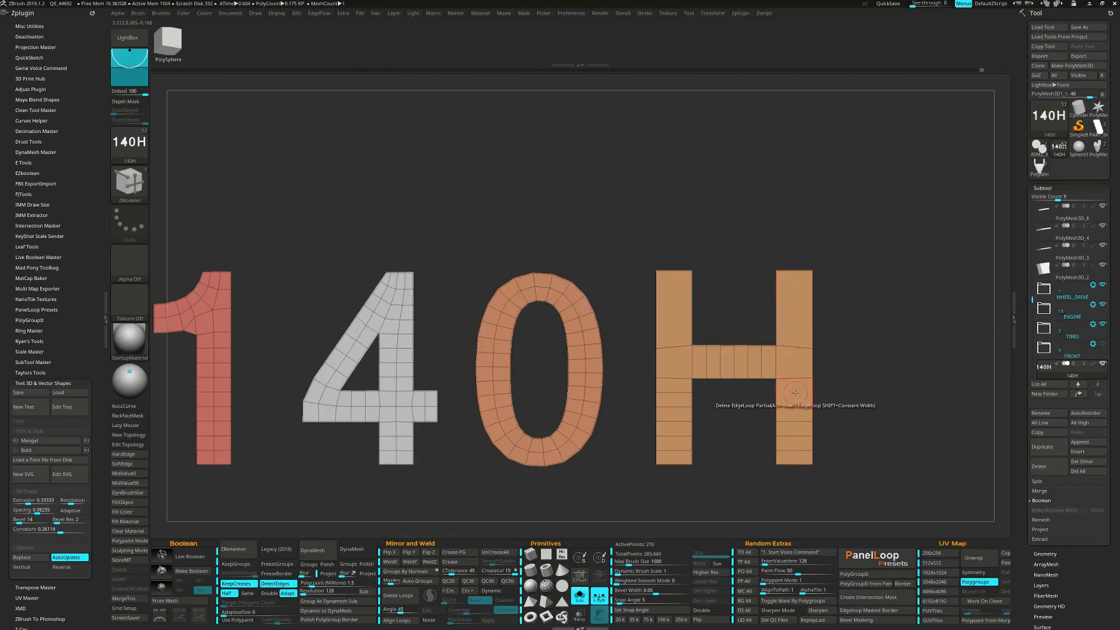
- Delete the remaining crosswise edge loops below the H's crossbar and along the crossbar itself
{"action": "left_click", "coordinate": [682, 392]}
{"action": "left_click", "coordinate": [674, 407]}
{"action": "left_click", "coordinate": [674, 421]}
{"action": "left_click", "coordinate": [671, 450]}
{"action": "left_click", "coordinate": [707, 365]}
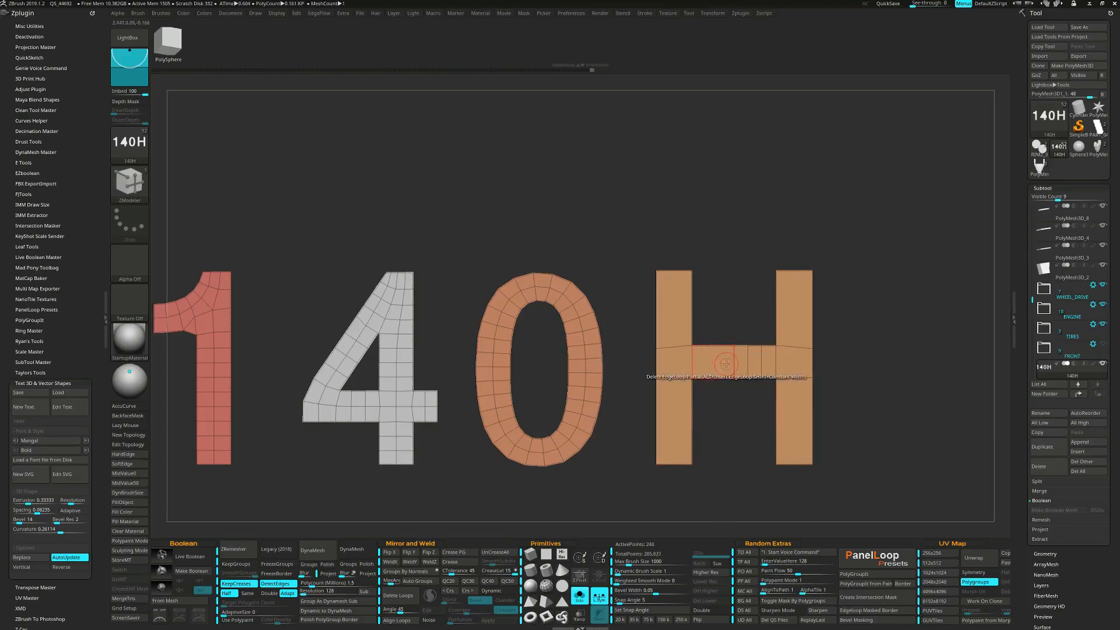
{"action": "left_click", "coordinate": [749, 362]}
- Delete the 0's central edge loop and the surplus loops in the 4's crossbar and foot
{"action": "left_click_drag", "start_coordinate": [699, 390], "coordinate": [854, 364], "text": "alt"}
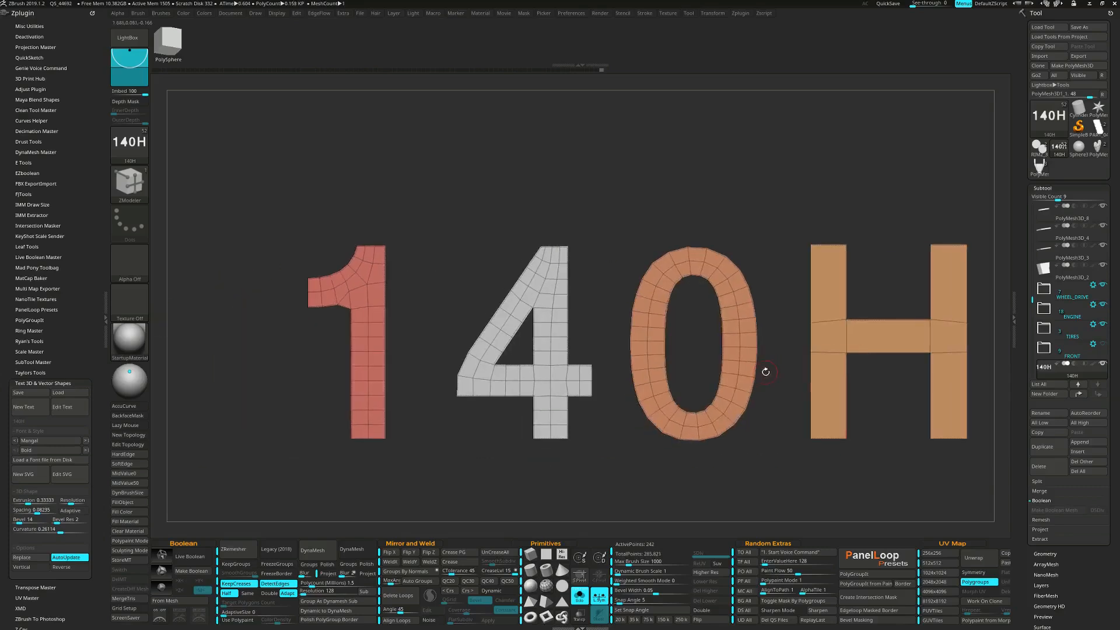
{"action": "left_click", "coordinate": [755, 376]}
{"action": "left_click_drag", "start_coordinate": [505, 423], "coordinate": [607, 421], "text": "alt"}
{"action": "left_click", "coordinate": [623, 423]}
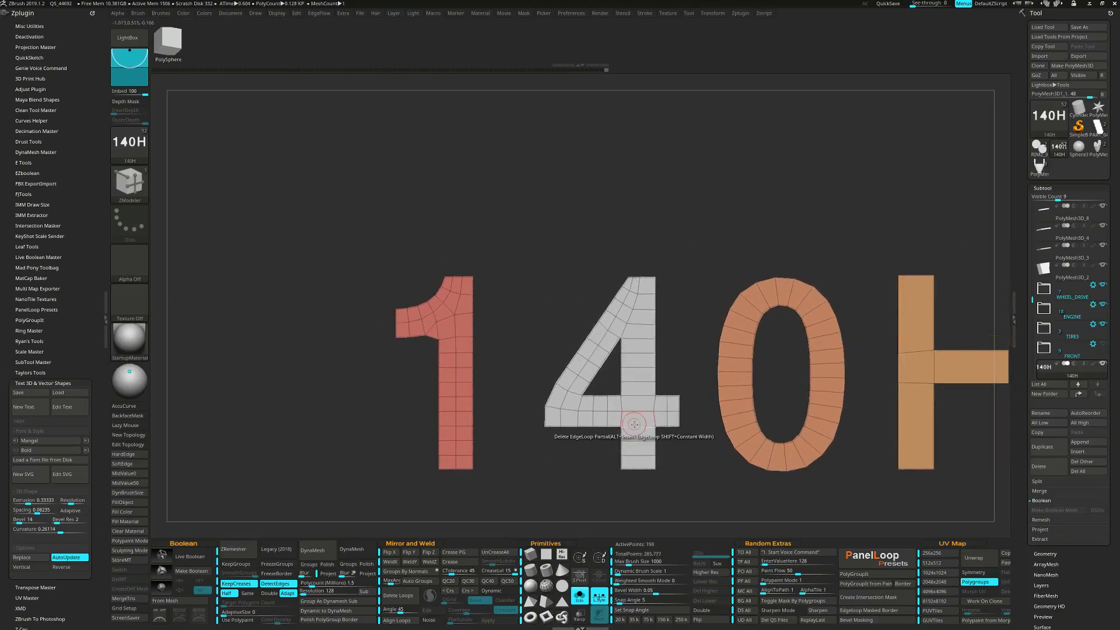
{"action": "left_click", "coordinate": [595, 421]}
{"action": "left_click", "coordinate": [635, 443]}
{"action": "left_click", "coordinate": [637, 454]}
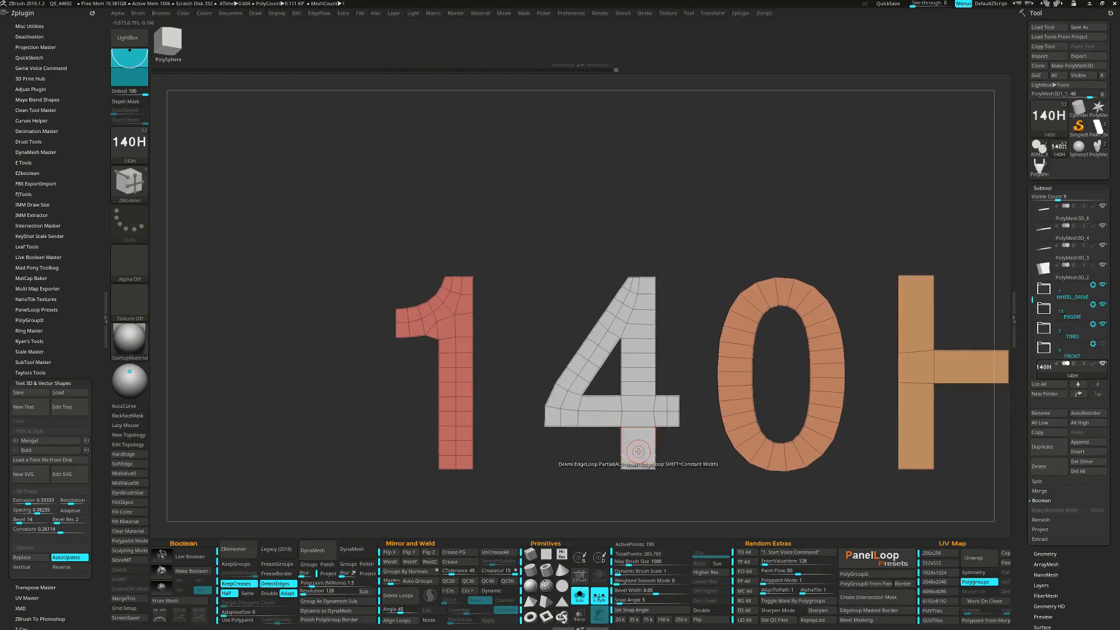
- Delete the surplus edge loops in the 4's upright and diagonal while preserving the digit's outline
{"action": "left_click", "coordinate": [646, 383]}
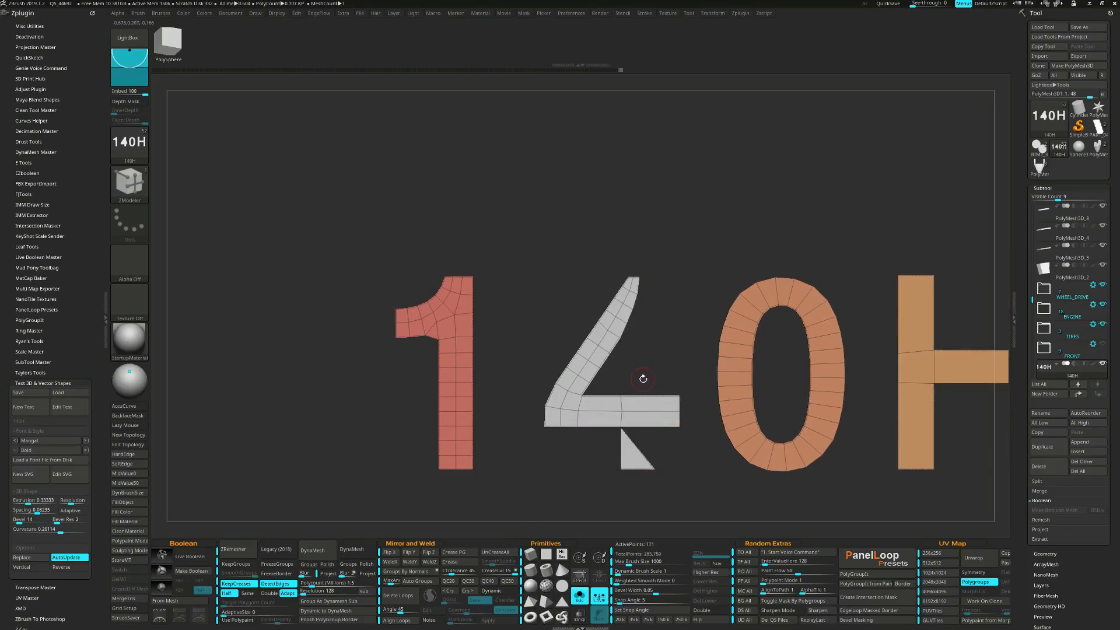
{"action": "key", "text": "ctrl+z"}
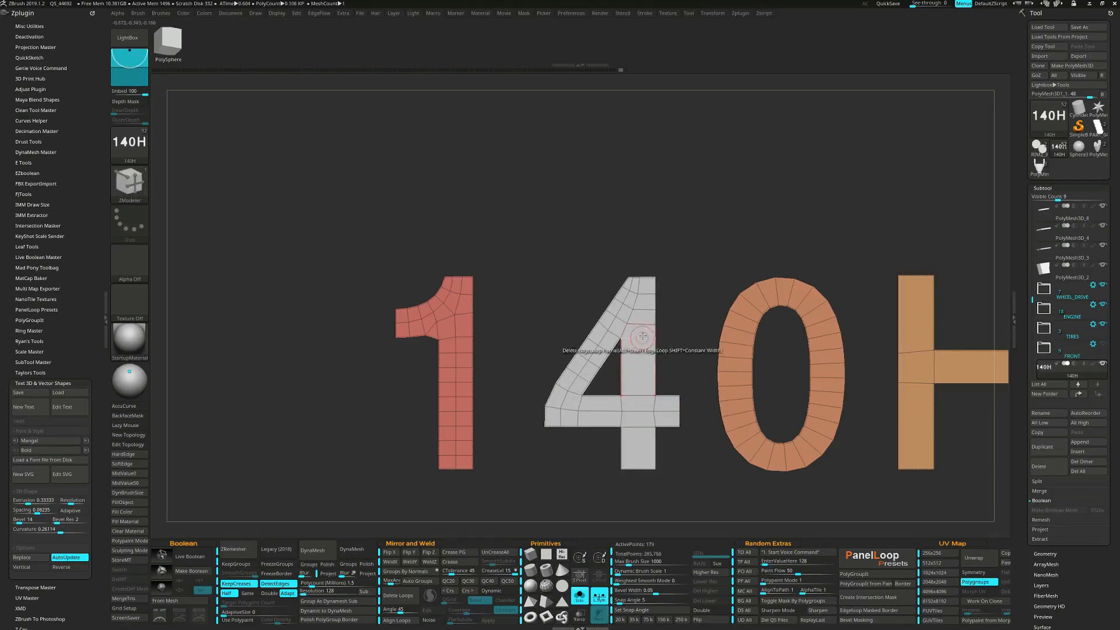
{"action": "left_click", "coordinate": [642, 324]}
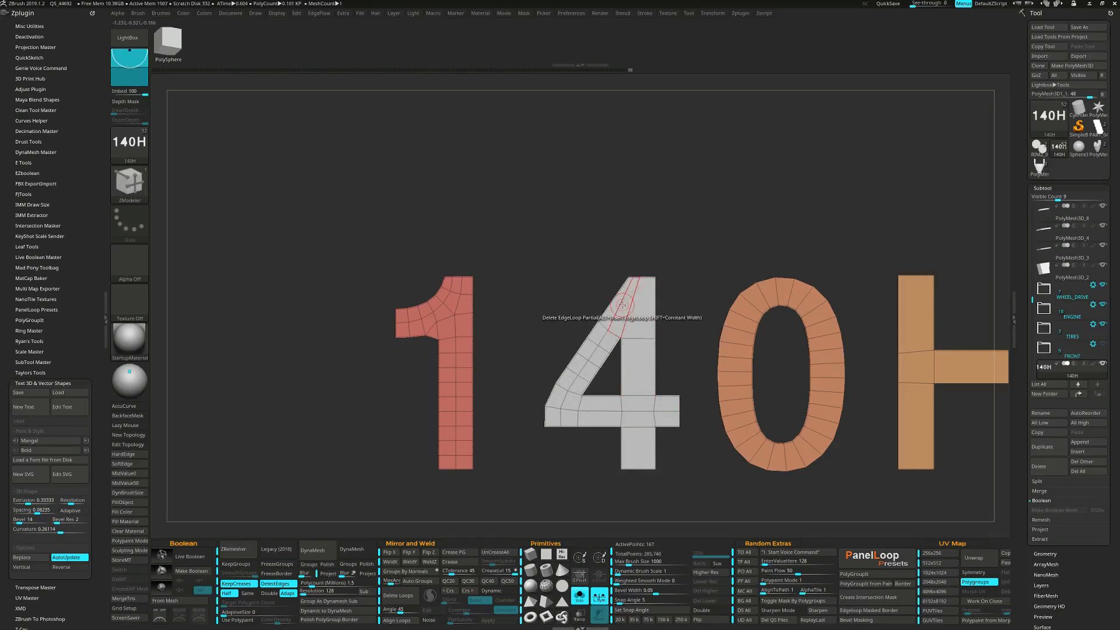
{"action": "left_click", "coordinate": [623, 305]}
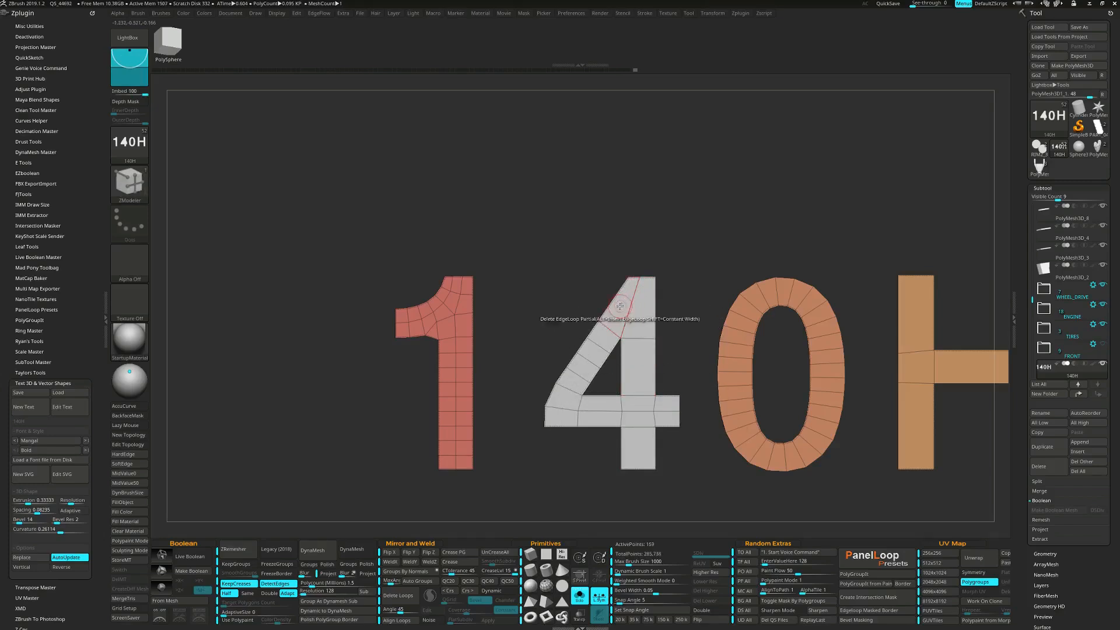
{"action": "left_click", "coordinate": [580, 369]}
{"action": "left_click_drag", "start_coordinate": [543, 451], "coordinate": [589, 478], "text": "alt"}
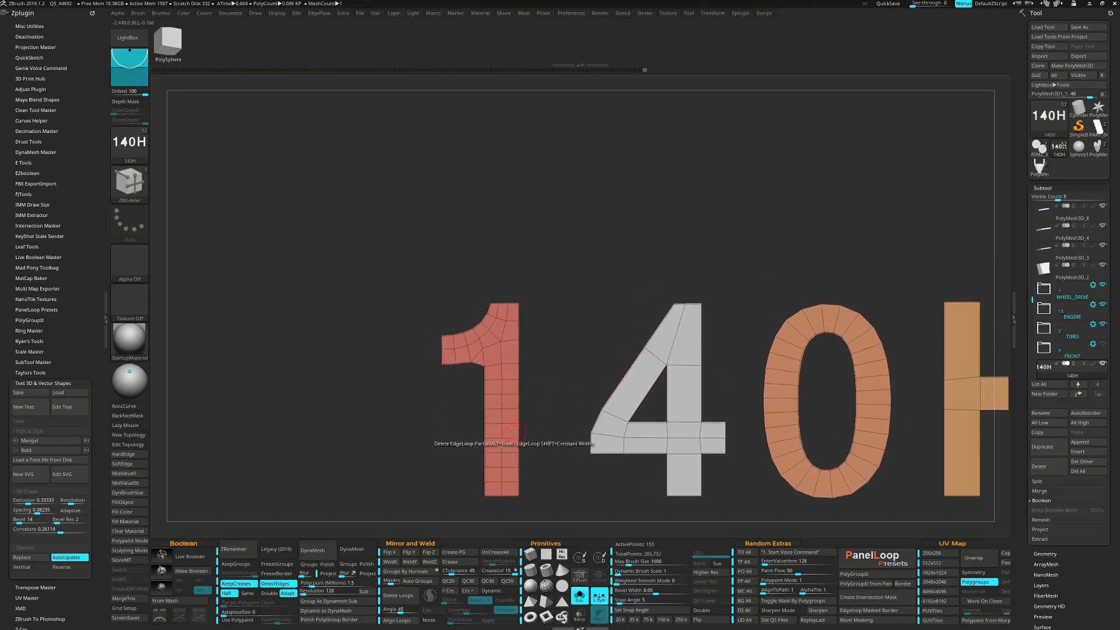
- Delete the surplus lengthwise and crosswise edge loops along the vertical stem of the 1
{"action": "left_click", "coordinate": [502, 416], "text": "alt"}
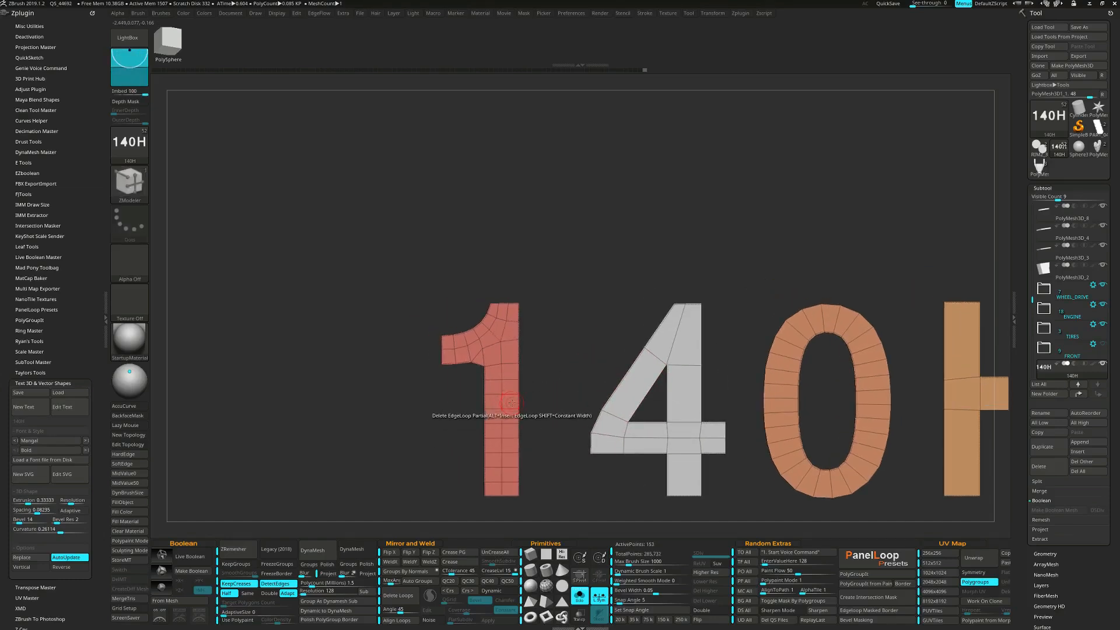
{"action": "left_click", "coordinate": [510, 391]}
{"action": "left_click", "coordinate": [510, 401]}
{"action": "left_click", "coordinate": [510, 413]}
{"action": "left_click", "coordinate": [509, 420]}
{"action": "left_click", "coordinate": [509, 432]}
{"action": "left_click", "coordinate": [509, 440]}
{"action": "left_click", "coordinate": [507, 481]}
{"action": "left_click_drag", "start_coordinate": [467, 366], "coordinate": [484, 418], "text": "alt"}
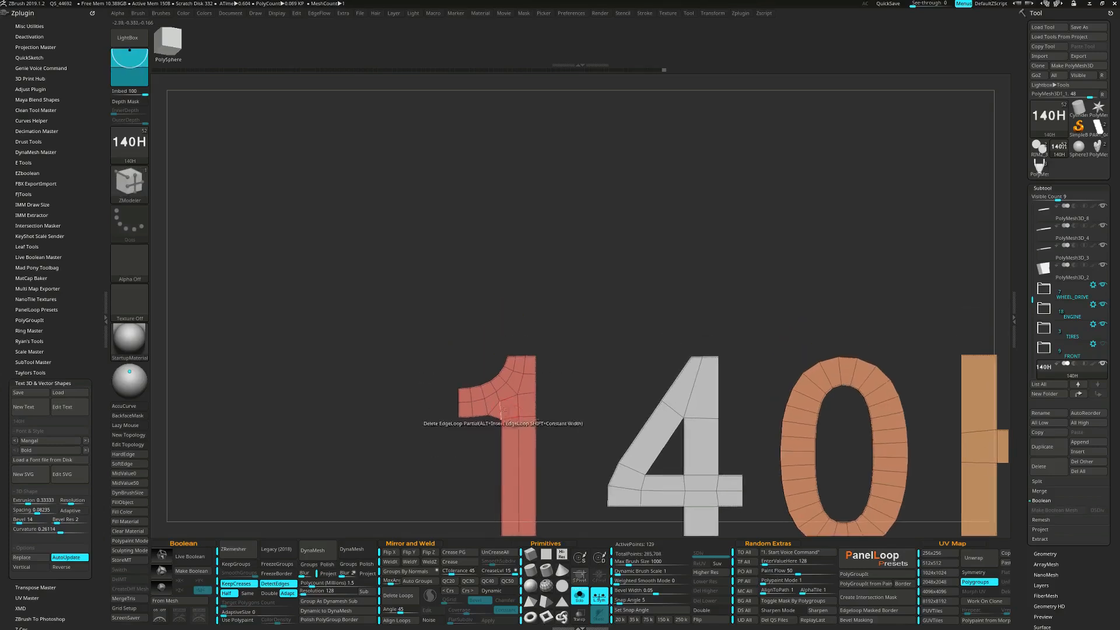
- Delete the extra edge loop in the 1's flag and collapse surplus points with the Collapse action
{"action": "left_click", "coordinate": [488, 397]}
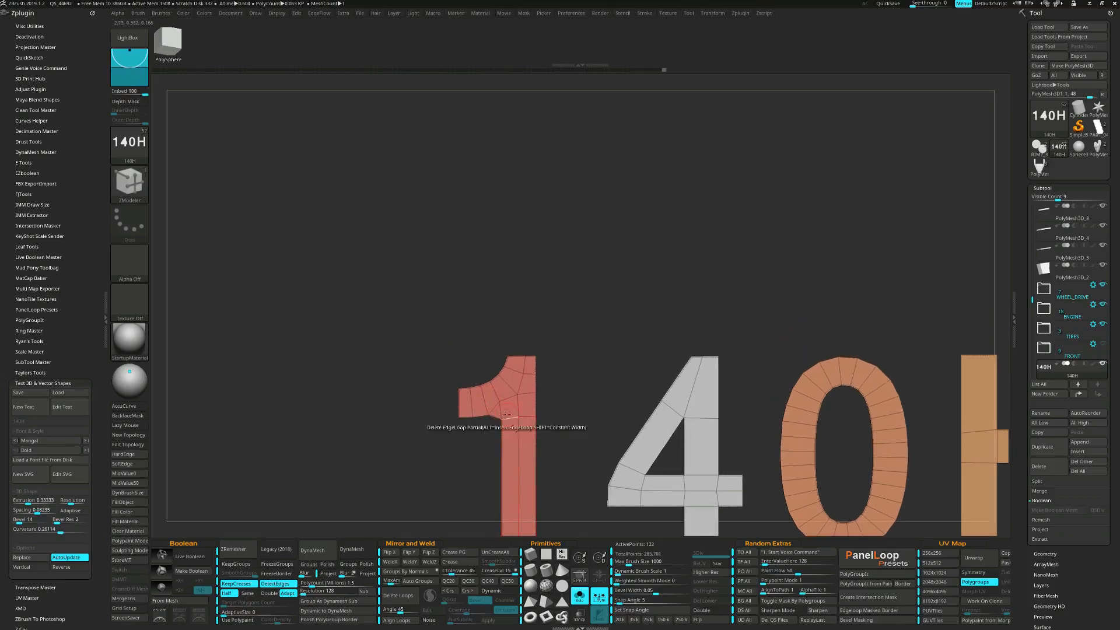
{"action": "right_click_drag", "start_coordinate": [522, 437], "coordinate": [505, 413], "text": "ctrl"}
{"action": "key", "text": "space"}
{"action": "left_click", "coordinate": [426, 431]}
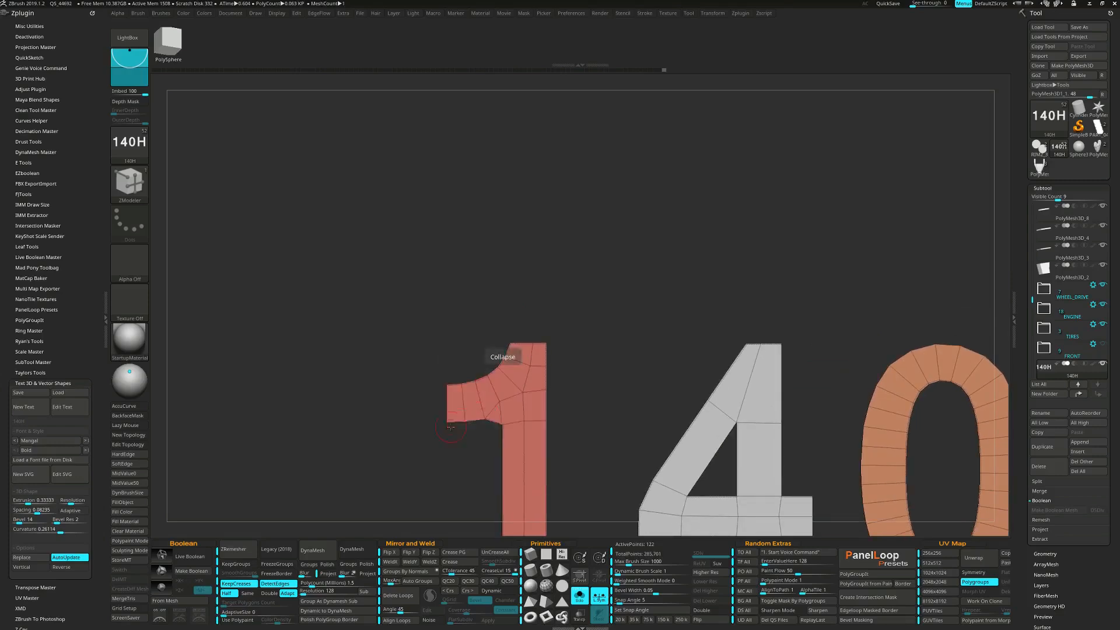
{"action": "right_click_drag", "start_coordinate": [523, 450], "coordinate": [554, 363], "text": "ctrl"}
{"action": "left_click_drag", "start_coordinate": [558, 330], "coordinate": [556, 493]}
{"action": "left_click", "coordinate": [552, 494]}
{"action": "right_click_drag", "start_coordinate": [552, 493], "coordinate": [557, 379], "text": "ctrl"}
{"action": "right_click_drag", "start_coordinate": [557, 379], "coordinate": [582, 408], "text": "alt"}
- Extrude all the flat 140H letter faces into solid letters with QMesh set to All Polygons
{"action": "key", "text": "space"}
{"action": "left_click", "coordinate": [594, 298]}
{"action": "left_click_drag", "start_coordinate": [540, 374], "coordinate": [565, 378]}
{"action": "right_click_drag", "start_coordinate": [607, 429], "coordinate": [551, 418]}
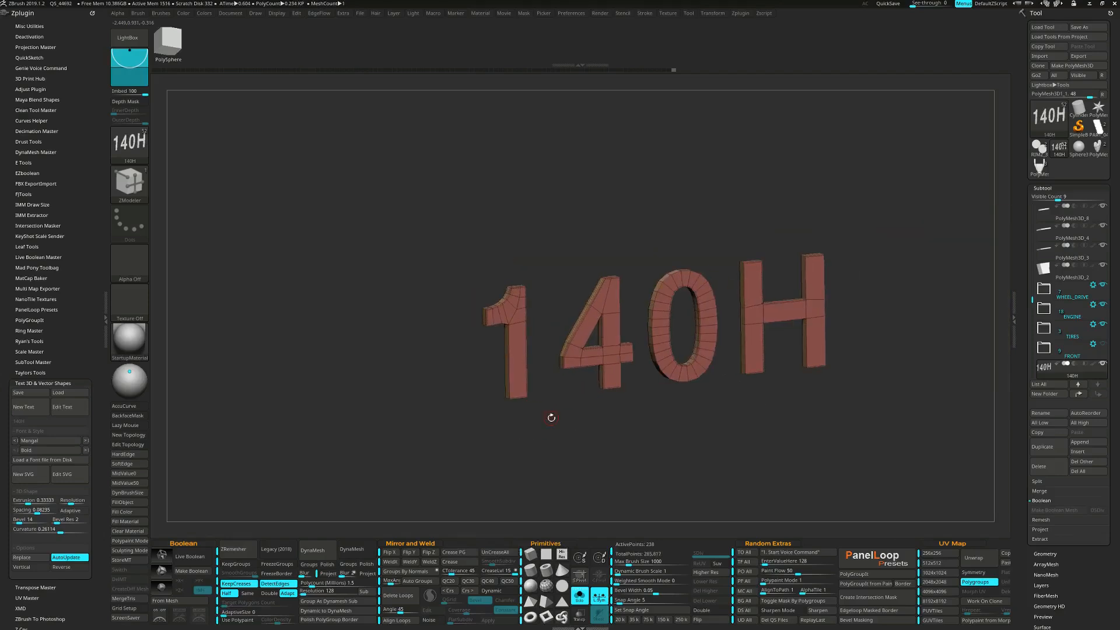
- Bevel the front outline edges of the 140H letters with the bevel width raised to about 0.15
{"action": "right_click_drag", "start_coordinate": [559, 483], "coordinate": [558, 432], "text": "alt"}
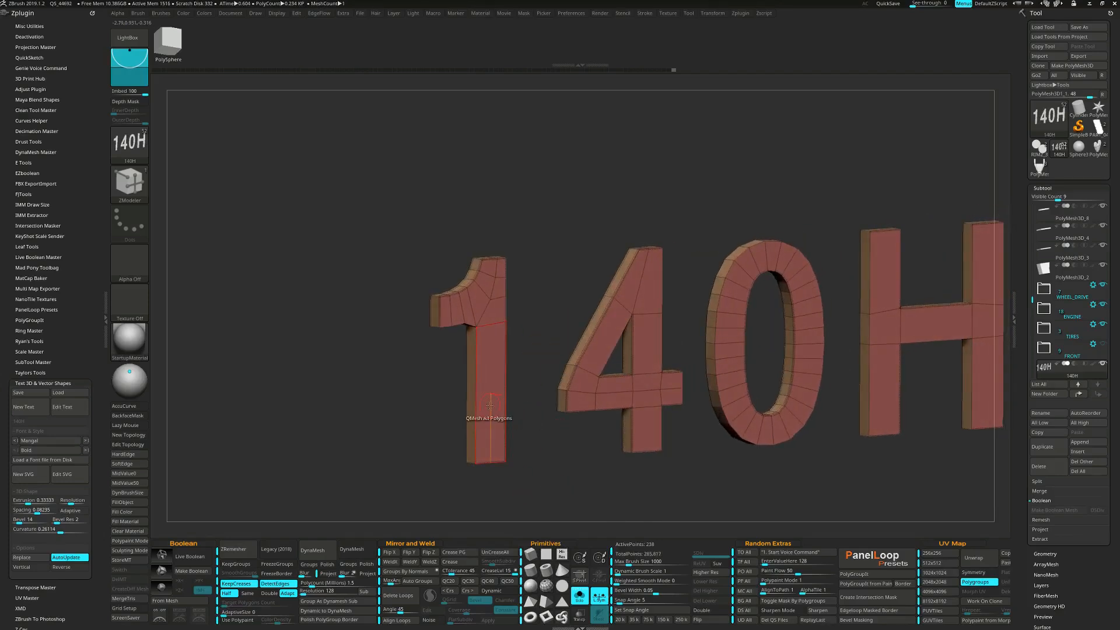
{"action": "key", "text": "space"}
{"action": "left_click", "coordinate": [536, 407]}
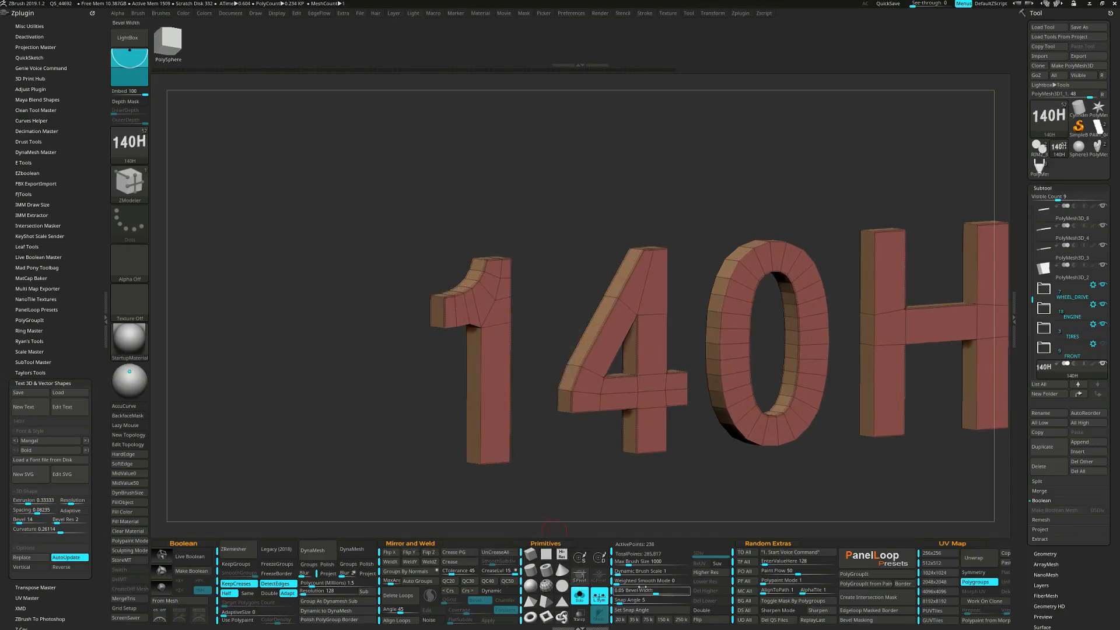
{"action": "left_click_drag", "start_coordinate": [652, 591], "coordinate": [668, 591]}
{"action": "left_click_drag", "start_coordinate": [535, 457], "coordinate": [590, 438]}
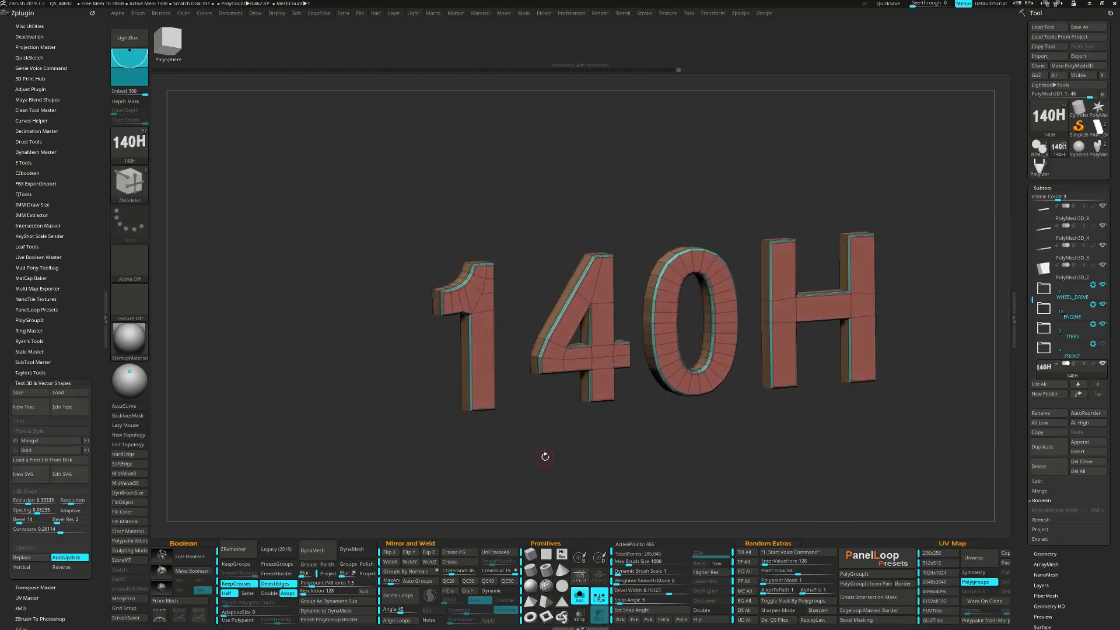
- Turn on Dynamic subdivision for the lettering, hide its polygon wireframe and show the rest of the grader
{"action": "left_click", "coordinate": [489, 581]}
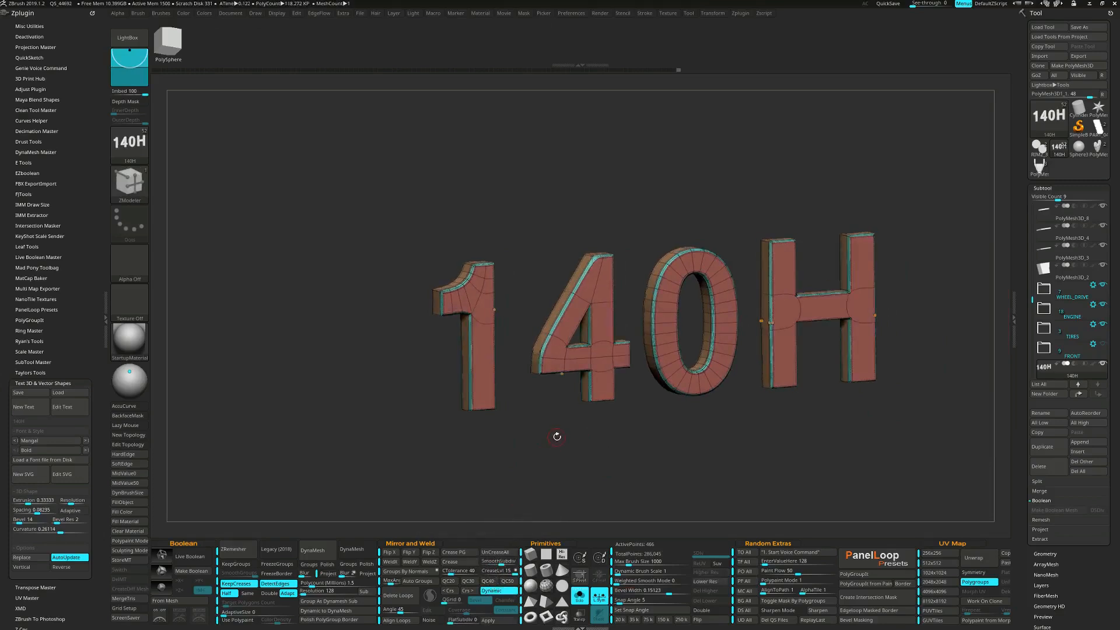
{"action": "left_click_drag", "start_coordinate": [514, 501], "coordinate": [562, 407]}
{"action": "key", "text": "shift+f"}
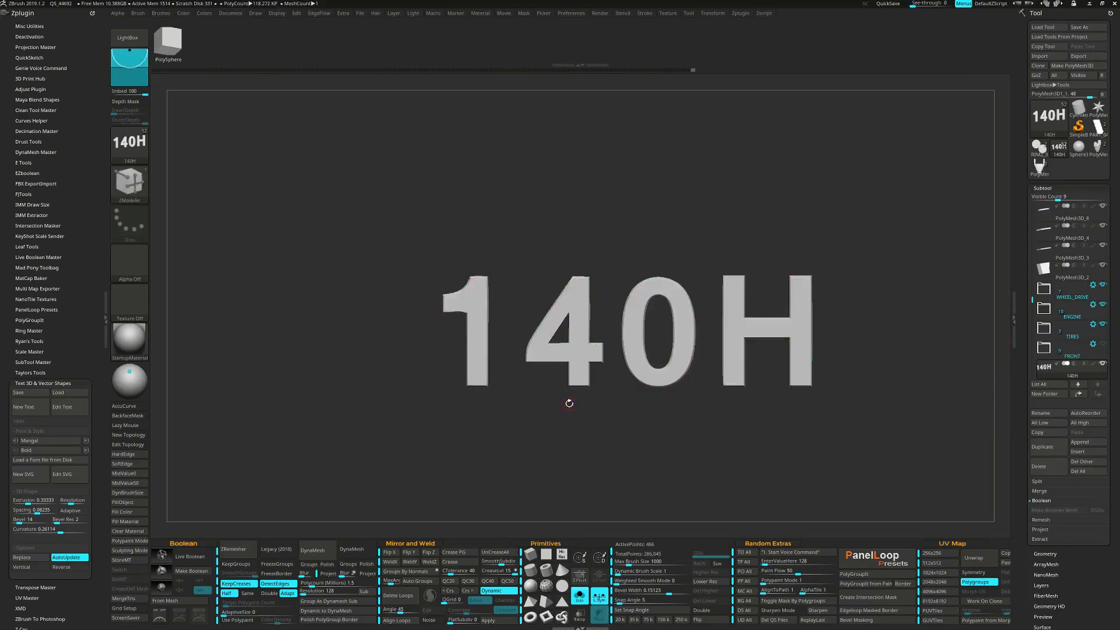
{"action": "left_click_drag", "start_coordinate": [598, 371], "coordinate": [324, 383]}
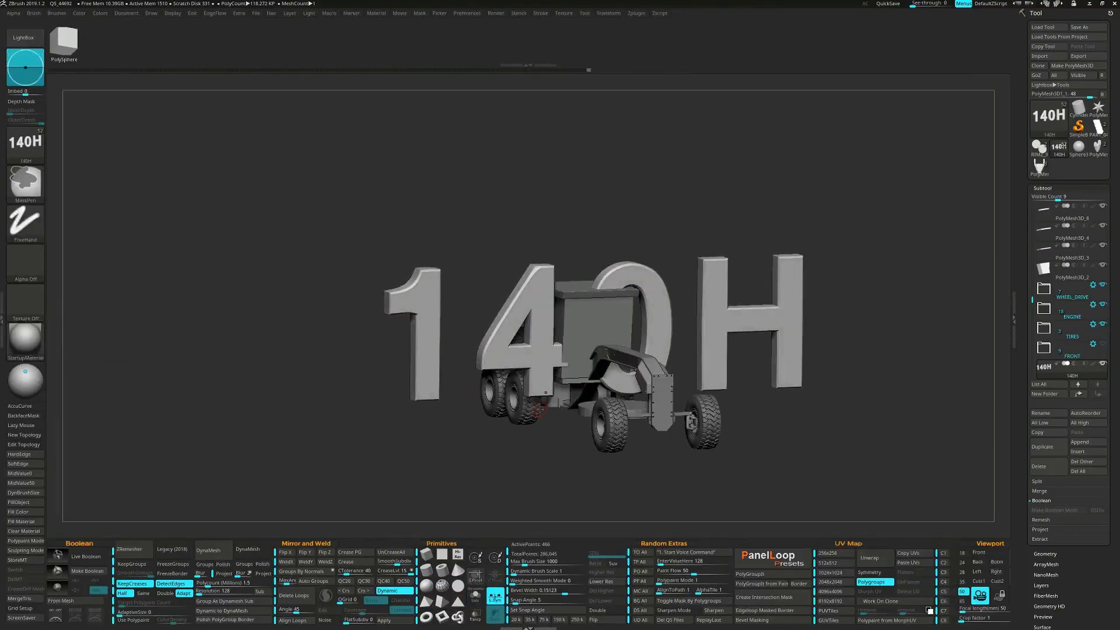
- Recenter the gizmo on the 140H lettering, then scale it down and place it against the side of the grader's front beam
{"action": "key", "text": "w"}
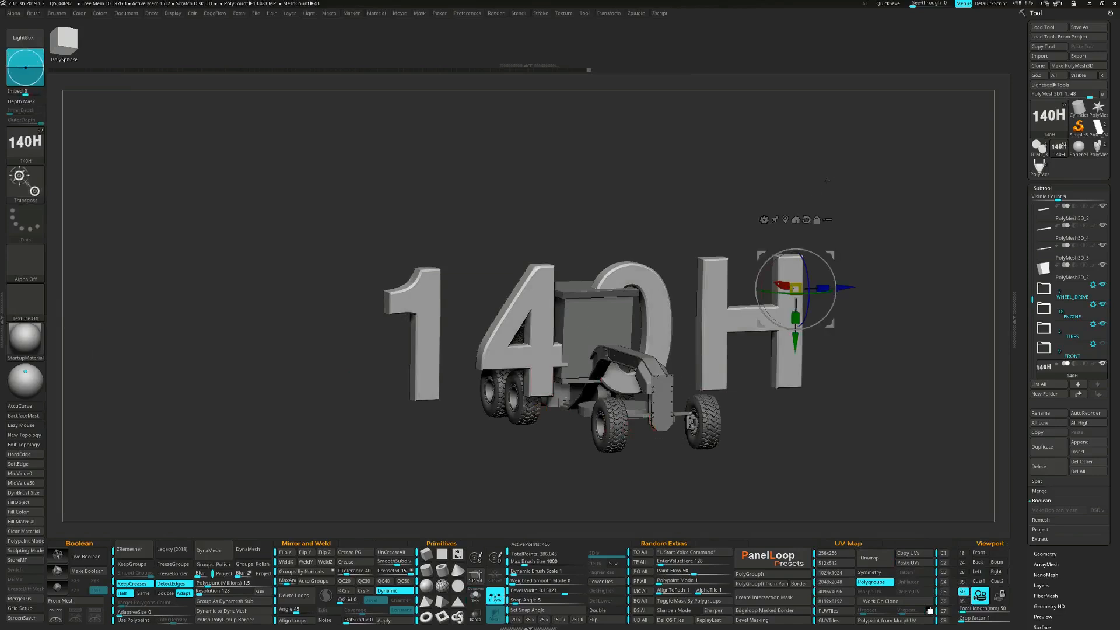
{"action": "left_click", "coordinate": [806, 220], "text": "alt"}
{"action": "left_click", "coordinate": [786, 219], "text": "alt"}
{"action": "left_click_drag", "start_coordinate": [846, 315], "coordinate": [675, 322]}
{"action": "left_click_drag", "start_coordinate": [600, 326], "coordinate": [521, 361]}
{"action": "right_click_drag", "start_coordinate": [476, 382], "coordinate": [545, 422], "text": "ctrl"}
{"action": "right_click_drag", "start_coordinate": [544, 422], "coordinate": [580, 455], "text": "alt"}
{"action": "left_click_drag", "start_coordinate": [528, 368], "coordinate": [499, 379]}
{"action": "right_click_drag", "start_coordinate": [511, 355], "coordinate": [489, 357]}
{"action": "left_click_drag", "start_coordinate": [518, 320], "coordinate": [520, 354]}
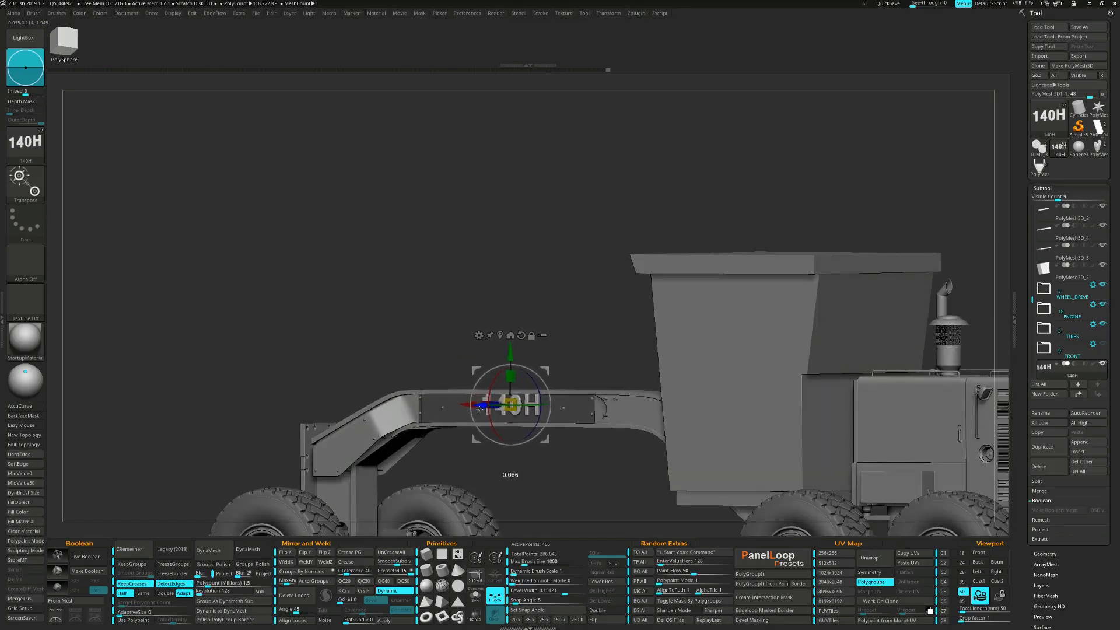
{"action": "left_click_drag", "start_coordinate": [482, 407], "coordinate": [480, 408]}
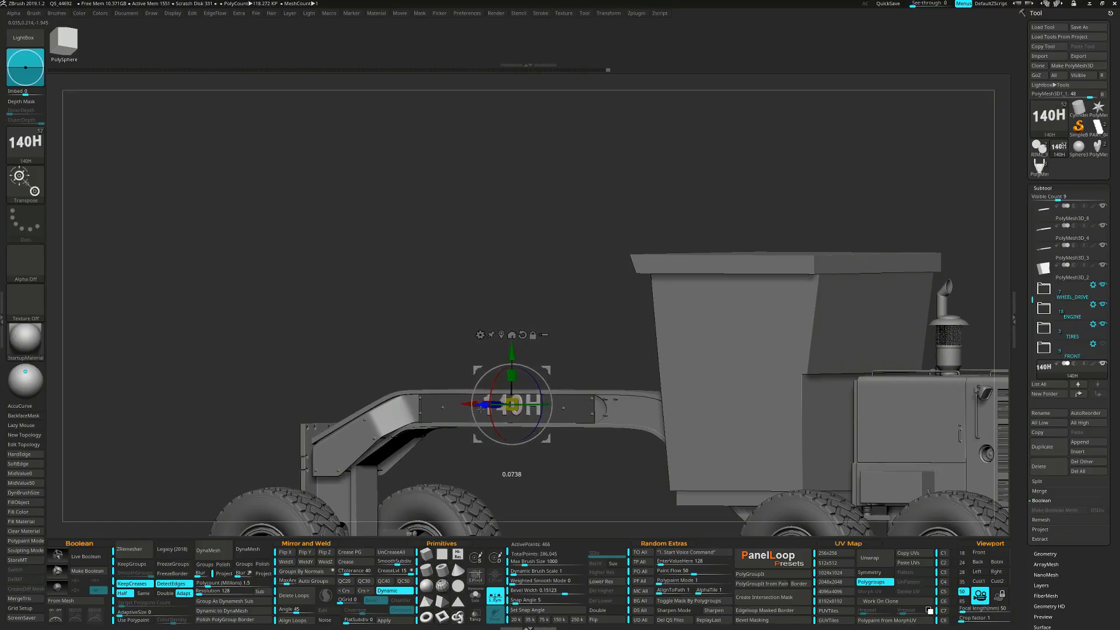
- Shrink the 140H lettering uniformly to fit the beam's side panel and nudge it into place
{"action": "key", "text": "f"}
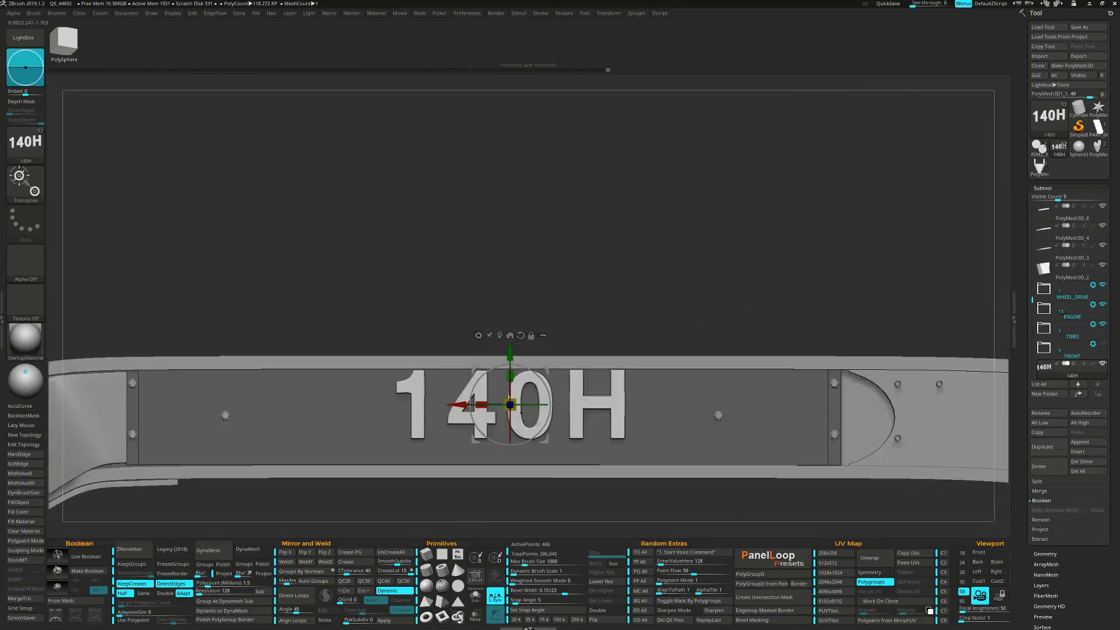
{"action": "left_click_drag", "start_coordinate": [518, 407], "coordinate": [496, 395]}
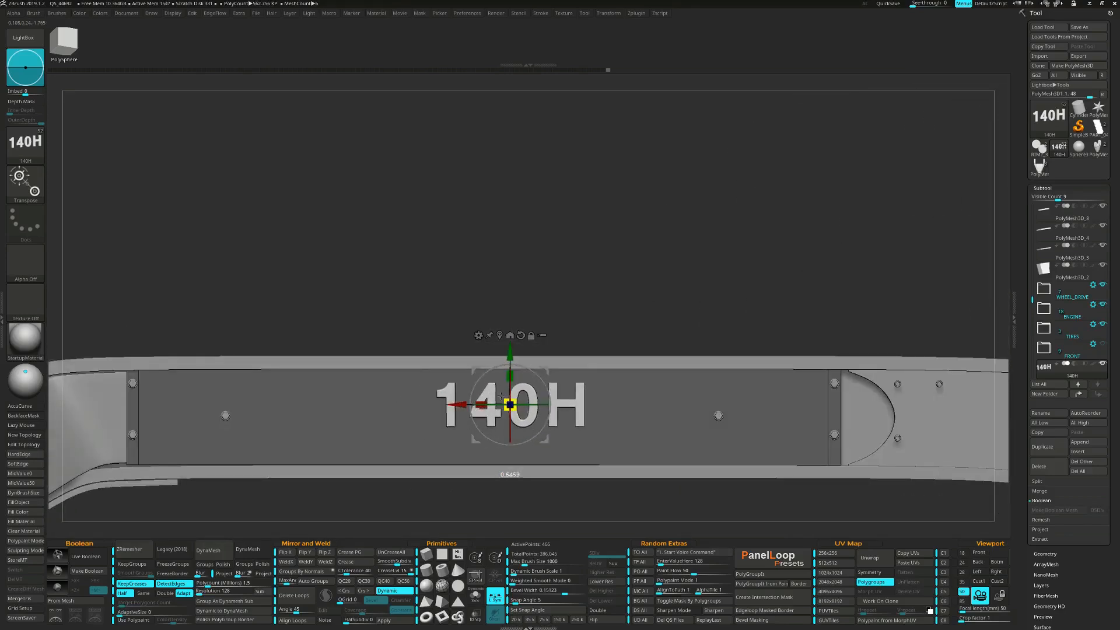
{"action": "left_click_drag", "start_coordinate": [510, 354], "coordinate": [510, 350]}
{"action": "right_click_drag", "start_coordinate": [545, 380], "coordinate": [512, 375]}
{"action": "left_click_drag", "start_coordinate": [501, 374], "coordinate": [505, 383]}
{"action": "right_click_drag", "start_coordinate": [543, 374], "coordinate": [621, 333], "text": "ctrl"}
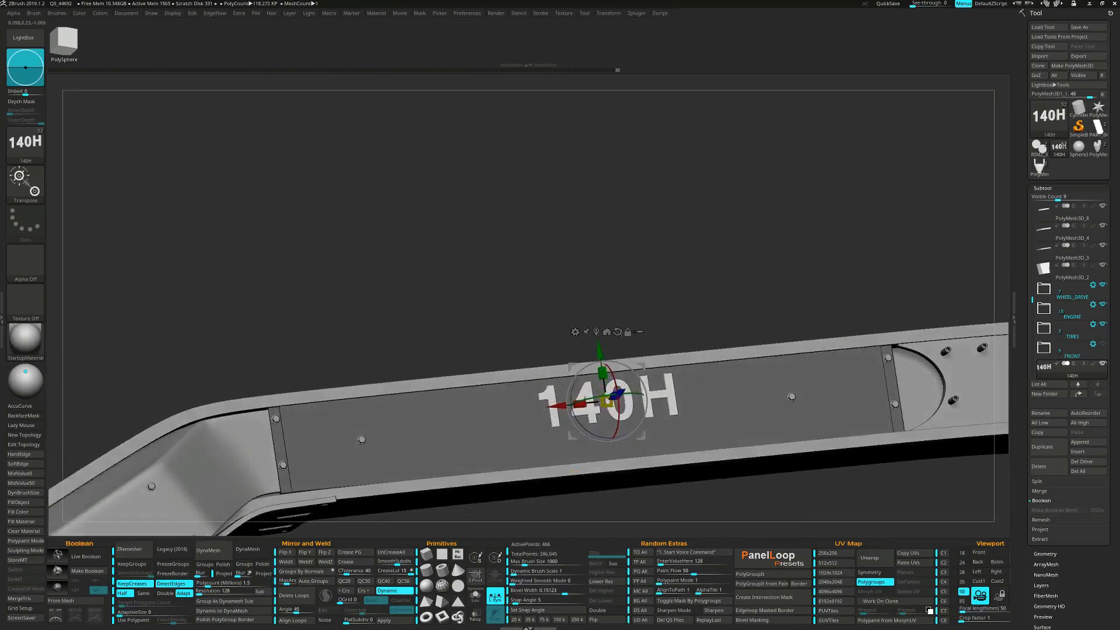
- Scale the 140H lettering down slightly more on the beam's side panel
{"action": "key", "text": "shift+f"}
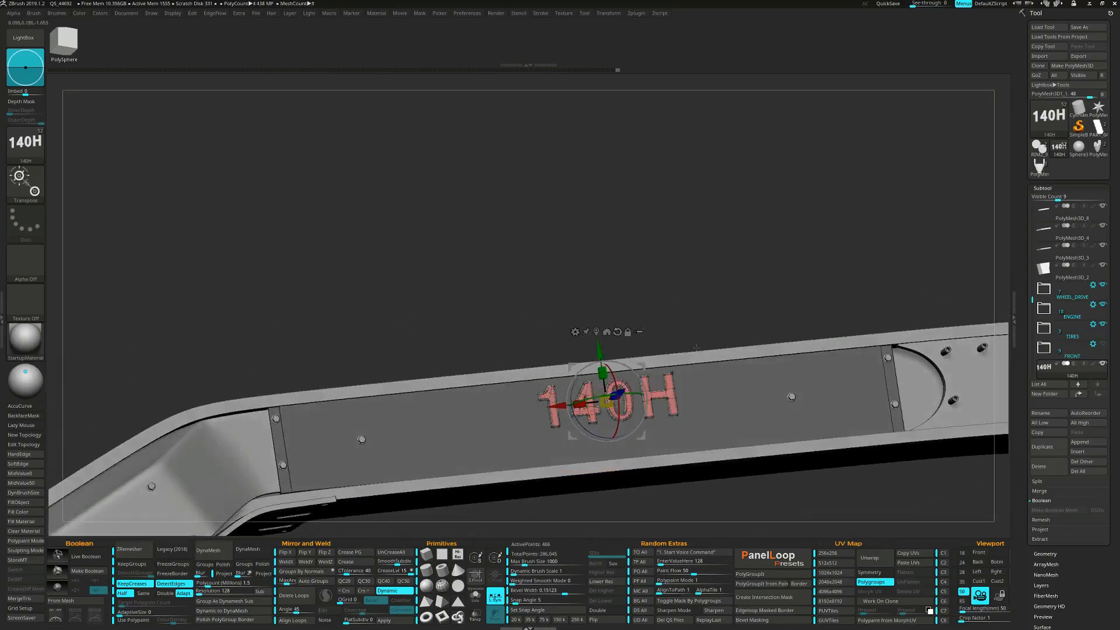
{"action": "key", "text": "shift+f"}
{"action": "key", "text": "q"}
{"action": "mouse_move", "coordinate": [697, 348]}
{"action": "right_mouse_down", "text": "ctrl"}
{"action": "mouse_move", "coordinate": [657, 328]}
{"action": "mouse_move", "coordinate": [705, 327]}
{"action": "mouse_move", "coordinate": [654, 344]}
{"action": "mouse_move", "coordinate": [692, 382]}
{"action": "mouse_move", "coordinate": [708, 481]}
{"action": "right_mouse_up", "text": "ctrl"}
{"action": "key", "text": "w"}
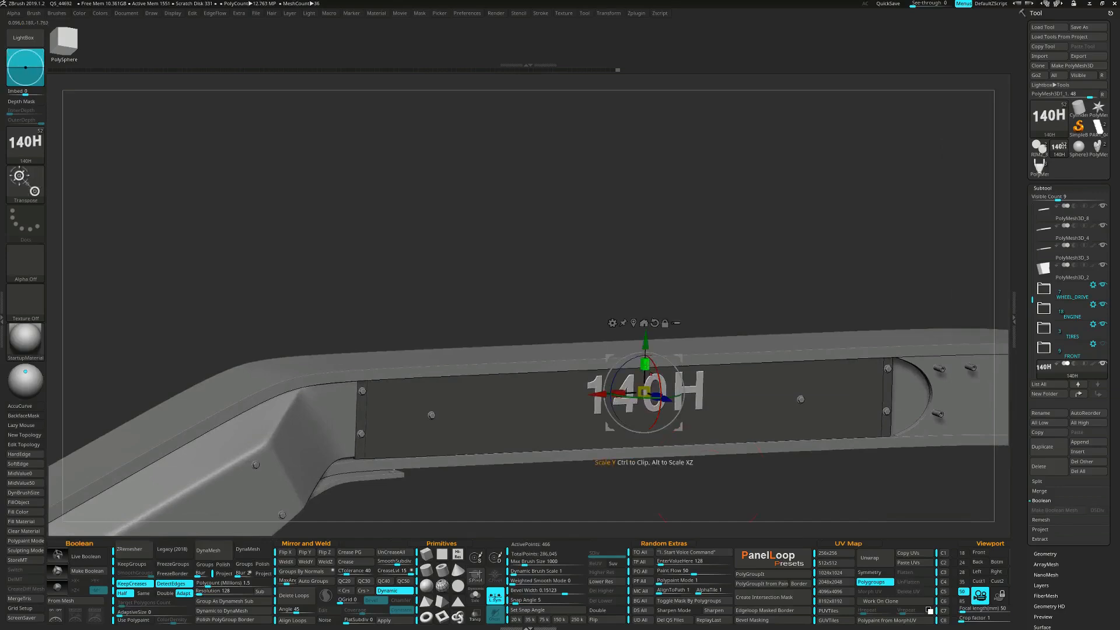
{"action": "left_click_drag", "start_coordinate": [644, 391], "coordinate": [643, 392]}
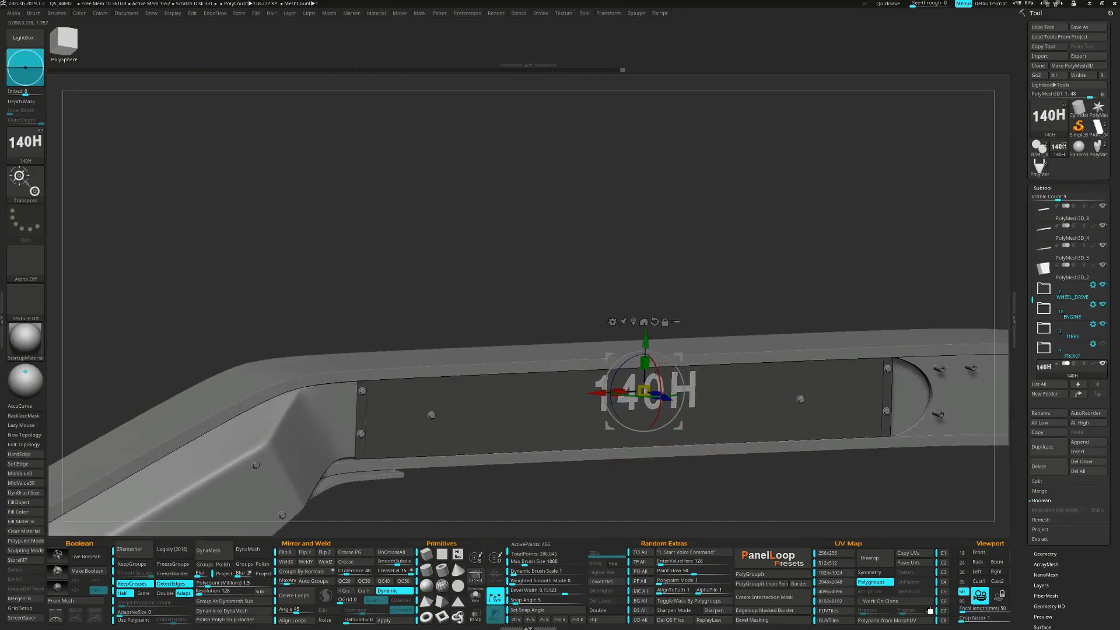
{"action": "key", "text": "q"}
{"action": "mouse_move", "coordinate": [737, 426]}
{"action": "right_mouse_down", "text": "ctrl"}
{"action": "mouse_move", "coordinate": [672, 367]}
{"action": "mouse_move", "coordinate": [717, 423]}
{"action": "right_mouse_up", "text": "ctrl"}
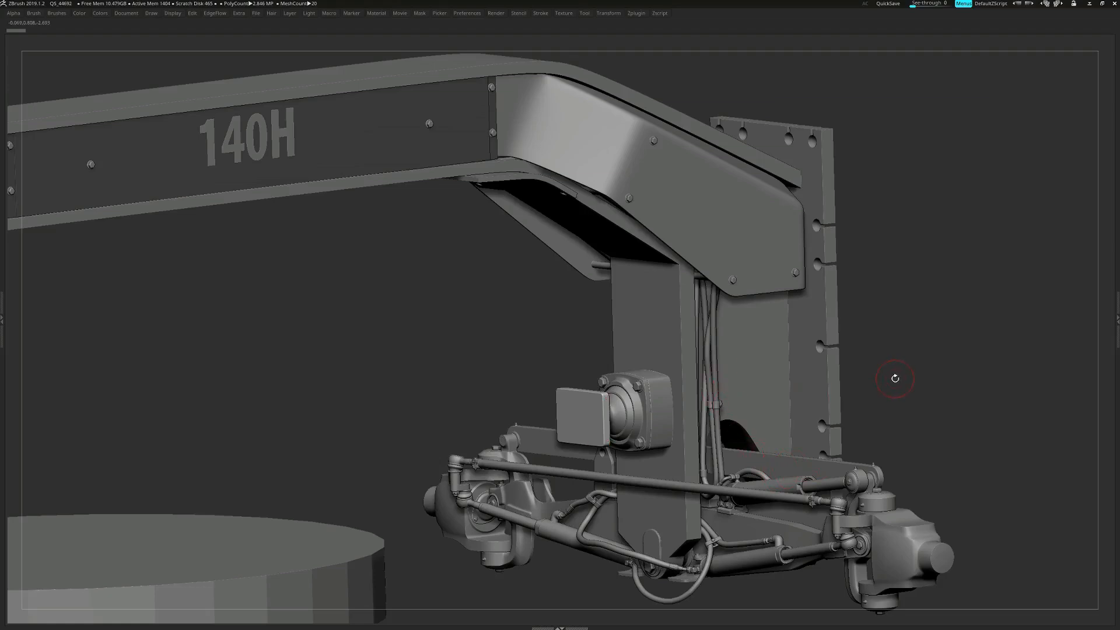
{"action": "right_click_drag", "start_coordinate": [621, 414], "coordinate": [612, 413]}
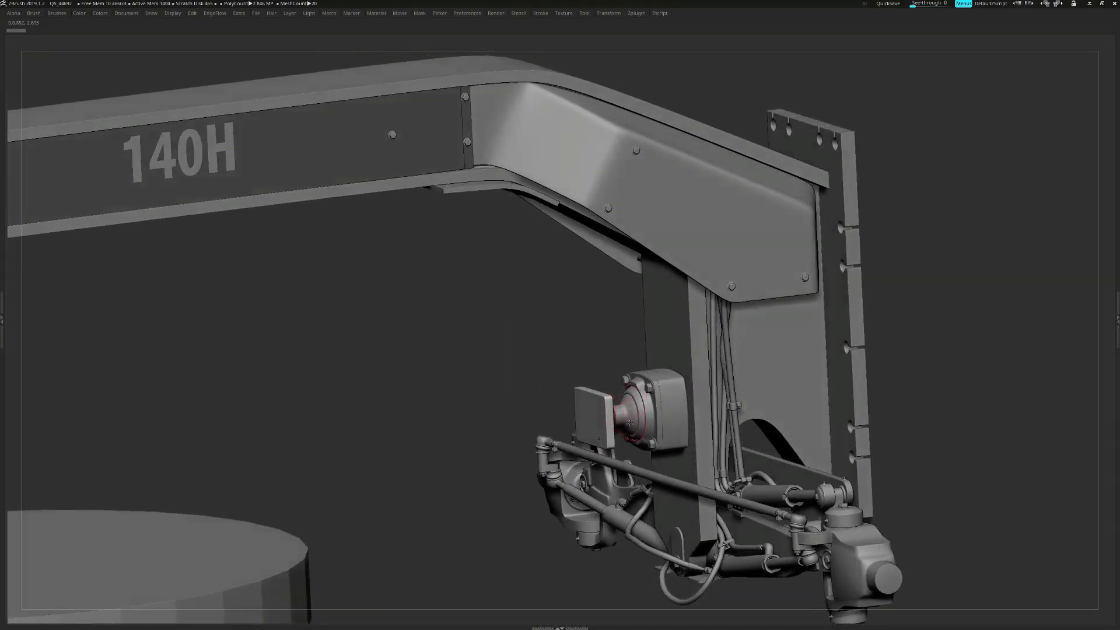